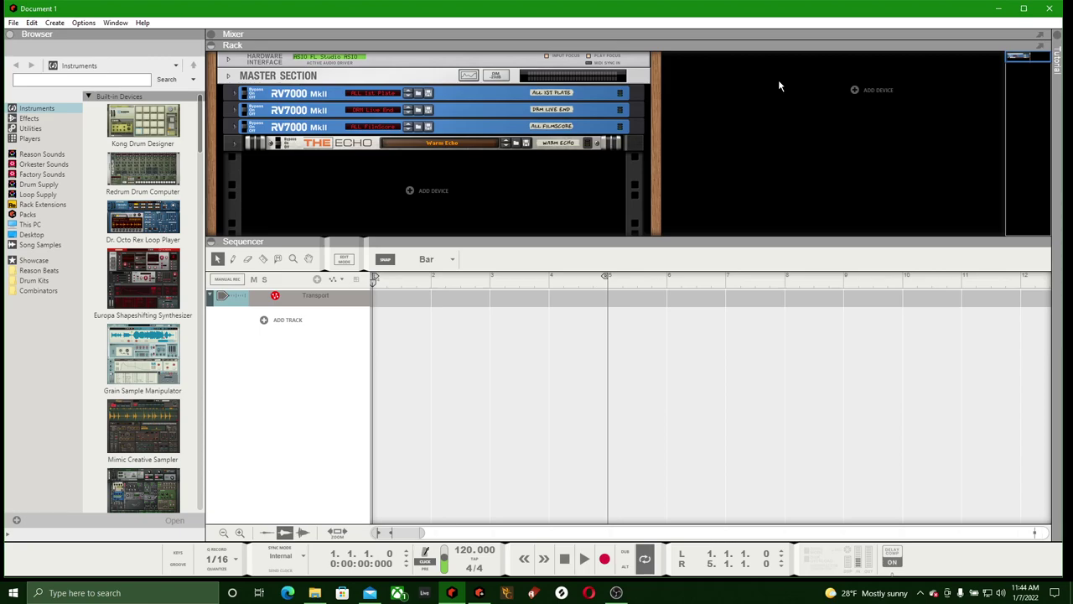
Maximize the program window and enlarge the rack area by lowering its boundary with the sequencer
left_click(1024, 9)
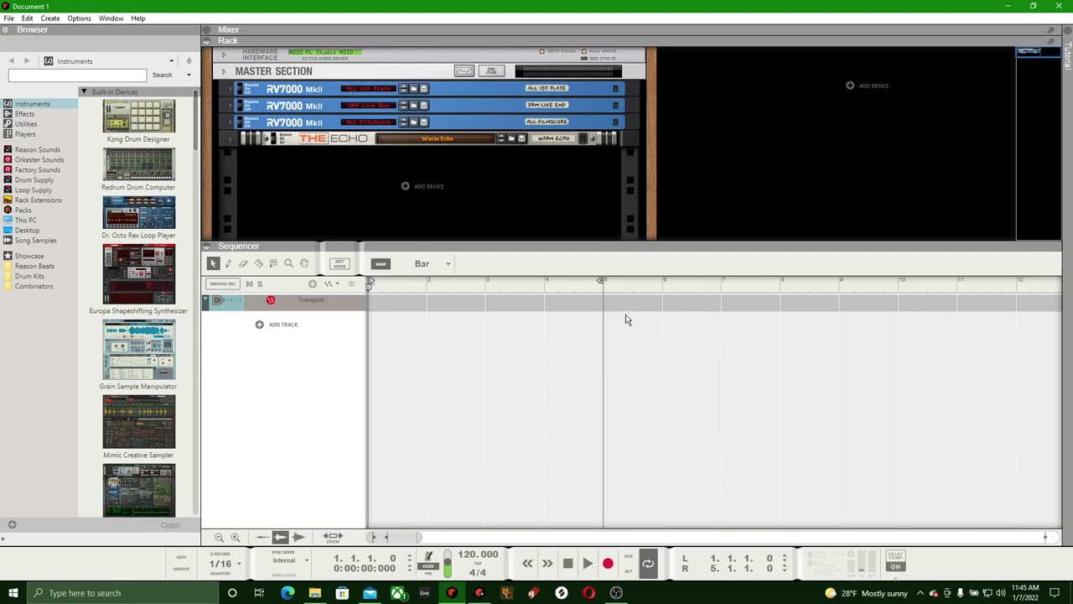
left_click(613, 242)
left_click_drag(613, 241, 639, 315)
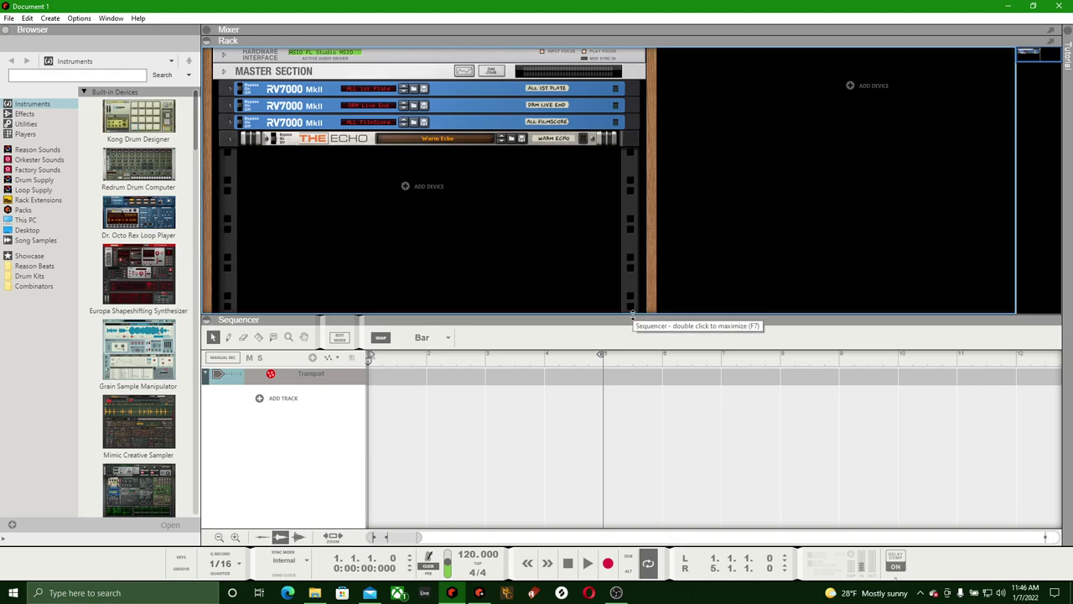
left_click_drag(633, 314, 644, 369)
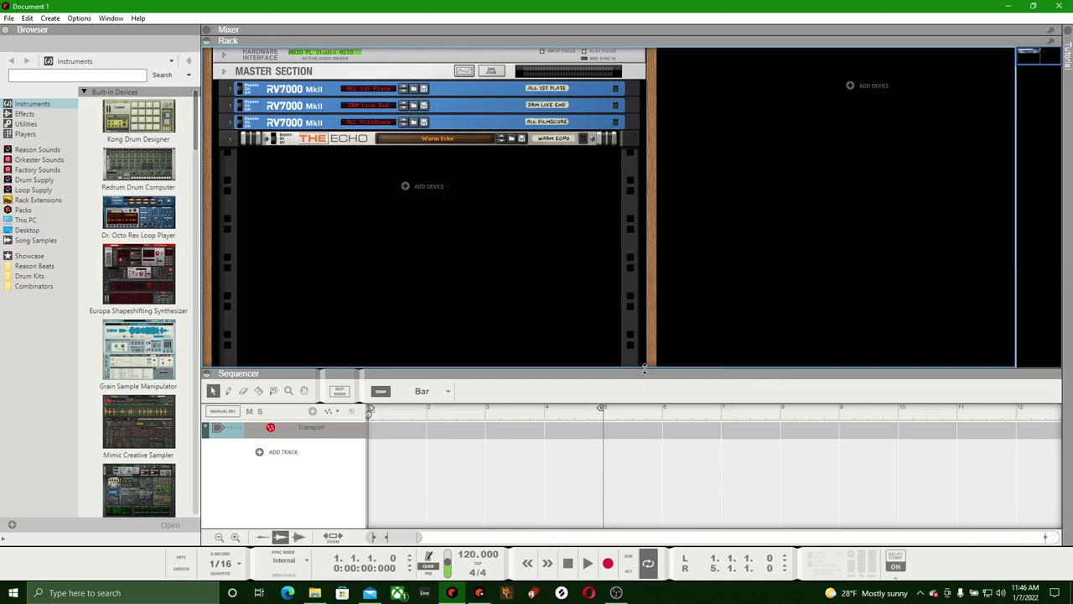
left_click_drag(647, 375, 660, 389)
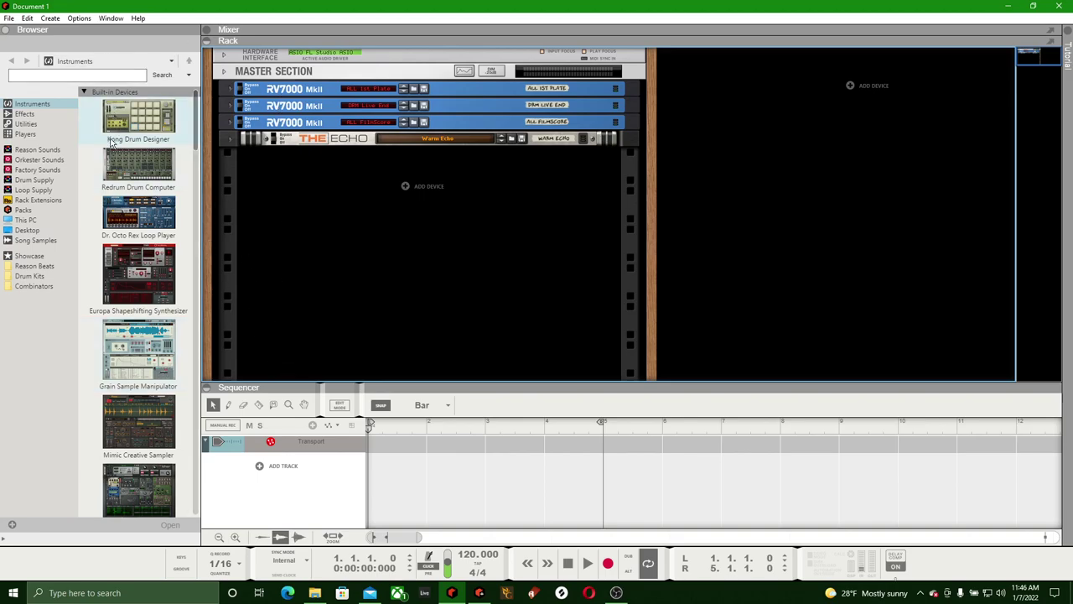
Open the Reason Sounds collection, expand the 5 Pads folder and select the 8AM Reflection.cmb patch
left_click(57, 150)
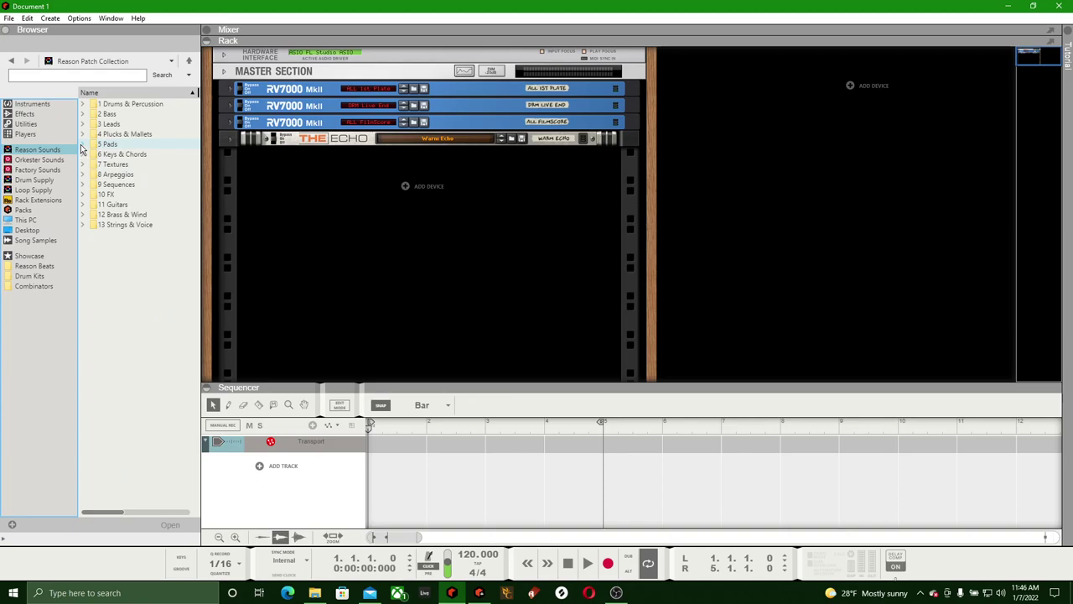
left_click(82, 150)
left_click(192, 125)
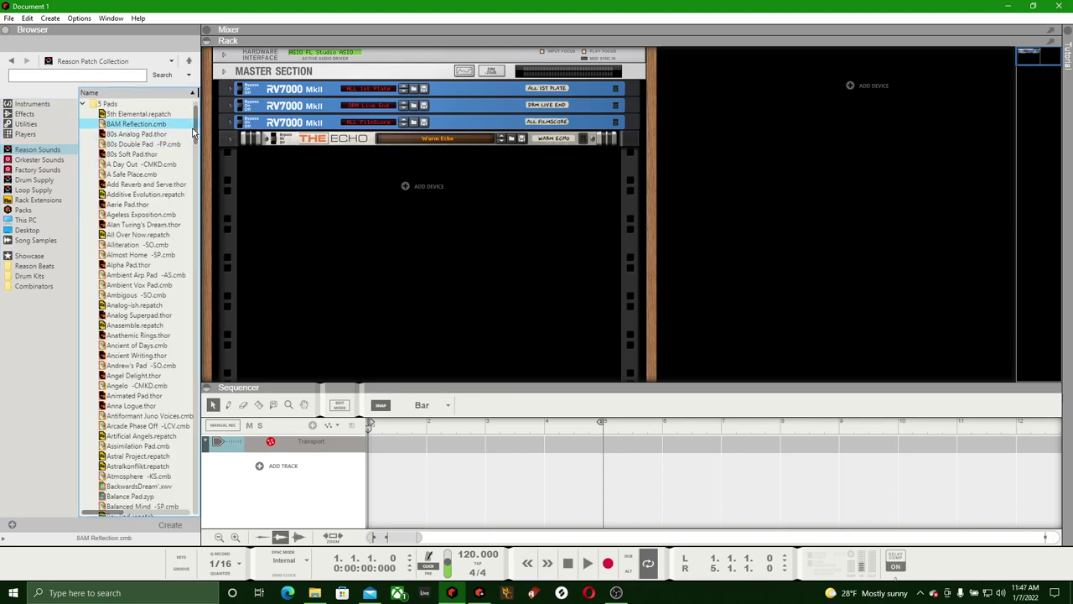
scroll(197, 119, "up", 2)
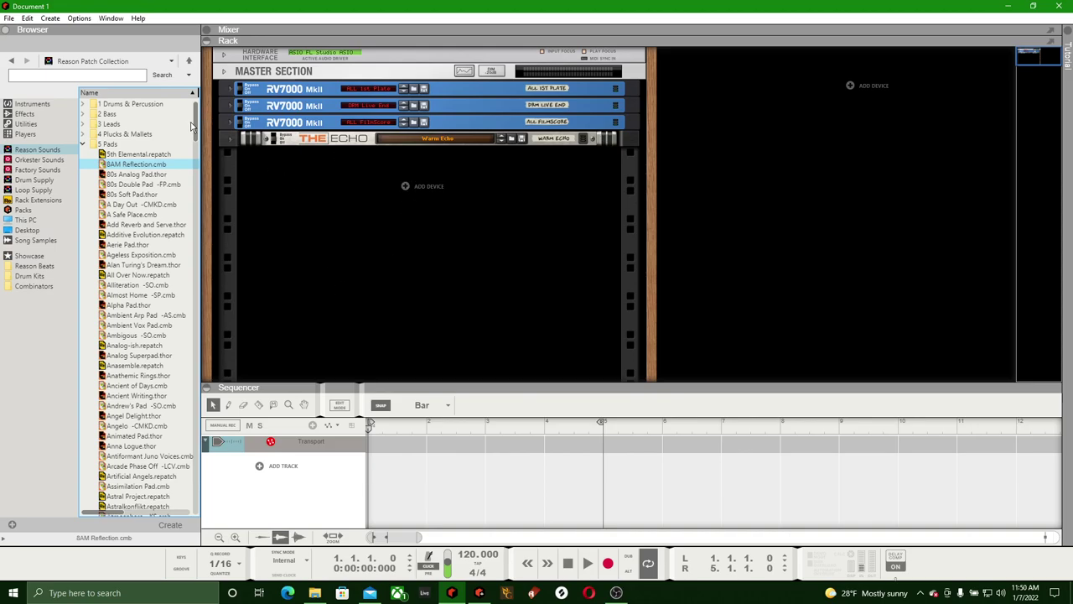
Unfold the Master Section in the rack and show its insert effects
left_click(224, 71)
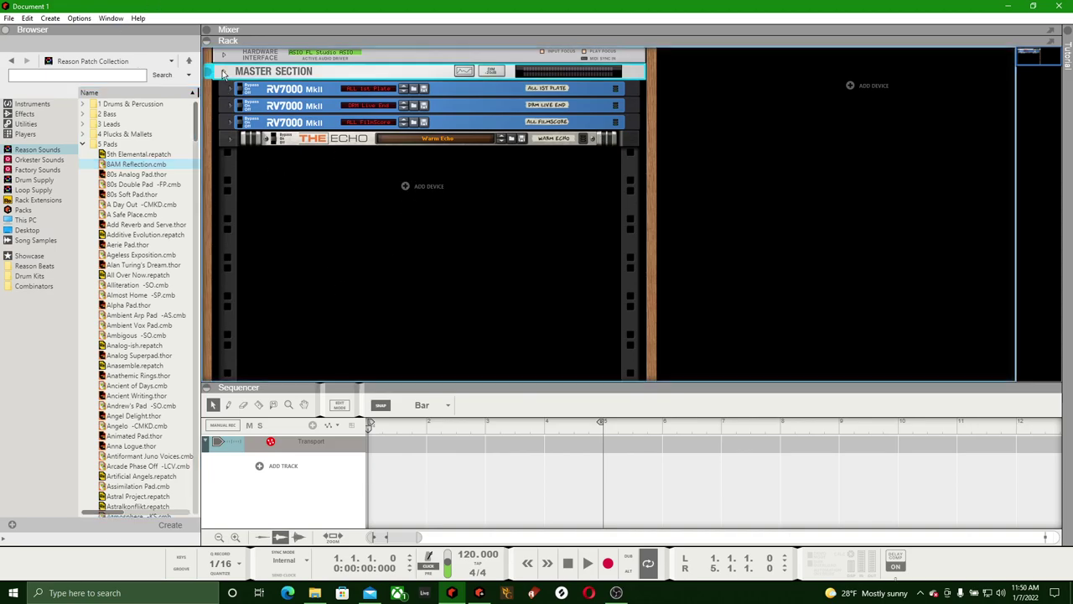
left_click(224, 73)
left_click(224, 71)
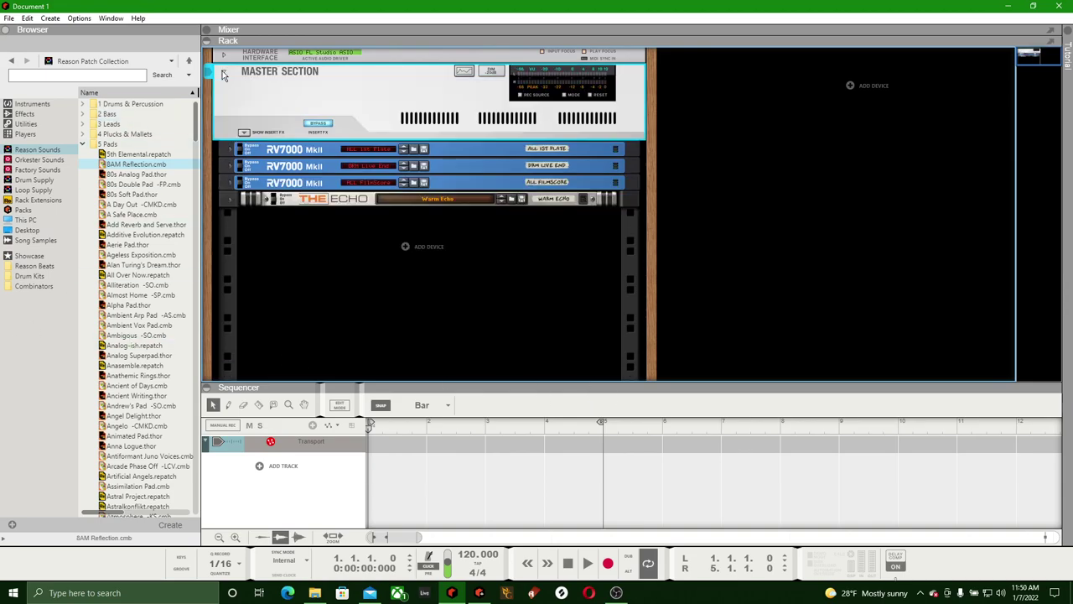
left_click(244, 131)
scroll(377, 238, "down", 2)
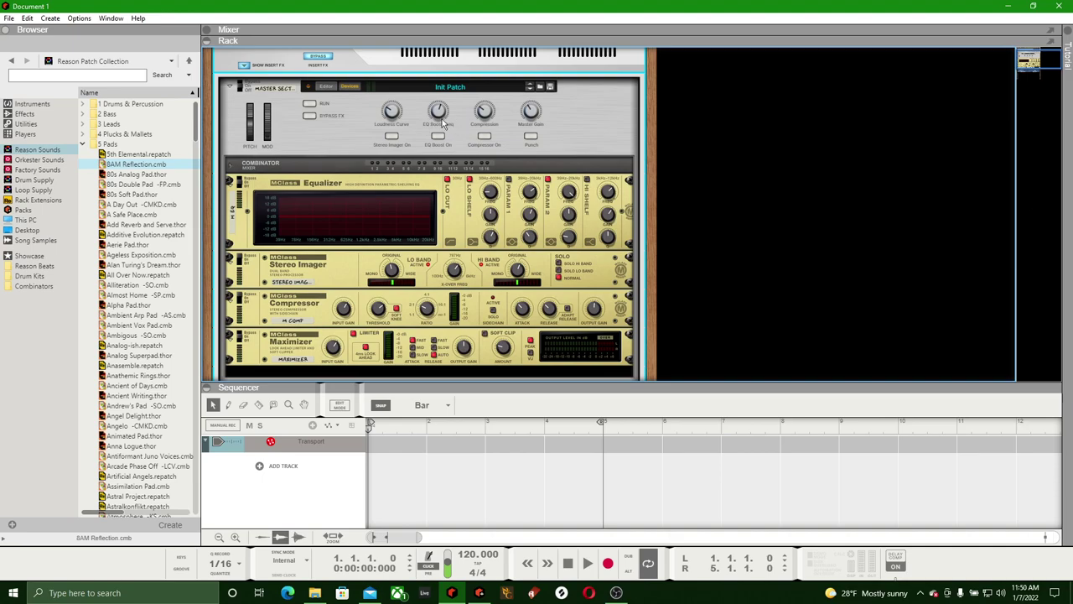
Adjust the EQ Boost Freq knob and switch on Stereo Imager, Compressor and Punch in the master section Combinator, leaving EQ Boost off
mouse_move(440, 120)
left_click_drag(439, 118, 591, 200)
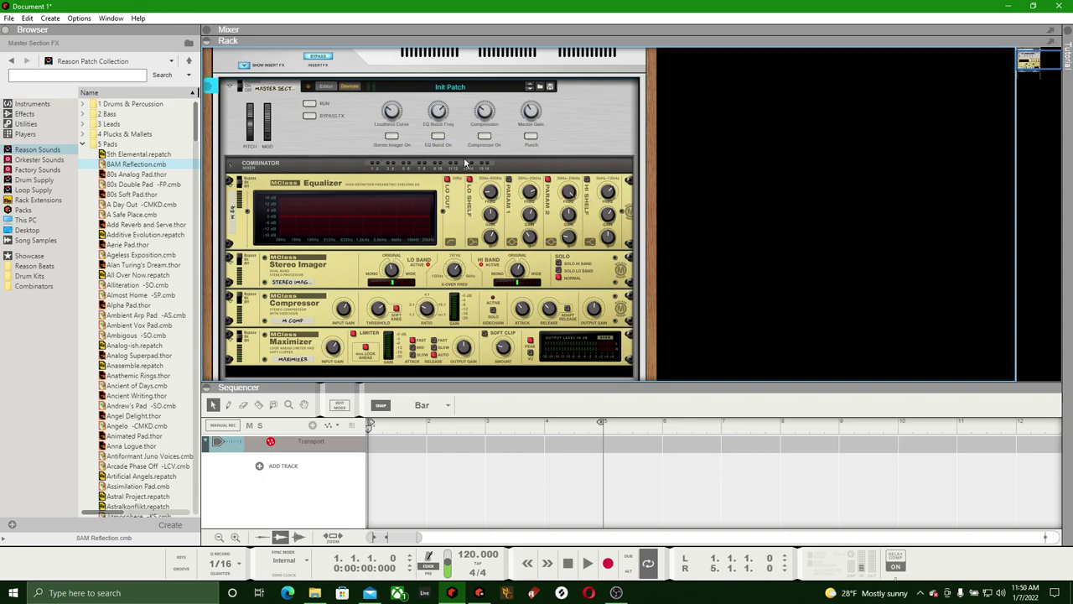
left_click(391, 137)
left_click(438, 136)
left_click(483, 136)
left_click(529, 137)
left_click(529, 137)
left_click(483, 137)
left_click(437, 137)
left_click(484, 137)
left_click(530, 138)
left_click(531, 136)
Unfold the Combinator mixer and collapse the sequencer so the rack takes up its space
left_click(232, 171)
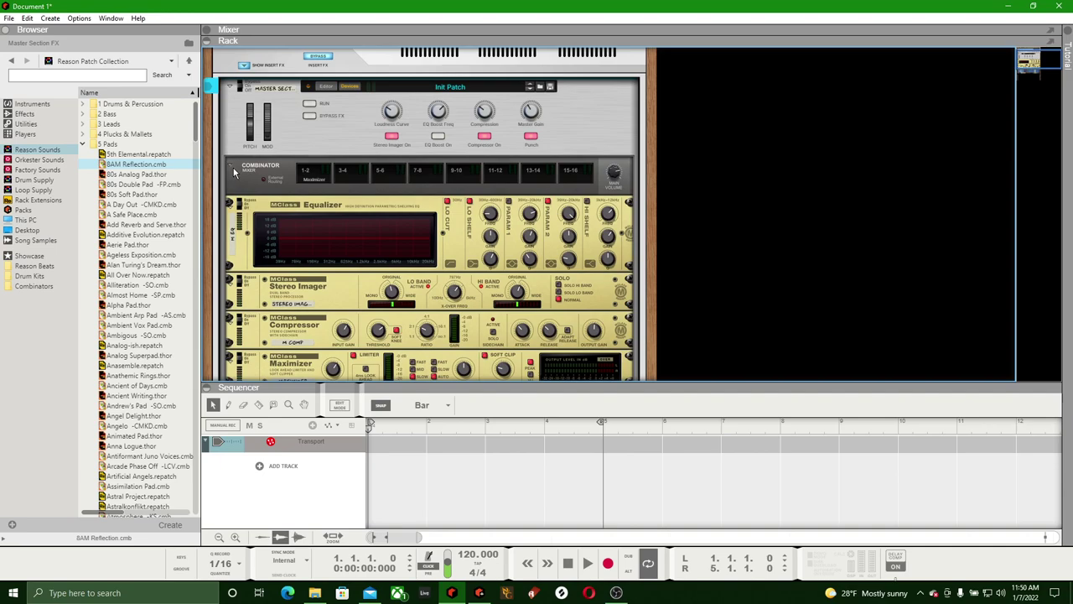
scroll(393, 192, "up", 2)
scroll(393, 191, "down", 3)
scroll(394, 191, "up", 3)
scroll(394, 191, "down", 1)
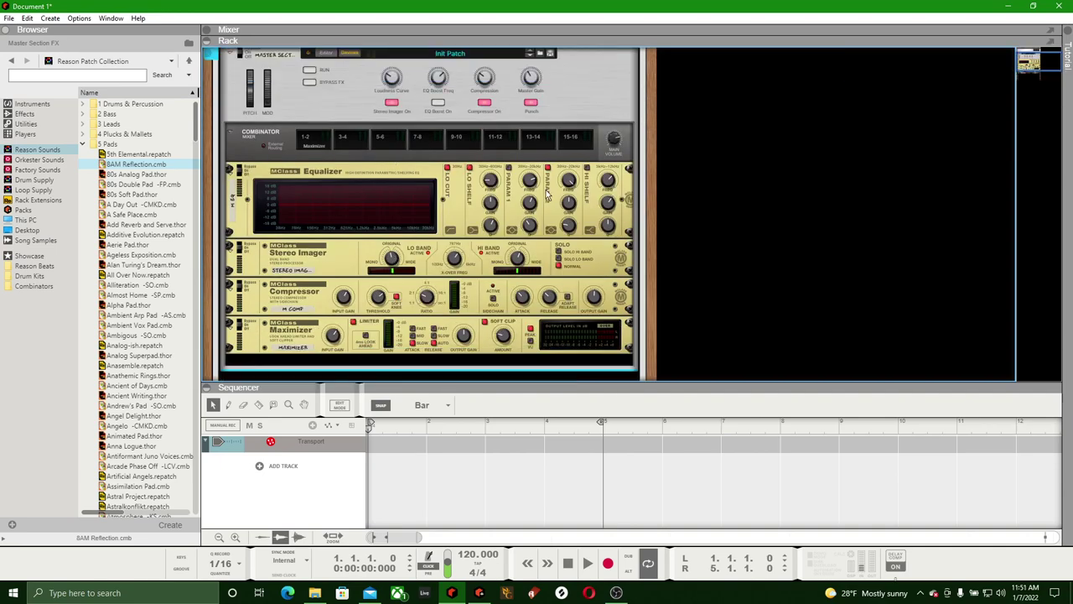
key("F7")
scroll(404, 317, "up", 2)
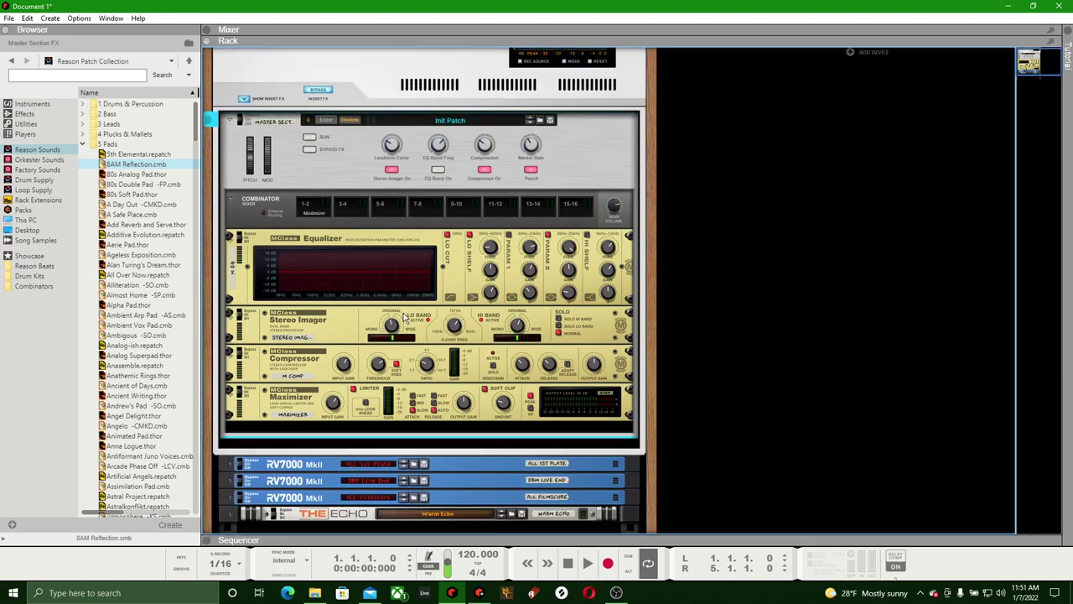
Flip the rack to examine the rear cabling of the master section and its insert effects, and return to the front
key("Tab")
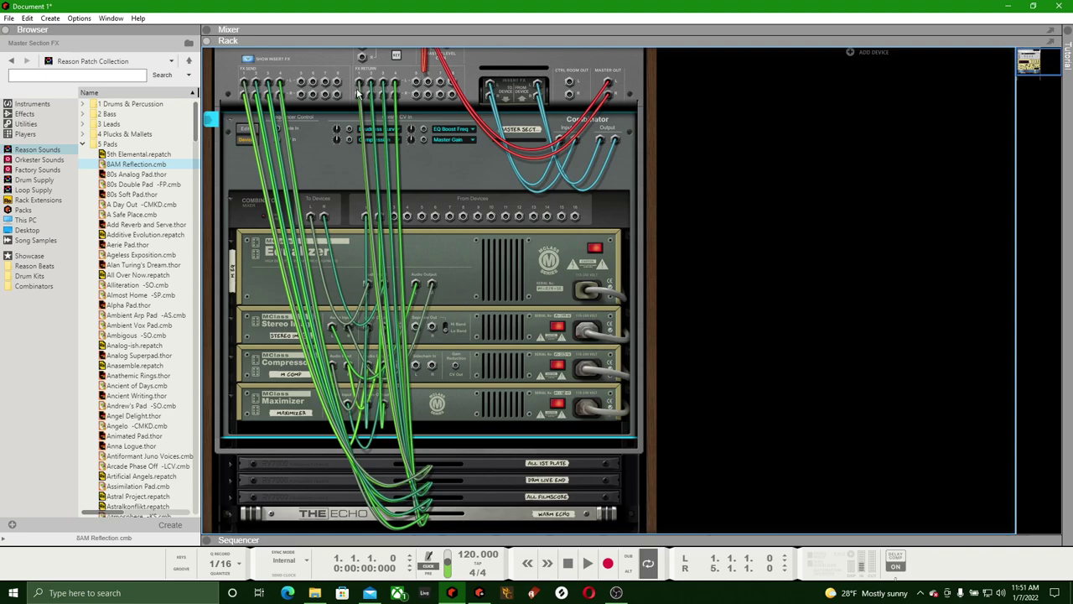
scroll(377, 151, "up", 2)
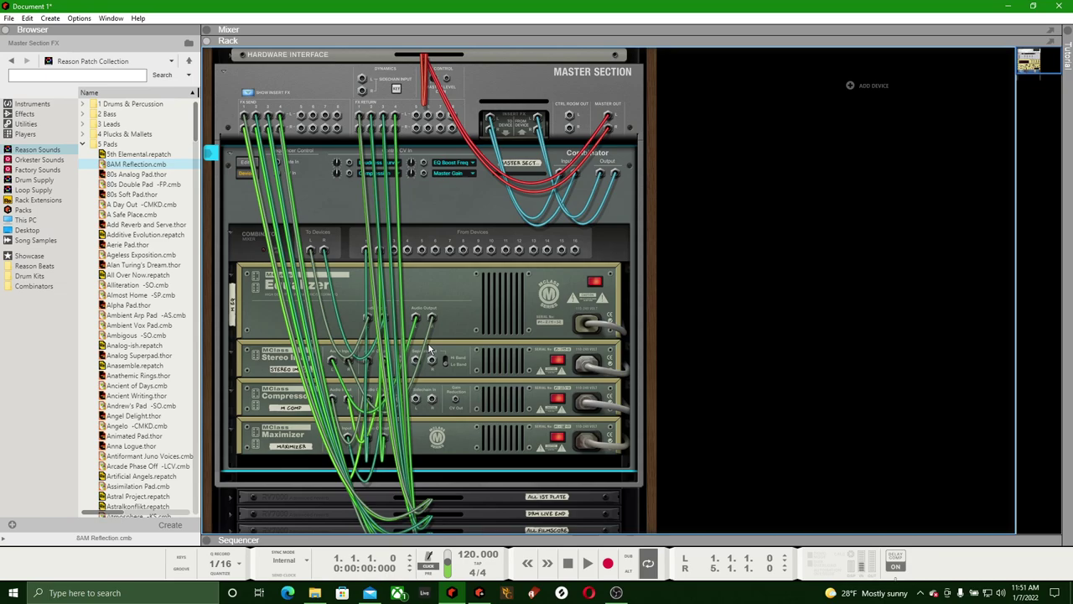
key("Tab")
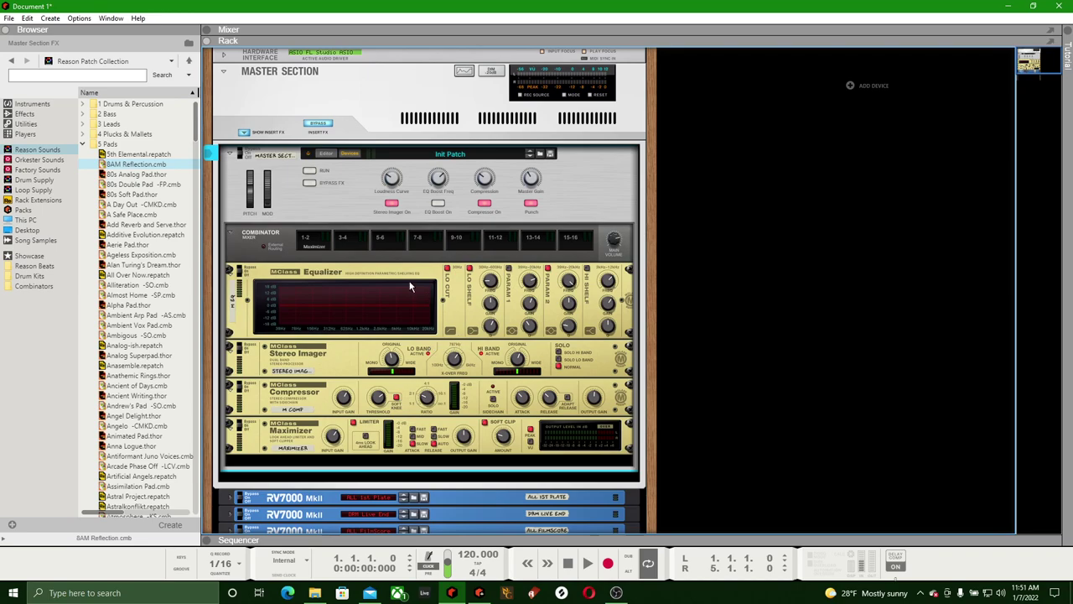
scroll(409, 283, "down", 3)
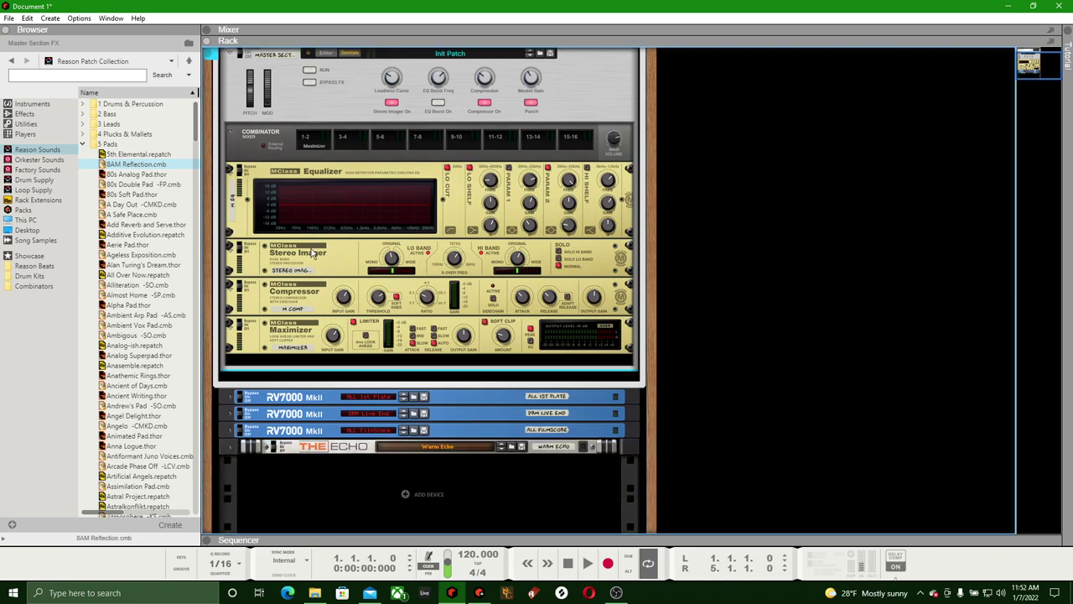
key("Tab")
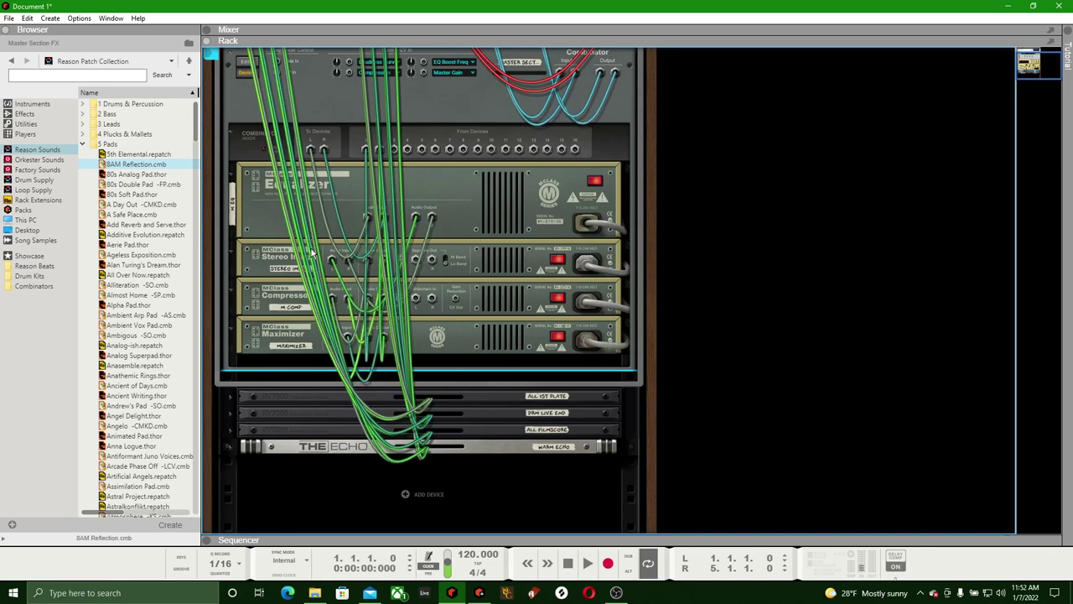
key("Tab")
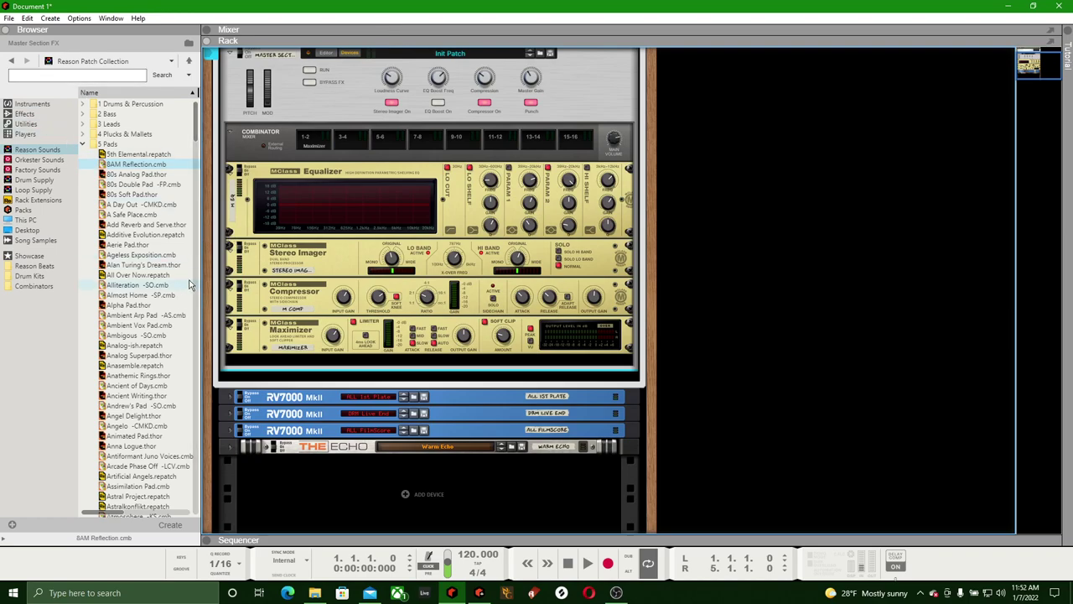
Add the Analog Superpad.thor patch from the Pads folder to the rack beneath The Echo
scroll(118, 265, "down", 6)
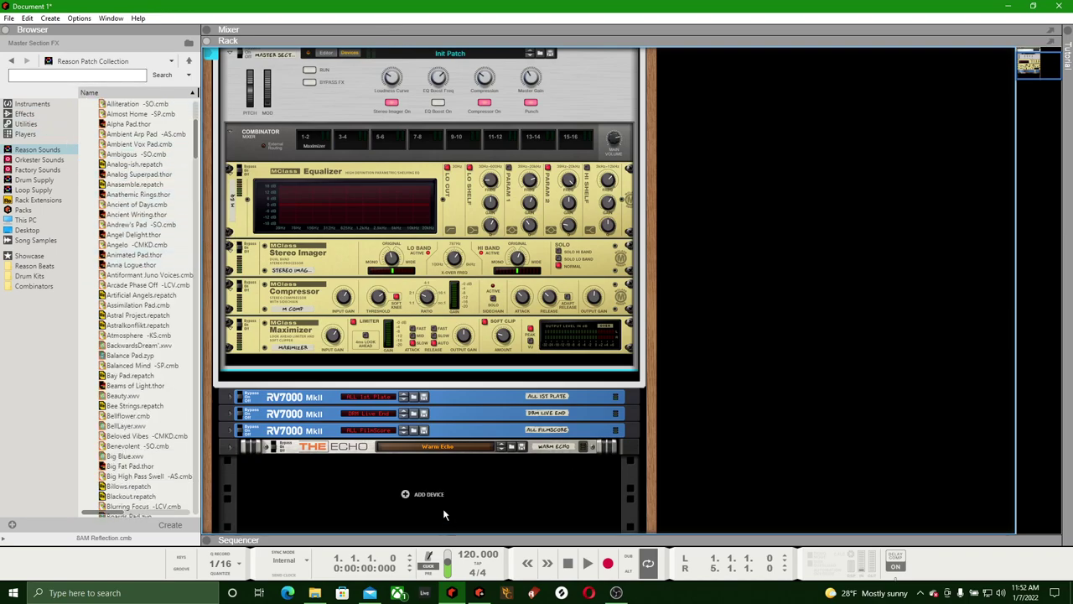
scroll(780, 274, "down", 1)
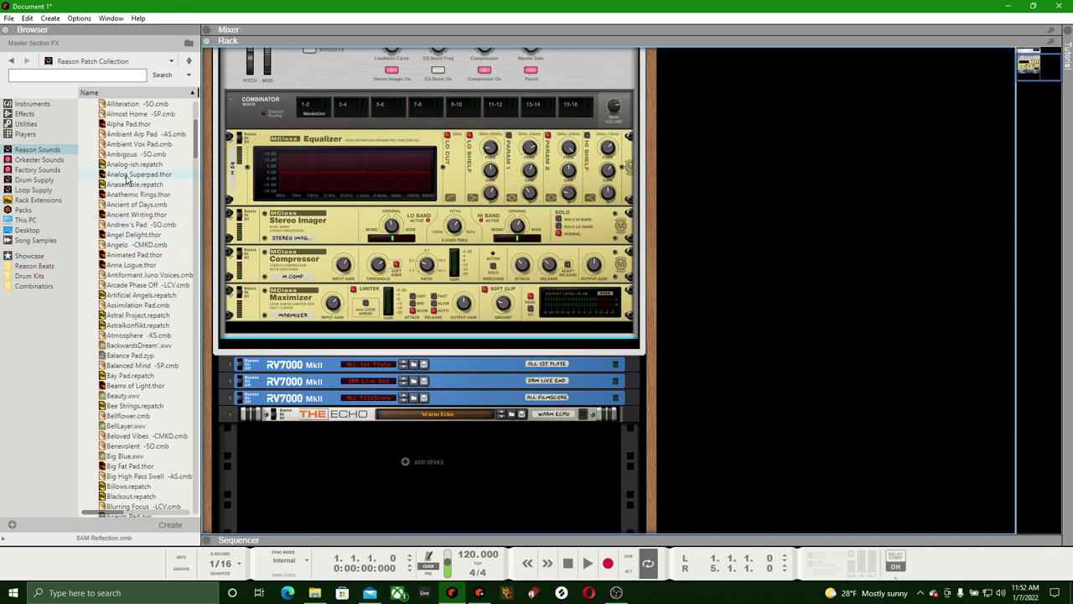
left_click_drag(127, 179, 410, 477)
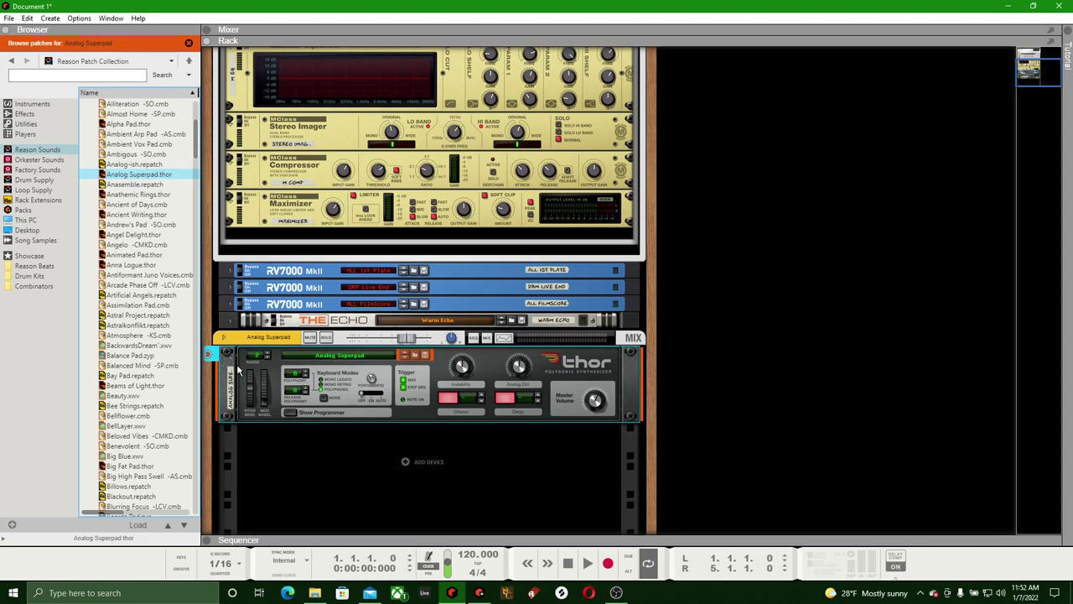
Examine the rack's device chain from the Master Section effects down to the Thor synthesizer
scroll(432, 369, "up", 5)
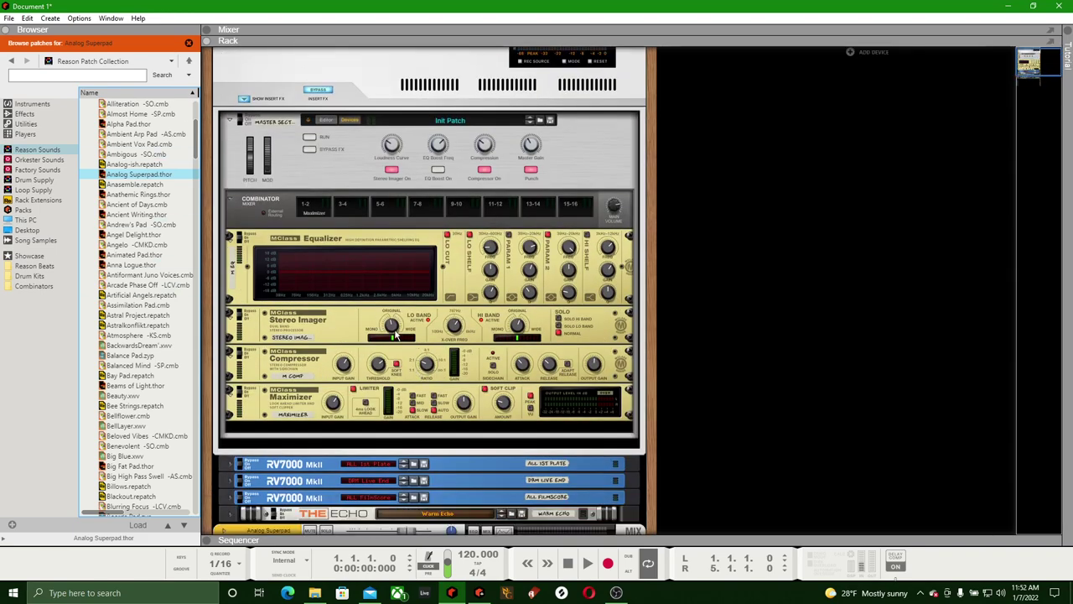
scroll(419, 335, "down", 5)
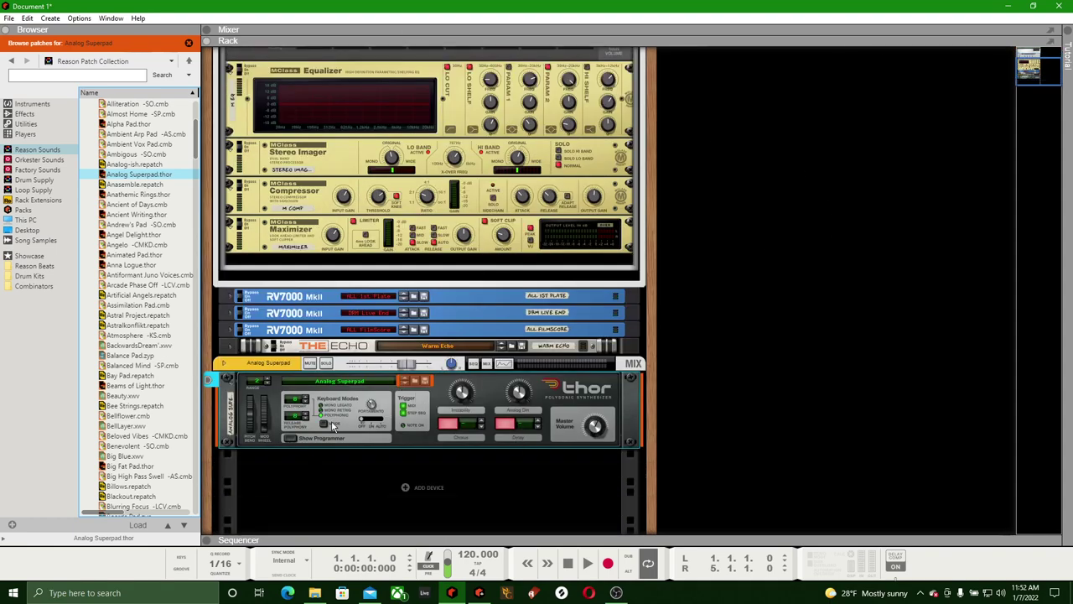
scroll(331, 423, "up", 6)
scroll(327, 398, "down", 7)
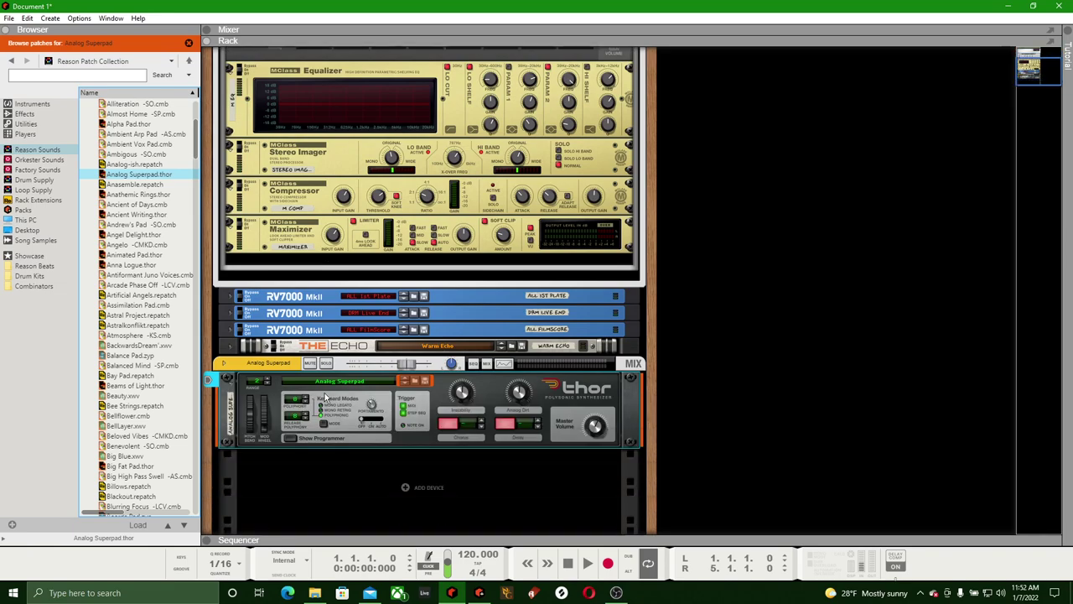
scroll(327, 398, "up", 4)
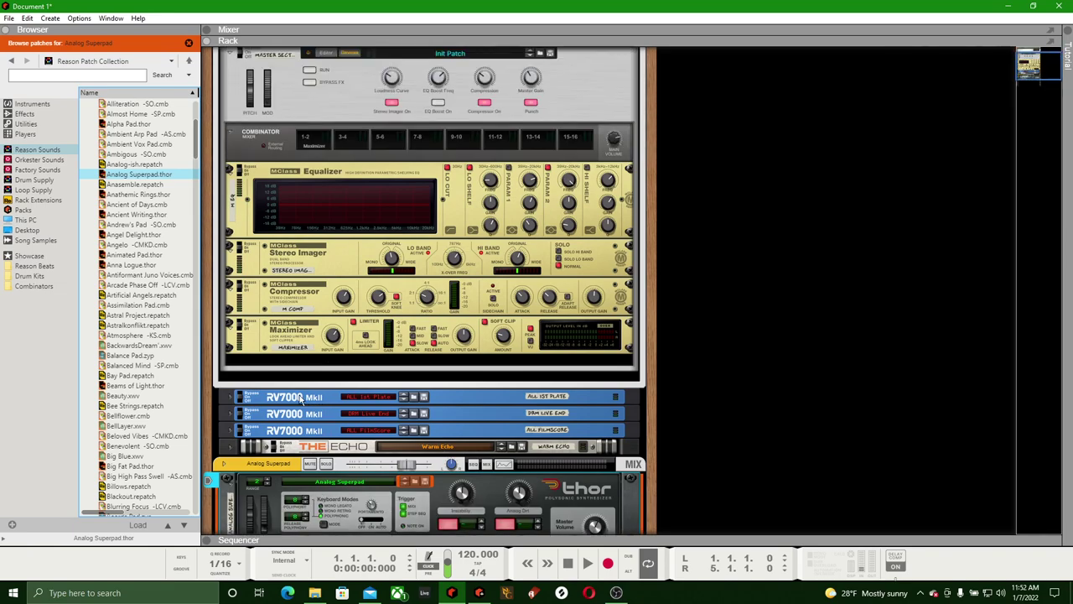
scroll(449, 319, "up", 3)
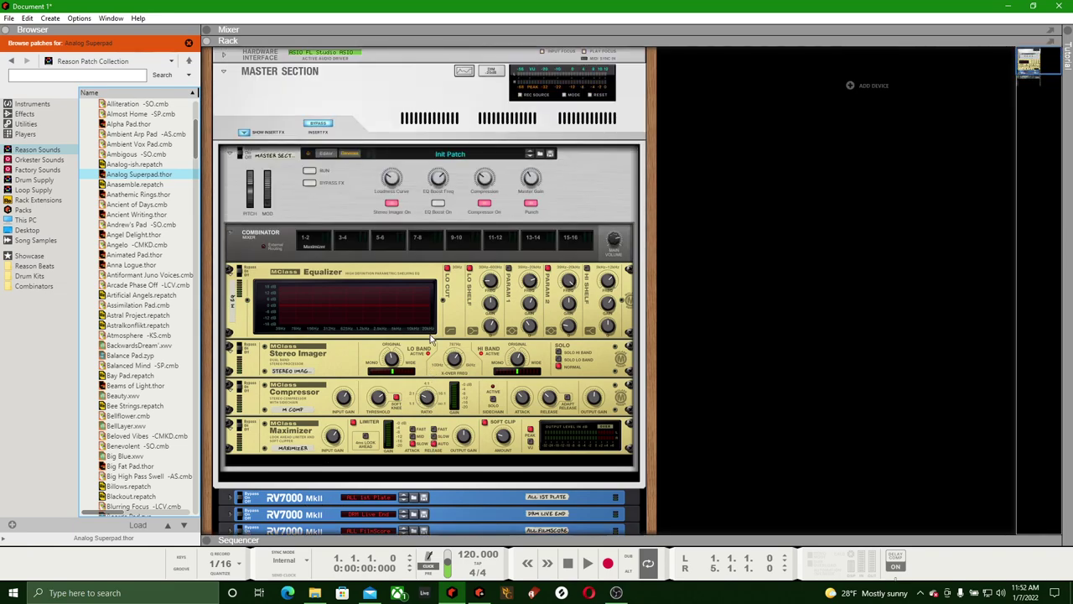
scroll(448, 319, "down", 4)
scroll(423, 339, "down", 3)
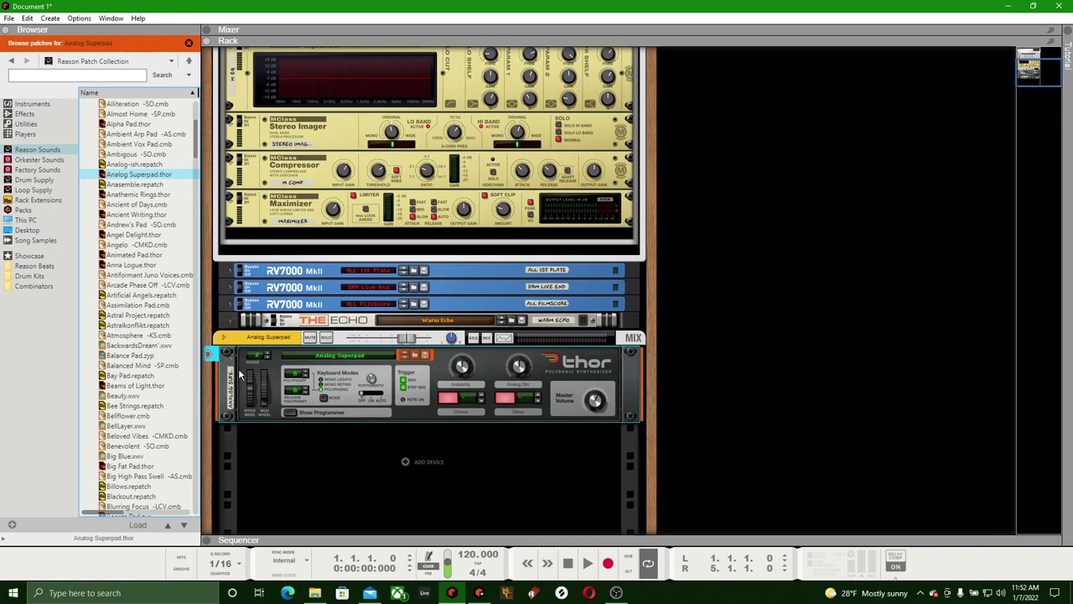
scroll(284, 337, "up", 1)
scroll(283, 337, "down", 1)
scroll(310, 211, "up", 4)
scroll(302, 304, "up", 3)
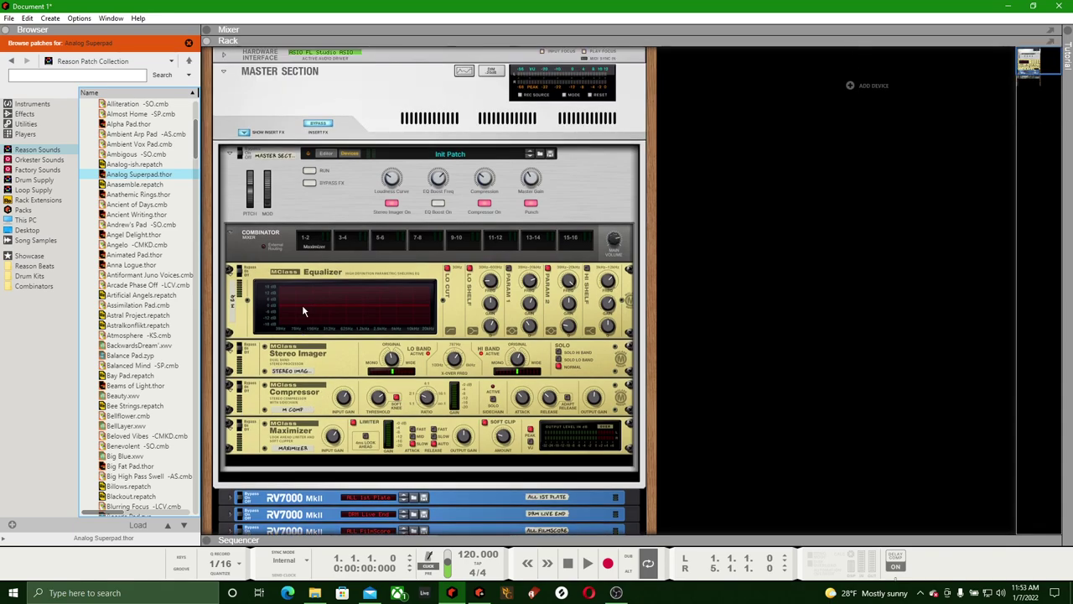
scroll(302, 304, "down", 2)
scroll(303, 309, "down", 2)
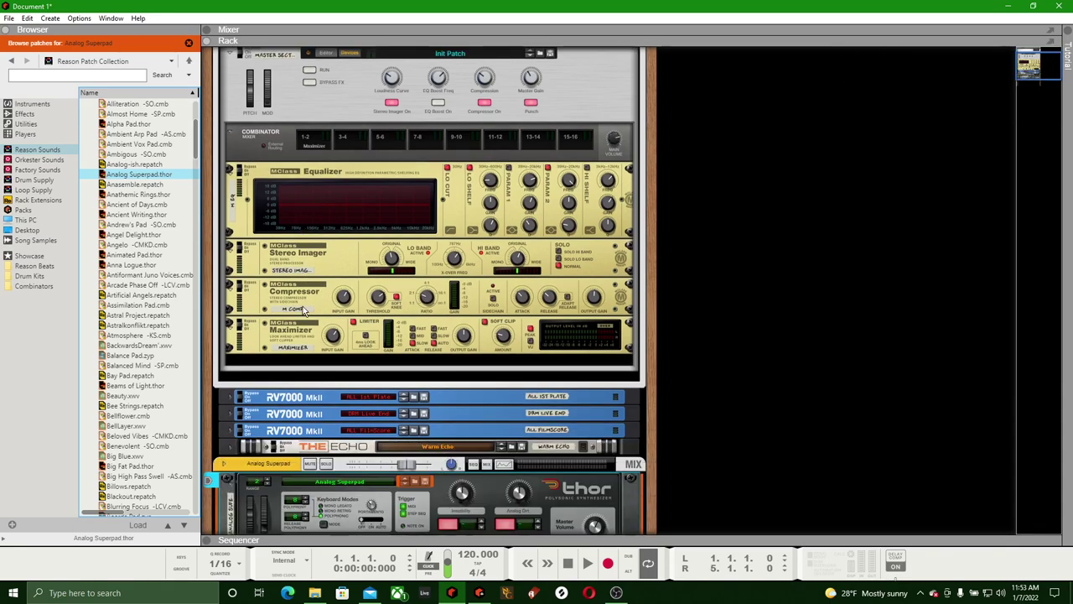
scroll(303, 312, "down", 2)
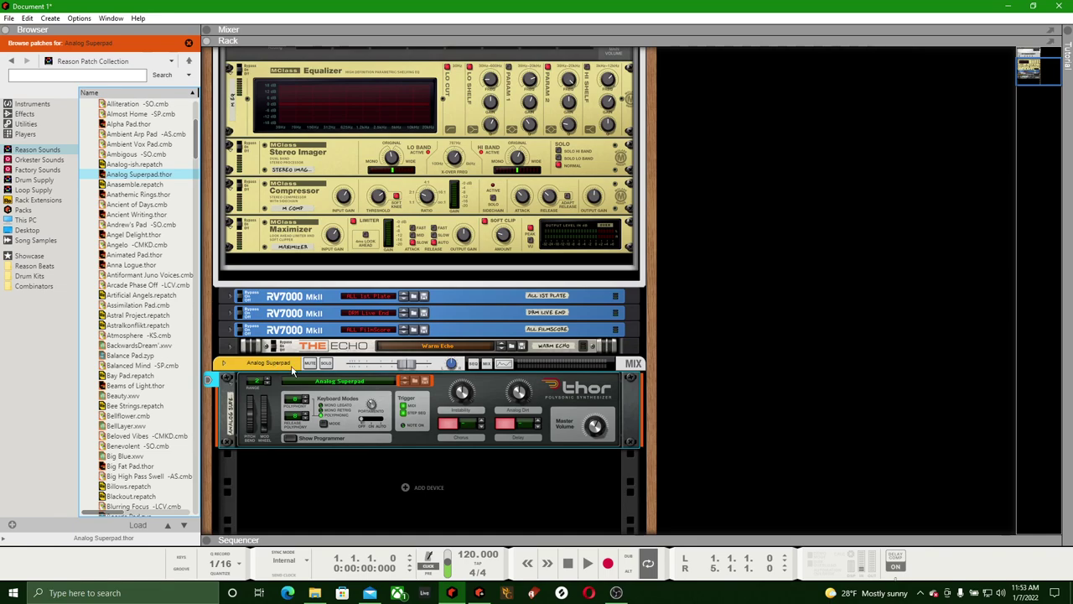
Unfold The Echo and flip the rack to show its rear connections alongside the Thor synthesizer's
left_click(232, 347)
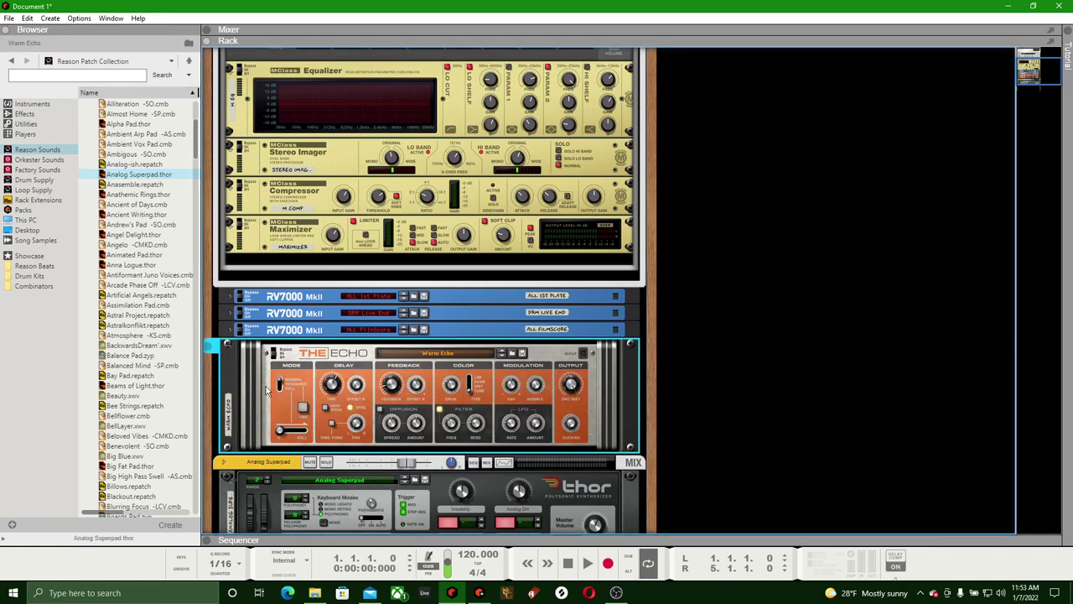
scroll(452, 429, "down", 2)
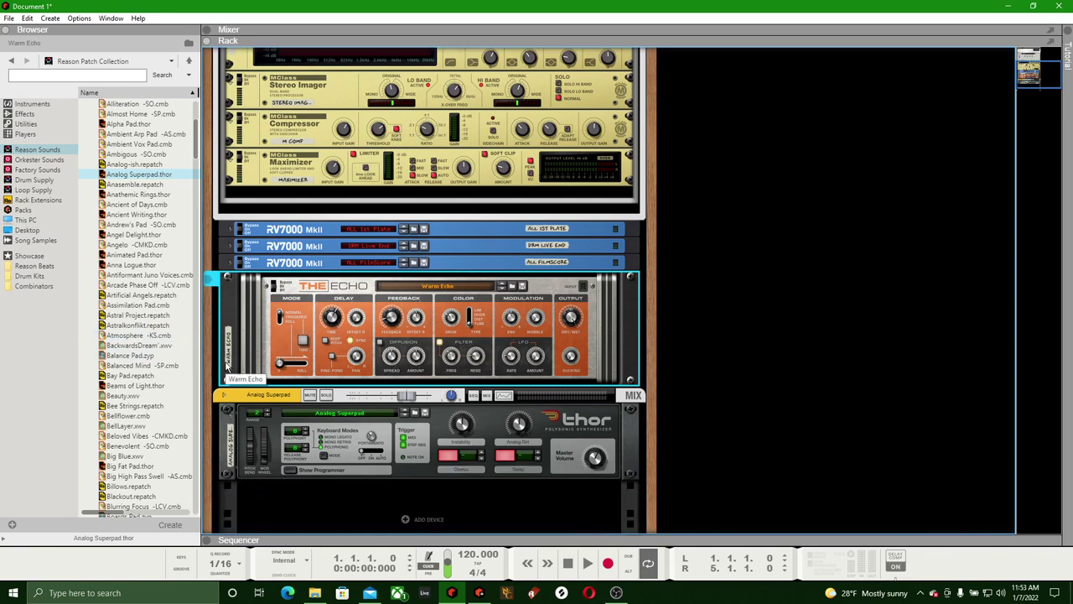
key("Tab")
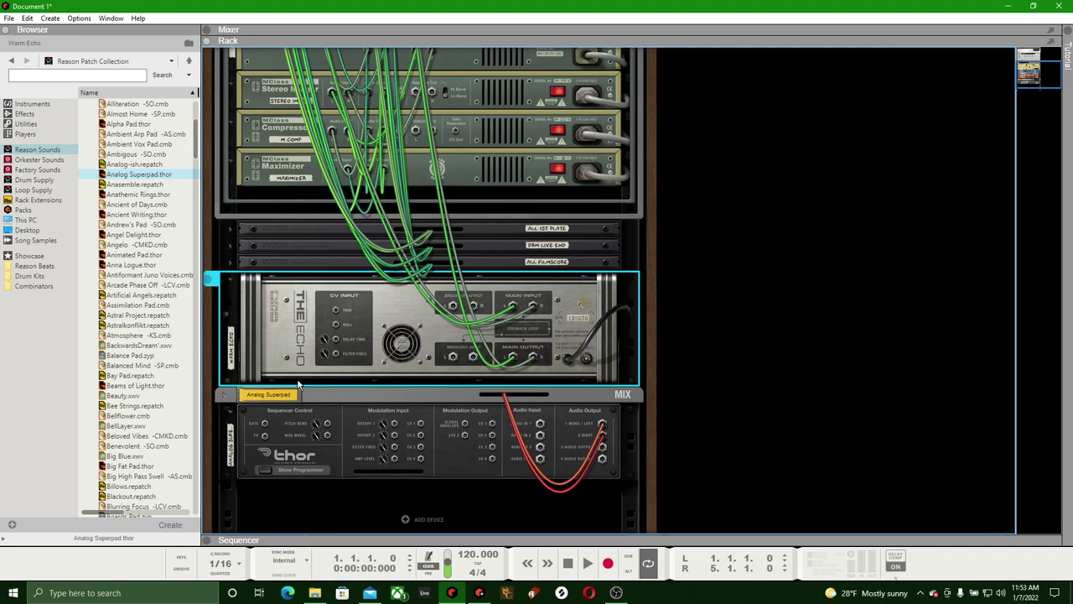
Unfold the Analog Superpad mix channel, trace its rear cabling up to the Master Section, and flip the rack to the front
left_click(224, 395)
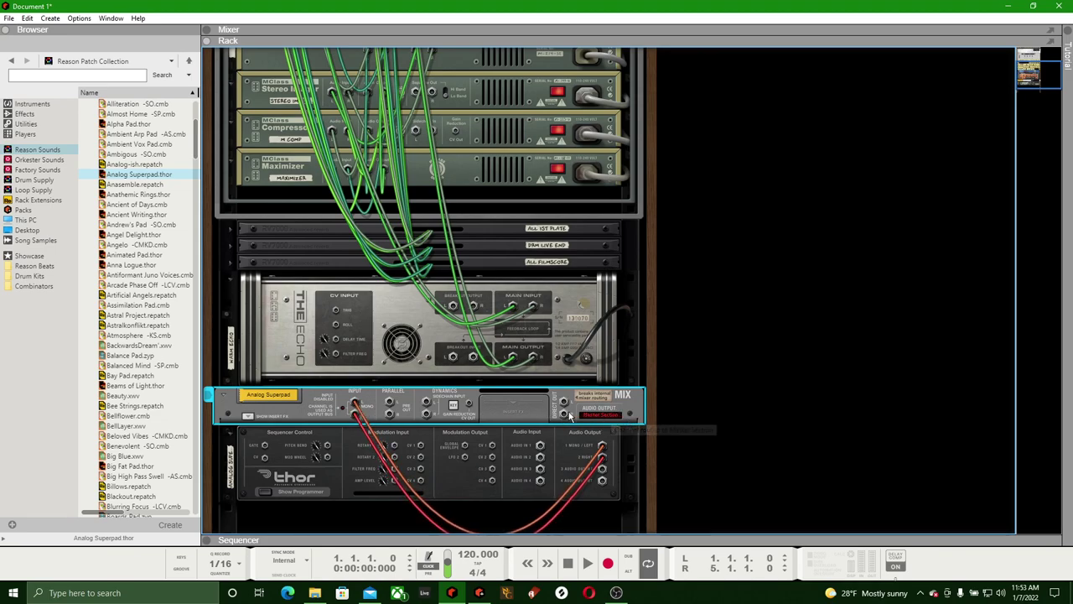
scroll(603, 404, "up", 5)
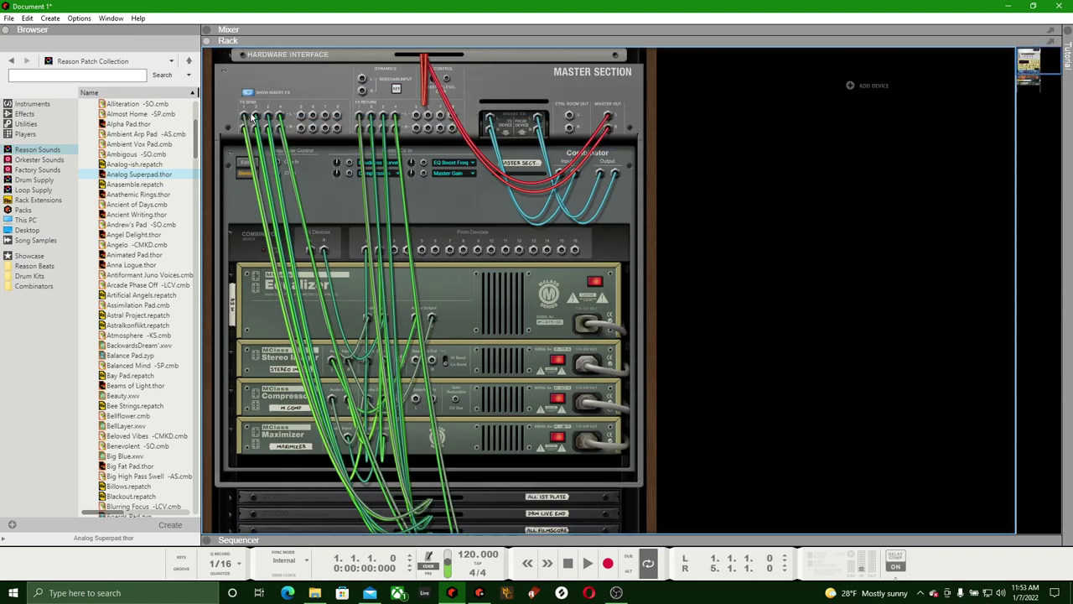
scroll(325, 327, "down", 6)
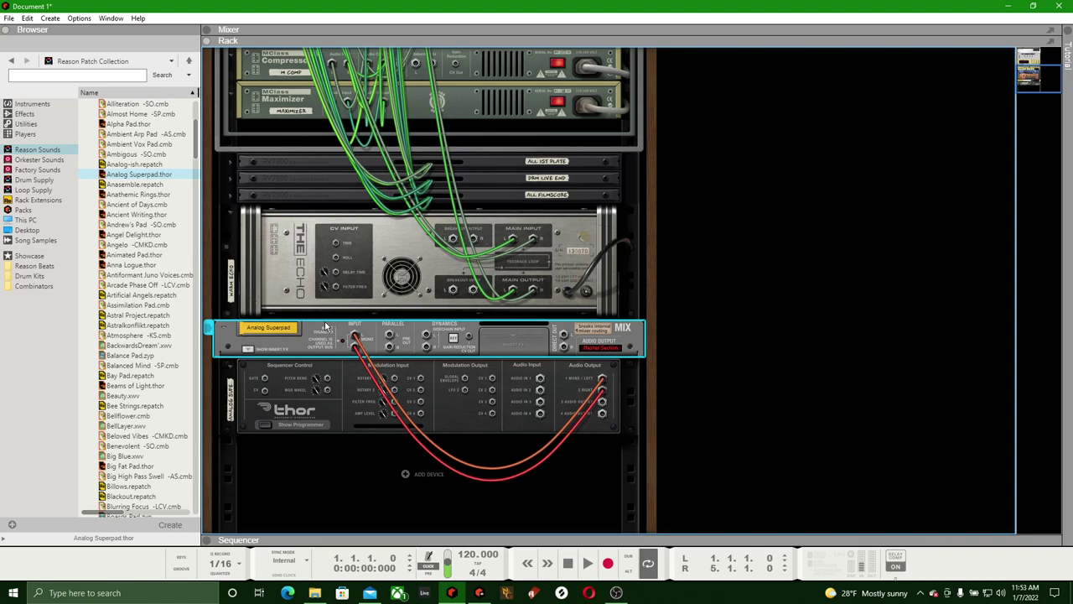
key("Tab")
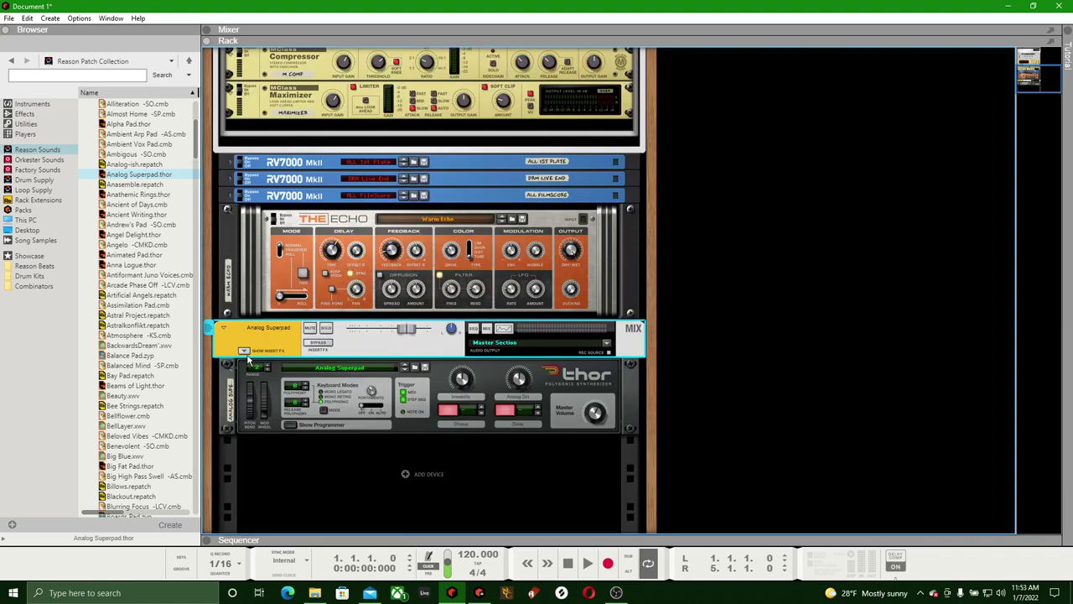
Show the programmer of the Thor synthesizer that holds the Analog Superpad patch
left_click(283, 426)
left_click(290, 425)
scroll(374, 425, "up", 2)
scroll(406, 402, "down", 3)
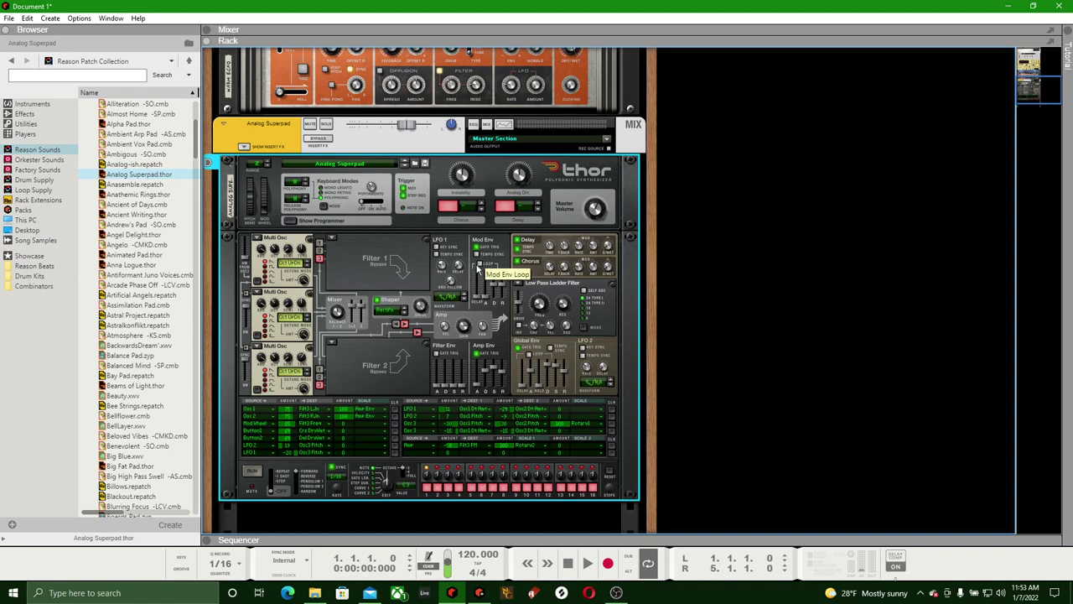
Flip the rack to examine Thor's rear jacks, routing examples and audio cables to its mix channel, and return to the front
key("Tab")
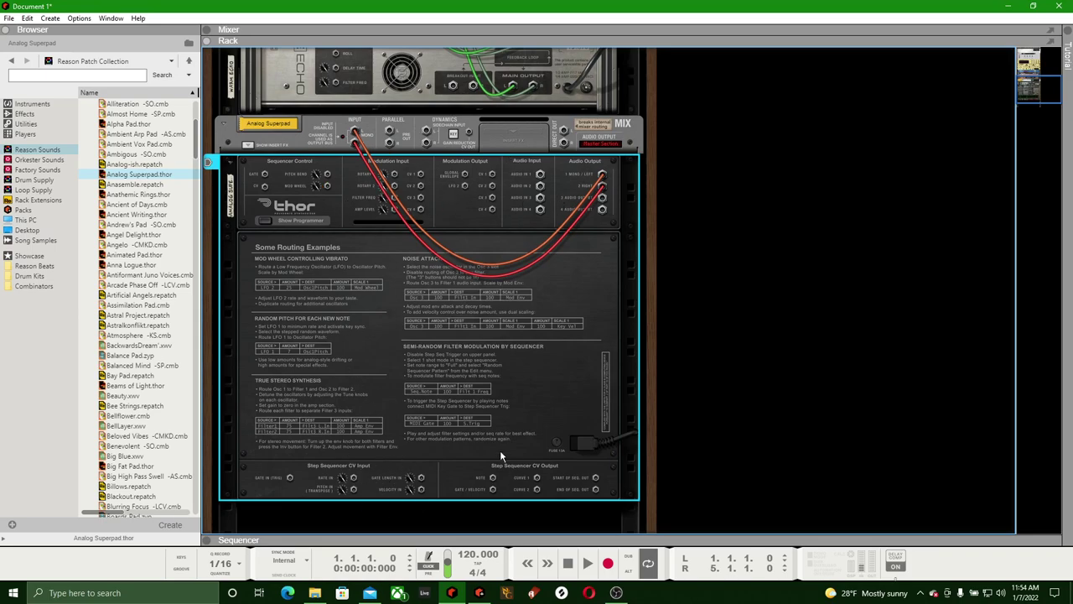
scroll(359, 294, "up", 2)
scroll(359, 294, "down", 3)
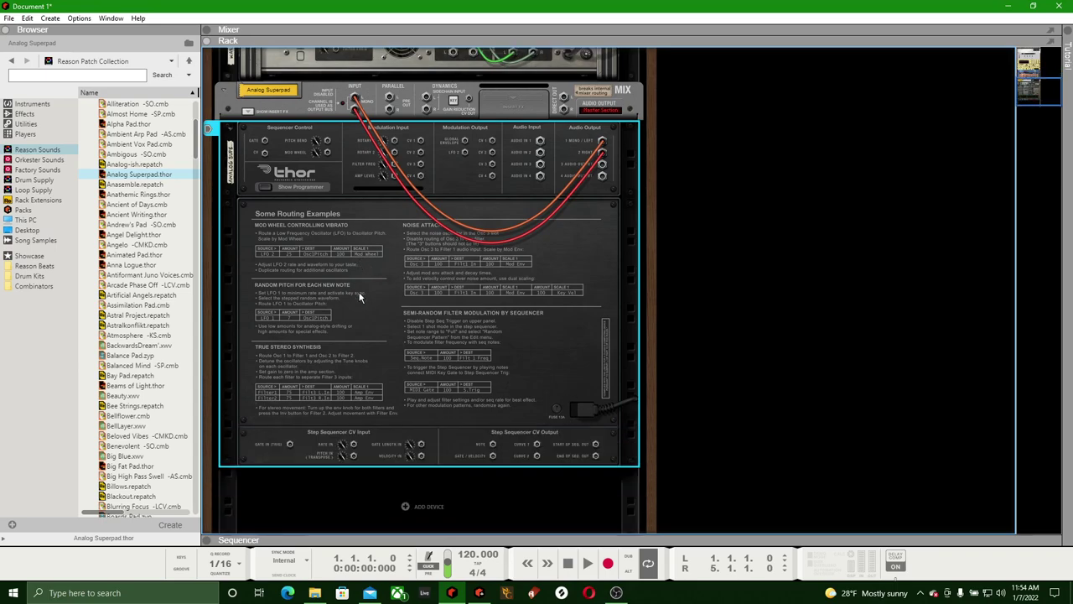
scroll(358, 290, "up", 2)
scroll(359, 291, "down", 2)
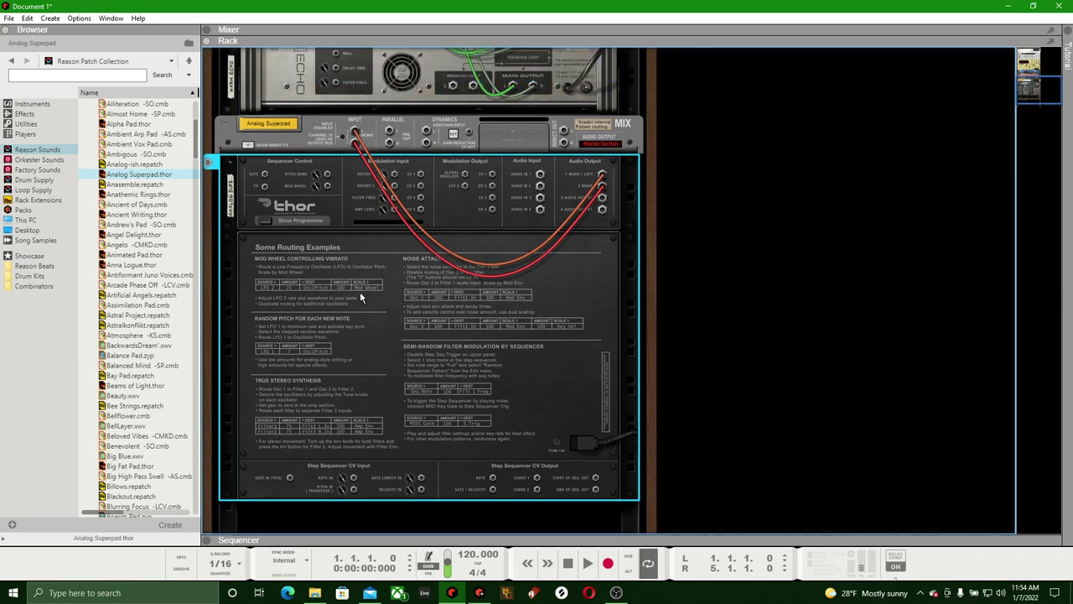
scroll(360, 297, "up", 1)
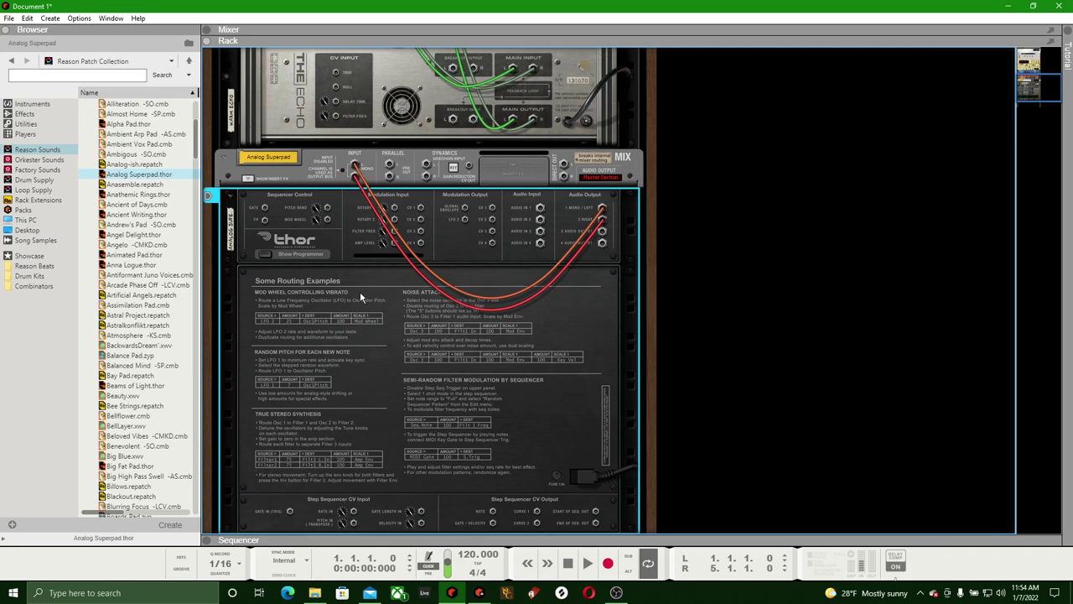
scroll(359, 291, "up", 2)
scroll(360, 291, "down", 3)
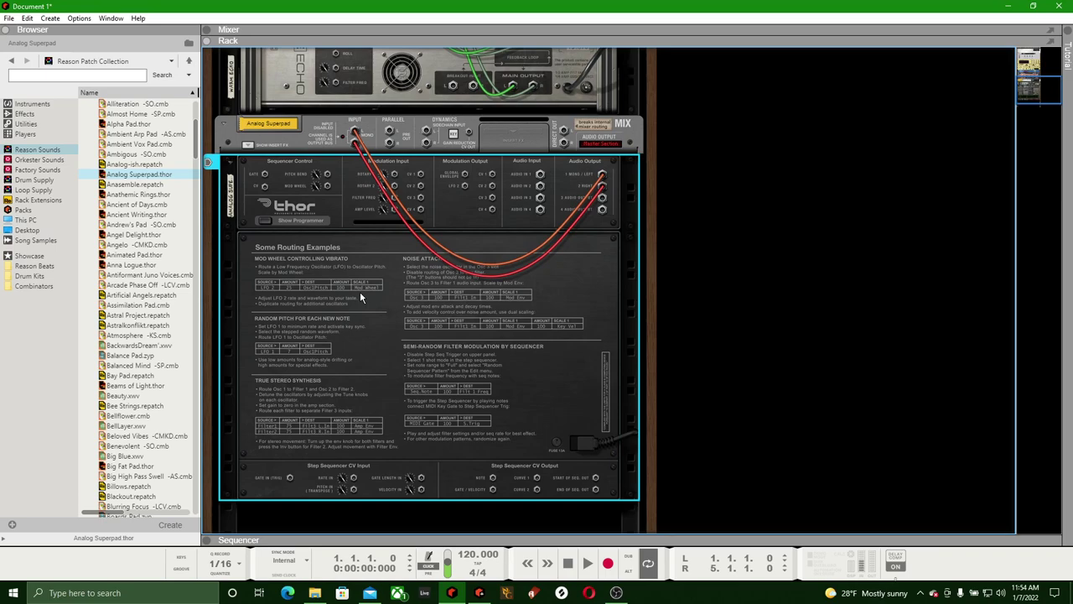
key("Tab")
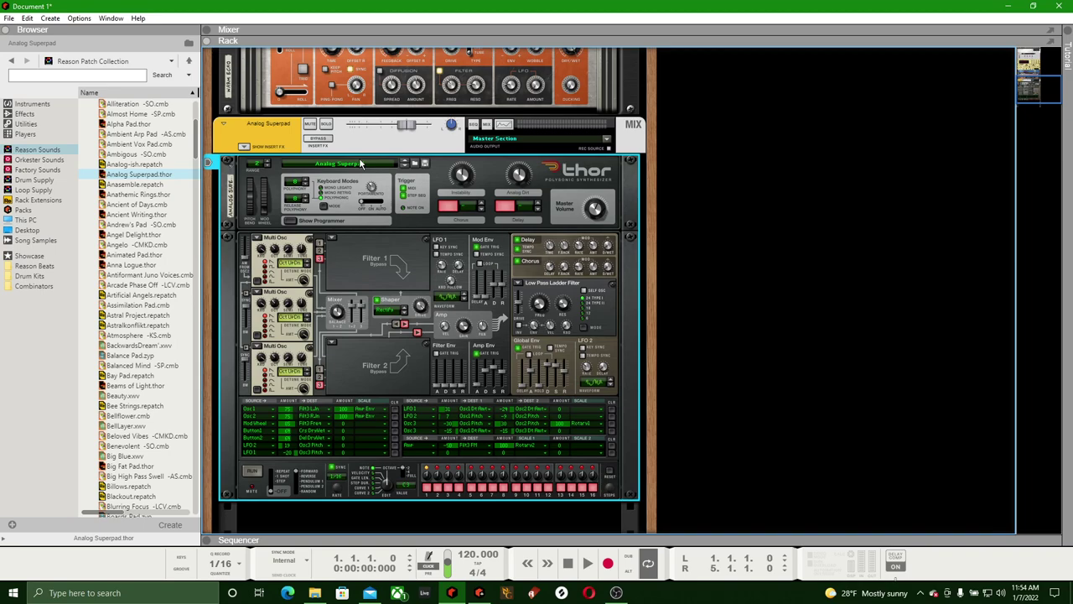
Open the control surface preferences and auto-detect connected MIDI keyboards and control surfaces
left_click(82, 21)
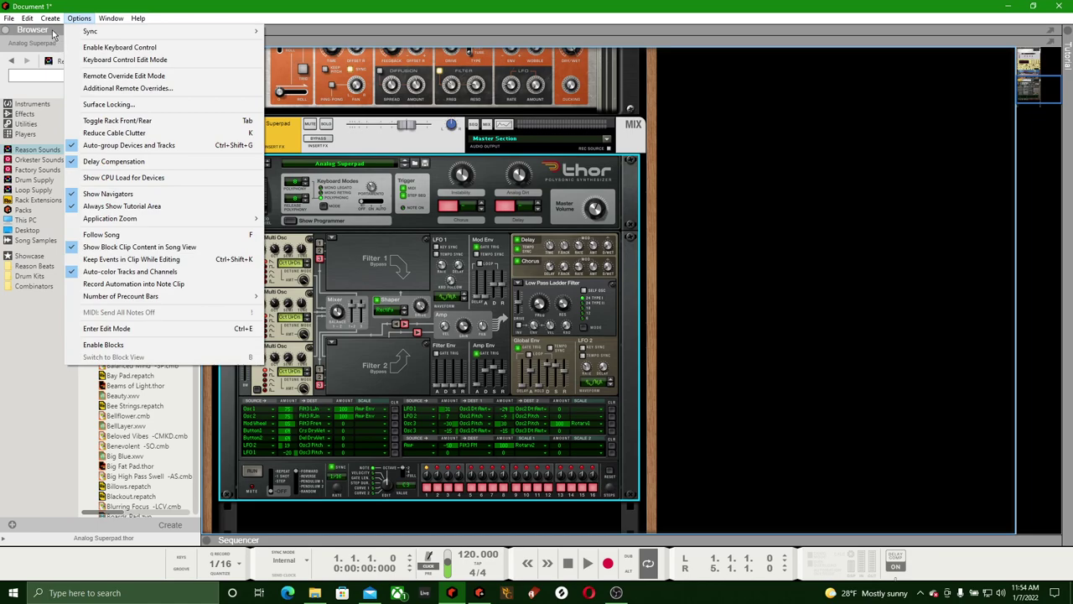
mouse_move(27, 19)
left_click(93, 358)
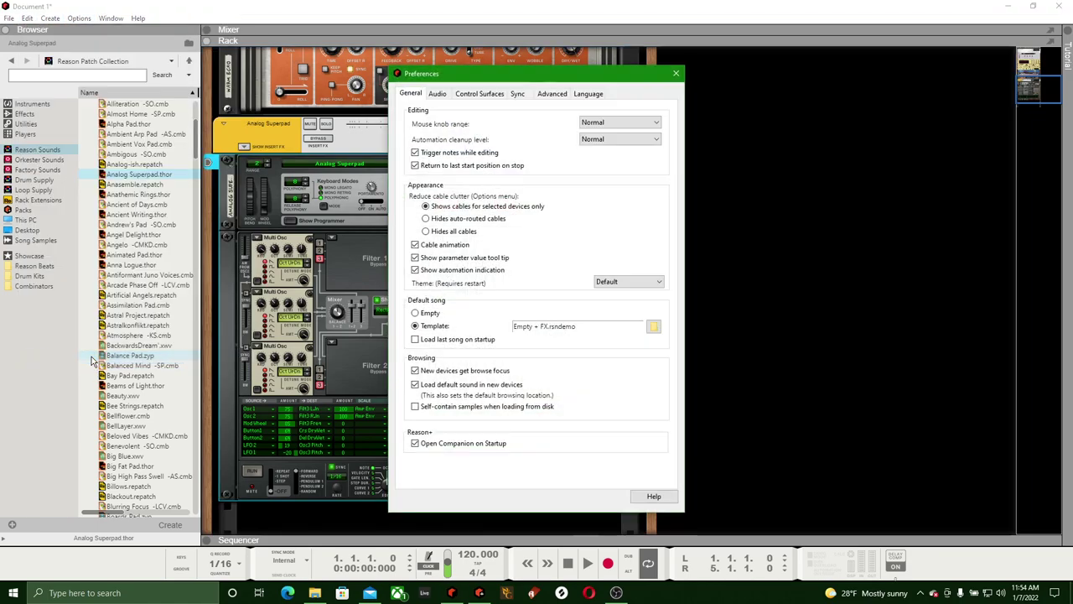
left_click(491, 95)
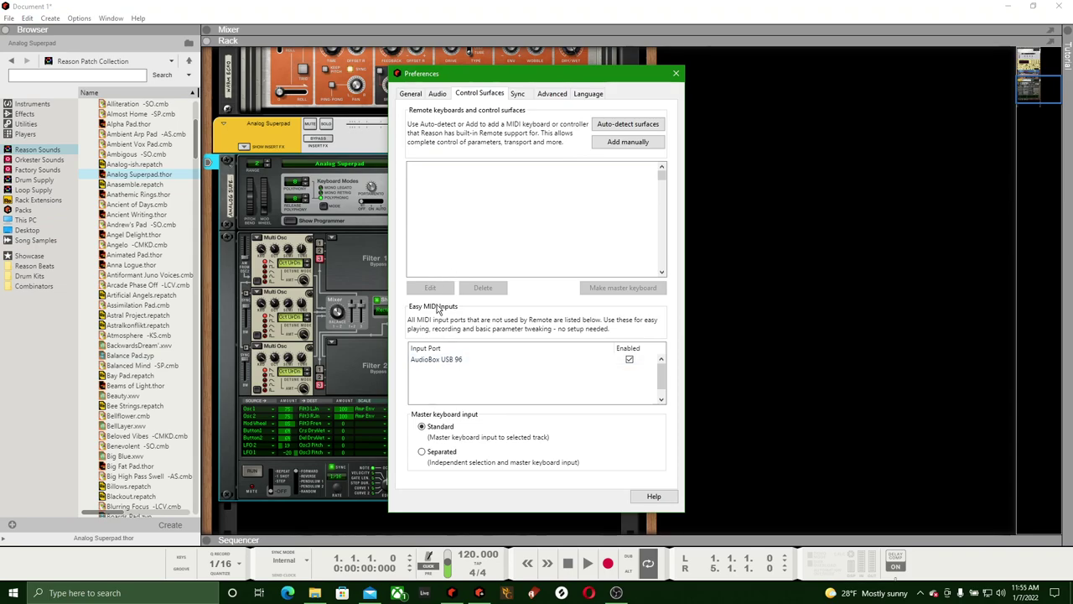
left_click(641, 127)
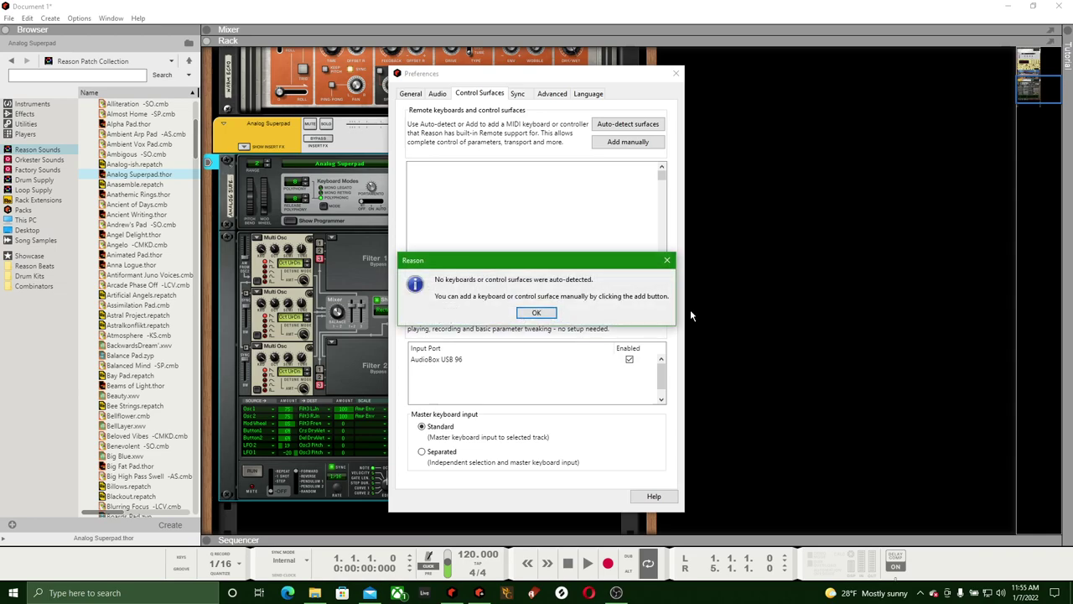
left_click(522, 314)
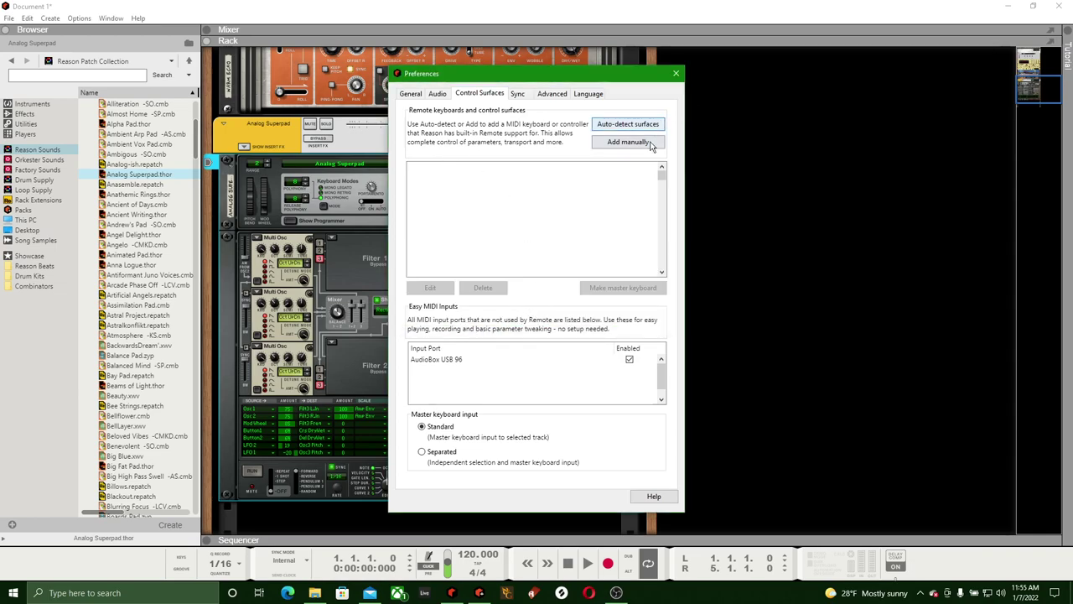
Start adding a control surface manually, with M-Audio as the manufacturer and Keystation 49 as the model
left_click(649, 142)
left_click(537, 198)
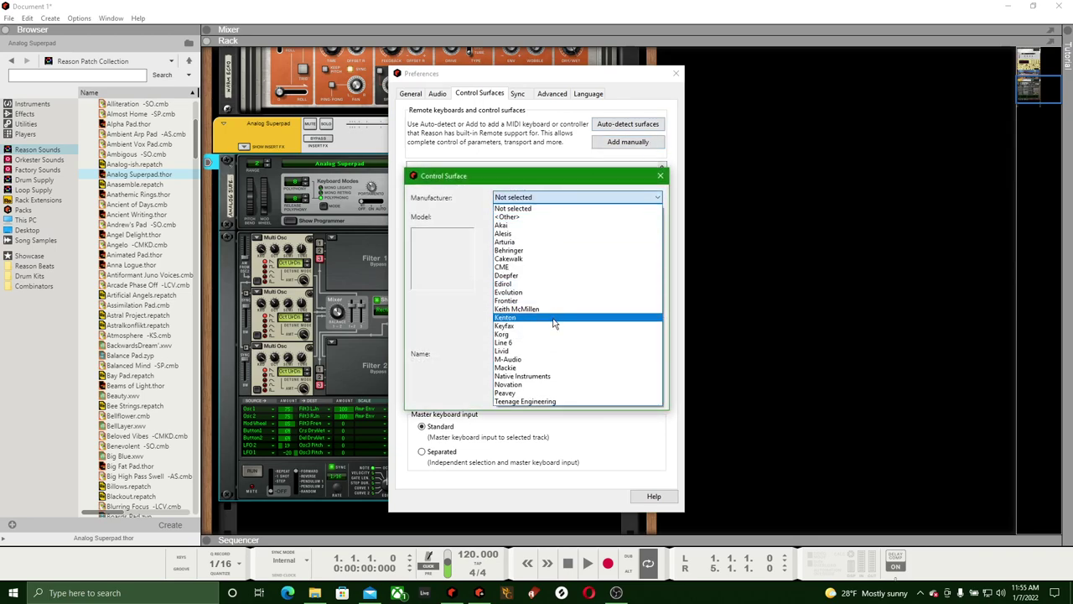
left_click(556, 359)
left_click(558, 216)
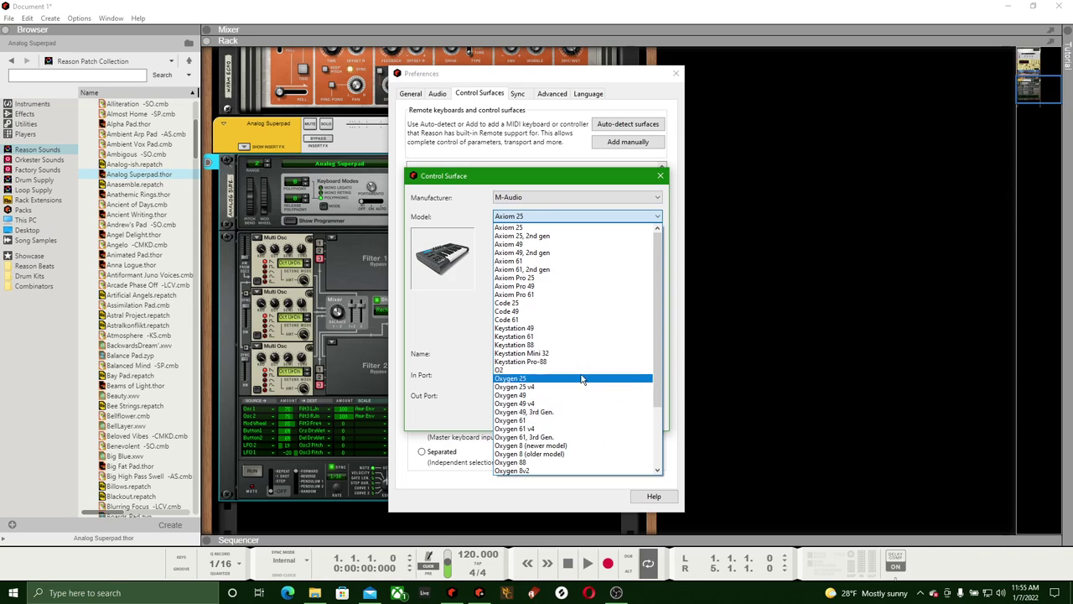
scroll(564, 409, "down", 1)
scroll(564, 408, "down", 1)
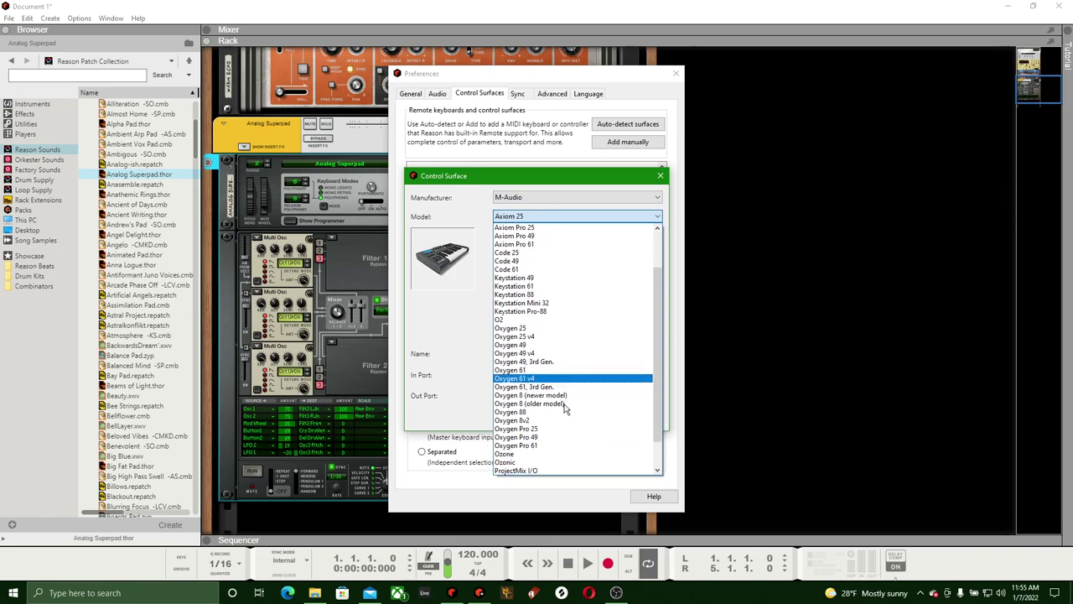
left_click(541, 283)
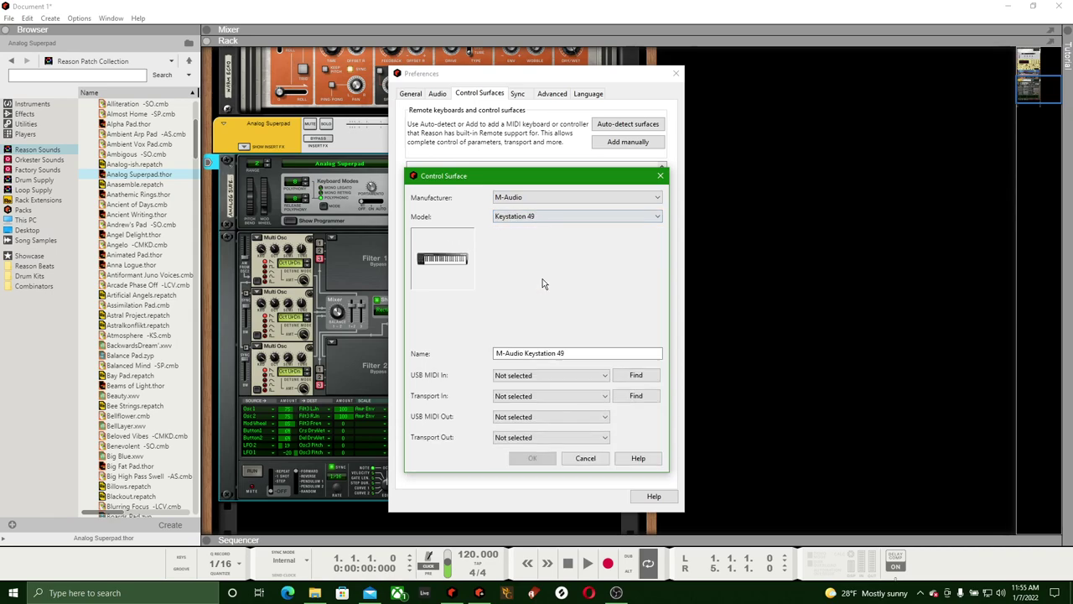
Try finding the keyboard's USB MIDI and transport inputs, then close the preferences without adding the control surface
left_click(637, 377)
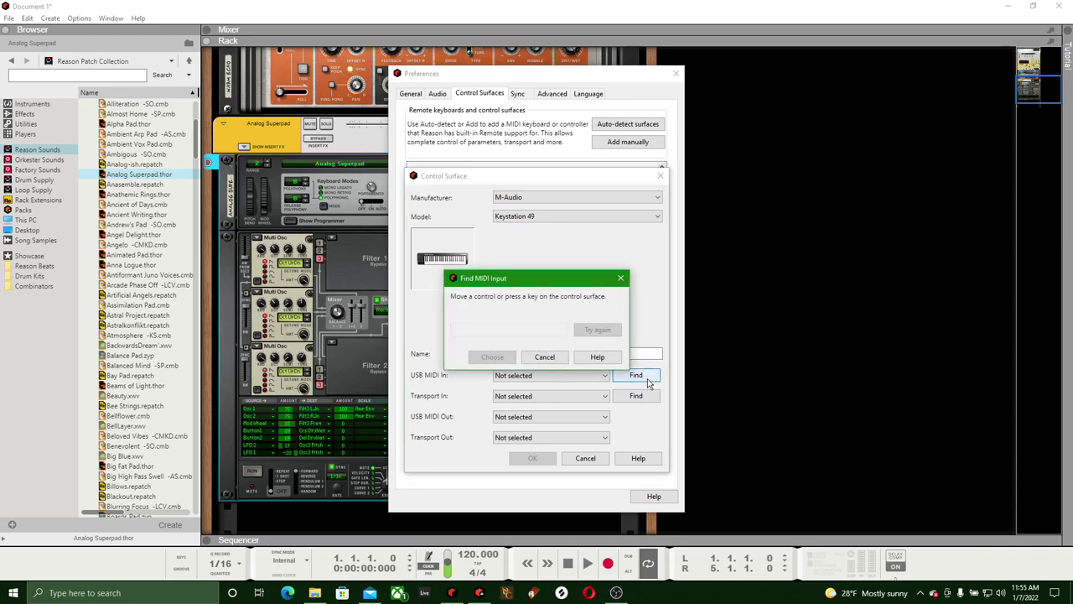
left_click(541, 356)
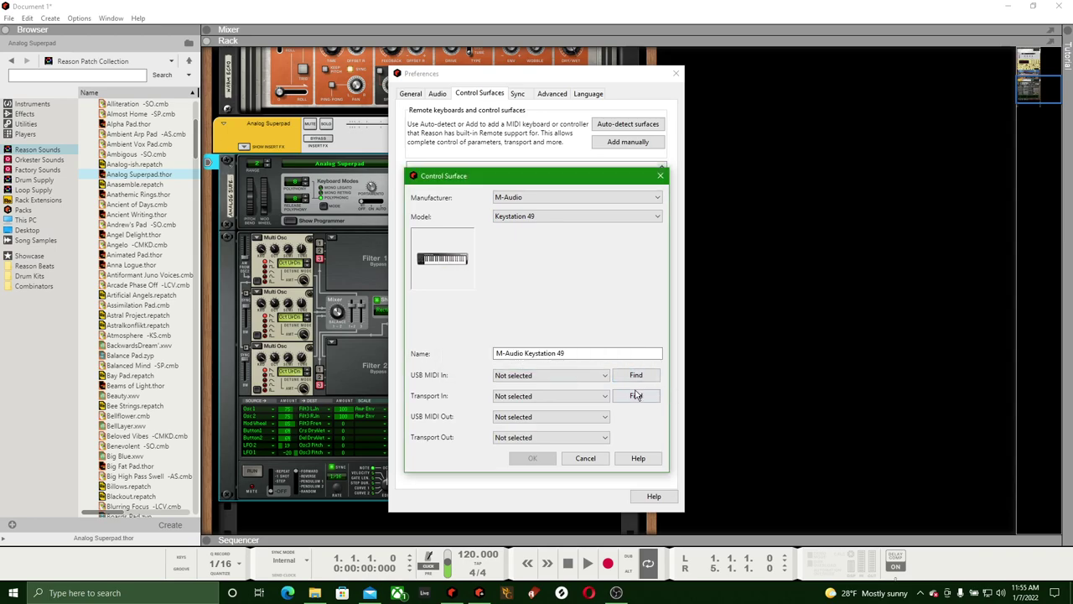
left_click(636, 396)
left_click(557, 358)
left_click(660, 175)
left_click(676, 73)
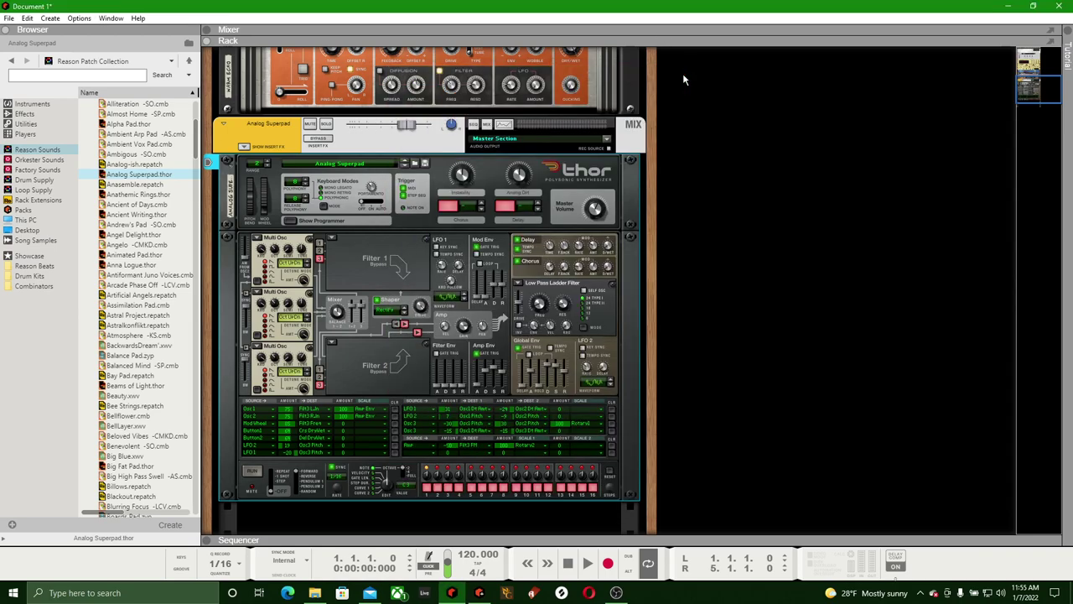
Restart Reason without saving the document, minimizing the Videos folder window and logging in with the remembered account
left_click(1058, 10)
left_click(523, 311)
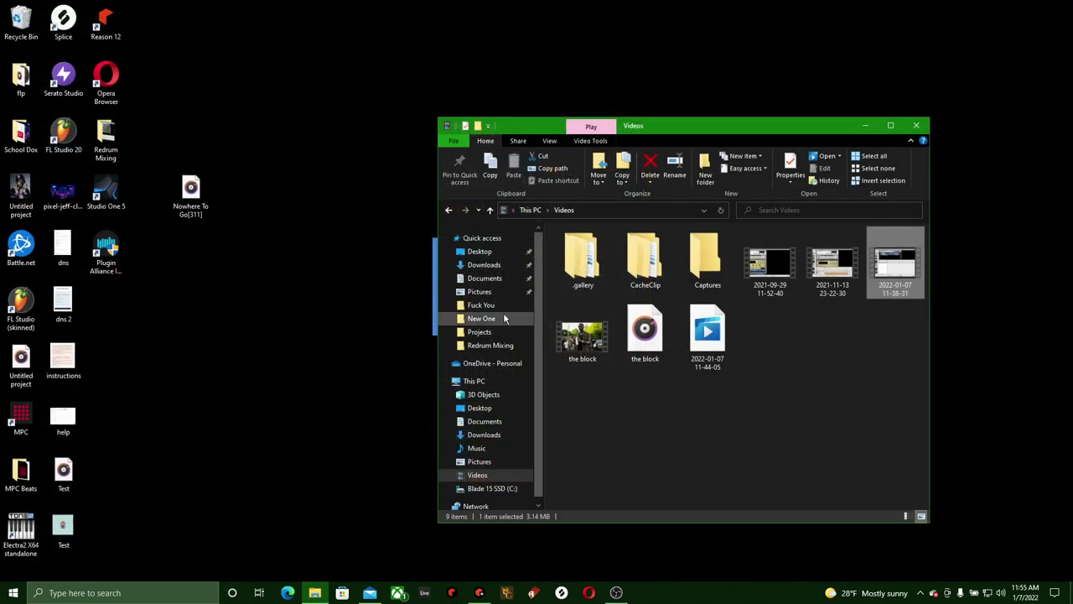
left_click(865, 124)
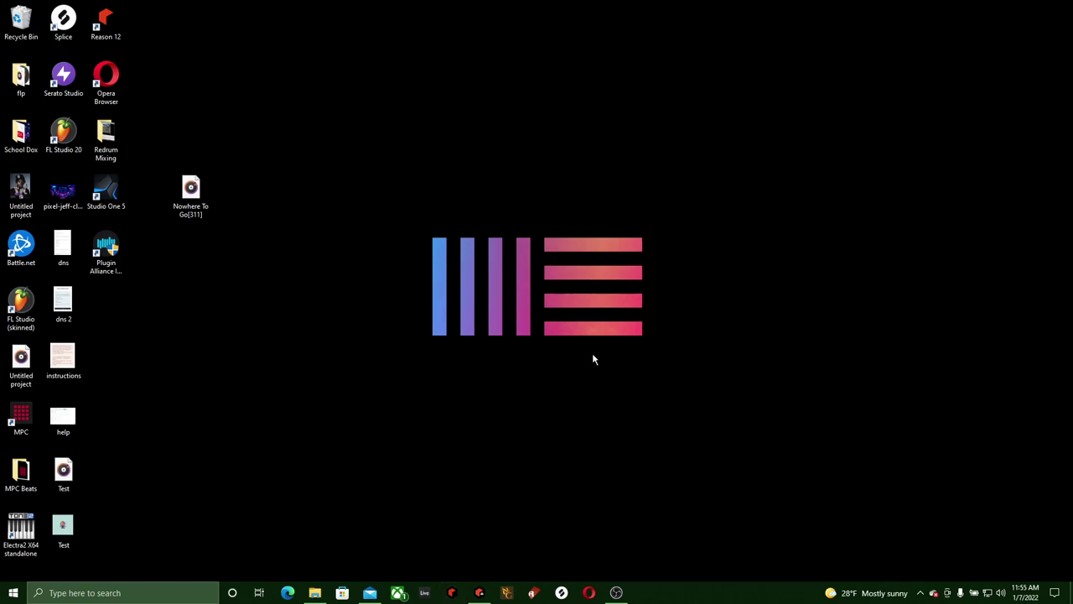
left_click(457, 593)
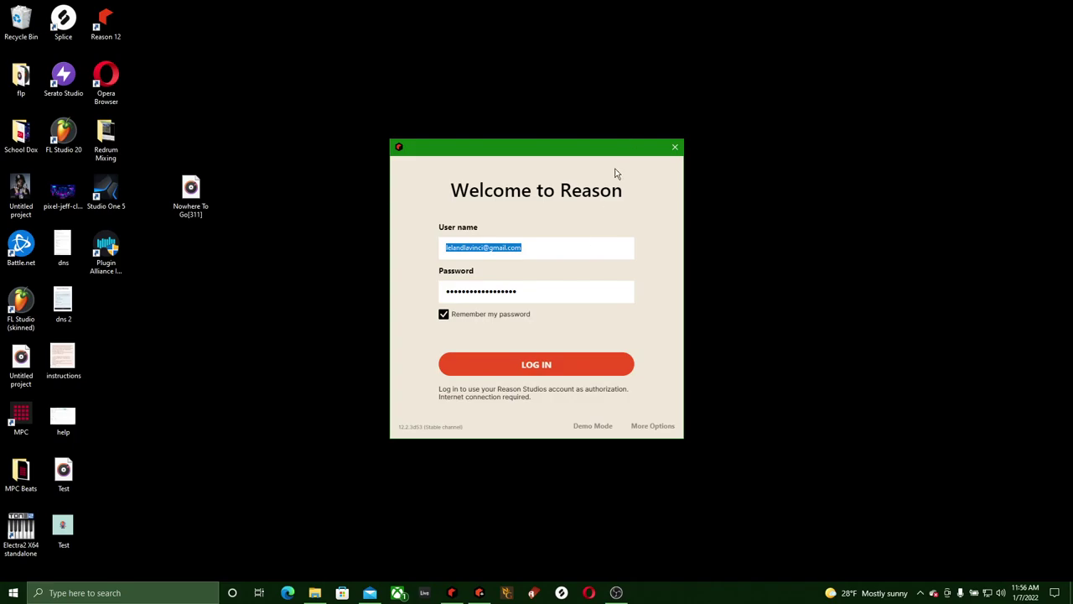
left_click(554, 374)
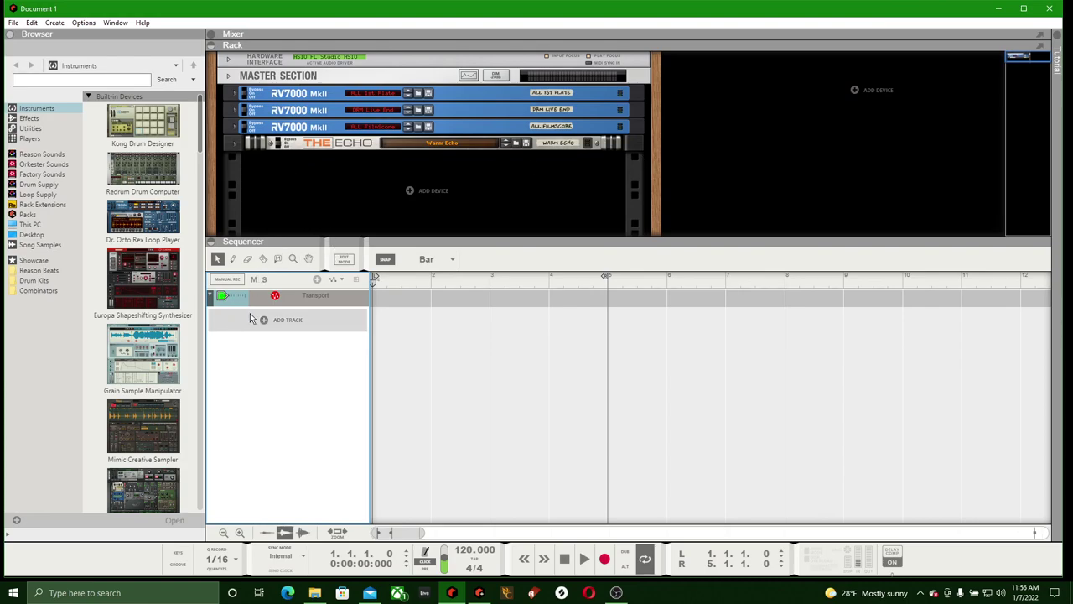
Maximize the window, enlarge the rack until the sequencer is collapsed, and unfold The Echo
left_click_drag(362, 240, 369, 500)
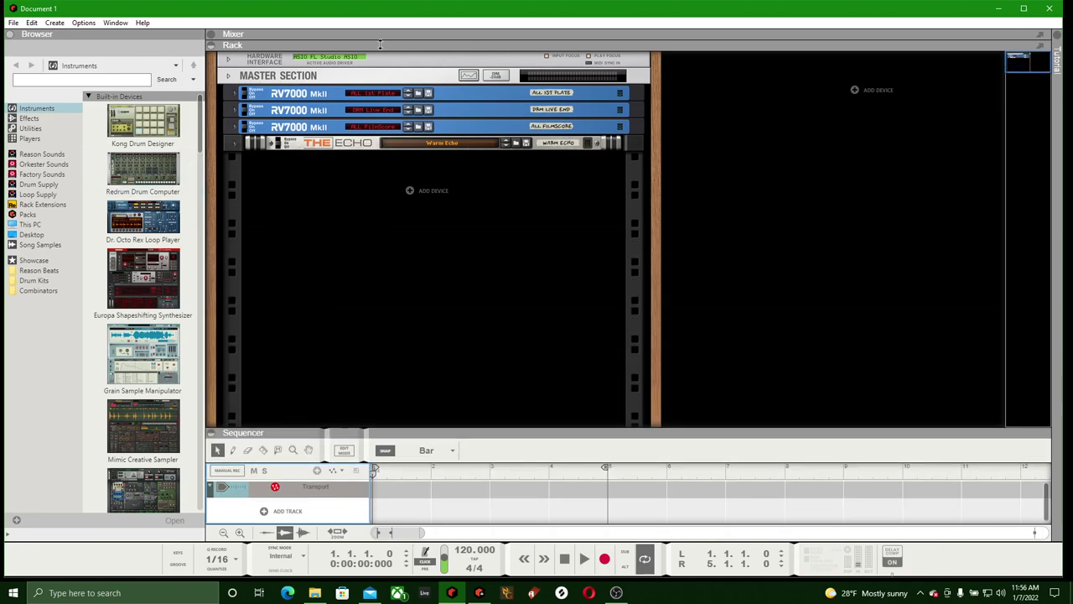
left_click(1024, 8)
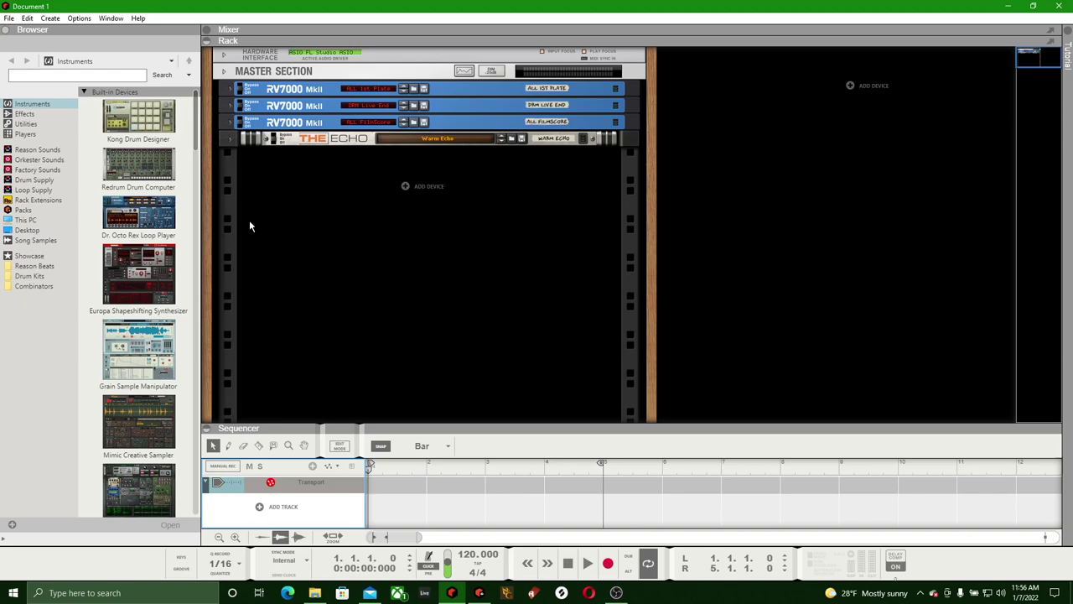
left_click(229, 140)
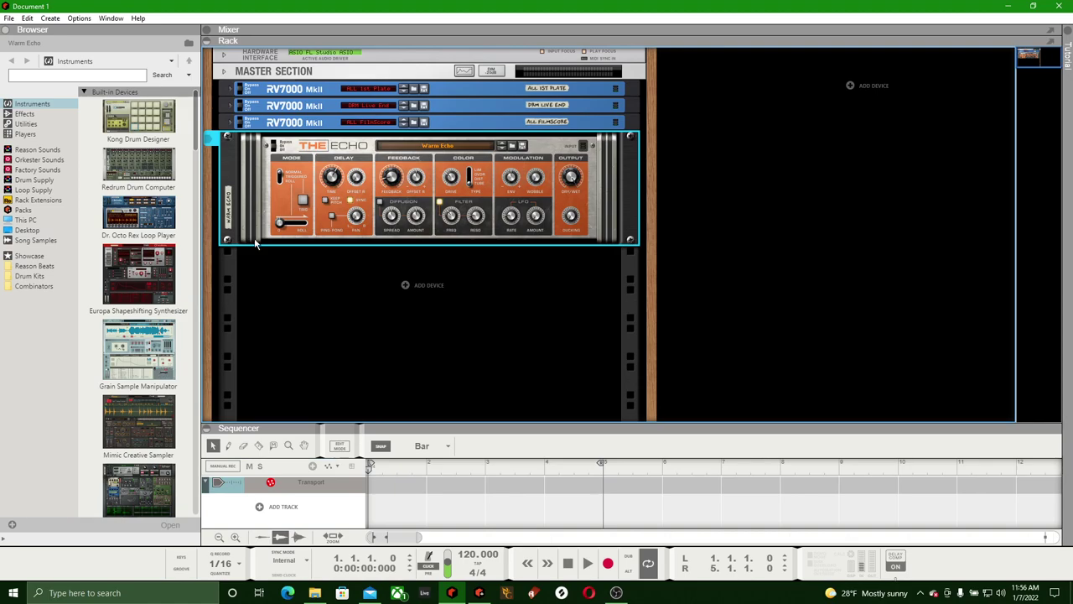
left_click_drag(290, 426, 303, 538)
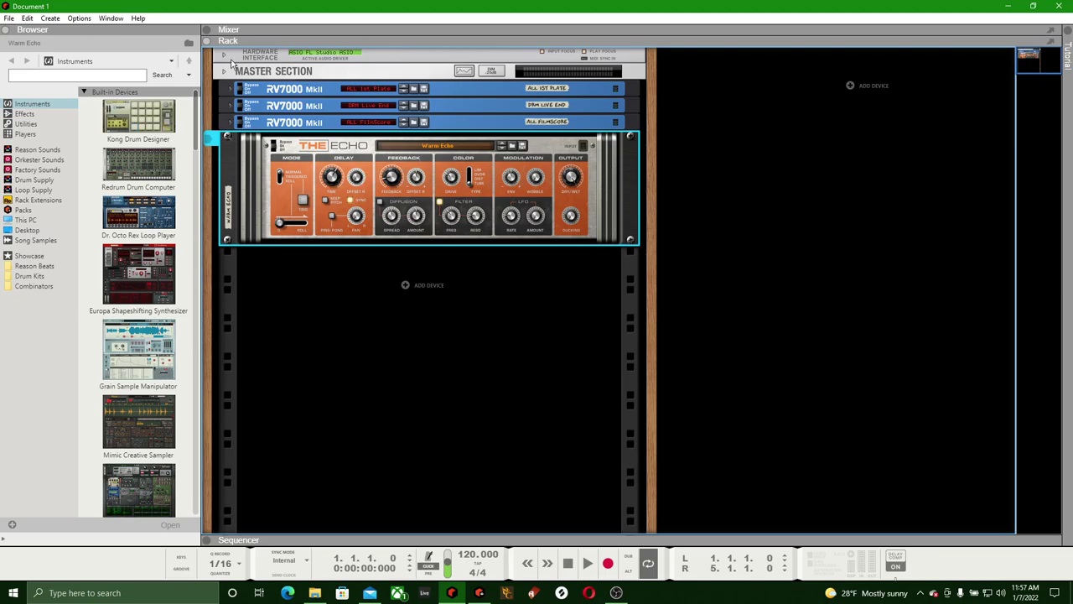
Unfold the Master Section and the Hardware Interface briefly to examine them, folding each one again
mouse_move(228, 37)
left_mouse_down()
mouse_move(228, 59)
mouse_move(229, 34)
left_mouse_up()
left_click(225, 73)
left_click(225, 73)
left_click(224, 57)
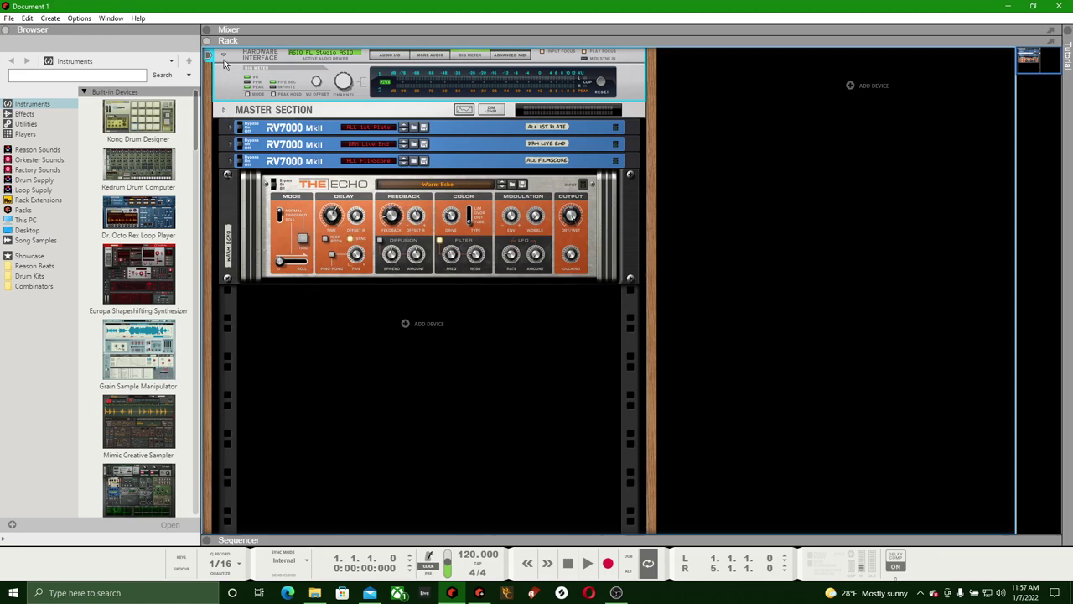
left_click(224, 57)
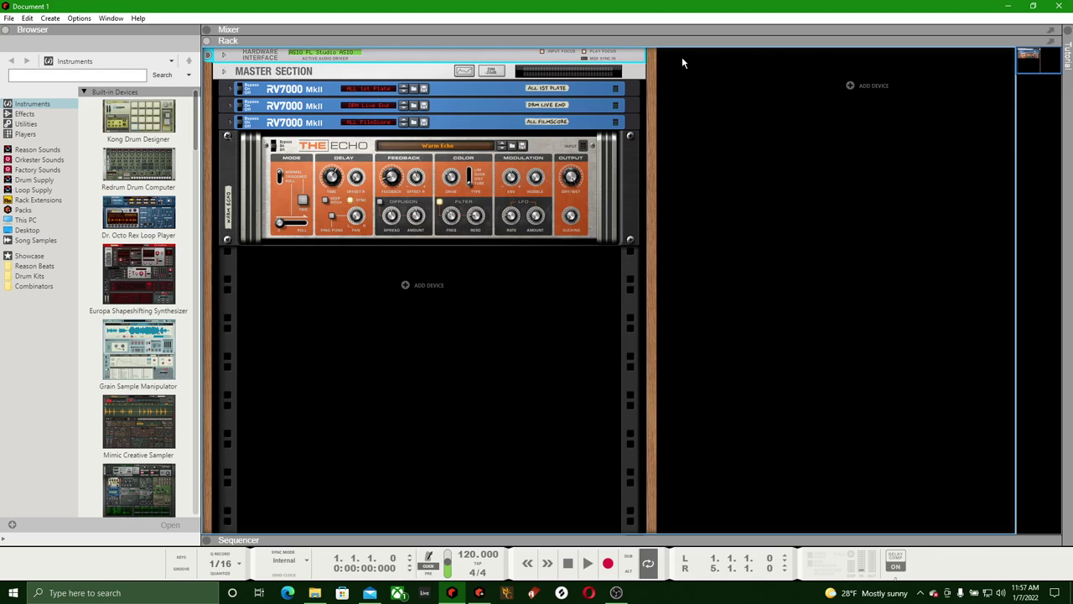
Load the 5th Elemental patch from the Pads folder of Reason Sounds into the rack below The Echo
left_click_drag(312, 36, 353, 161)
left_click(18, 150)
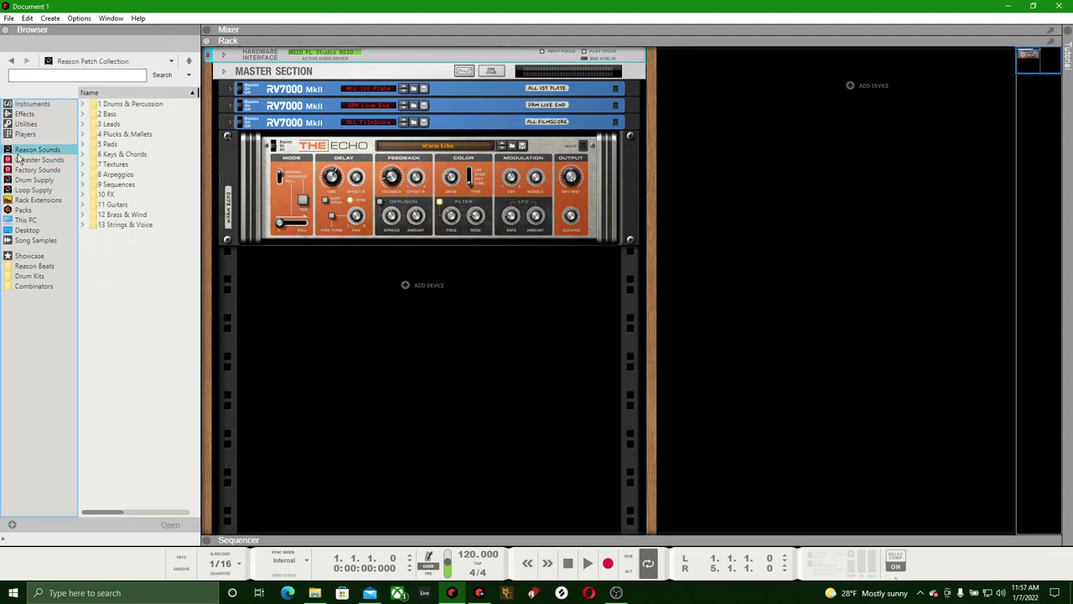
left_click(82, 144)
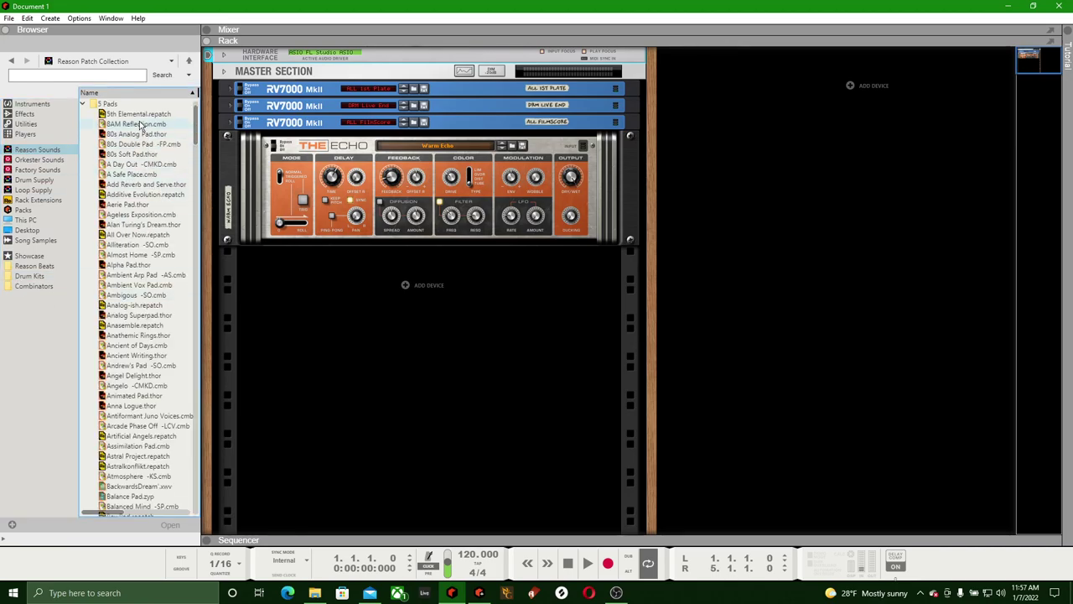
left_click_drag(132, 117, 455, 335)
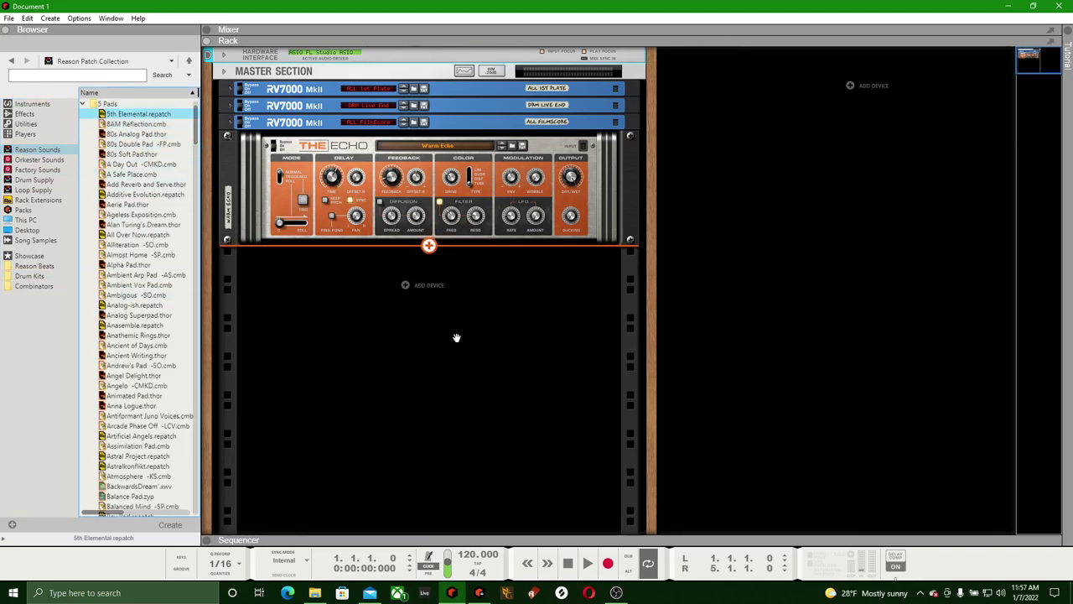
scroll(503, 243, "up", 1)
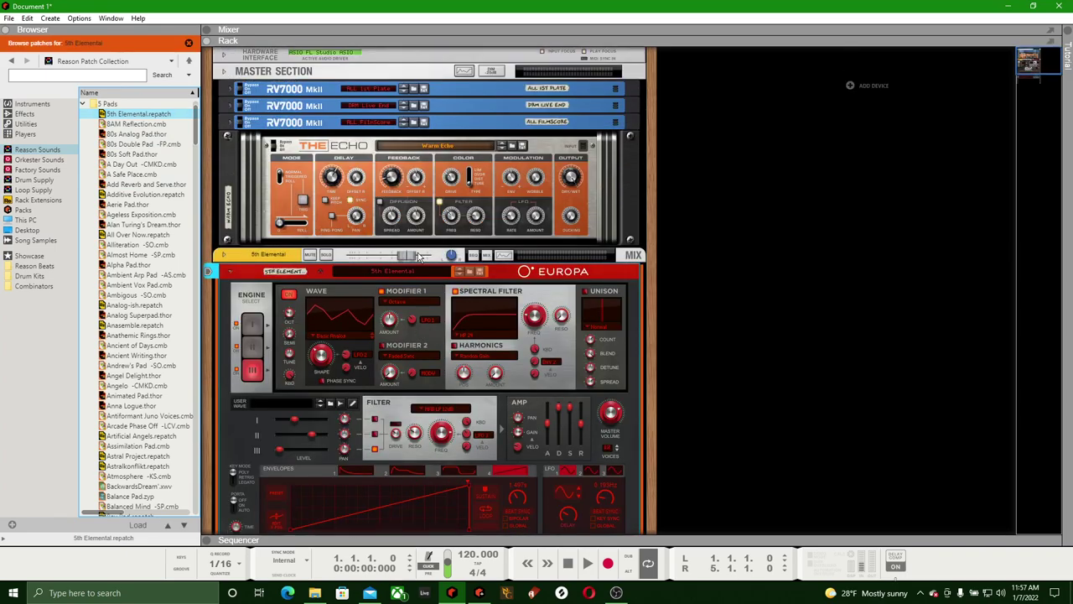
scroll(414, 251, "down", 3)
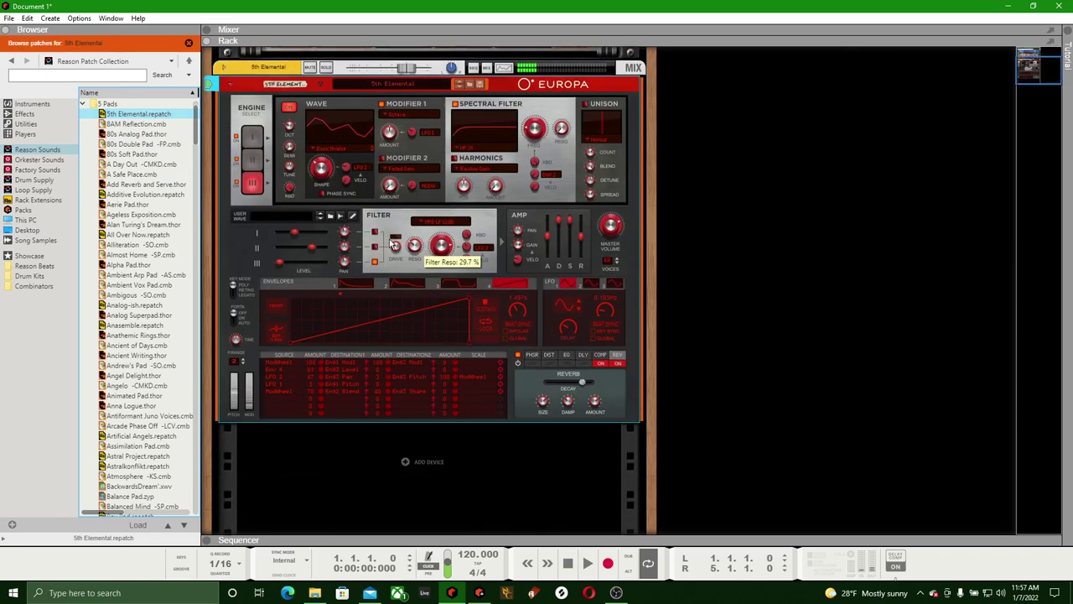
Audition the pad patches 8AM Reflection, 80s Analog Pad, A Day Out -CMKD, Ambiguous -SO and Analog Superpad in the same device slot
left_click(139, 126)
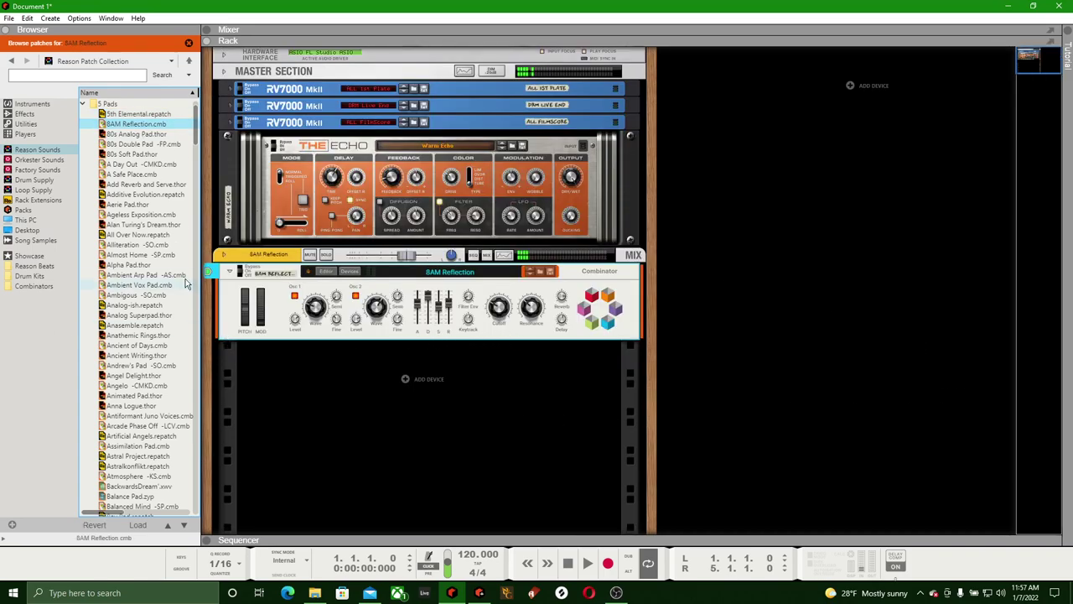
left_click_drag(134, 134, 336, 312)
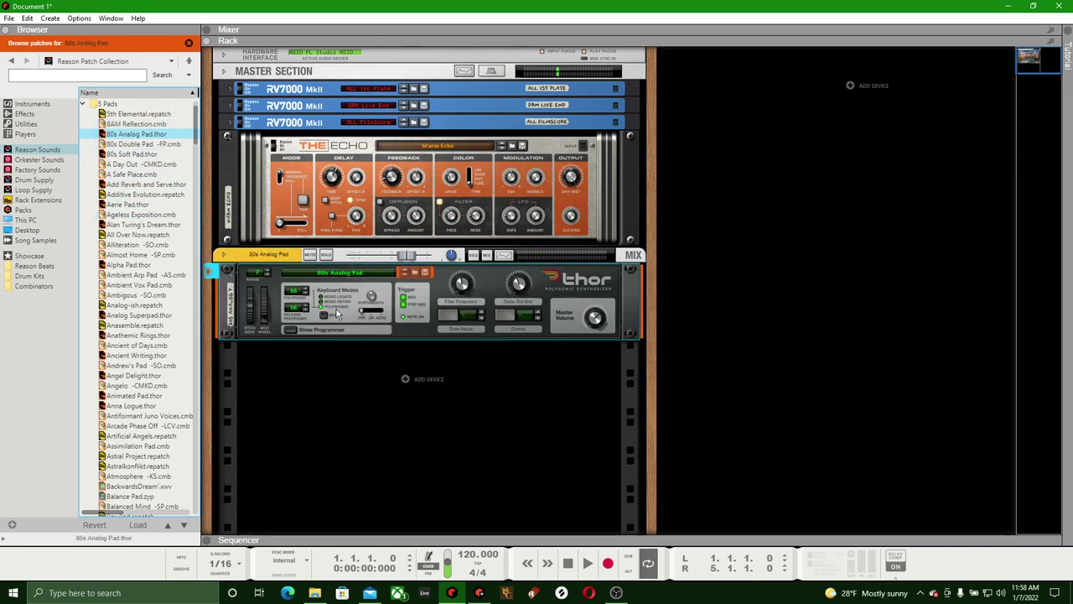
left_click_drag(139, 164, 318, 326)
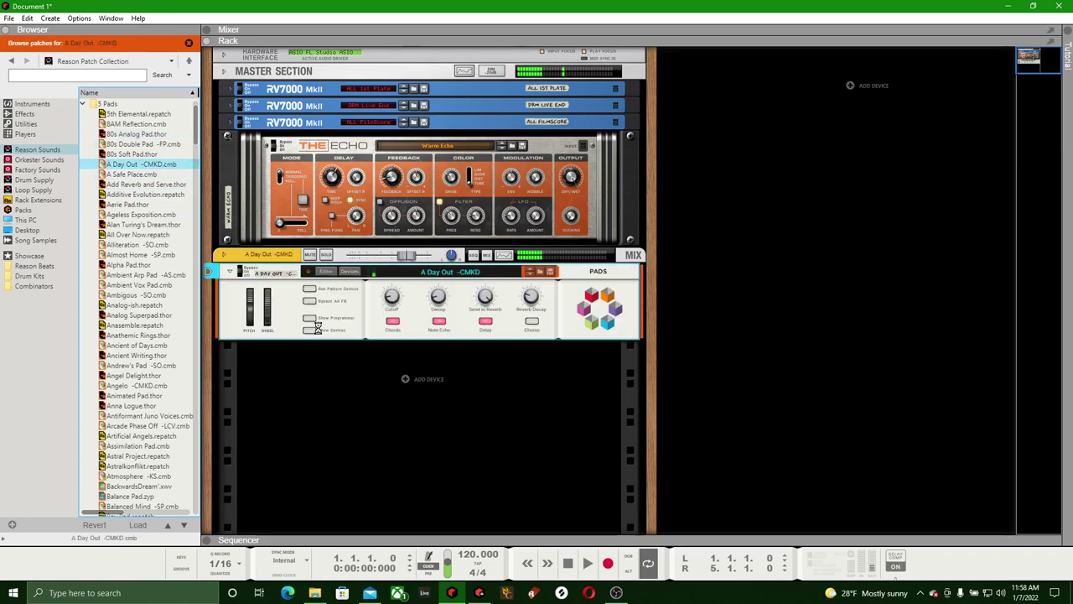
left_click(134, 295)
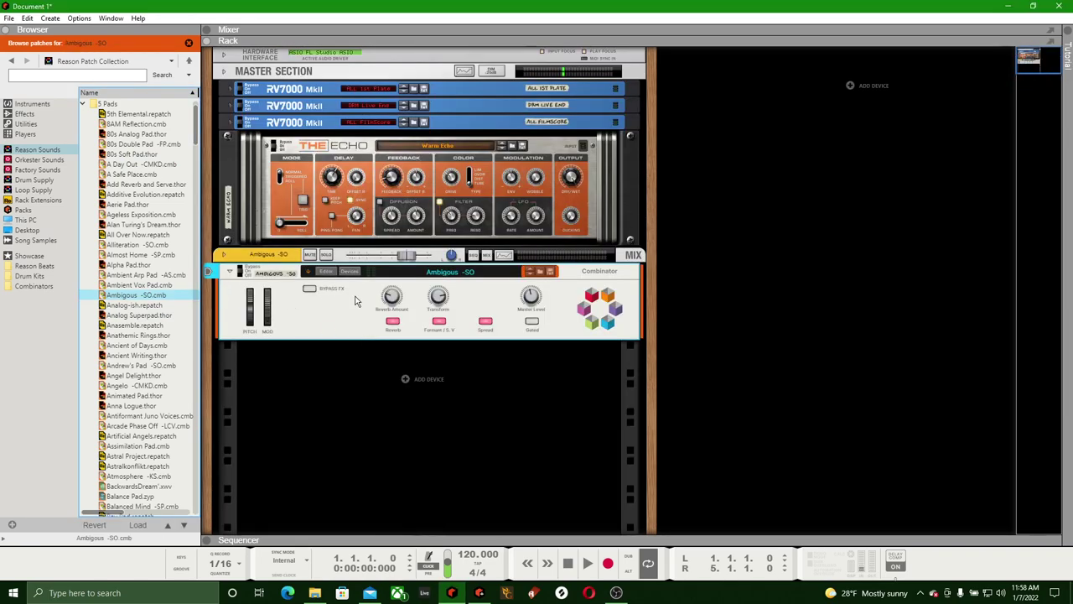
key("Down")
key("Down")
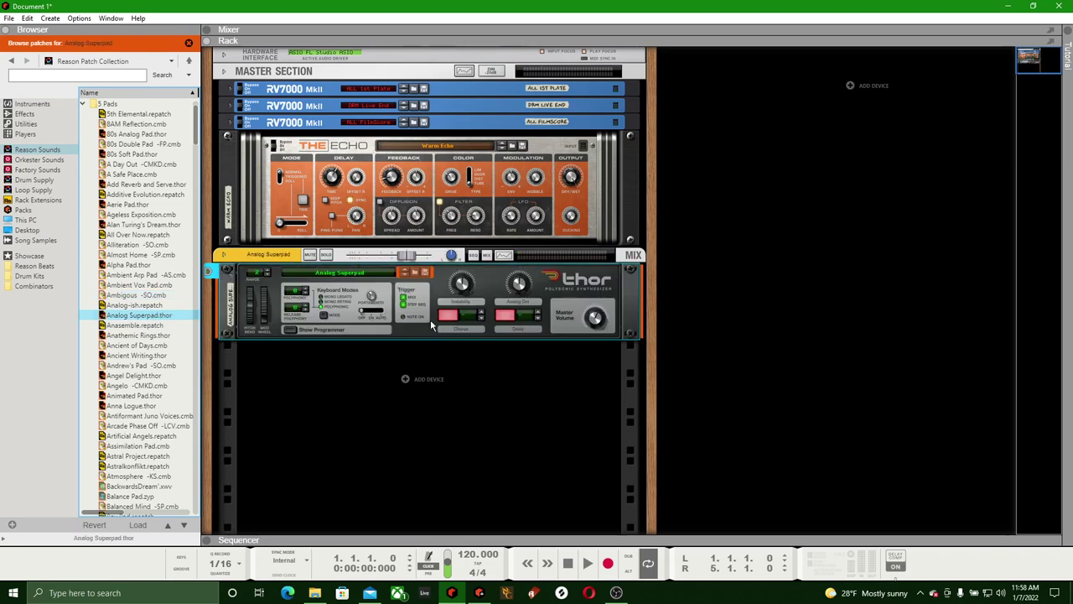
Swap the pad instrument to the Balance Pad patch and view the device's available commands without applying any
scroll(130, 276, "down", 3)
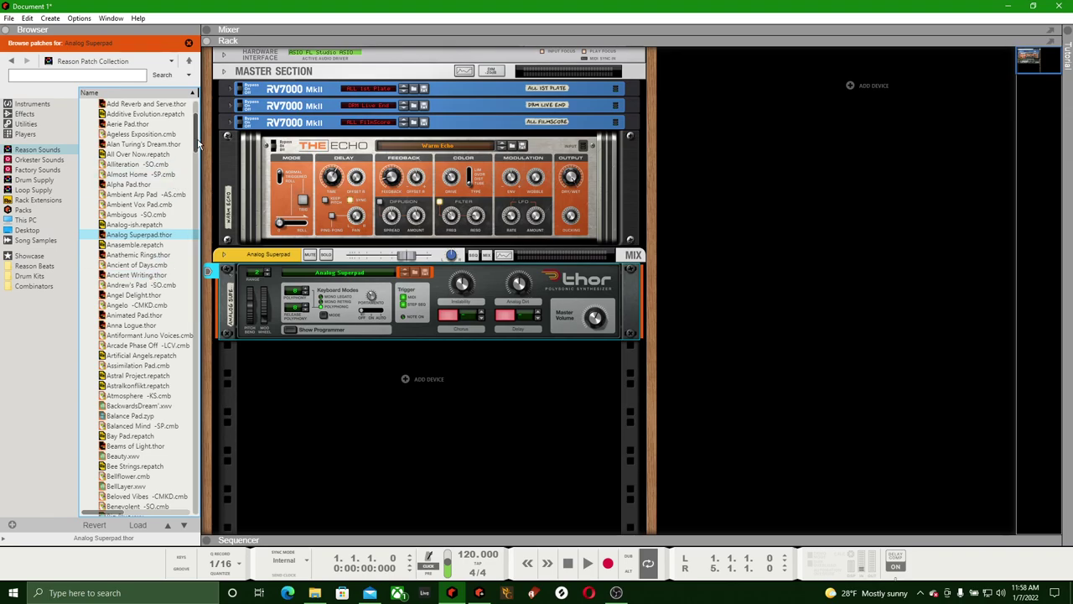
scroll(199, 162, "down", 6)
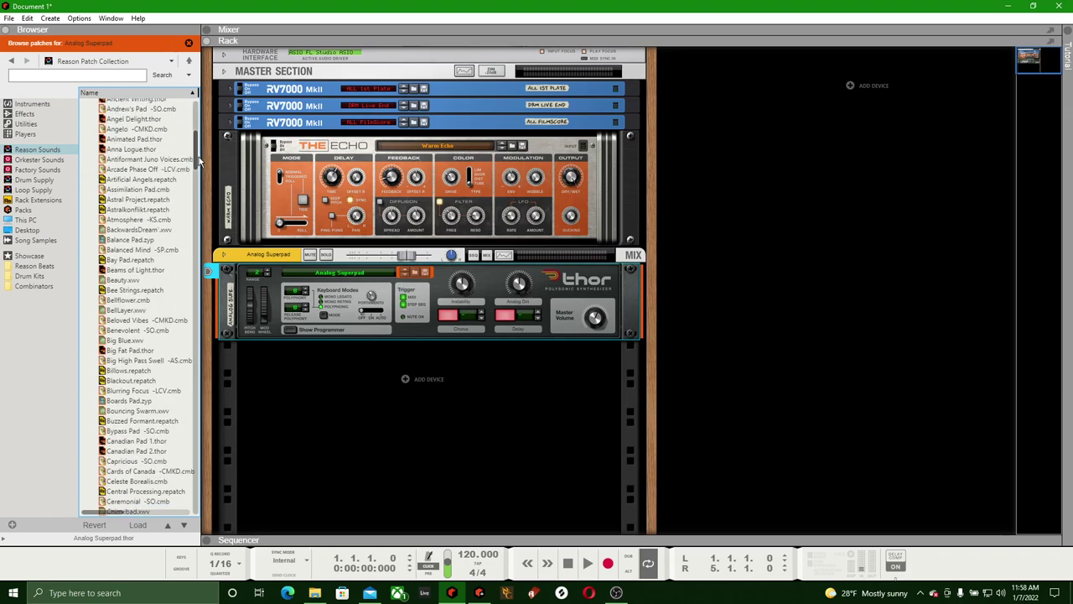
left_click(138, 241)
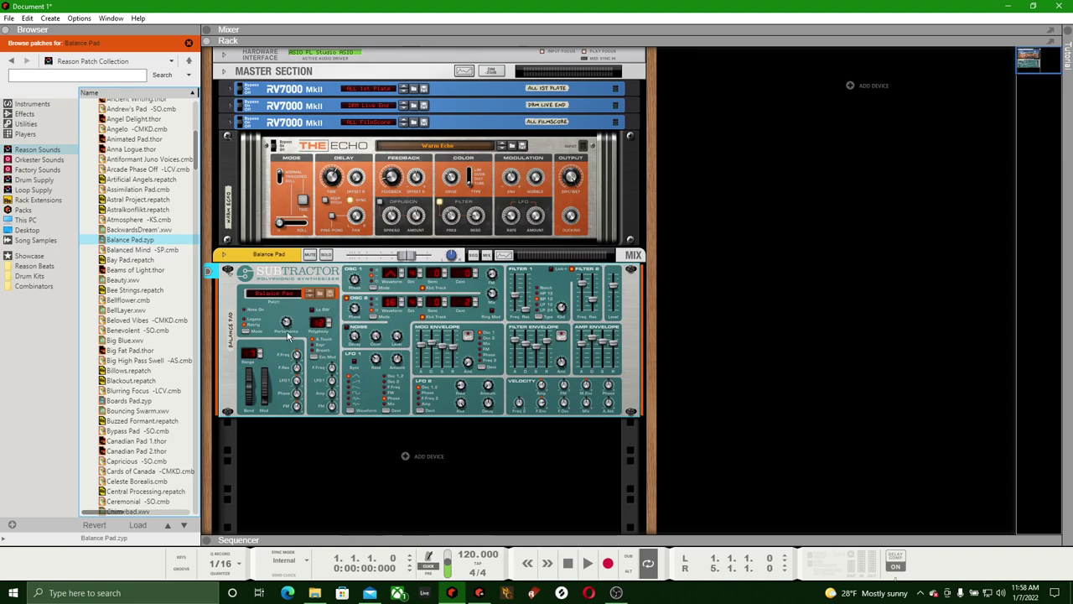
right_click(231, 299)
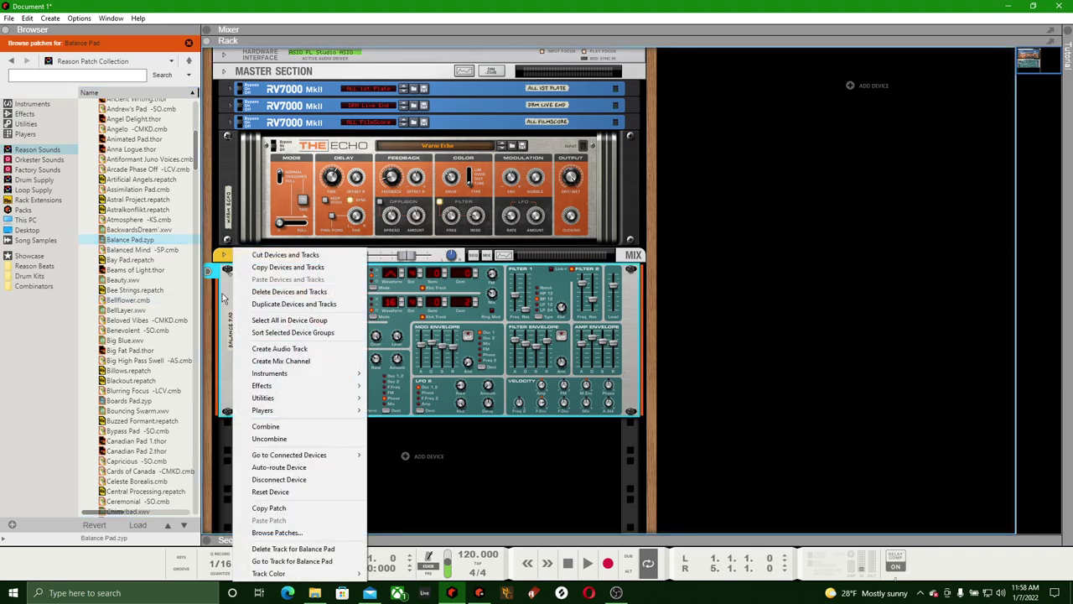
left_click(222, 297)
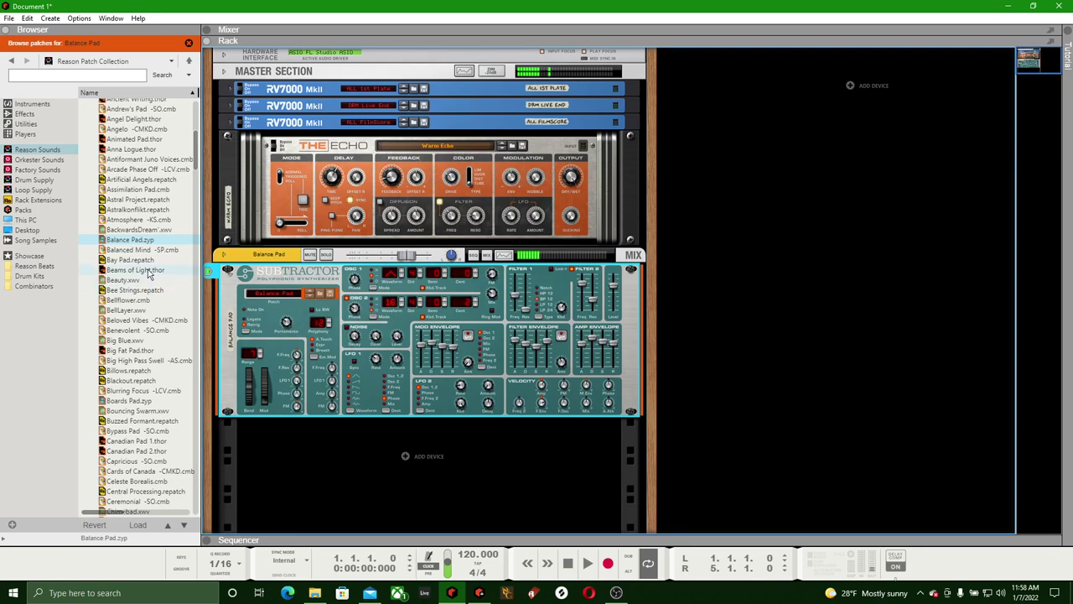
Delete the Balance Pad mix channel together with its Subtractor instrument from the rack
left_click(262, 262)
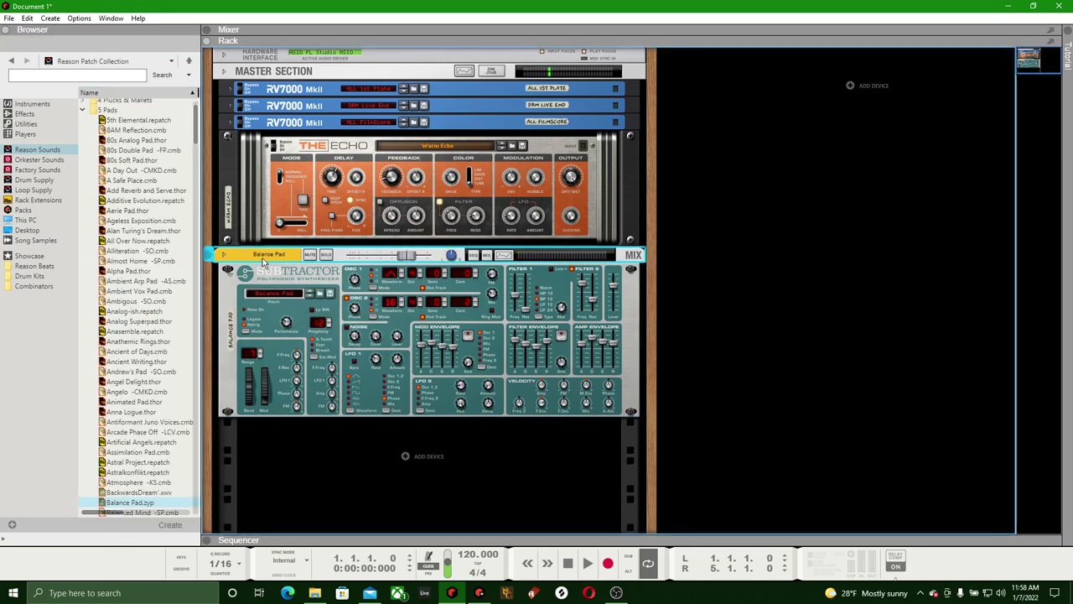
key("Delete")
key("Return")
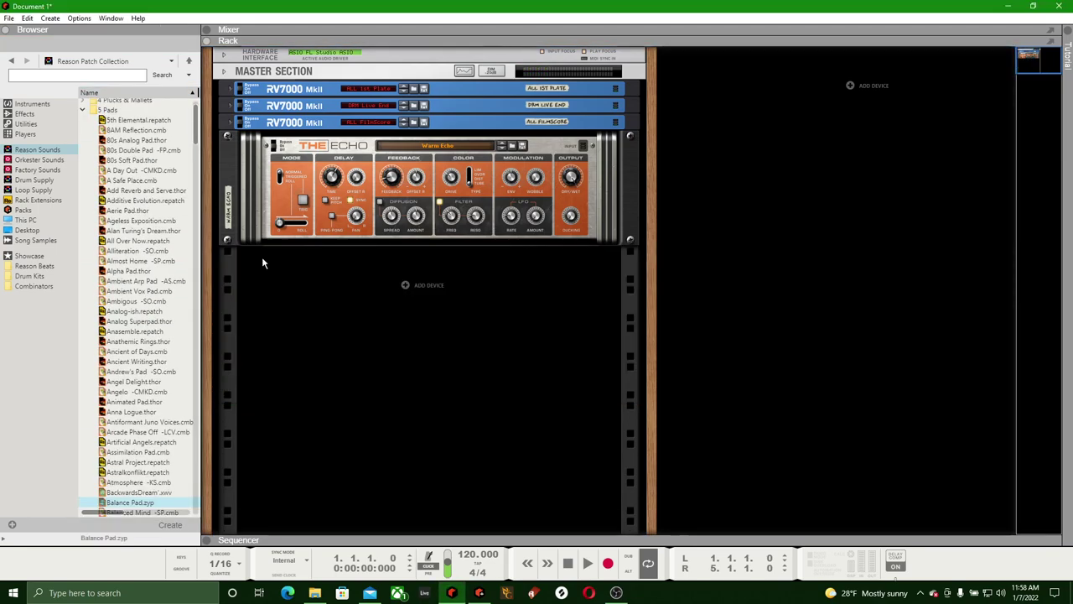
Search the Instruments category for "keys" and add Radical Keys to the rack below The Echo
left_click(82, 111)
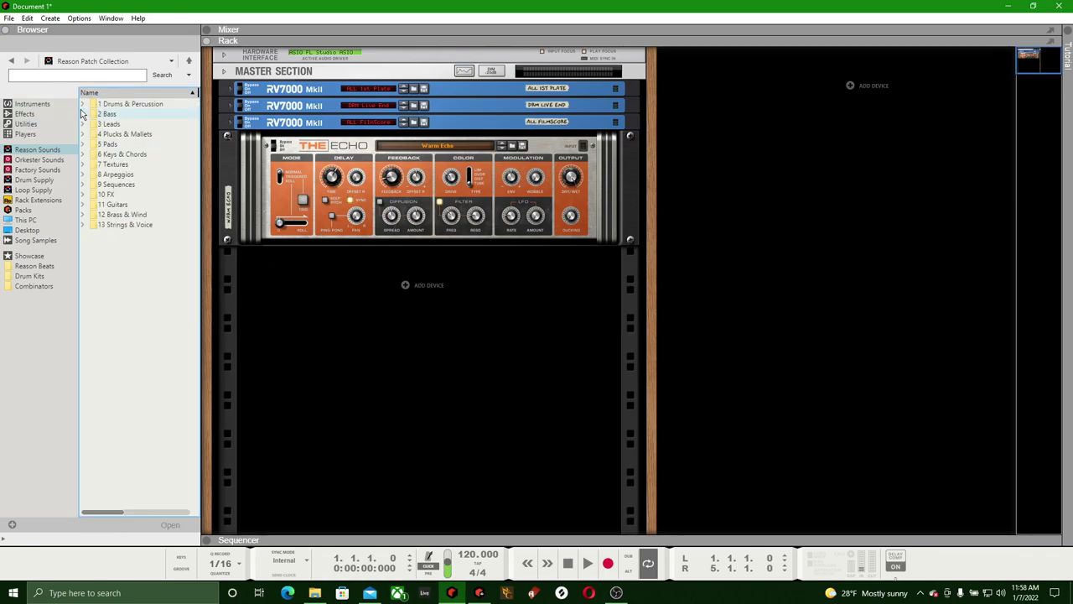
left_click(33, 104)
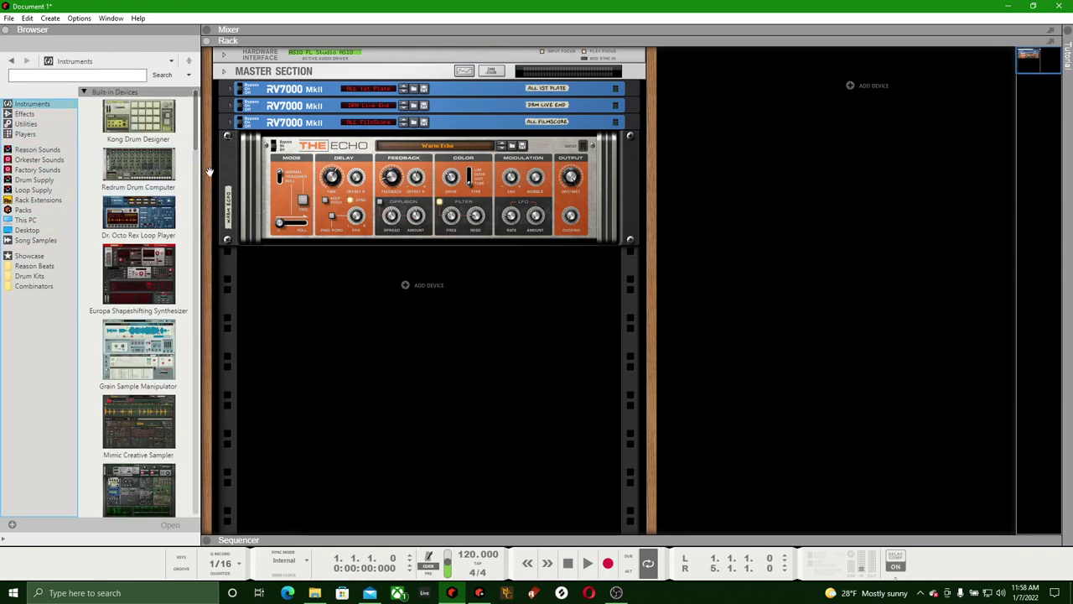
left_click(62, 76)
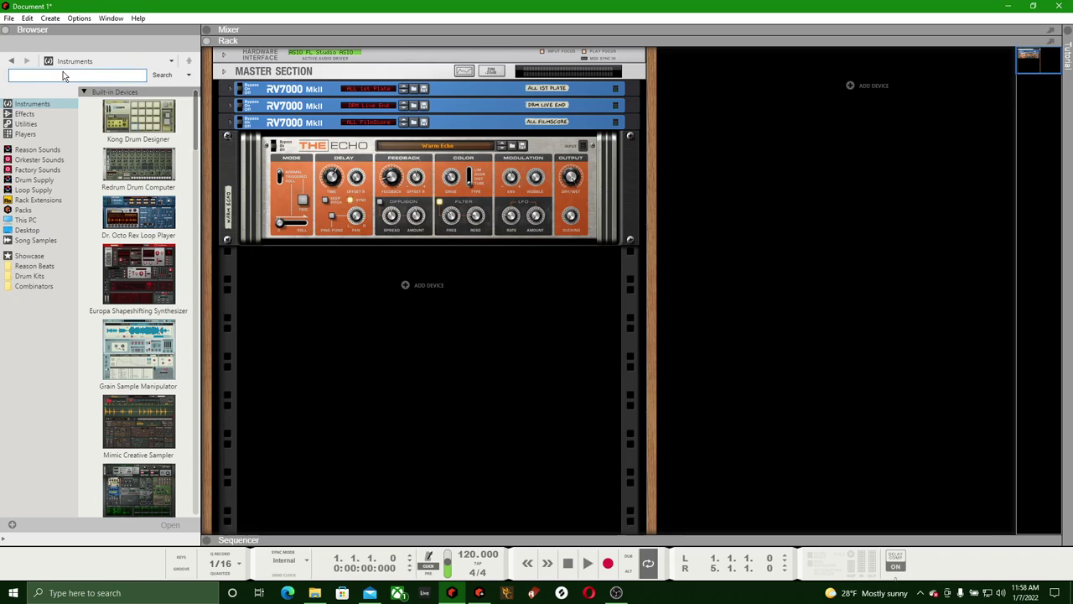
type("keys")
key("Return")
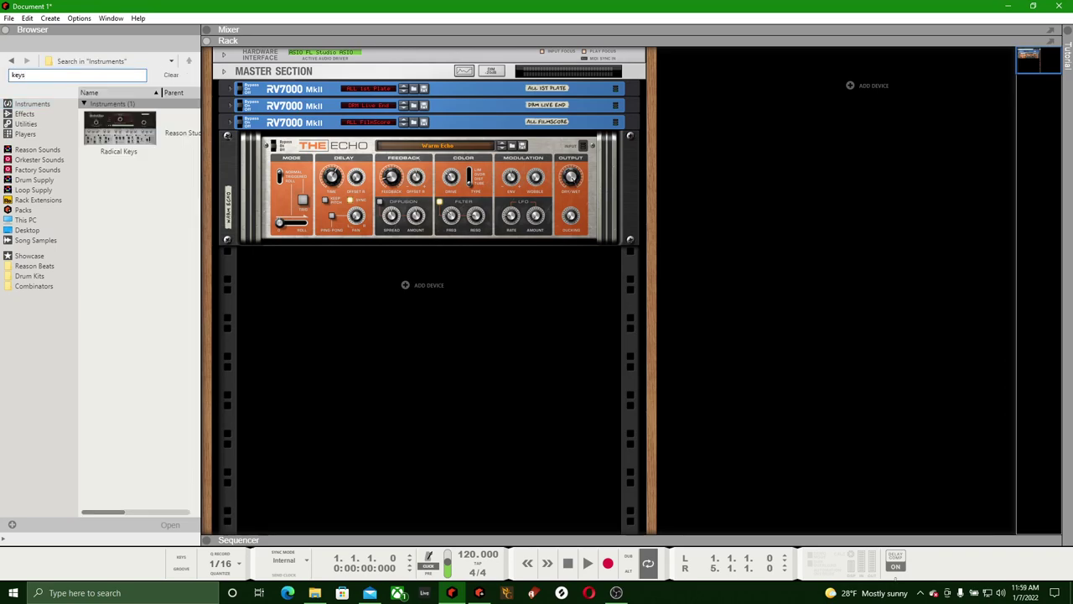
left_click_drag(119, 133, 519, 377)
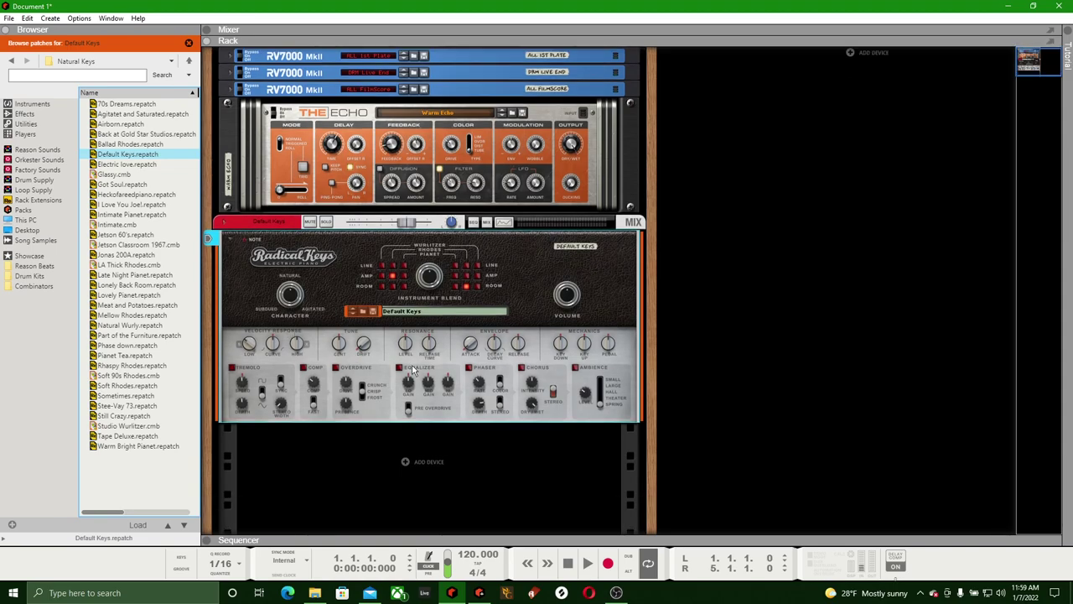
Add a Scales & Chords player to the Radical Keys device
right_click(340, 271)
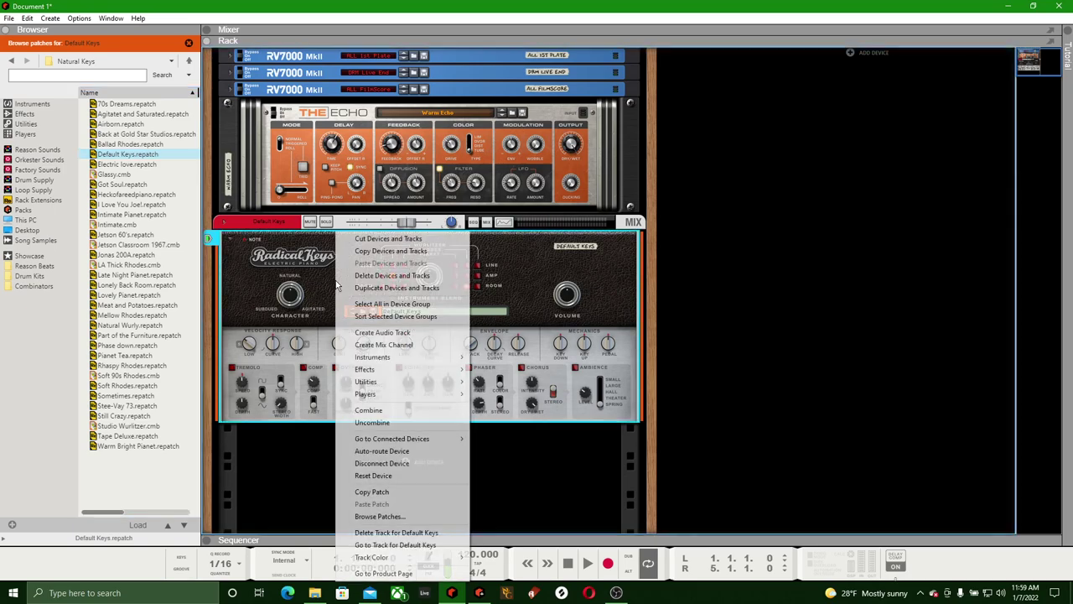
mouse_move(407, 395)
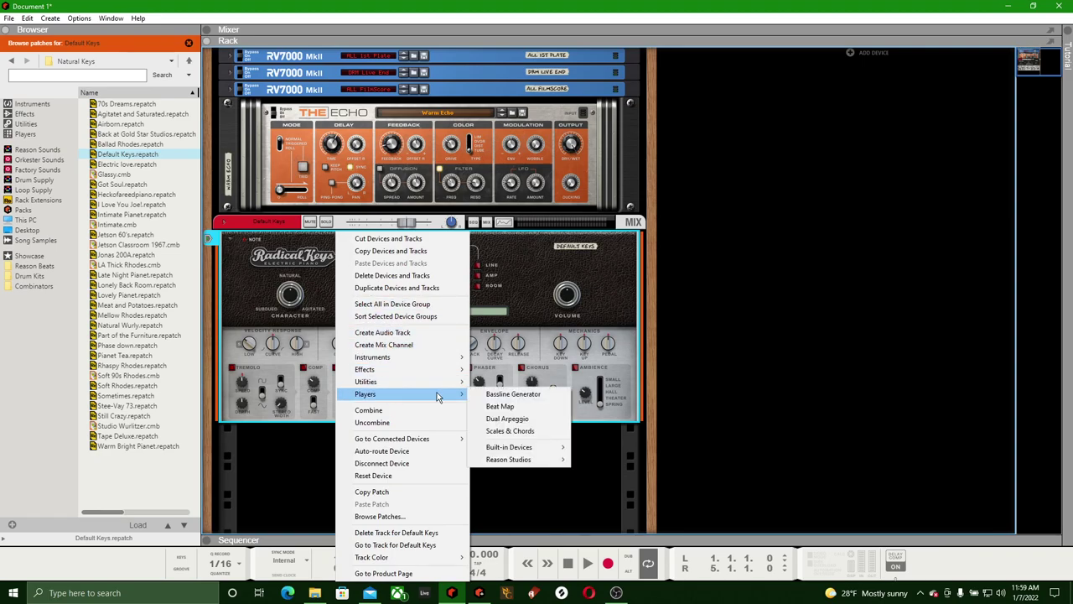
left_click(524, 431)
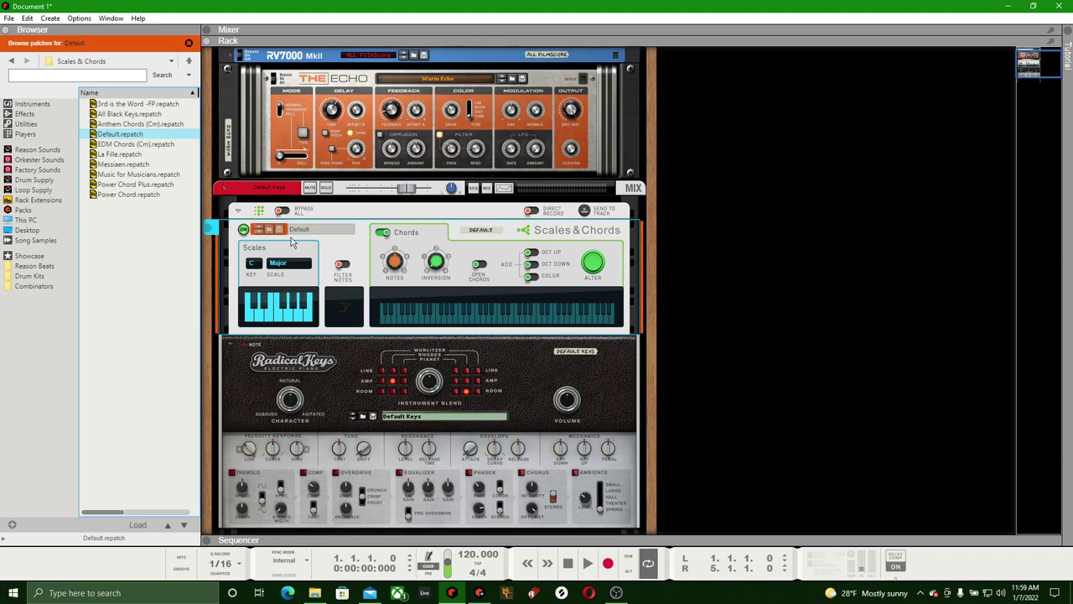
Play several single notes through Scales & Chords to audition the C Major triads on Radical Keys
left_click(285, 327)
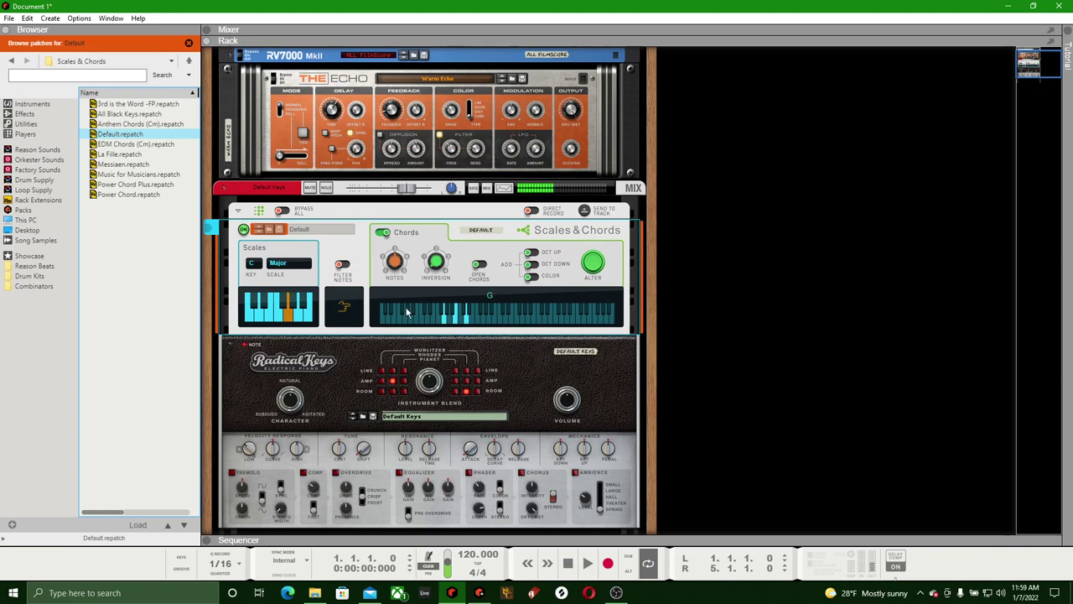
key("h")
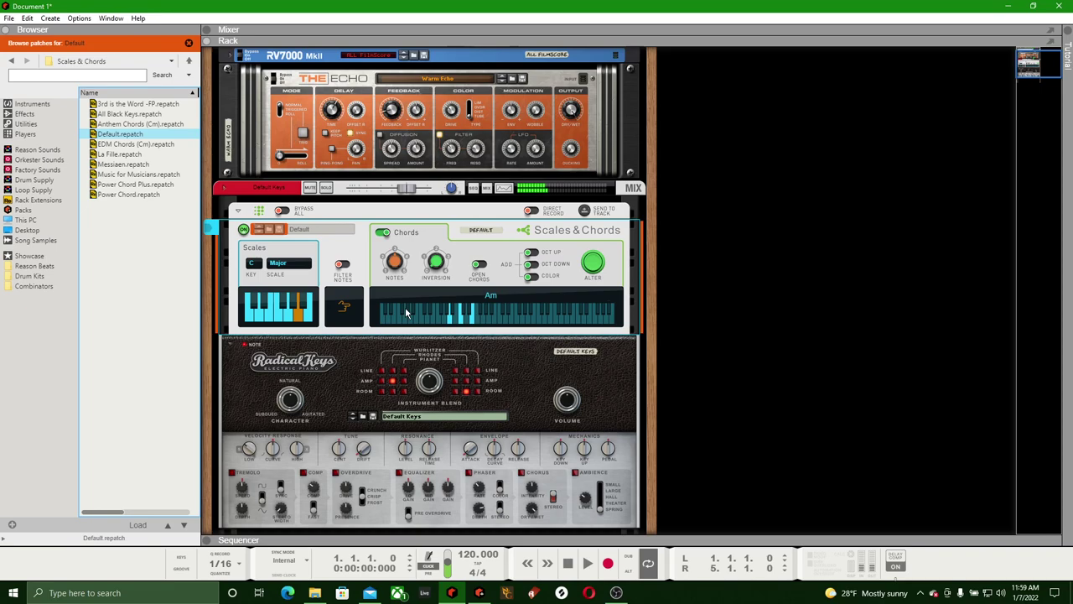
key("a")
key("d")
key("g")
key("j")
key("a")
key("d")
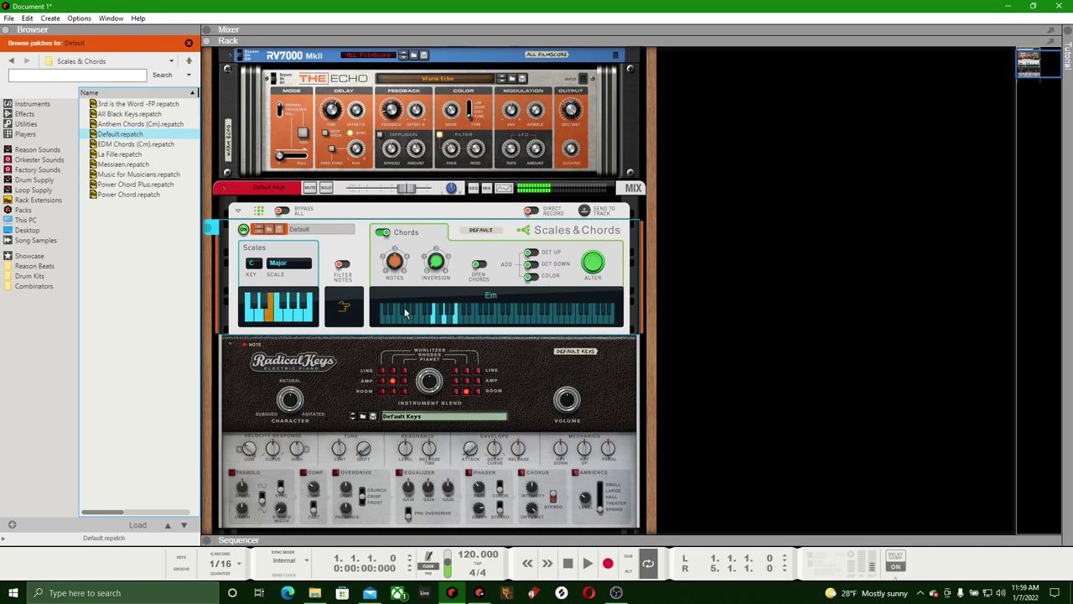
Raise the Scales & Chords note count to four notes per chord and play notes to audition the seventh chords
left_click(396, 262)
key("h")
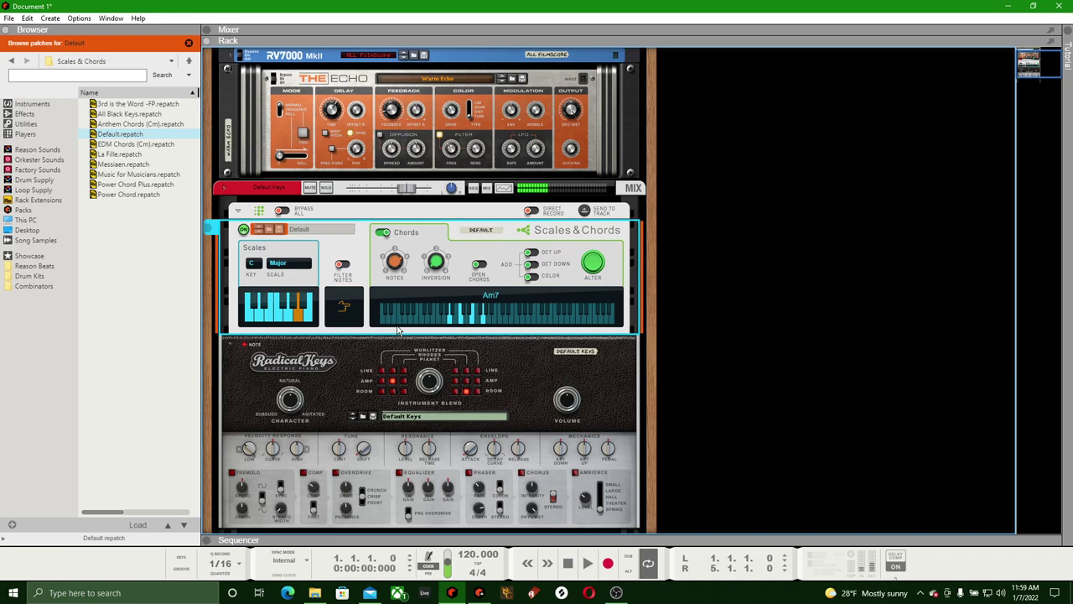
key("f")
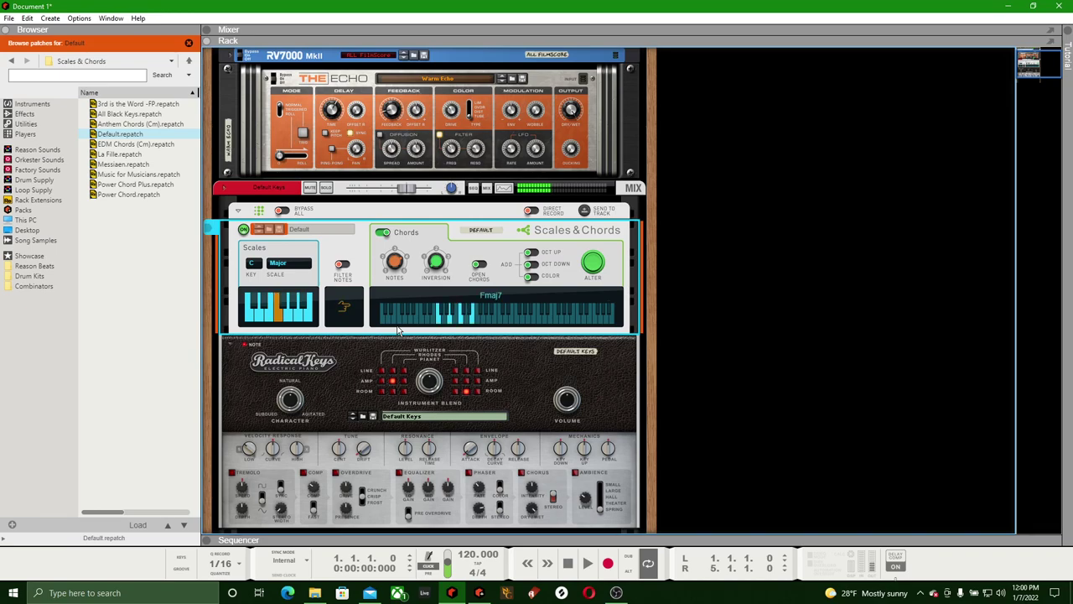
key("d")
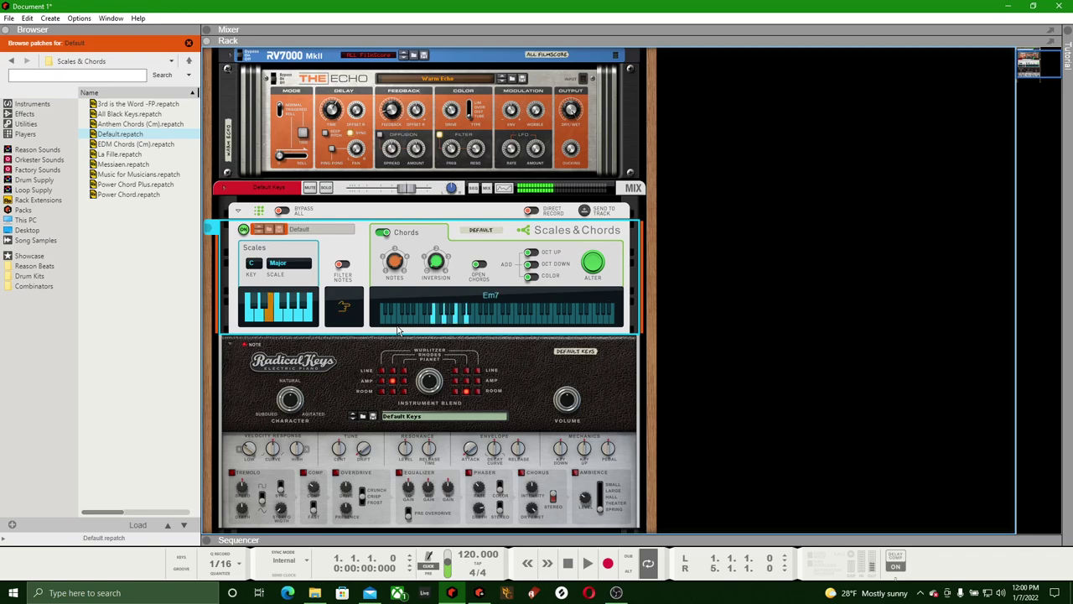
key("h")
key("g")
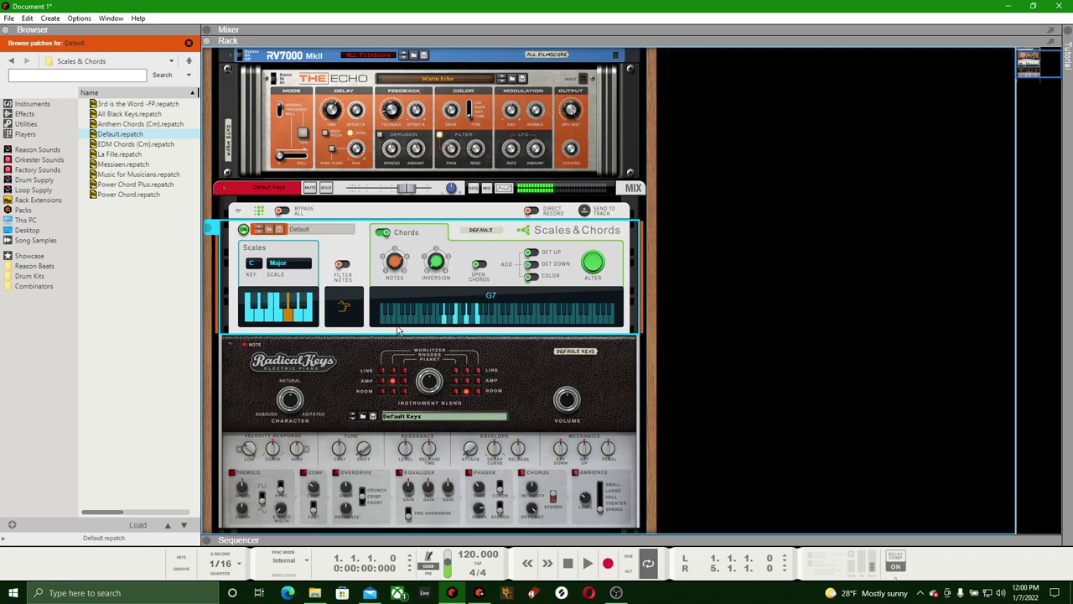
key("h")
key("f")
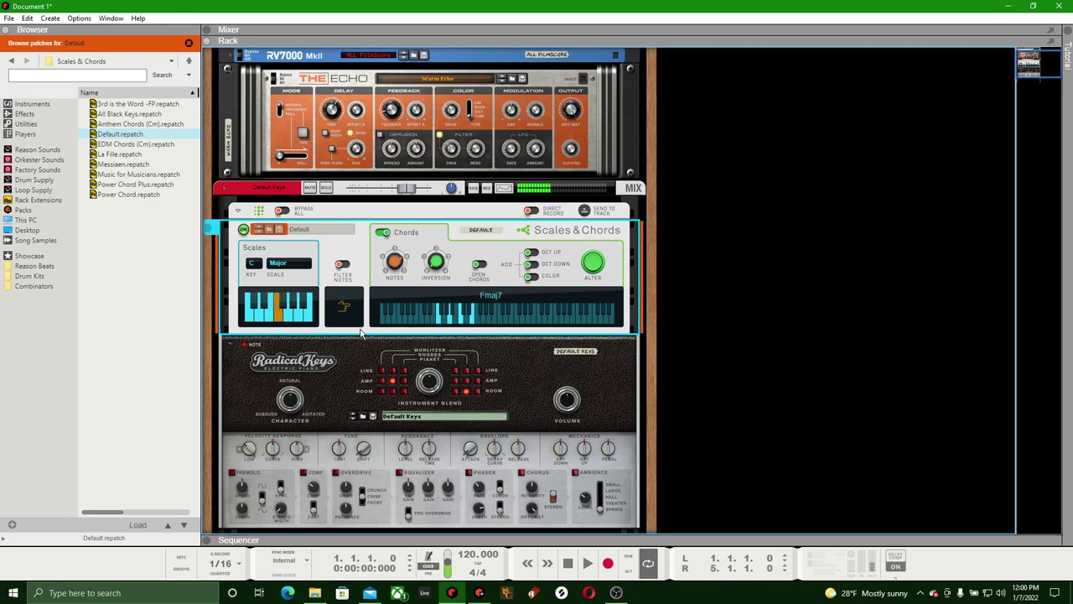
key("d")
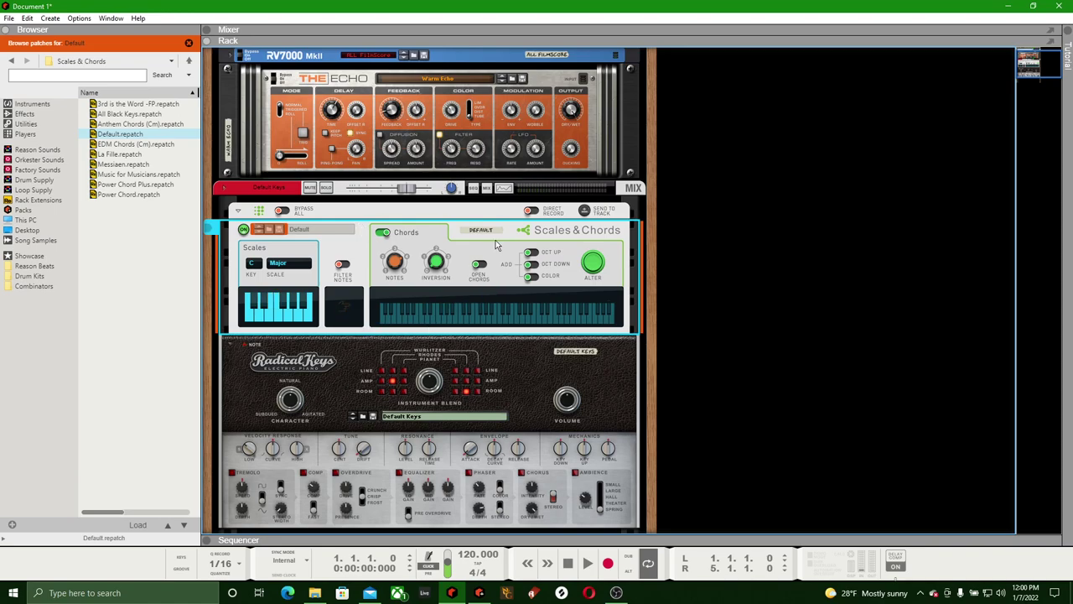
key("h")
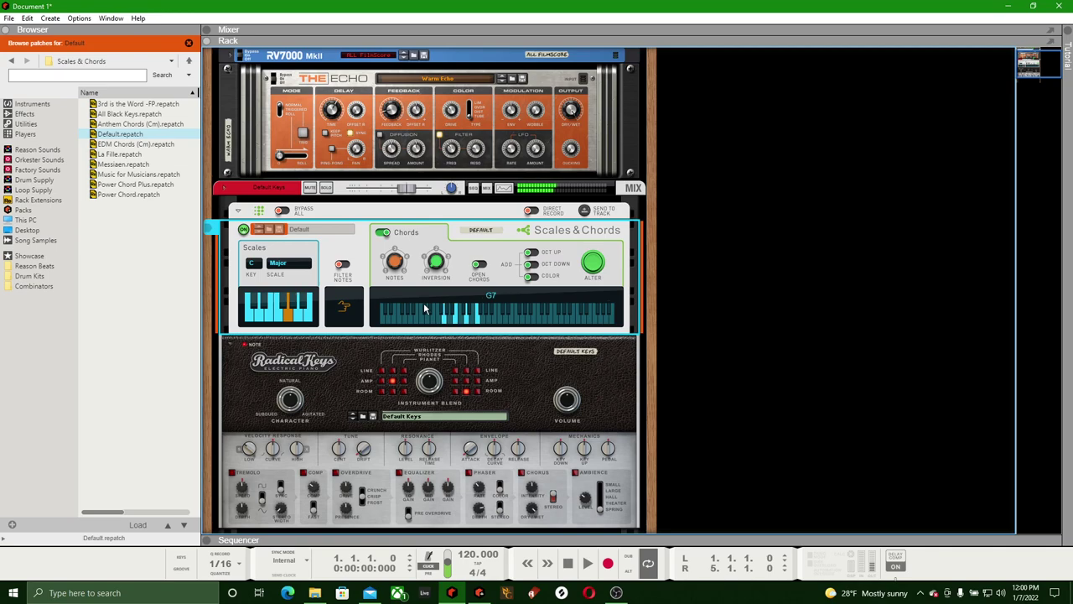
Try the Inversion and Oct Down options of Scales & Chords while playing seventh chords through Radical Keys
key("d")
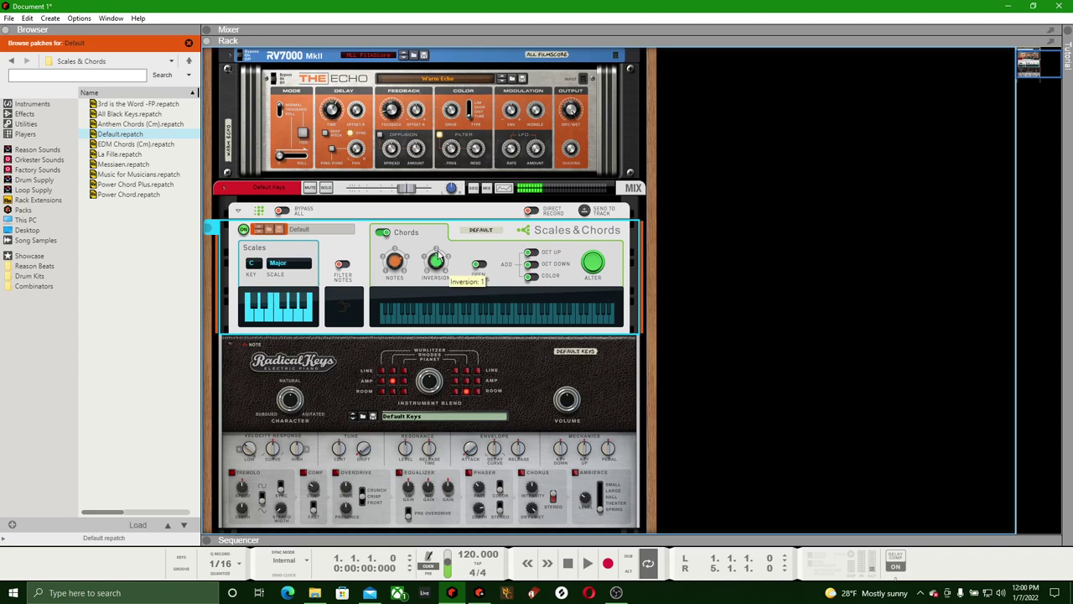
scroll(438, 259, "up", 2)
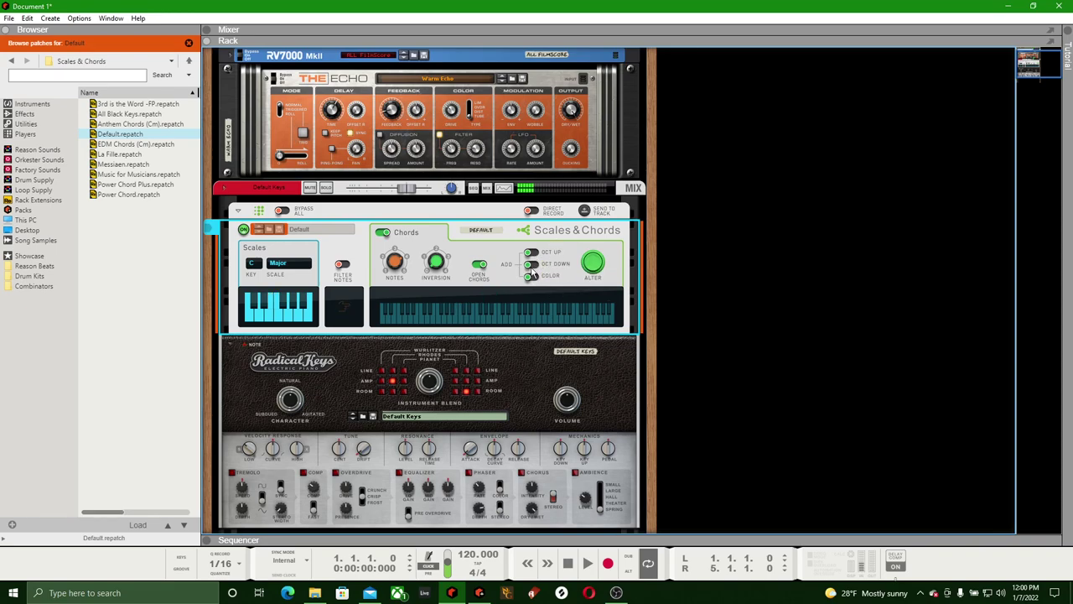
left_click(531, 265)
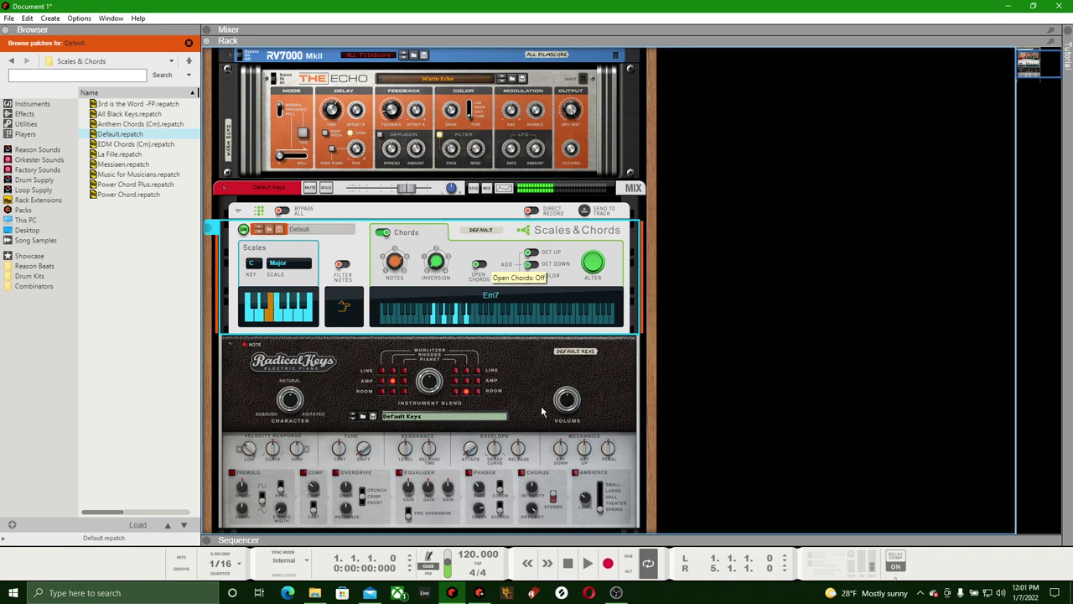
Enlarge the sequencer and extend the loop by moving its right locator to bar 9
scroll(359, 434, "down", 3)
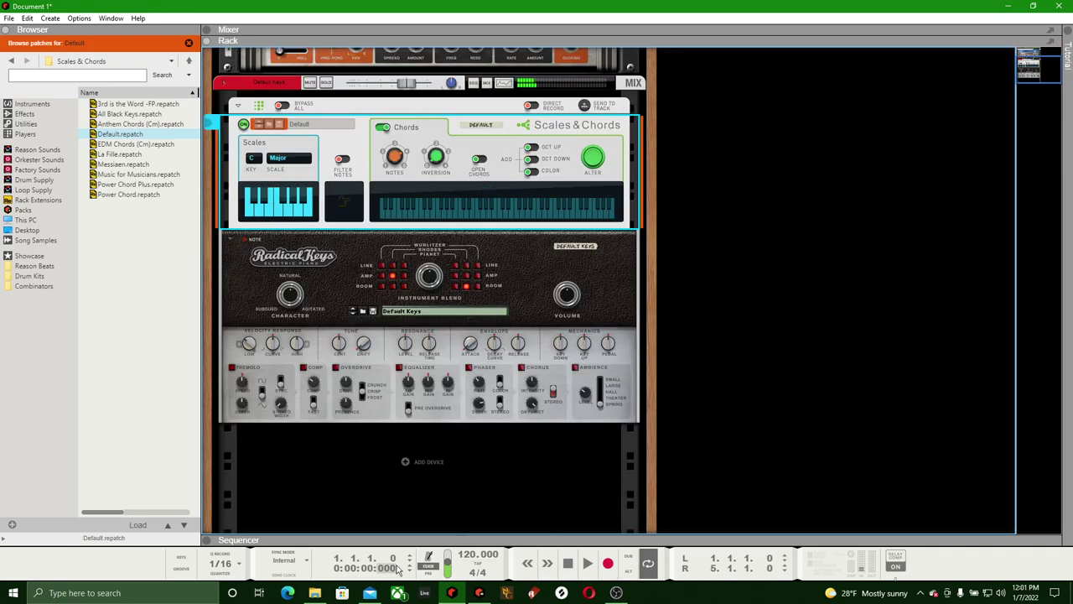
left_click_drag(366, 539, 365, 126)
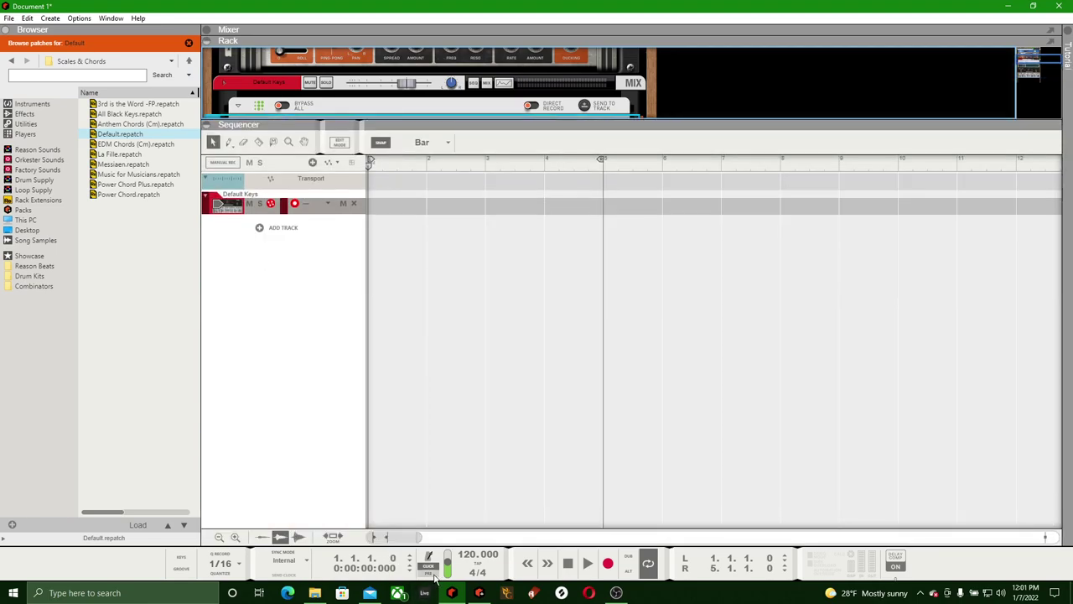
left_click_drag(605, 169, 837, 164)
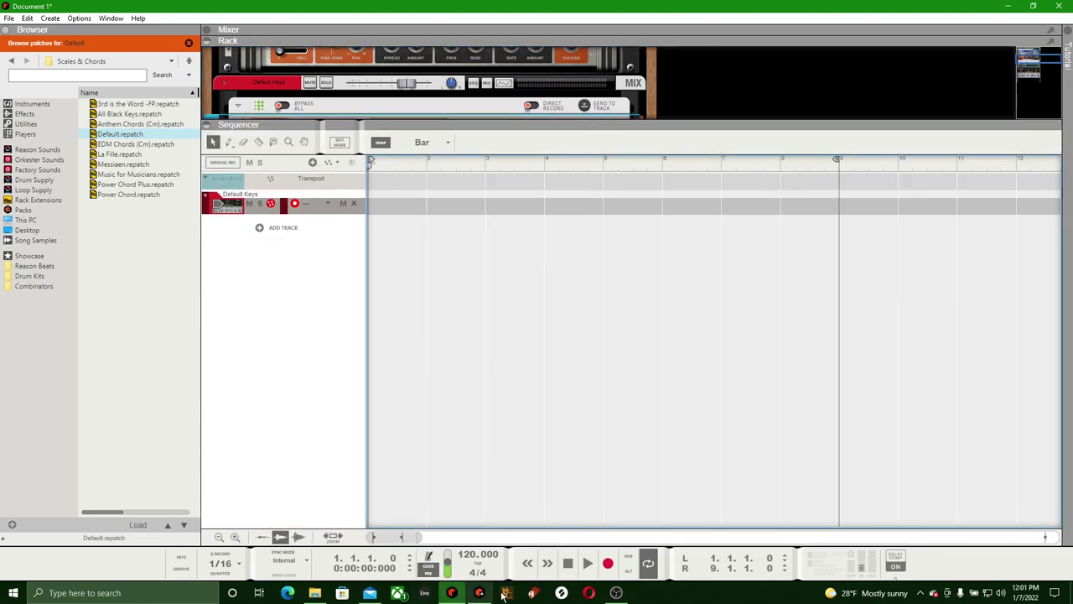
Set the record quantization to 1/8 and turn on quantize during recording
left_click(222, 563)
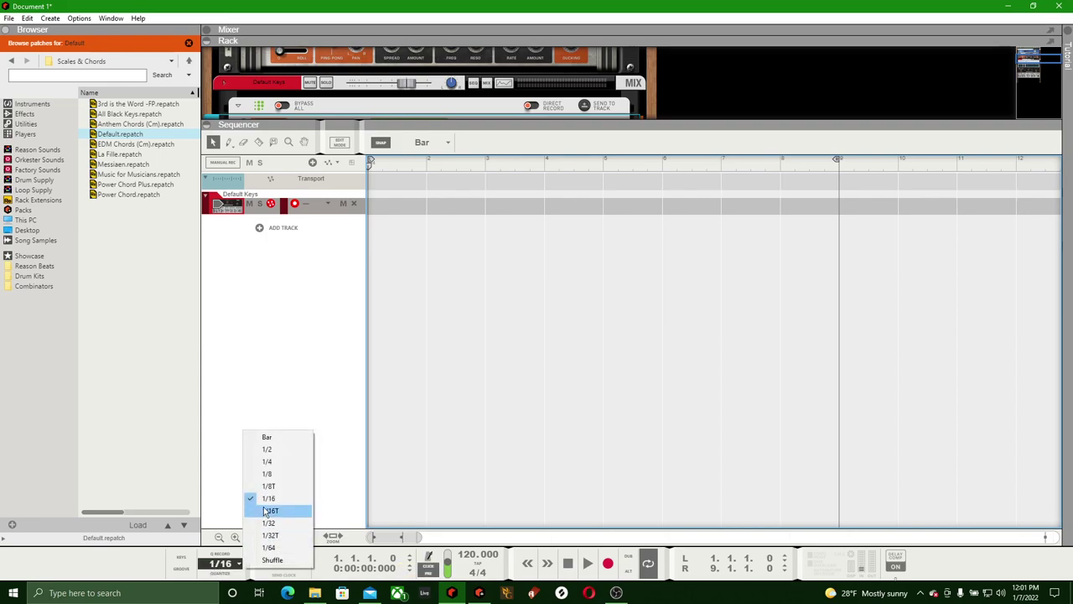
left_click(275, 476)
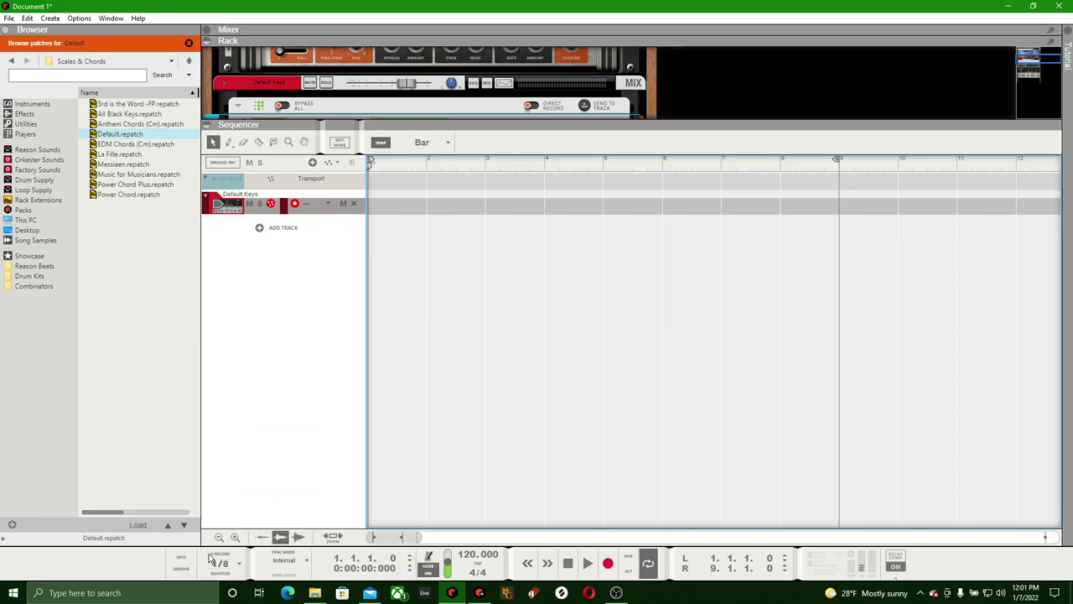
left_click(233, 555)
left_click(232, 555)
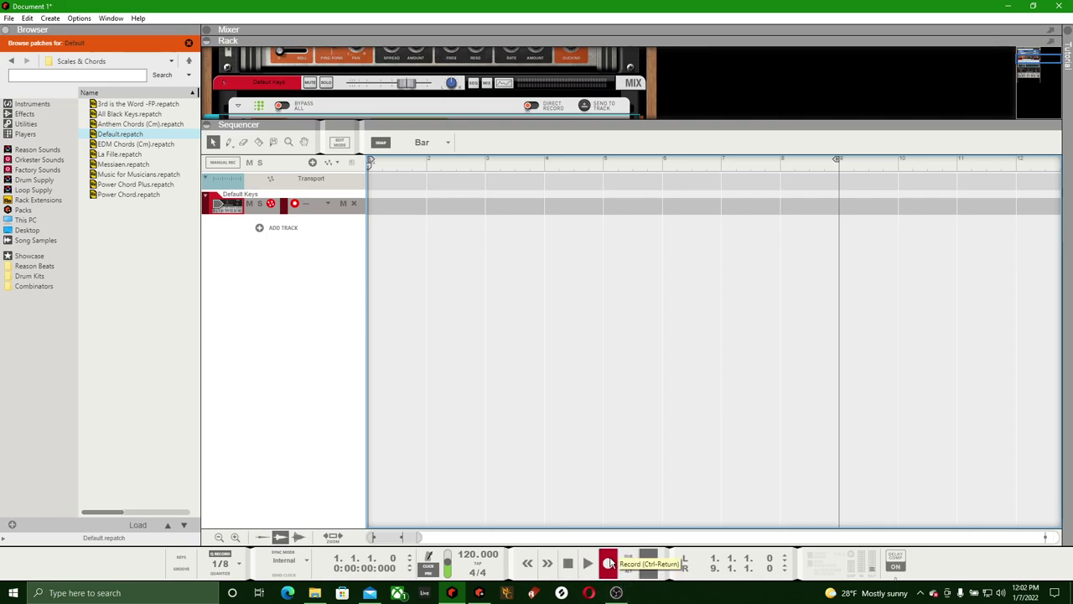
Record an eight-bar chord progression on the Default Keys track
left_click(610, 563)
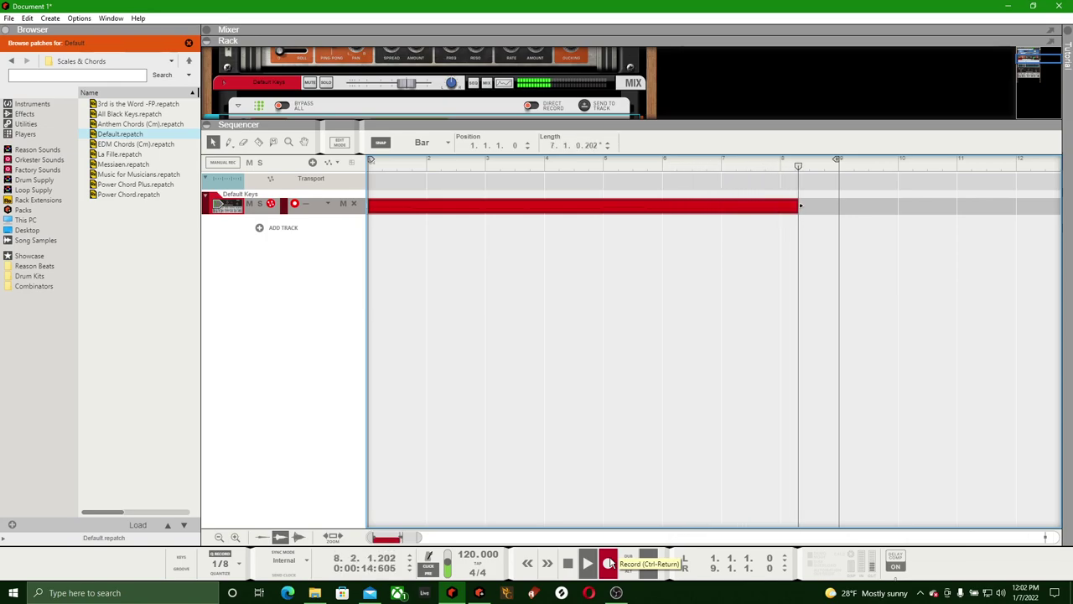
left_click(609, 562)
Bring the rack back into view, browse patches for Radical Keys, and stop playback with the position reset to the song start
left_click_drag(551, 122, 528, 415)
scroll(387, 266, "up", 3)
scroll(387, 266, "down", 5)
left_click(365, 216)
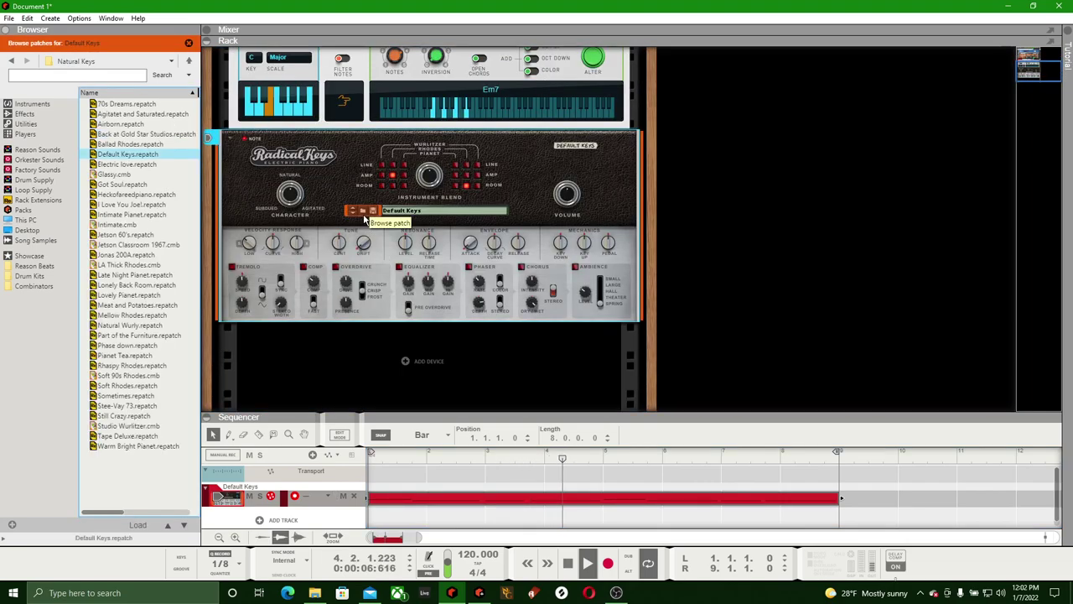
double_click(573, 570)
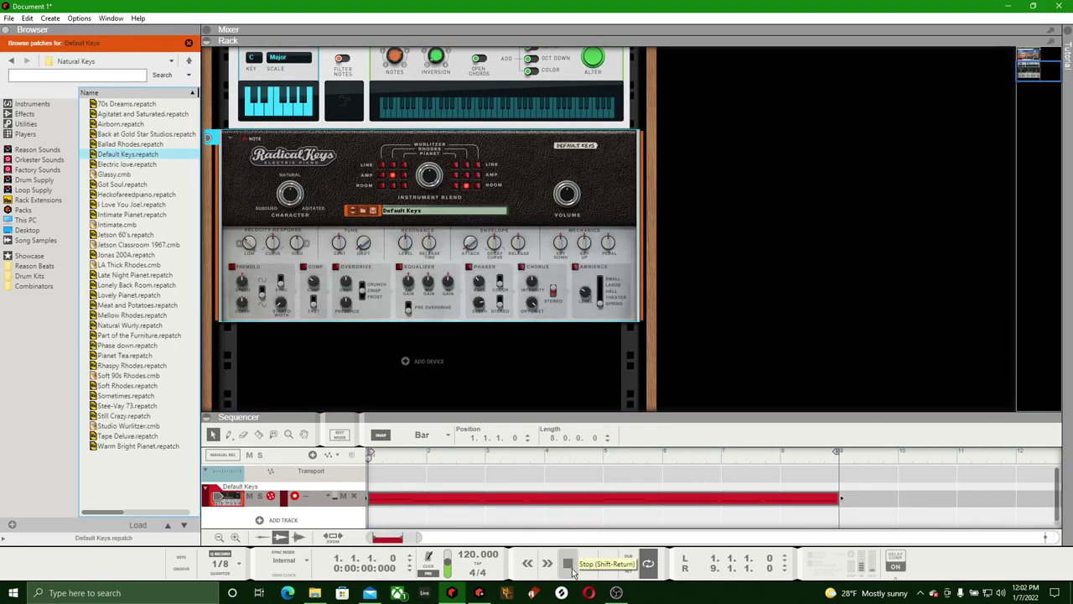
Save the song as newww in the New One folder
left_click_drag(556, 416, 552, 334)
scroll(408, 213, "up", 3)
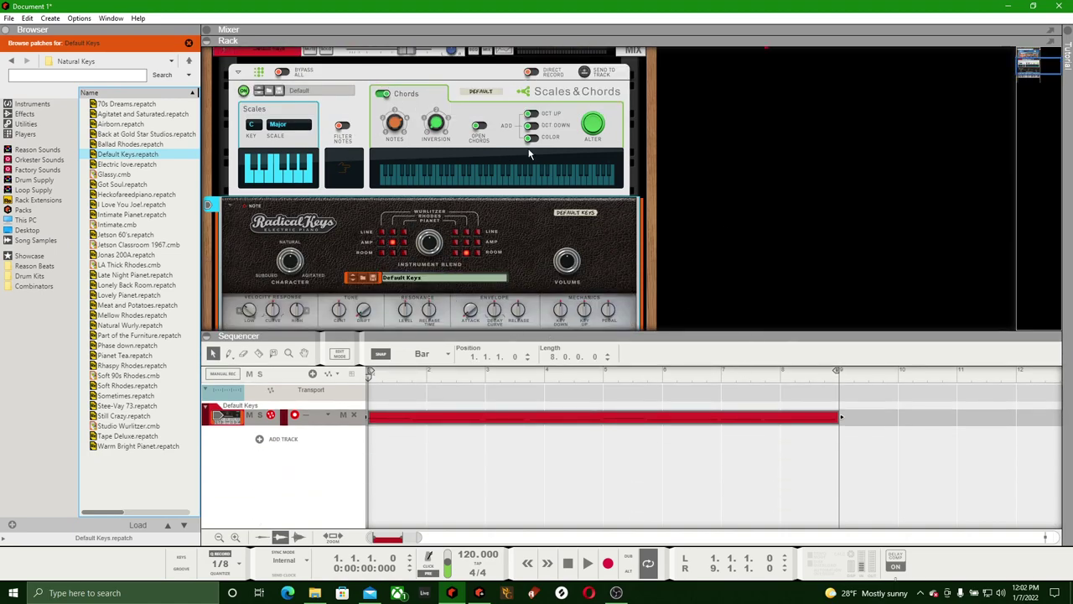
left_click(8, 18)
left_click(26, 100)
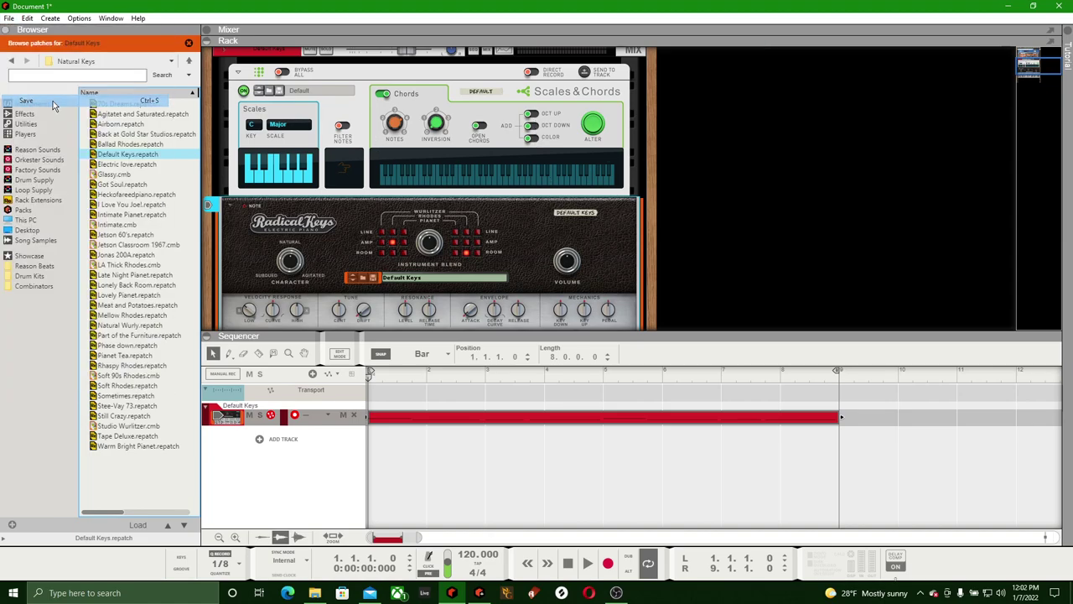
type("newww")
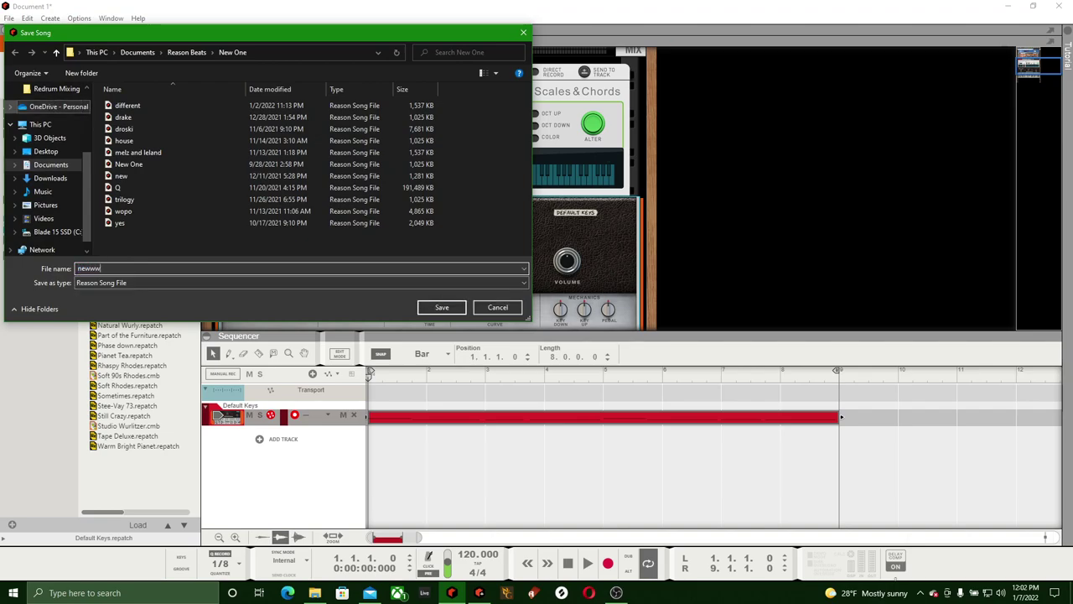
key("Return")
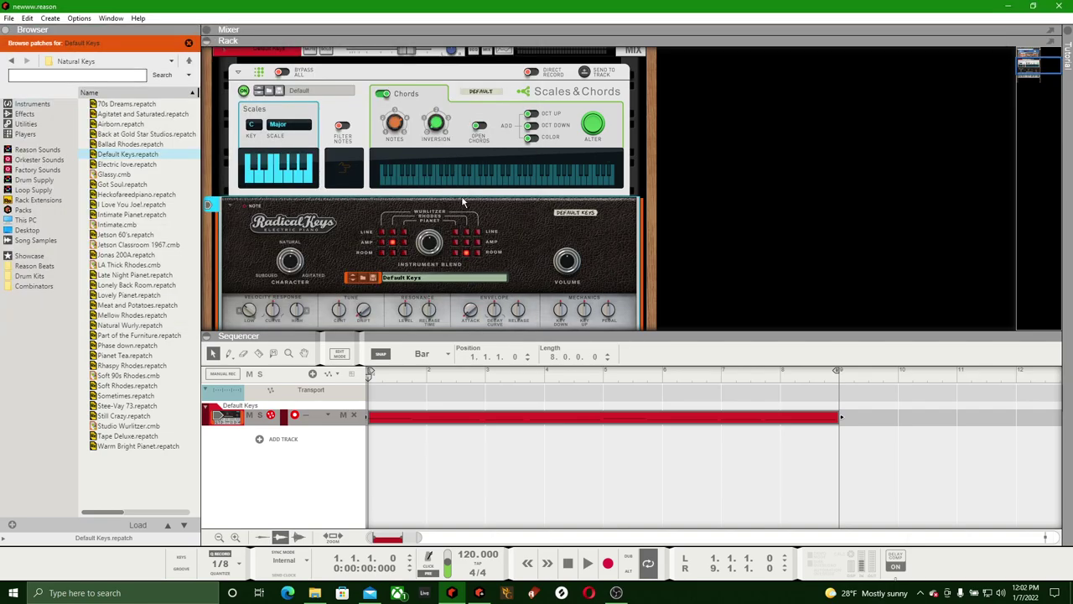
left_click_drag(591, 336, 590, 433)
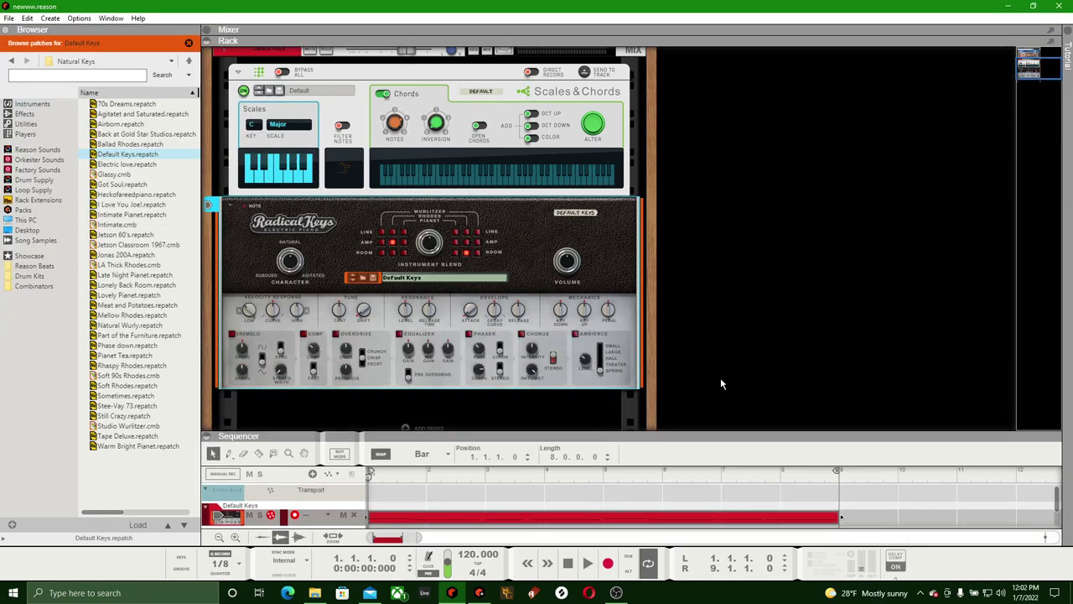
scroll(457, 352, "down", 2)
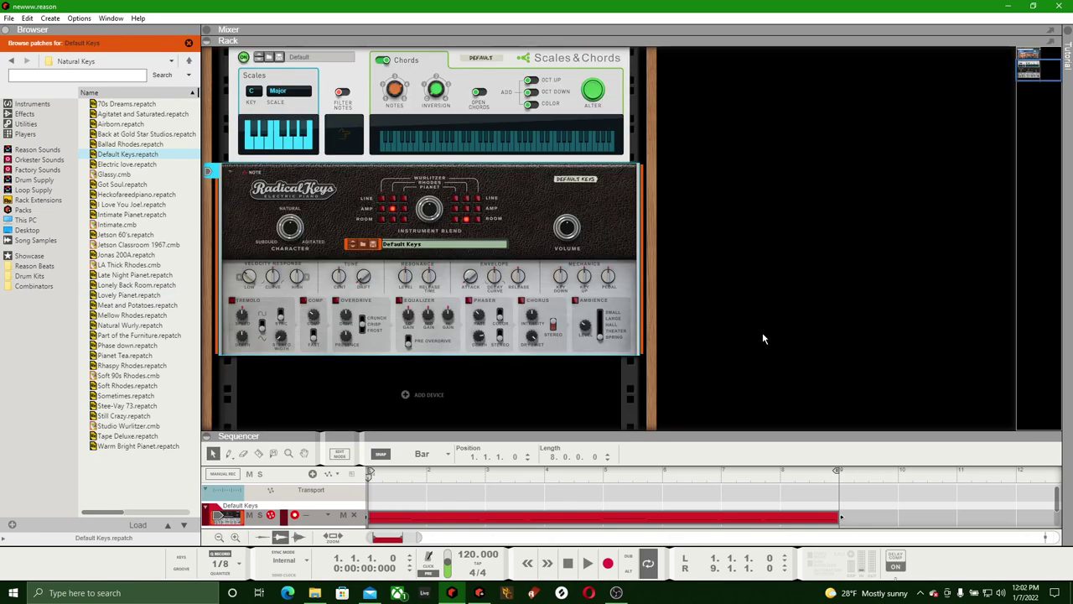
left_click(765, 360)
left_click_drag(671, 433, 668, 387)
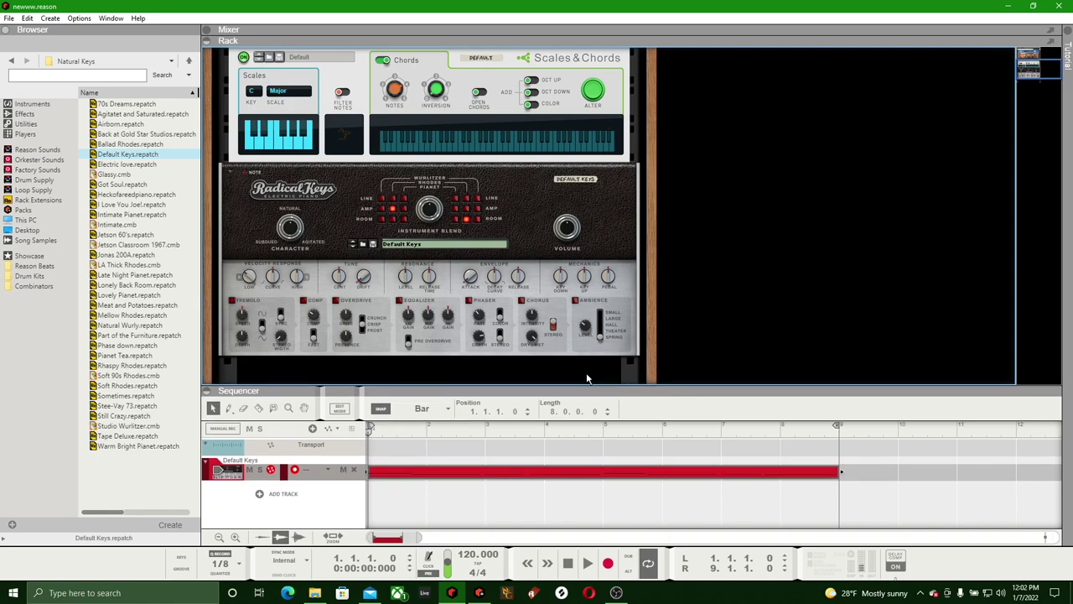
left_click_drag(550, 388, 551, 372)
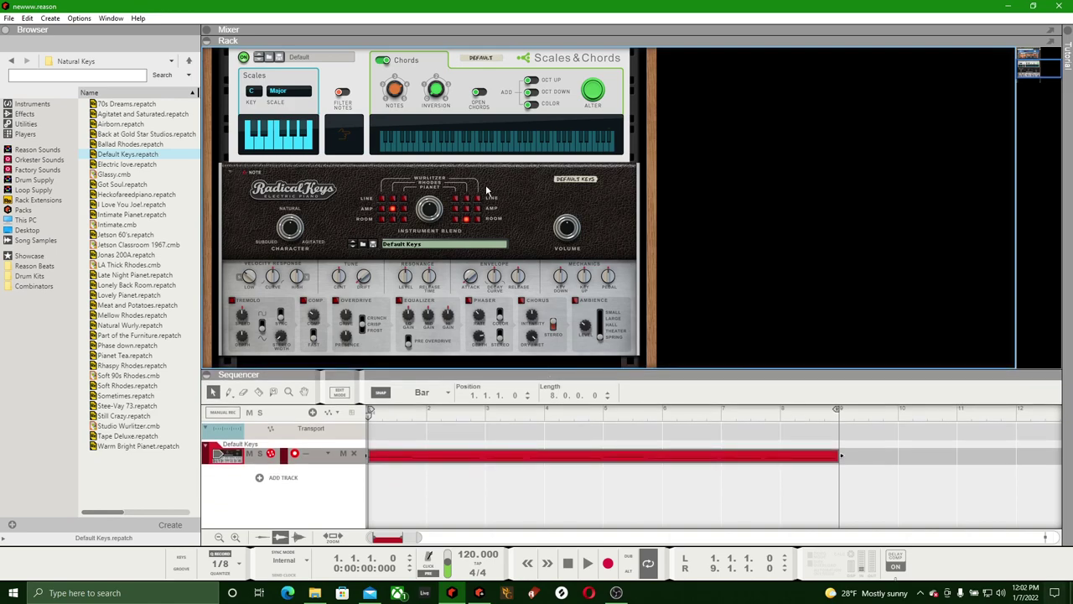
left_click(1033, 7)
left_click(1019, 10)
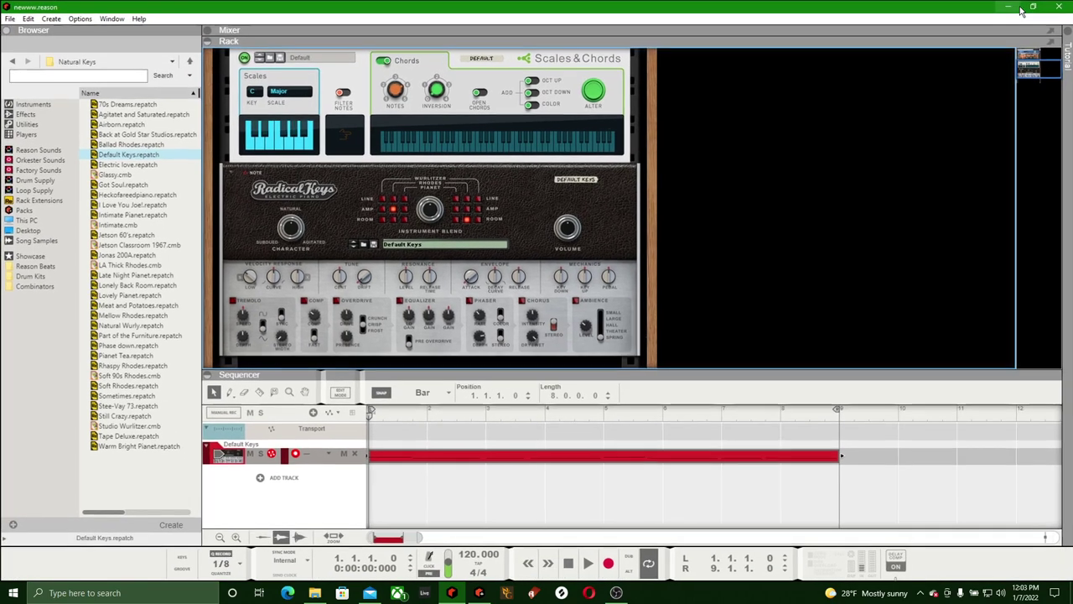
left_click_drag(581, 369, 588, 430)
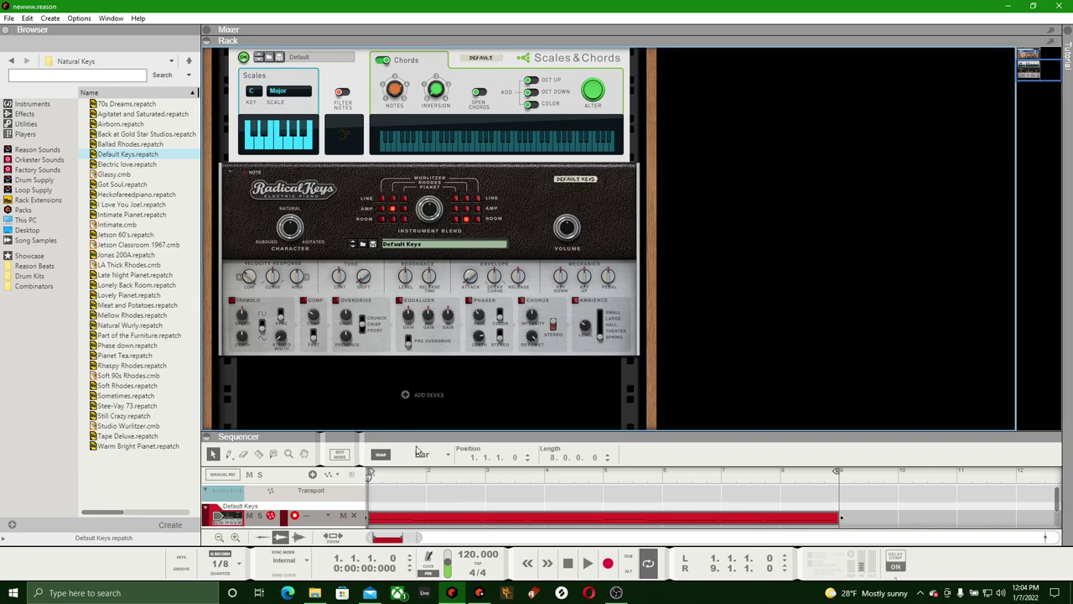
left_click_drag(413, 441, 413, 442)
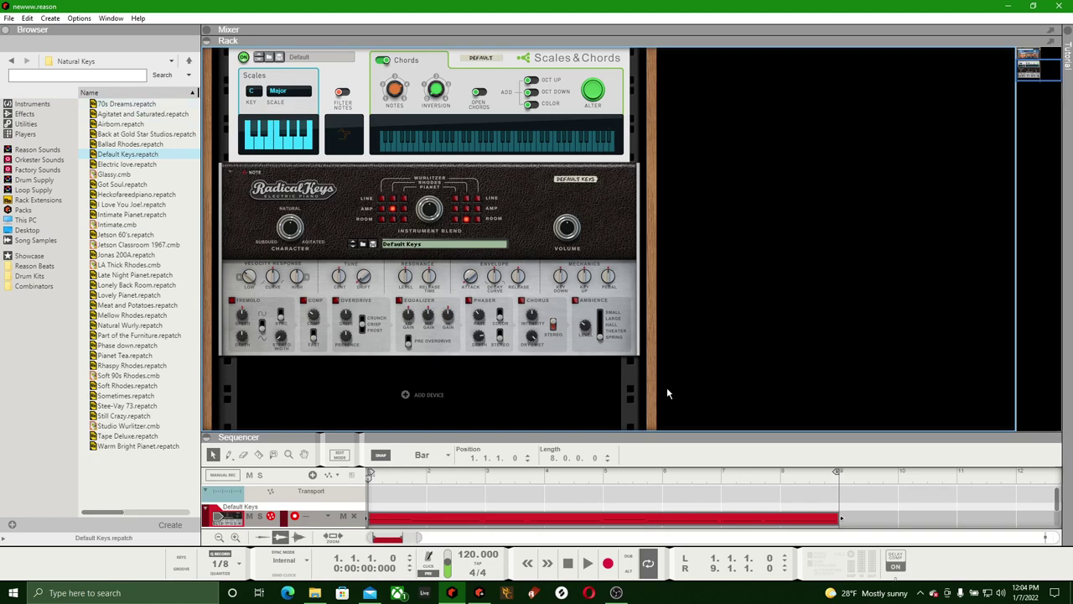
Play the loop and audition Radical Keys patches, loading 70s Dreams followed by Agitatet and Saturated
left_click_drag(453, 434, 453, 405)
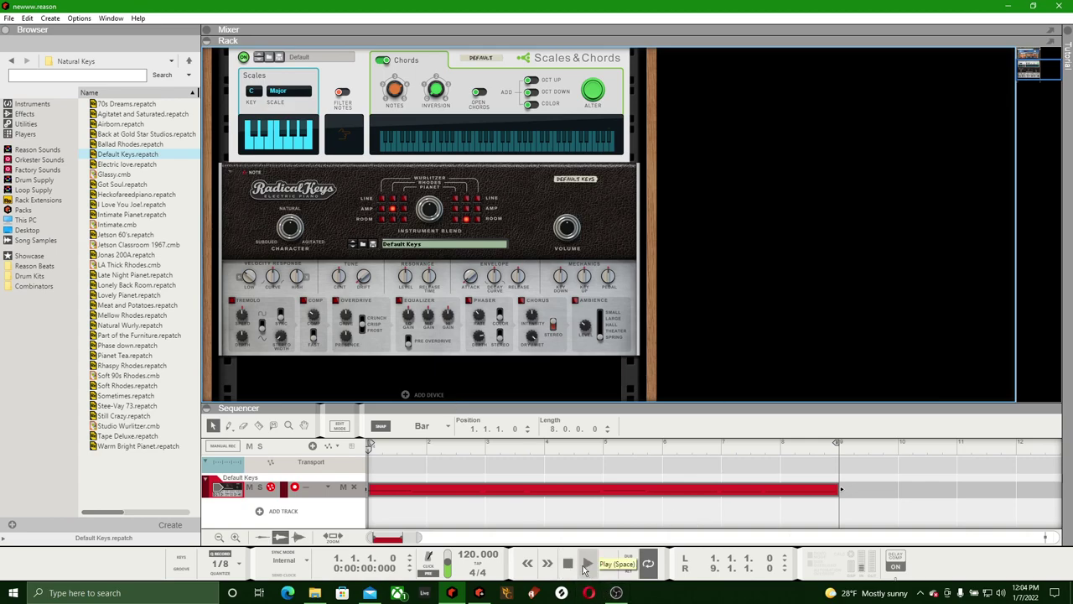
left_click(587, 563)
left_click(362, 244)
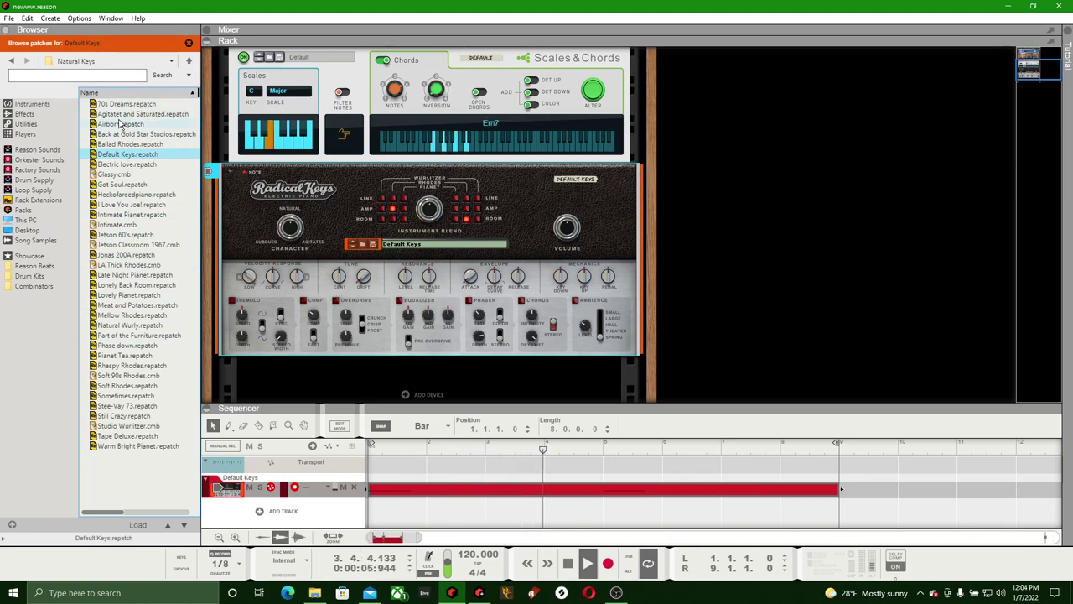
left_click(139, 105)
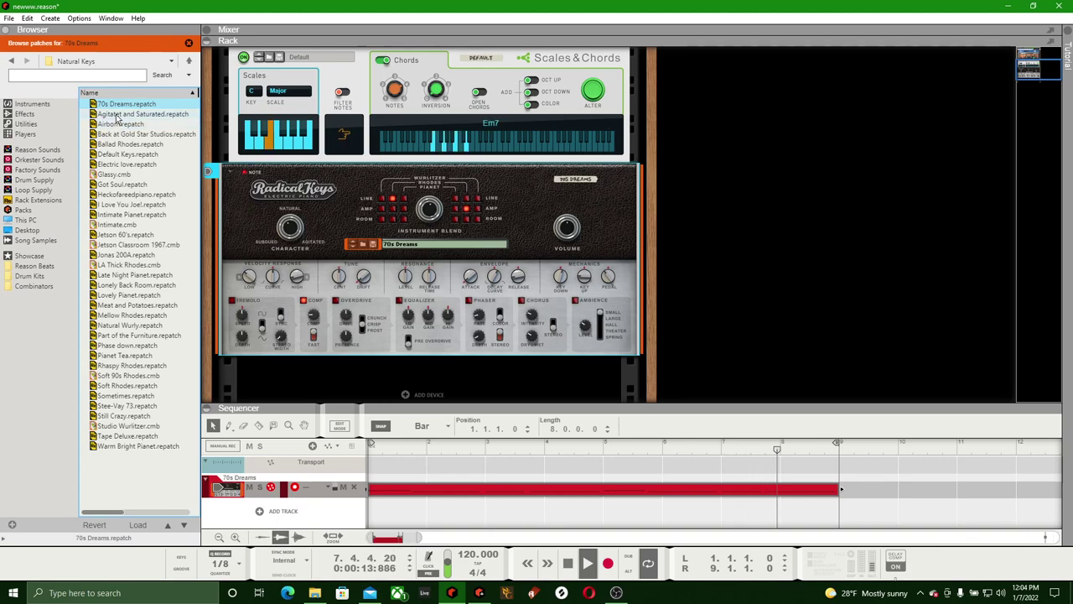
left_click(350, 248)
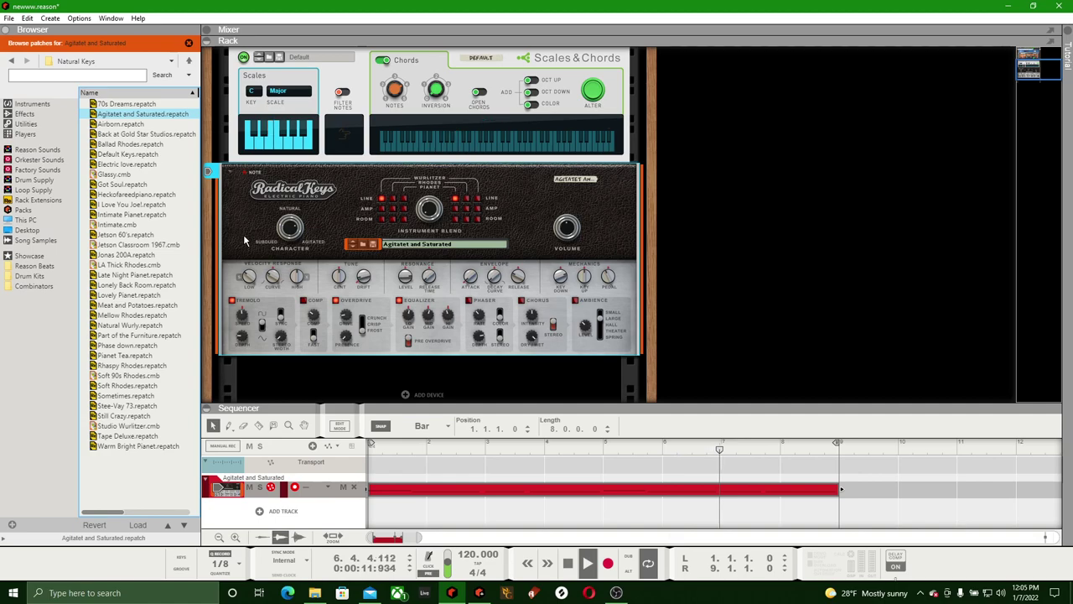
Open the recorded chord clip for note editing with the Pencil tool and examine its notes across all eight bars
left_click_drag(473, 409, 503, 201)
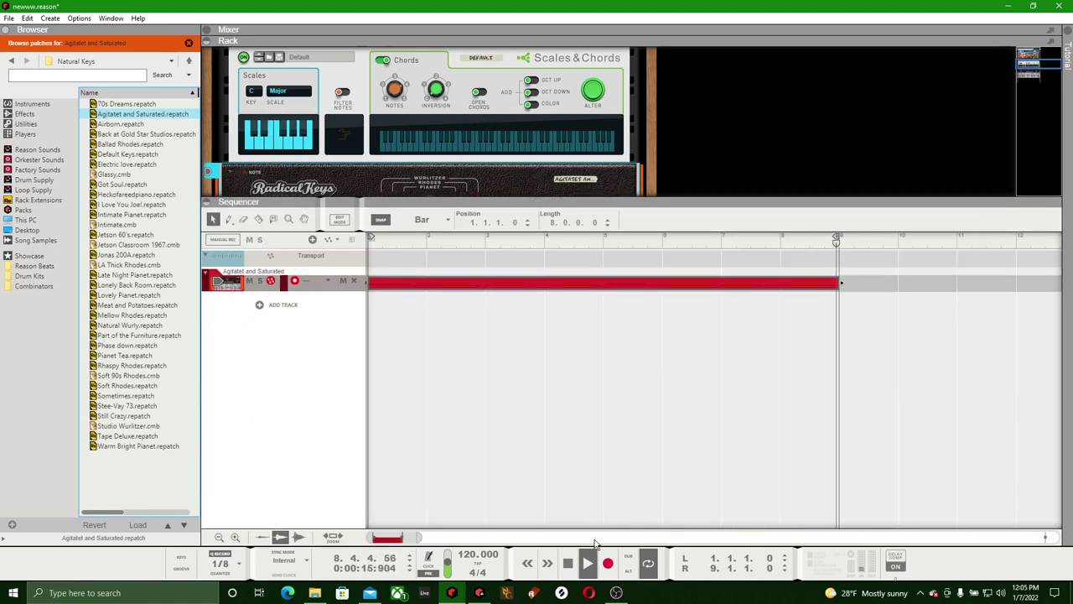
double_click(563, 283)
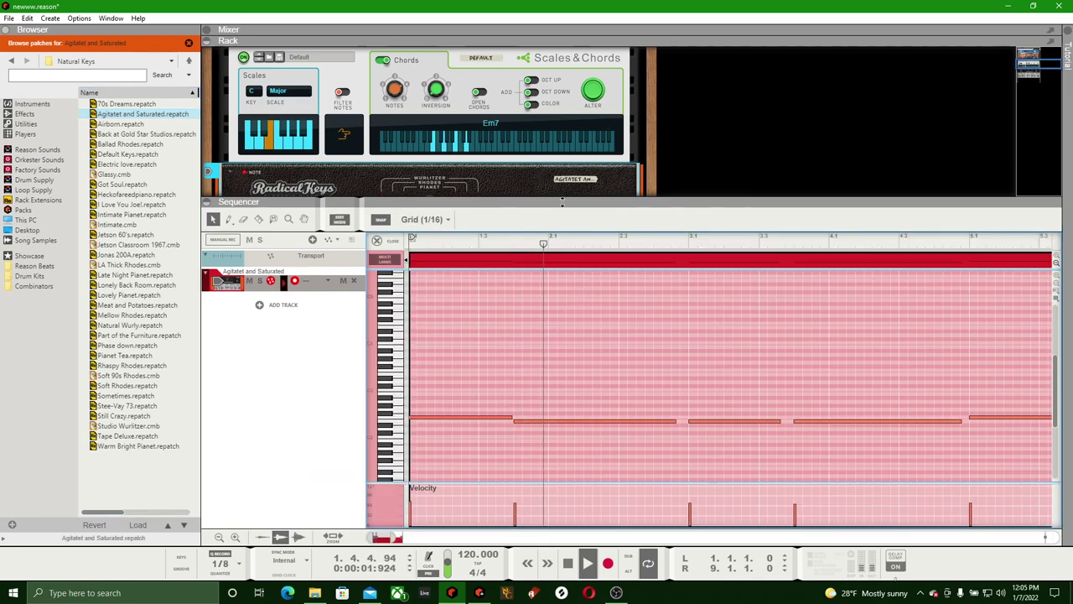
left_click_drag(547, 201, 547, 137)
left_click(229, 152)
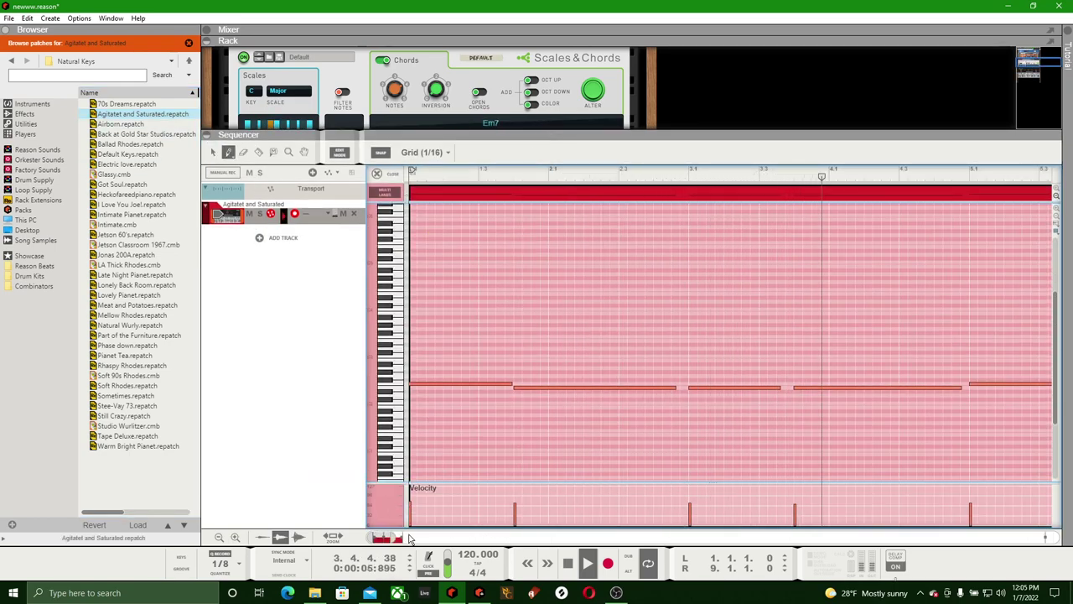
scroll(889, 496, "down", 2)
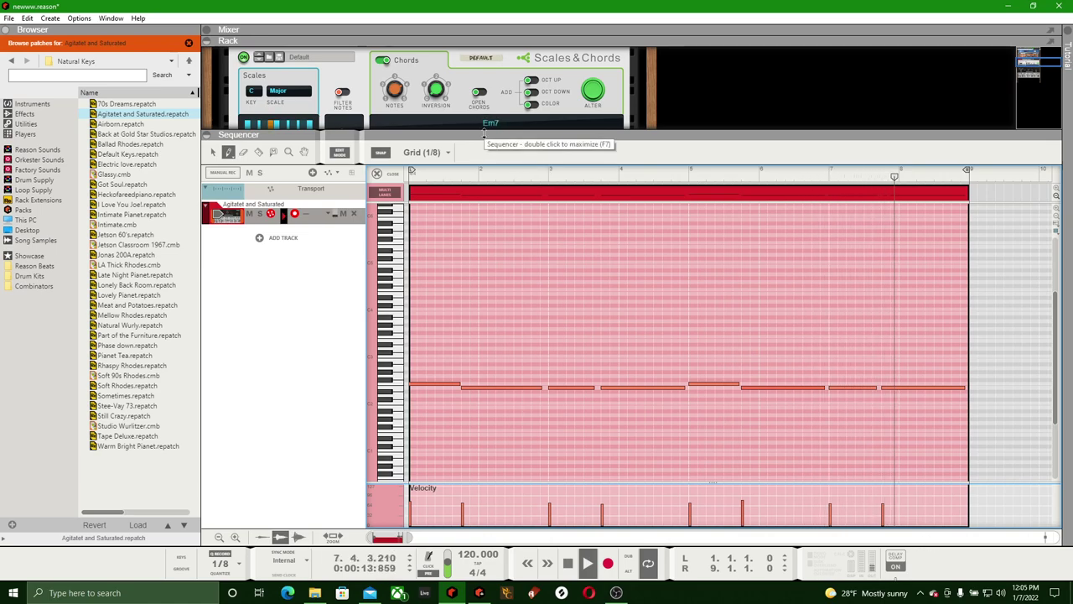
Expand the rack to full height and restart loop playback from the song start
left_click(551, 135)
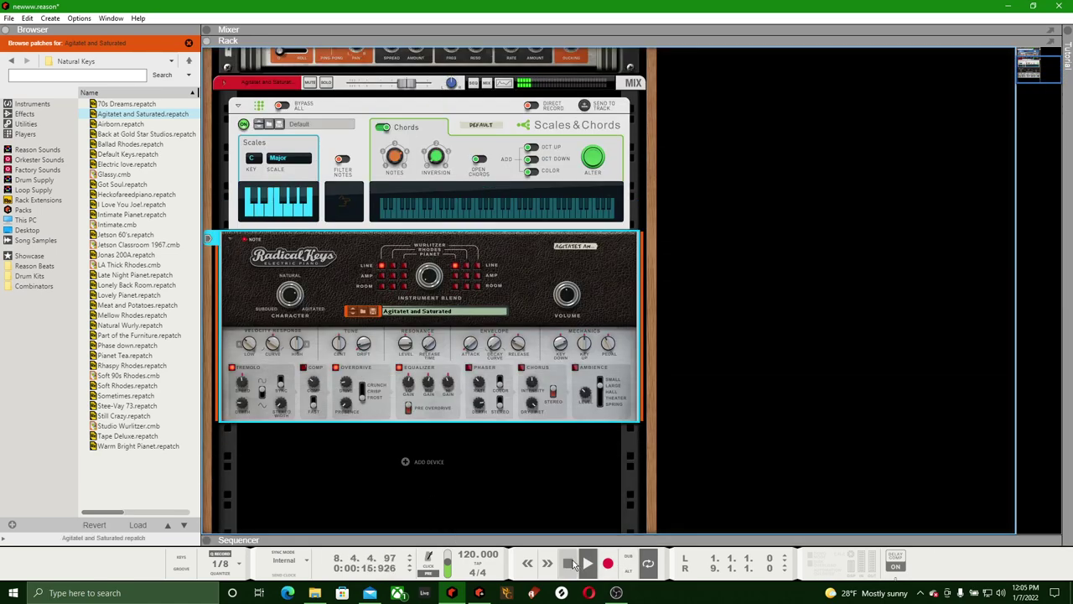
double_click(569, 564)
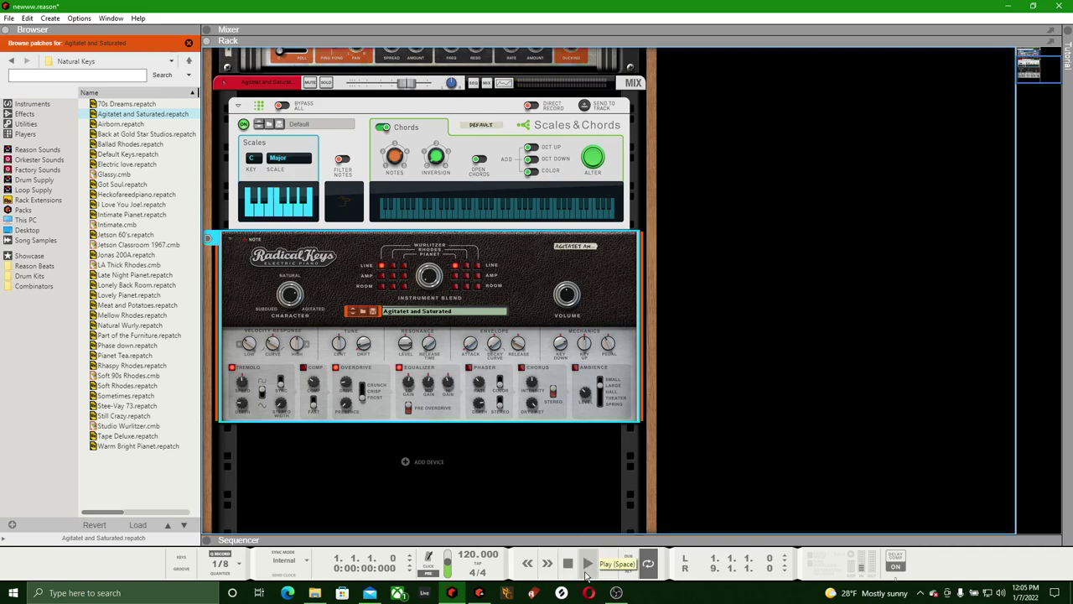
left_click(585, 568)
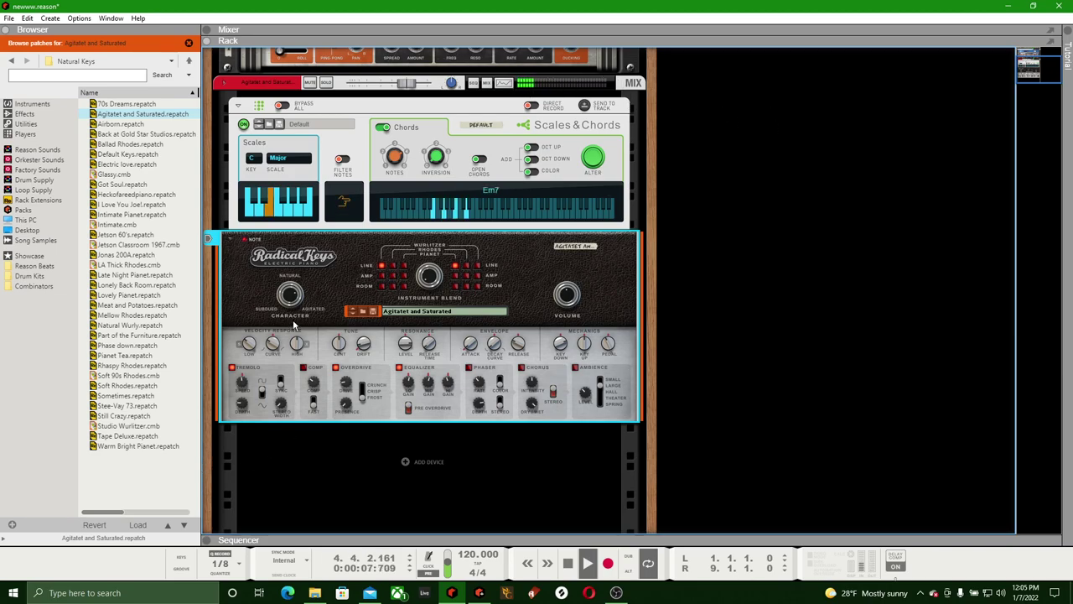
Save the song under its existing name
left_click(10, 18)
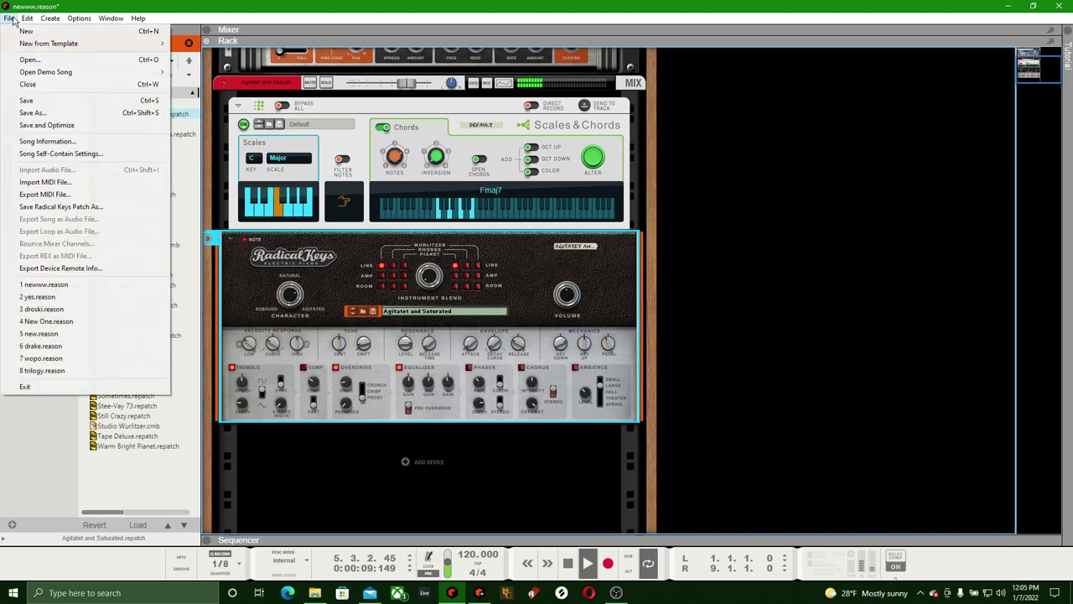
left_click(58, 99)
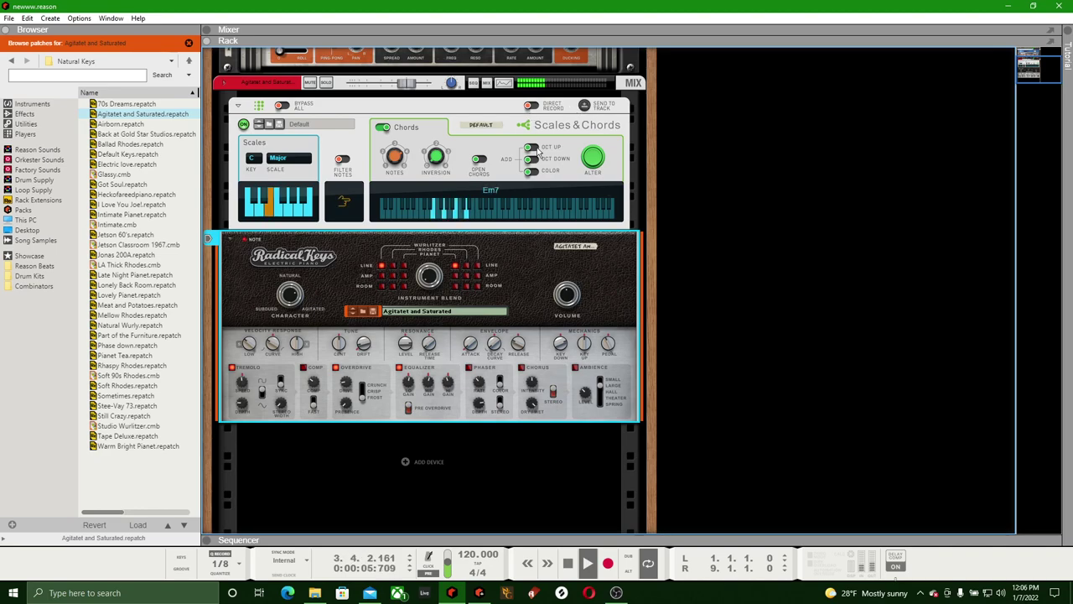
left_click(9, 18)
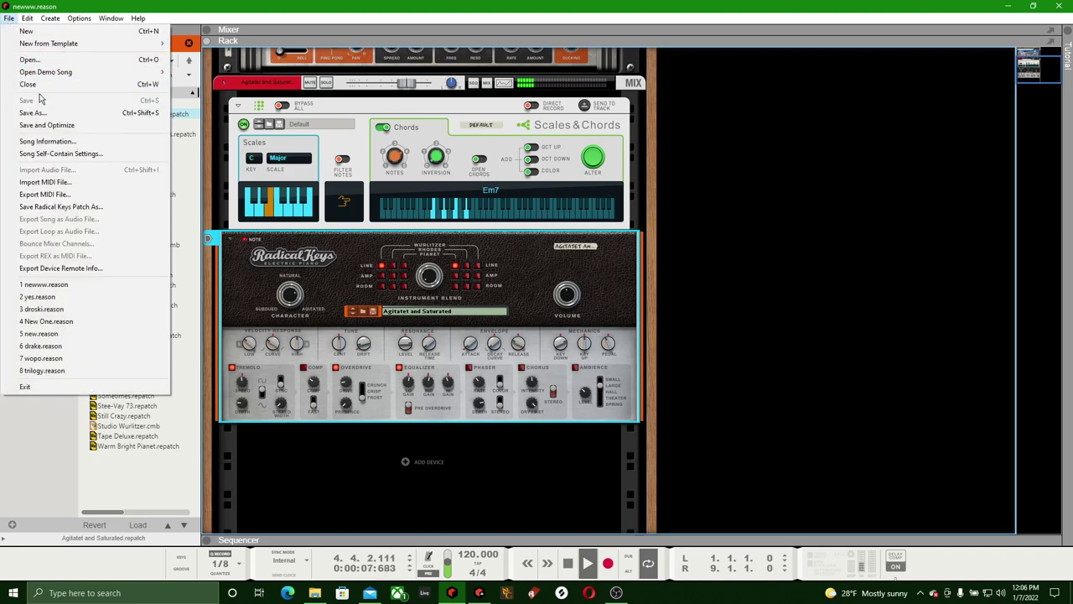
left_click(378, 23)
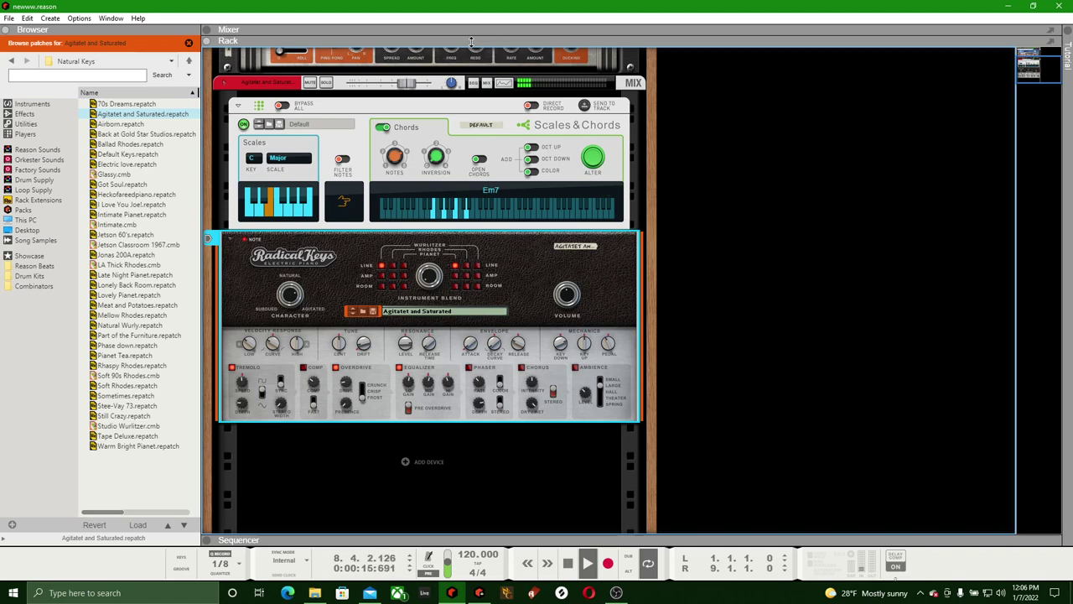
Replay the chord loop from the song start to hear the current patch, and stop playback
key("space")
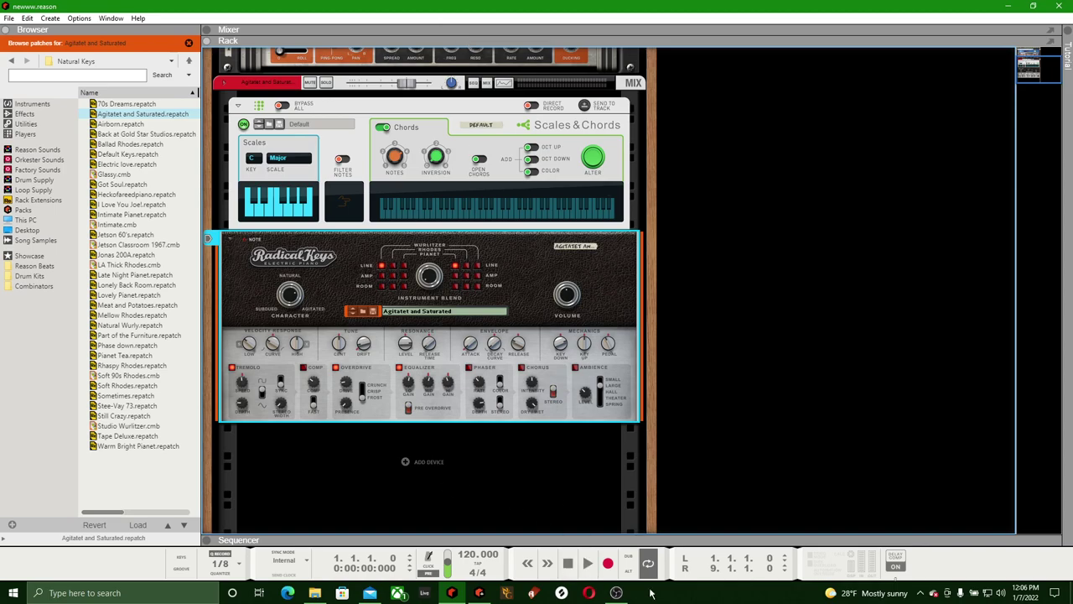
left_click(588, 563)
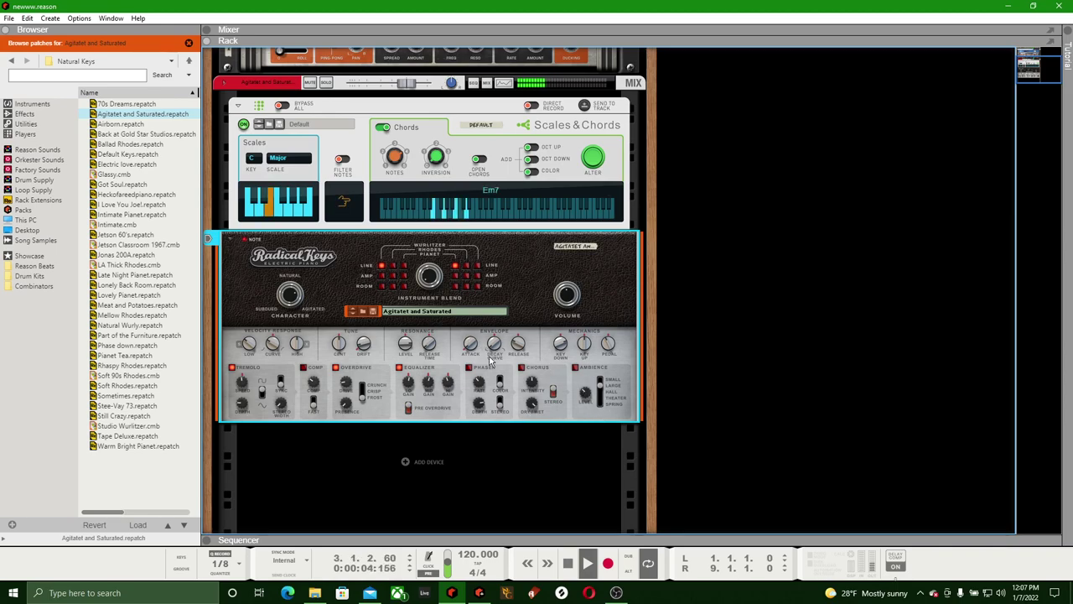
double_click(568, 566)
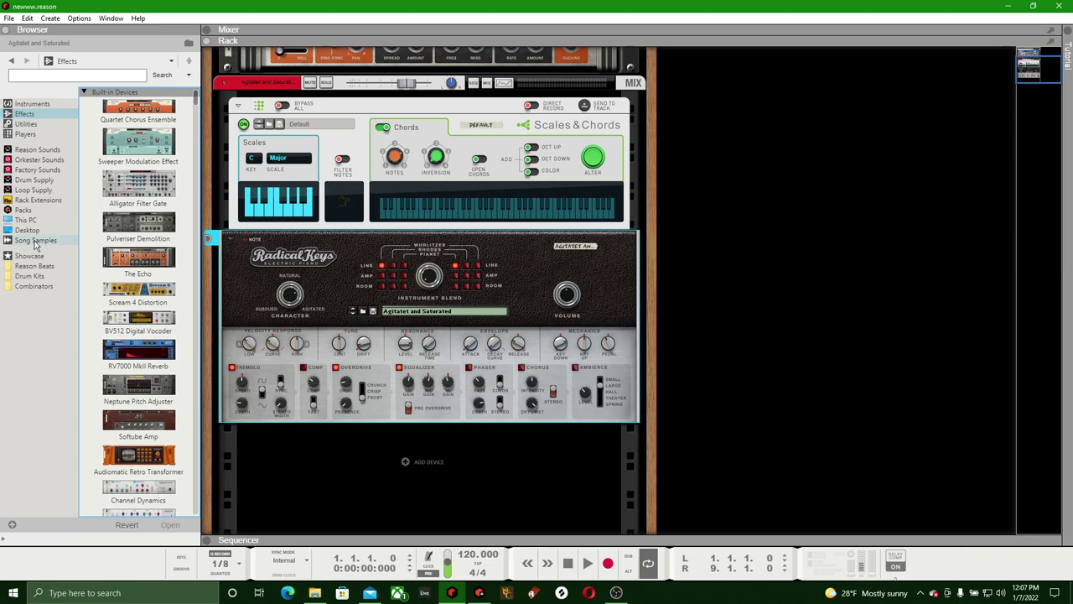
Find the RV7000 MkII Reverb among the built-in effects and add it to the Radical Keys device
right_click(322, 451)
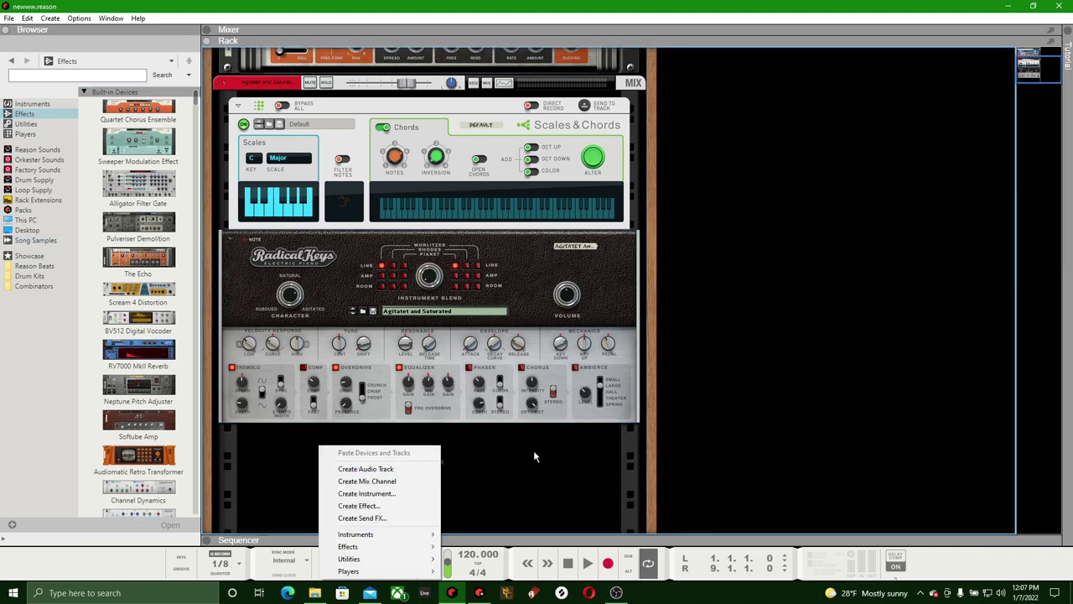
right_click(325, 273)
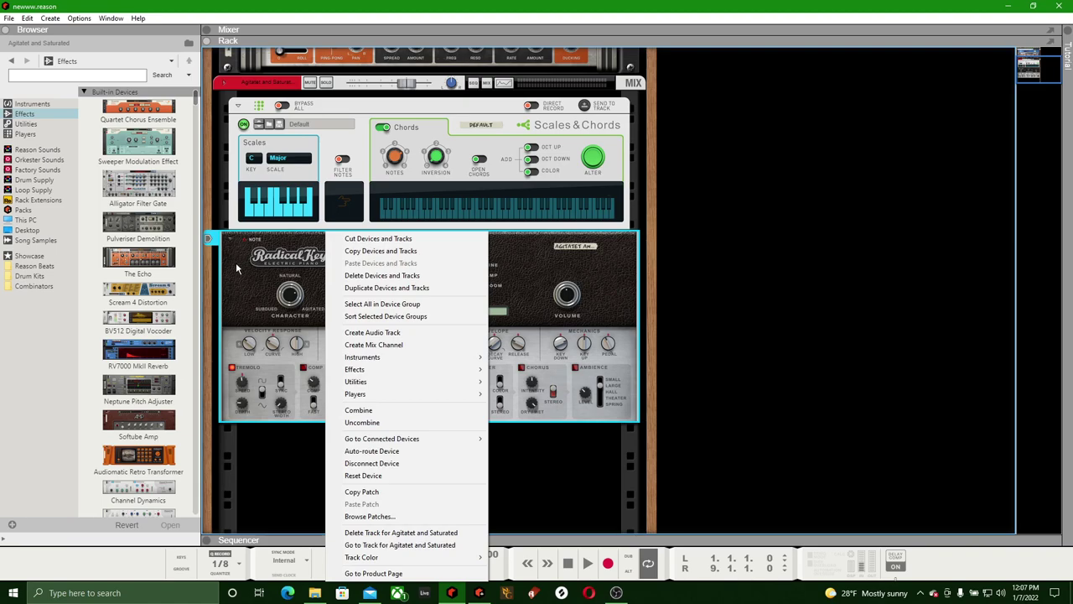
left_click(204, 111)
scroll(197, 102, "down", 4)
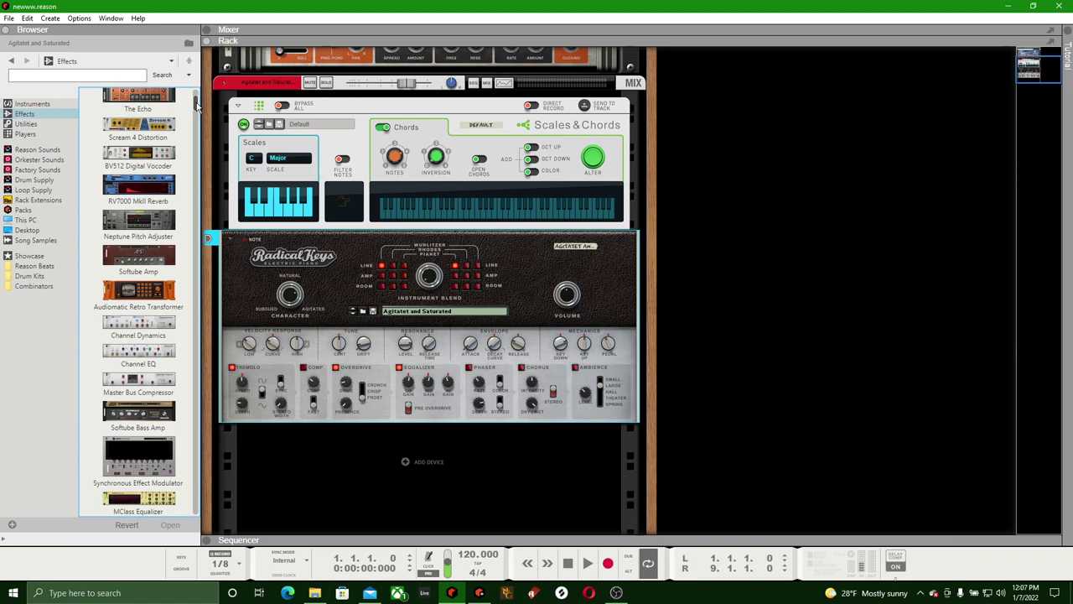
left_click_drag(144, 192, 346, 273)
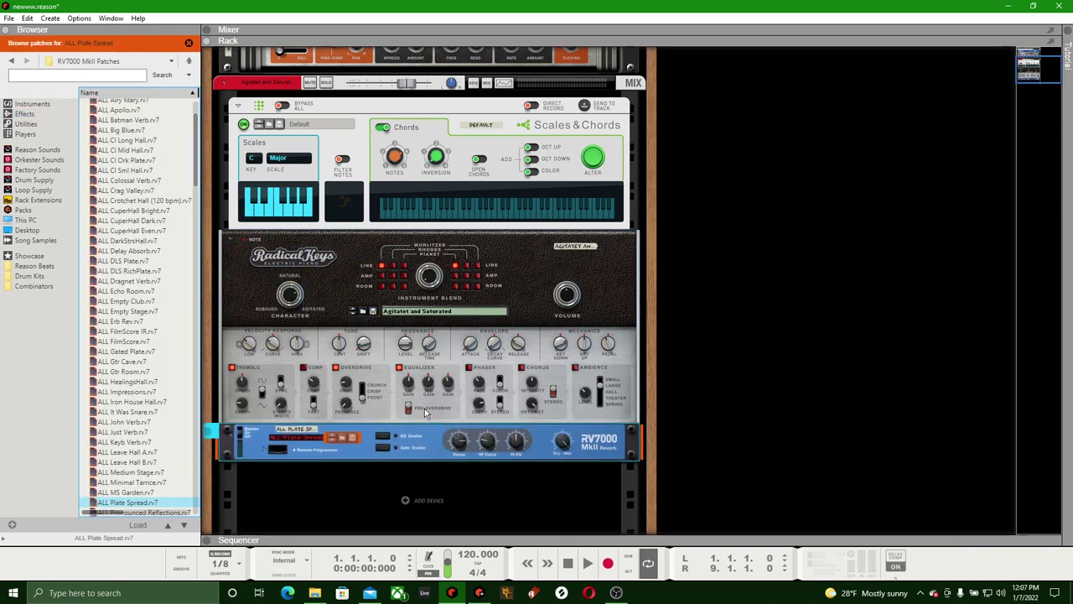
Examine the reverb's cable routing on the back of the rack and return to the front and the start of its patch list
key("Tab")
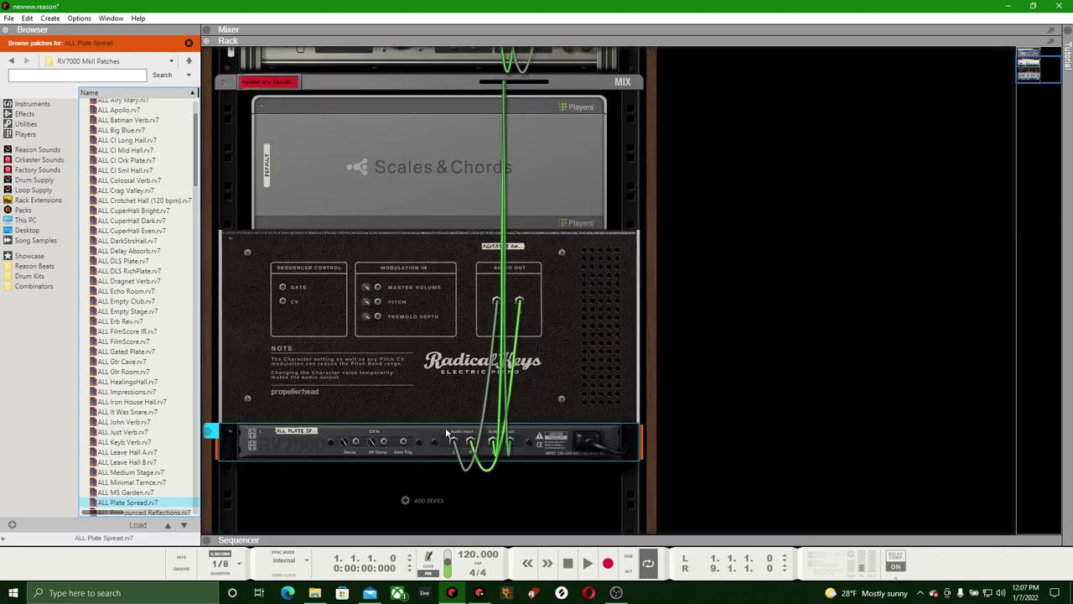
key("Tab")
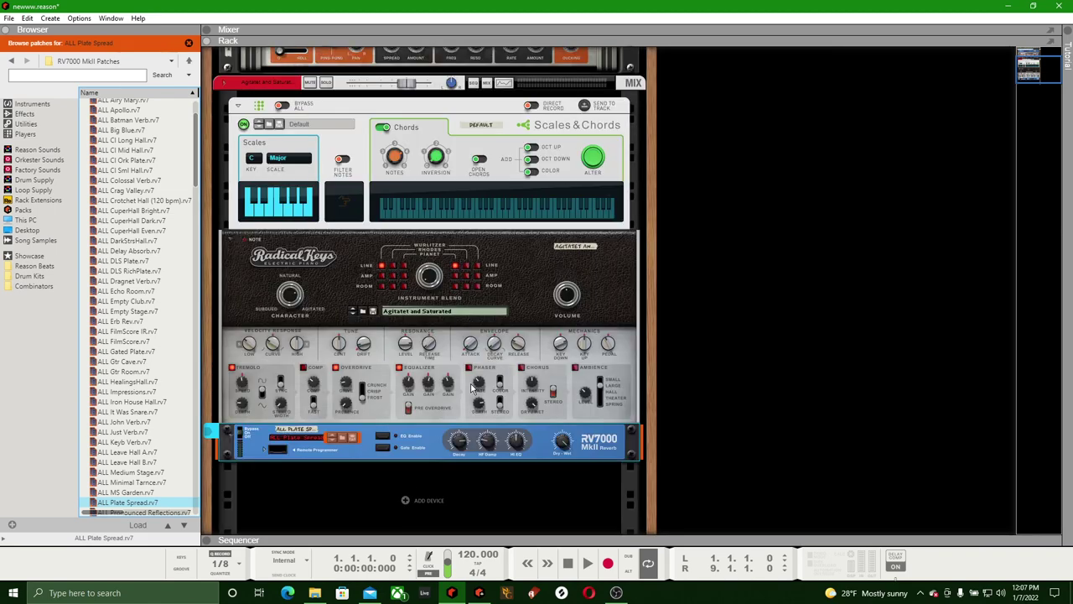
mouse_move(198, 114)
left_mouse_down()
mouse_move(203, 182)
mouse_move(198, 105)
left_mouse_up()
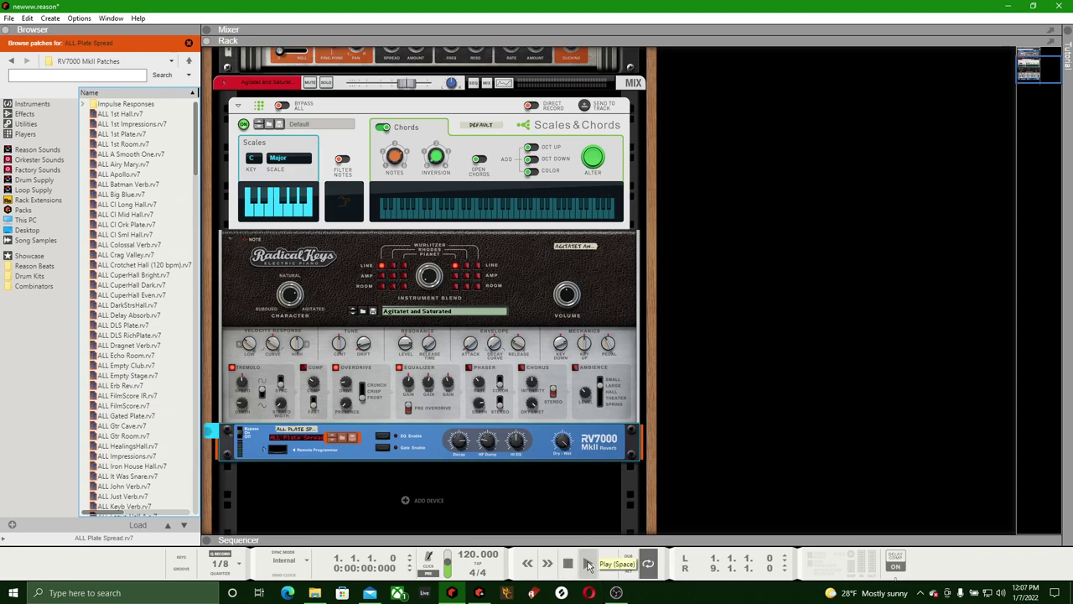
Start playing the loop with the reverb in place and save the song
left_click(587, 563)
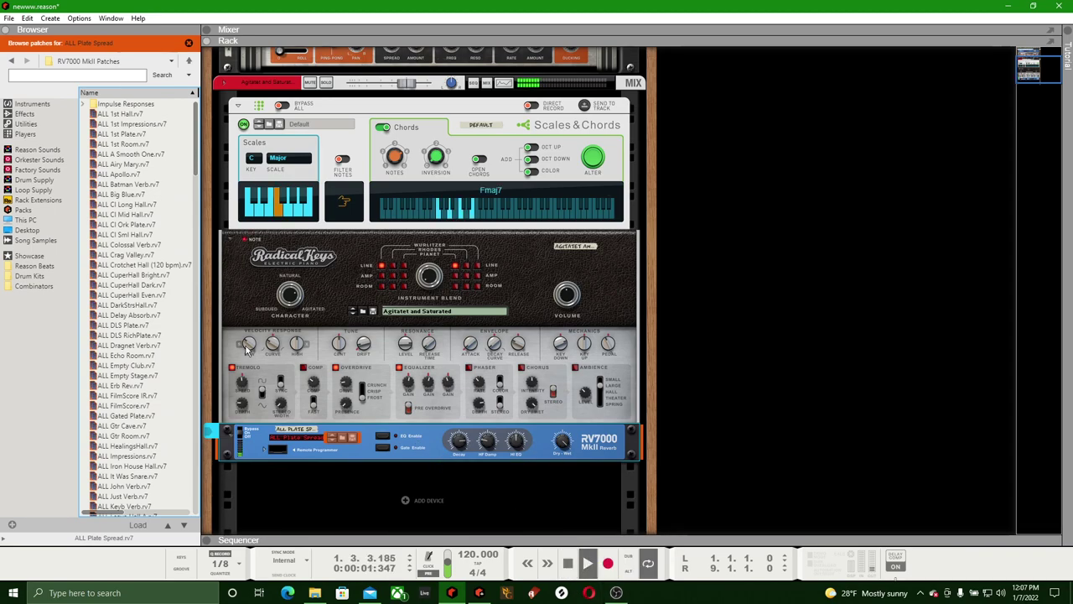
left_click(10, 18)
left_click(38, 101)
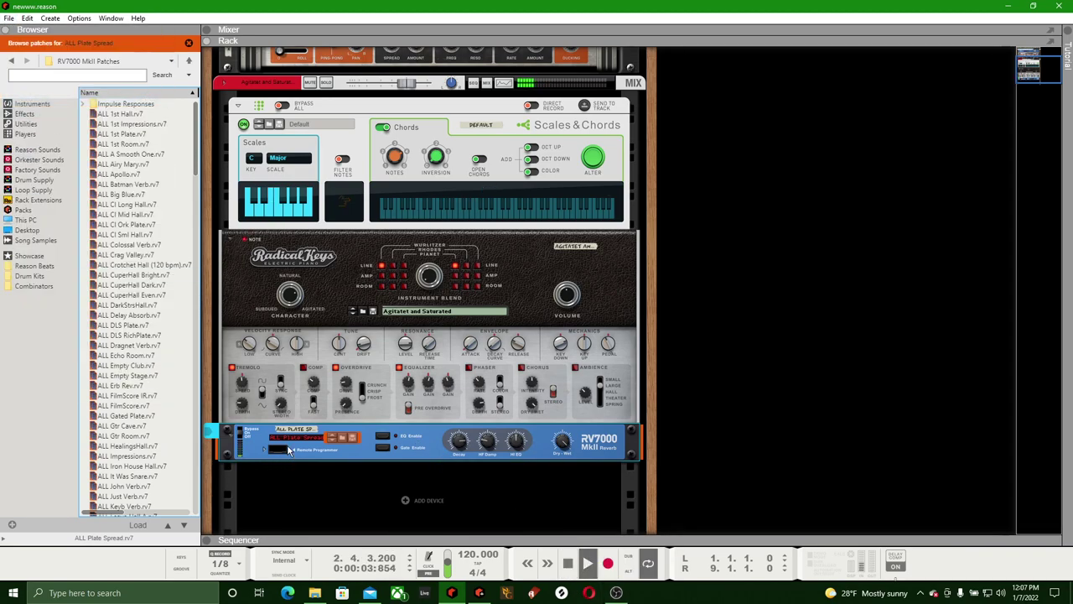
Unfold the RV7000's Remote Programmer and try out the reverb's Dry-Wet control
left_click(263, 452)
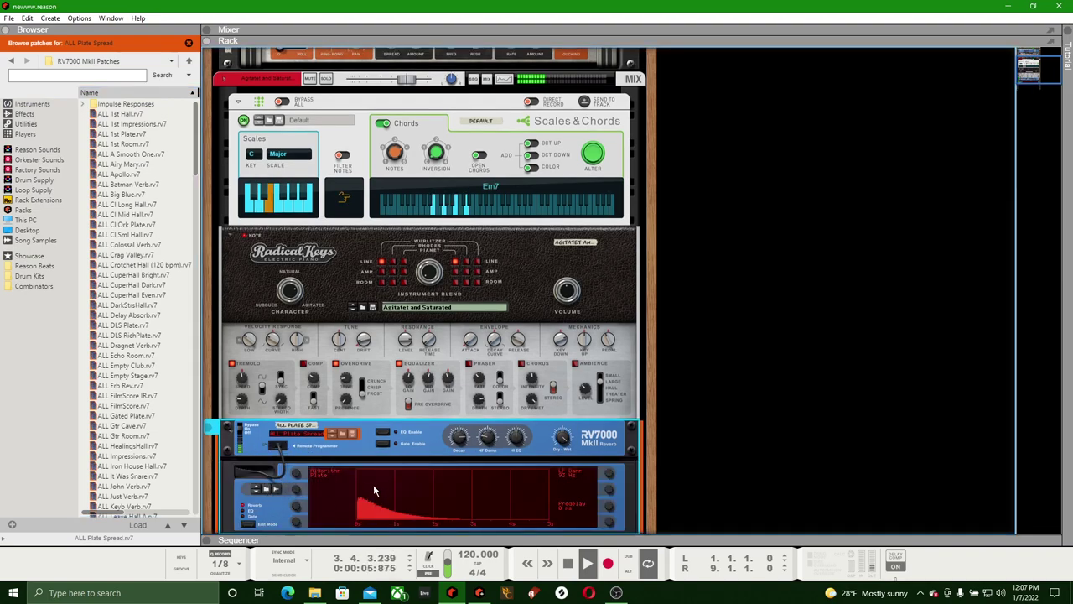
scroll(367, 466, "down", 3)
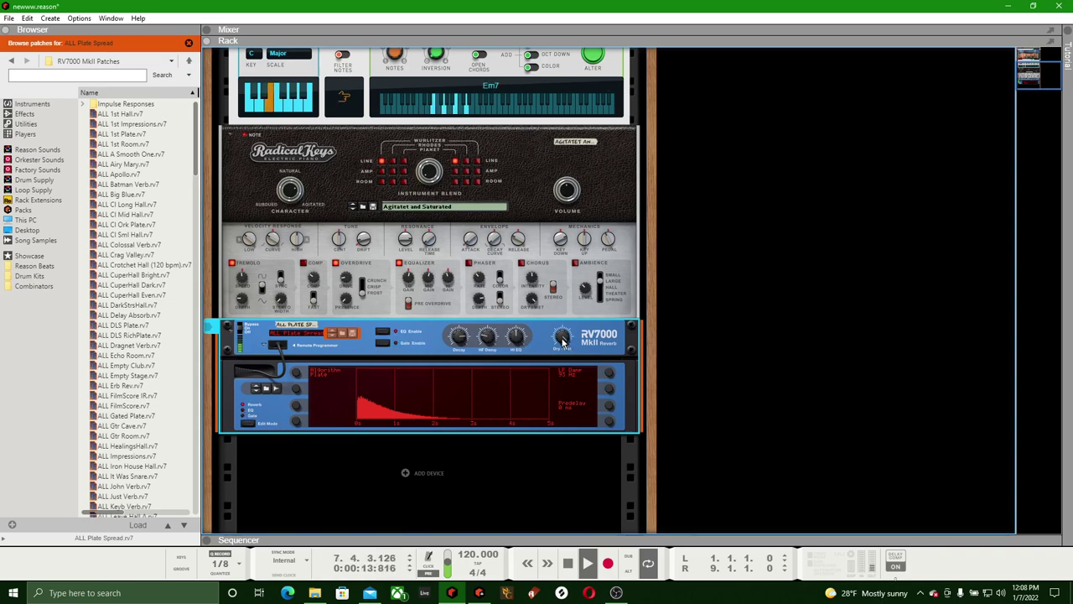
mouse_move(565, 353)
left_click_drag(565, 353, 571, 371)
mouse_move(518, 338)
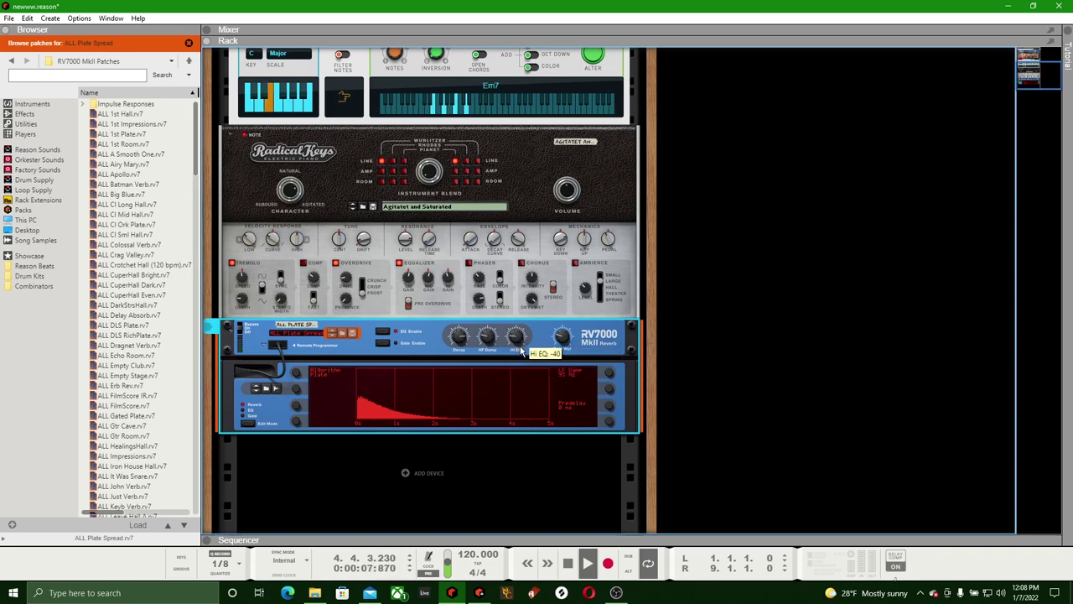
Return to the effects collection and look through the built-in devices and VST plugins
left_click(12, 63)
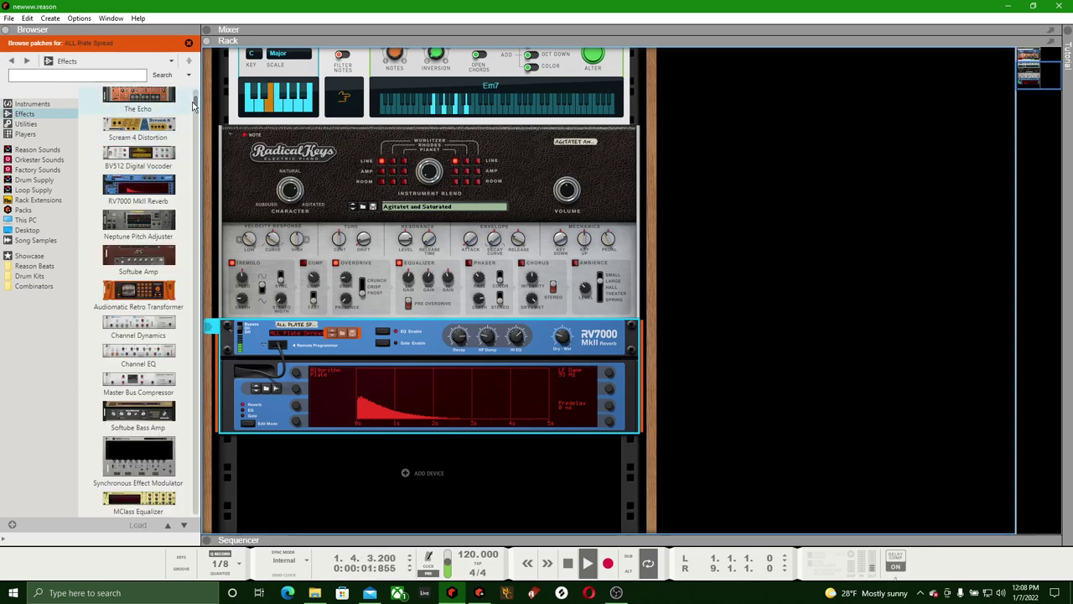
mouse_move(195, 102)
left_mouse_down()
mouse_move(195, 124)
mouse_move(195, 108)
left_mouse_up()
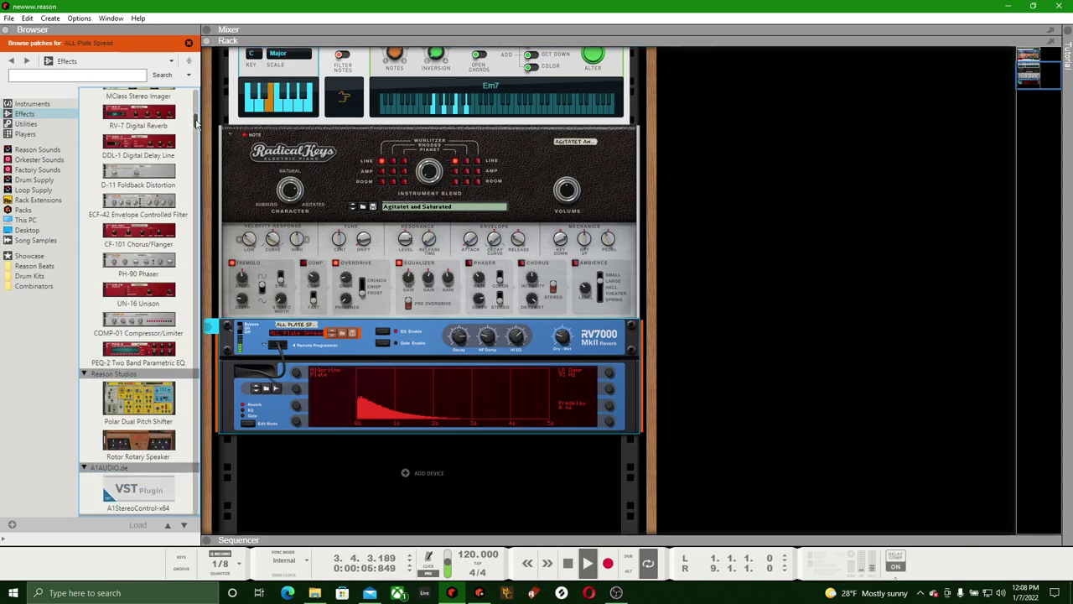
left_click(9, 17)
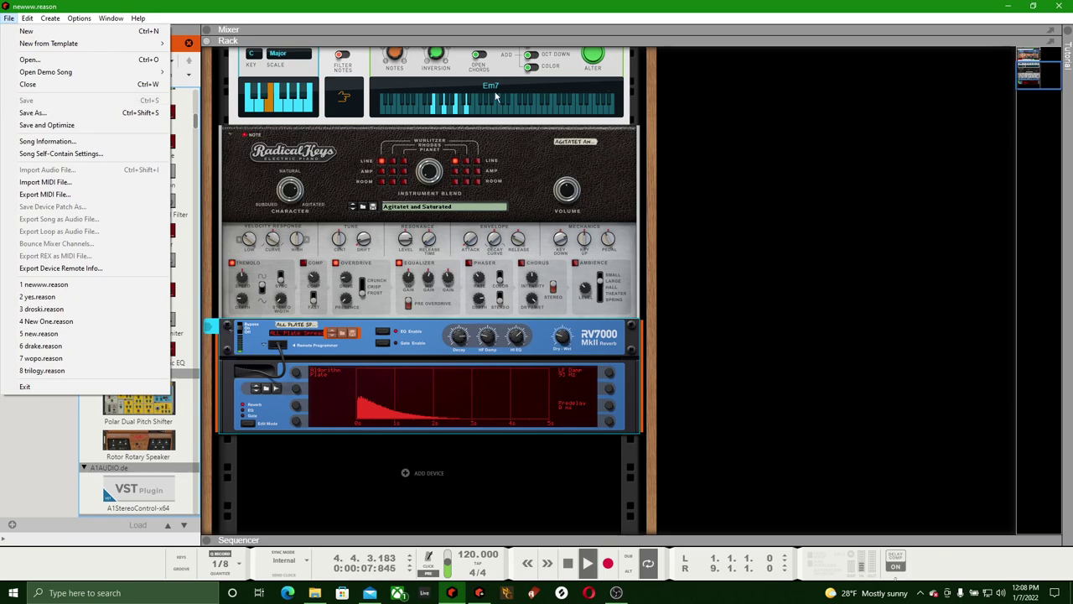
left_click(495, 18)
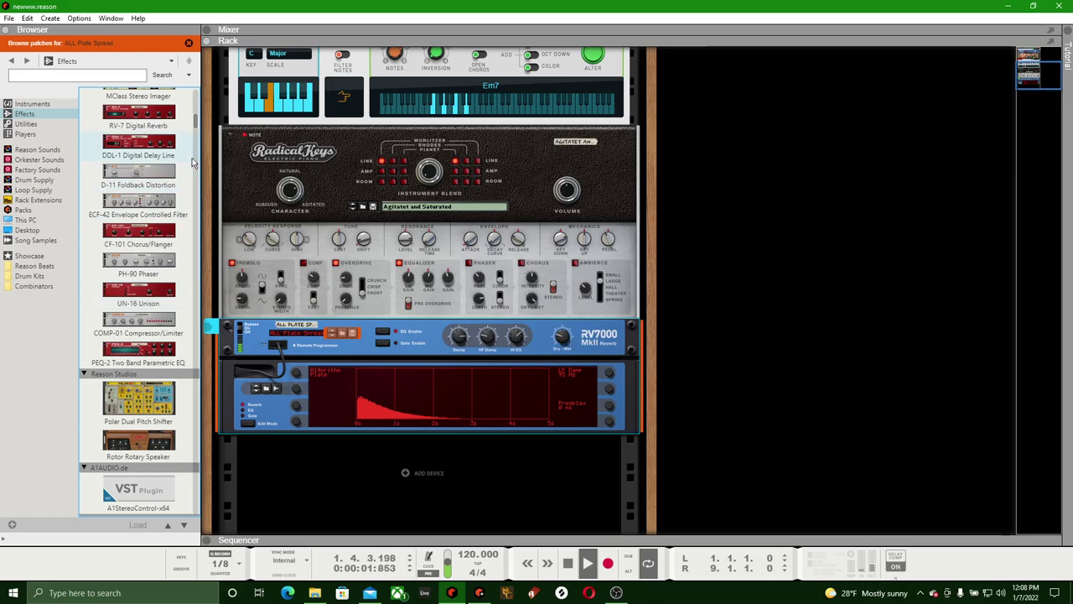
left_click_drag(195, 122, 207, 163)
Add a Radical Piano instrument to the rack below the reverb
left_click(20, 104)
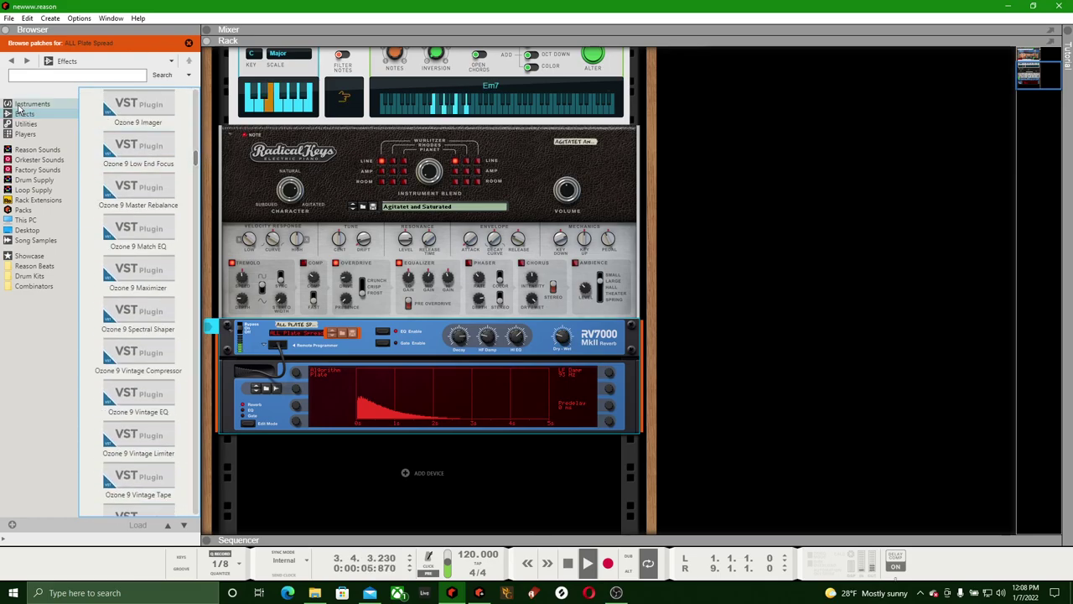
left_click_drag(202, 123, 200, 197)
left_click_drag(138, 155, 372, 470)
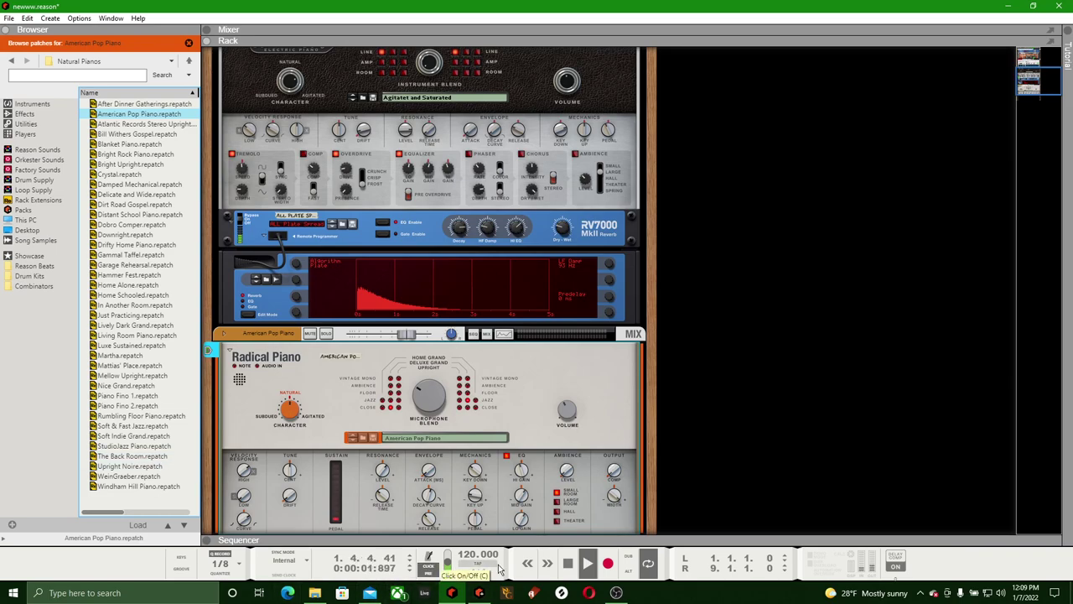
Stop the loop, replay it to try out the new piano, and return to the song start
double_click(568, 564)
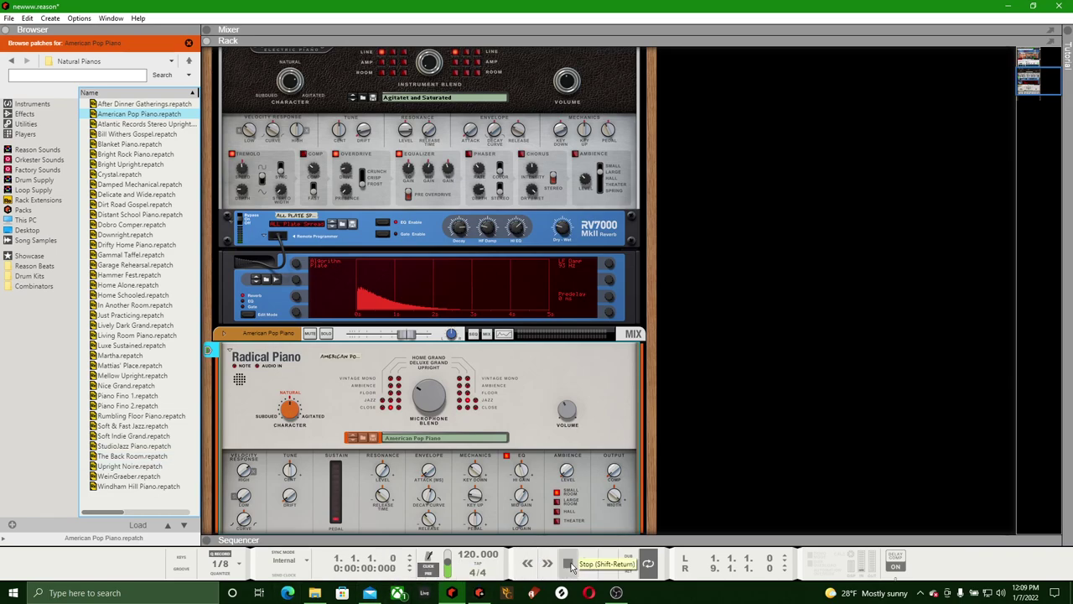
key("space")
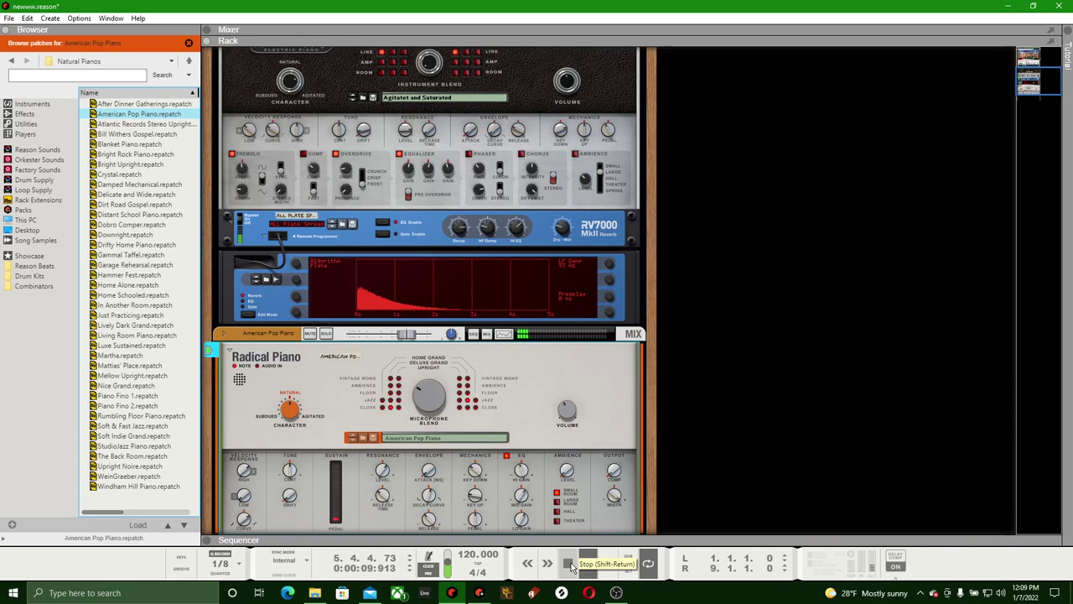
left_click(572, 566)
left_click(571, 567)
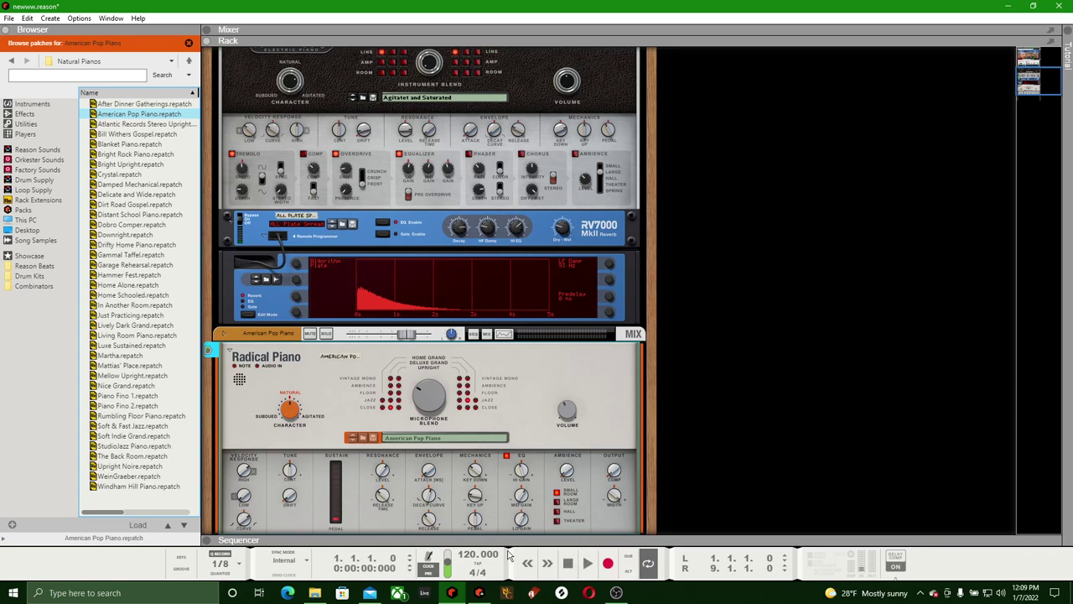
Reveal the sequencer below the rack and save the song with the added piano
left_click_drag(509, 539, 509, 434)
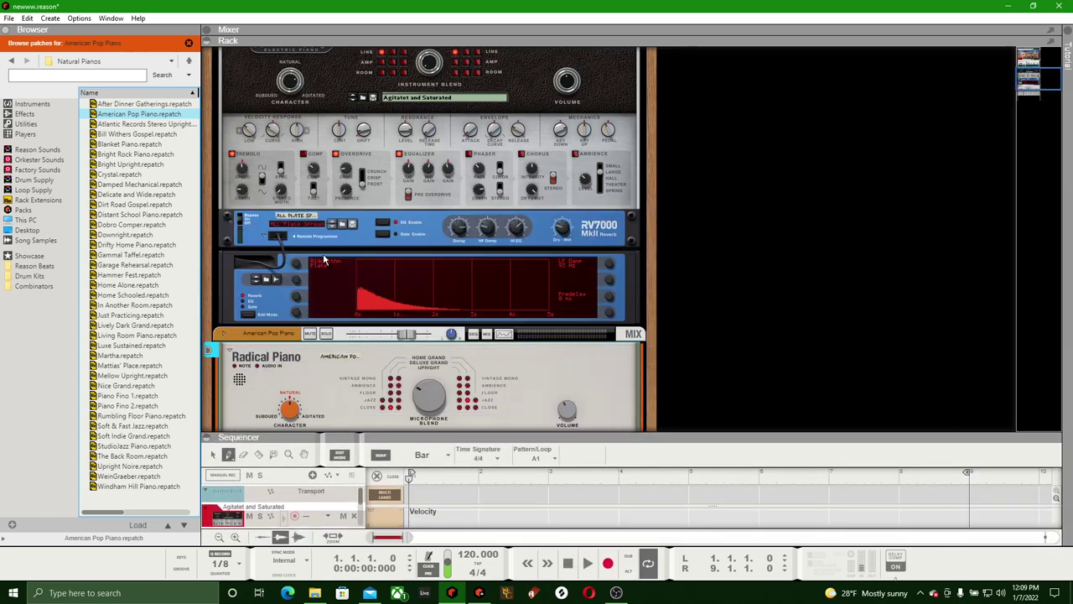
scroll(335, 268, "down", 3)
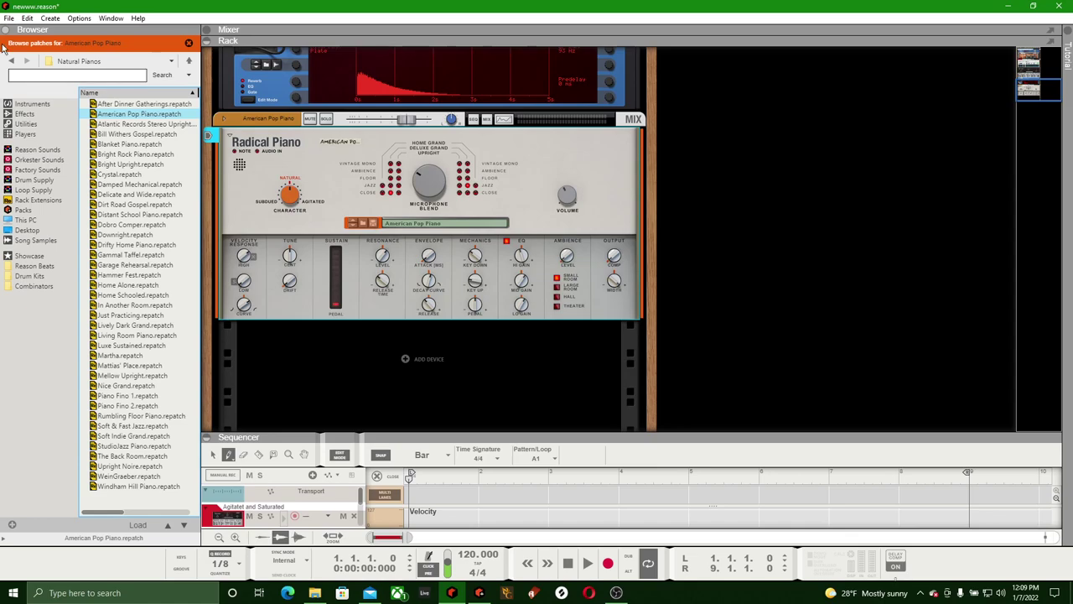
left_click(8, 17)
left_click(46, 102)
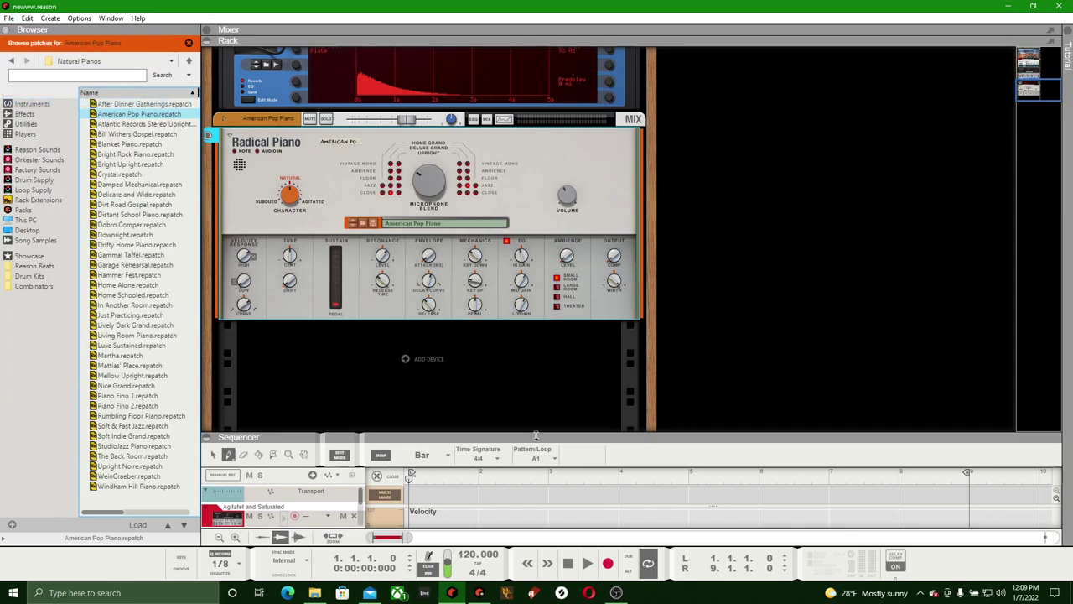
Show the arrangement in an enlarged sequencer and record an eight-bar part on the American Pop Piano track
left_click_drag(535, 434, 536, 225)
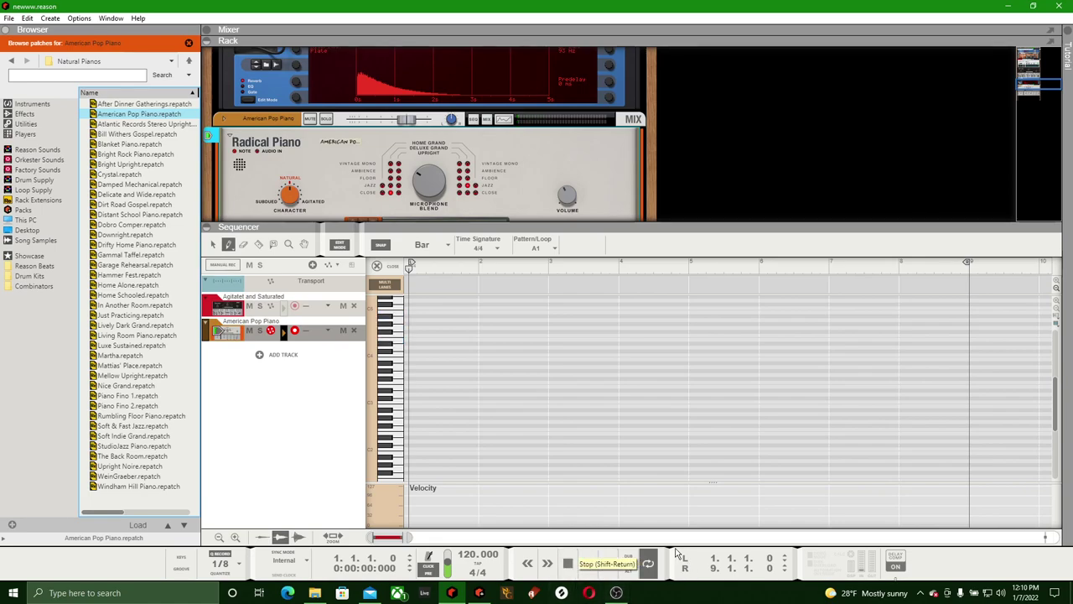
left_click(340, 245)
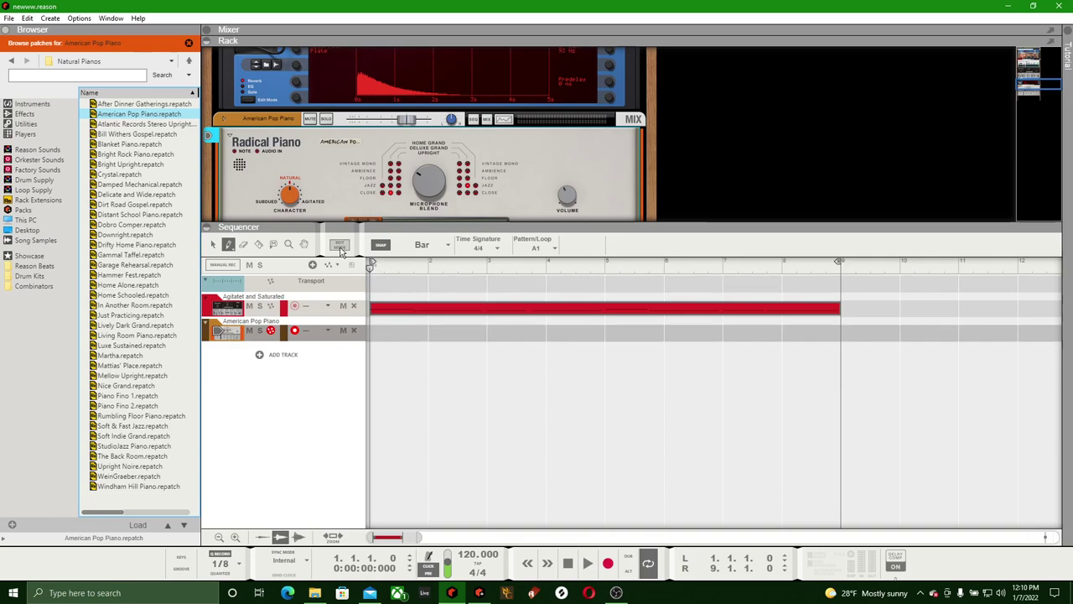
left_click(607, 563)
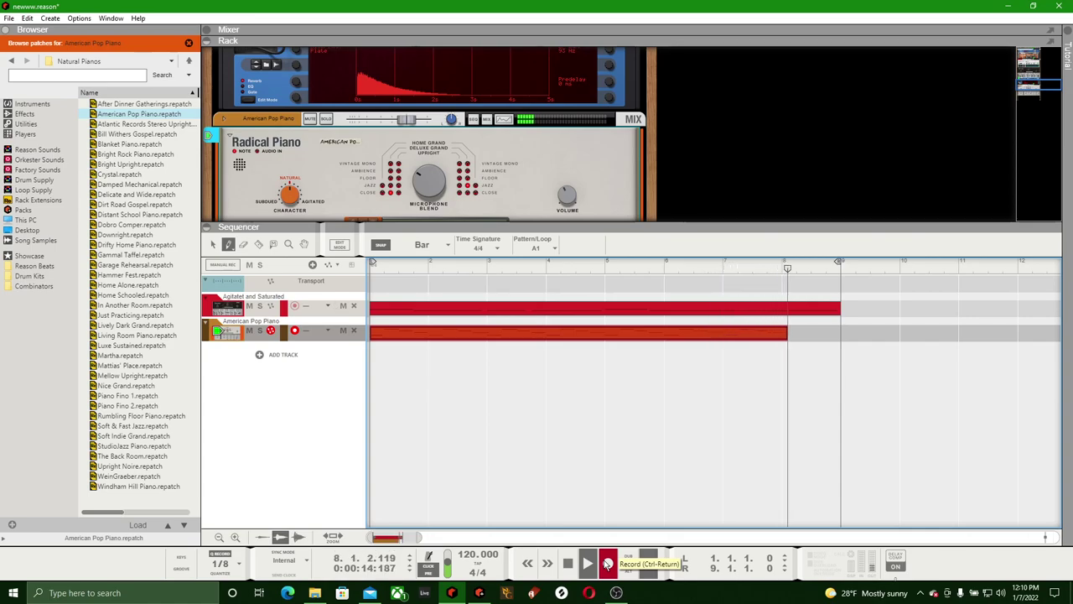
left_click(607, 564)
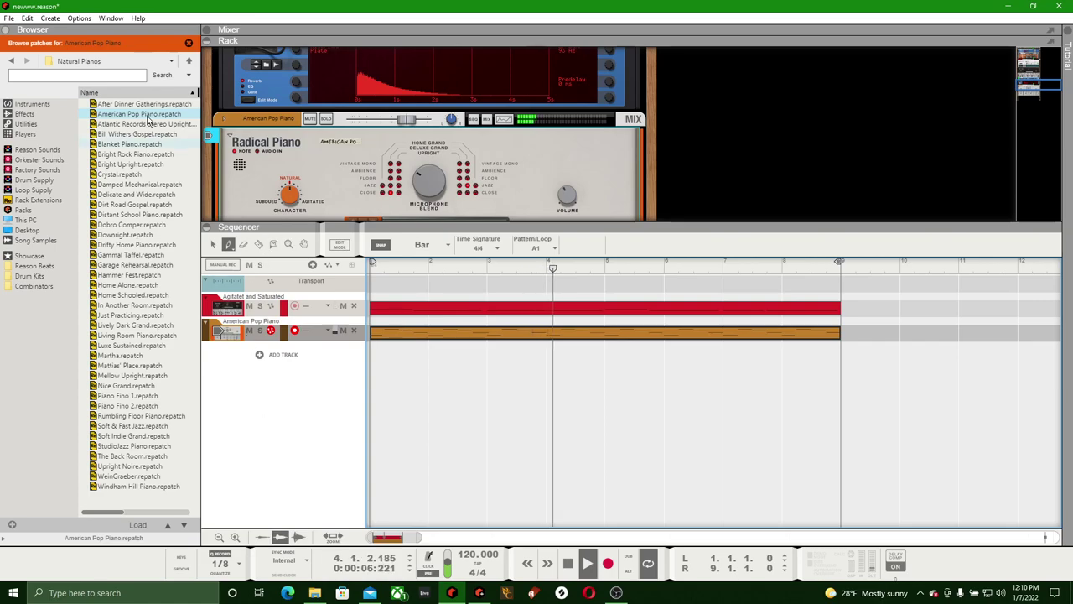
Save the song with the recorded piano part, switch to the Selection tool, and enlarge the rack to show the whole Radical Piano
left_click(9, 17)
left_click(26, 100)
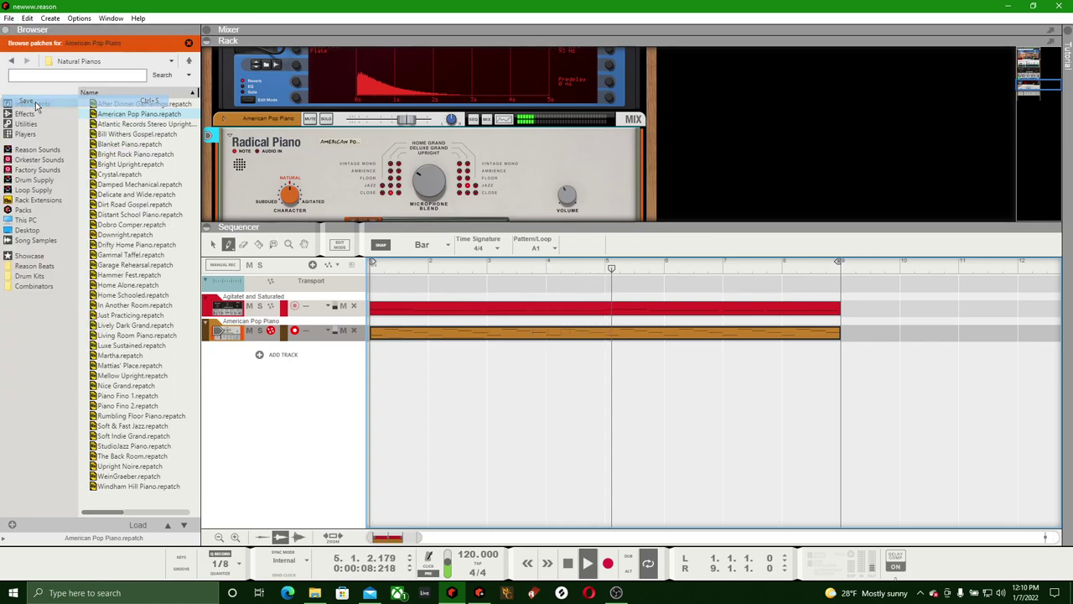
left_click(213, 244)
left_click_drag(281, 235, 280, 366)
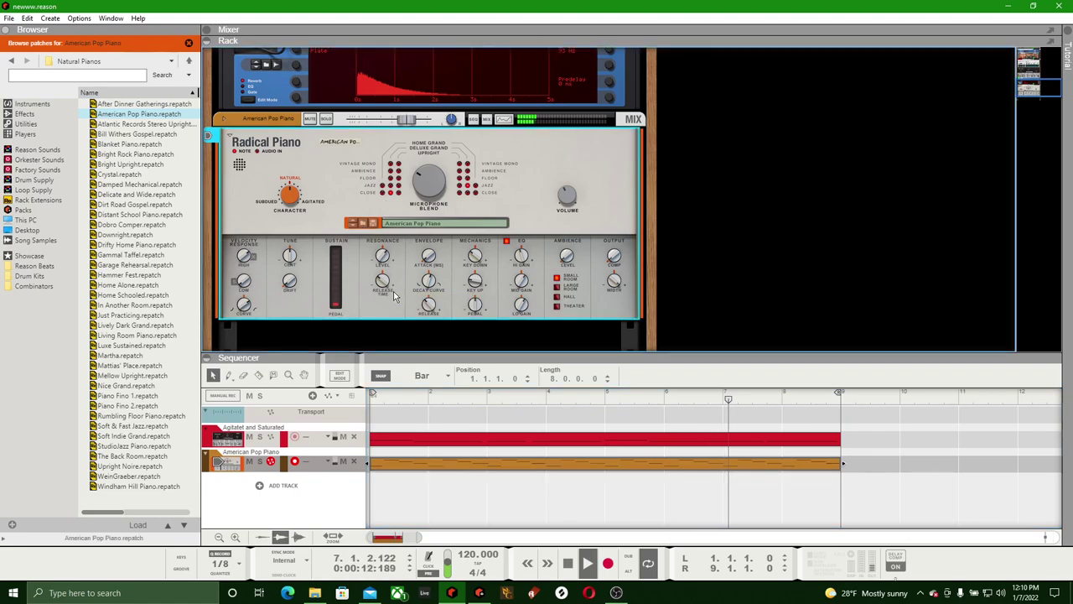
Audition several Natural Pianos patches on the Radical Piano, load Bright Rock Piano, and save the song
left_click(150, 103)
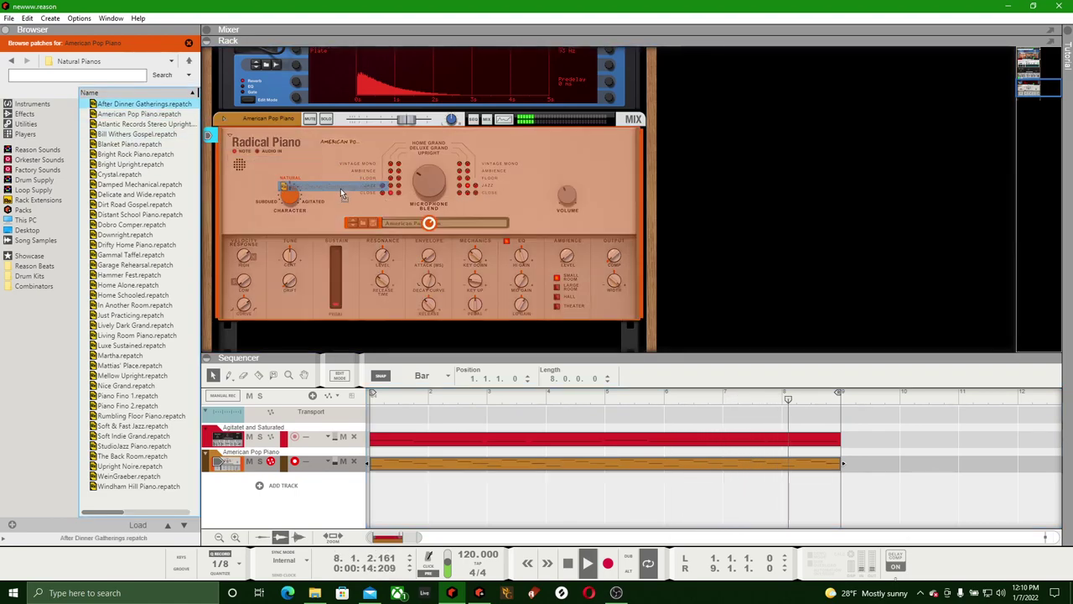
left_click(156, 124)
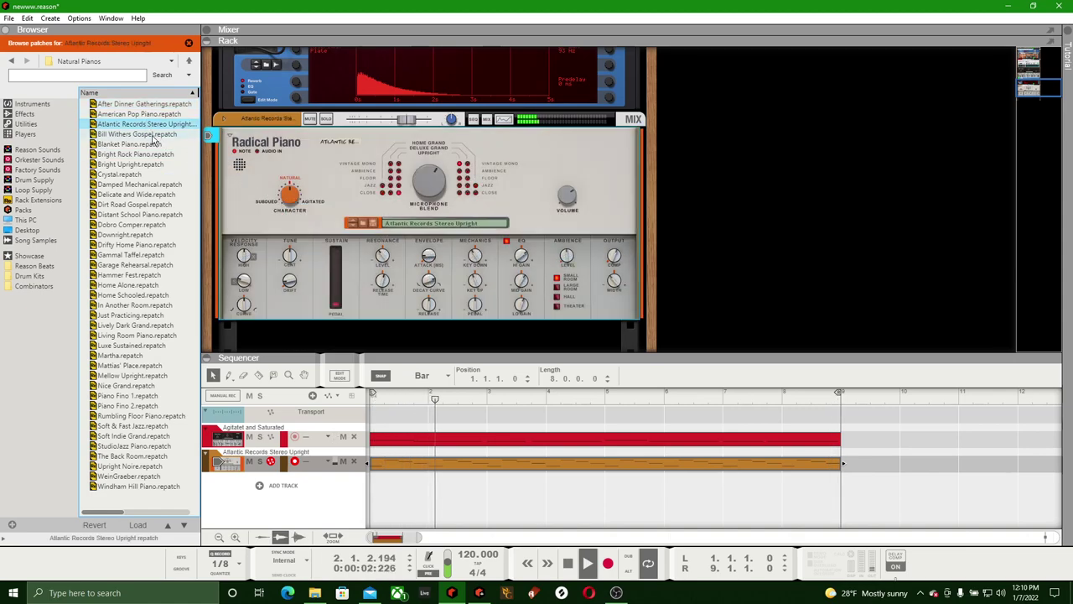
left_click(155, 134)
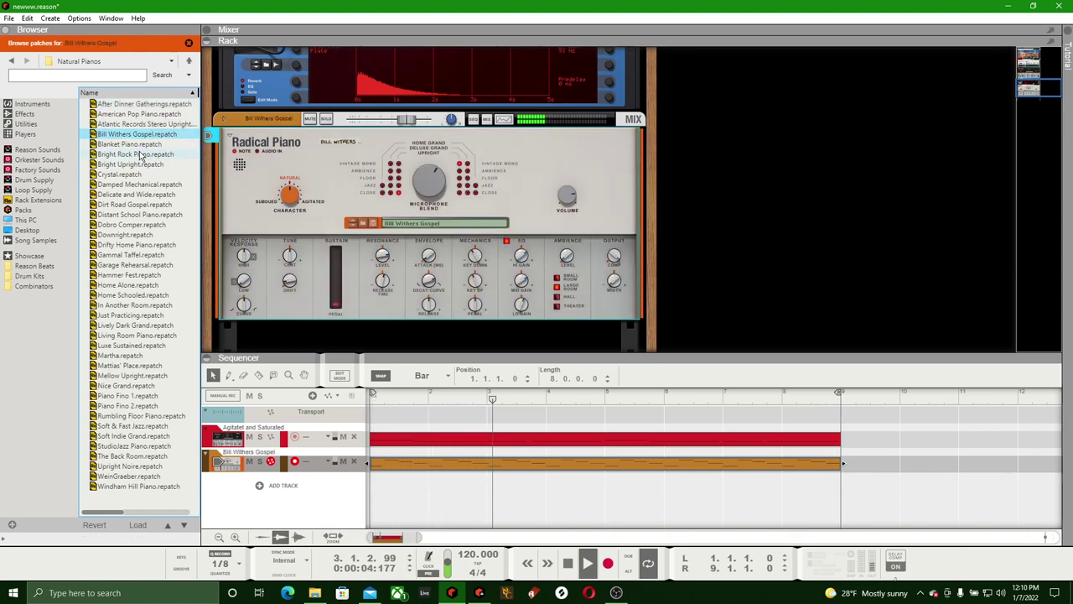
left_click(126, 144)
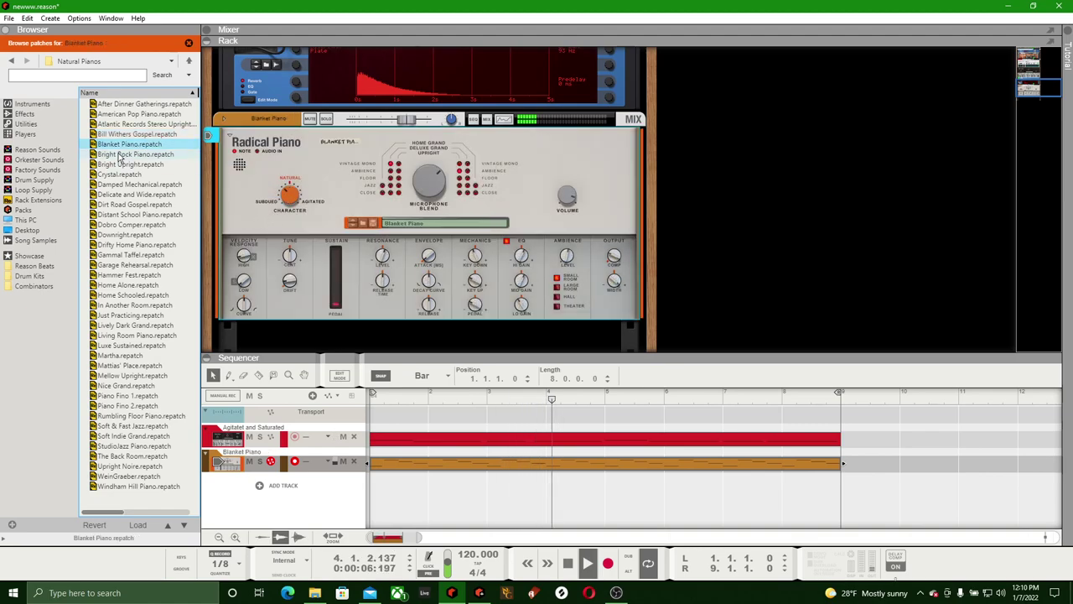
left_click_drag(120, 155, 340, 228)
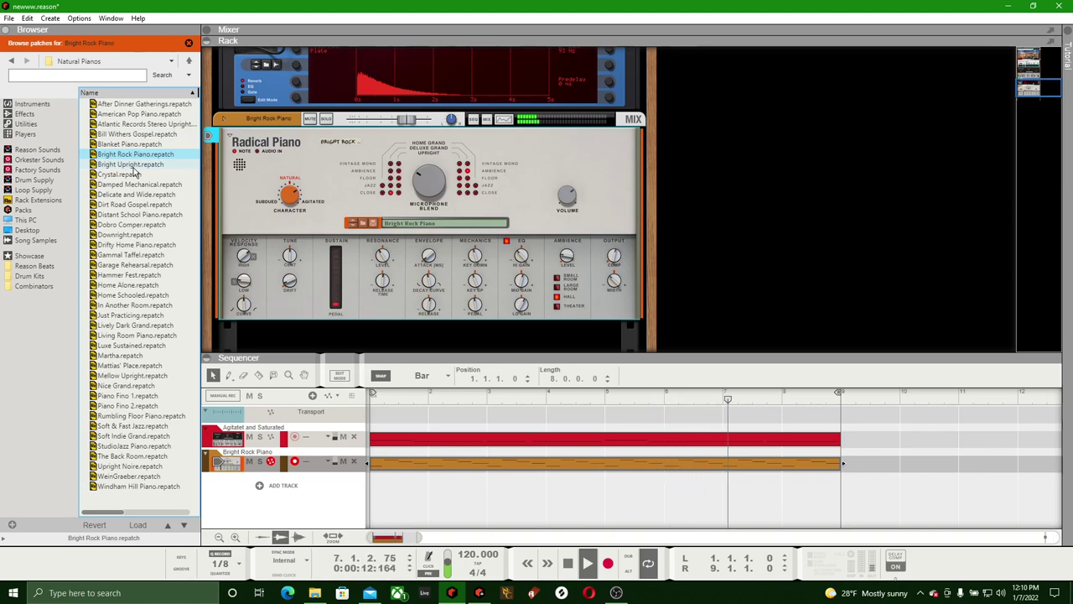
left_click(27, 100)
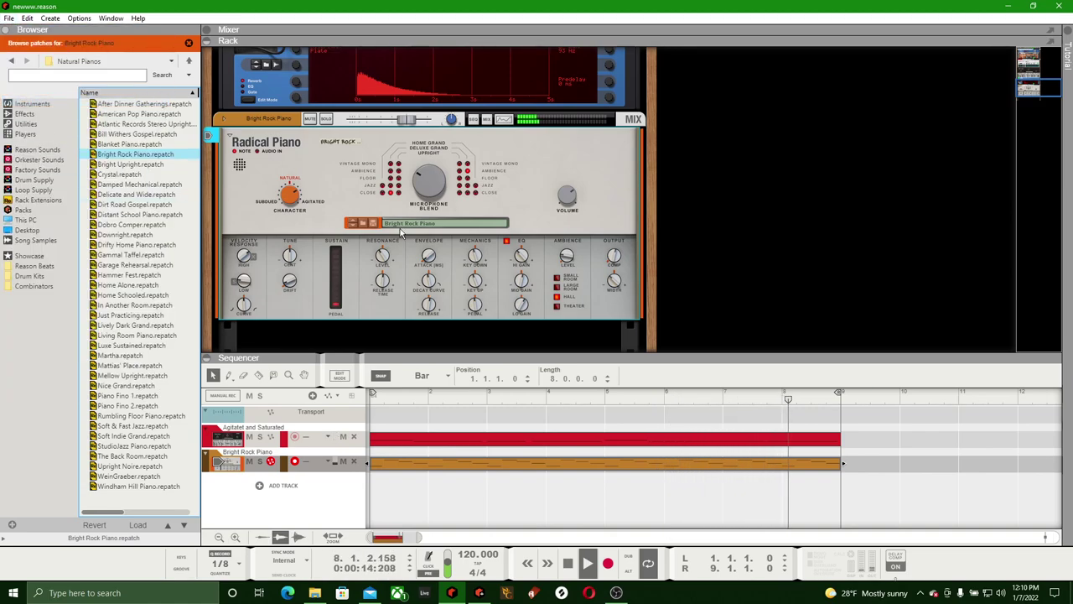
Add an RV7000 MkII reverb to the Radical Piano, enlarge the rack to show it, and save the song
scroll(540, 130, "up", 2)
scroll(539, 130, "down", 3)
right_click(539, 130)
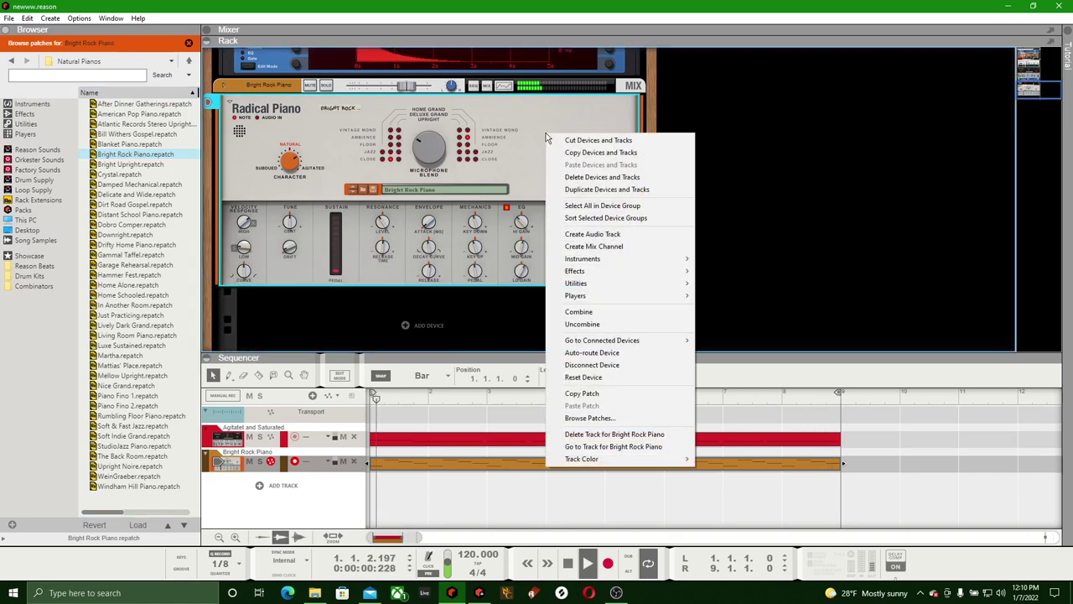
mouse_move(615, 273)
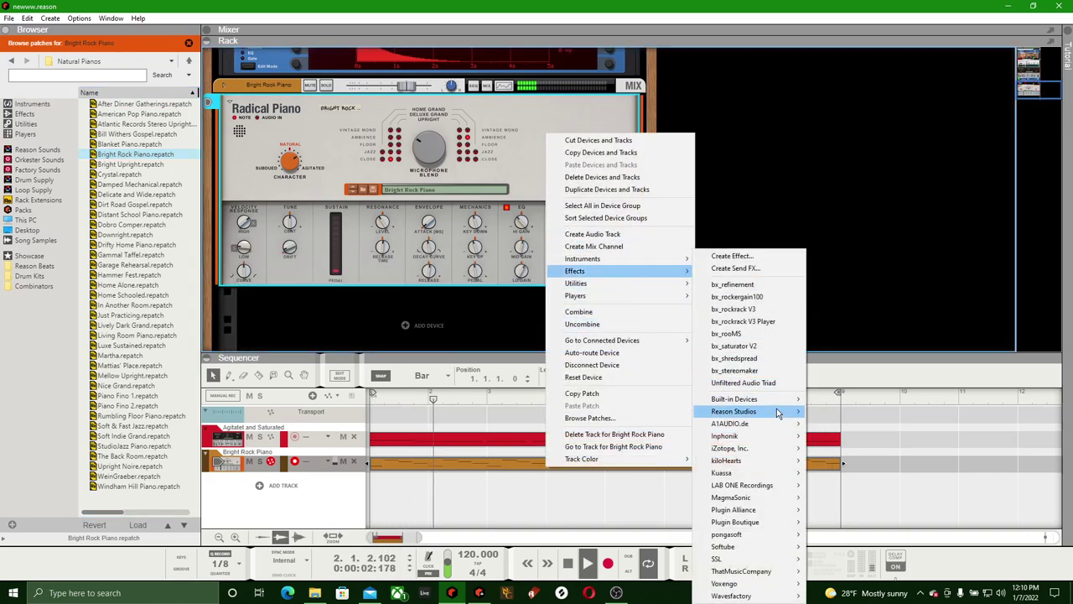
mouse_move(778, 402)
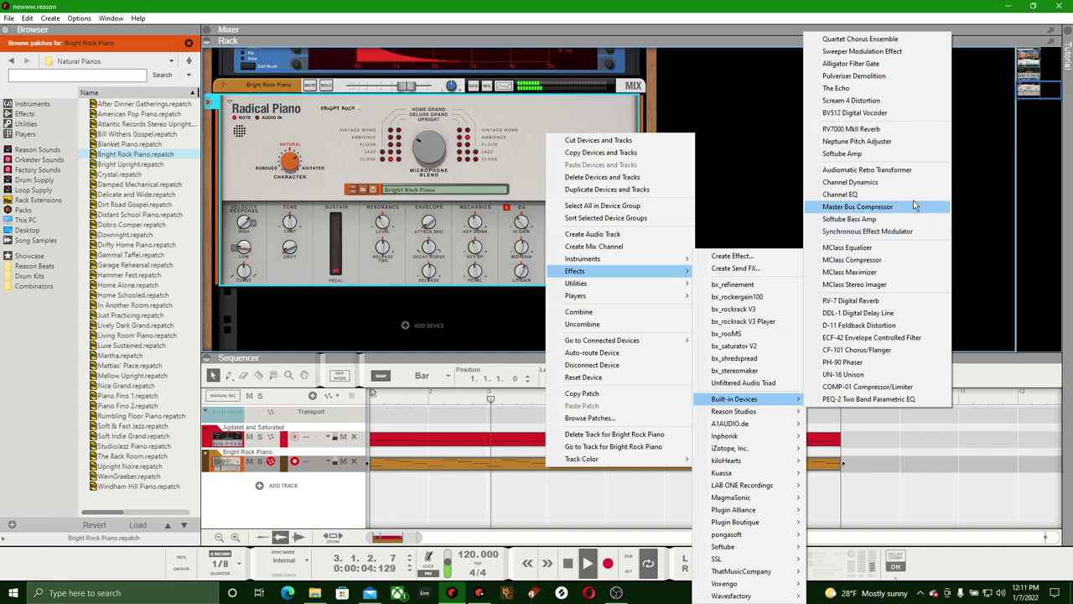
left_click(922, 129)
left_click_drag(540, 356, 540, 432)
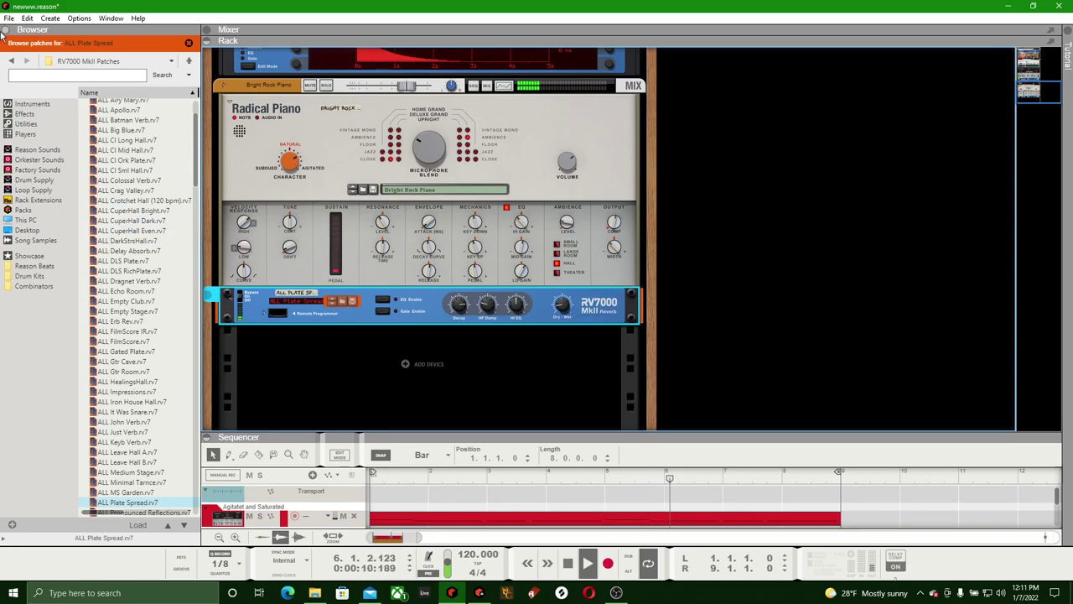
left_click(9, 18)
left_click(25, 98)
Unfold the new reverb's Remote Programmer and check its Decay and Hi EQ settings
left_click(267, 313)
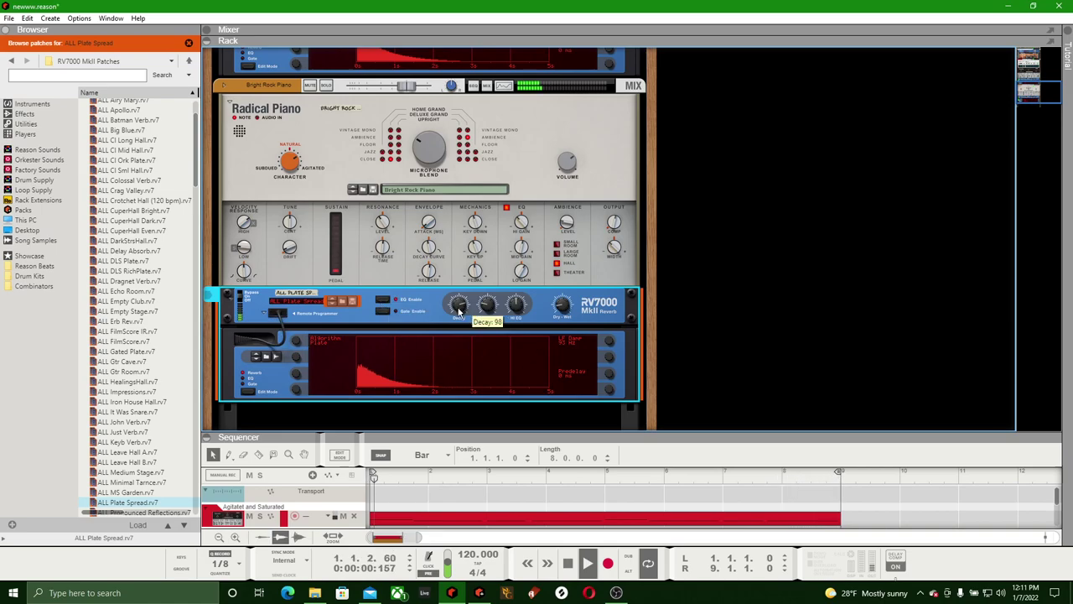
mouse_move(514, 321)
left_click_drag(514, 321, 514, 315)
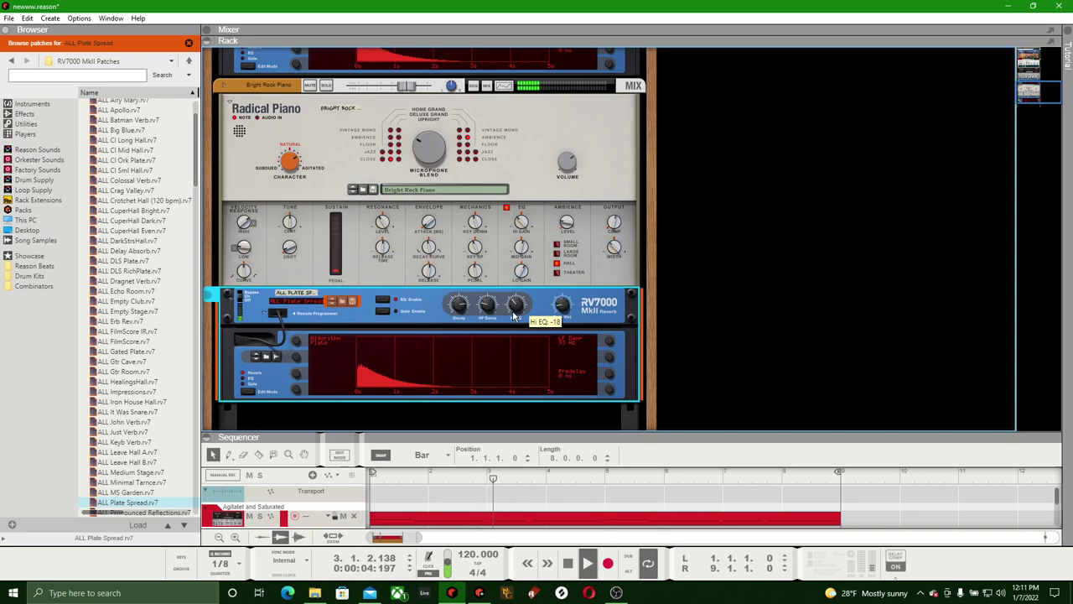
Try the ALL DarkStrsHall and ALL CuperHall Bright reverb patches, load ALL Colossal Verb, and dismiss the mail notification
left_click(121, 241)
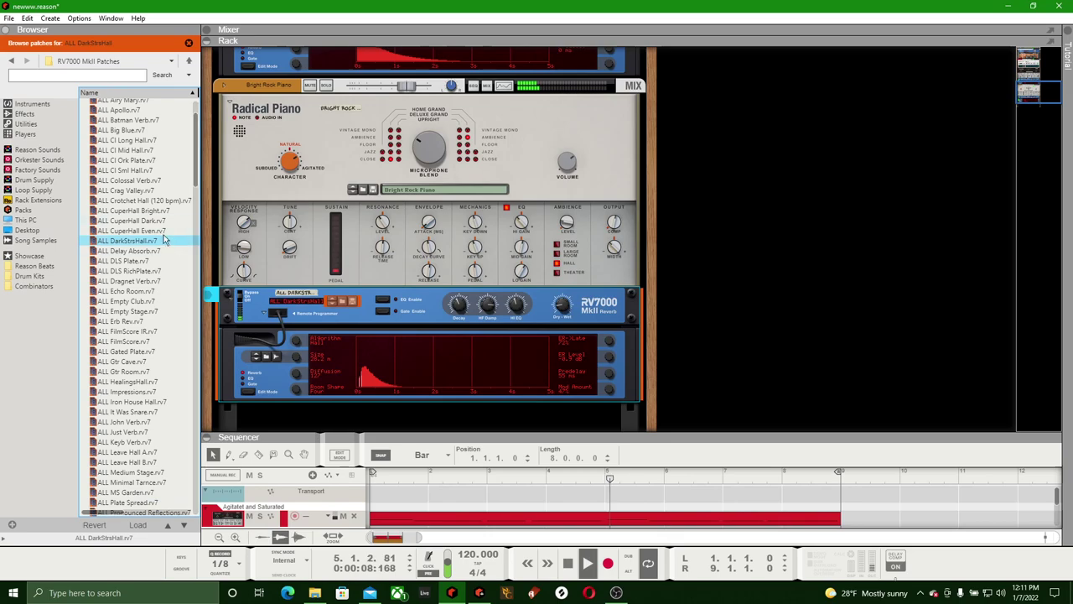
left_click(135, 211)
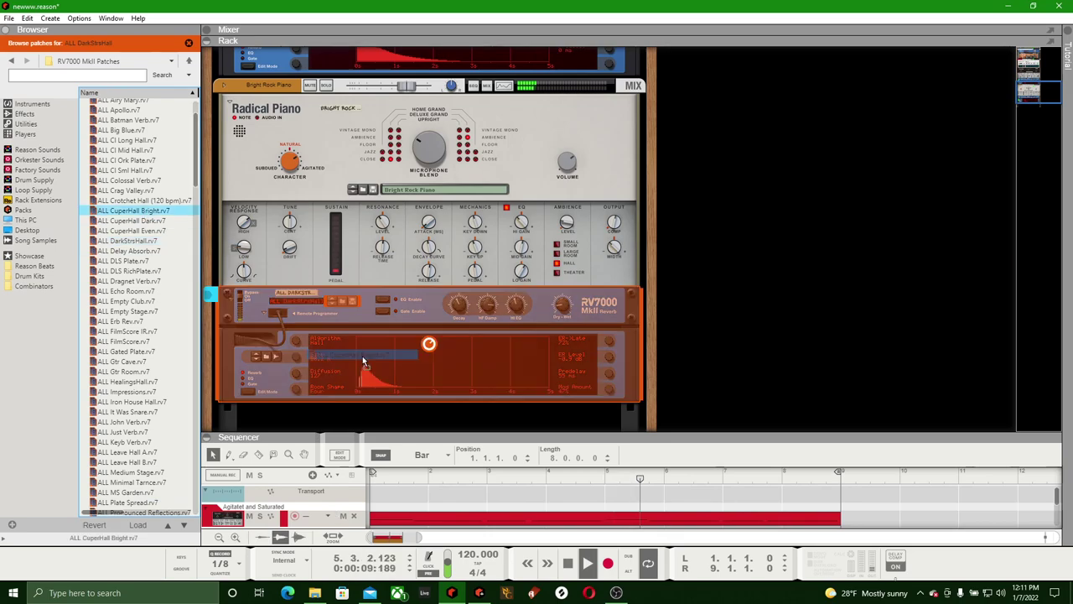
left_click(566, 306)
left_click_drag(566, 301, 567, 305)
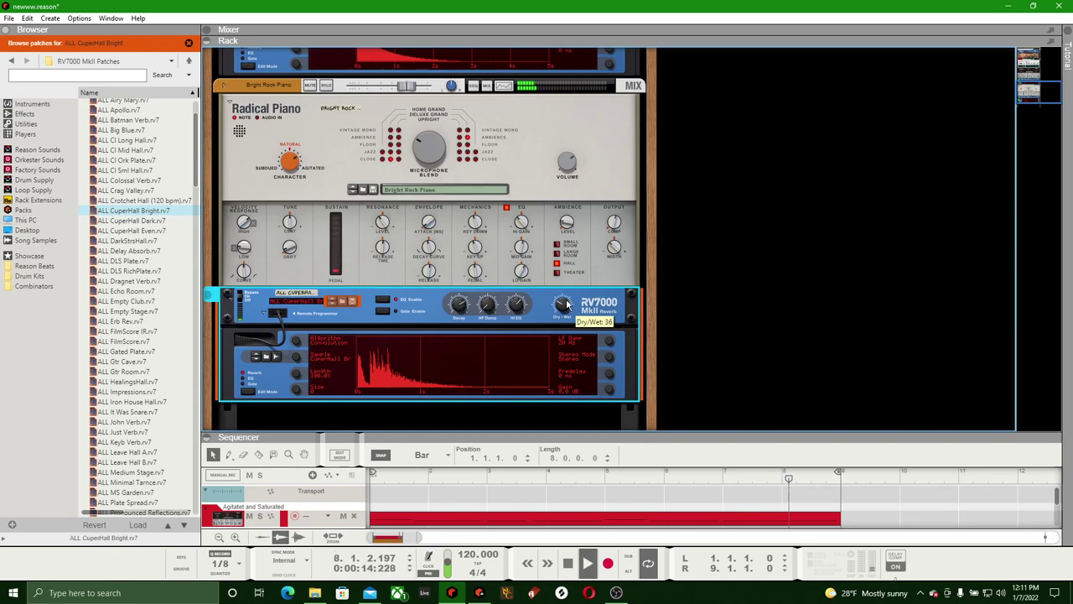
left_click(134, 181)
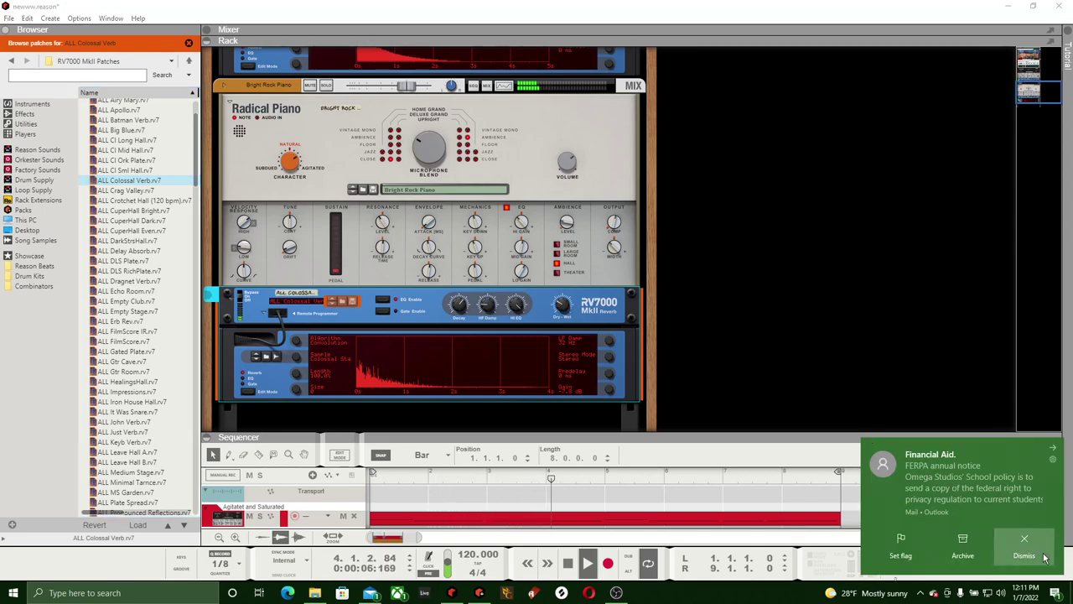
left_click(1044, 556)
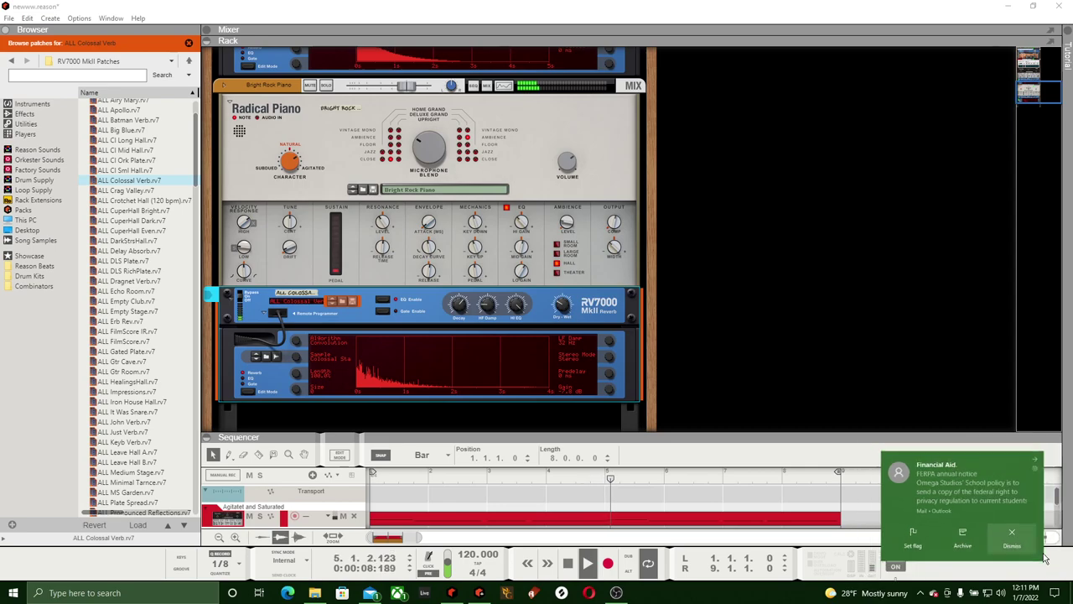
Solo the Bright Rock Piano channel to hear the reverb, check its Dry/Wet setting, then unsolo the channel and save the song
left_click(326, 85)
left_click(562, 311)
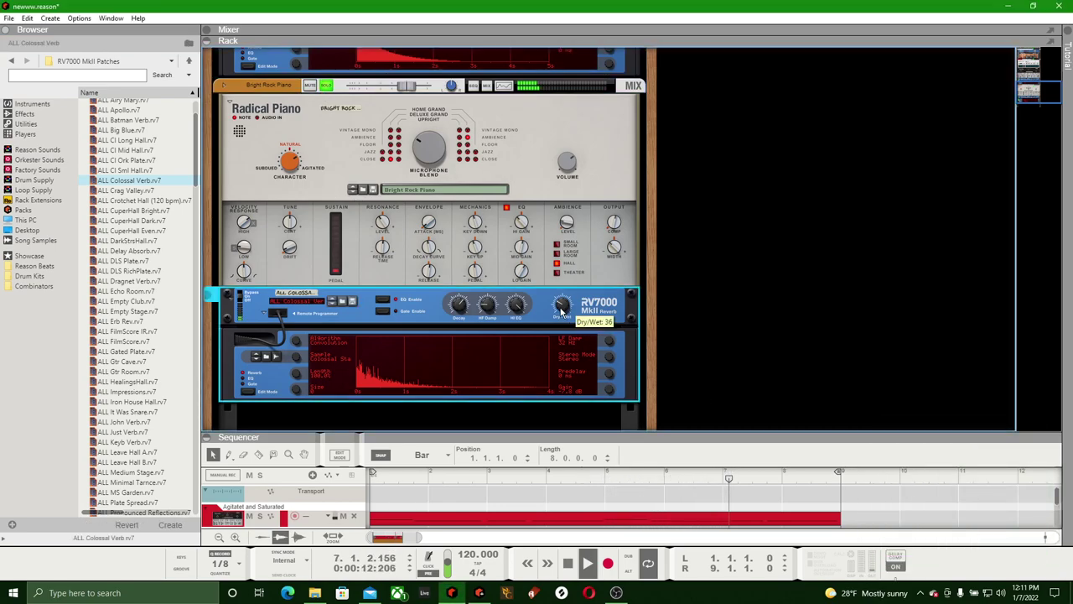
left_click_drag(561, 314, 562, 313)
left_click(330, 92)
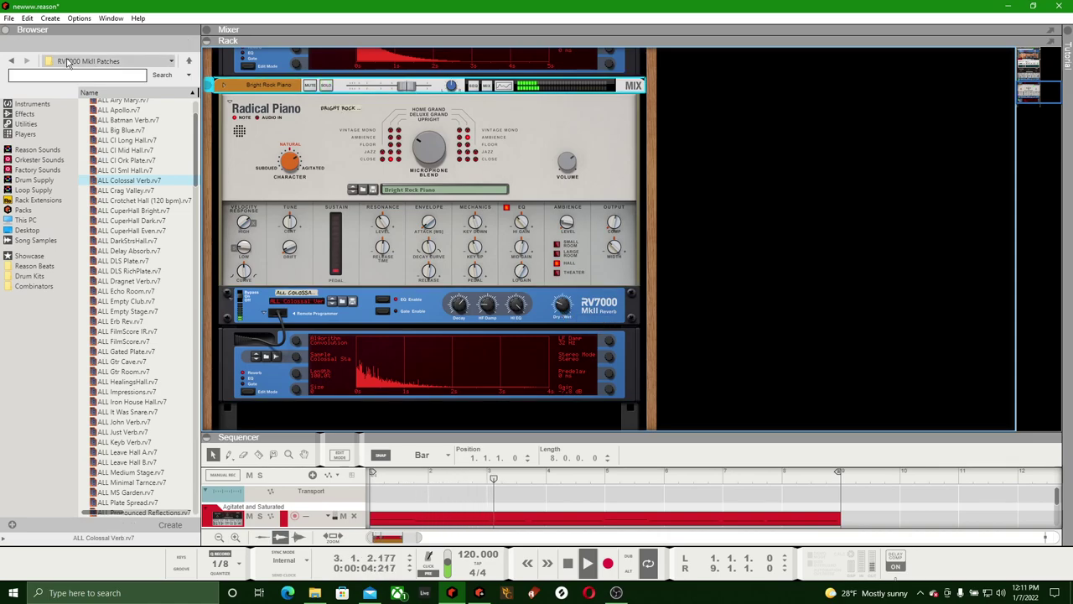
left_click(8, 18)
key("Escape")
Stop the loop, return to the song start, and save the song again
scroll(311, 311, "down", 2)
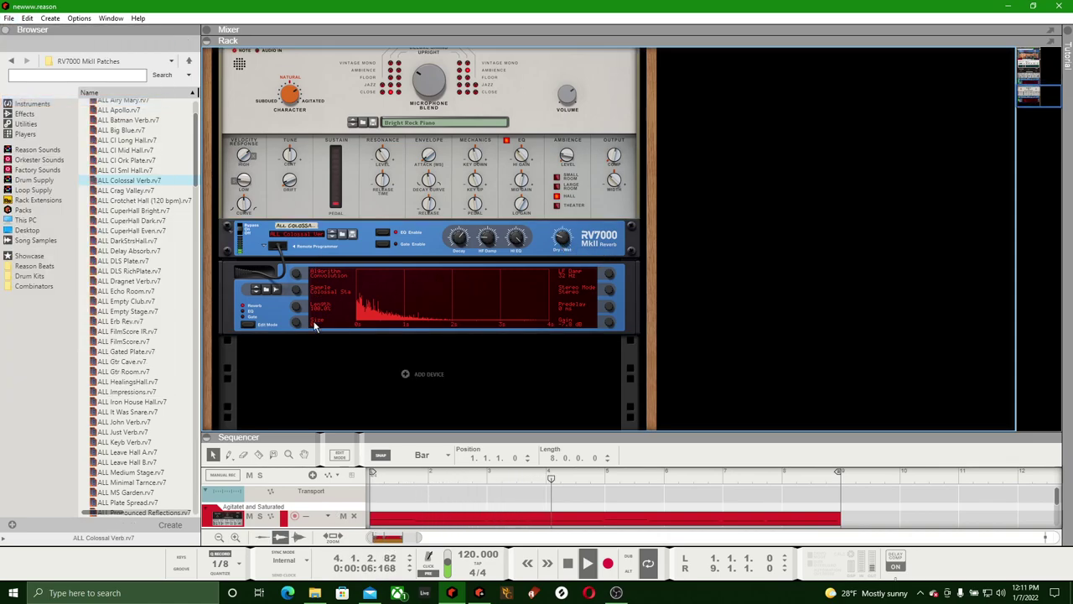
scroll(452, 342, "down", 1)
double_click(568, 563)
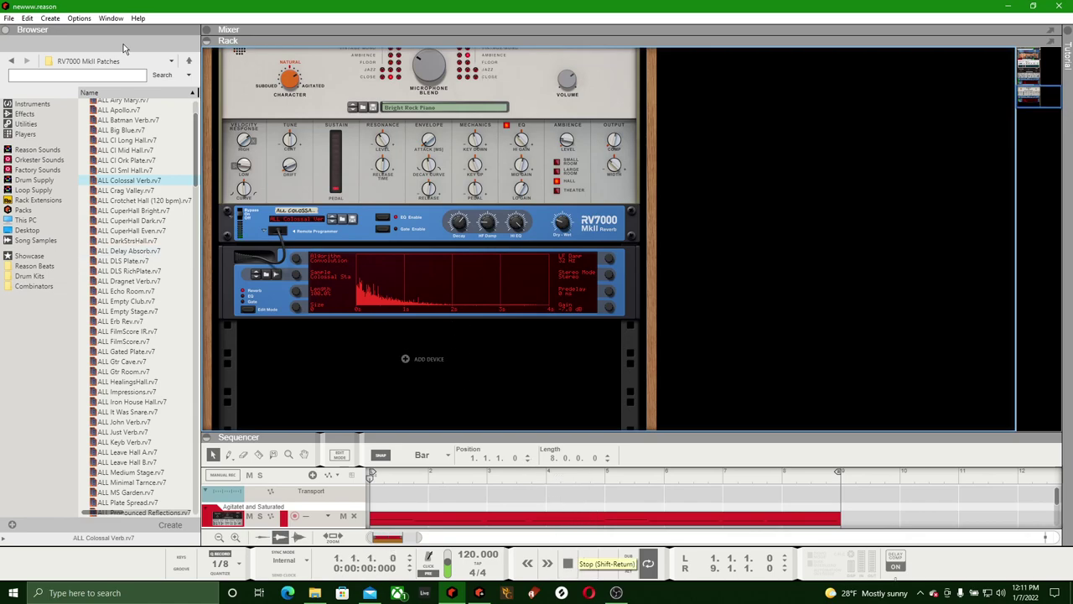
left_click(10, 18)
key("Escape")
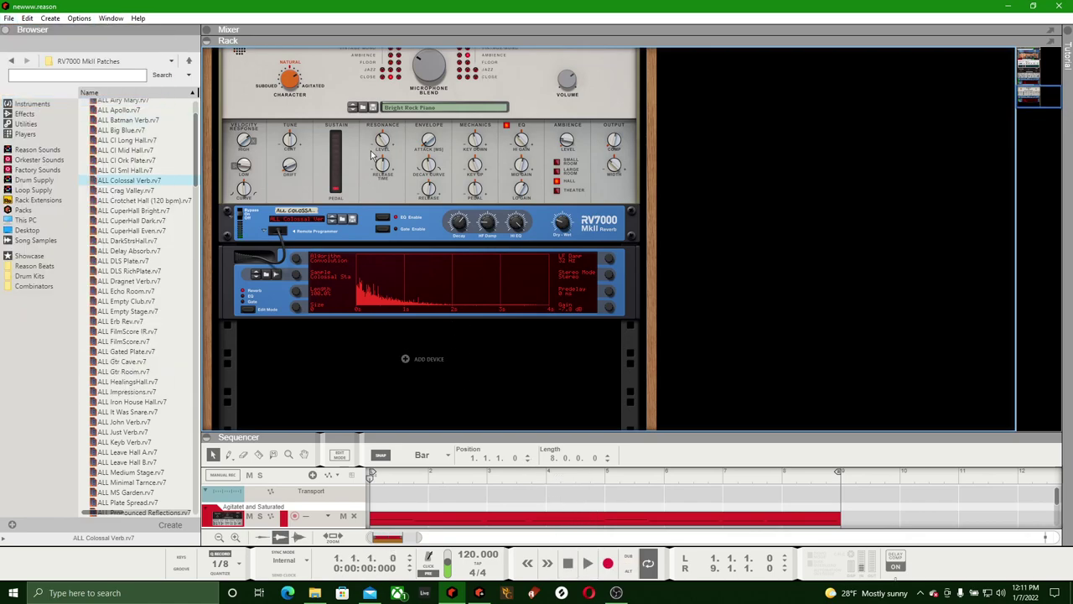
Expand the rack to full height by collapsing the sequencer, and review all devices down to the piano's reverb
scroll(374, 151, "up", 5)
scroll(375, 146, "up", 10)
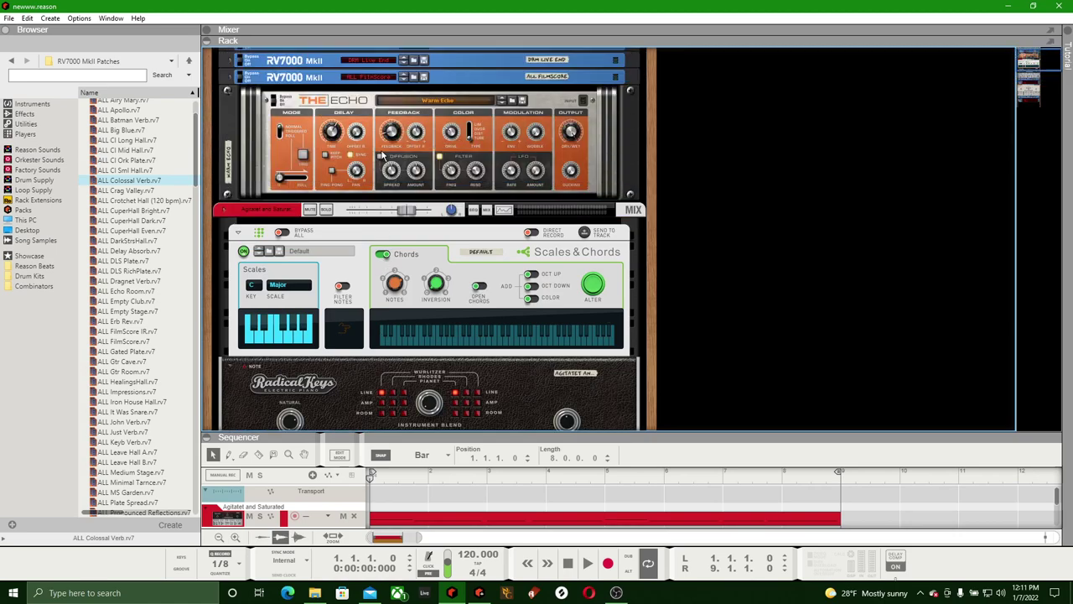
scroll(388, 145, "down", 10)
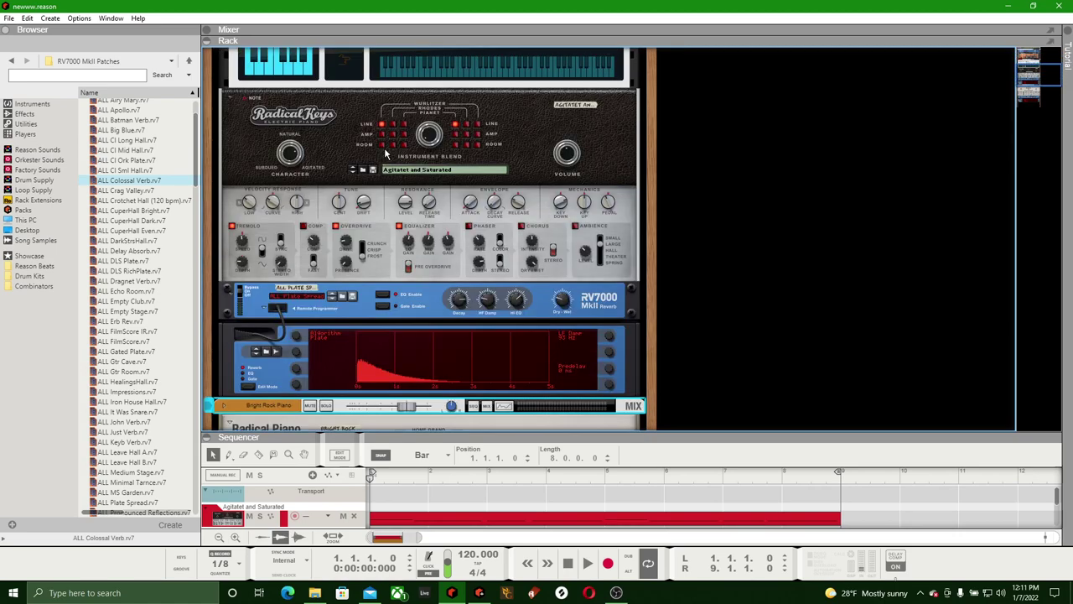
left_click_drag(417, 434, 417, 538)
scroll(335, 200, "down", 4)
scroll(335, 200, "up", 7)
scroll(335, 204, "up", 5)
scroll(348, 207, "down", 14)
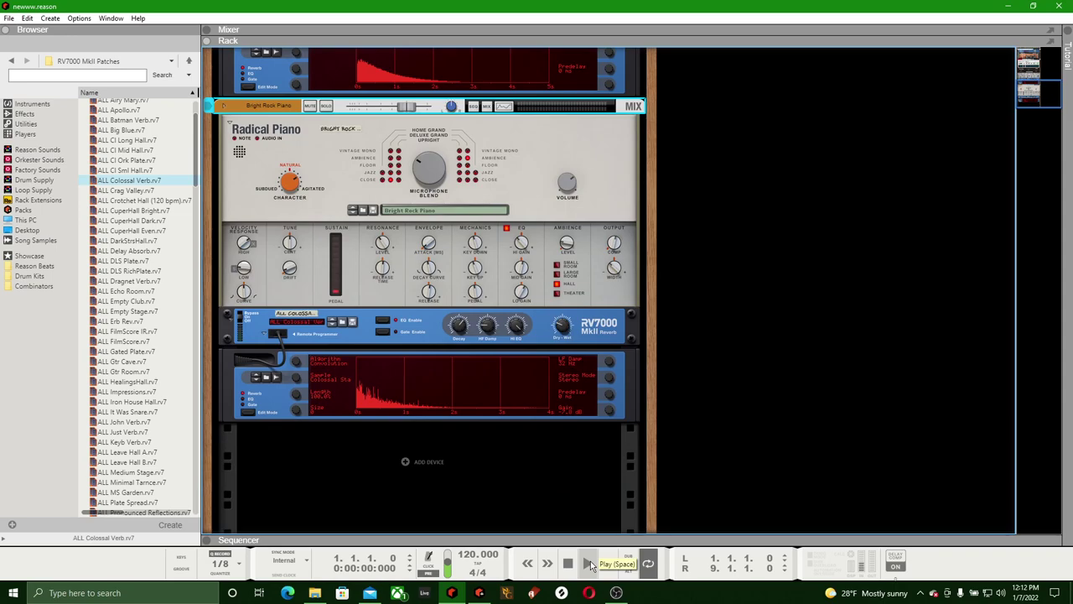
Play the layered loop, stop it back at the song start, and save the song
left_click(589, 563)
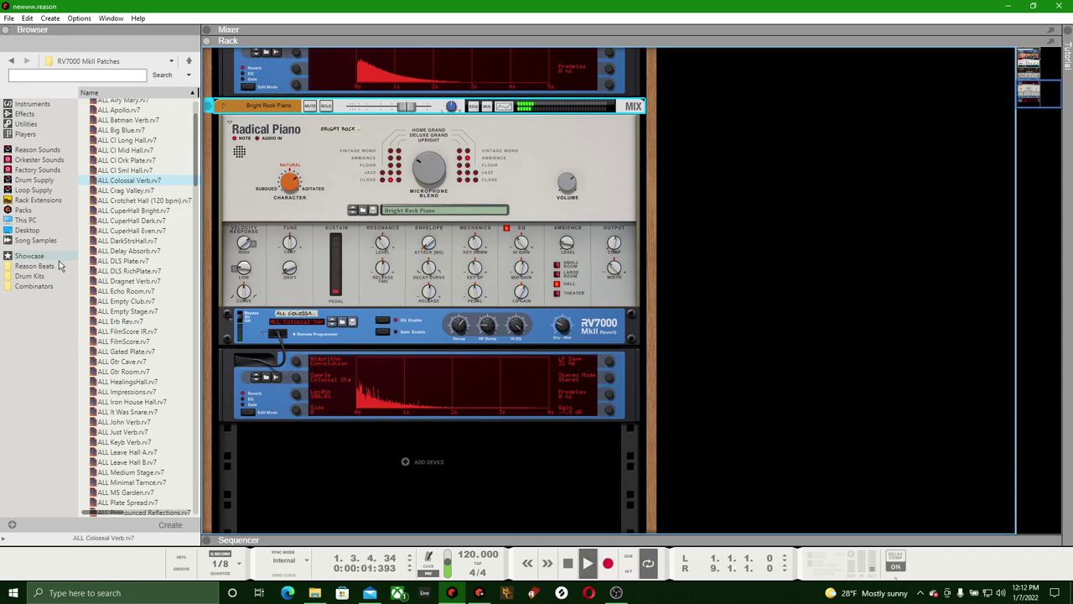
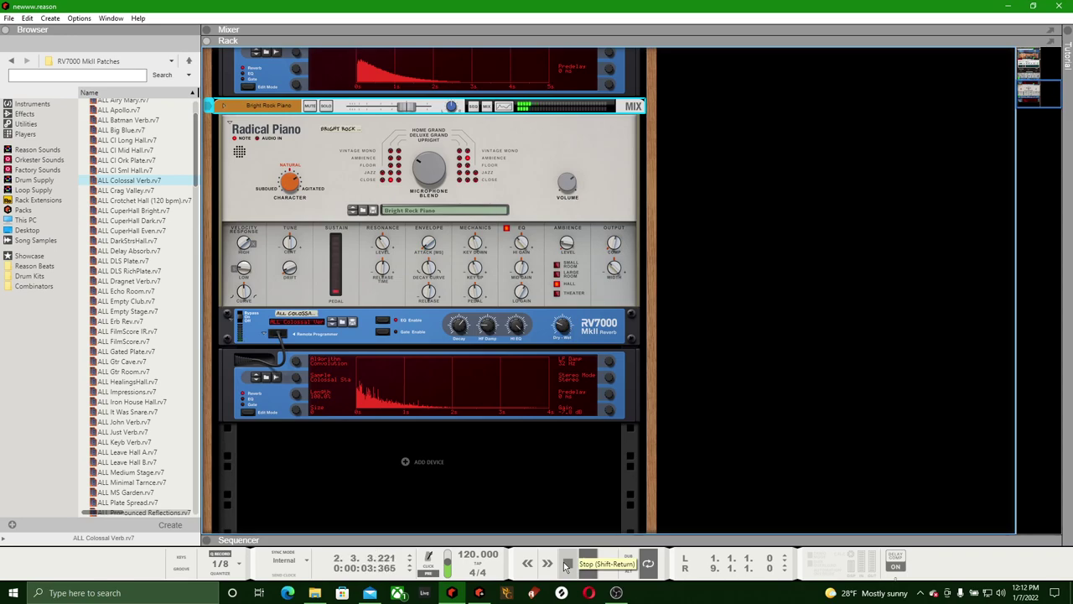
double_click(566, 567)
left_click(15, 17)
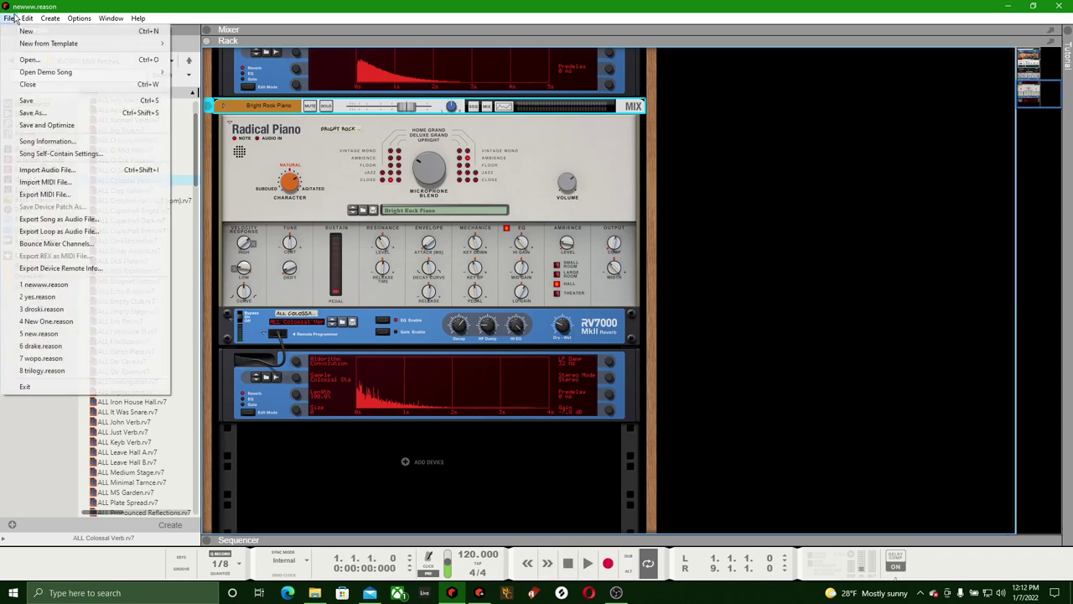
left_click(38, 98)
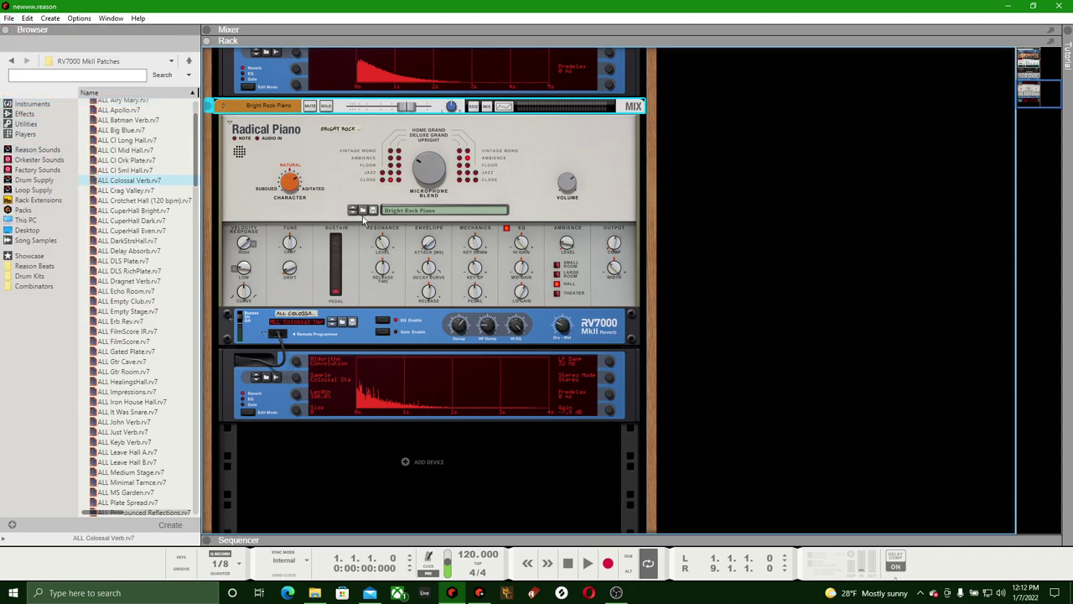
Fold the Radical Piano device in the rack and unfold it again
left_click(231, 124)
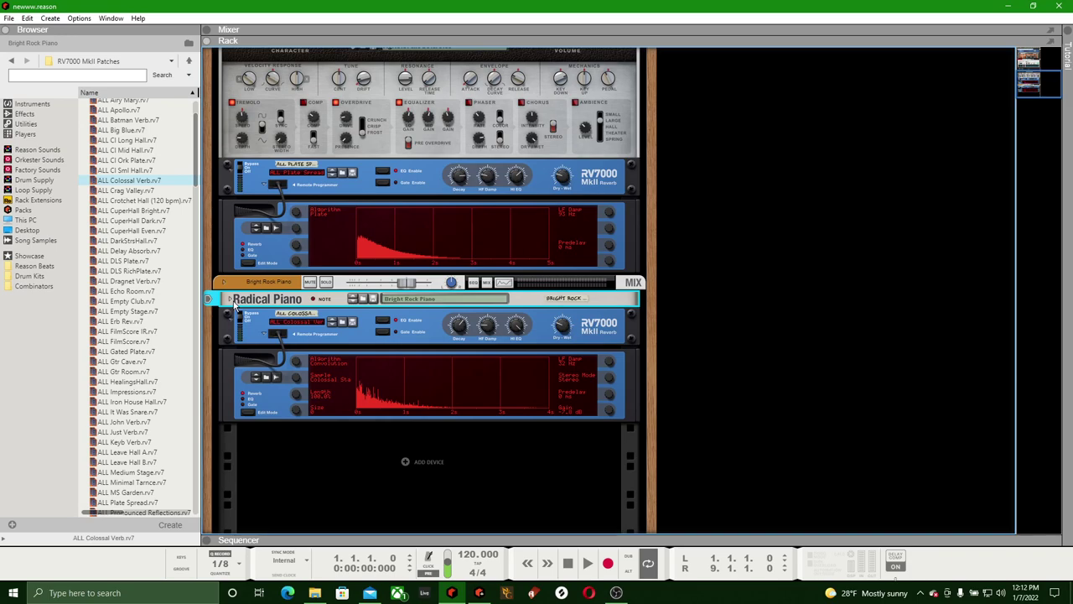
left_click(232, 298)
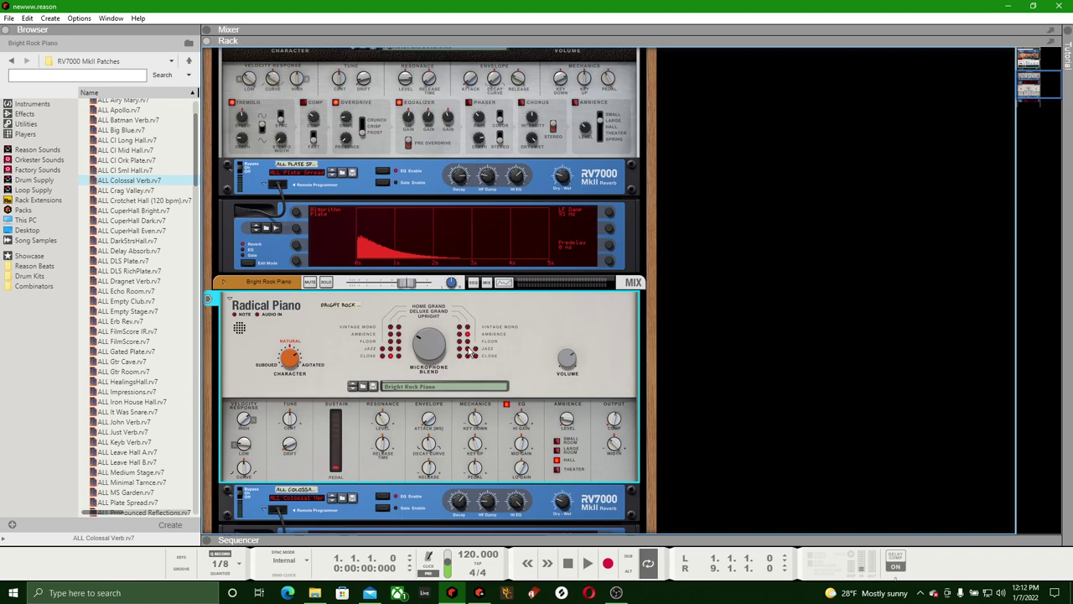
Add a Channel Dynamics effect from the built-in effects between the Radical Piano and its RV7000 reverb
scroll(301, 194, "down", 2)
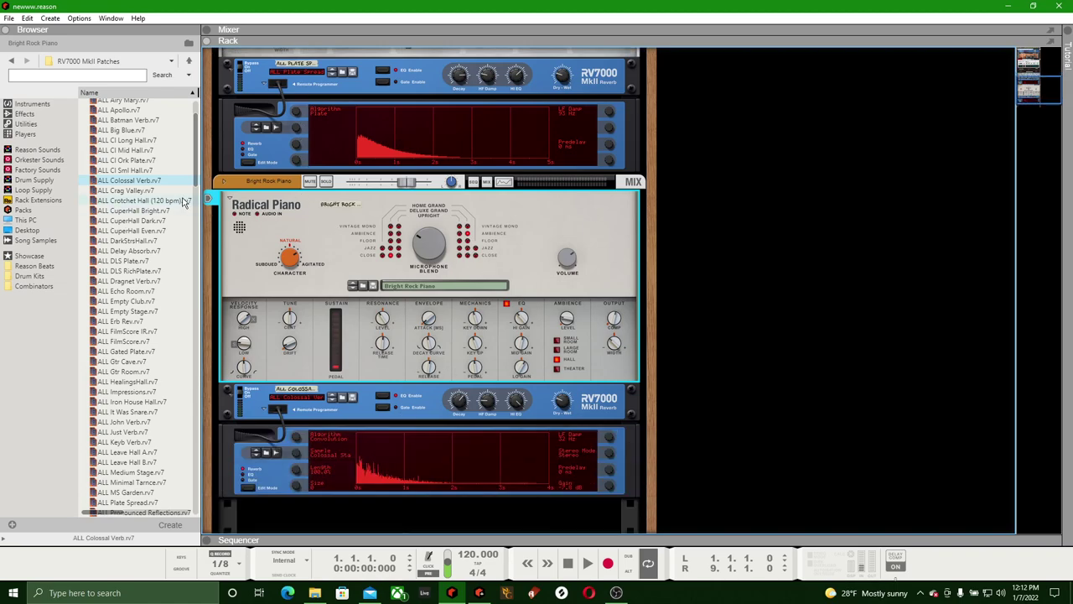
left_click(25, 113)
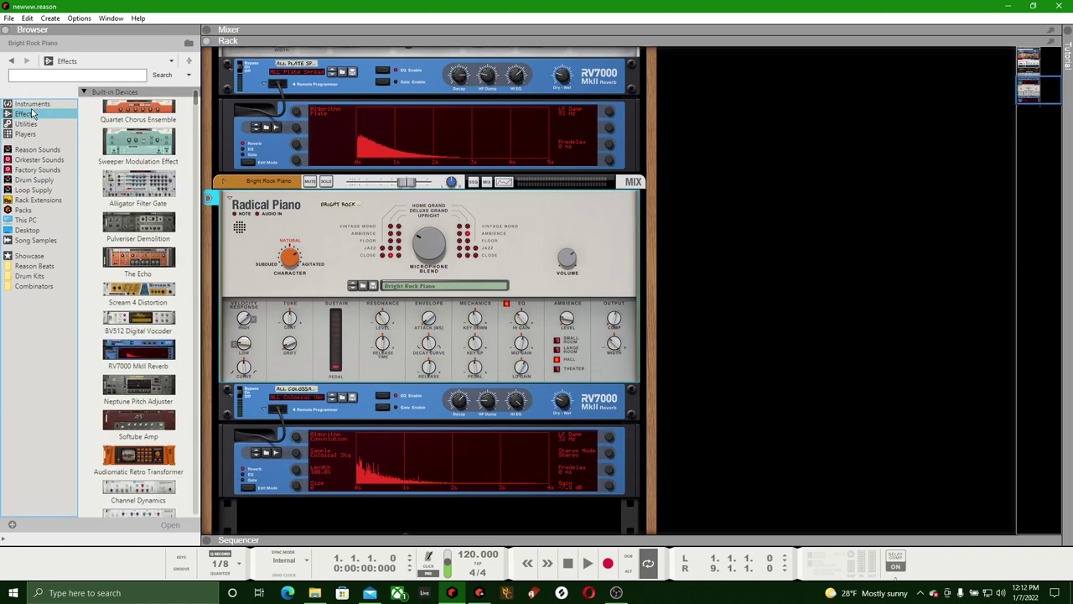
scroll(196, 118, "down", 10)
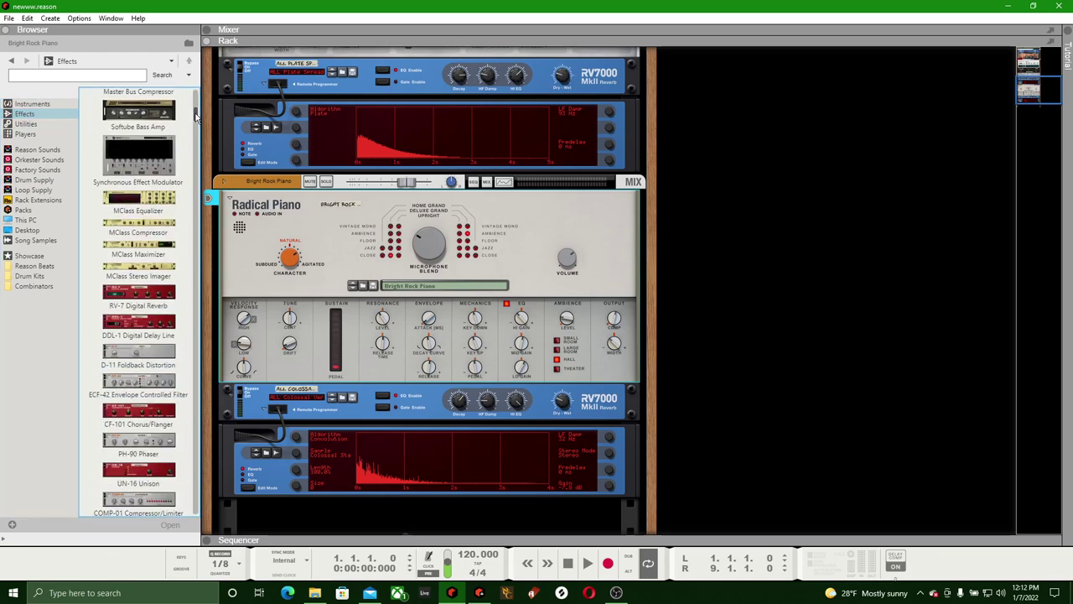
scroll(195, 117, "down", 10)
left_click_drag(196, 148, 323, 382)
While the loop plays, set the Channel Dynamics compressor to 9.56 dB input gain and -46.3 dB threshold, enable Peak and Fast, and raise the ratio
key("space")
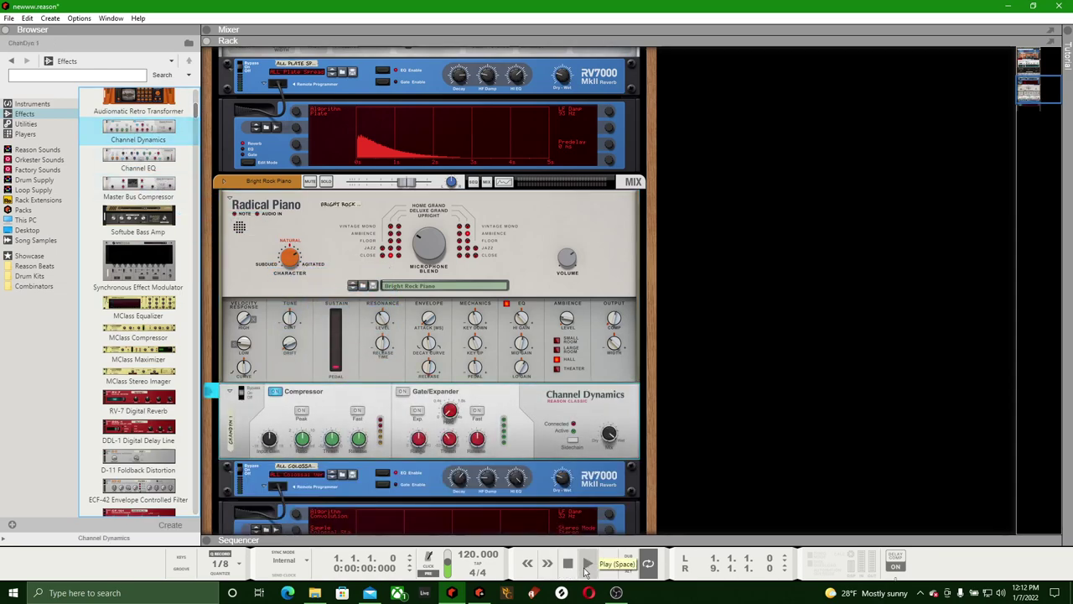
left_click_drag(272, 438, 271, 436)
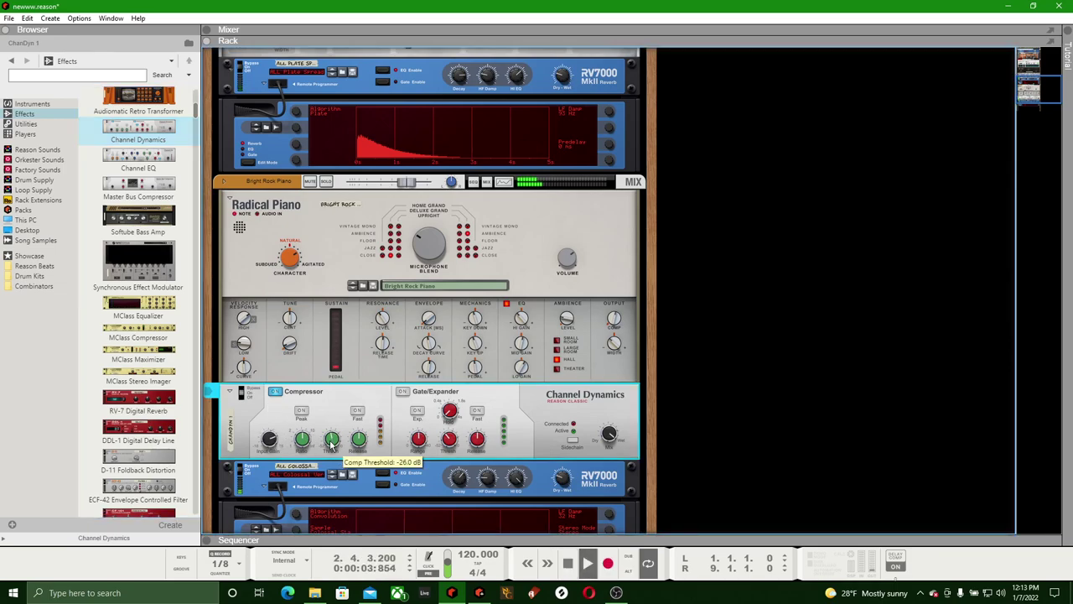
left_click_drag(333, 438, 332, 429)
left_click(301, 409)
left_click(357, 410)
left_click_drag(333, 445, 336, 463)
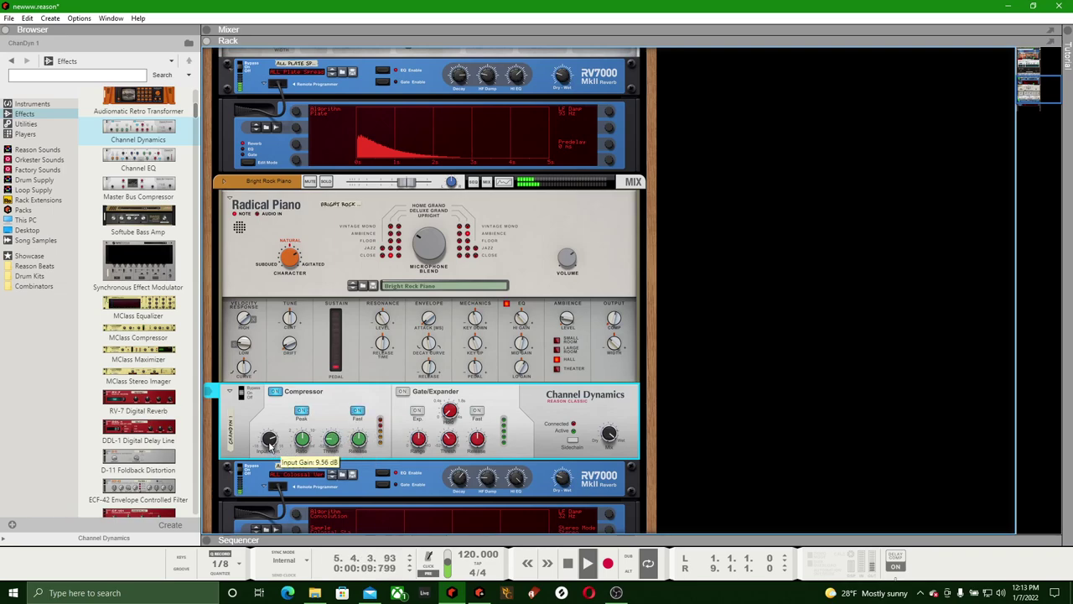
left_click_drag(307, 445, 307, 437)
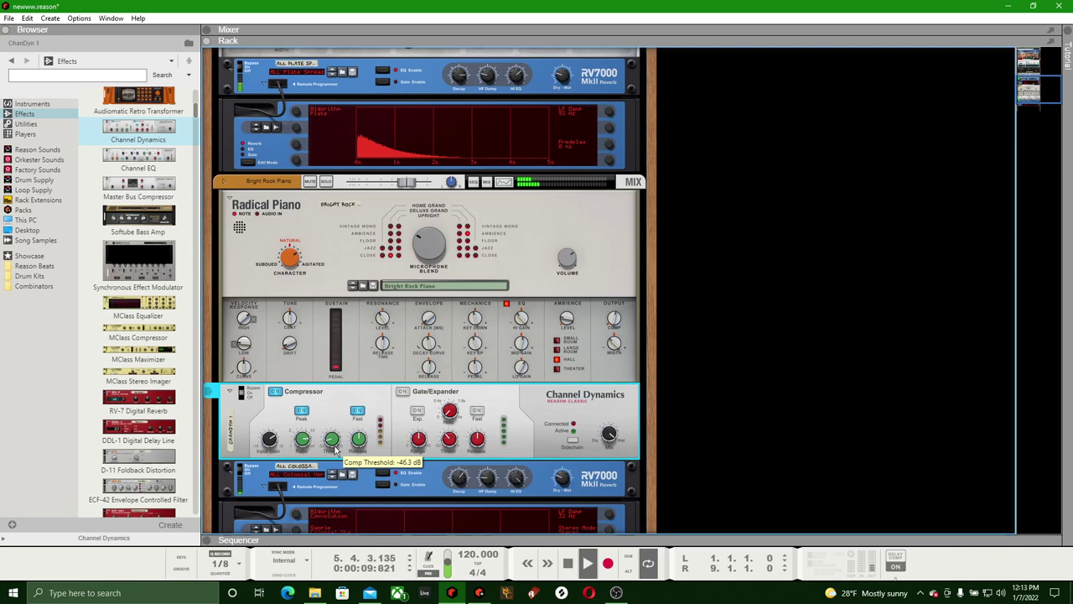
Lower the Bright Rock Piano mix level to -2.69 dB, and save the song with playback returned to the start
left_click_drag(402, 190, 396, 191)
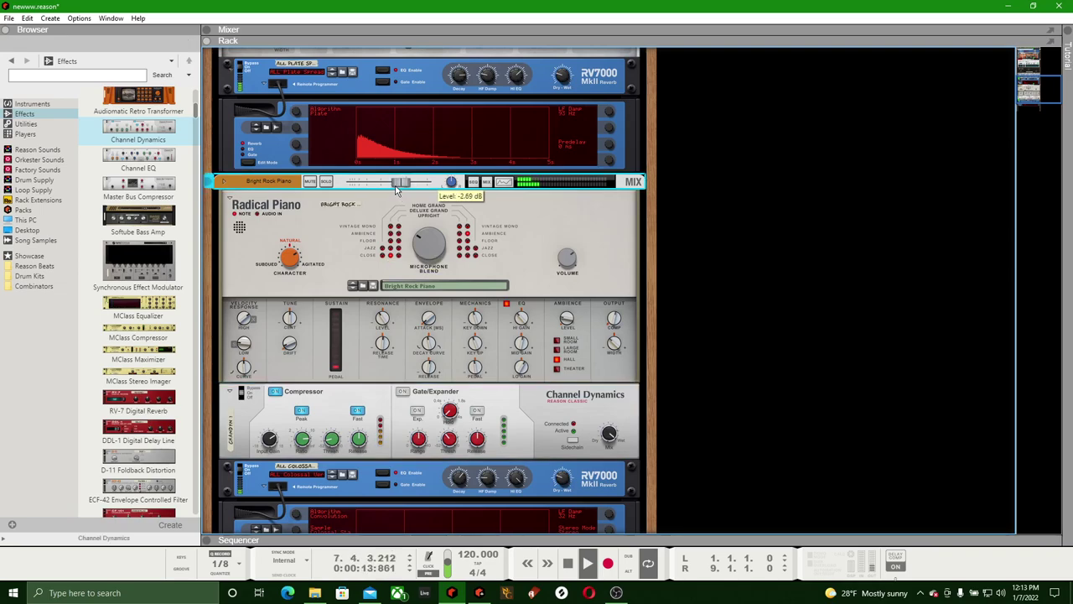
left_click(8, 18)
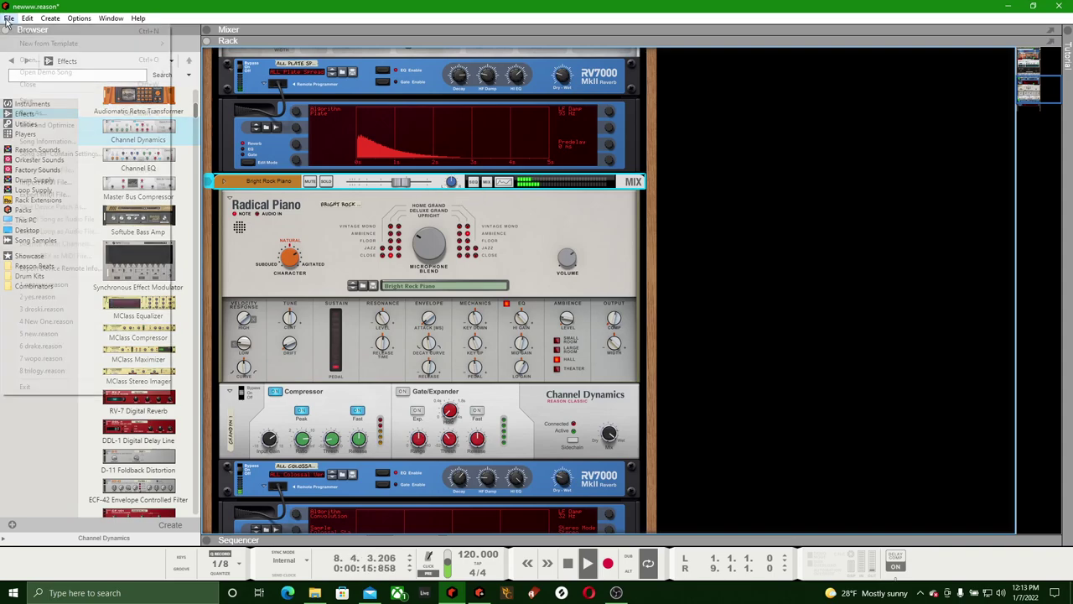
left_click(52, 102)
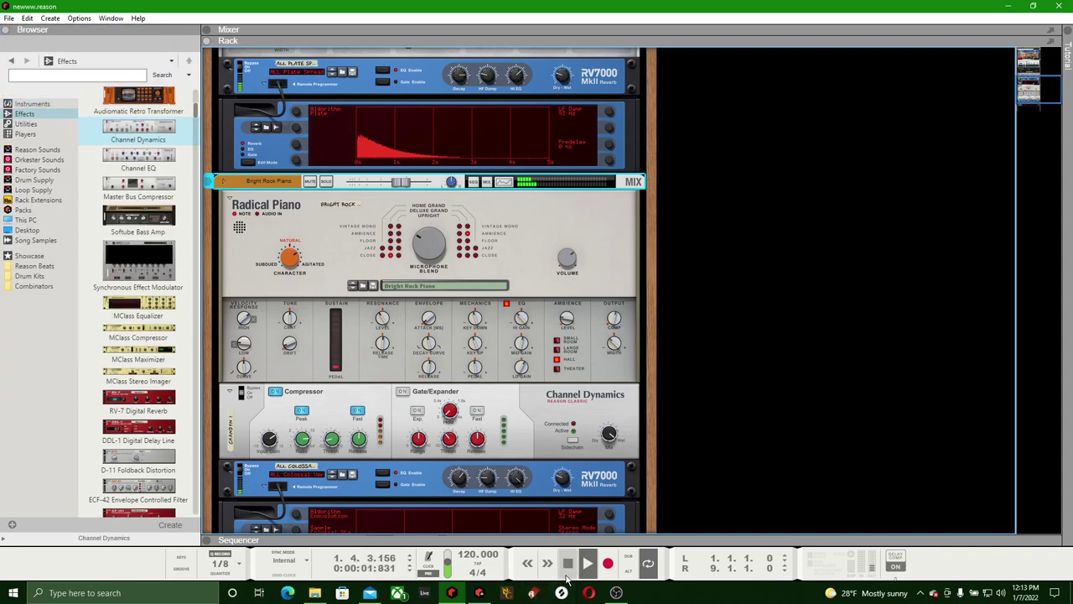
left_click(567, 564)
left_click(567, 563)
scroll(433, 362, "down", 3)
scroll(433, 362, "down", 2)
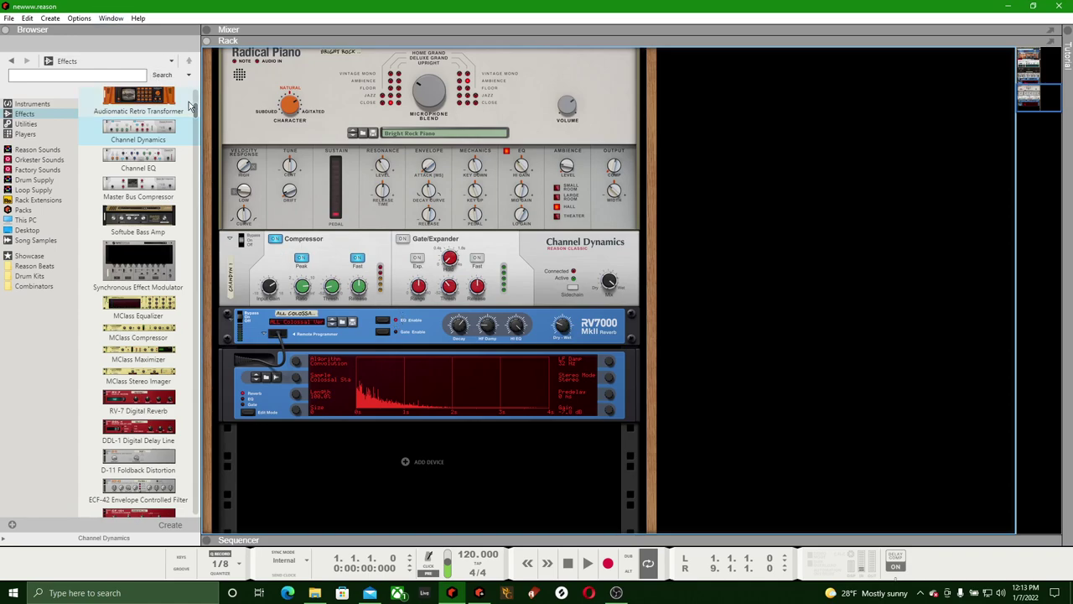
scroll(193, 101, "up", 5)
left_click_drag(201, 97, 200, 107)
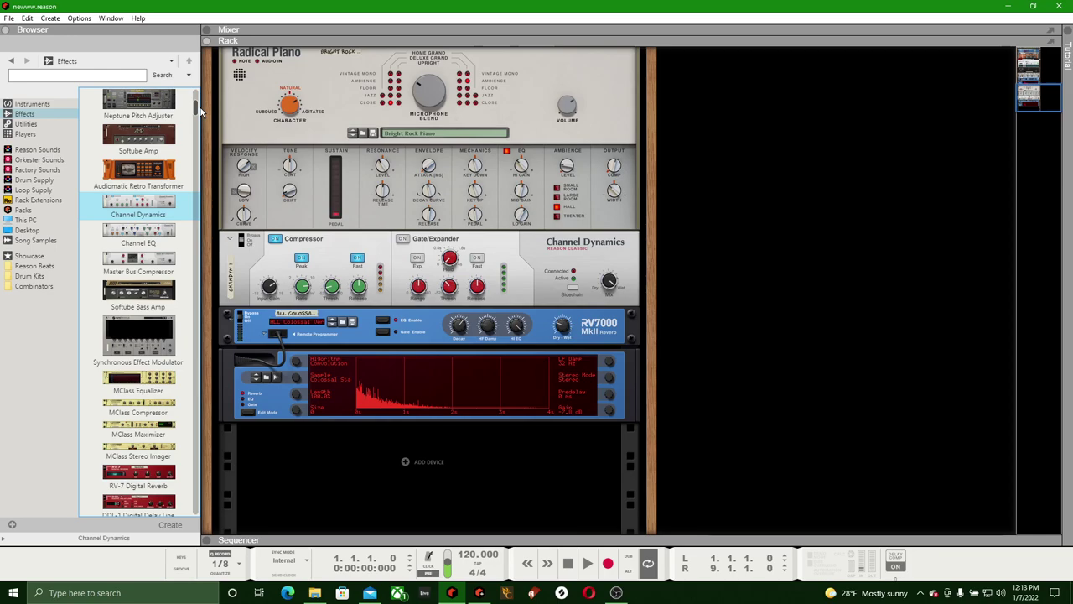
left_click_drag(201, 107, 198, 116)
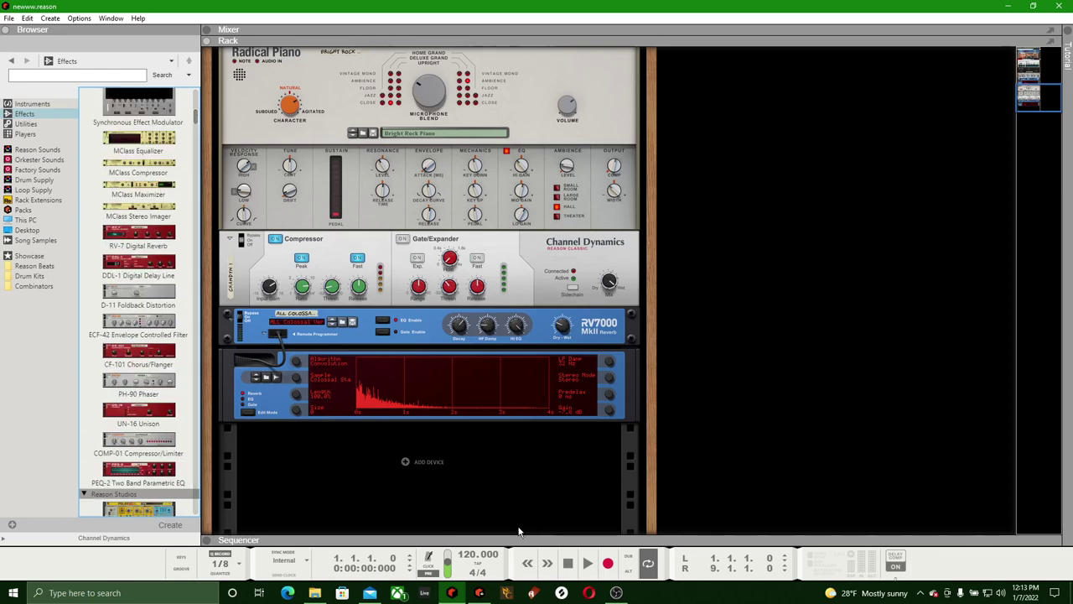
During loop playback, set the Dry/Wet of the piano's Colossal Verb reverb to 40 and save the song, returning to the start
left_click(587, 564)
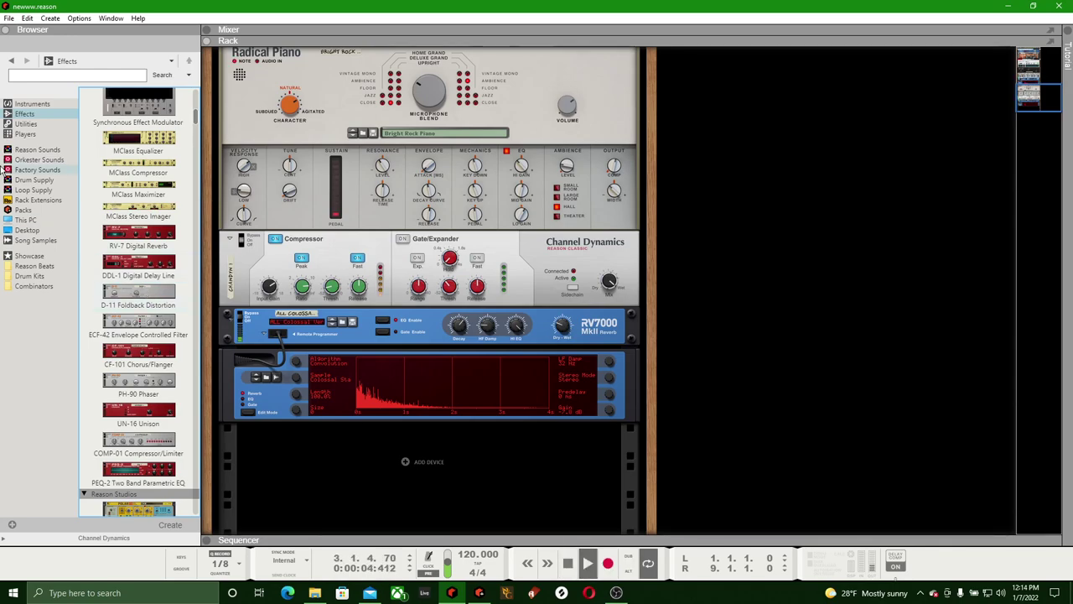
left_click(566, 331)
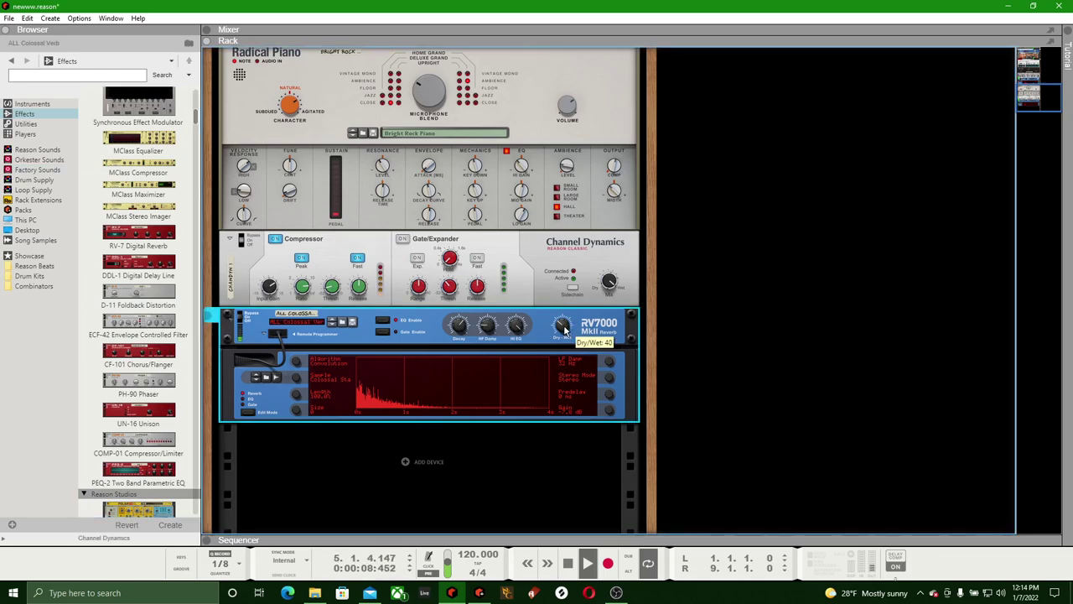
left_click(10, 17)
left_click(57, 102)
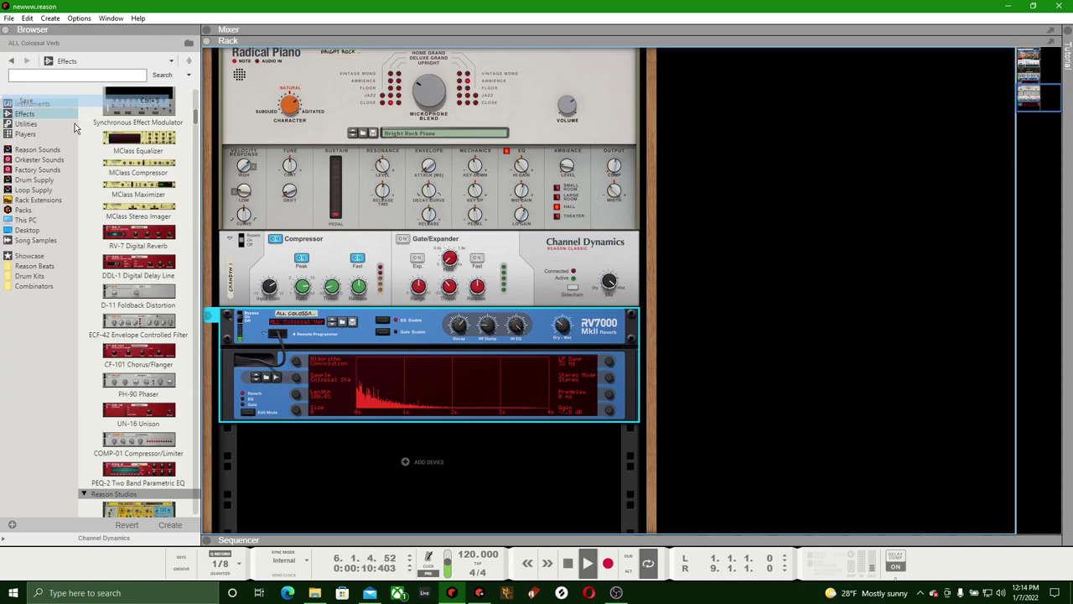
left_click(566, 563)
left_click(566, 563)
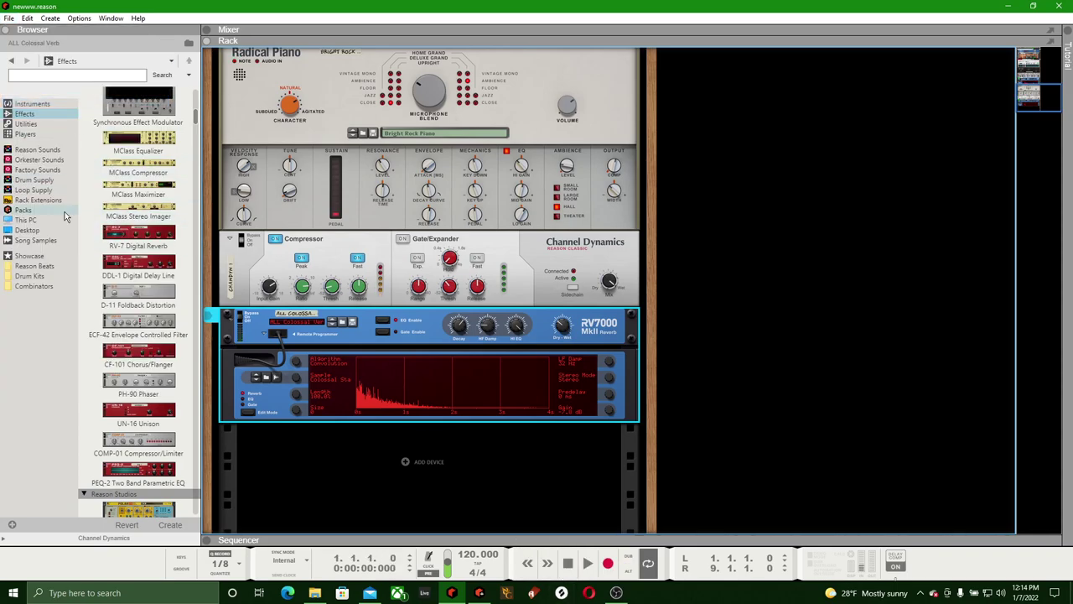
Add the Purity.64 instrument from the LUXONIX plugins below the last reverb in the rack
left_click(31, 104)
left_click_drag(200, 113, 198, 394)
left_click(140, 247)
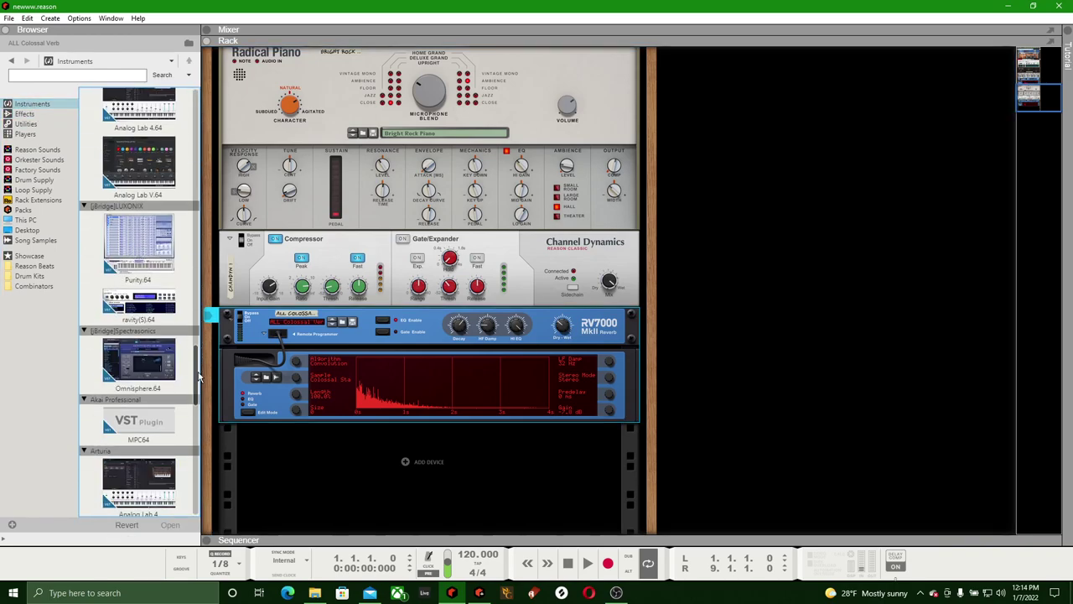
mouse_move(140, 247)
left_mouse_down()
mouse_move(311, 395)
mouse_move(418, 468)
left_mouse_up()
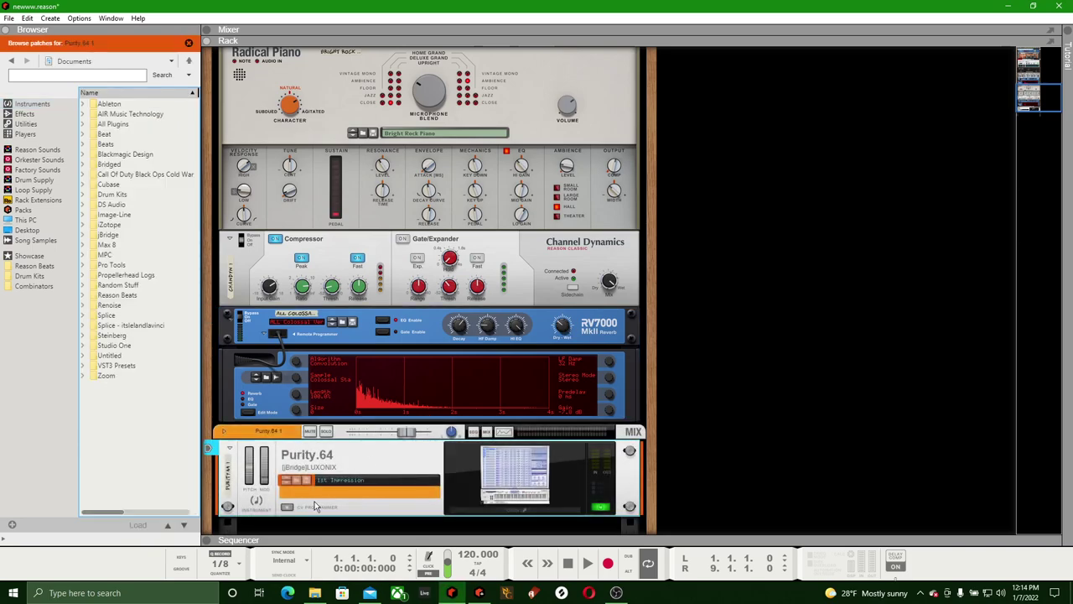
Open the Purity.64 interface, load the Elec Violia preset from Strings, and move the plugin window clear of its rack device
left_click(515, 509)
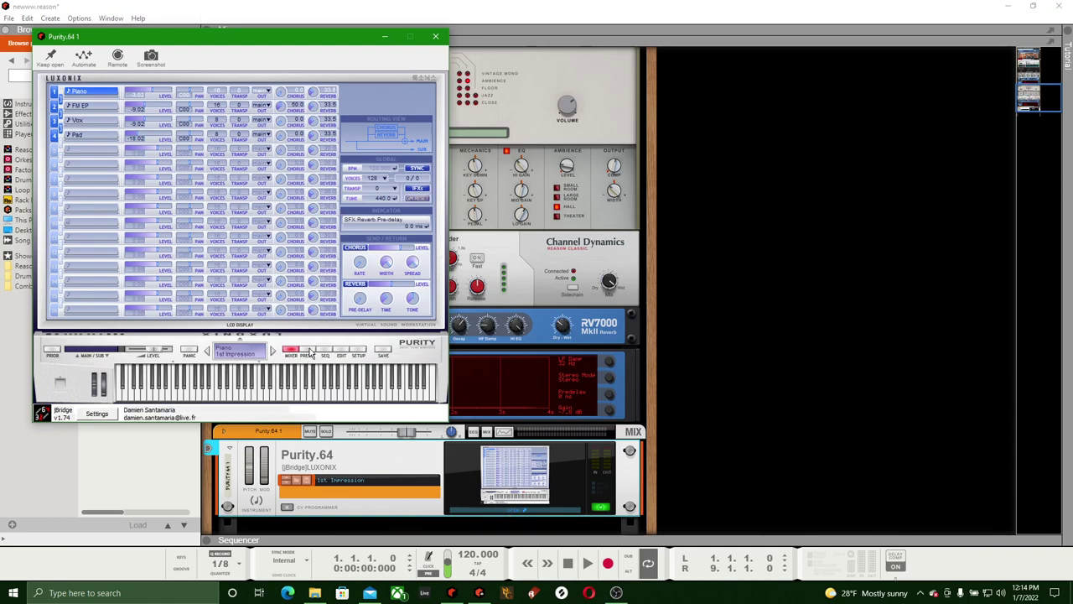
left_click(314, 351)
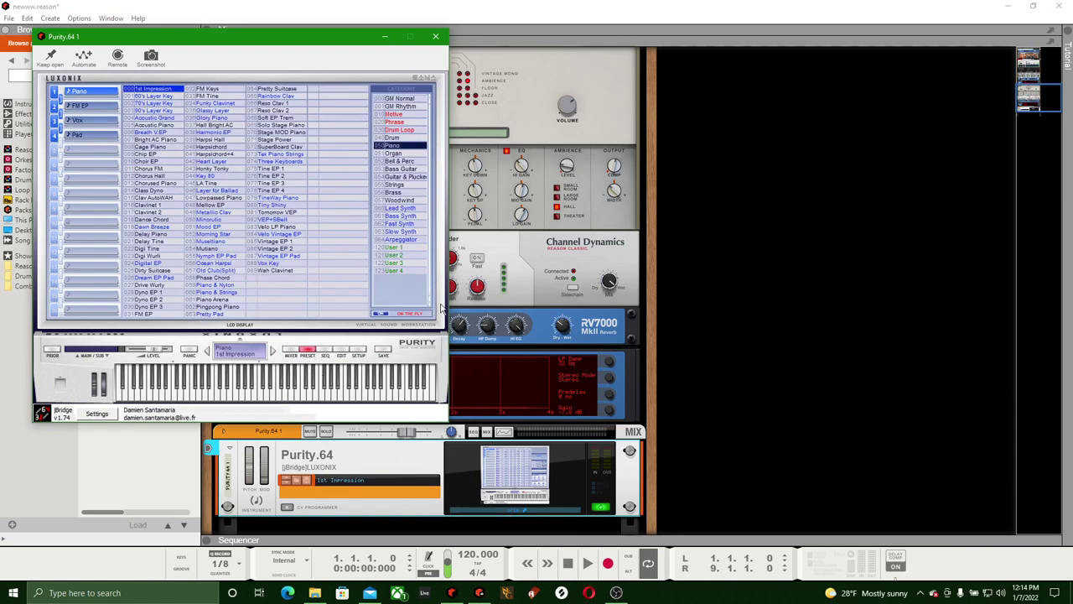
left_click(400, 185)
left_click(149, 139)
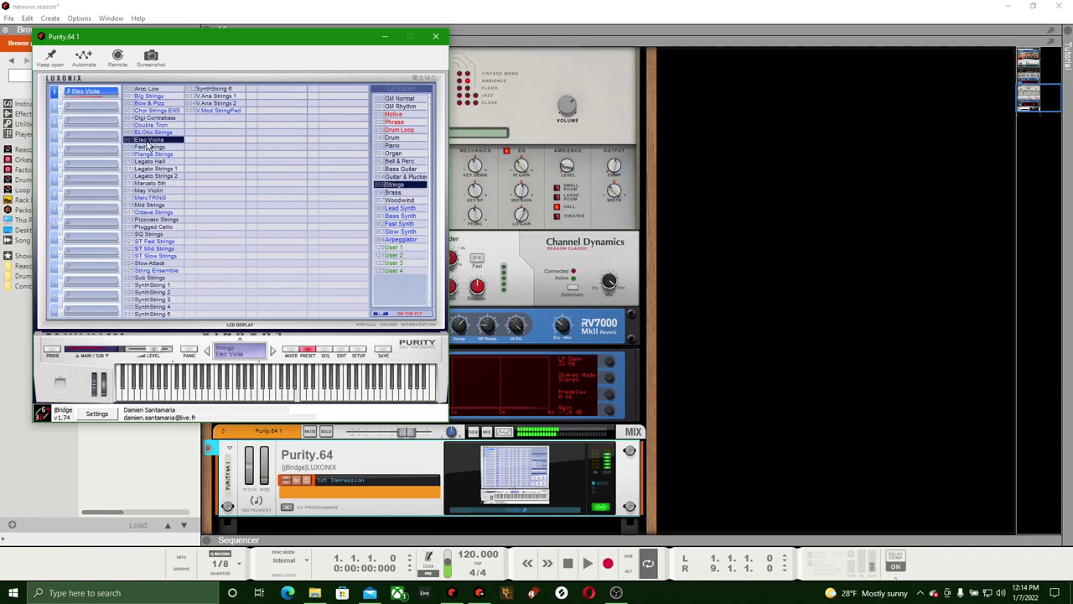
left_click_drag(247, 36, 745, 97)
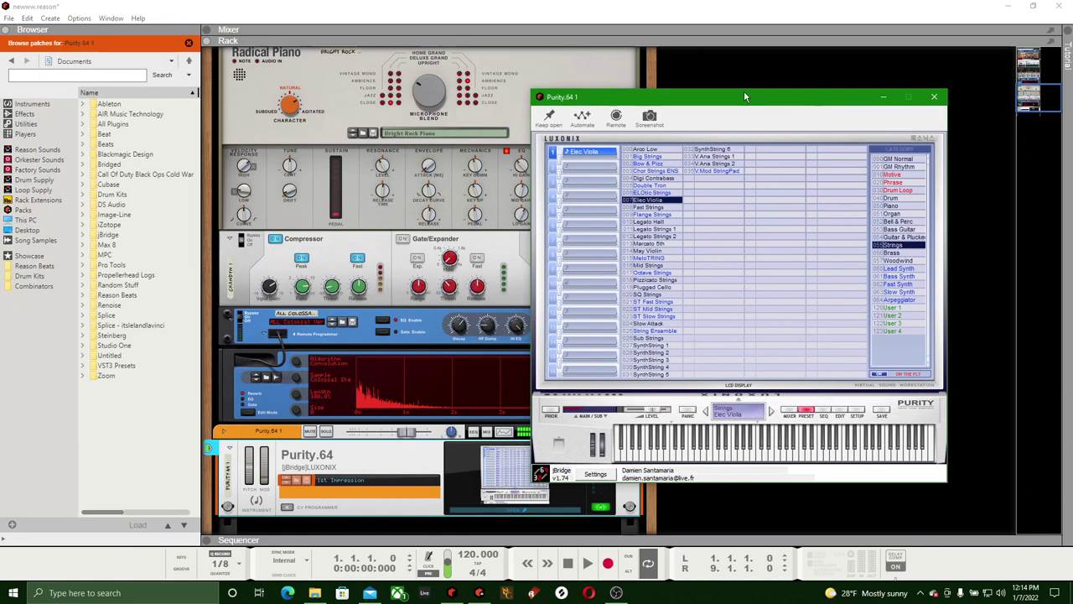
Lower the Purity.64 mix level, and audition Plugged Cello before loading Flute Vib from the Woodwind category
left_click_drag(392, 440, 366, 440)
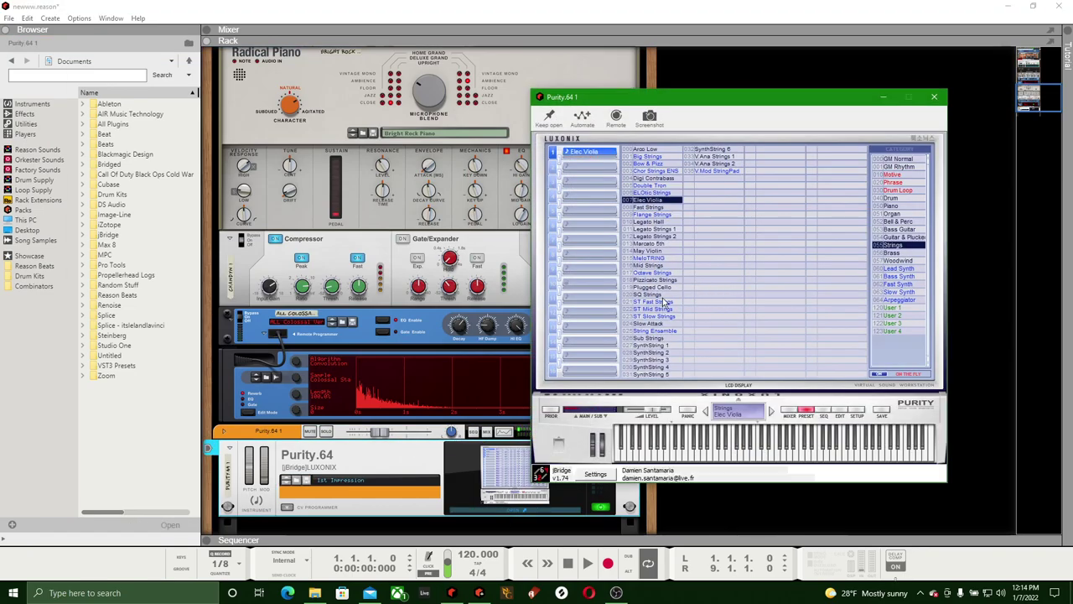
left_click(660, 288)
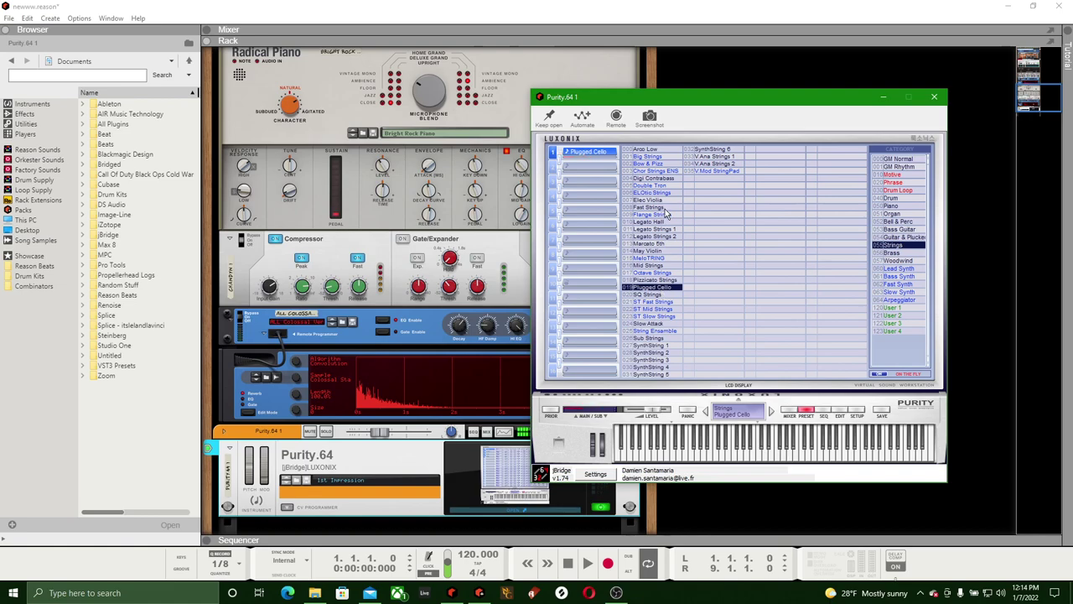
left_click(896, 261)
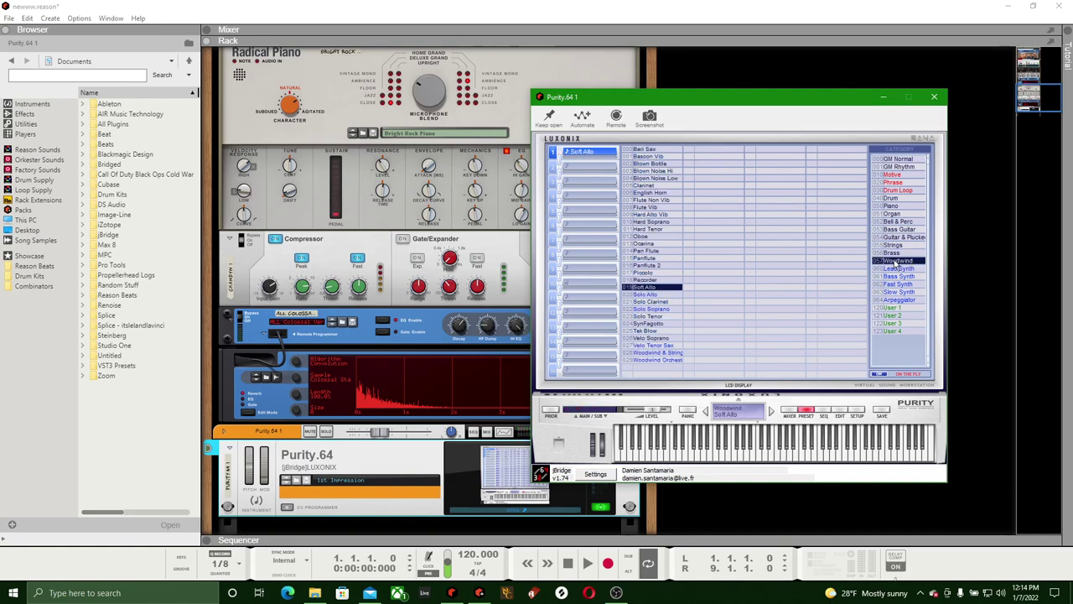
left_click(654, 207)
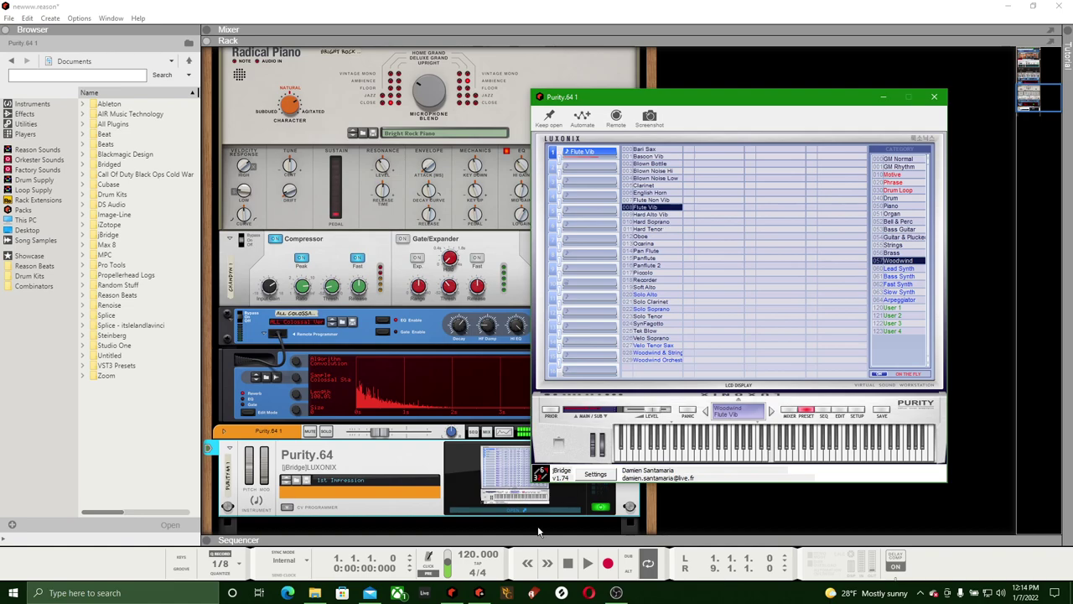
Dismiss the mail notification and clear the Purity.64 and Reason+ Companion windows off the rack while the loop plays
left_click(587, 564)
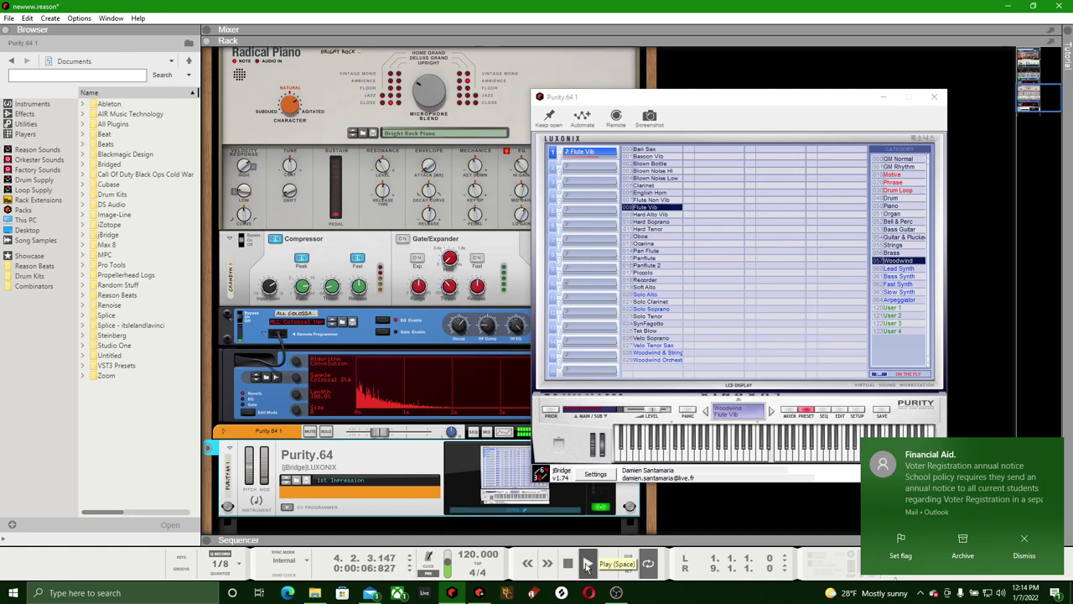
left_click(1028, 559)
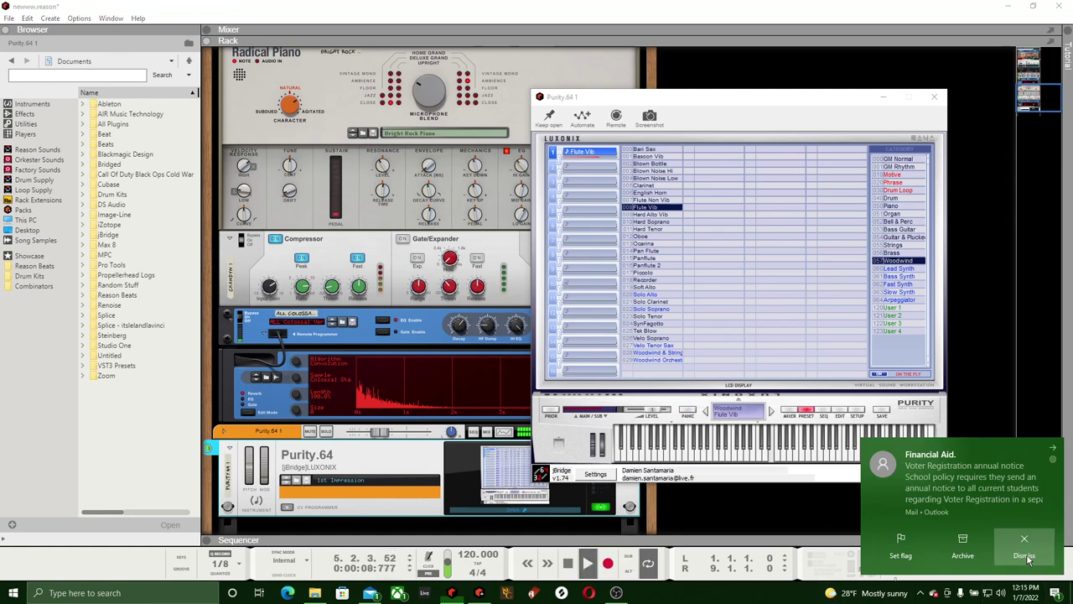
left_click_drag(763, 104, 727, 104)
left_click(899, 95)
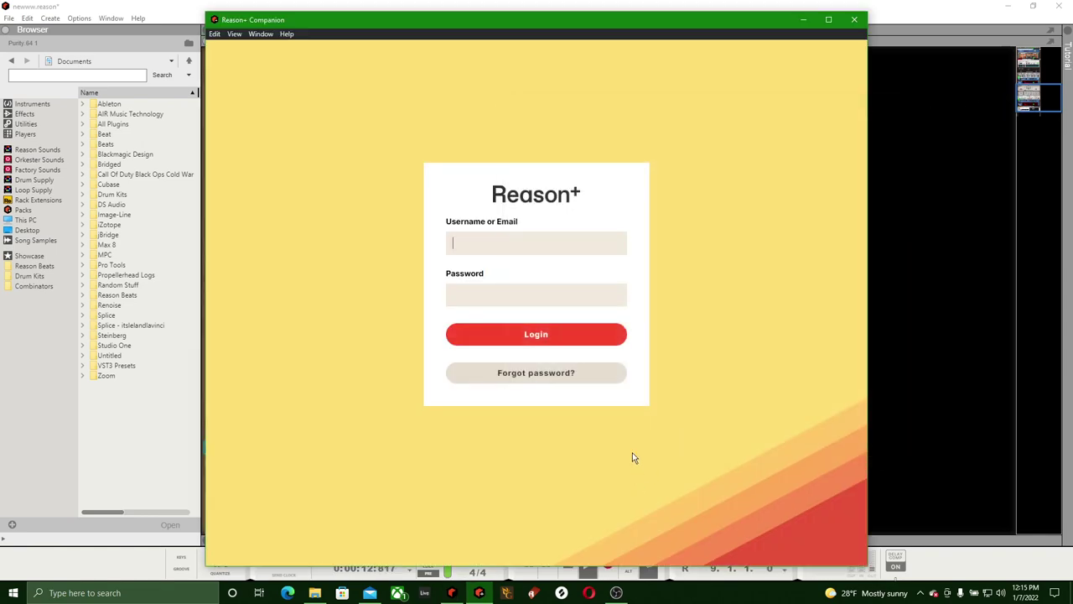
left_click(803, 19)
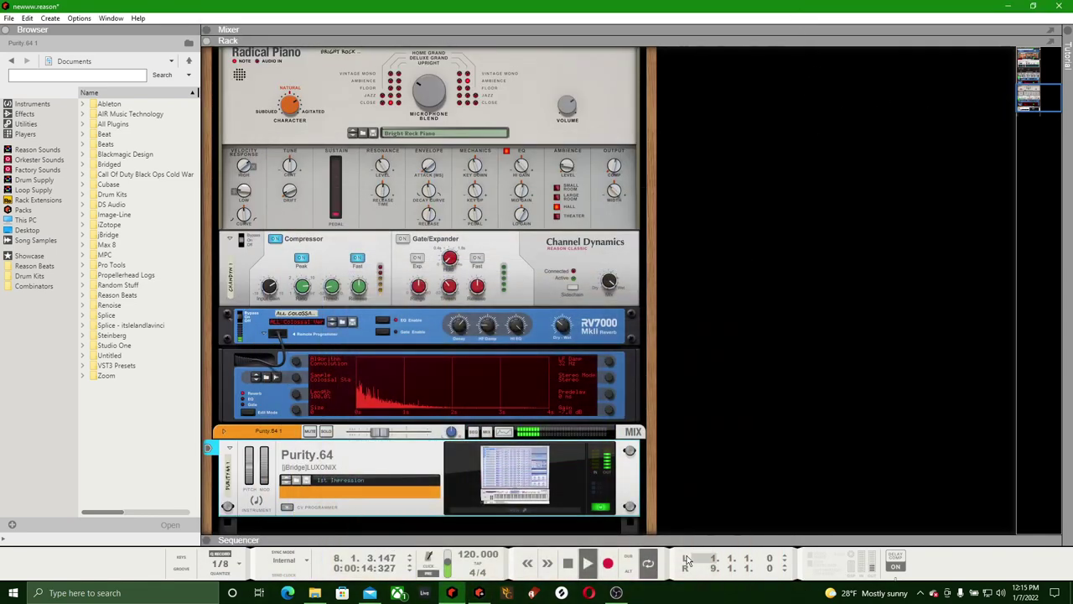
Expand the sequencer below the rack, and replay the loop from the song start with the Purity.64 track armed
left_click(631, 540)
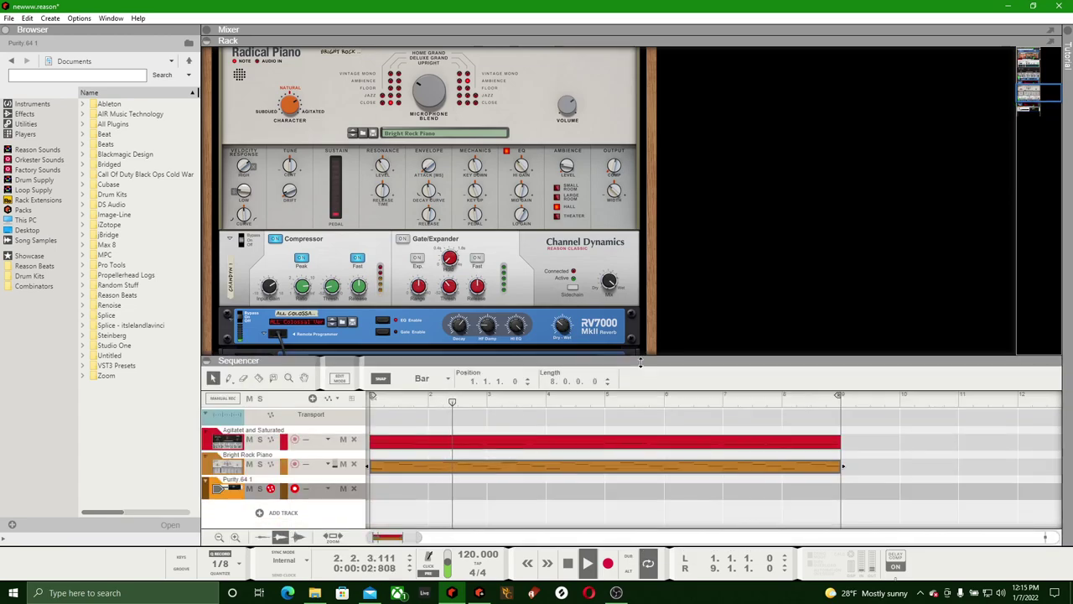
double_click(573, 557)
left_click(589, 562)
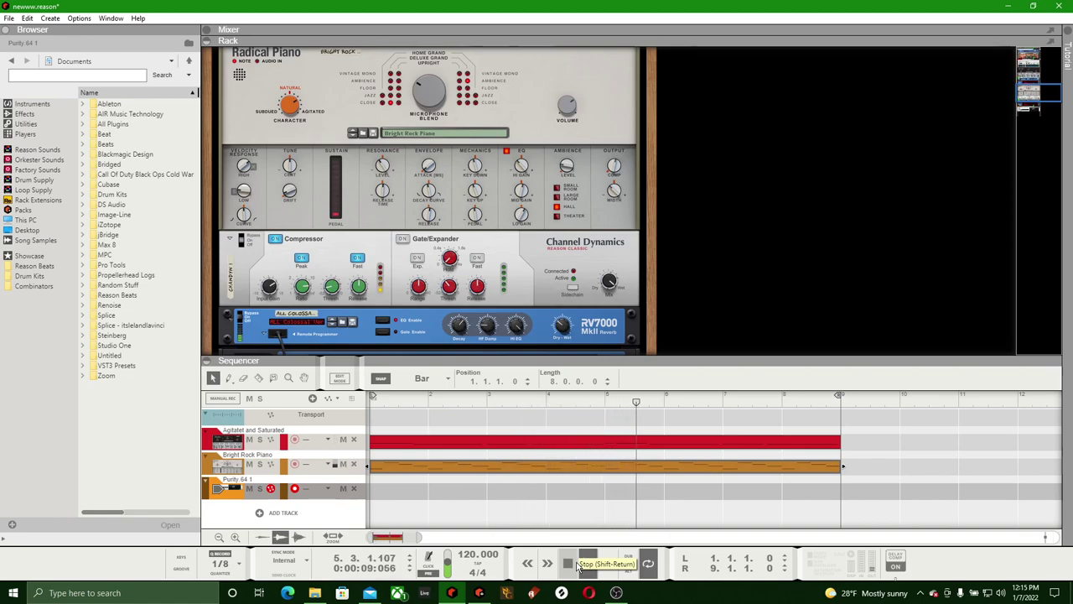
double_click(570, 565)
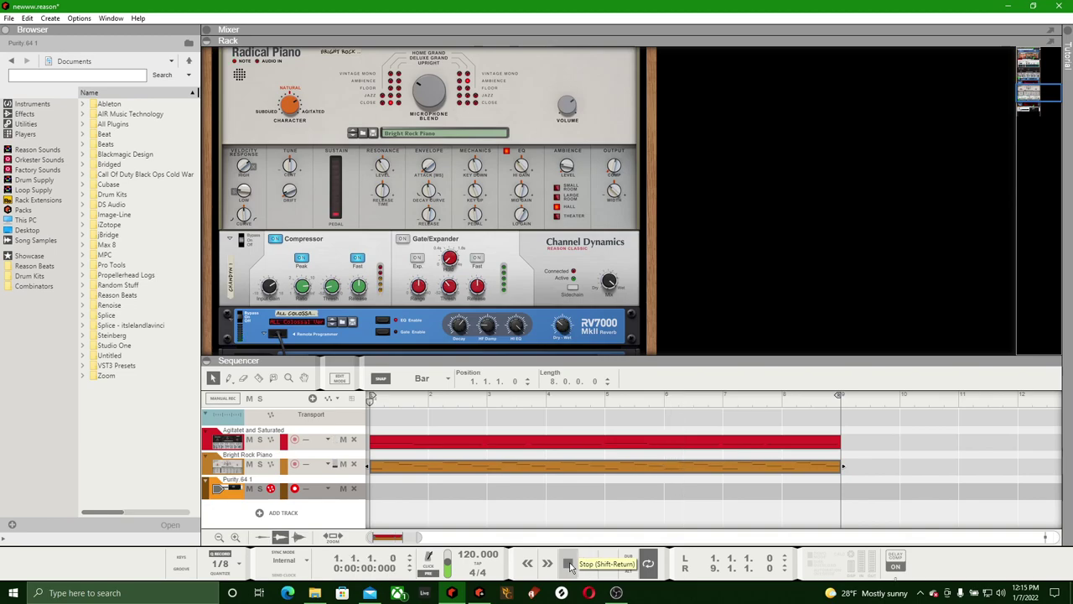
left_click(587, 564)
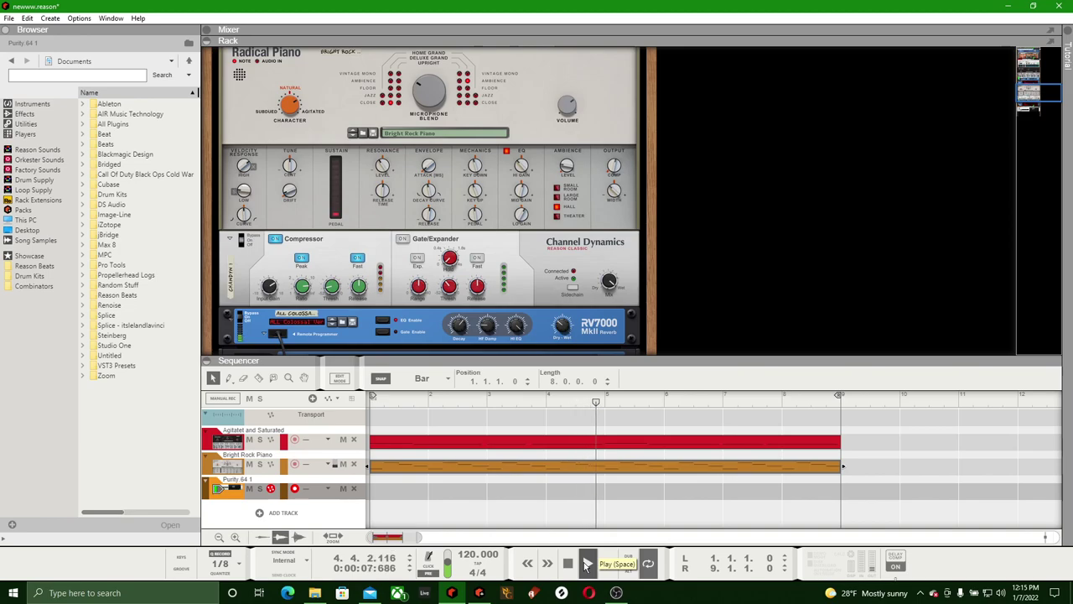
Stop playback, return to the song start, expand the sequencer over most of the rack, and save the song
double_click(566, 570)
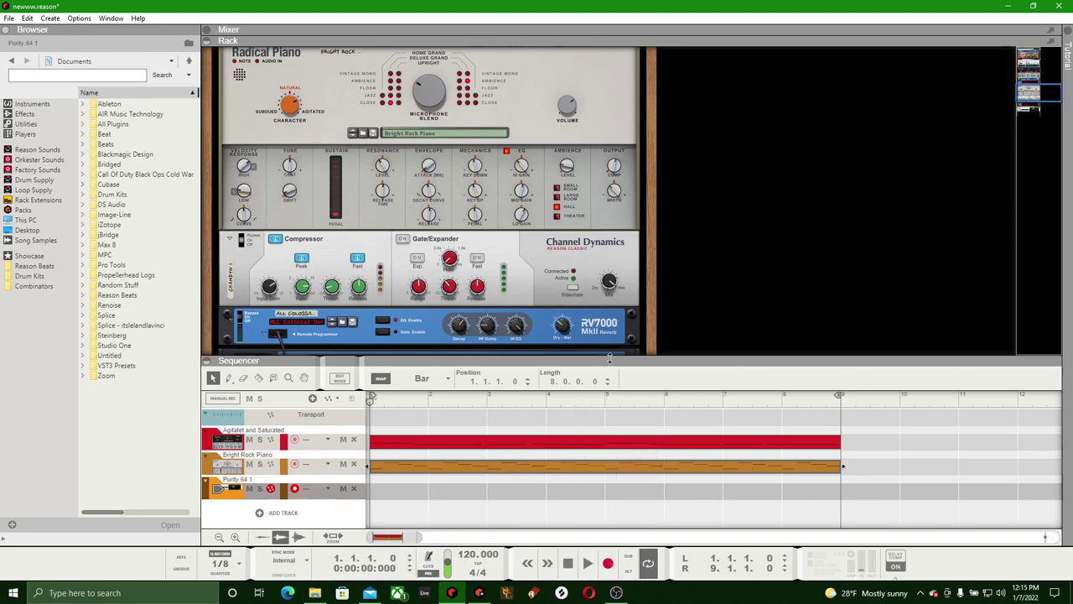
left_click_drag(609, 358, 560, 102)
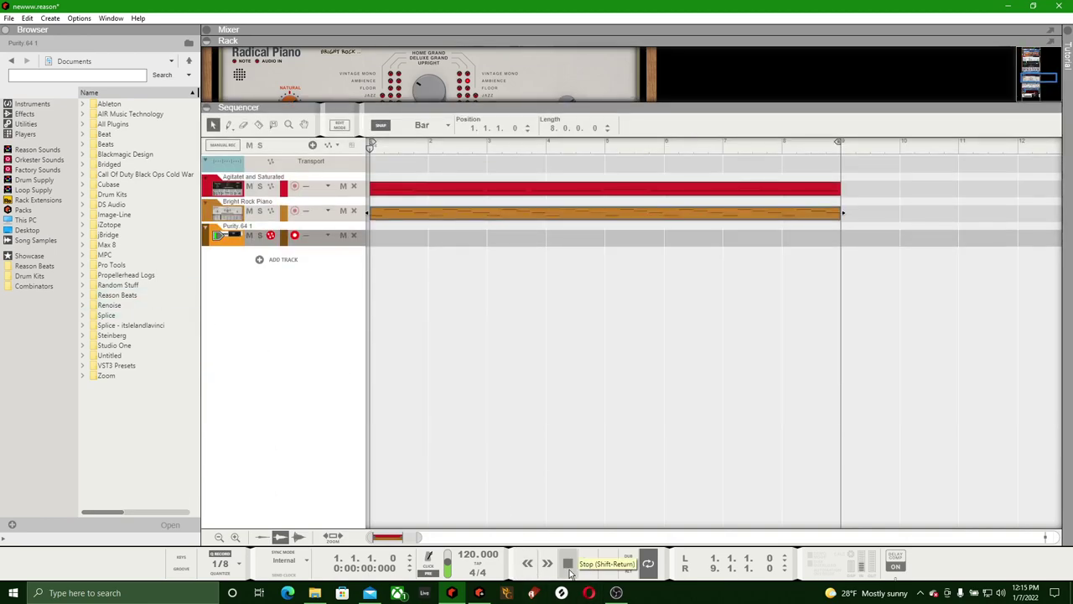
left_click(9, 17)
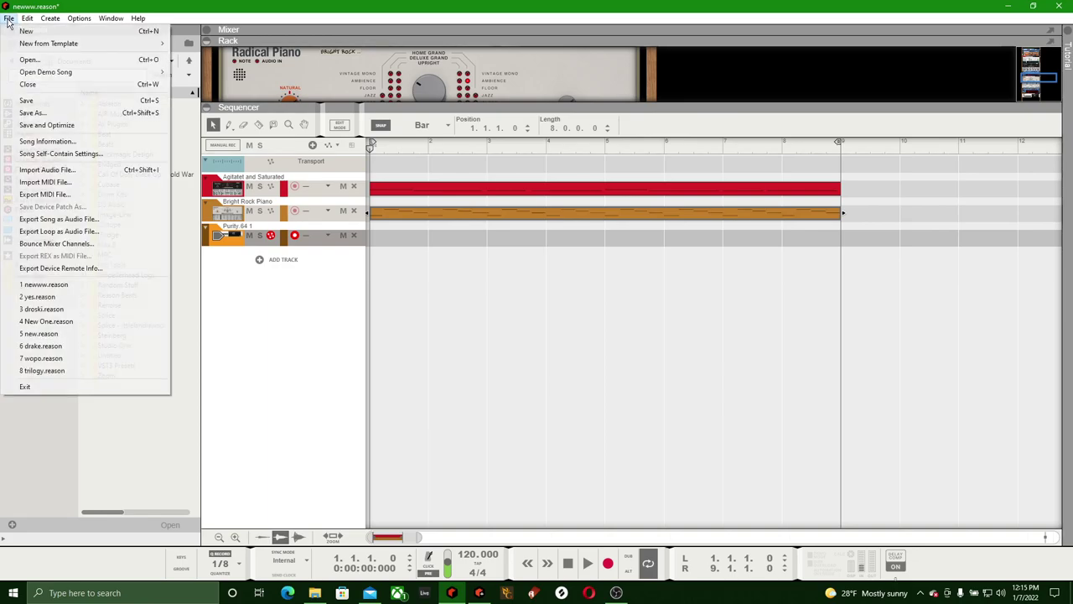
left_click(71, 102)
Shrink the sequencer to reveal more of the rack, and save the song again
left_click_drag(485, 109, 526, 272)
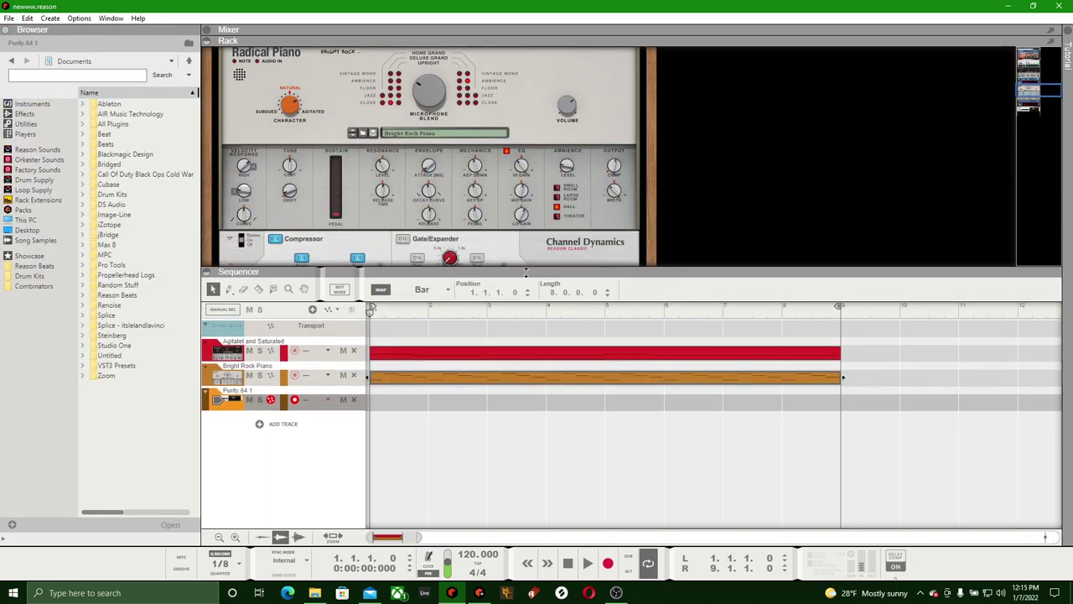
left_click_drag(557, 268, 557, 366)
scroll(520, 168, "down", 3)
scroll(519, 168, "up", 3)
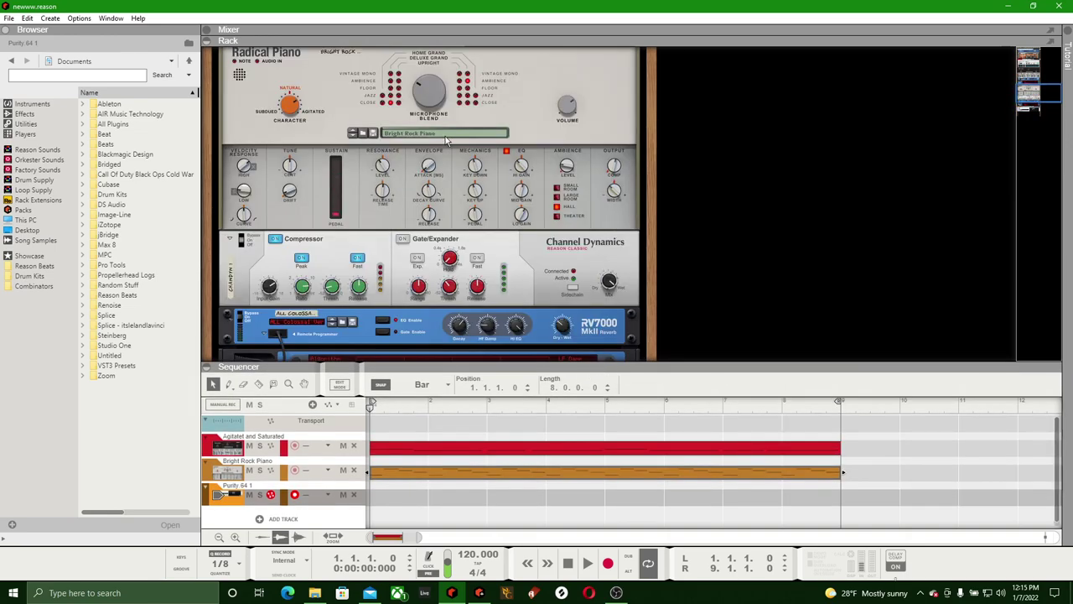
left_click(7, 18)
left_click(59, 102)
Rebalance the divider between rack and sequencer so that the track list fits with empty space beneath it
left_click_drag(534, 370, 537, 222)
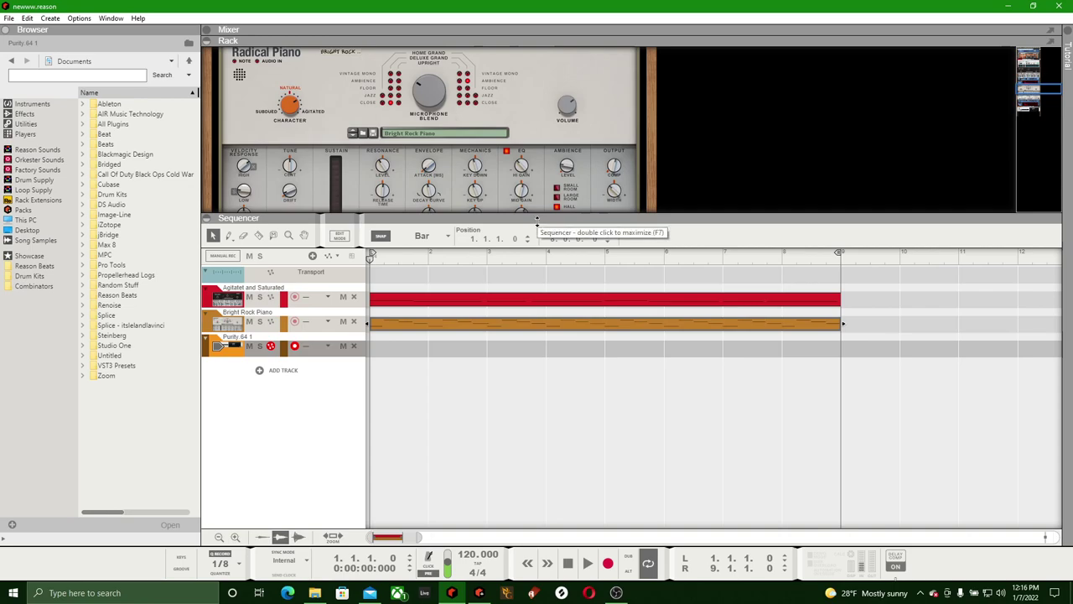
left_click_drag(525, 216, 528, 269)
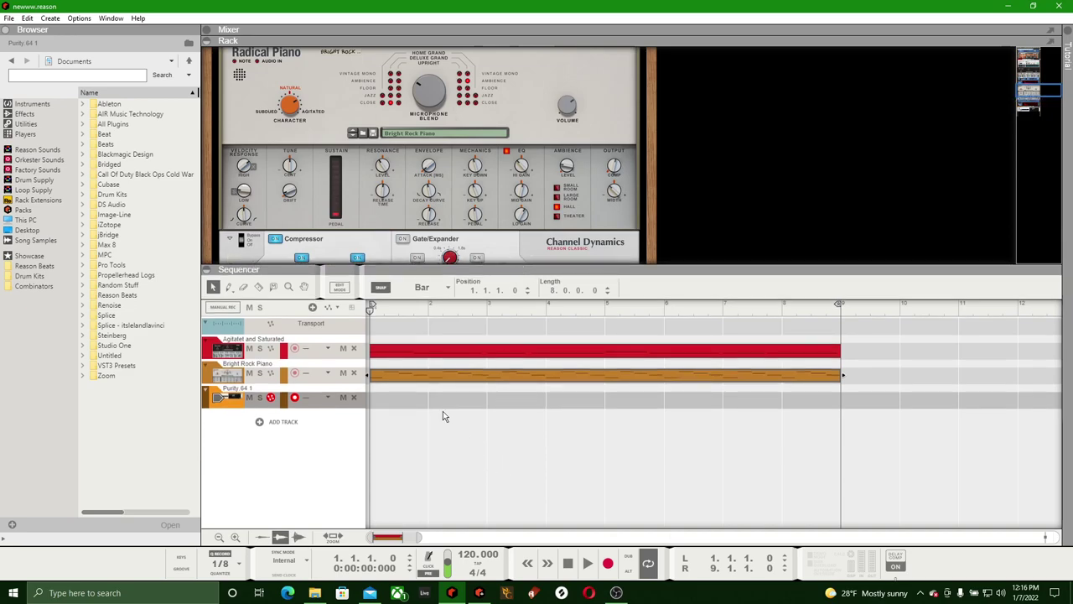
left_click(525, 467)
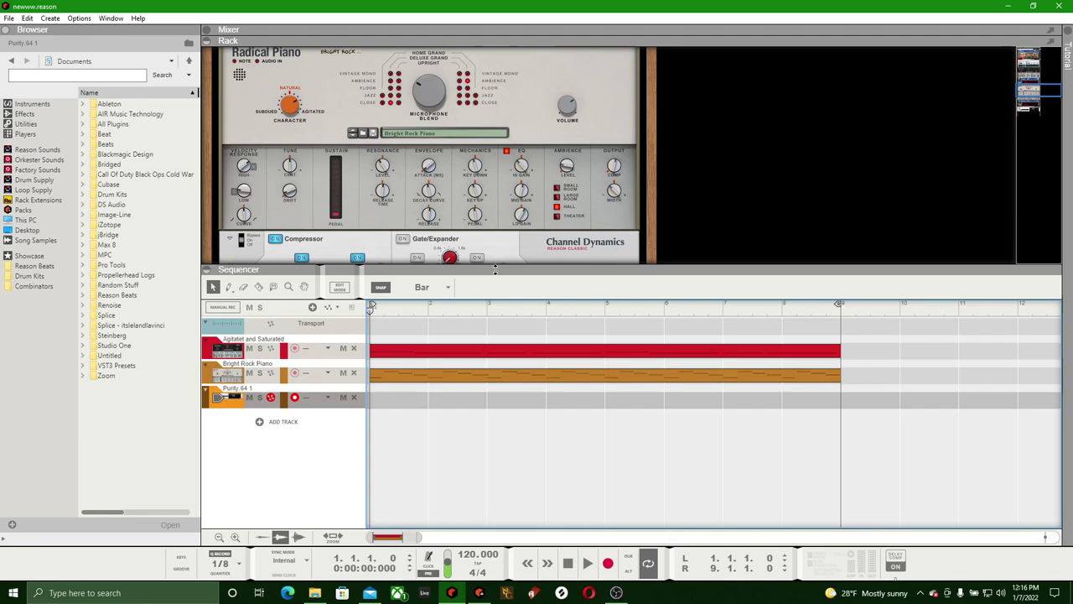
left_click_drag(495, 269, 497, 285)
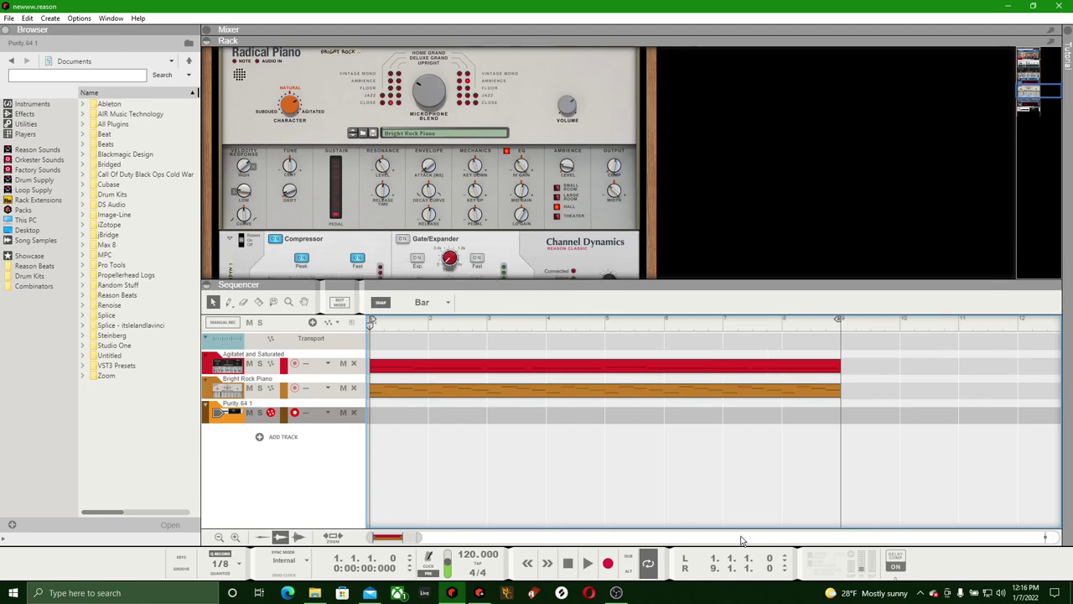
left_click(8, 17)
key("Escape")
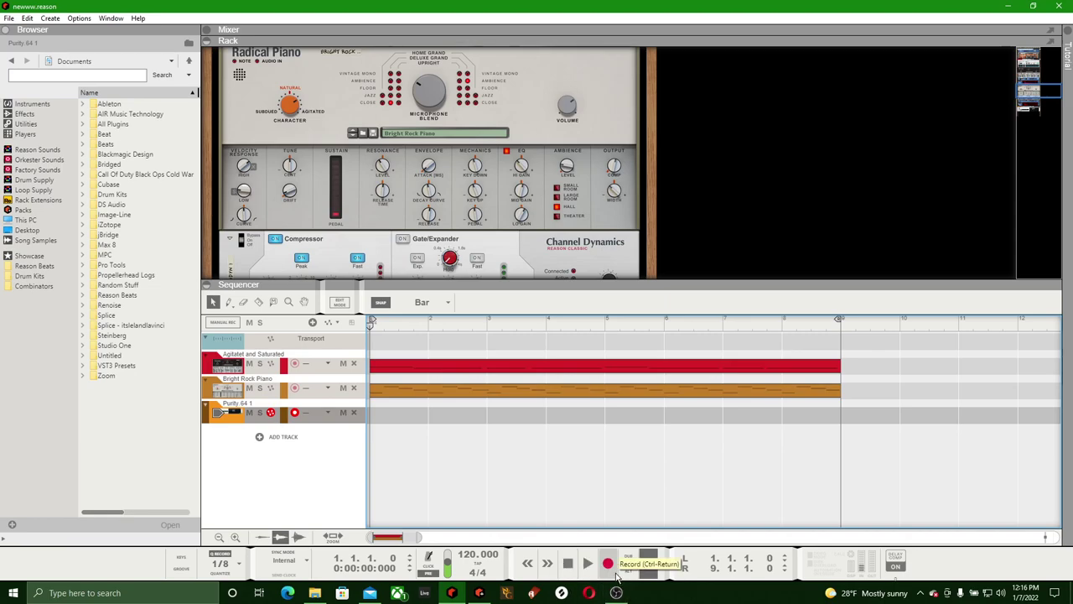
Record a flute part on the Purity.64 track over the eight-bar loop, stop, and return to the song start
left_click(602, 566)
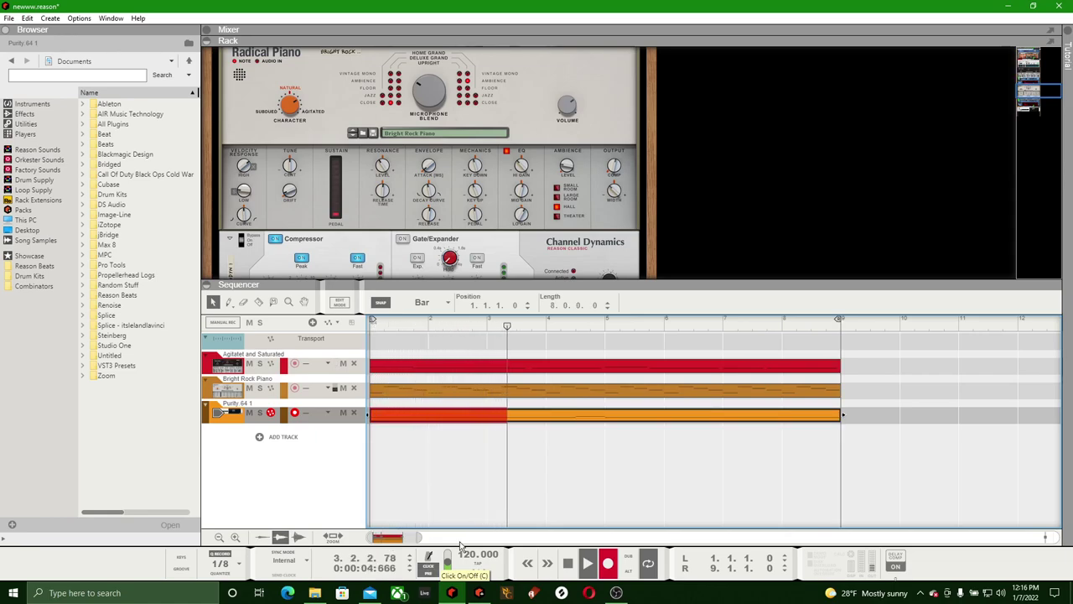
left_click(610, 567)
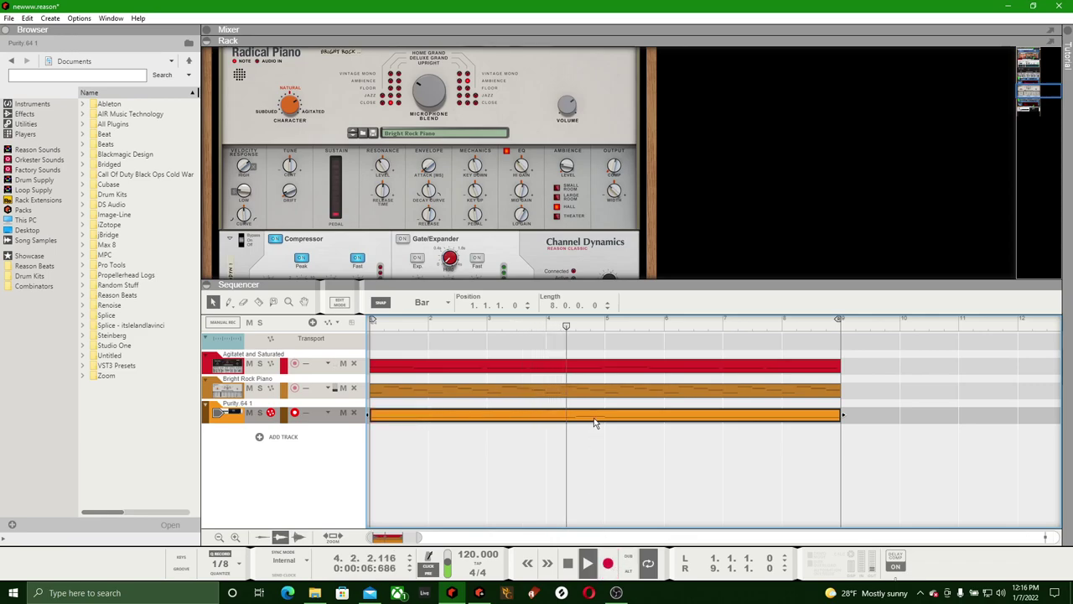
left_click(568, 563)
left_click(567, 562)
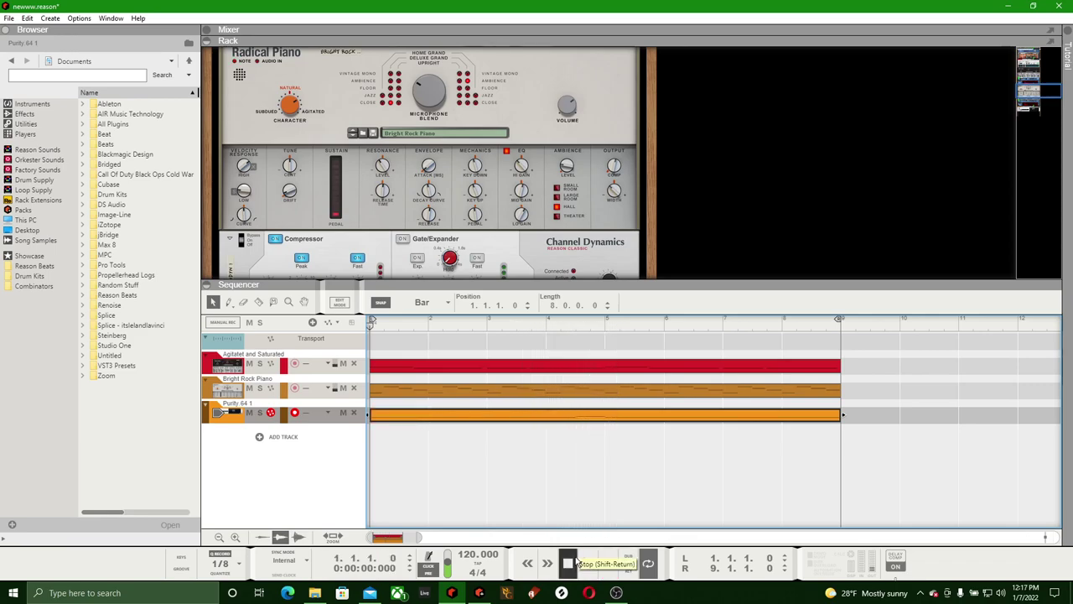
Split the recorded Purity.64 clip at bar 5 with the Razor tool and delete its second half
left_click(602, 457)
left_click(259, 301)
left_click(213, 302)
left_click(667, 417)
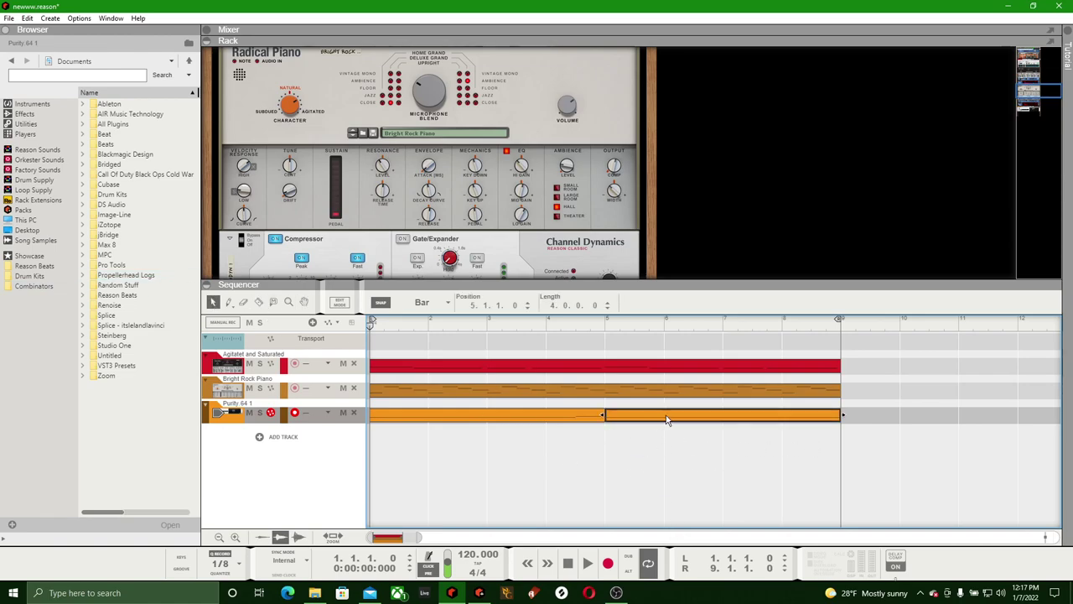
key("Delete")
Duplicate the remaining four-bar Purity.64 clip so the copy fills bars 5 to 9
left_click_drag(637, 426, 530, 422)
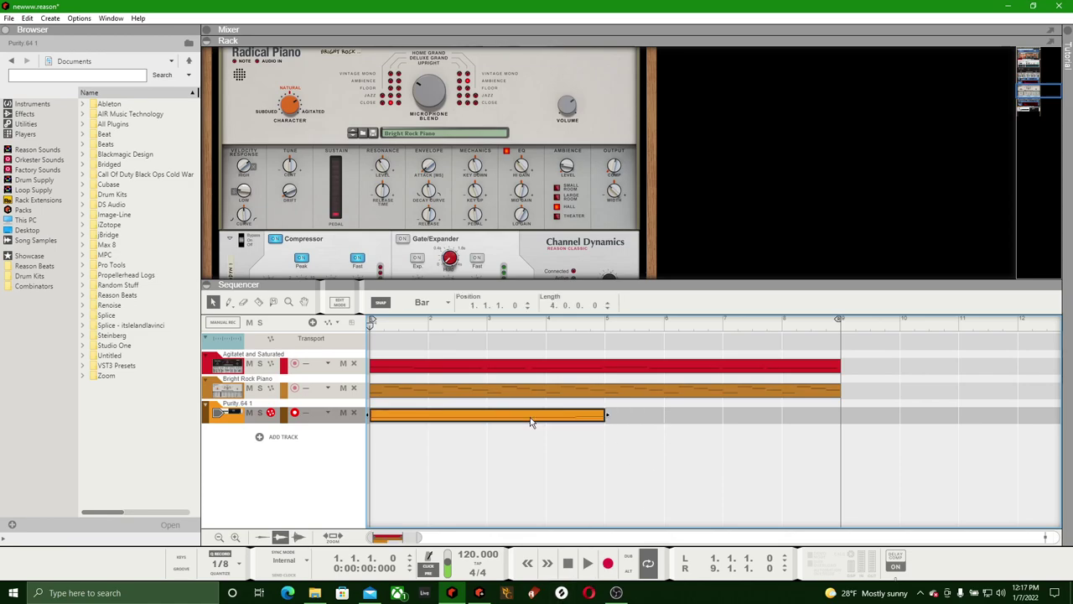
key("ctrl+d")
left_click(544, 467)
left_click_drag(495, 424, 686, 415)
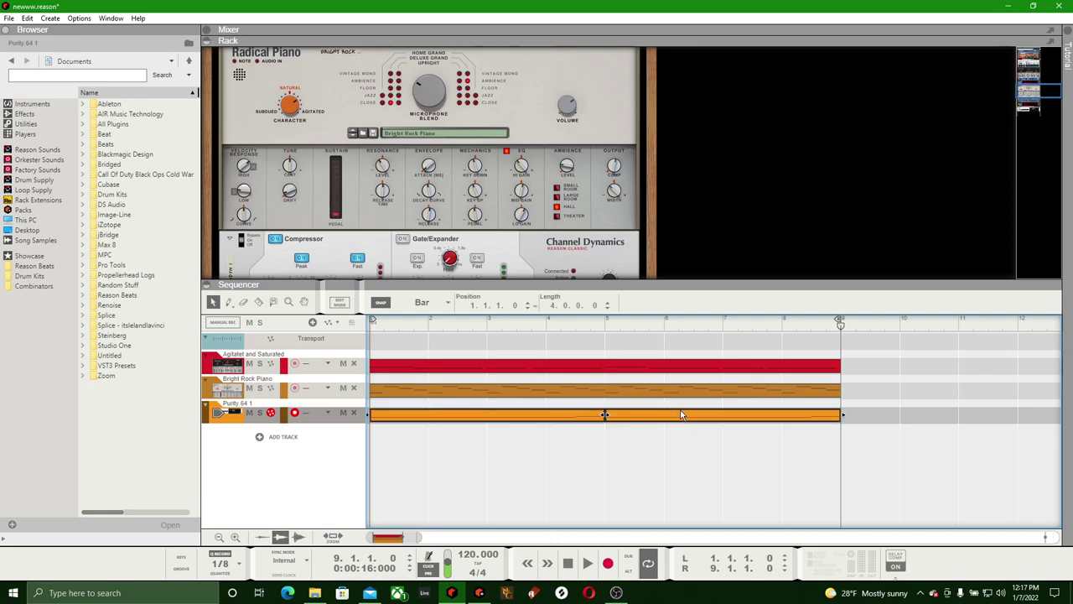
left_click(675, 445)
Save the song and play the layered loop from the song start
left_click(9, 18)
left_click(17, 103)
left_click(567, 562)
left_click(588, 565)
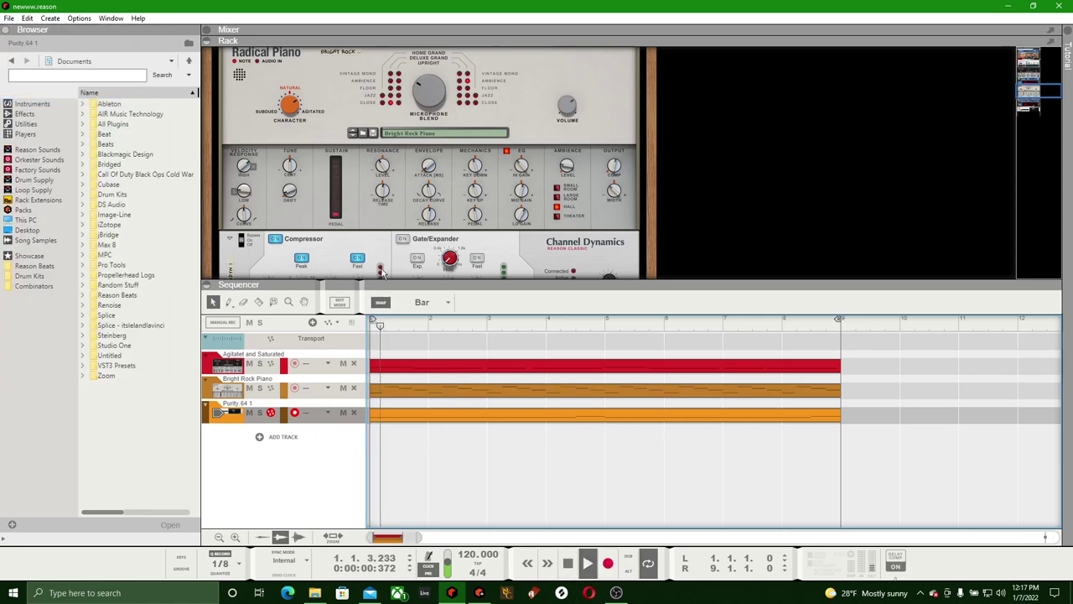
Enlarge the rack and add an RV7000 MkII reverb with the ALL Plate Spread patch to the Purity.64 device
left_click_drag(461, 284, 423, 437)
scroll(422, 285, "down", 5)
left_click(391, 265)
right_click(390, 265)
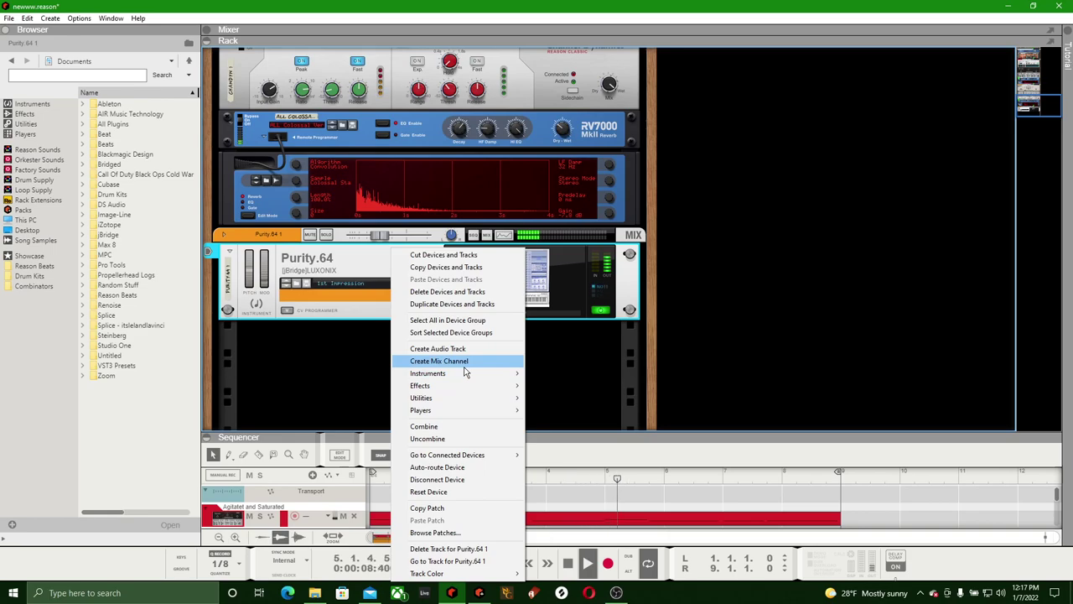
mouse_move(468, 386)
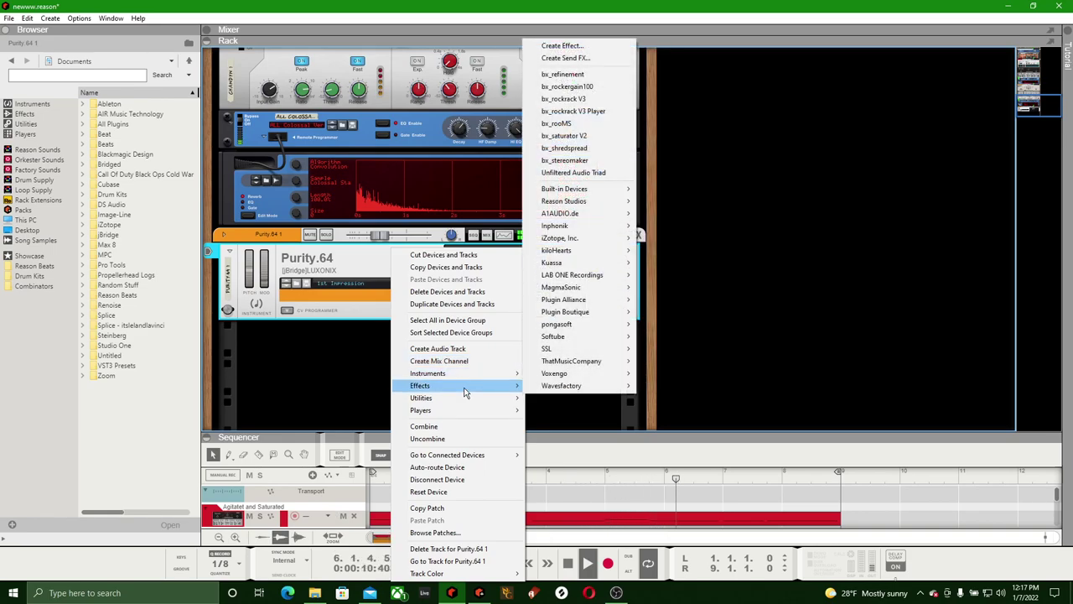
left_click(24, 114)
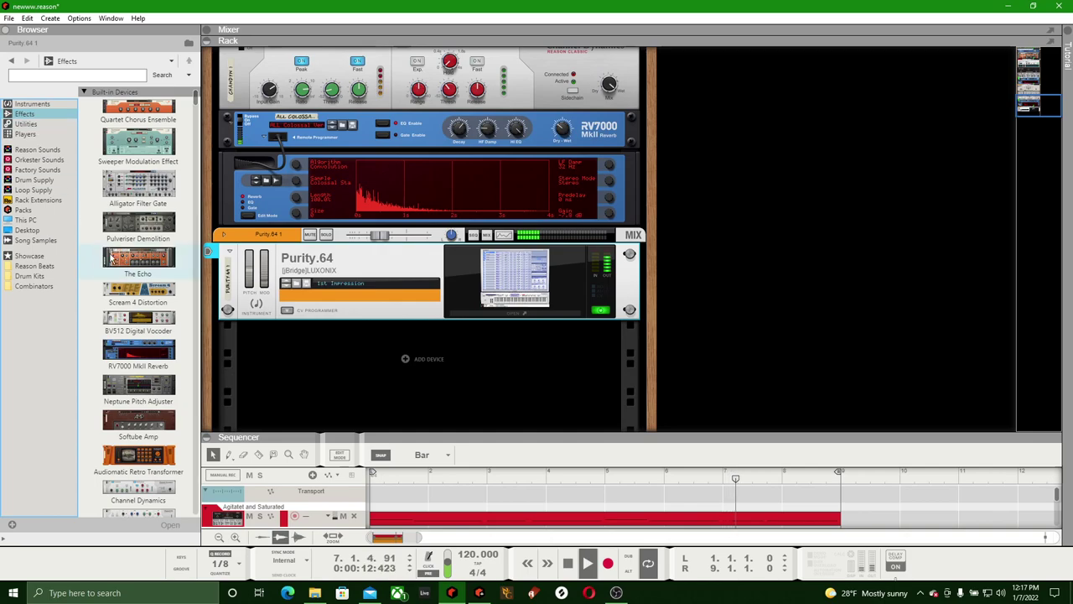
scroll(109, 260, "down", 15)
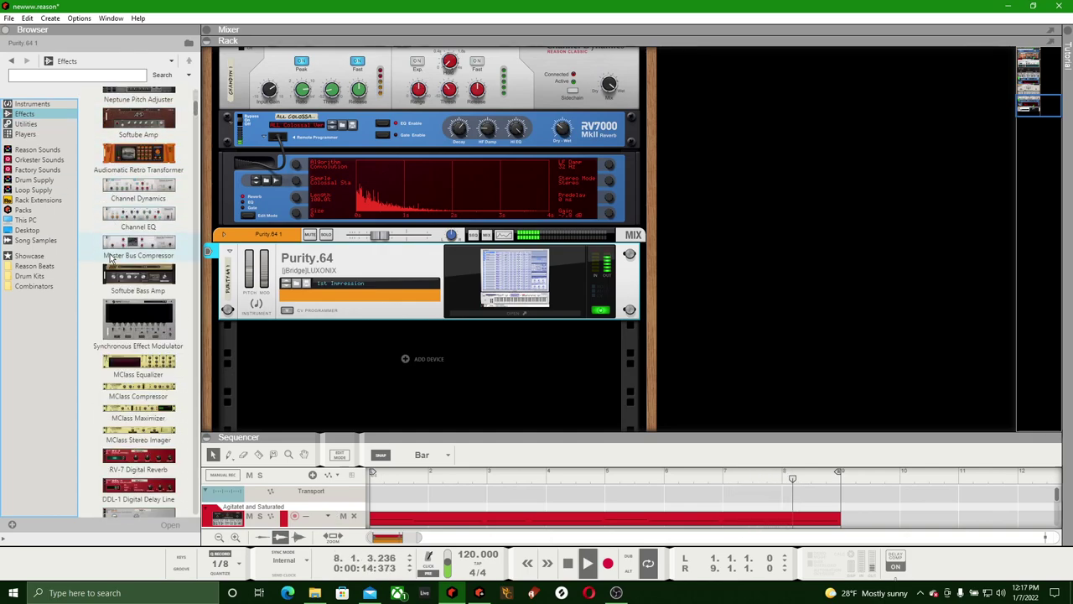
scroll(111, 260, "down", 15)
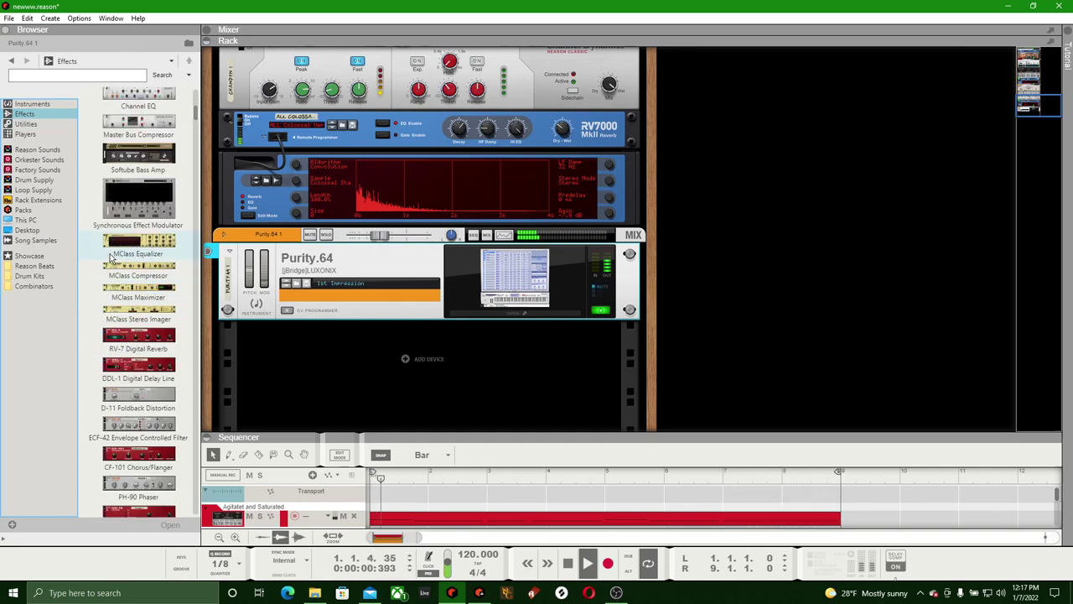
left_click_drag(171, 312, 431, 252)
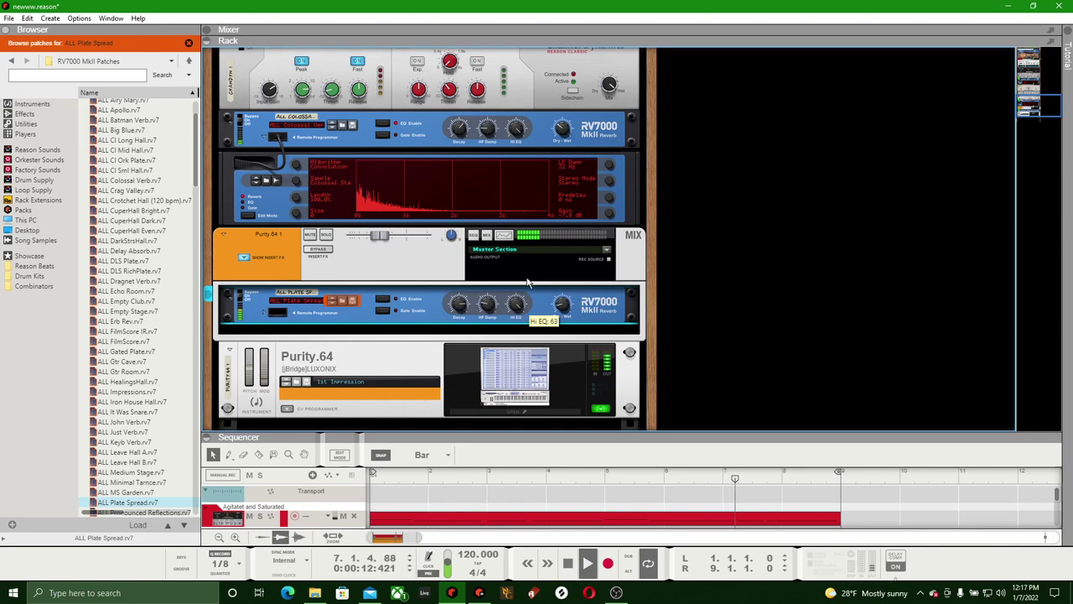
Save the song with the new reverb and stop playback
scroll(373, 414, "down", 3)
left_click(9, 17)
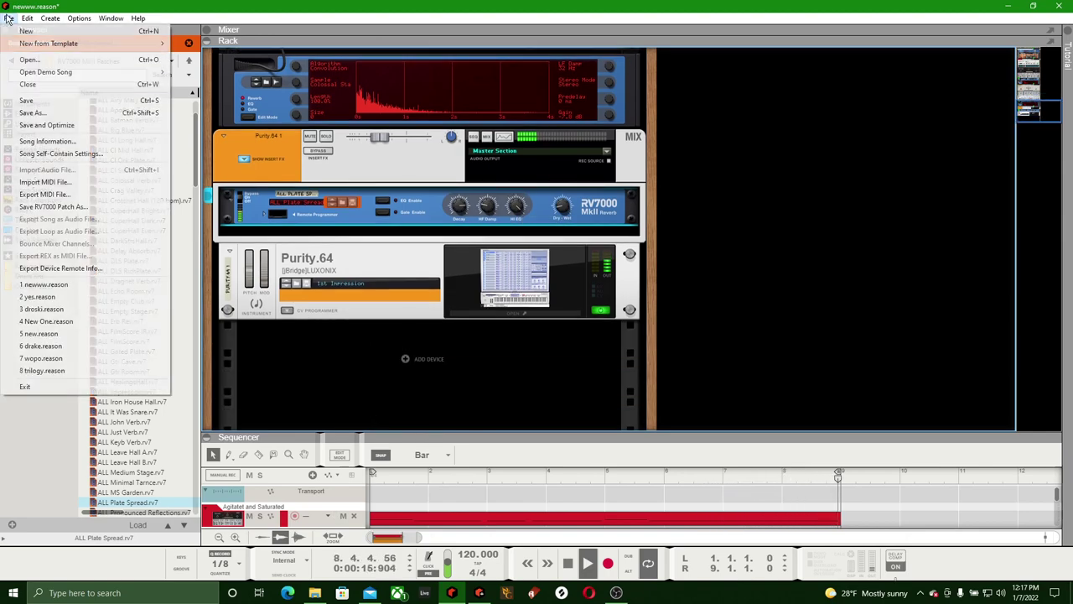
left_click(36, 101)
key("space")
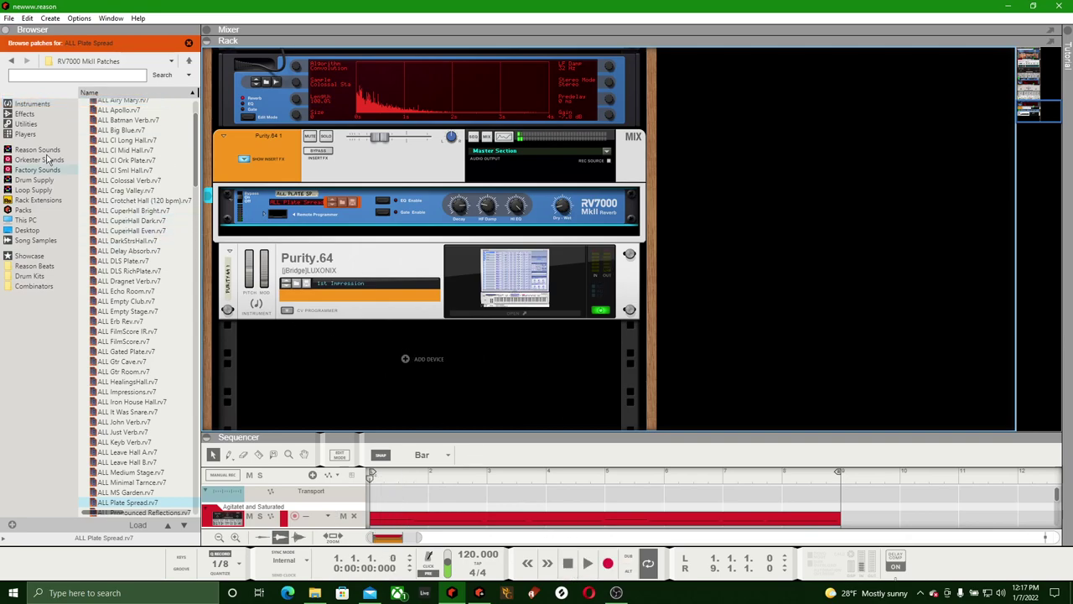
Browse the available instruments and add a Redrum Drum Computer below the Purity.64 device
left_click(12, 104)
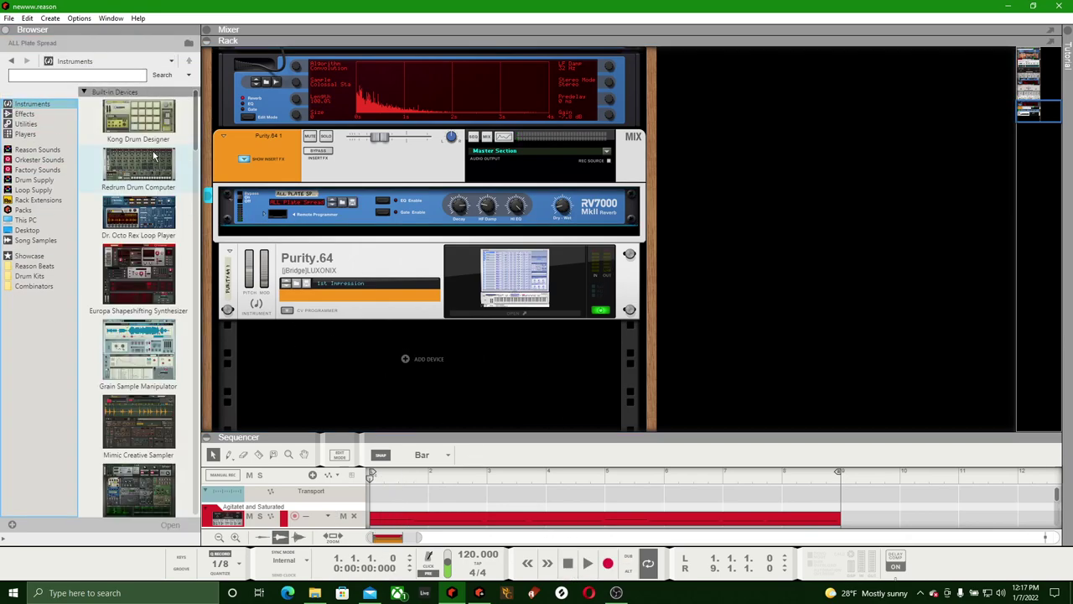
left_click(132, 115)
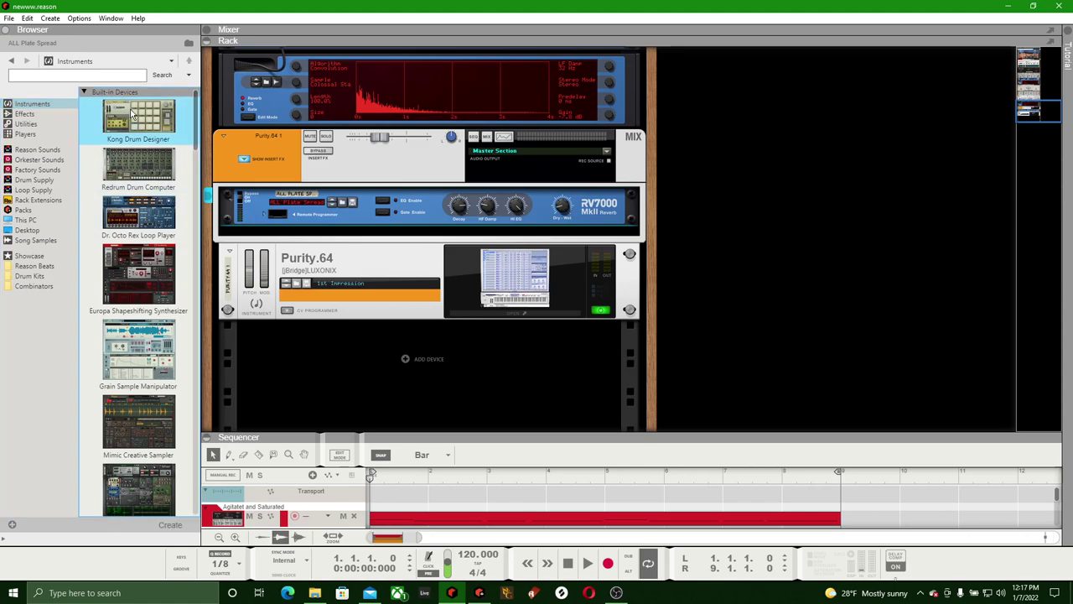
left_click(150, 171)
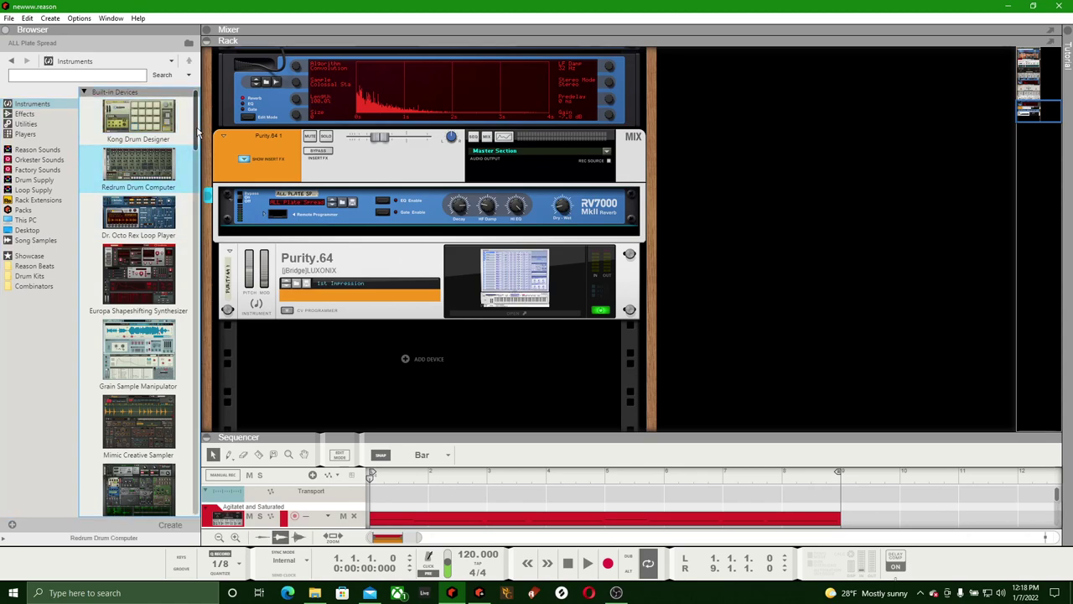
left_click_drag(199, 132, 215, 340)
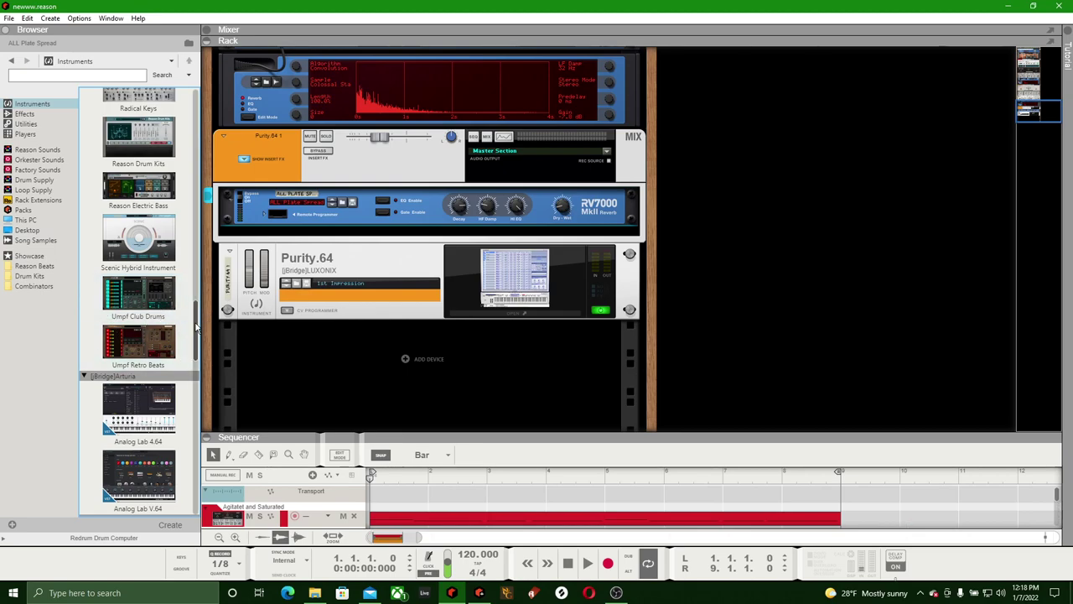
left_click_drag(192, 329, 192, 121)
left_click_drag(139, 164, 462, 366)
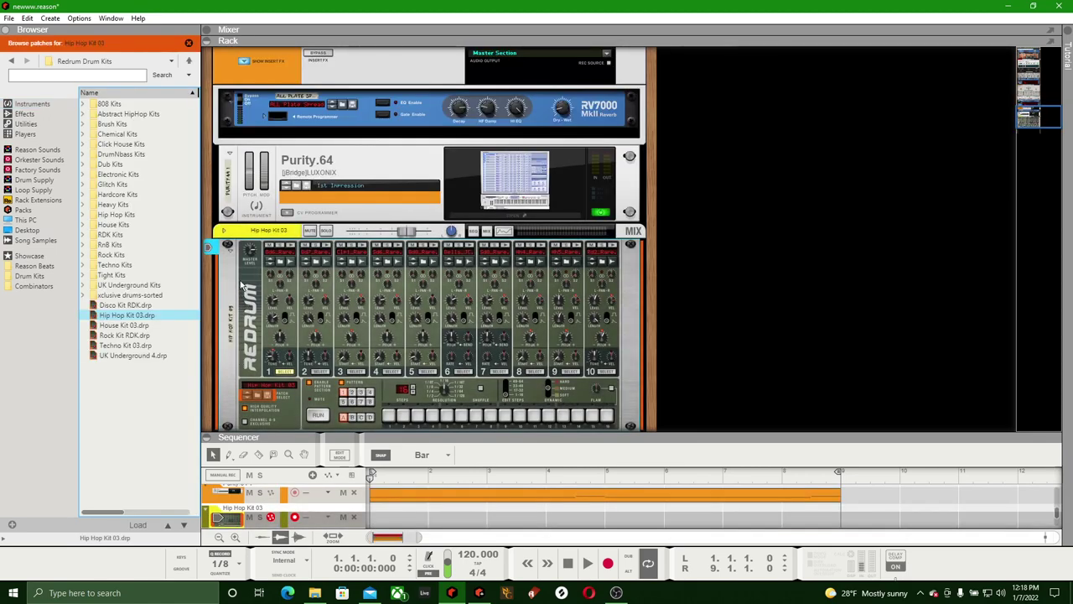
Reset the Redrum device to clear its default kit, and save the song
right_click(242, 286)
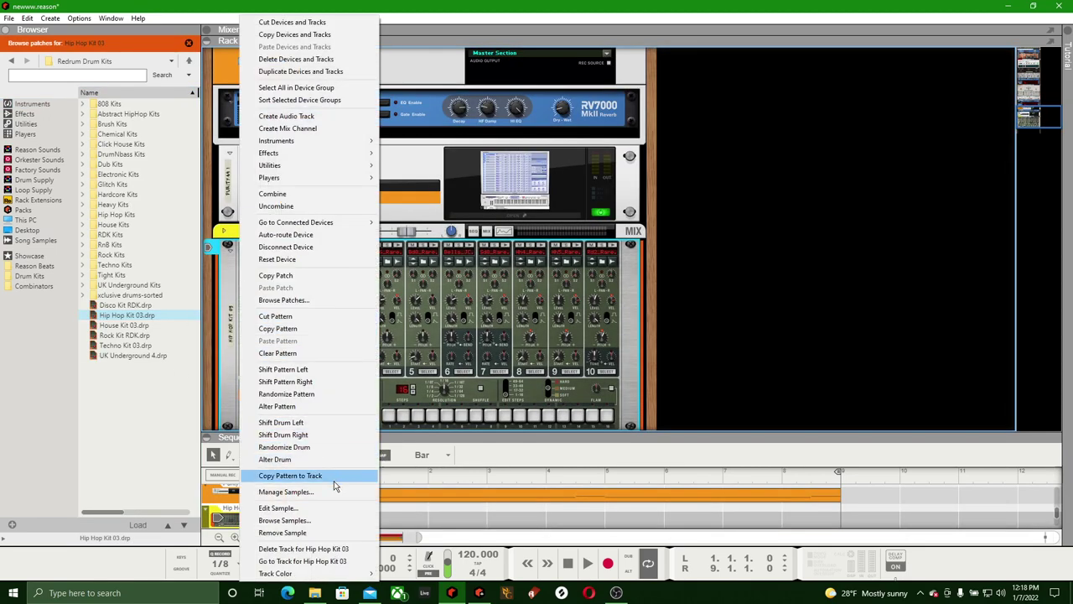
left_click(298, 259)
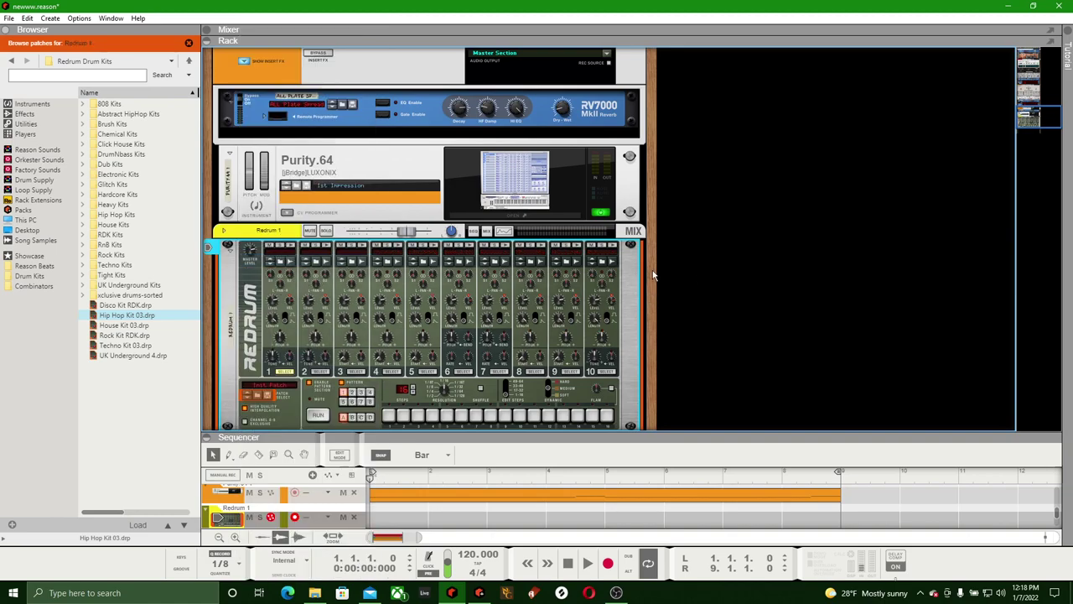
key("alt+f")
key("s")
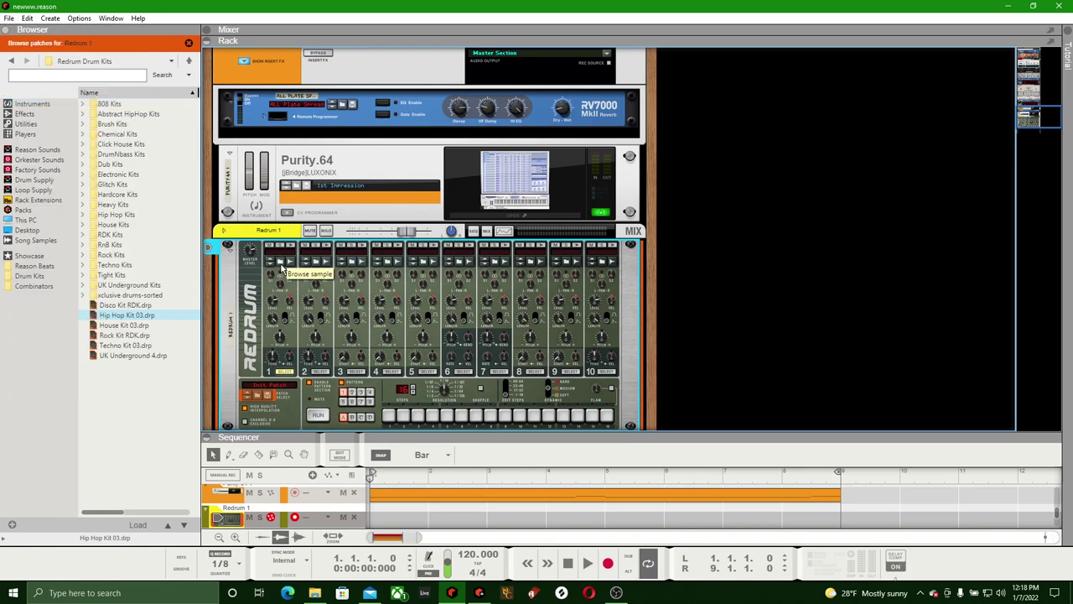
Browse samples for Redrum channel 1 and open the claps folder of the plugg drum kit in Drum Kits
left_click(283, 265)
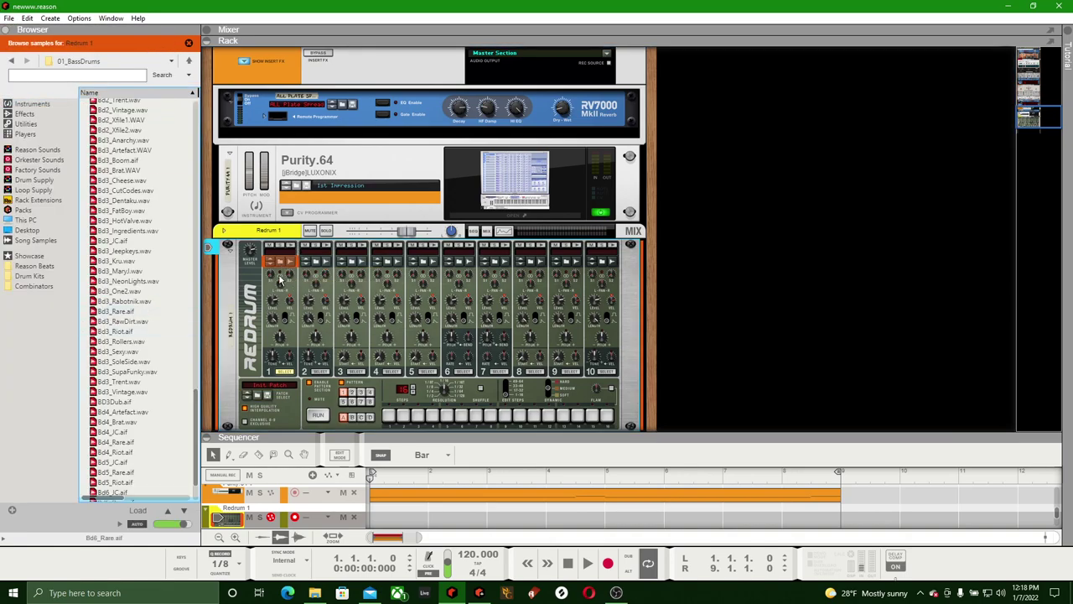
left_click(28, 276)
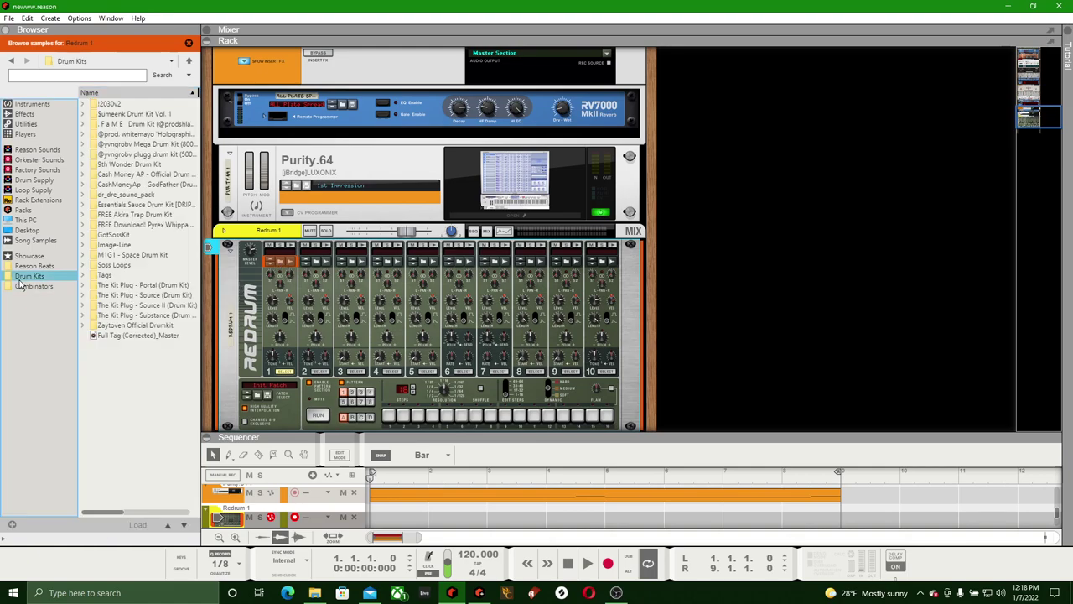
left_click(83, 155)
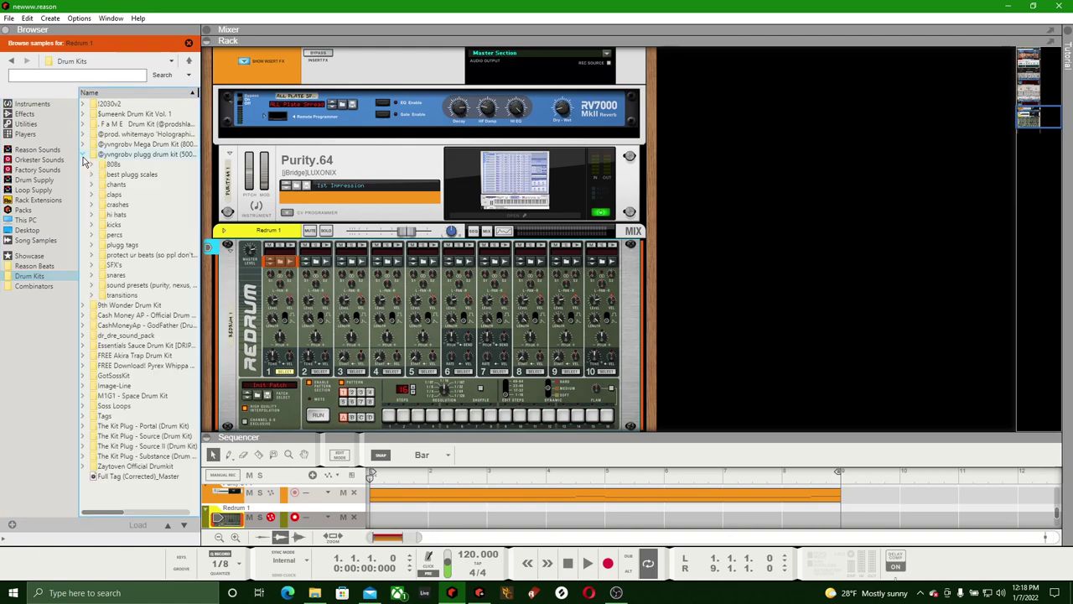
left_click(91, 194)
Audition and compare the clap samples in the plugg drum kit's claps folder
key("Down")
key("Down")
key("Down")
key("Down")
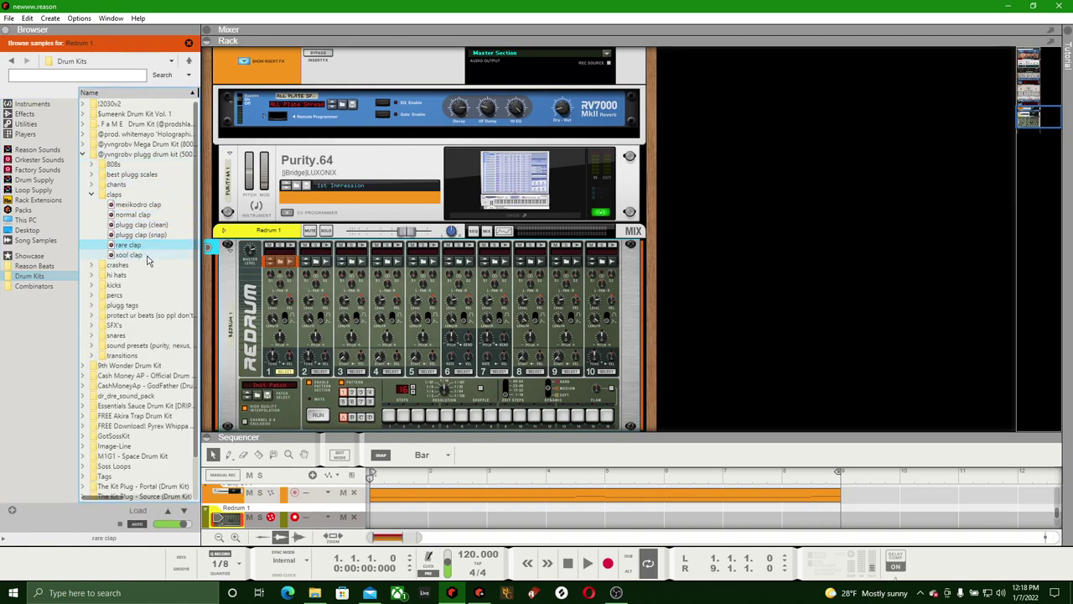
left_click(147, 256)
left_click(137, 205)
left_click(135, 215)
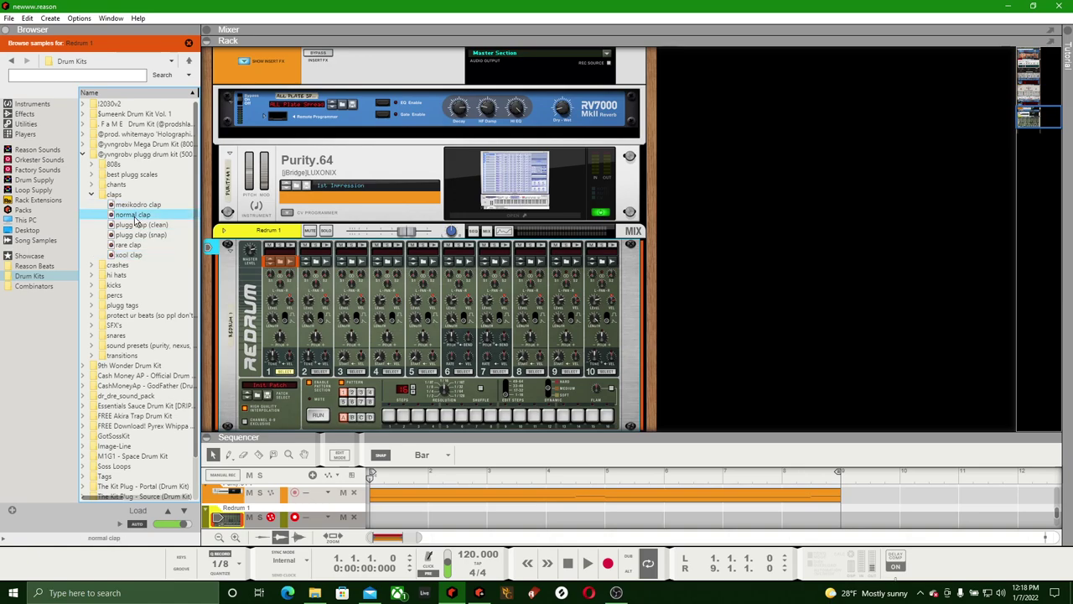
left_click(134, 207)
left_click(131, 224)
left_click(134, 235)
left_click(130, 205)
left_click(125, 214)
left_click(130, 206)
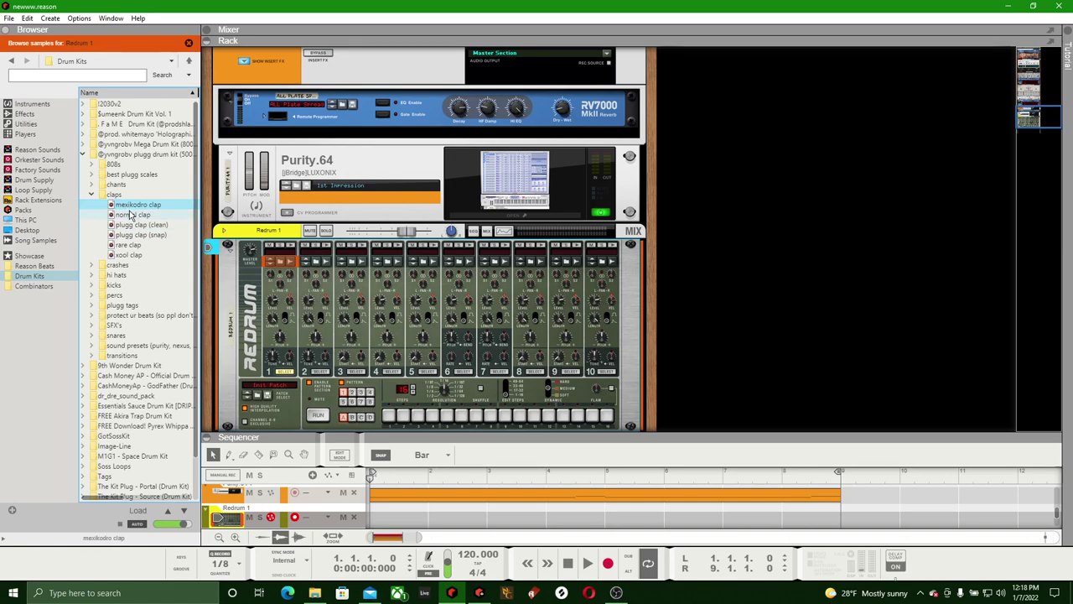
left_click(130, 215)
Load the mexikodro clap sample into Redrum channel 1
left_click(130, 205)
left_click_drag(130, 213, 274, 289)
left_click(294, 308)
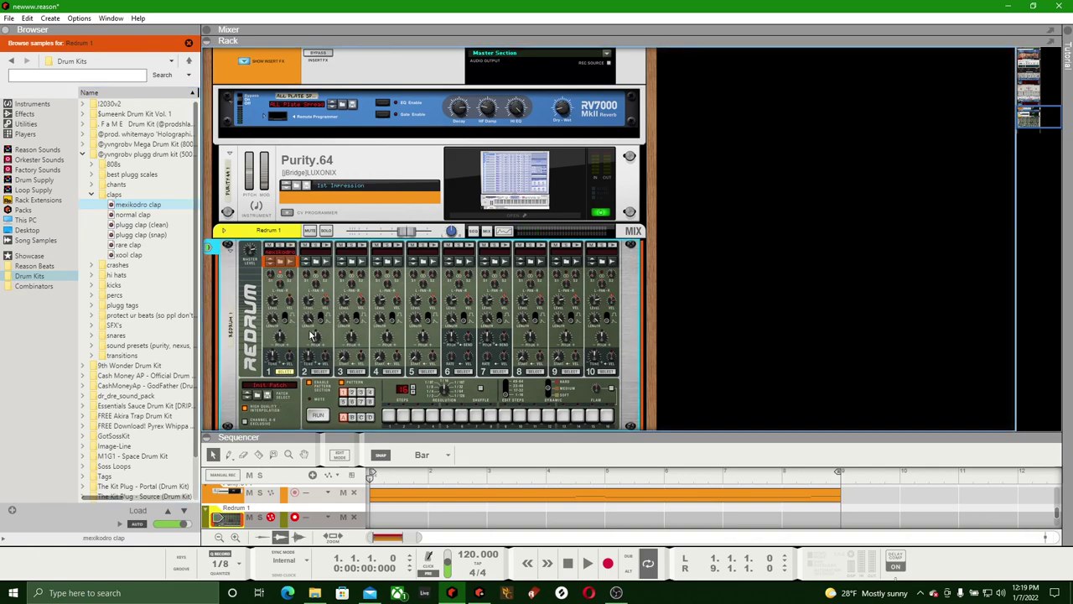
Enlarge the sequencer area to show all tracks and save the song
left_click_drag(496, 442, 476, 210)
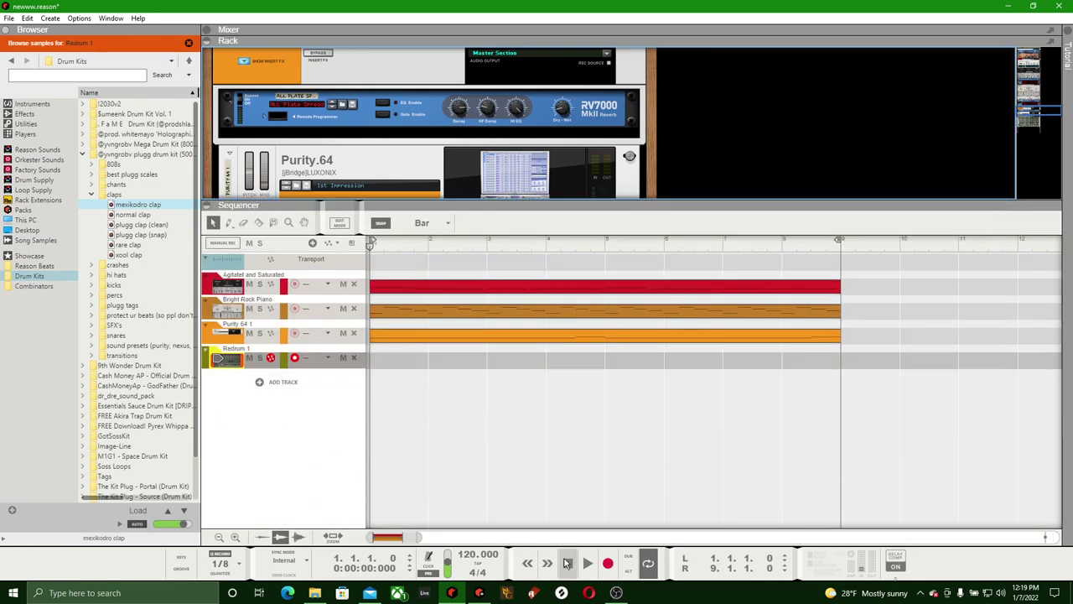
left_click(9, 18)
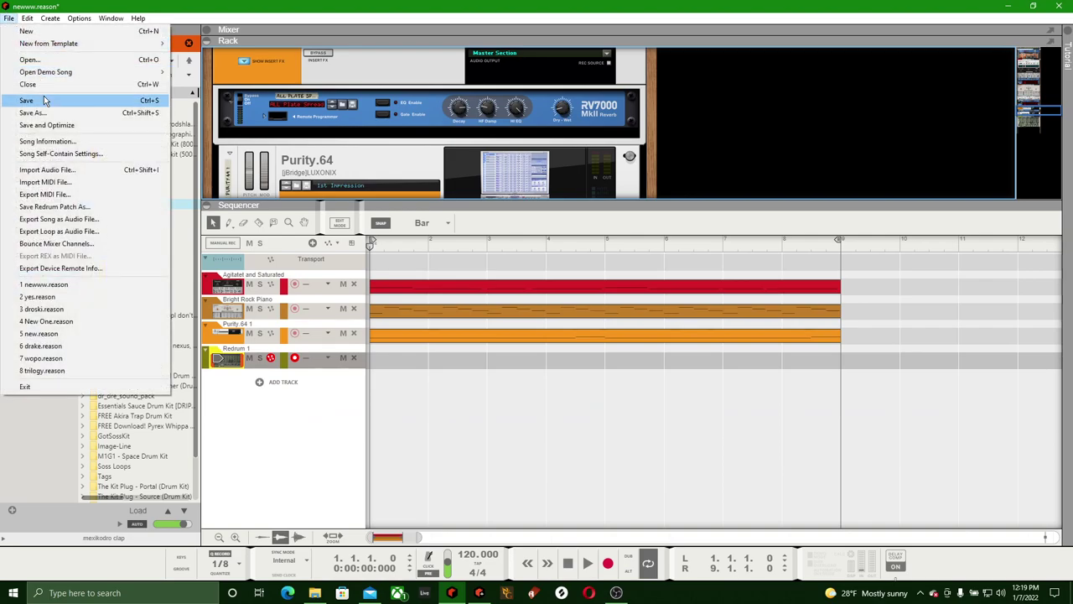
left_click(34, 101)
Record an eight-bar clap part on the Redrum track and save the song
right_click(257, 366)
left_click(230, 417)
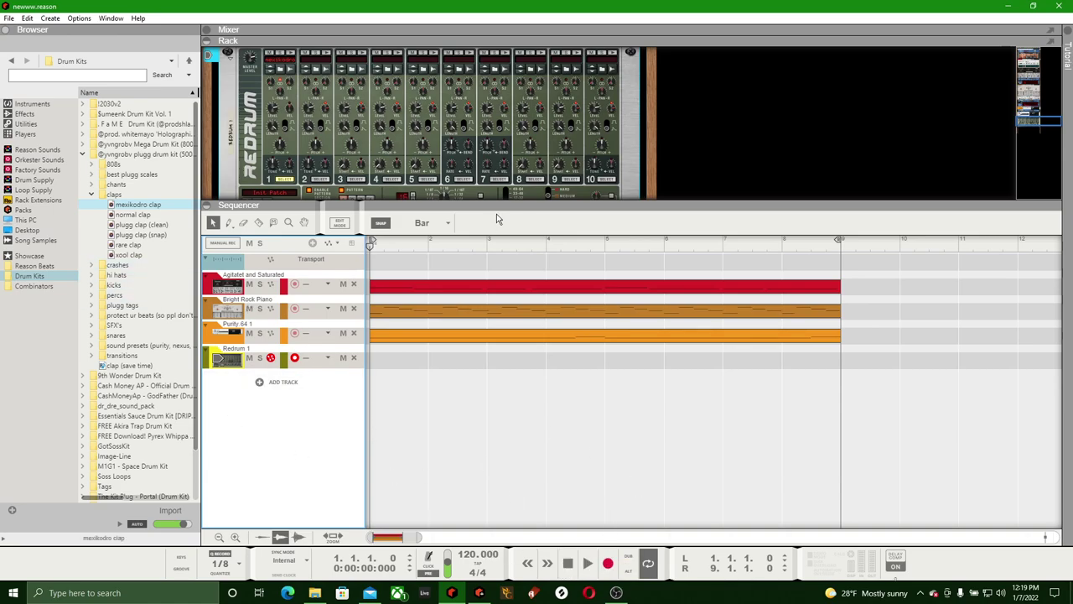
left_click_drag(497, 217, 577, 501)
left_click(608, 562)
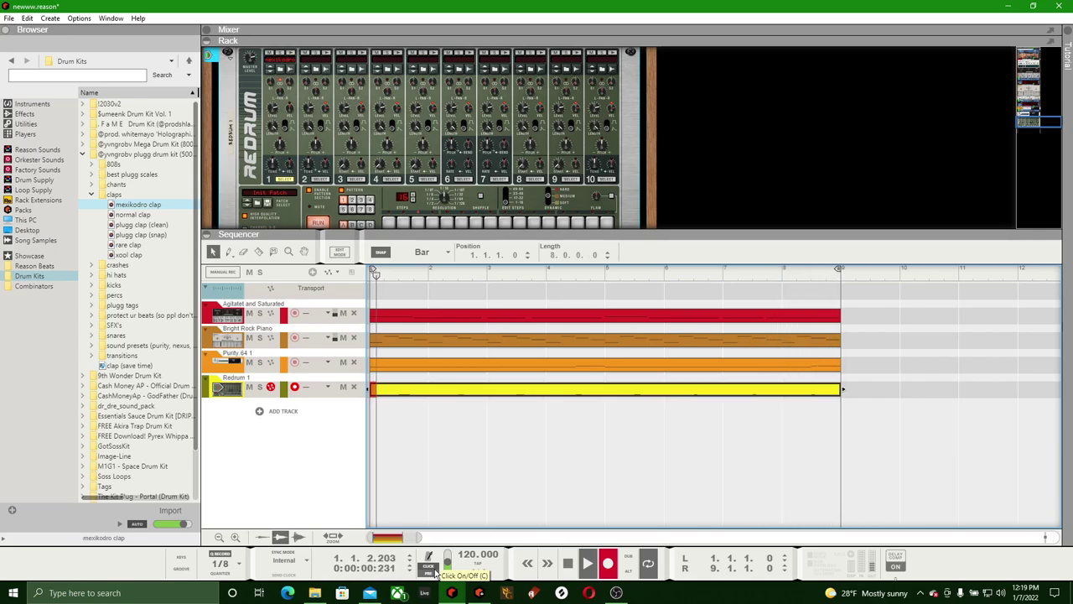
left_click(608, 573)
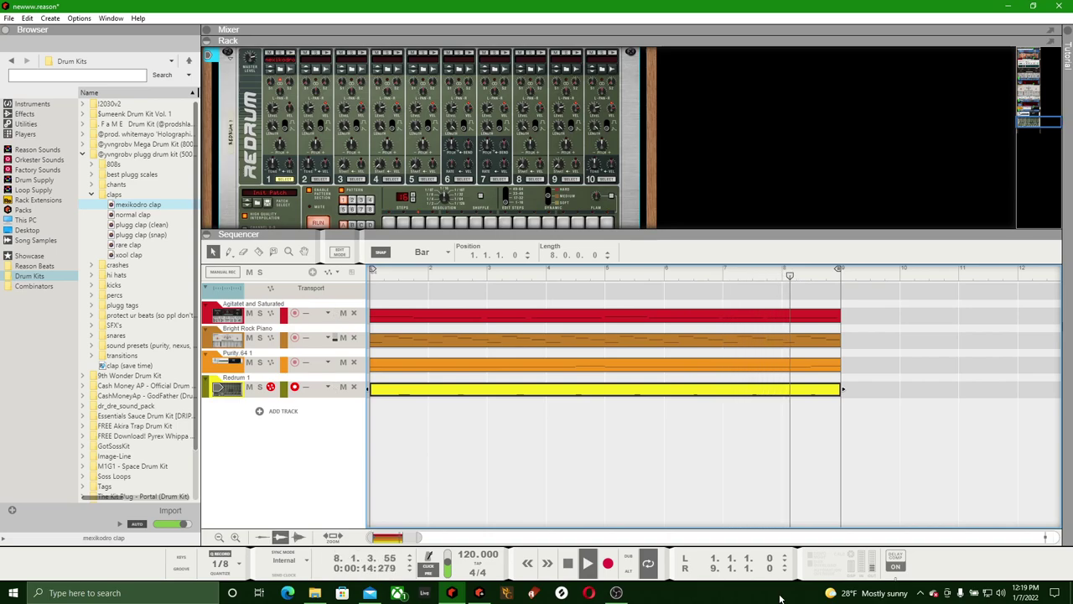
left_click(8, 18)
left_click(21, 88)
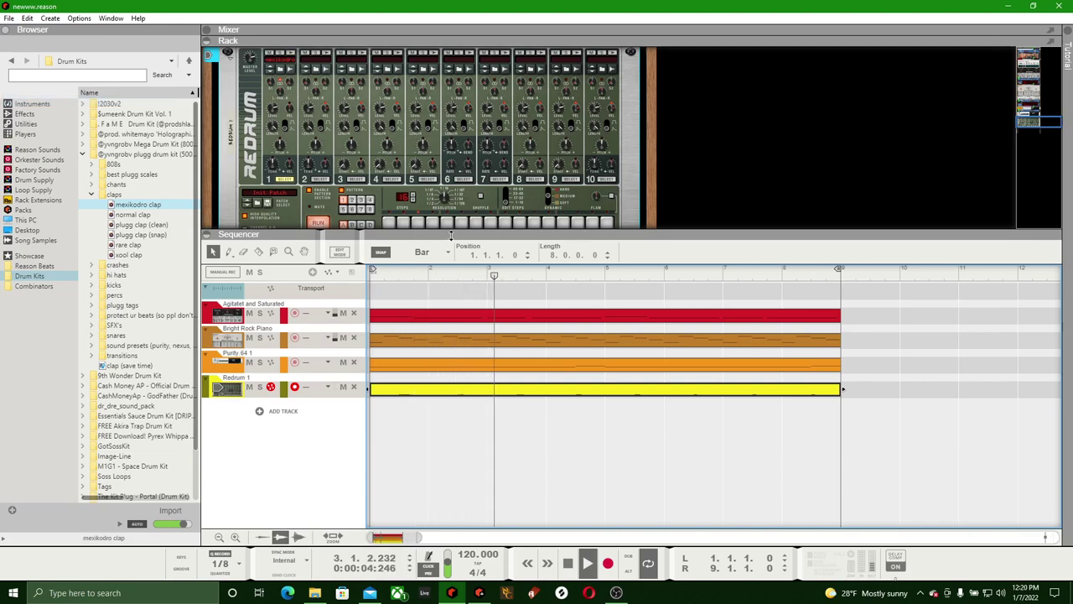
Enlarge the rack area and look over the Bright Rock Piano and its effects during playback
left_click_drag(486, 235, 486, 427)
scroll(426, 261, "up", 15)
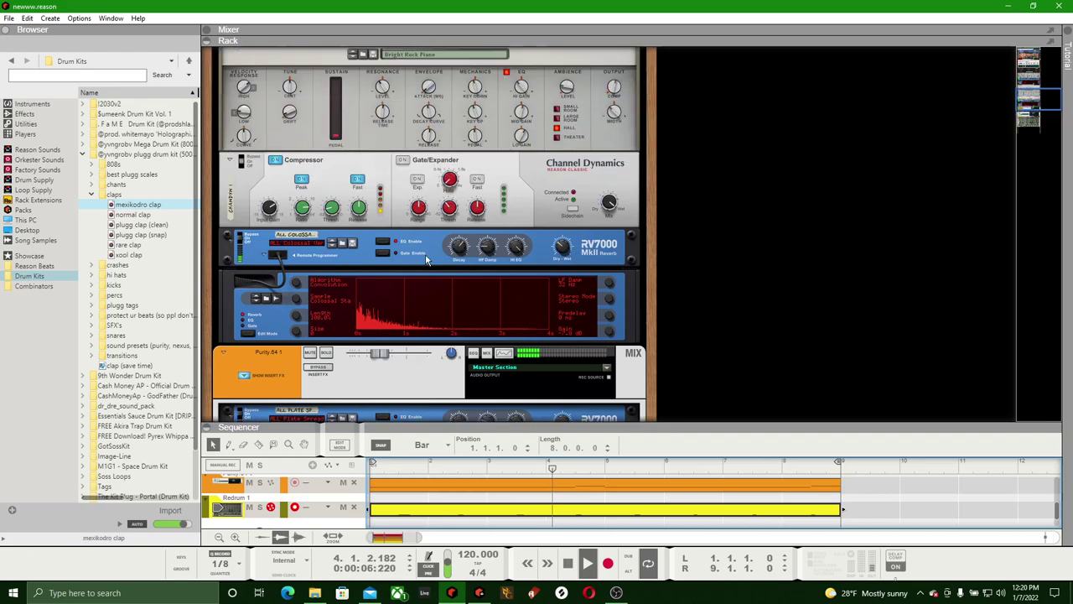
Look over the devices in the rack, save the song and stop playback
scroll(426, 259, "up", 15)
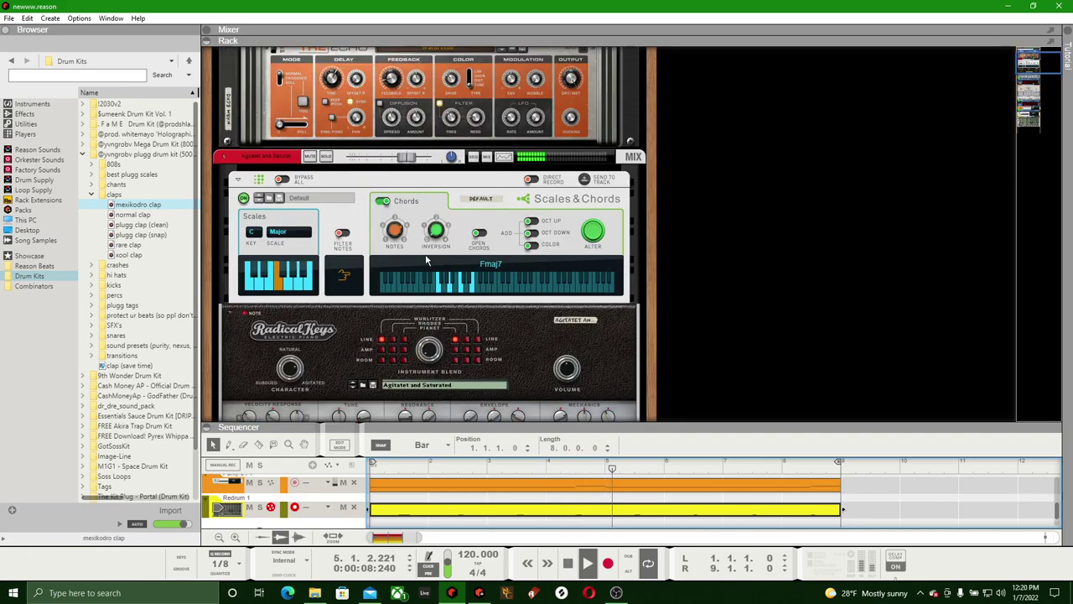
scroll(425, 260, "down", 4)
scroll(425, 254, "down", 8)
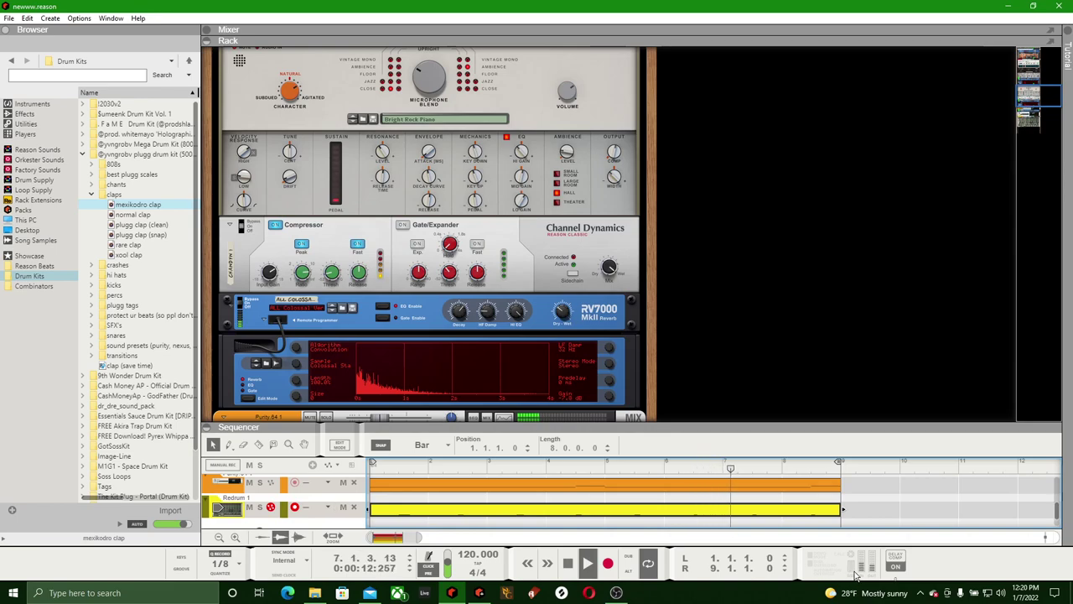
scroll(447, 314, "down", 8)
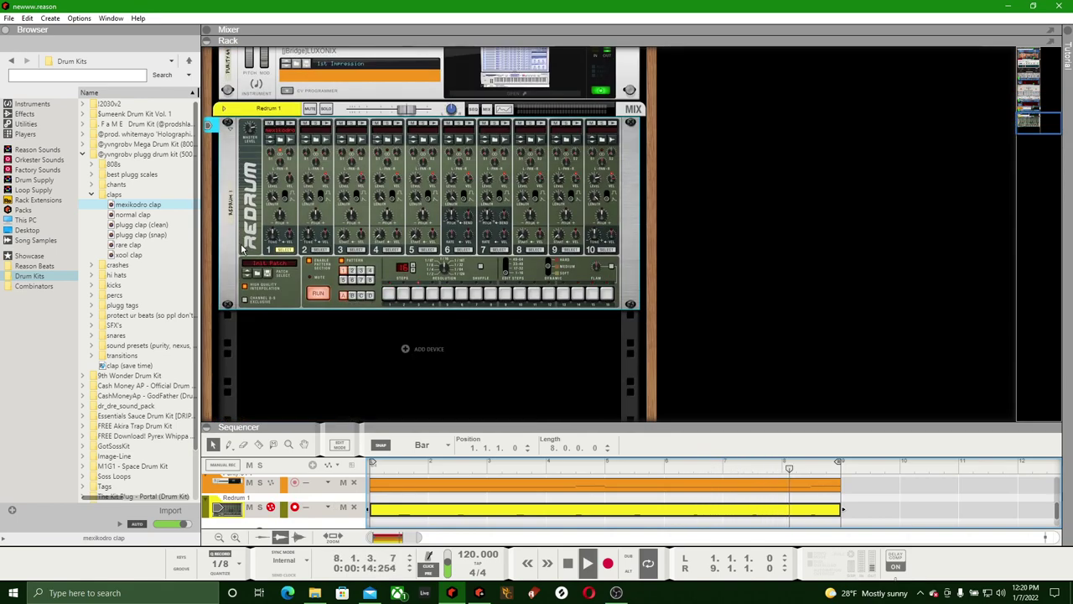
left_click(8, 18)
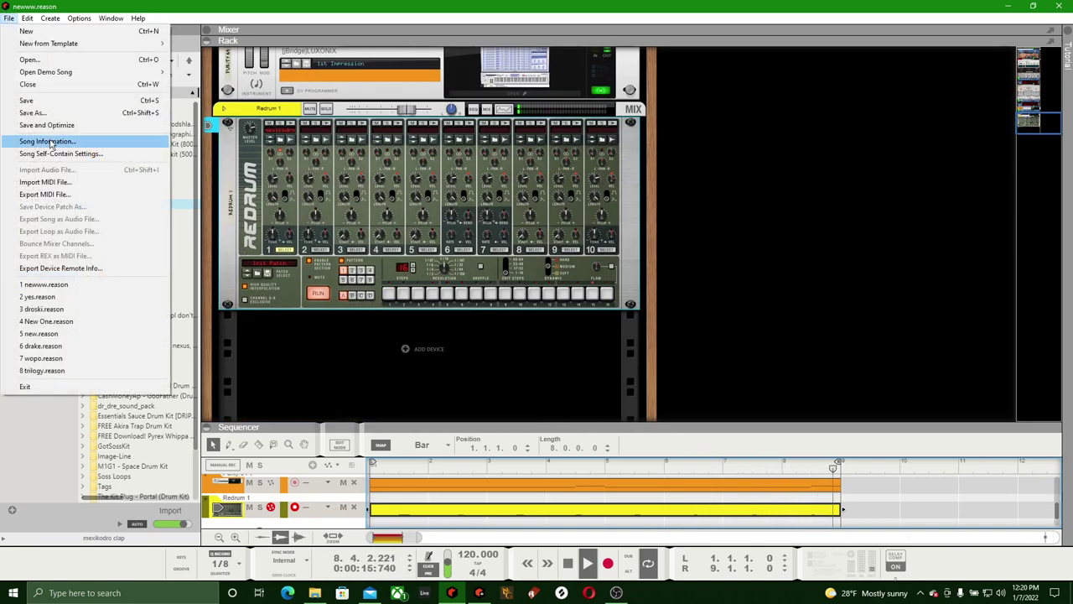
left_click(26, 99)
key("space")
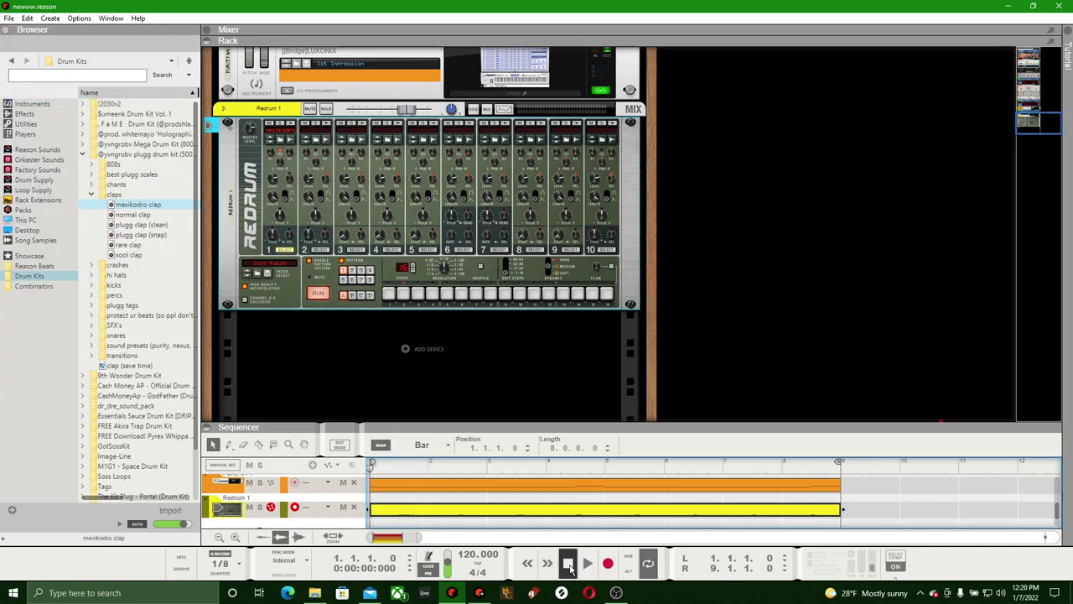
Enlarge the sequencer area to show all tracks and add a new note lane to the Redrum 1 track
left_click(91, 194)
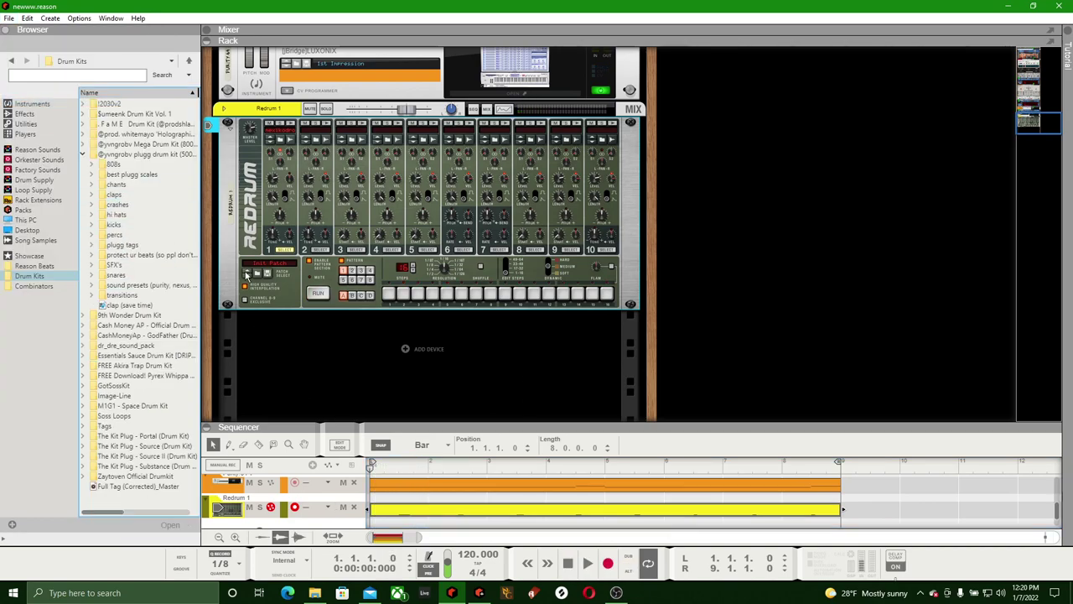
scroll(339, 366, "up", 2)
scroll(339, 365, "up", 3)
scroll(321, 316, "down", 4)
left_click_drag(392, 421, 393, 308)
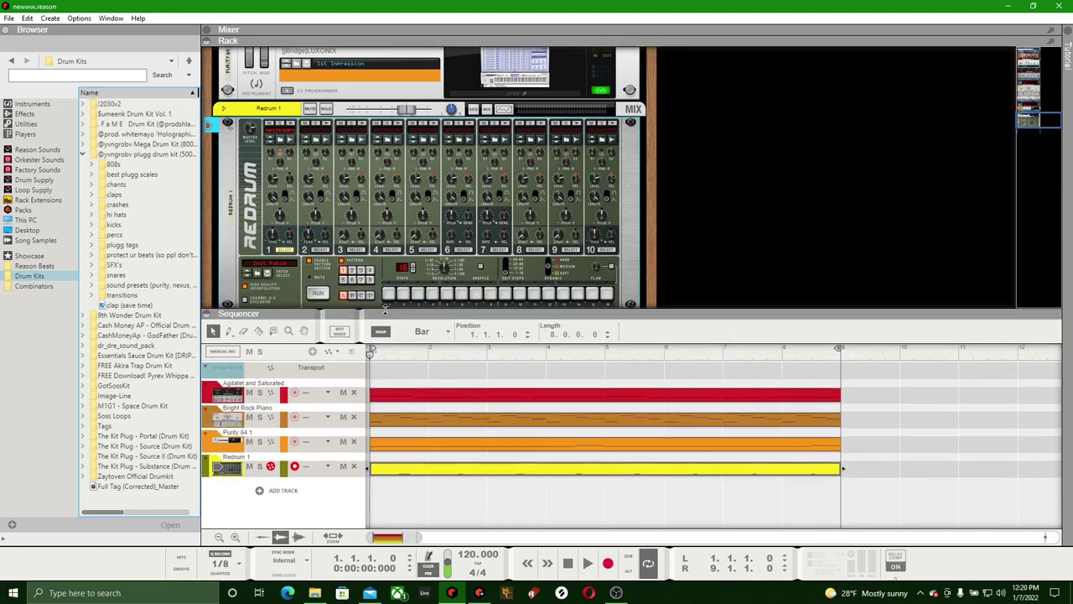
right_click(268, 477)
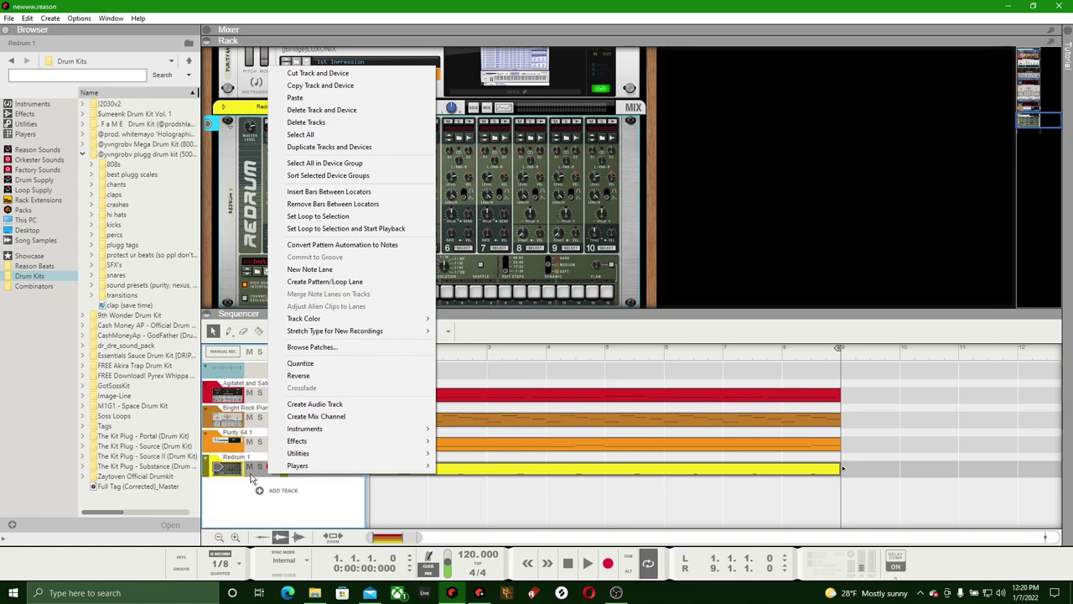
left_click(309, 269)
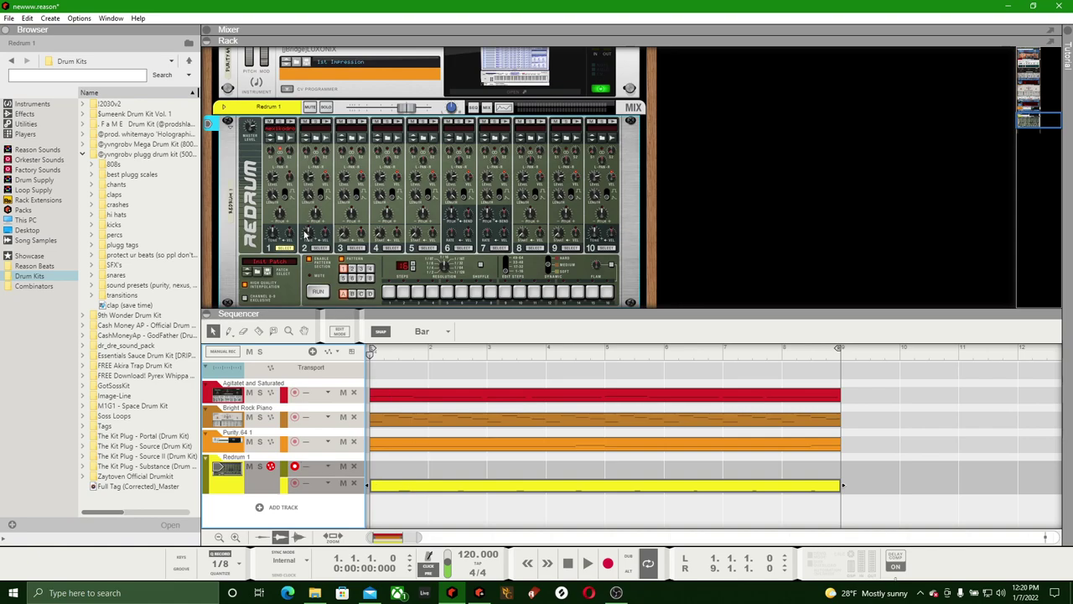
Audition the samples in the hi hats folder and load "xool hi hat" into Redrum channel 2
left_click(91, 214)
left_click(127, 234)
left_click(127, 225)
left_click(134, 244)
left_click(139, 256)
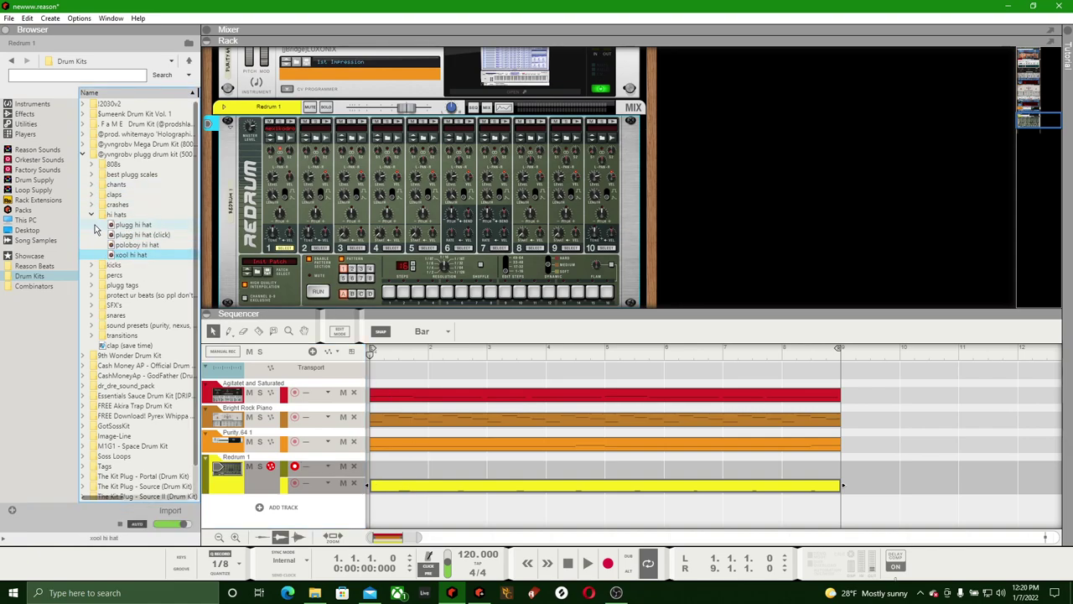
left_click_drag(126, 256, 323, 186)
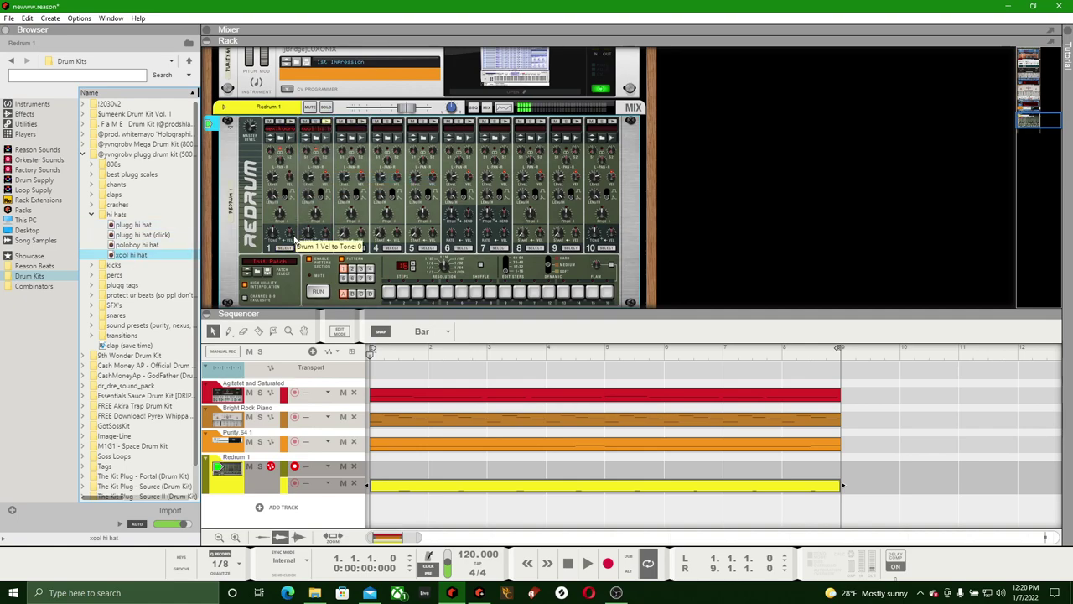
left_click(327, 189)
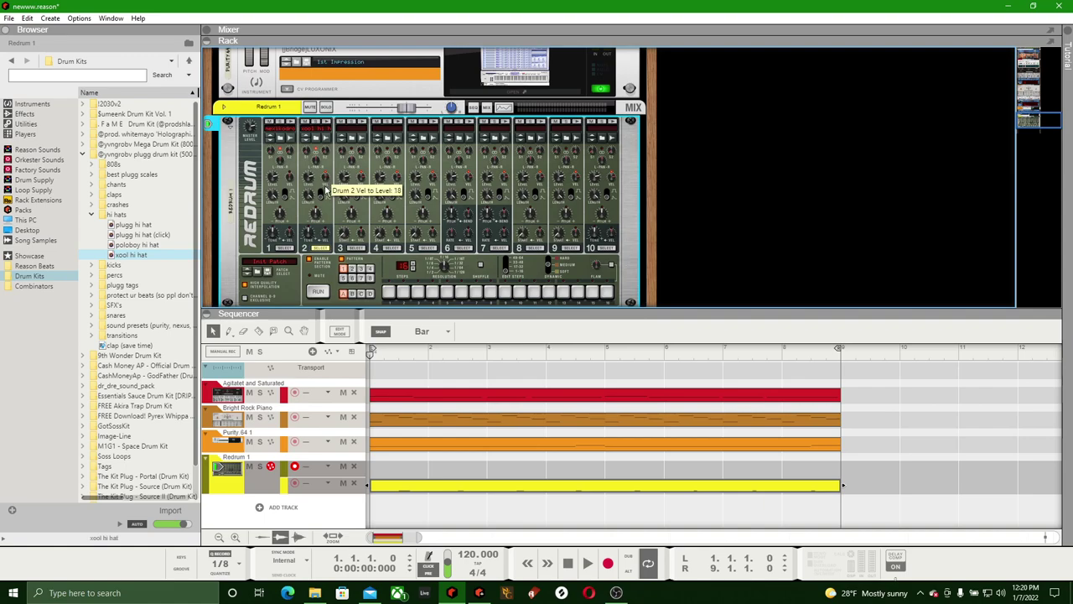
left_click(607, 563)
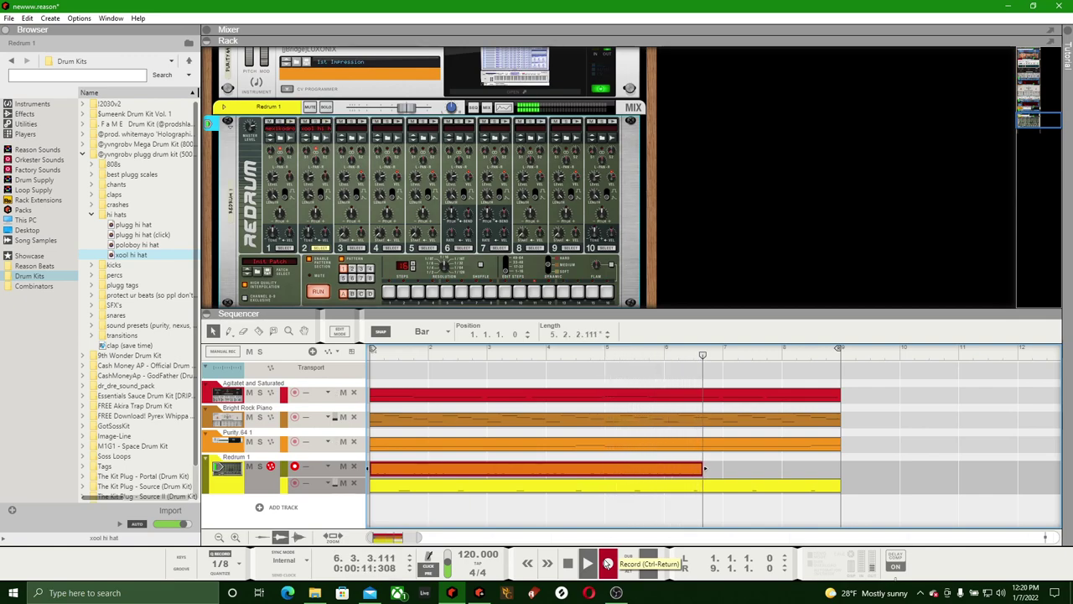
left_click(608, 562)
key("ctrl+z")
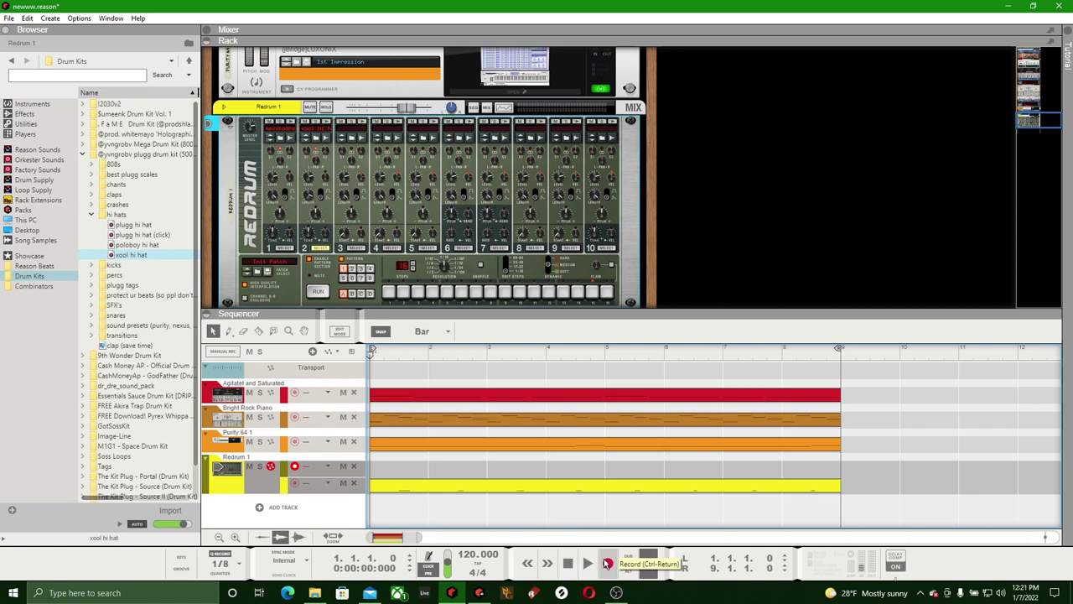
Set the record quantize value to 1/16 and record the hi-hat pattern on the new Redrum 1 lane across the eight-bar loop
left_click(220, 563)
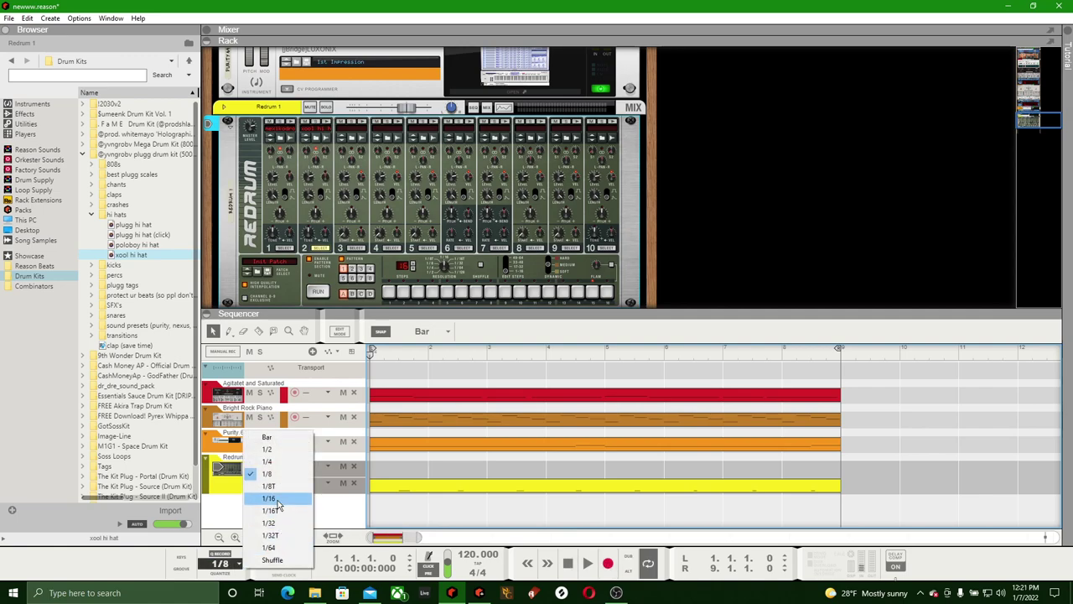
left_click(277, 505)
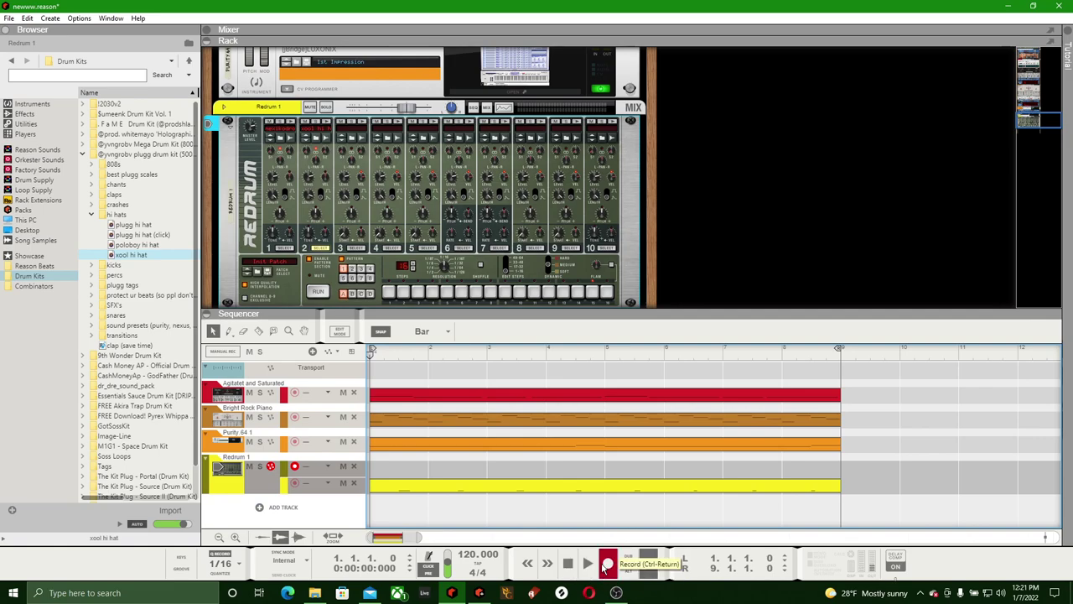
left_click(605, 565)
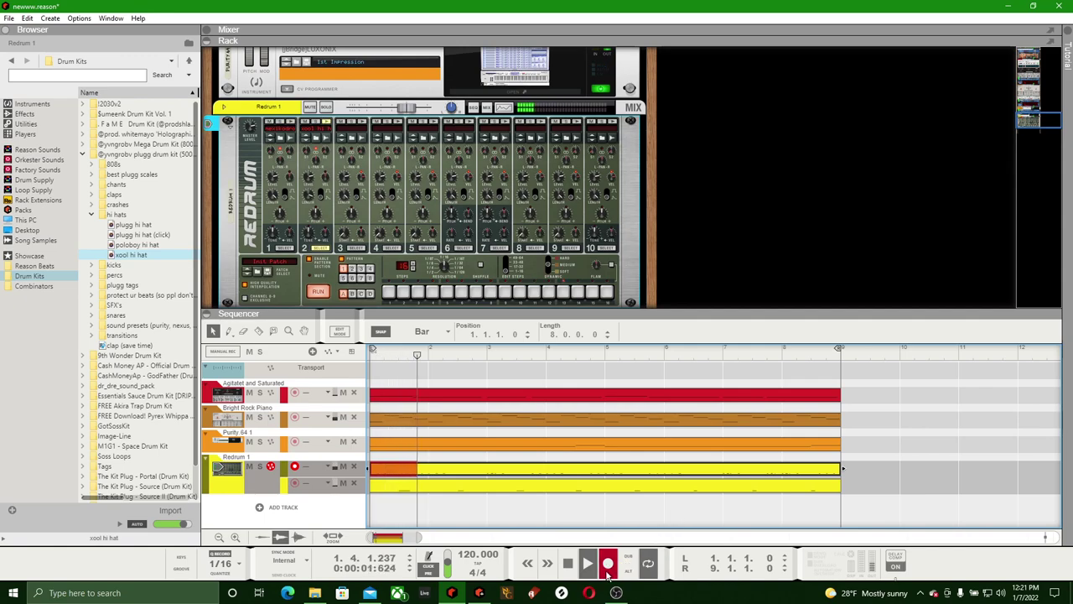
left_click(607, 563)
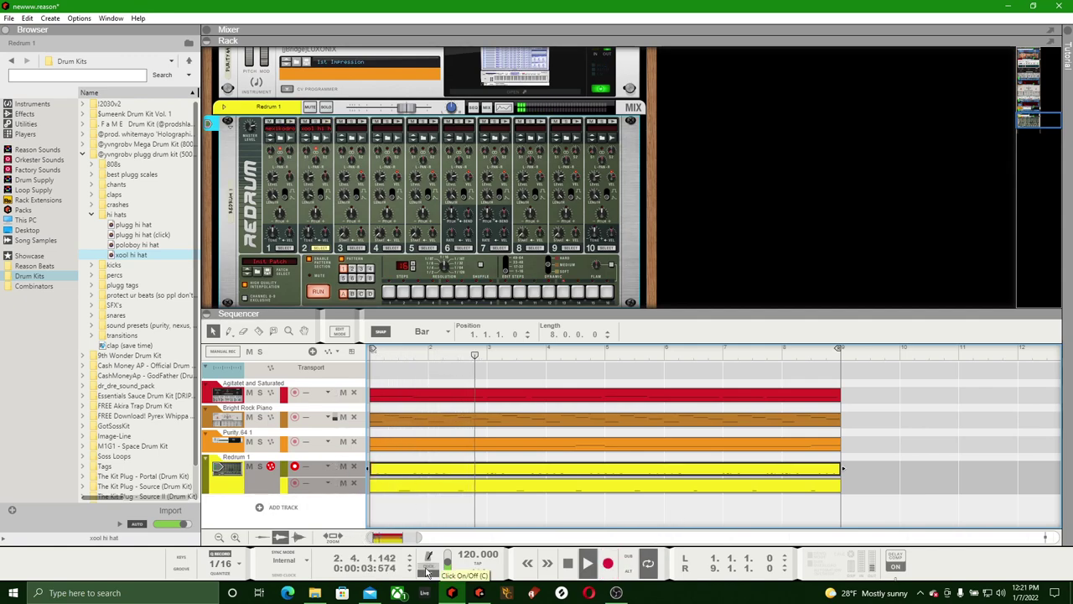
Close the hi hats folder and add another note lane to the Redrum 1 track
left_click(93, 215)
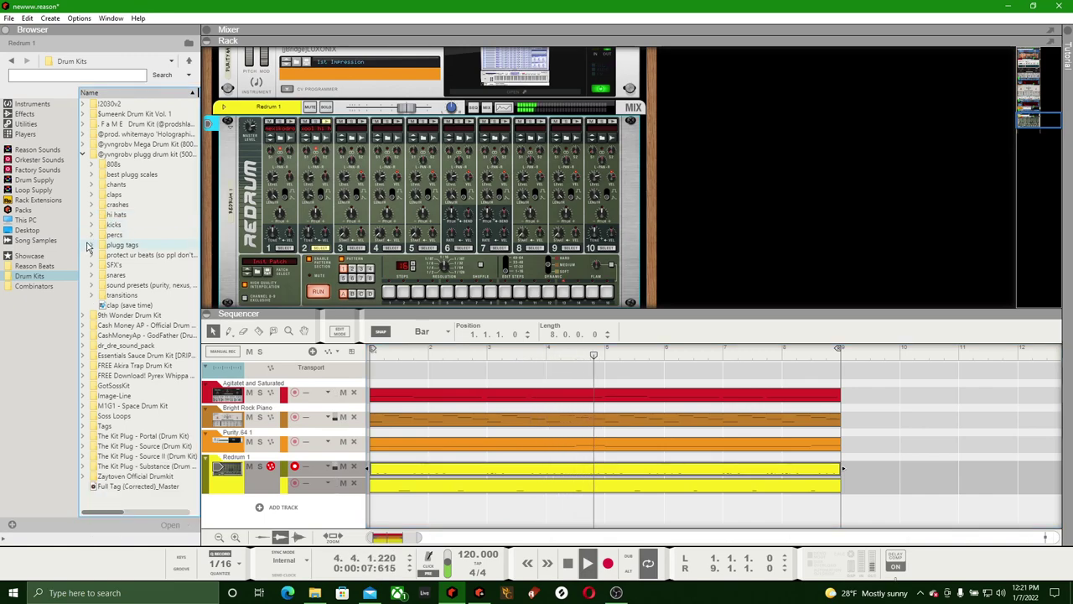
right_click(262, 486)
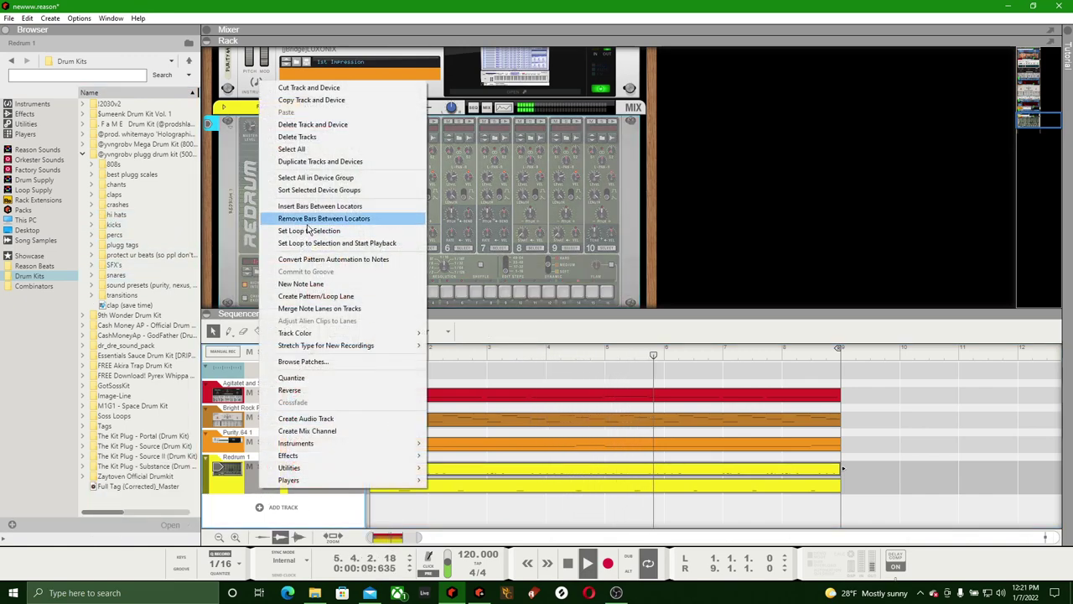
left_click(314, 296)
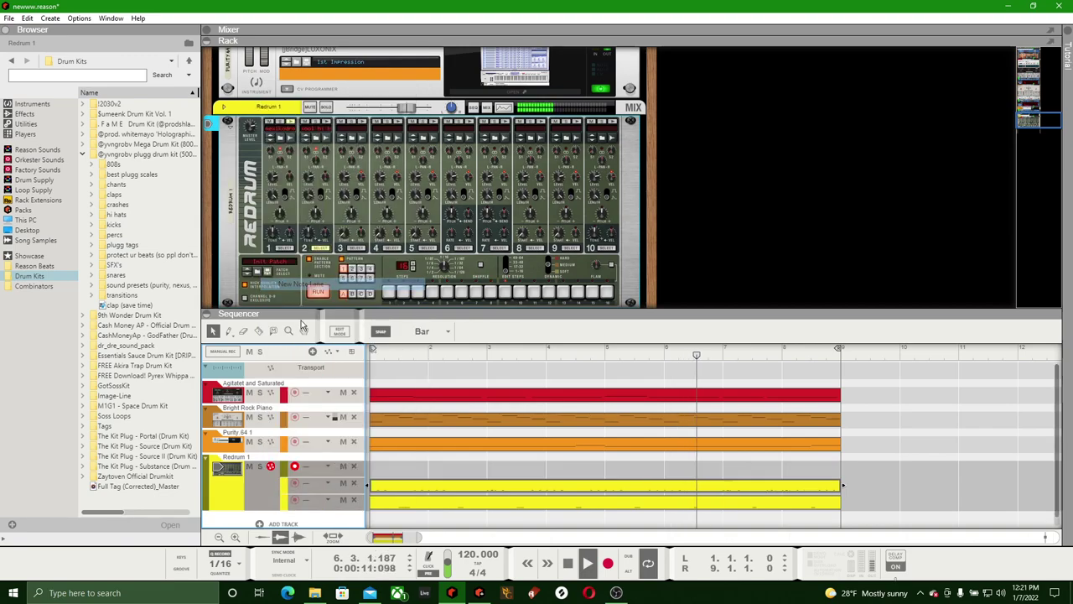
Audition samples in the snares folder and load "mexikodro snare" into Redrum channel 3
left_click(91, 275)
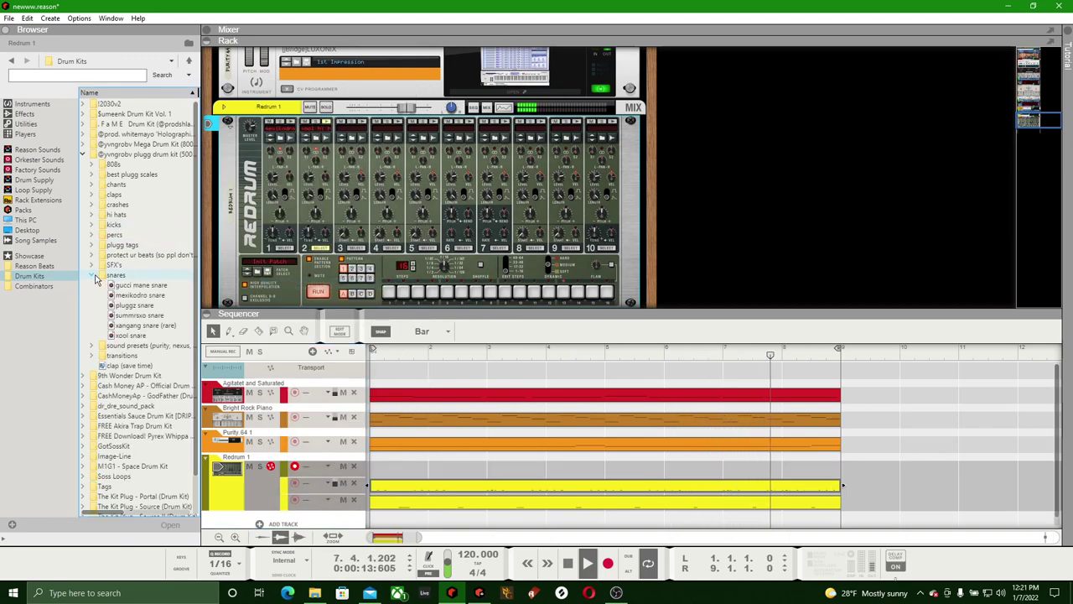
left_click(148, 286)
left_click(144, 295)
left_click_drag(147, 298, 341, 205)
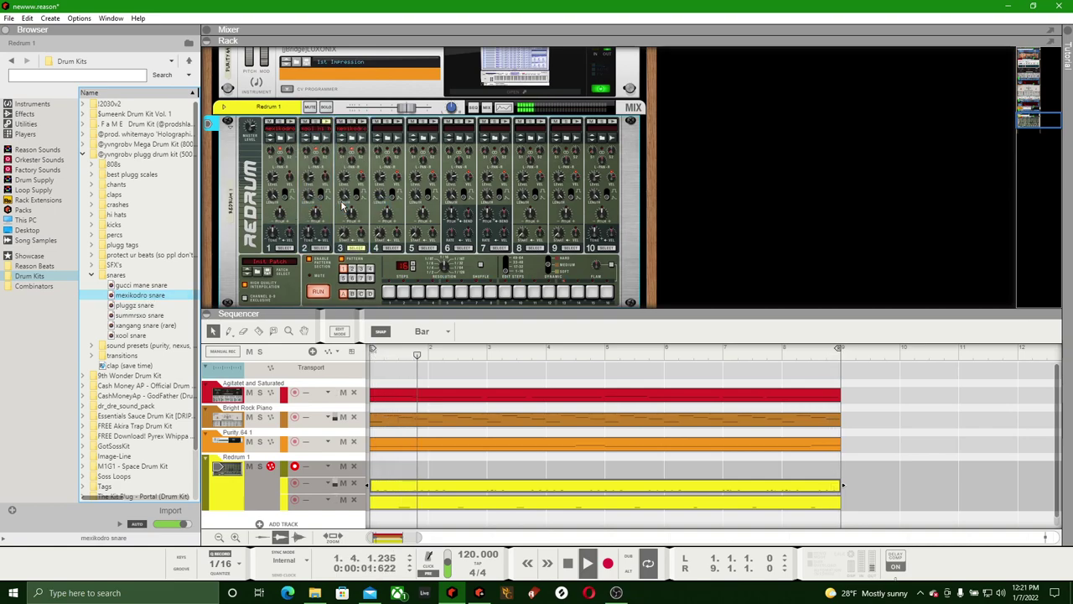
Stop playback, set the song tempo to 135 BPM and play the beginning of the loop to check it
left_click(568, 562)
left_click(568, 564)
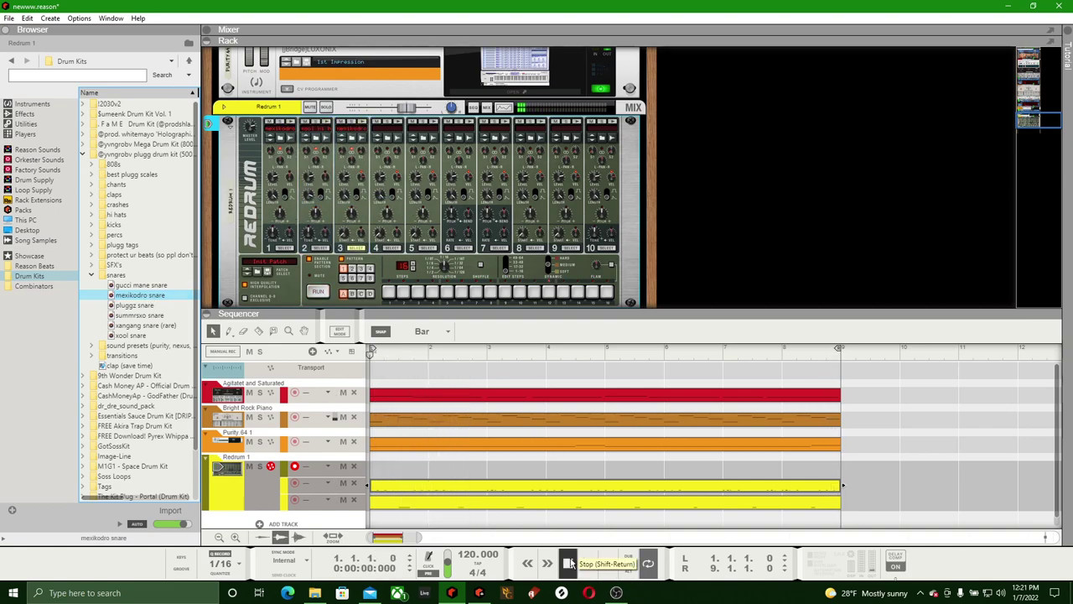
left_click_drag(474, 555, 472, 543)
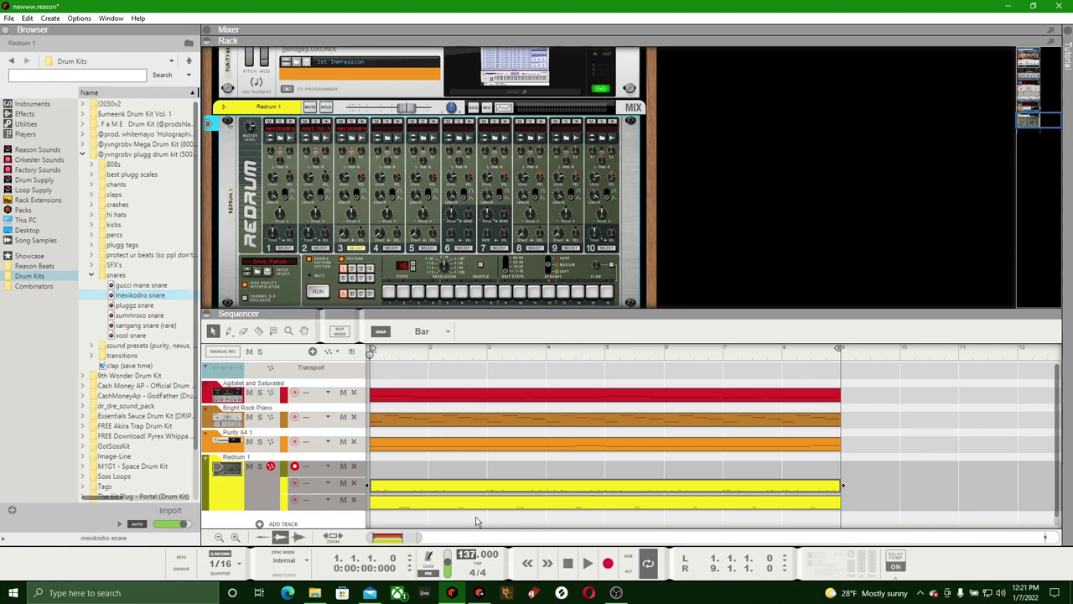
left_click(588, 563)
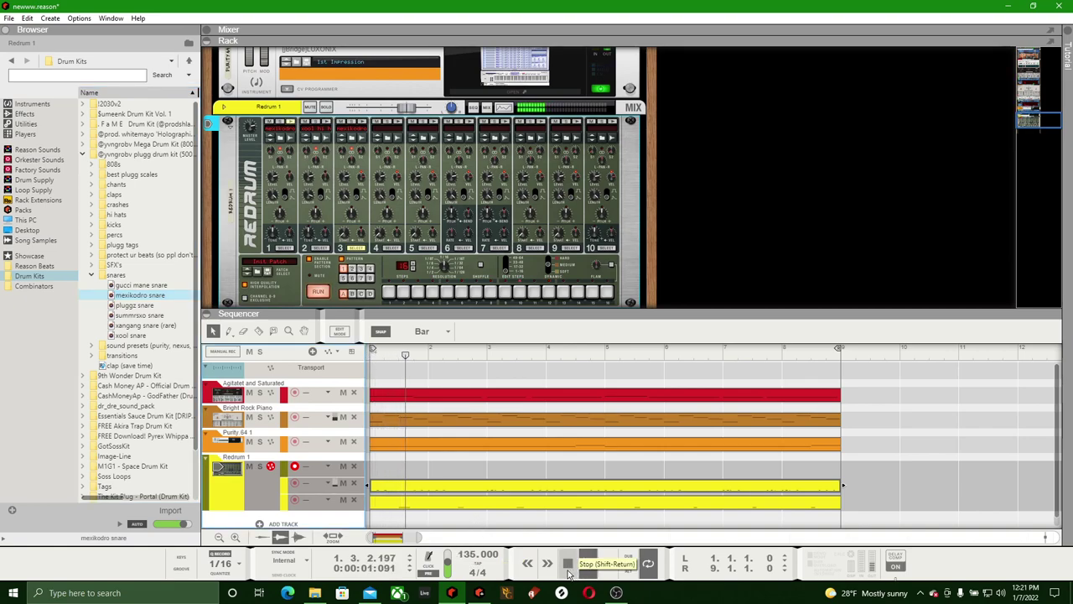
left_click(568, 573)
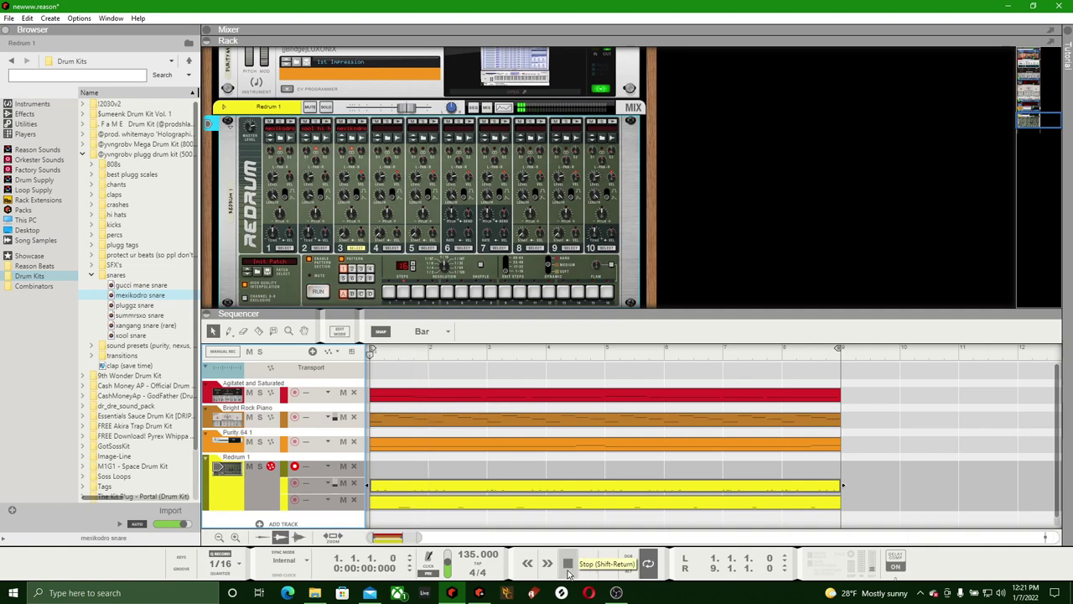
Record the snare pattern with 1/16 quantize on the empty Redrum 1 lane across the eight-bar loop and save the song
left_click(225, 563)
left_click(268, 498)
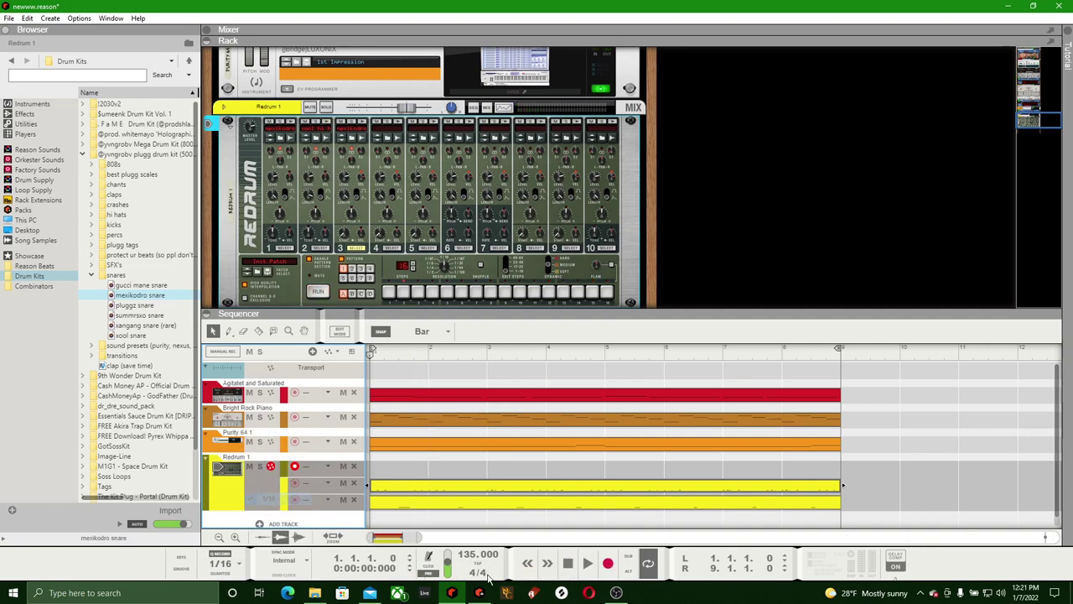
left_click(610, 566)
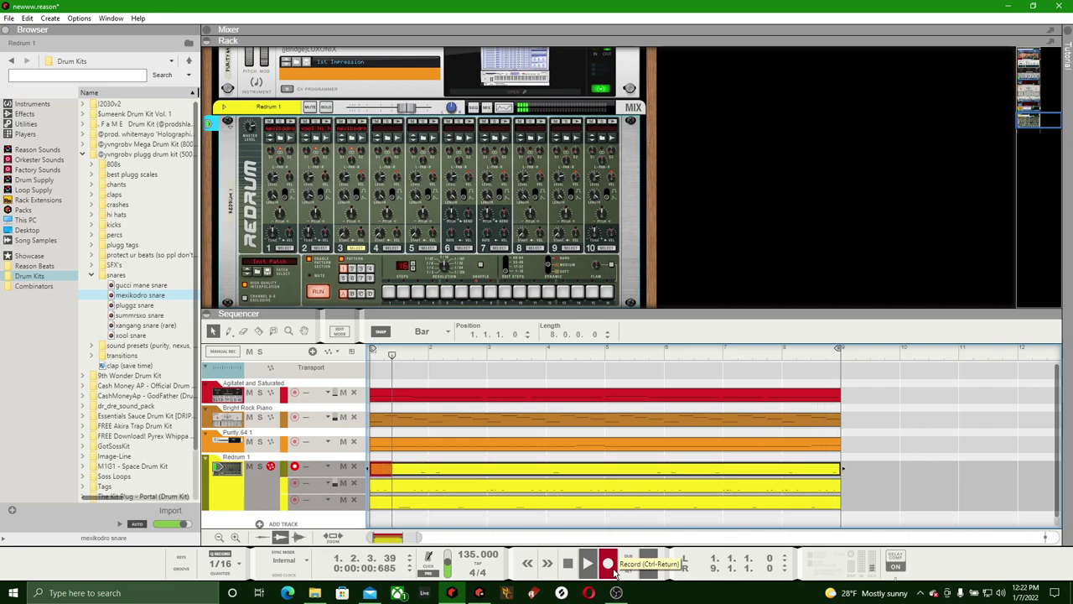
left_click(609, 565)
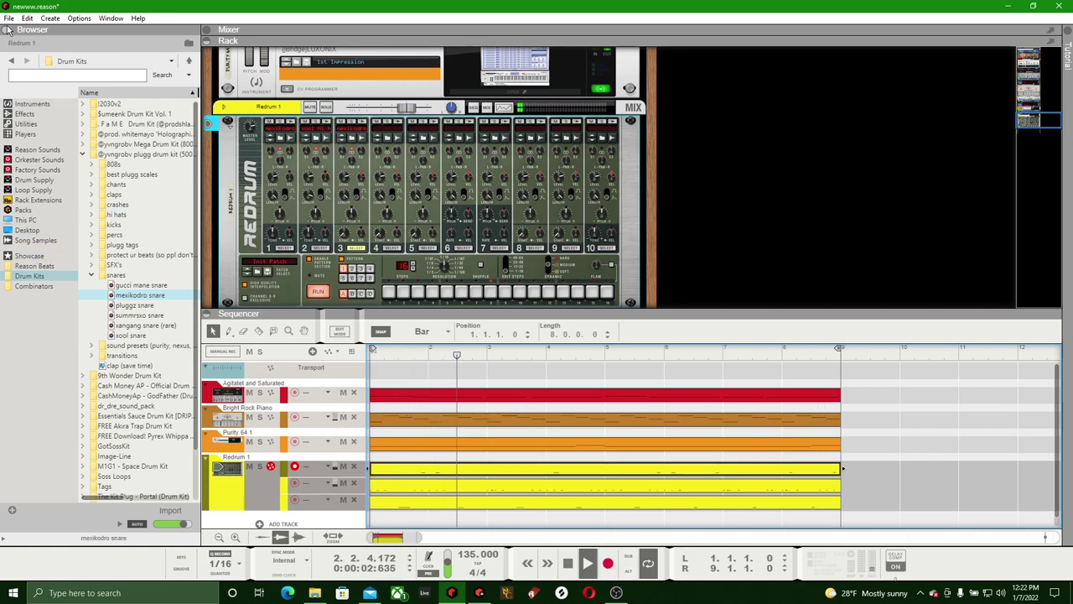
left_click(8, 17)
left_click(199, 352)
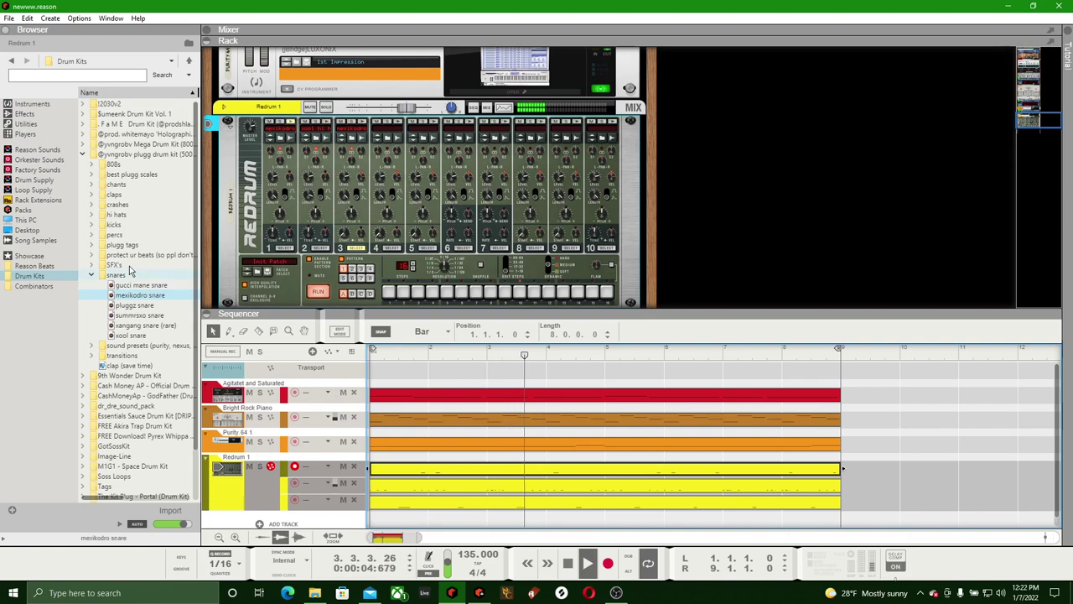
Audition samples in the percs folder and load "tink (pluggz)" into Redrum channel 4
left_click(93, 277)
left_click(93, 234)
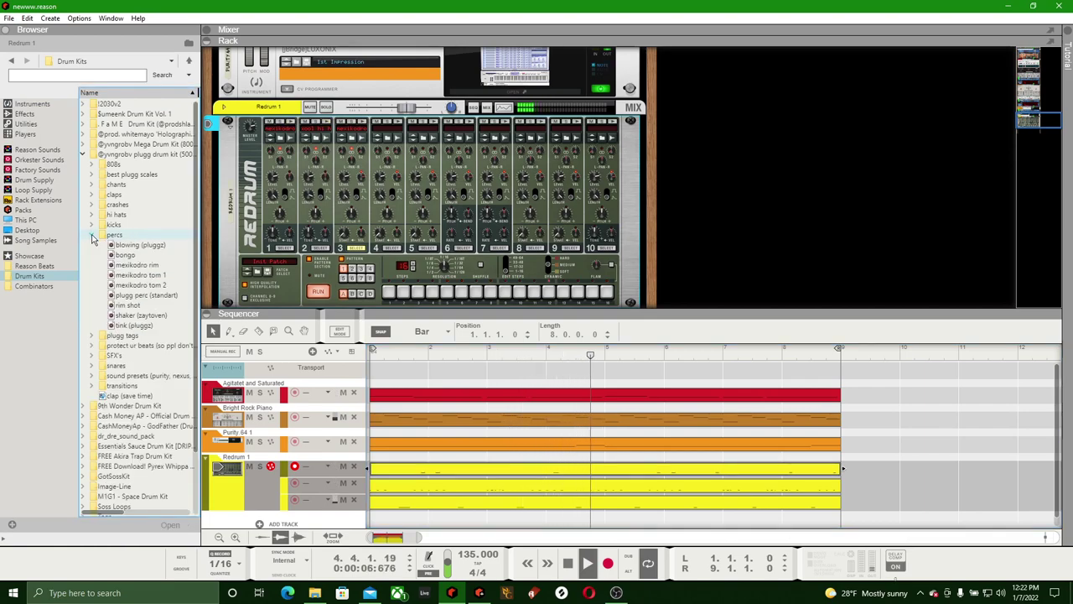
left_click(127, 255)
left_click(128, 305)
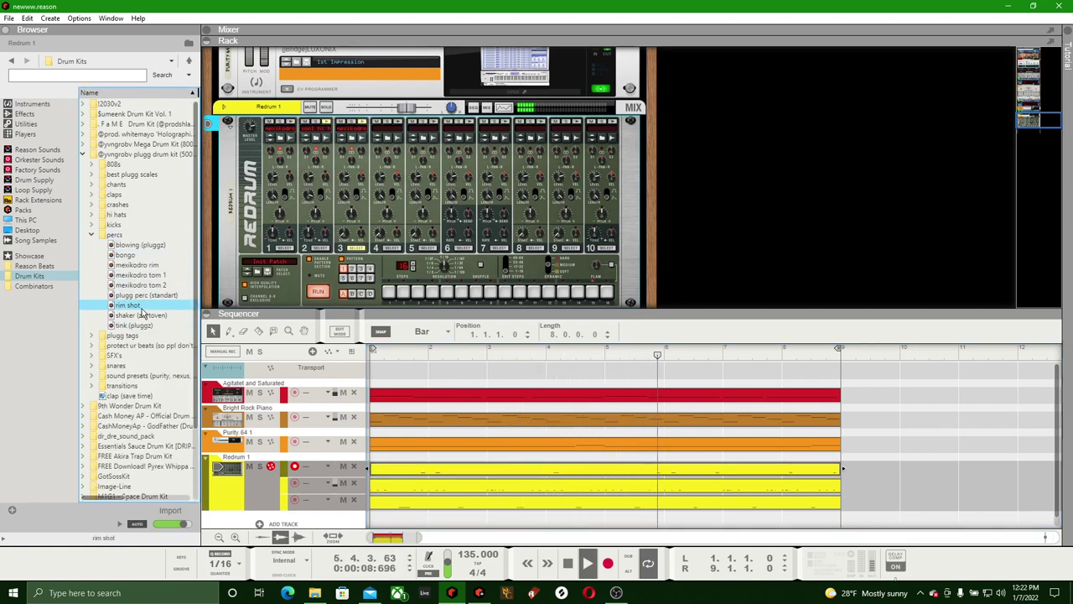
left_click(135, 325)
left_click(139, 319)
left_click_drag(141, 327, 393, 183)
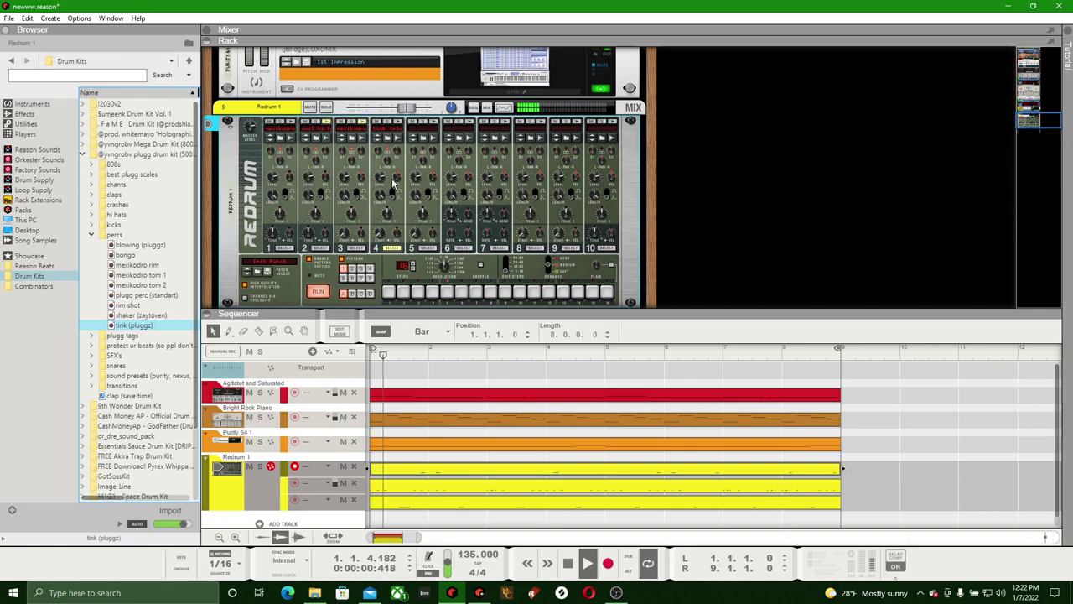
Stop playback, add a new note lane to Redrum 1 and record the "tink (pluggz)" pattern across the eight-bar loop
left_click(568, 563)
left_click(568, 564)
right_click(271, 486)
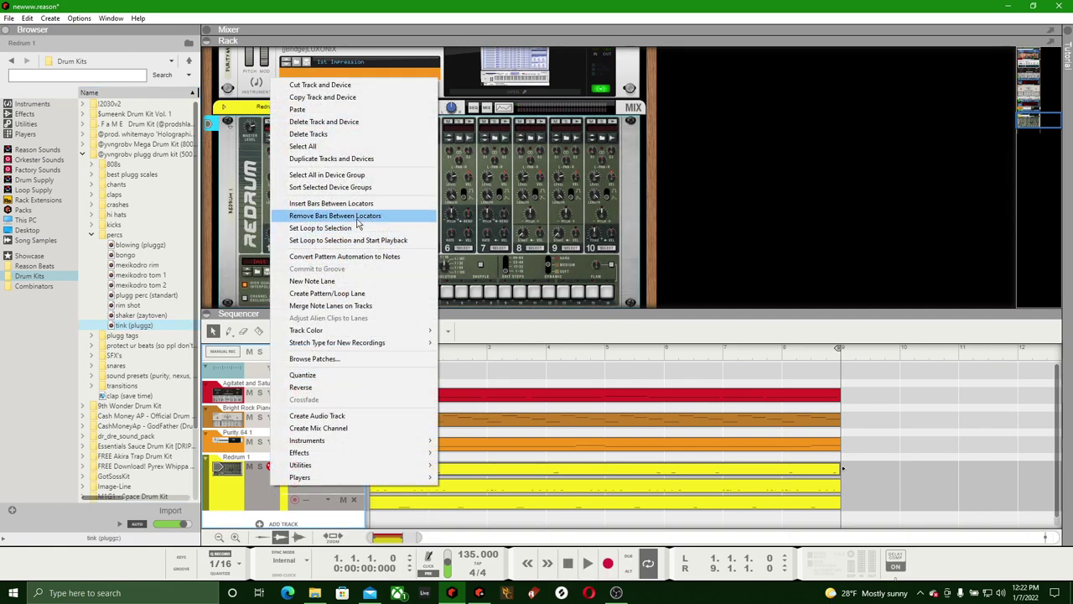
left_click(357, 281)
left_click(607, 565)
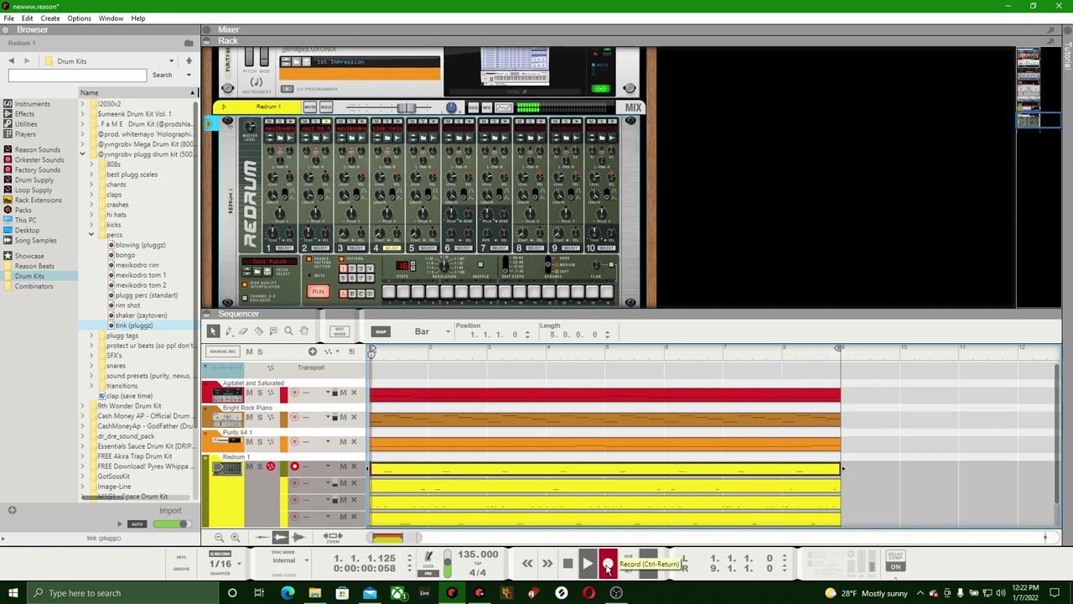
left_click(607, 566)
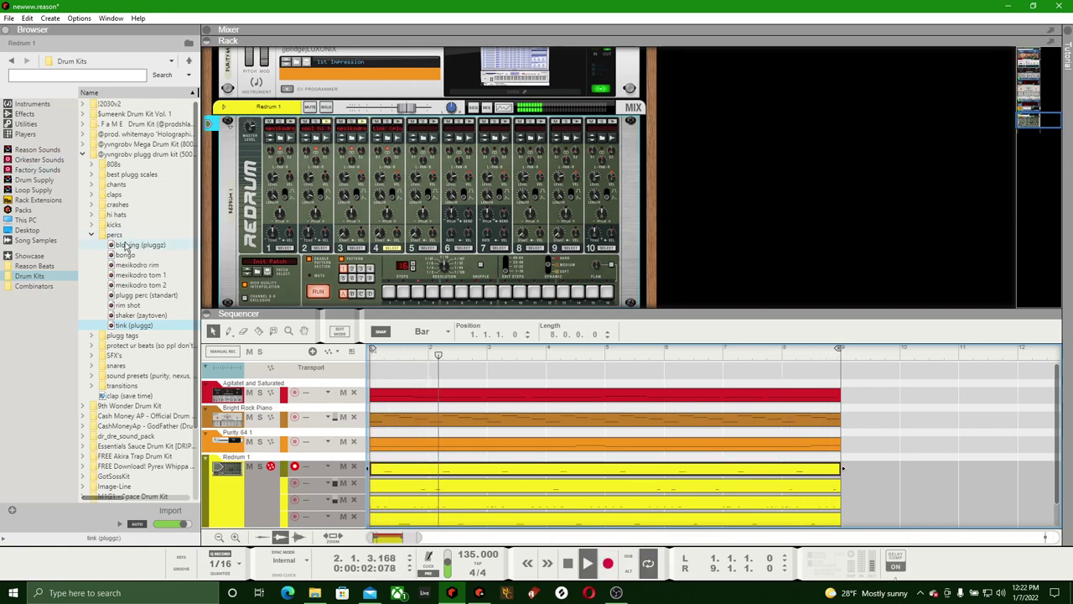
Audition samples in the crashes folder and load "mexikodro crash" into Redrum channel 5
left_click(93, 234)
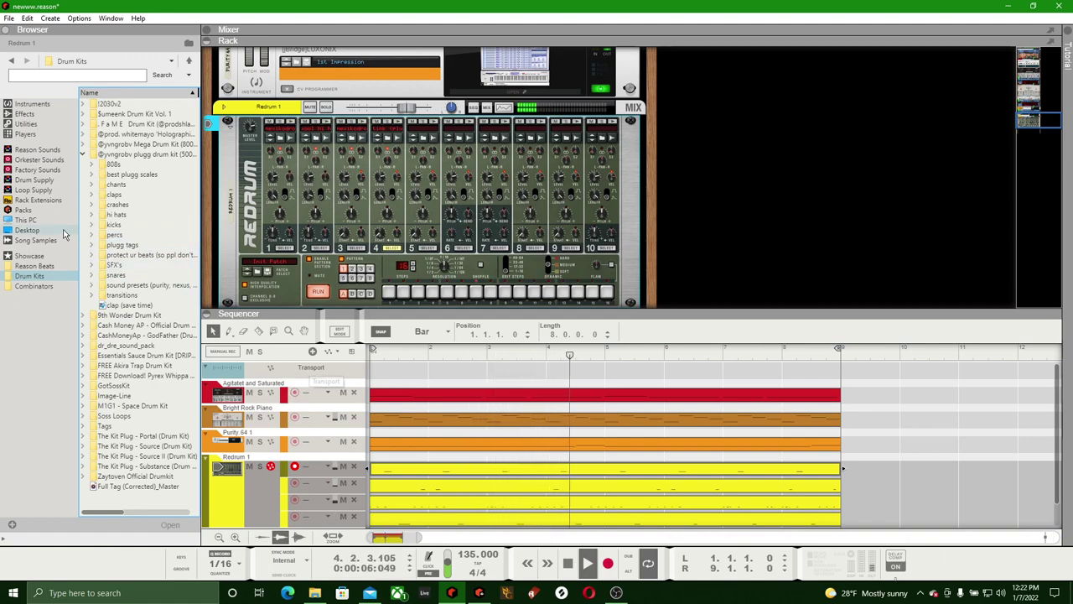
left_click(92, 204)
left_click(136, 216)
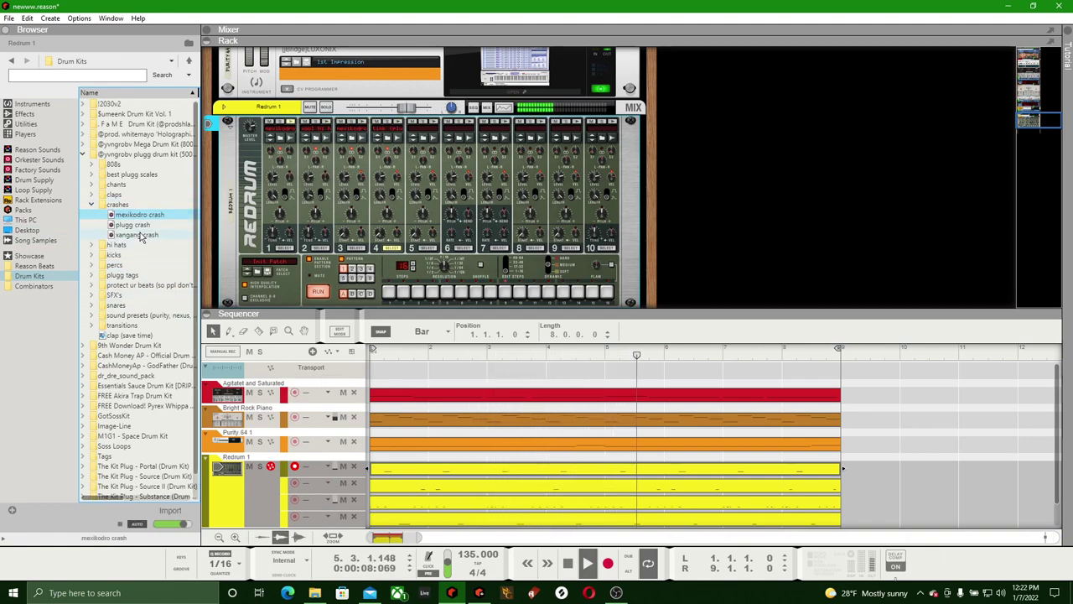
left_click(139, 226)
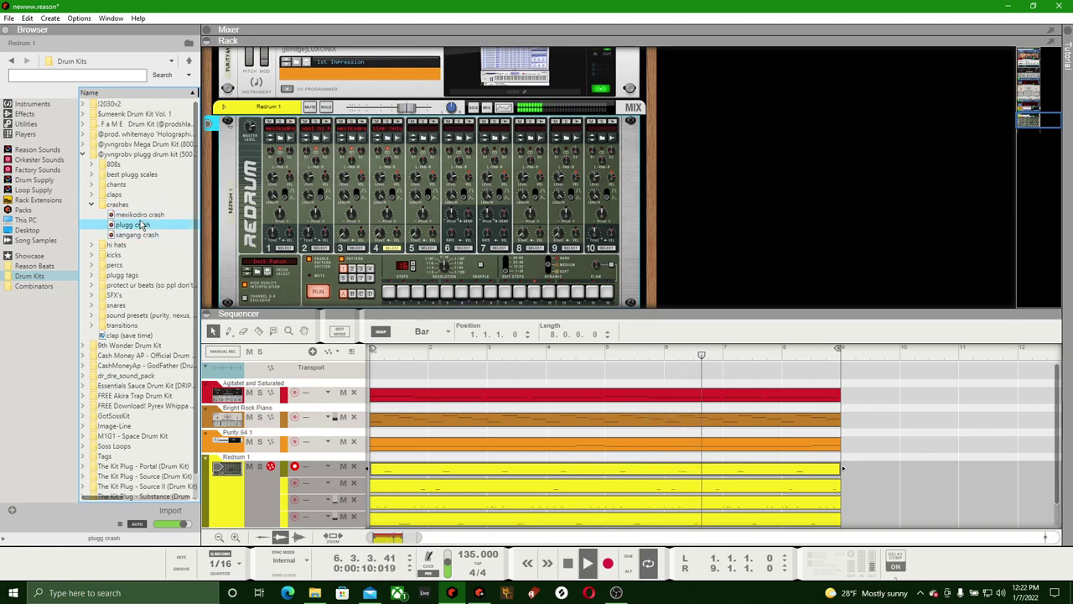
left_click(142, 216)
left_click_drag(143, 218, 423, 191)
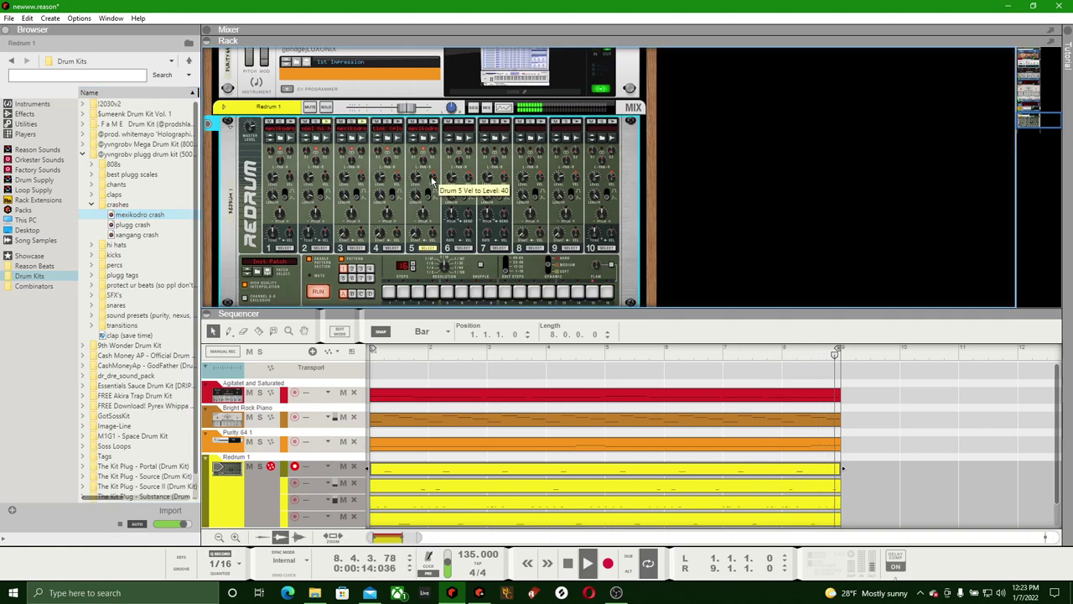
Add a new note lane to Redrum 1 for the crash and return playback to the start of the song
left_click_drag(454, 313, 454, 233)
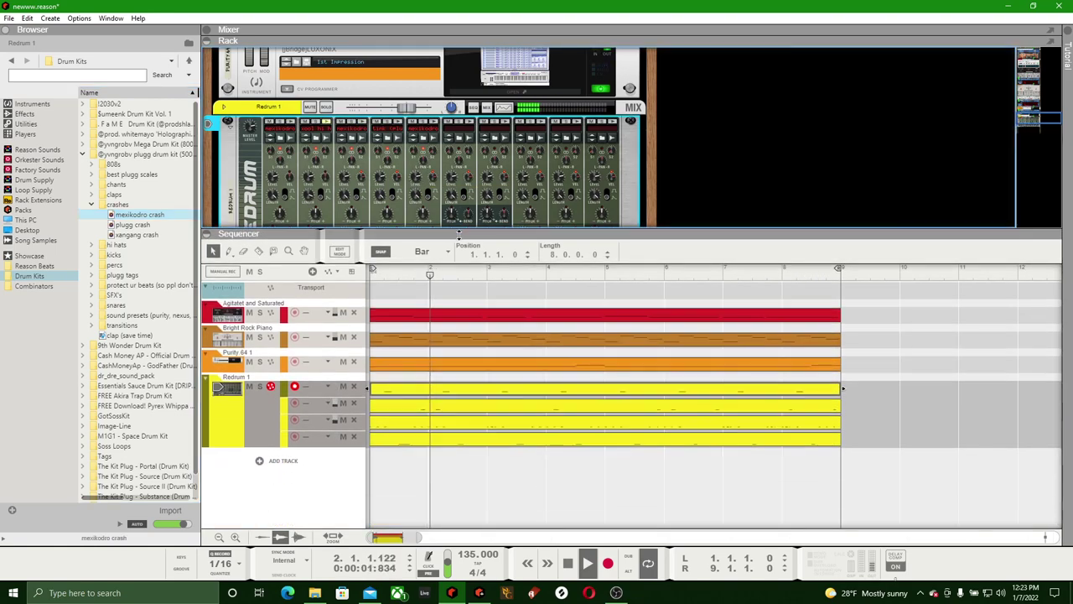
right_click(254, 418)
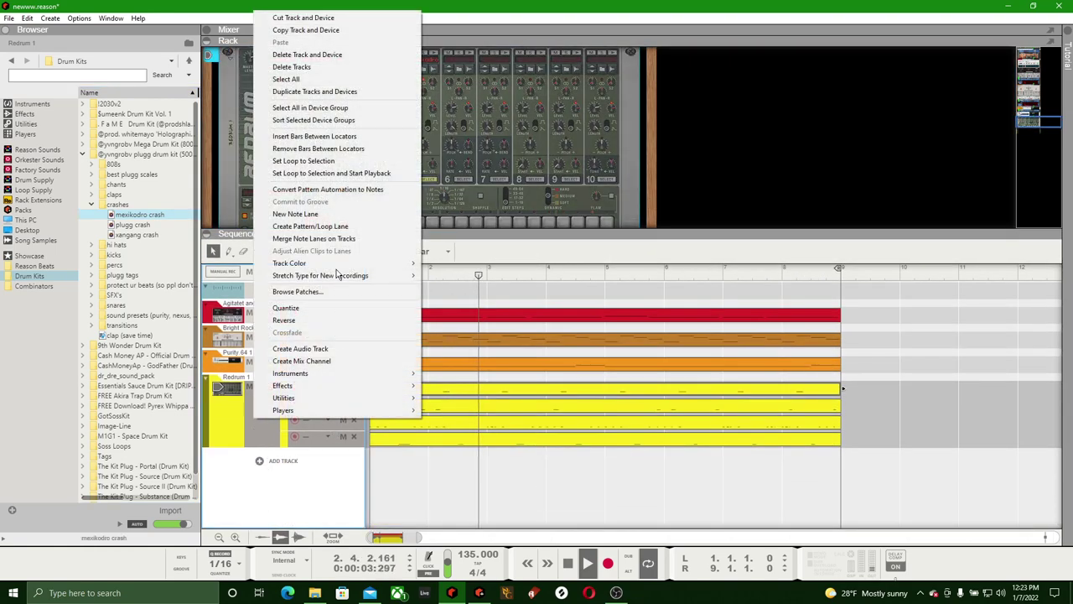
left_click(295, 214)
double_click(568, 563)
left_click(601, 570)
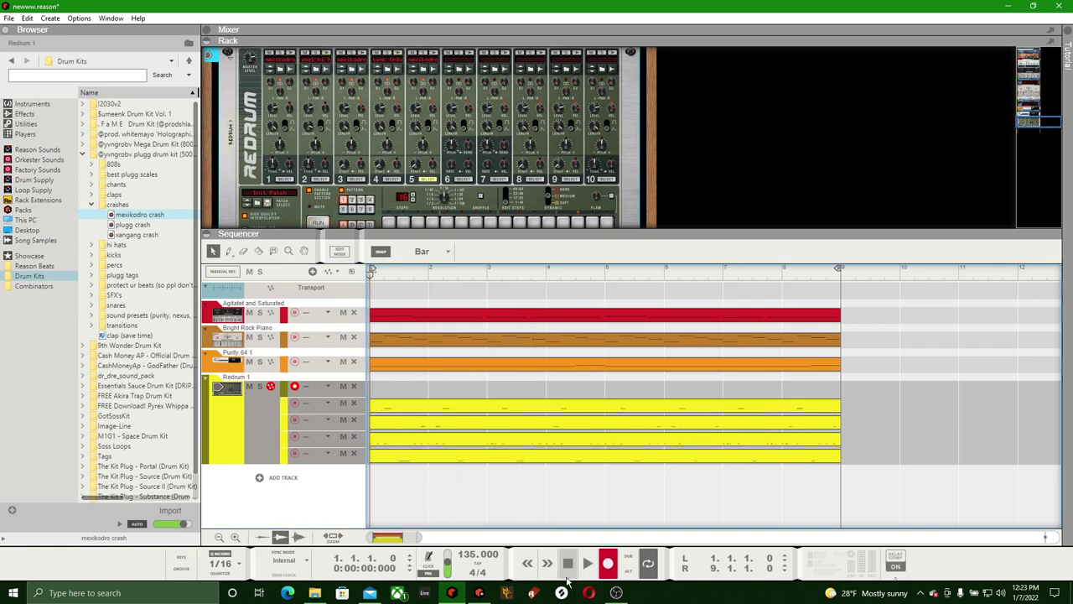
double_click(568, 563)
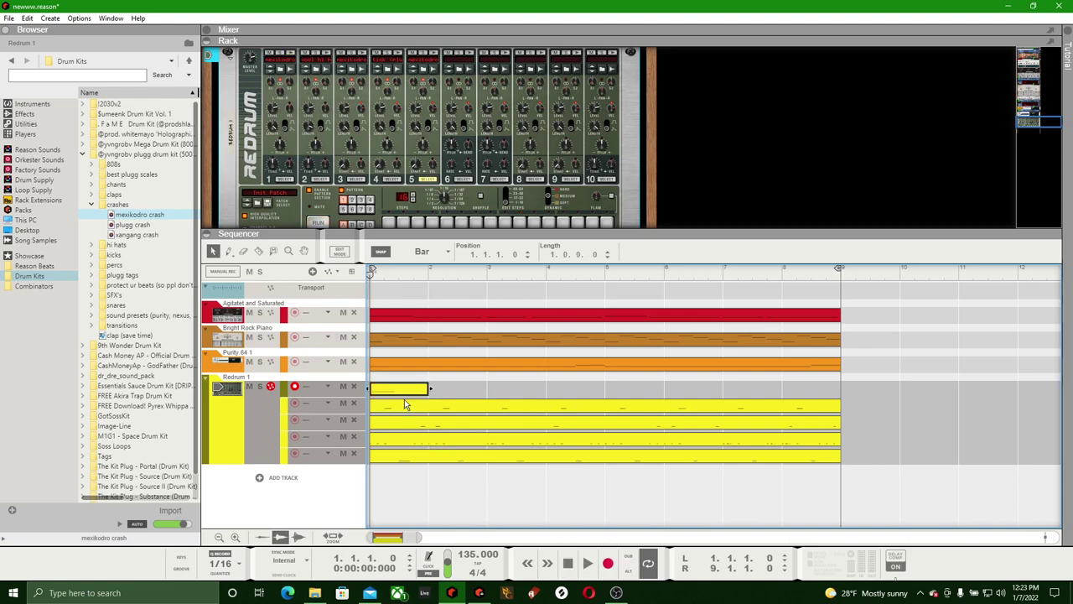
key("Delete")
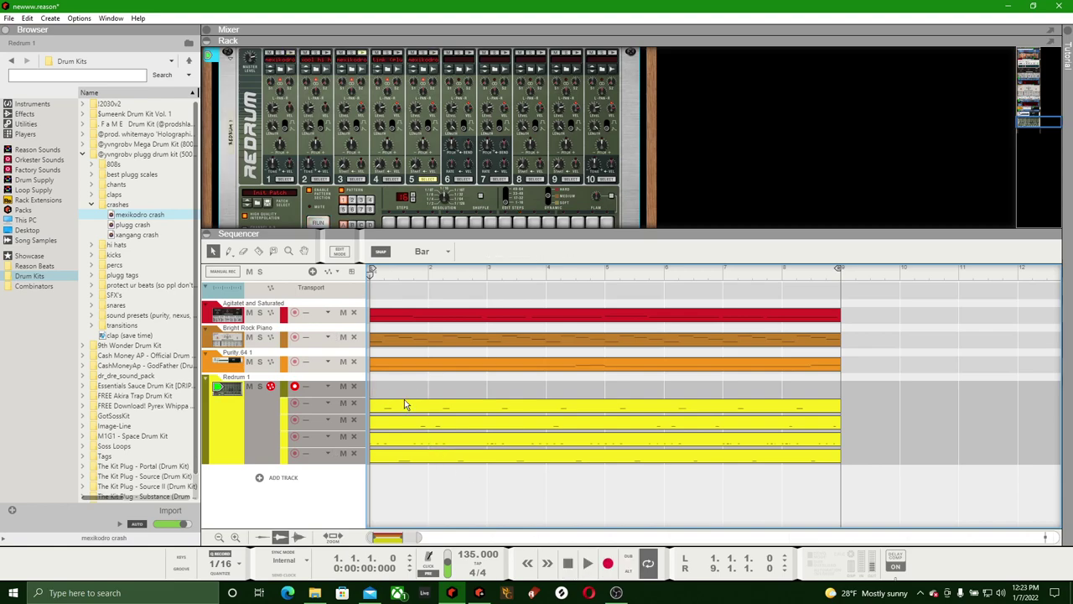
Record the crash on the empty Redrum 1 lane across the eight-bar loop
left_click(609, 564)
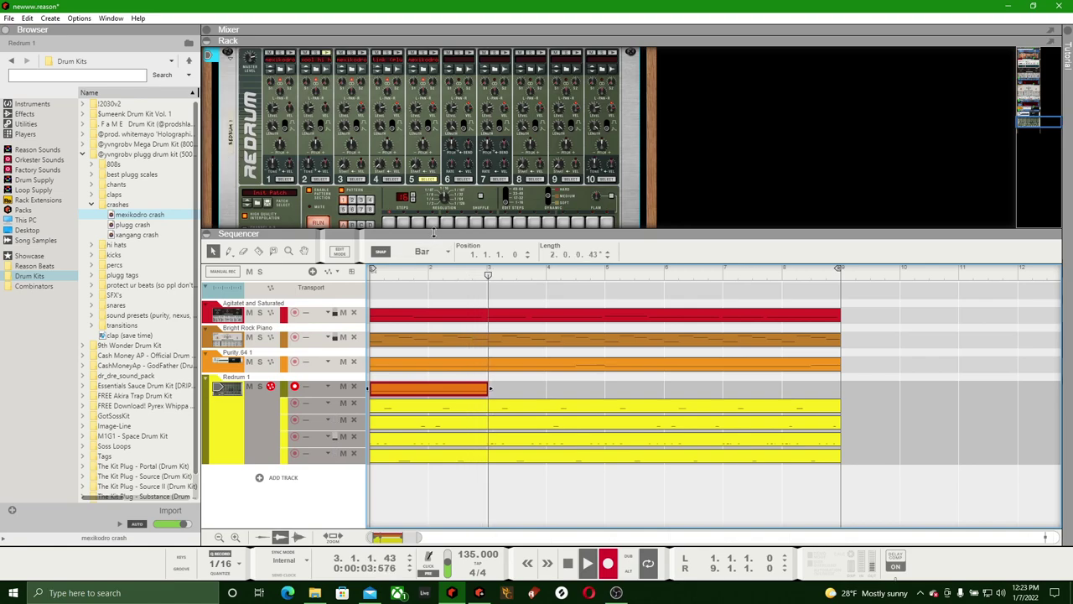
left_click_drag(434, 233, 434, 250)
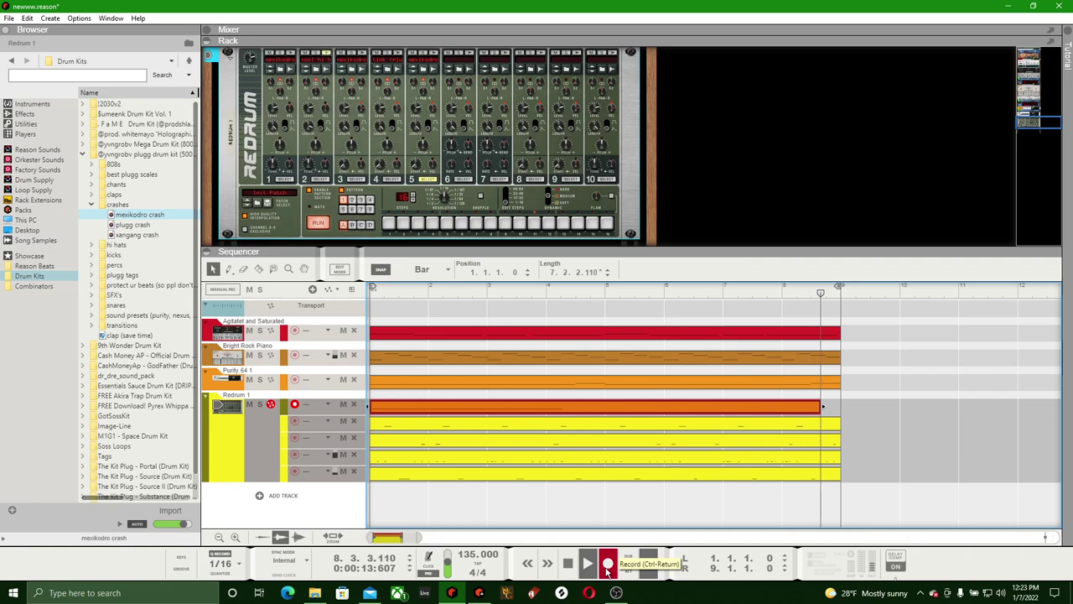
left_click(608, 568)
Mute the crash lane, enlarge the rack area and save the song
left_click(343, 404)
left_click_drag(430, 252, 430, 362)
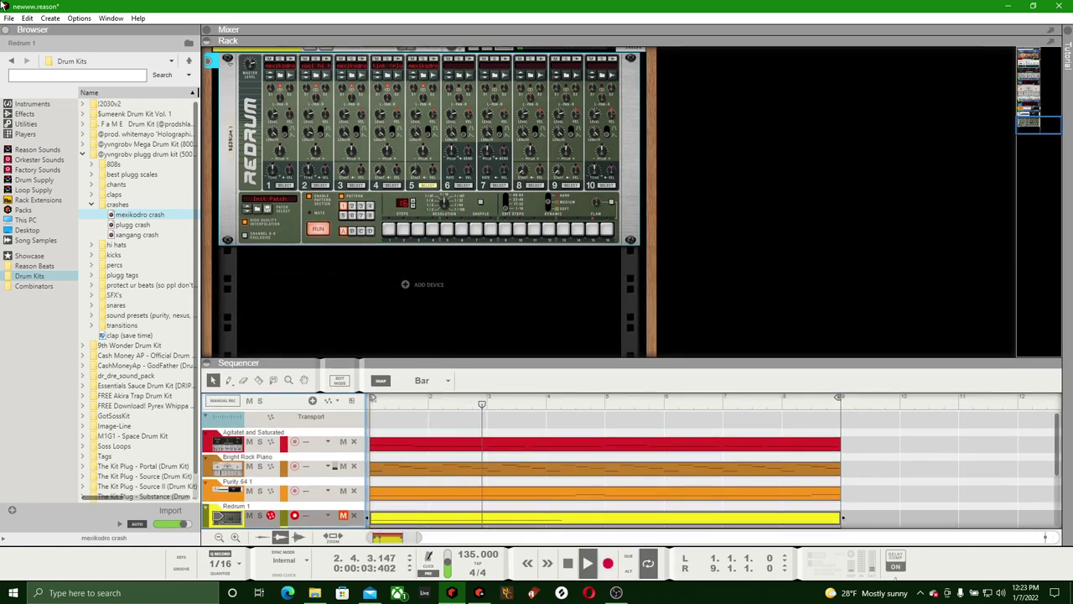
left_click(9, 18)
key("Escape")
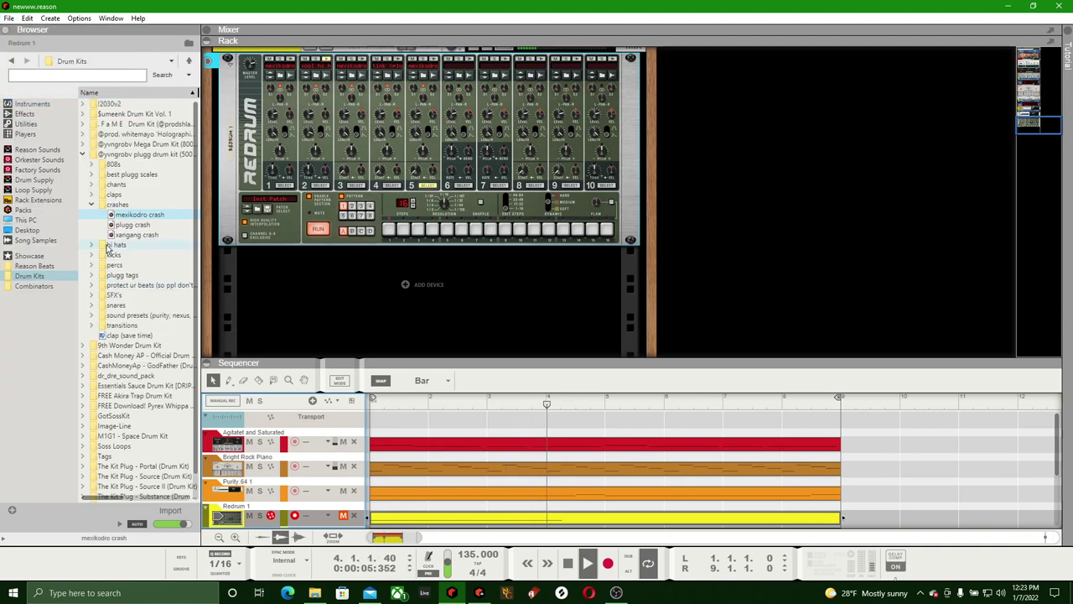
Close the crashes folder and audition the samples in the chants folder of the plugg drum kit
left_click(92, 206)
left_click(92, 185)
left_click(134, 203)
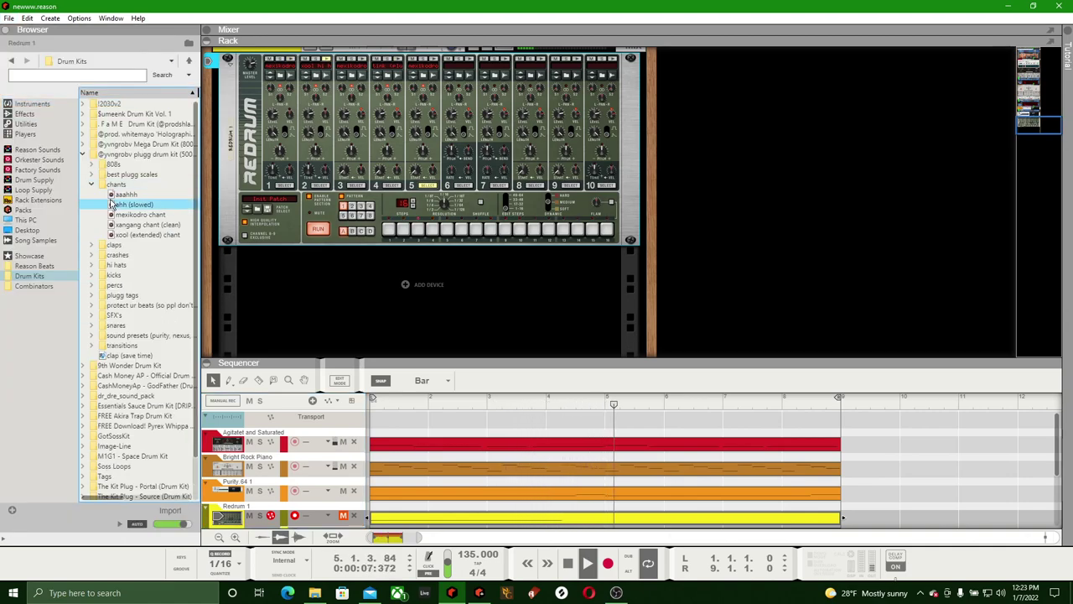
left_click(140, 234)
left_click(139, 225)
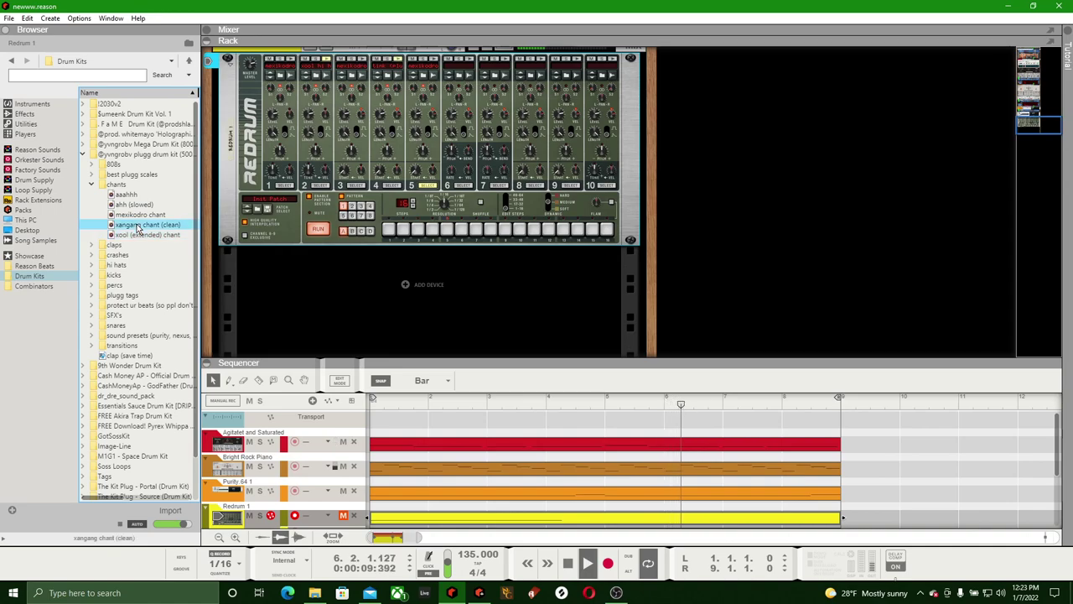
left_click(139, 215)
Try "xool (extended) chant" in Redrum channel 6, stop playback and replace it with "xangang chant (clean)"
left_click_drag(150, 236, 470, 141)
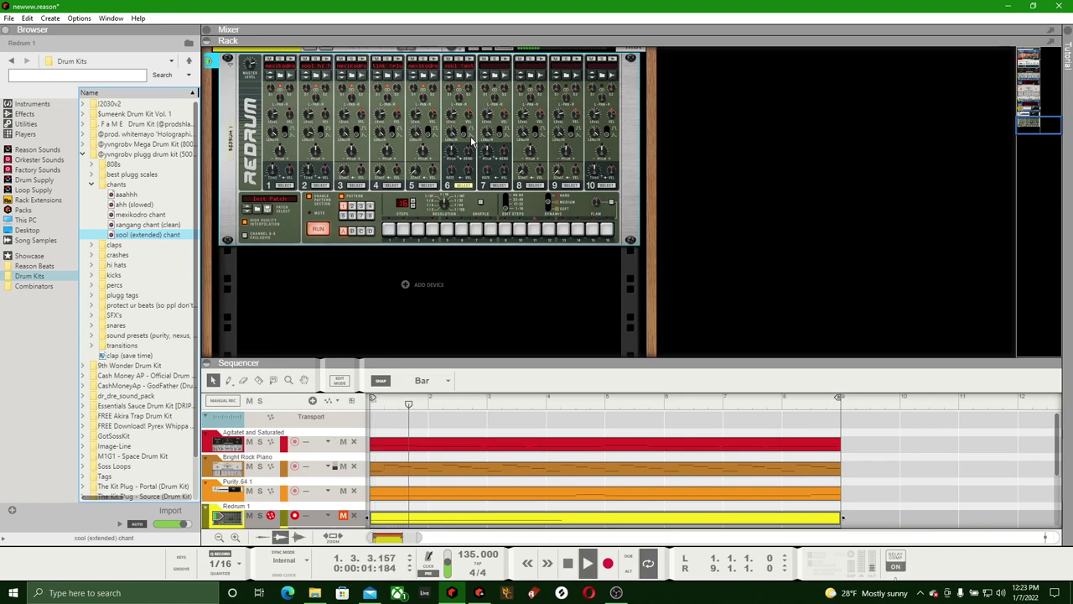
left_click(566, 572)
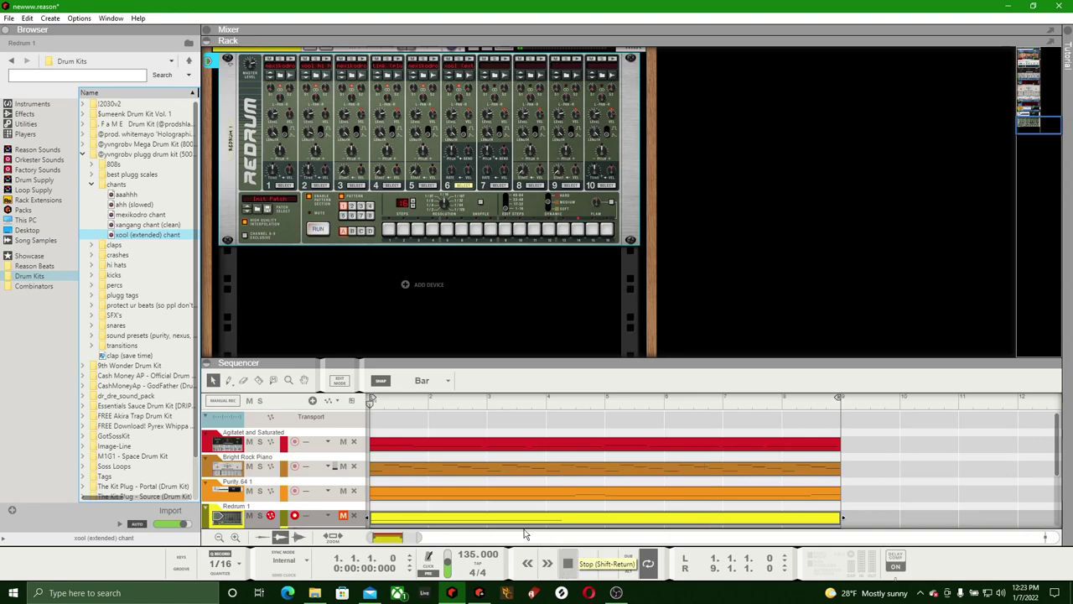
left_click(142, 225)
left_click_drag(143, 226, 471, 143)
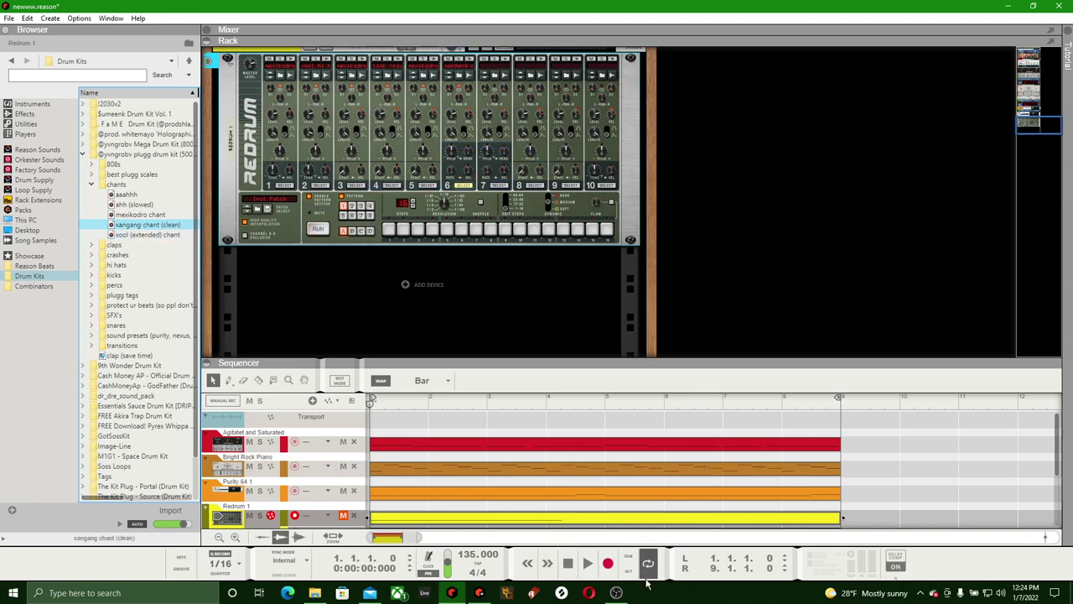
Enlarge the sequencer area and add an empty note lane to the Redrum 1 track for the chant
left_click_drag(553, 360, 552, 160)
right_click(257, 391)
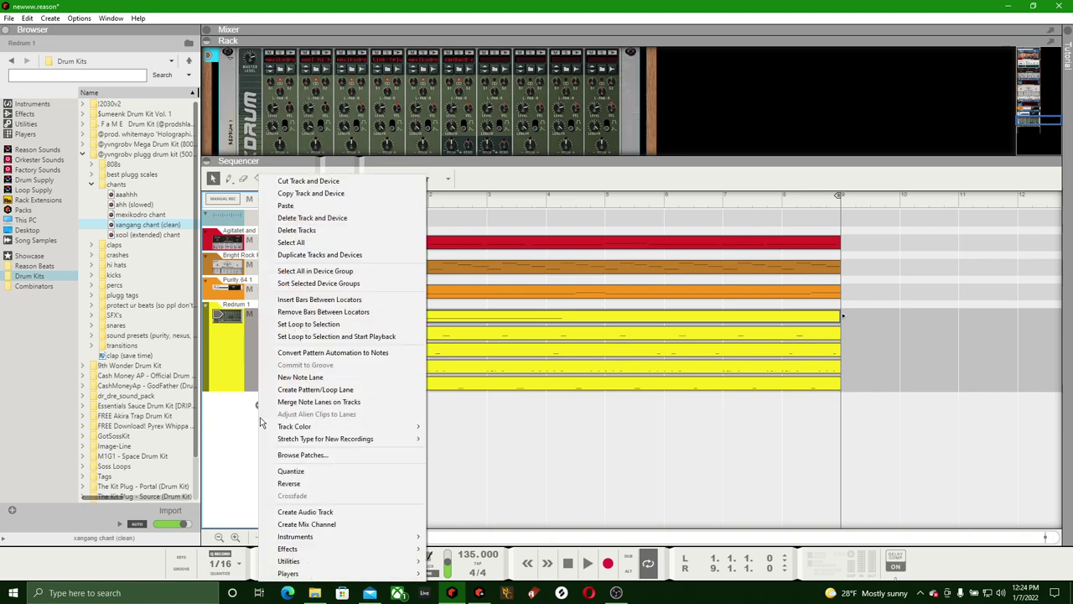
left_click(359, 377)
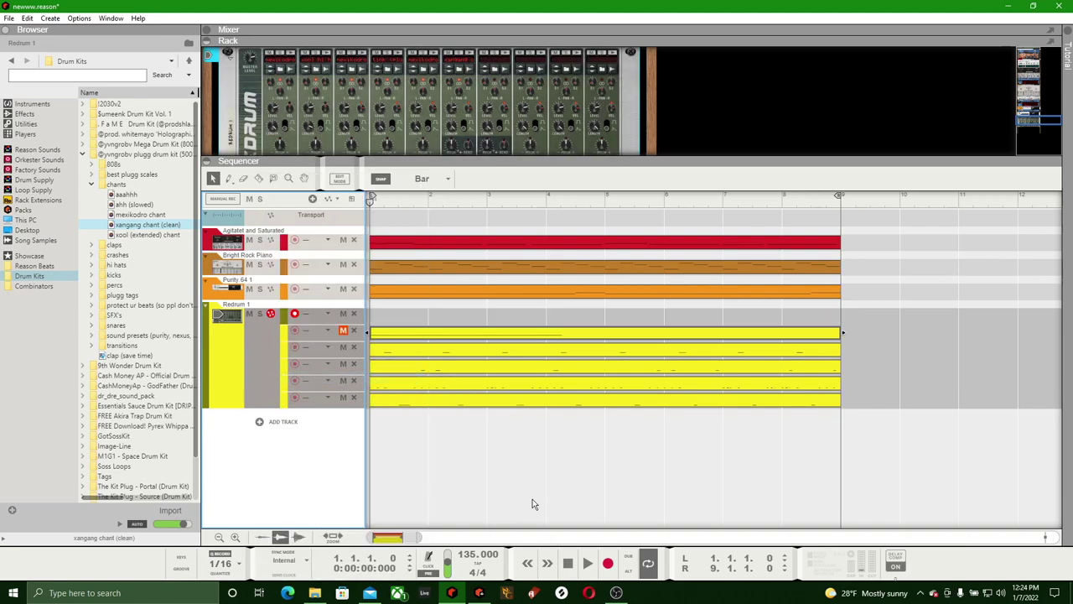
left_click(607, 562)
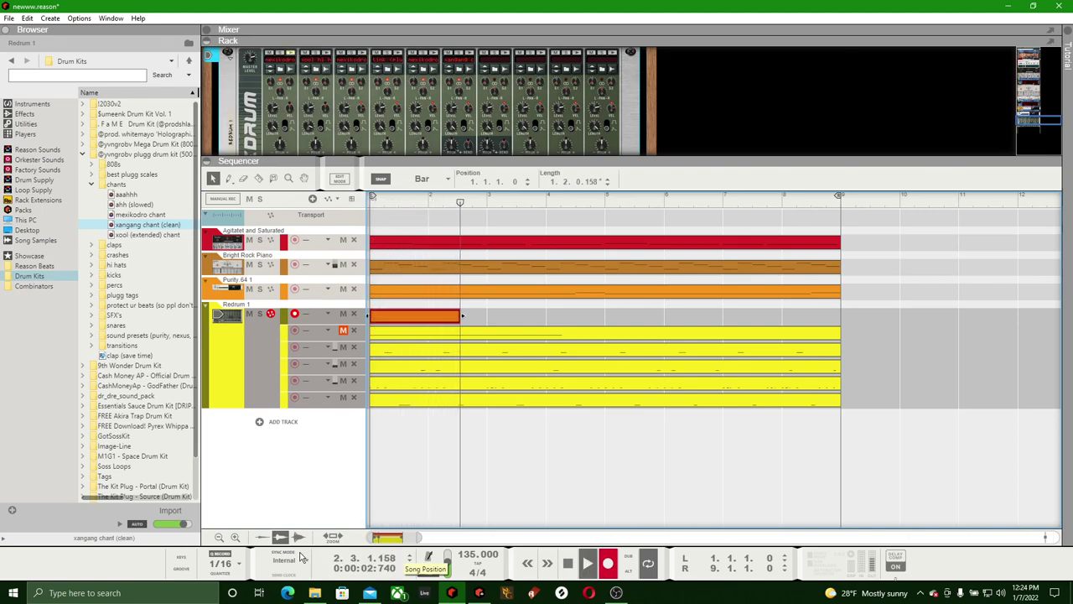
left_click(567, 562)
key("Delete")
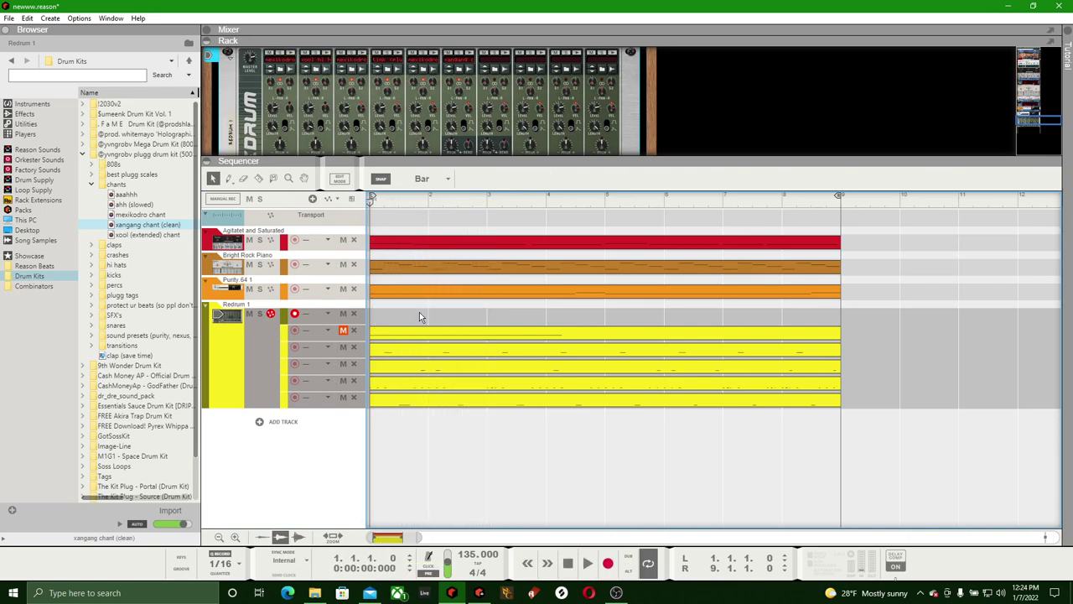
Play the loop from the start as a rehearsal, record the chant on the empty lane across eight bars and save the song
left_click(585, 565)
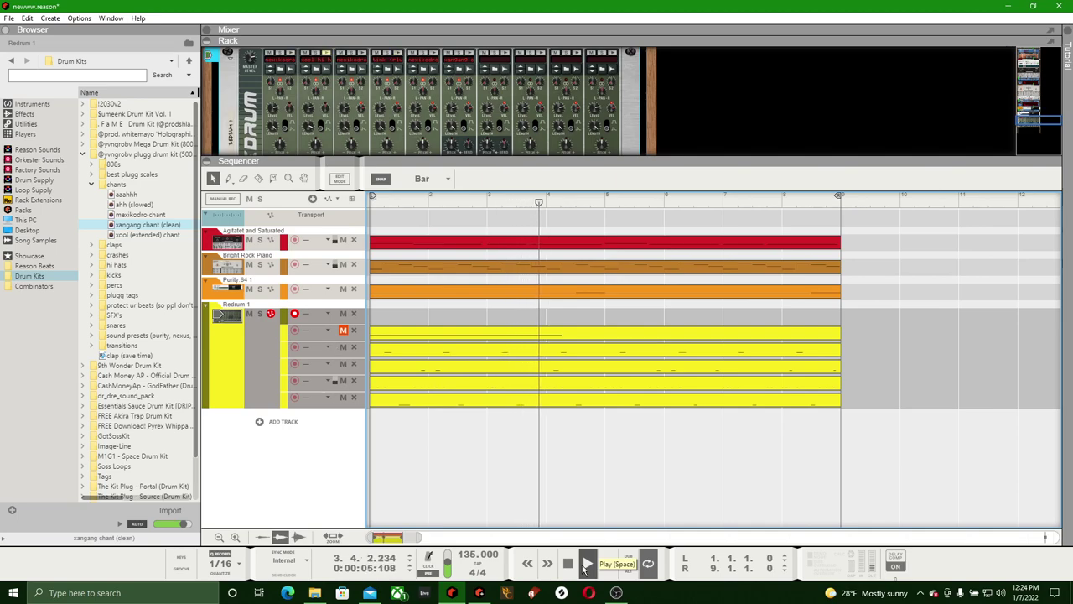
double_click(568, 567)
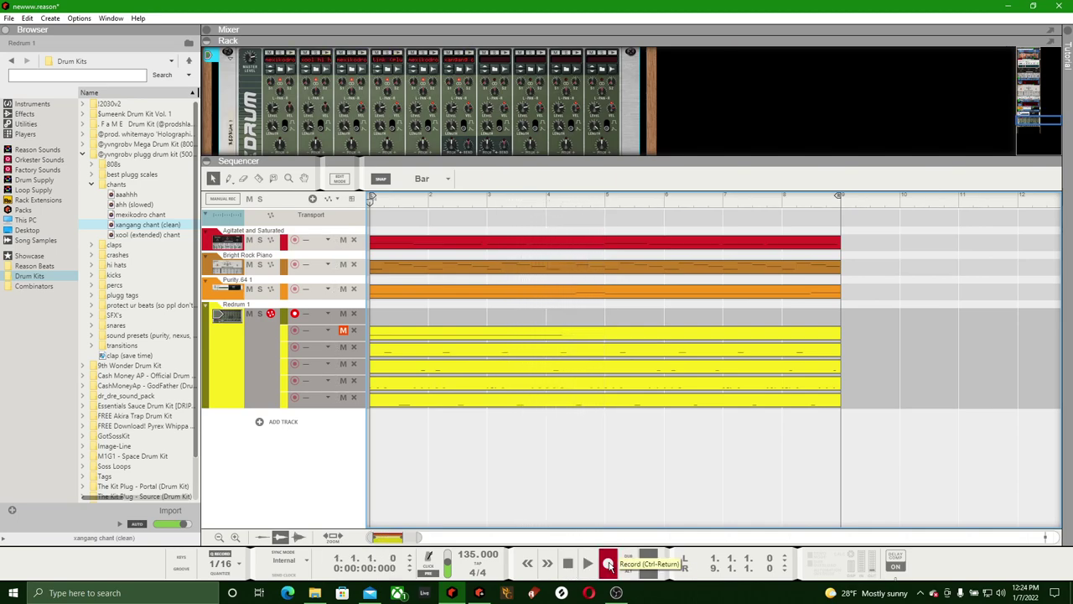
left_click(609, 564)
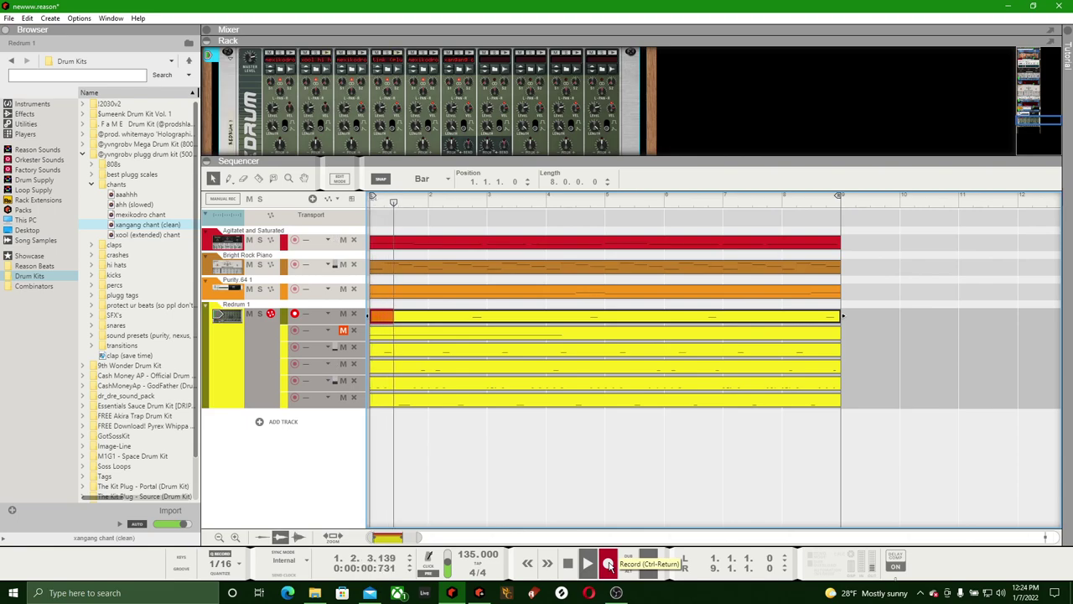
left_click(609, 564)
left_click(8, 18)
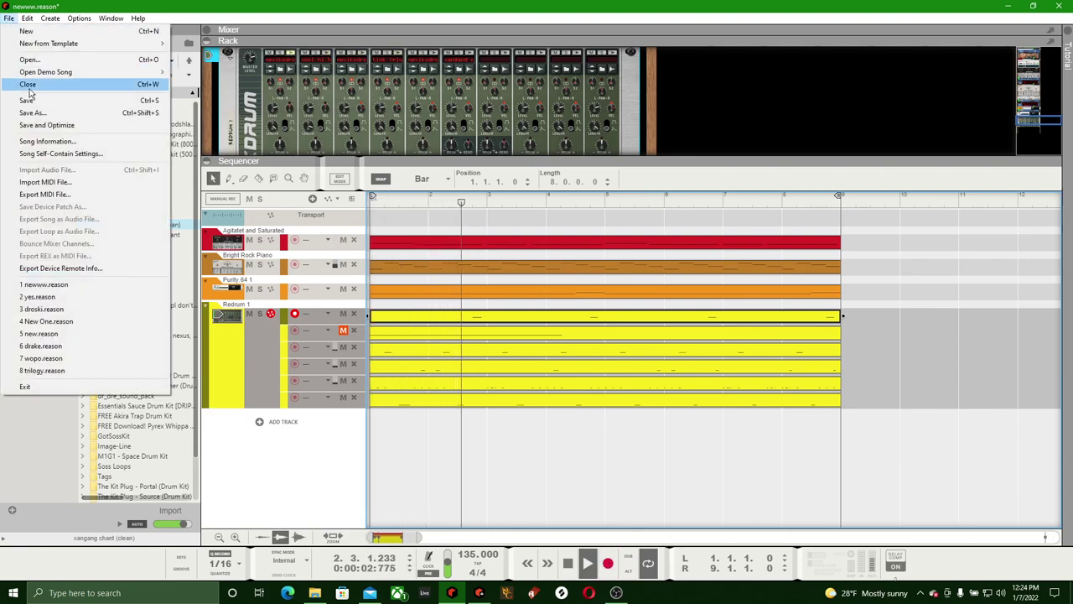
left_click(27, 100)
Enlarge the rack area, collapse the chants folder and stop playback
left_click_drag(587, 160, 587, 395)
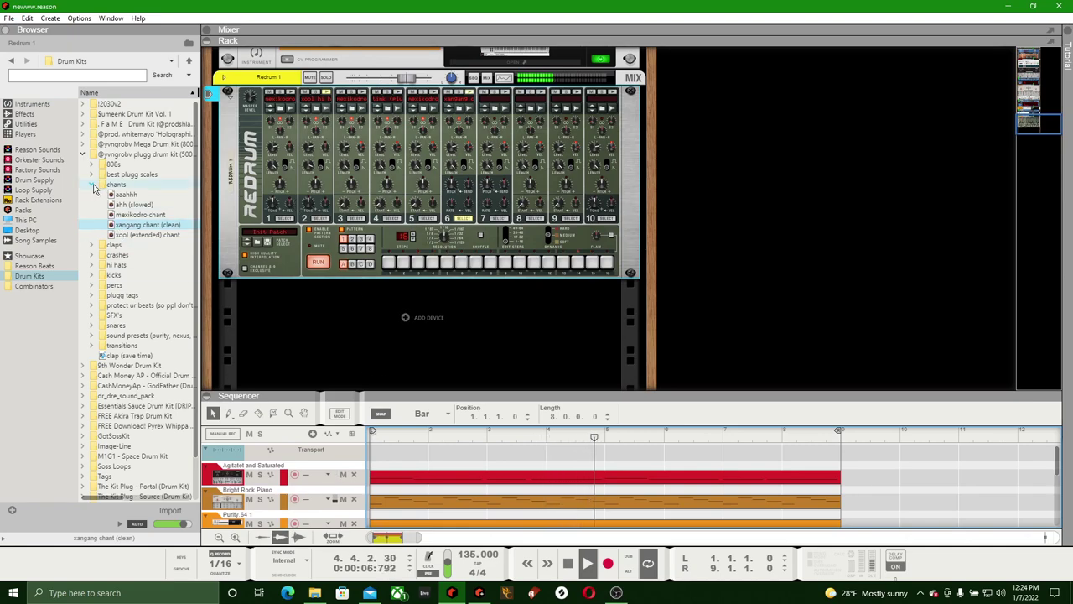
left_click(92, 185)
right_click(404, 312)
left_click(800, 321)
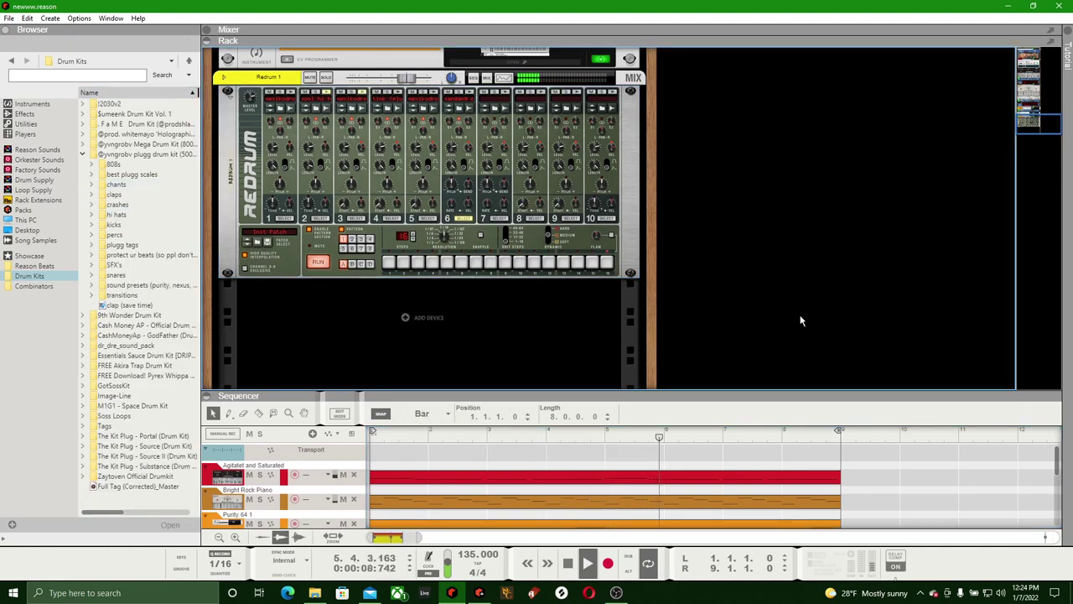
key("space")
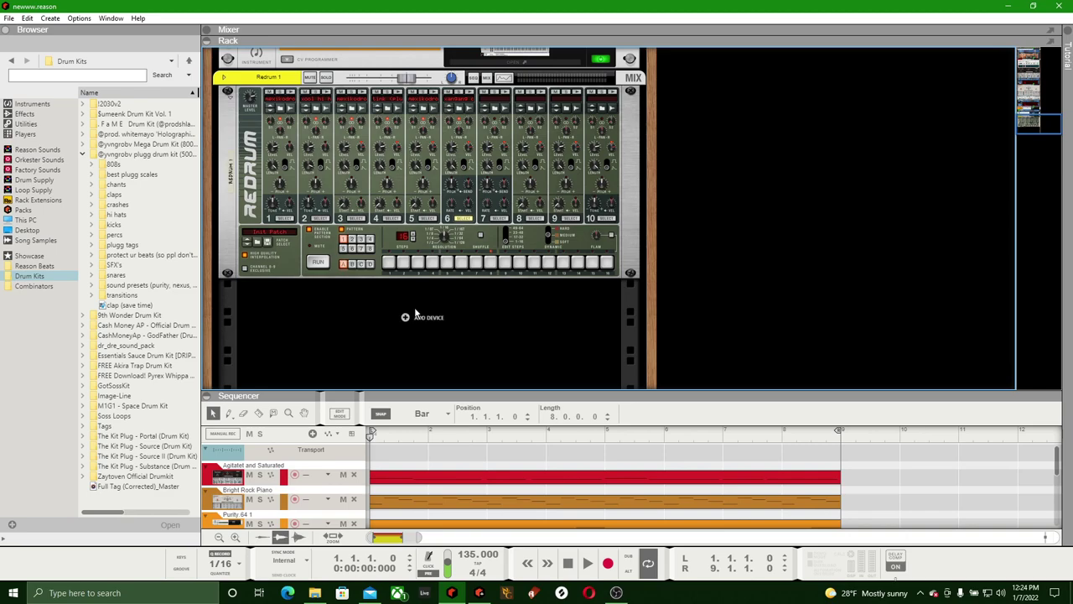
Add an NN-XT Advanced Sampler from the instruments collection to the rack directly below Redrum 1
right_click(415, 312)
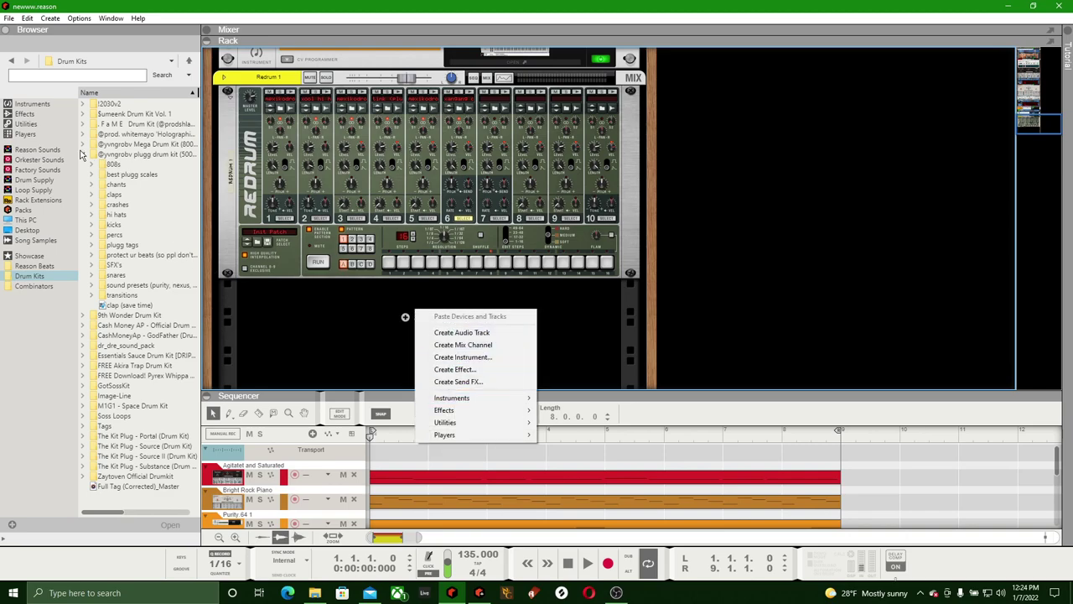
left_click(28, 104)
scroll(115, 160, "down", 10)
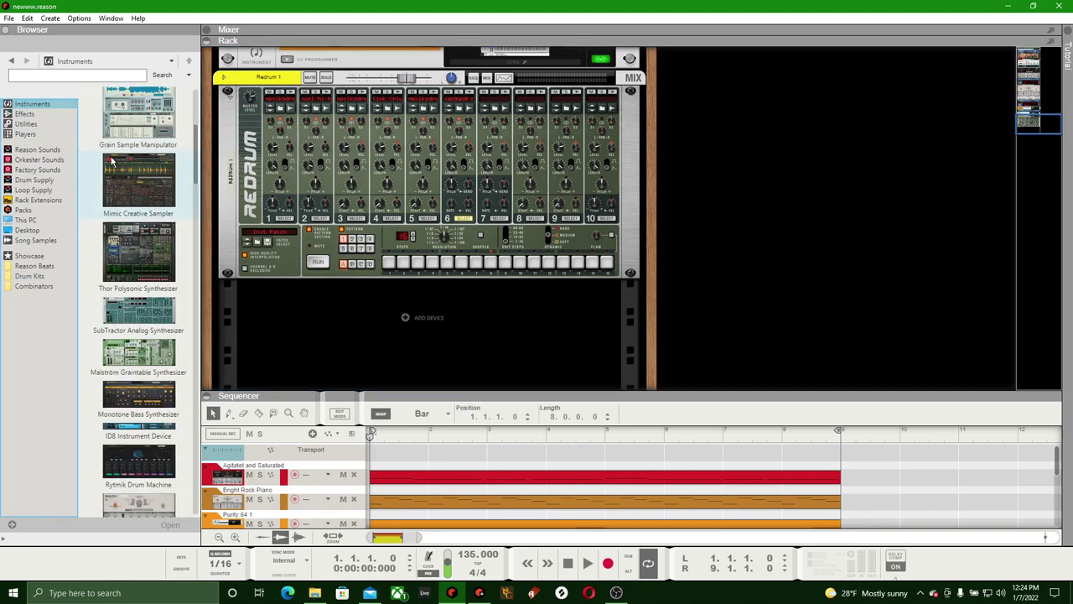
scroll(117, 170, "down", 15)
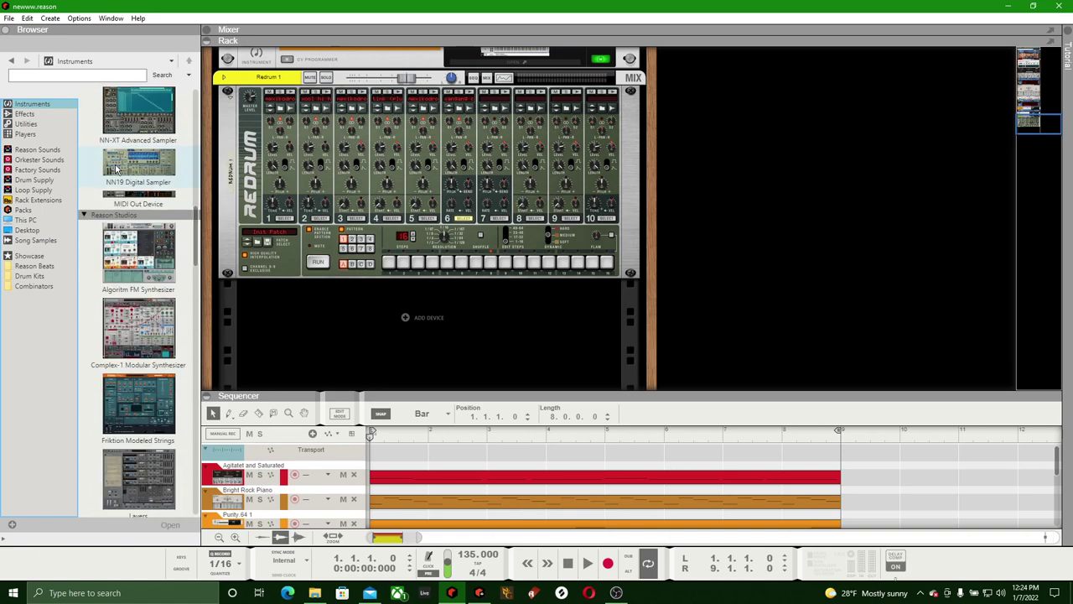
scroll(115, 170, "up", 10)
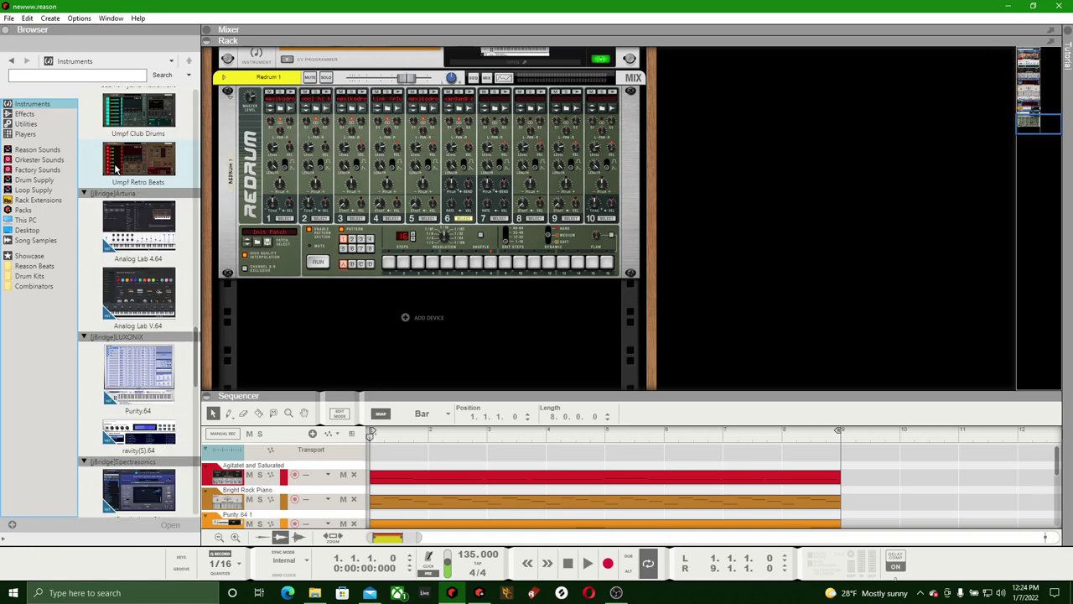
scroll(135, 201, "up", 10)
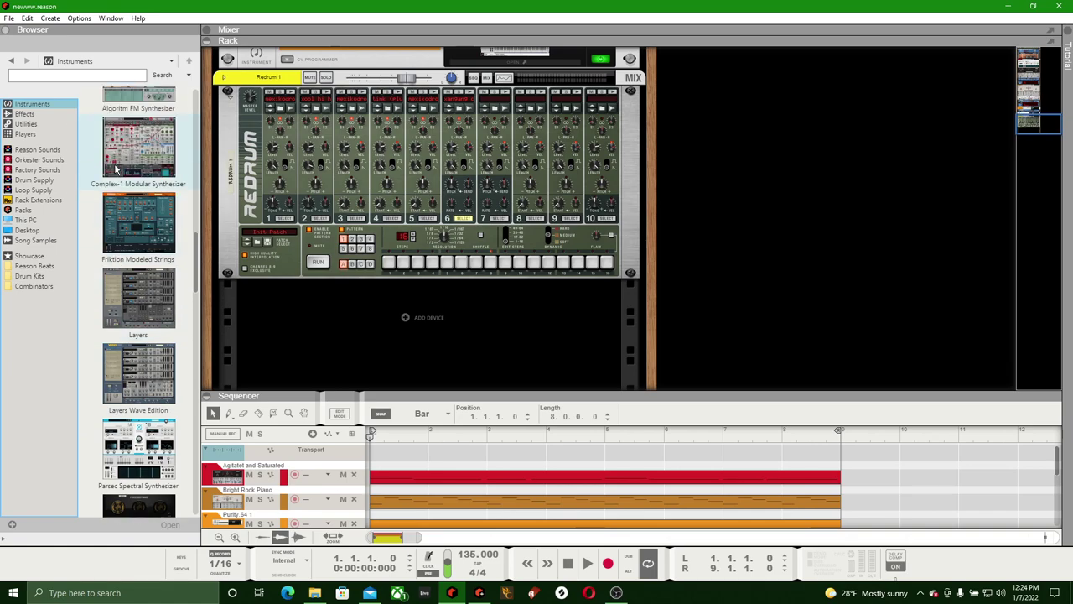
left_click_drag(157, 236, 435, 331)
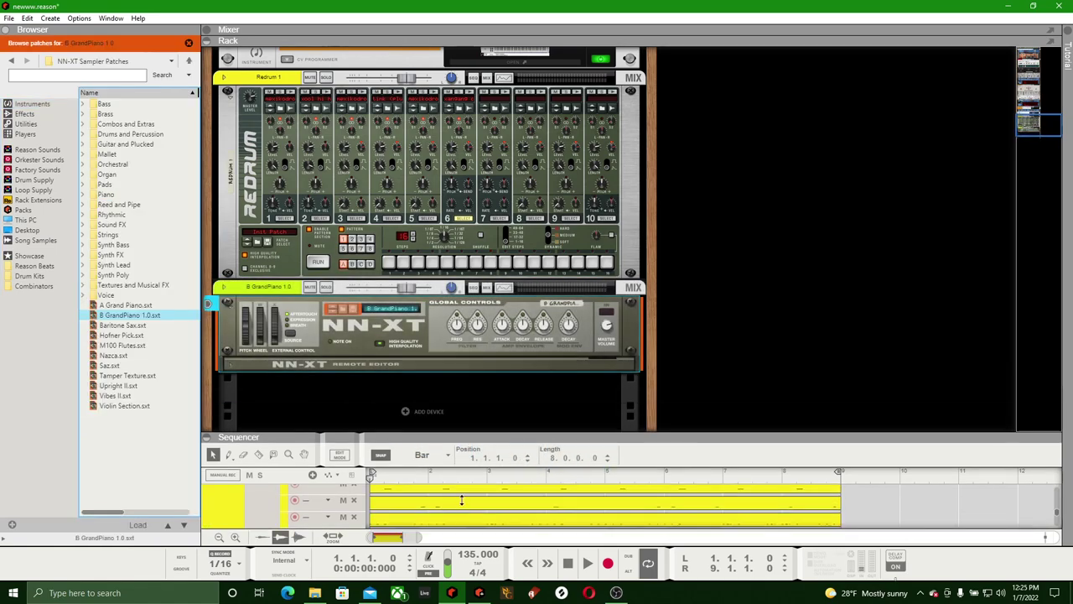
Unfold the NN-XT's remote editor and reset the device to clear its grand piano patch
left_click(228, 365)
right_click(323, 138)
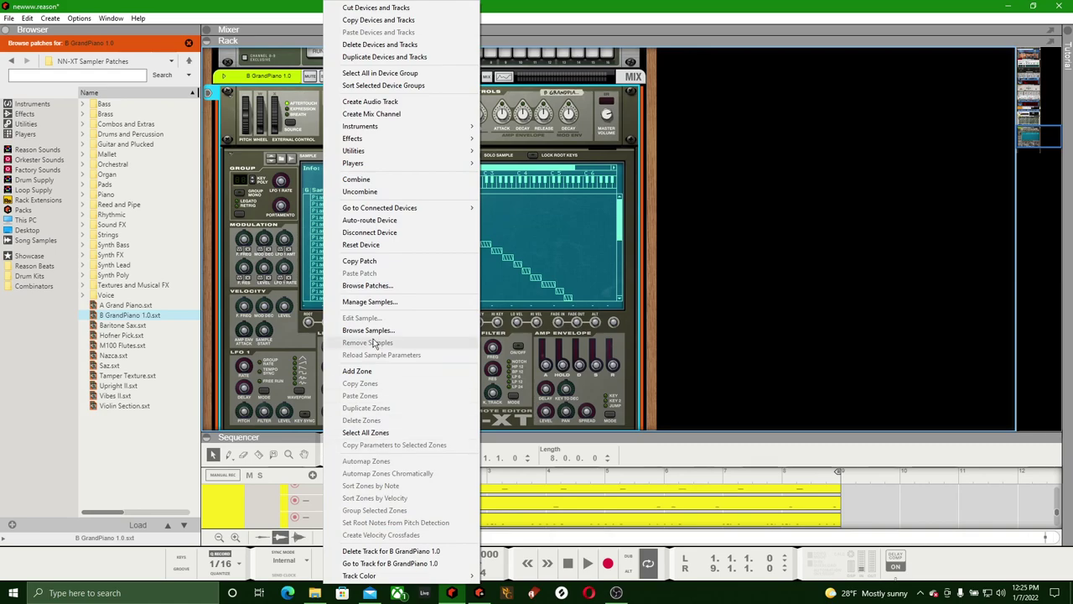
left_click(363, 244)
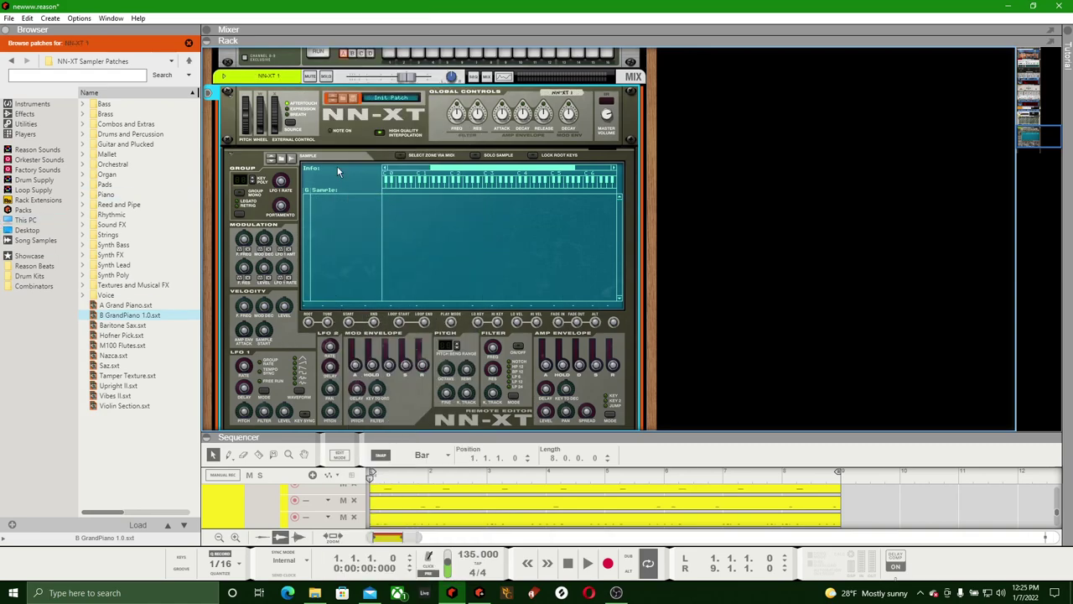
Browse samples for the NN-XT, collapse the chants folder and expand the 808s folder of the plugg drum kit
left_click(282, 160)
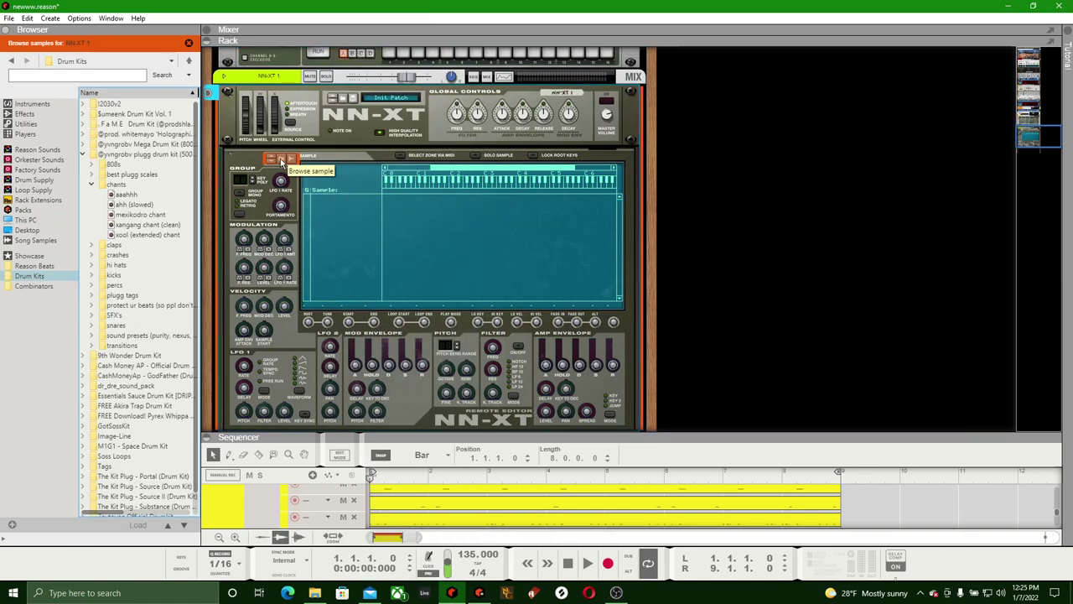
left_click(91, 183)
left_click(91, 164)
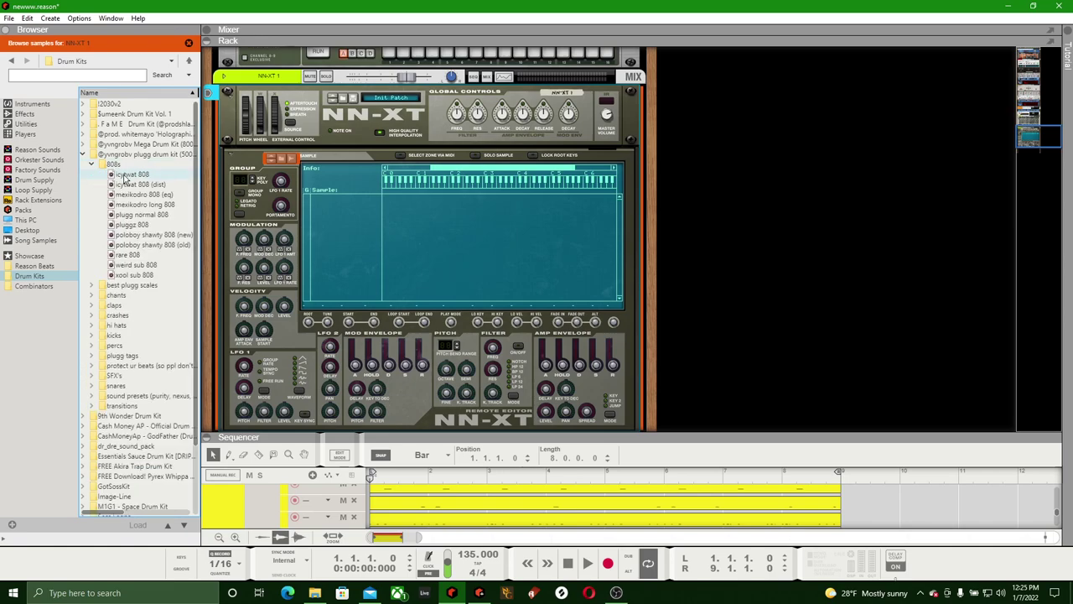
Audition the 808 samples in the folder and load "pluggz 808" into the NN-XT's key map
left_click(130, 173)
left_click(134, 193)
left_click(134, 205)
left_click(139, 215)
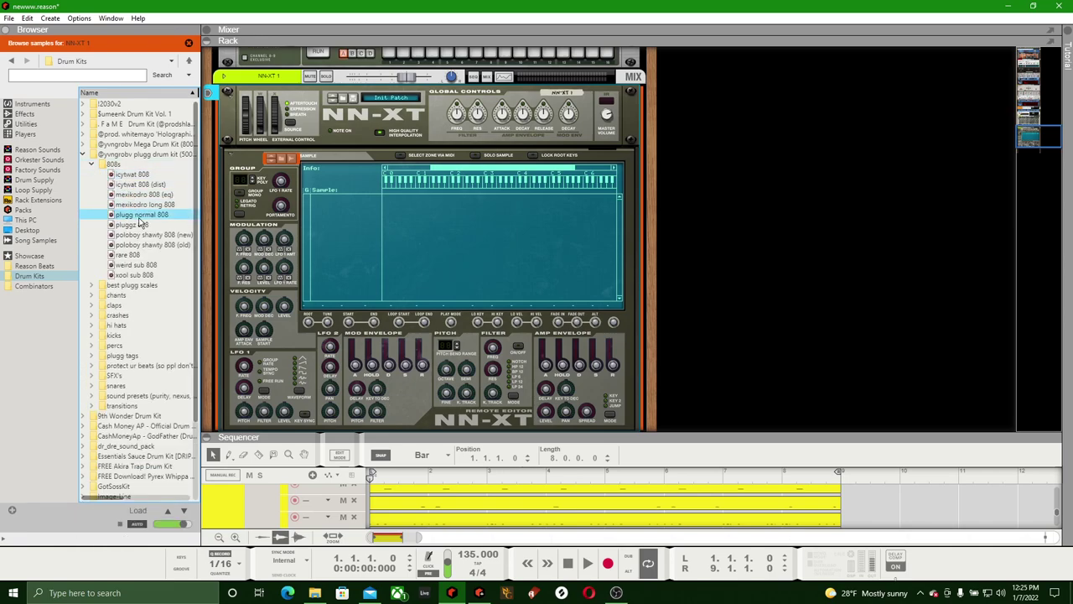
left_click(134, 225)
left_click(146, 265)
left_click(141, 255)
left_click(139, 244)
left_click(137, 236)
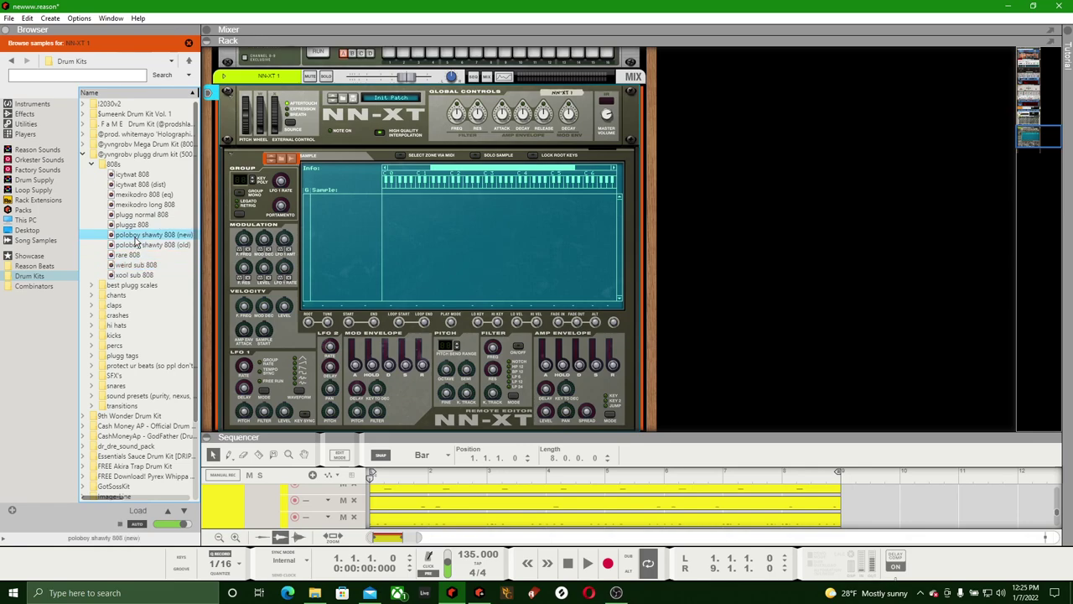
left_click(135, 225)
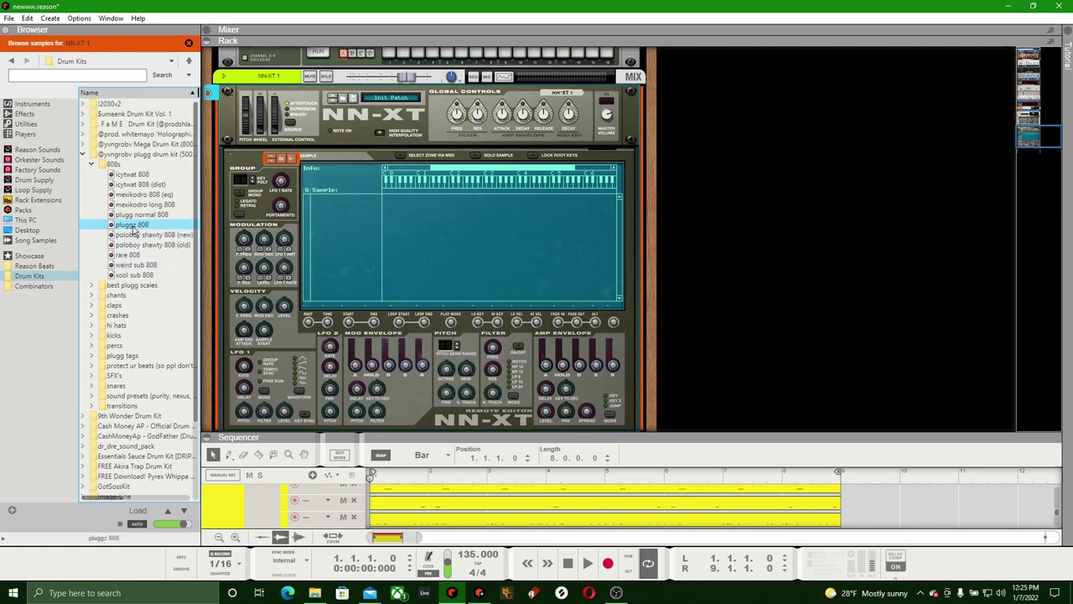
left_click_drag(133, 226, 423, 252)
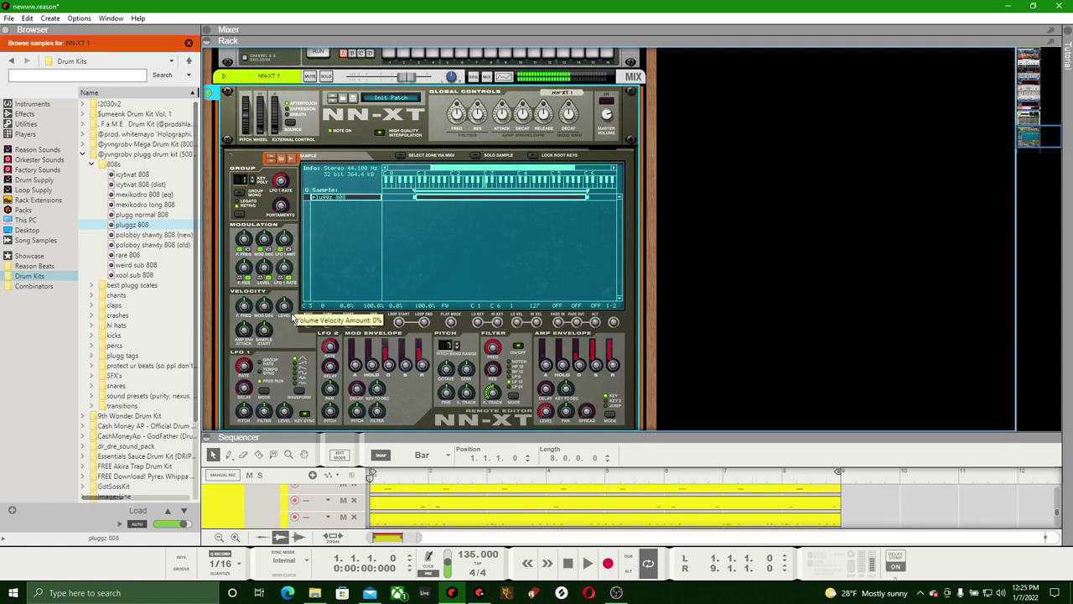
Enlarge the sequencer area, play the loop as a rehearsal for the 808, and stop back at the start
left_click(436, 442)
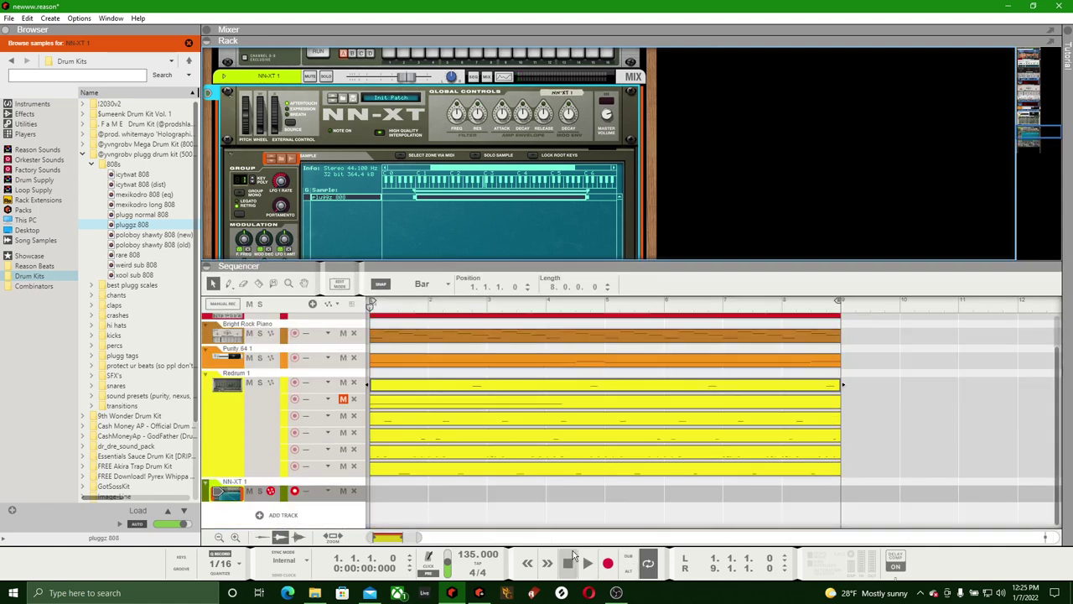
left_click(587, 563)
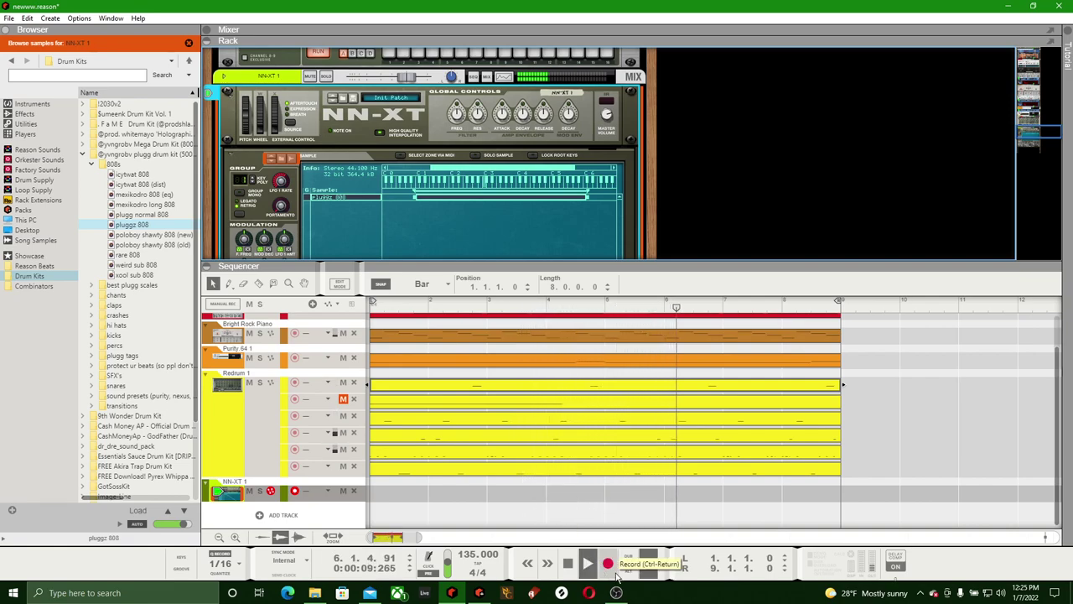
double_click(571, 564)
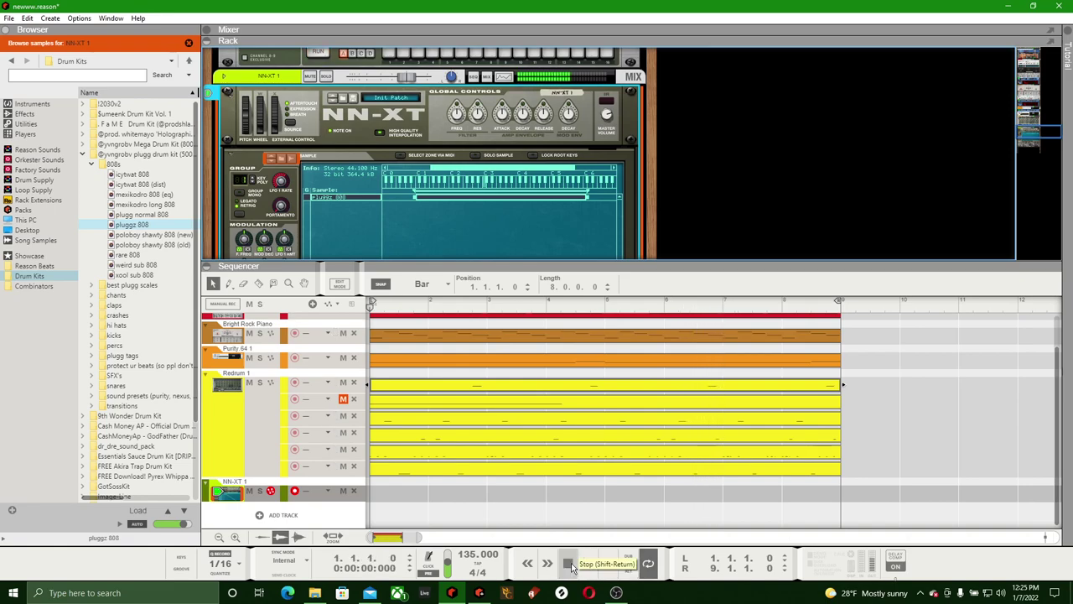
Enlarge the sequencer area further so all tracks are in view and save the song
left_click_drag(462, 260, 479, 177)
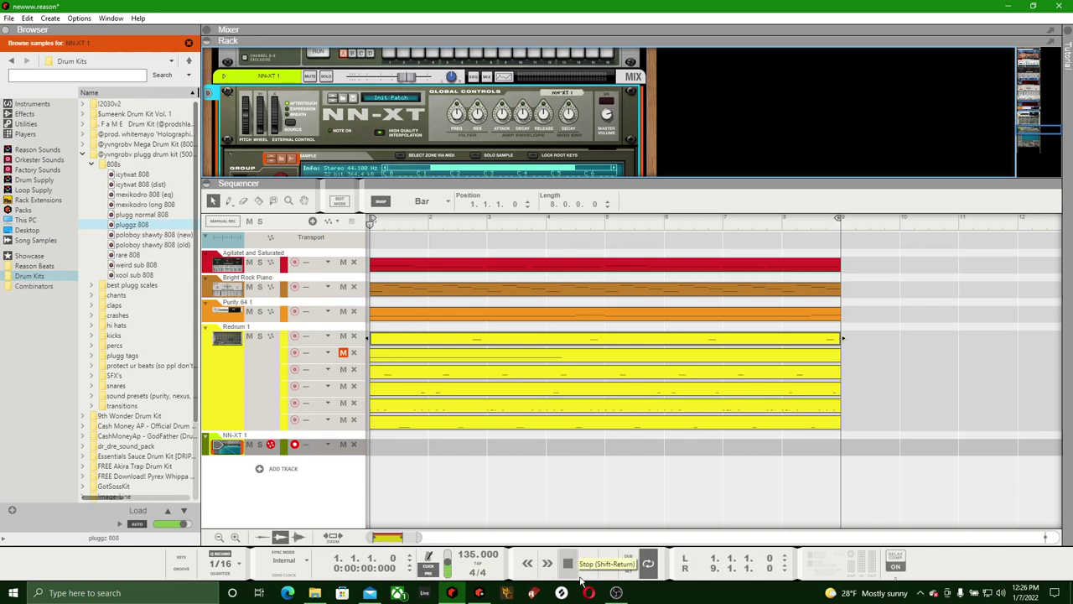
left_click(9, 17)
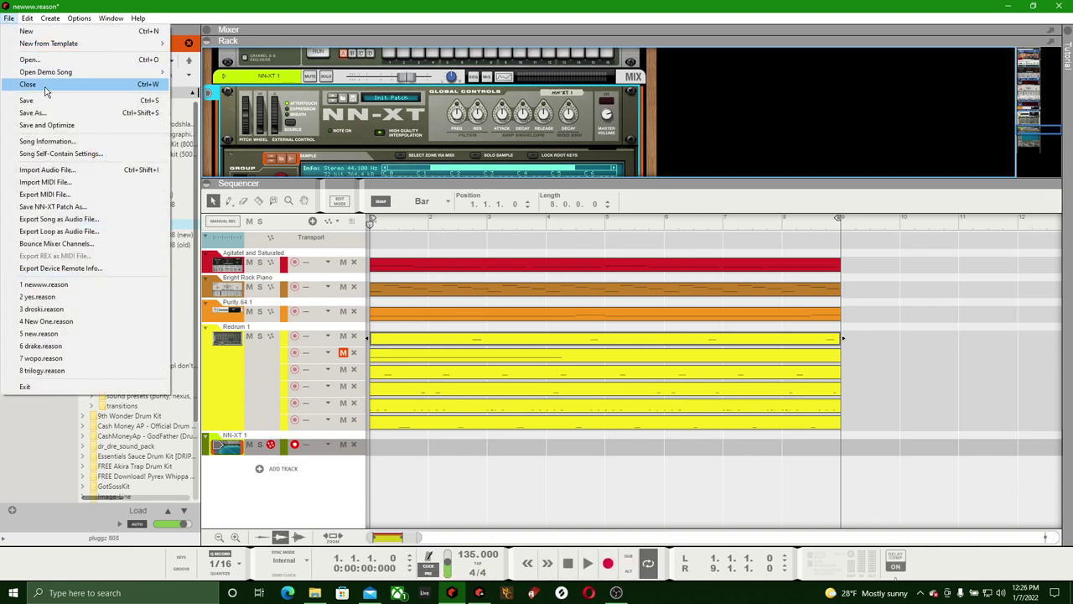
left_click(33, 89)
left_click_drag(400, 186, 402, 157)
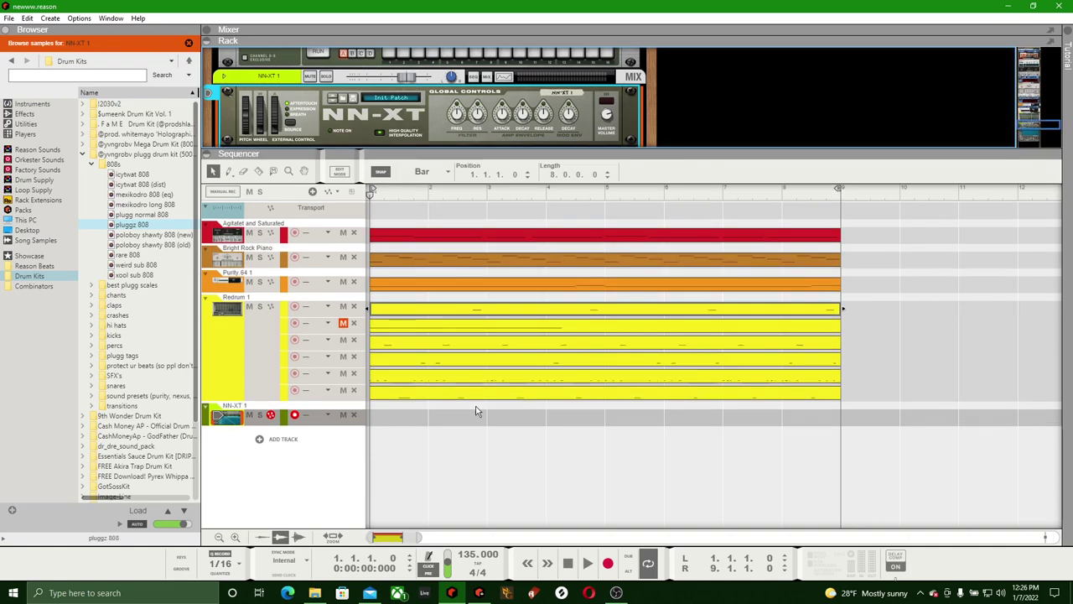
Record the 808 bassline on the NN-XT 1 track across eight bars, end recording and save the song
left_click(608, 564)
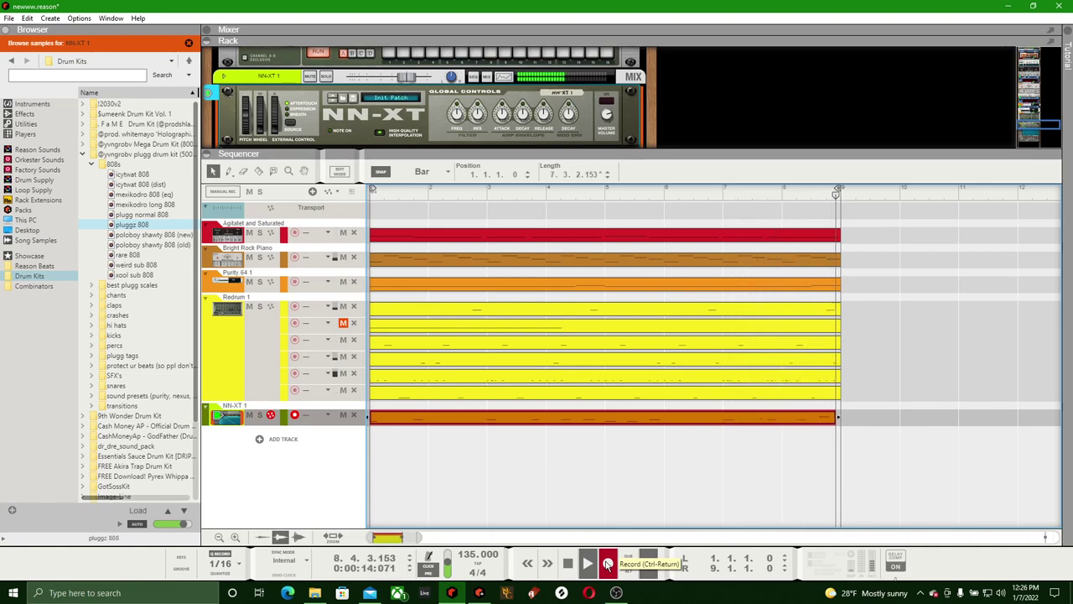
left_click(608, 563)
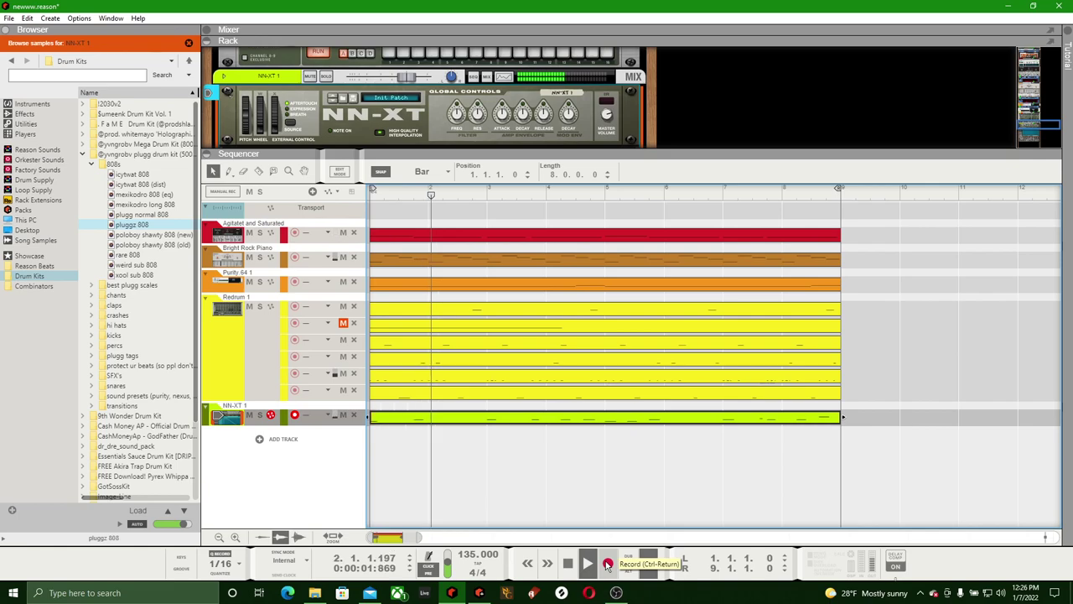
left_click(8, 17)
left_click(40, 102)
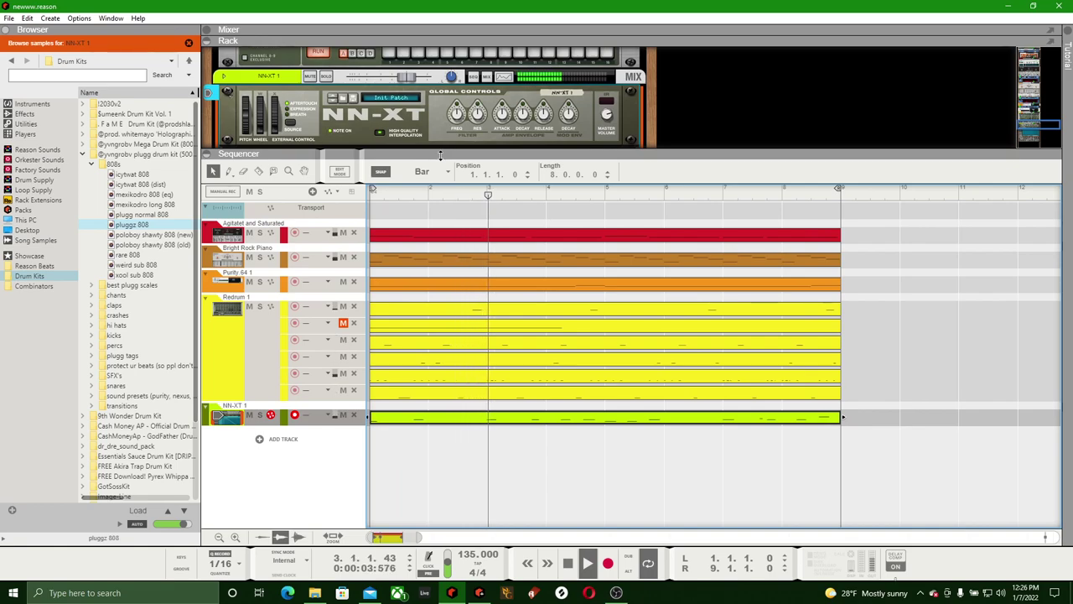
Stop playback, collapse the sequencer to enlarge the rack, and bring Redrum 1 into view
key("space")
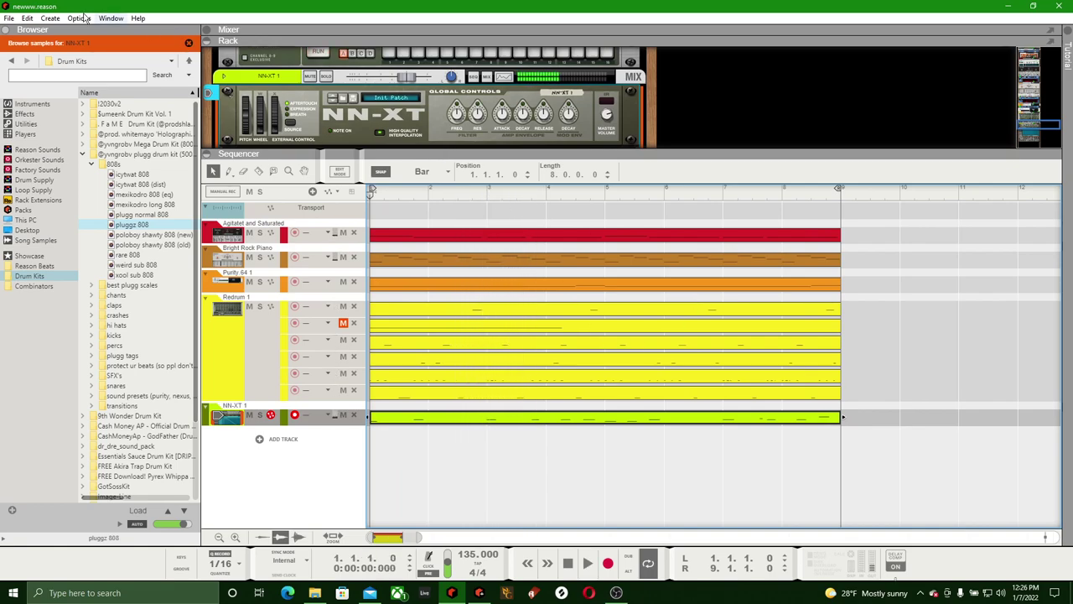
left_click(8, 17)
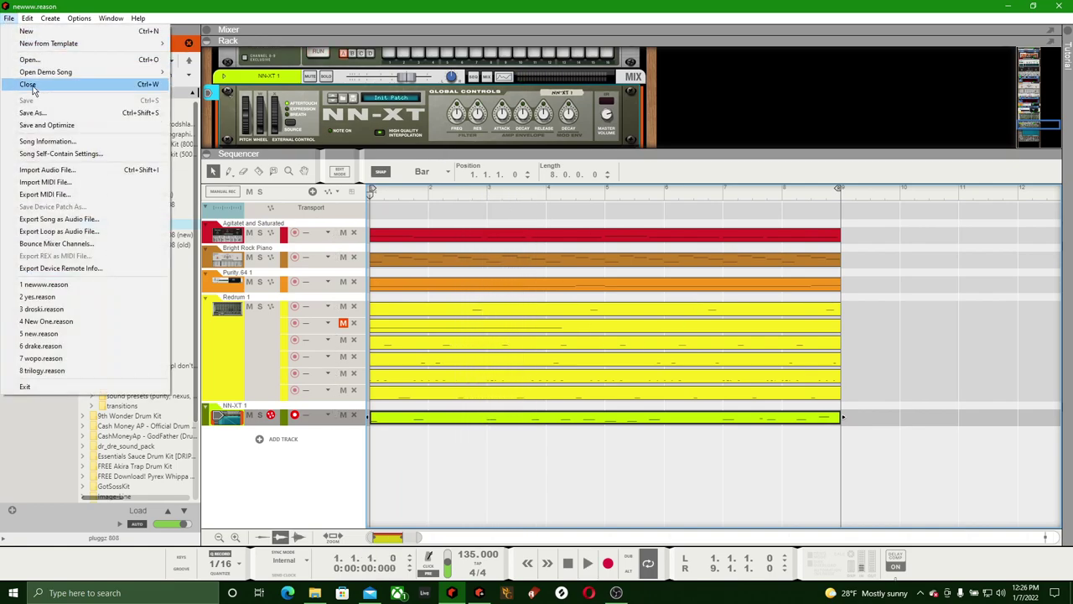
left_click(432, 154)
left_click(466, 155)
scroll(271, 226, "up", 5)
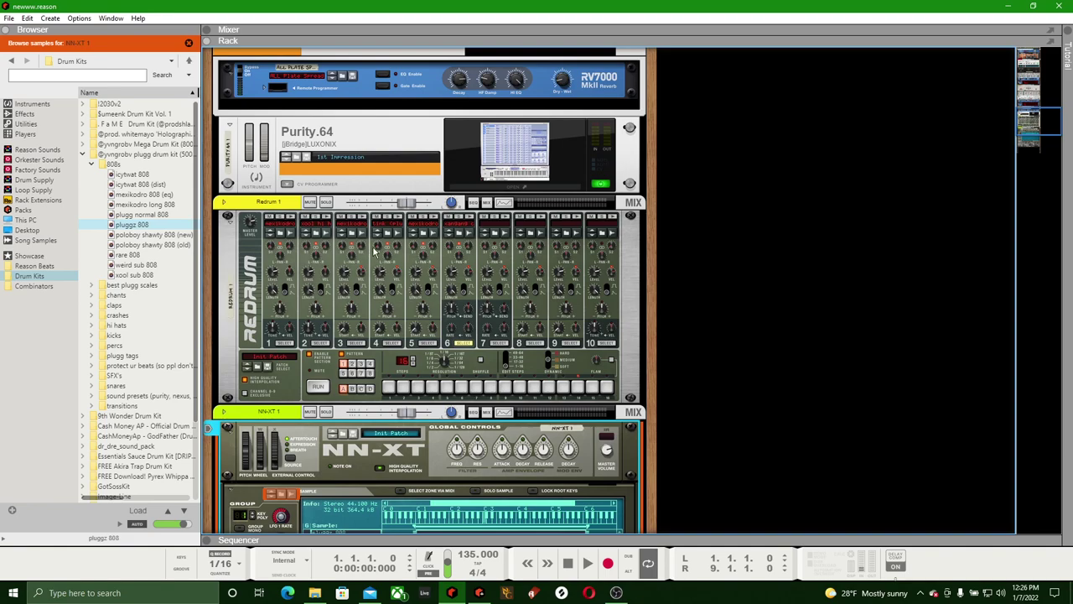
Create six mix channels directly below Redrum 1 in the rack
right_click(246, 258)
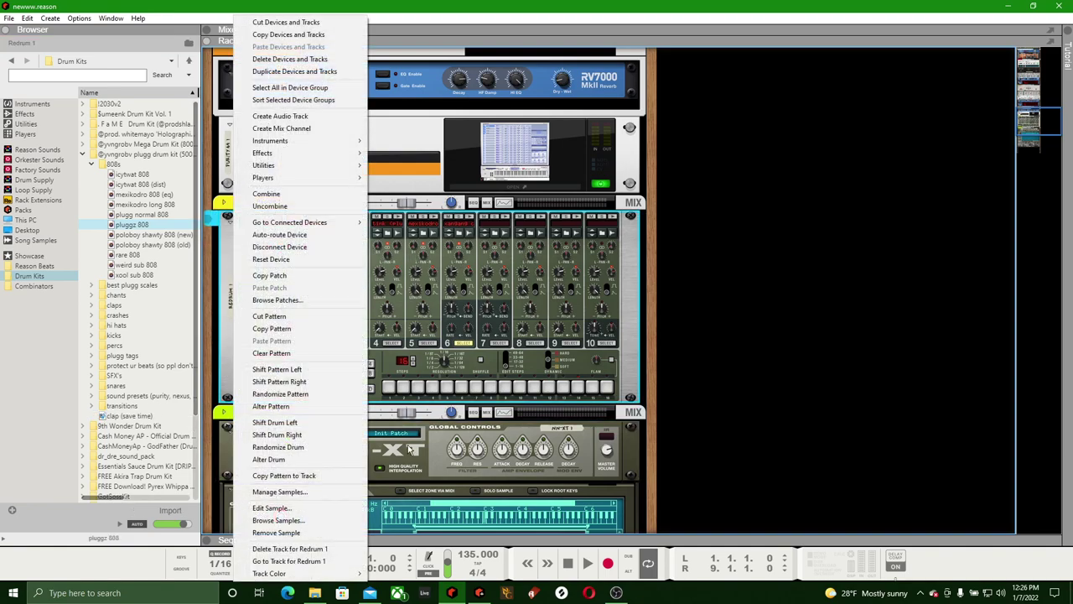
left_click(290, 134)
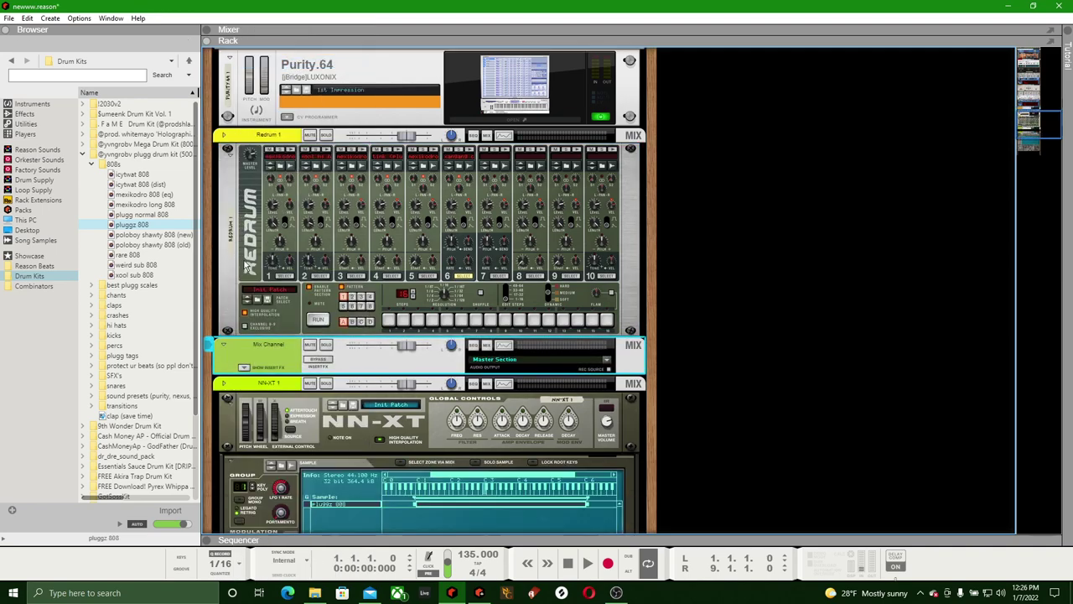
right_click(224, 158)
left_click(243, 141)
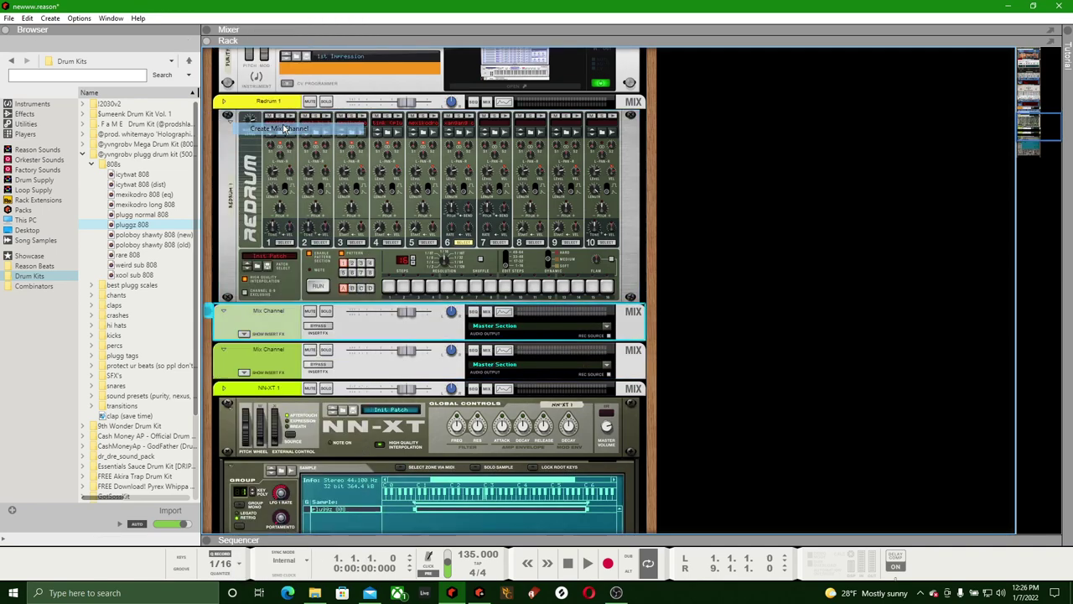
right_click(235, 170)
left_click(285, 128)
right_click(236, 172)
left_click(285, 128)
right_click(236, 171)
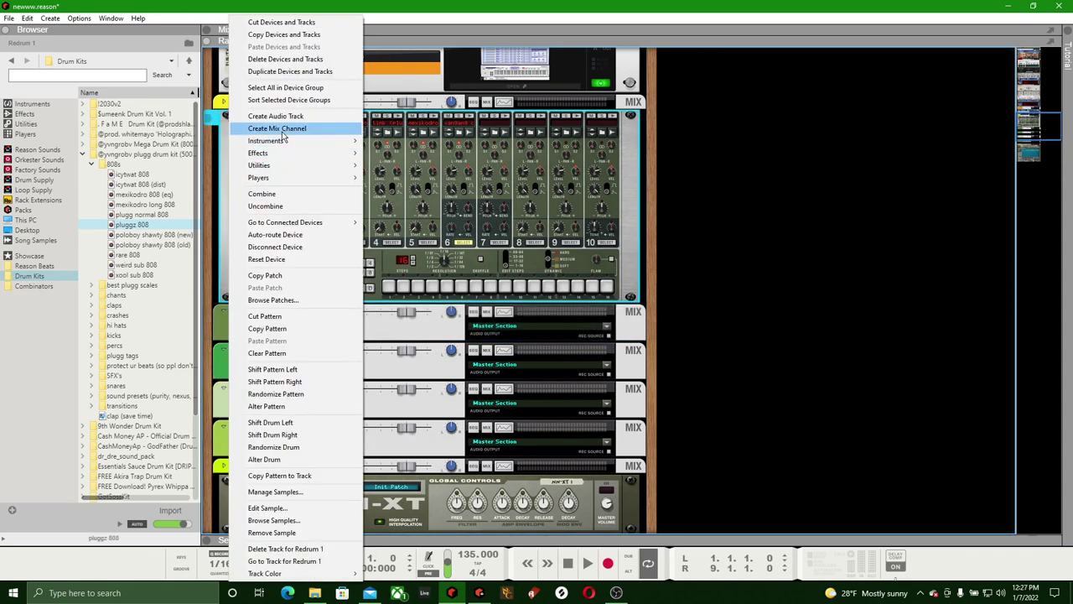
left_click(285, 128)
right_click(236, 172)
left_click(285, 128)
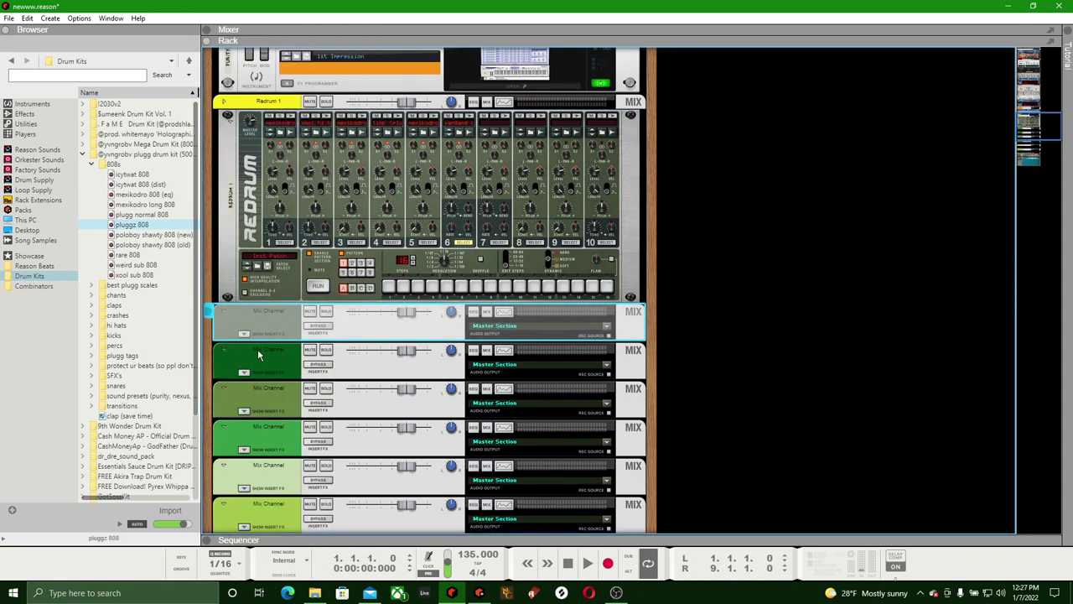
Flip the rack around, cable Redrum channel outputs 1 to 6 to the six mix channel inputs in order, and return to the front
scroll(261, 397, "down", 1)
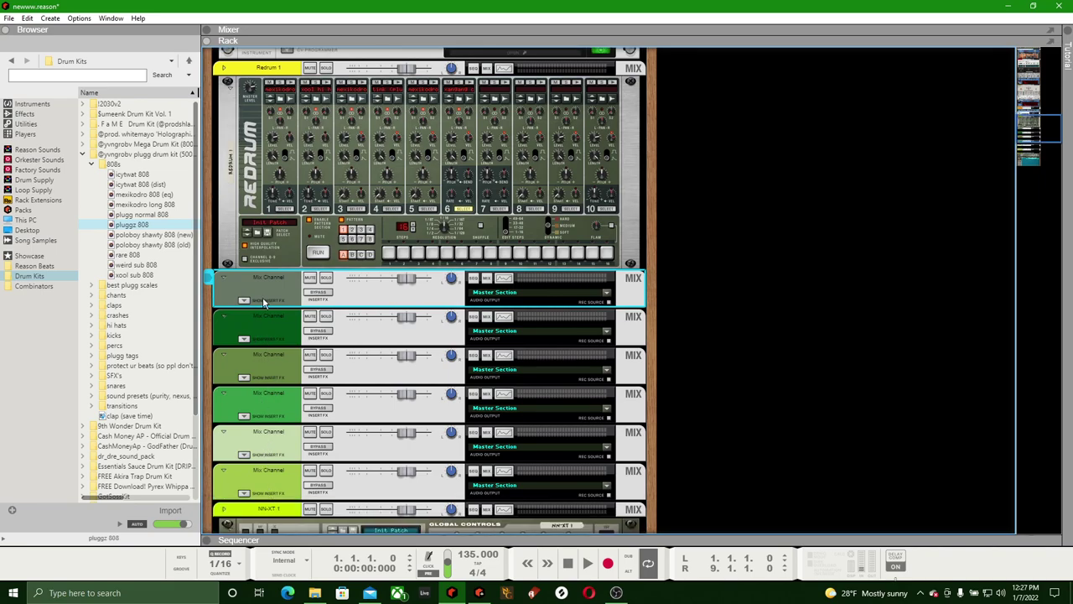
key("Tab")
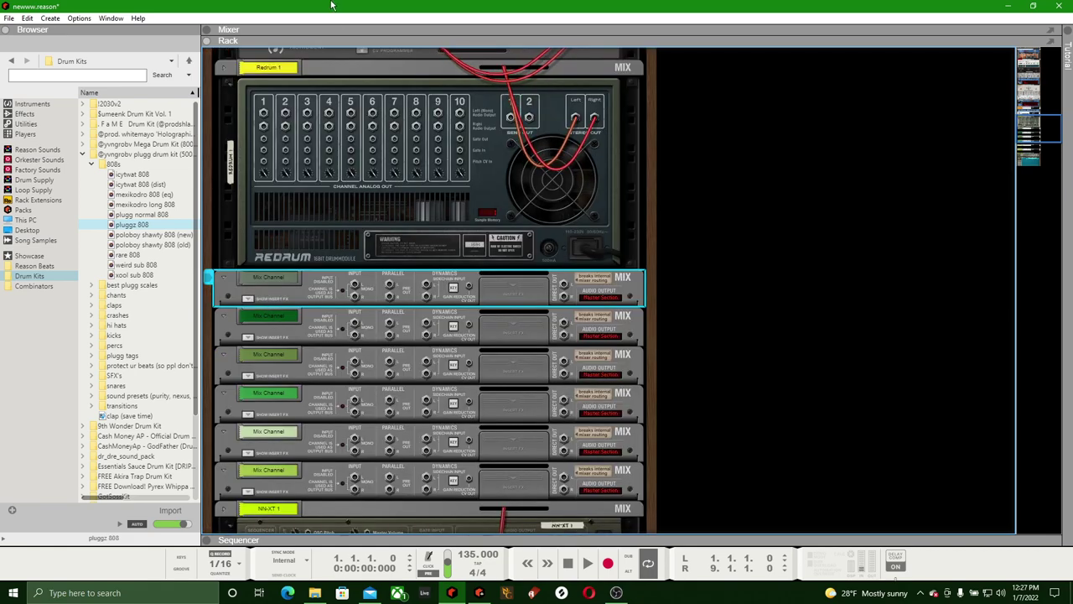
left_click_drag(264, 115, 355, 285)
left_click_drag(285, 119, 355, 323)
left_click_drag(307, 120, 354, 401)
left_click_drag(351, 115, 355, 439)
left_click_drag(372, 118, 353, 476)
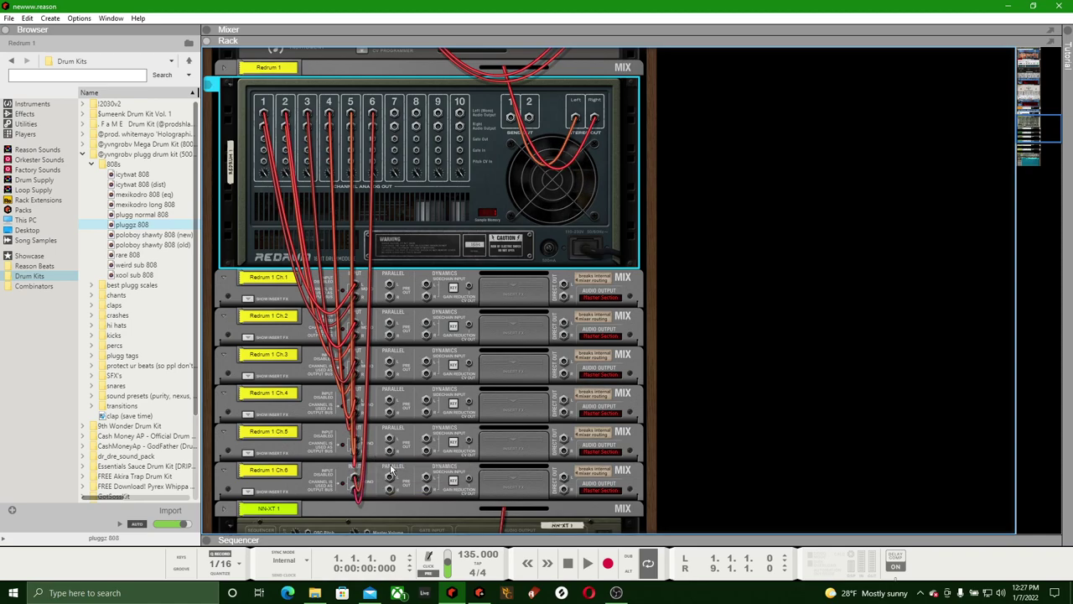
key("Tab")
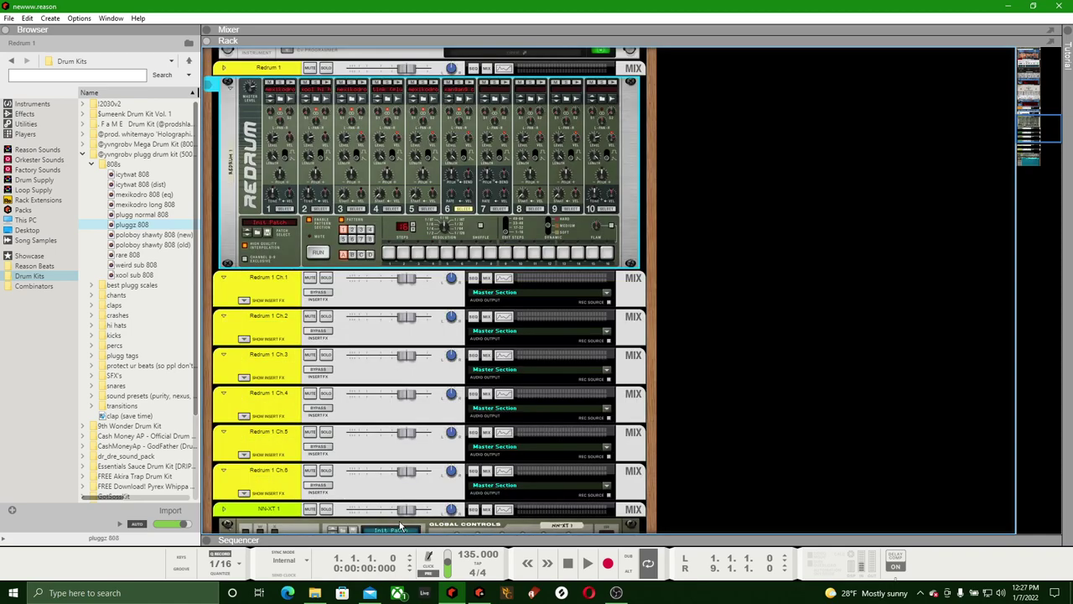
Play back the song to check the signal on the Redrum mix channels, and stop at the NN-XT 1 device
left_click(588, 564)
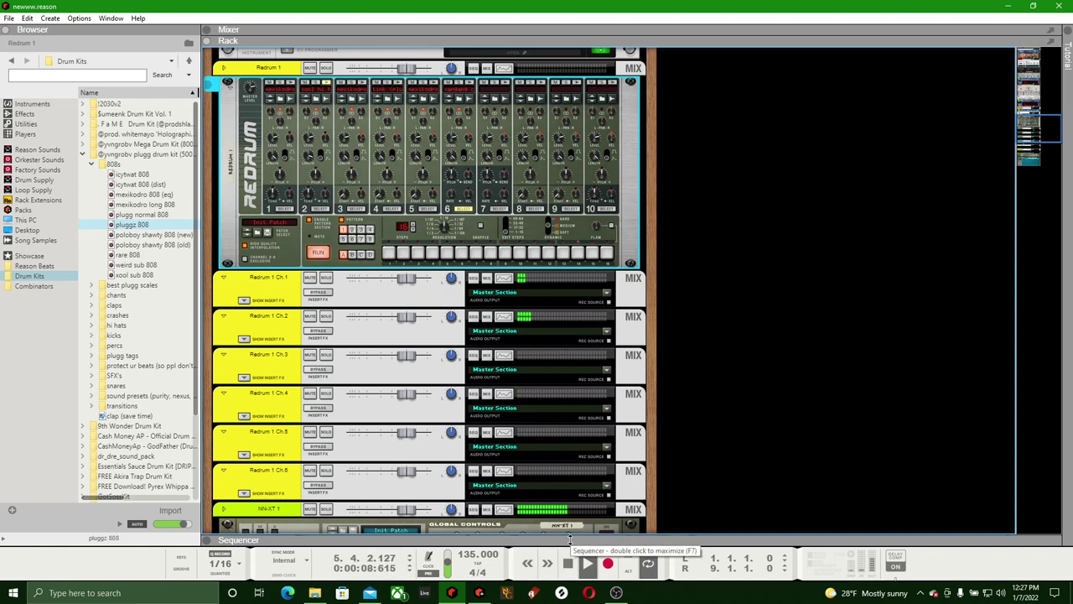
scroll(727, 364, "down", 8)
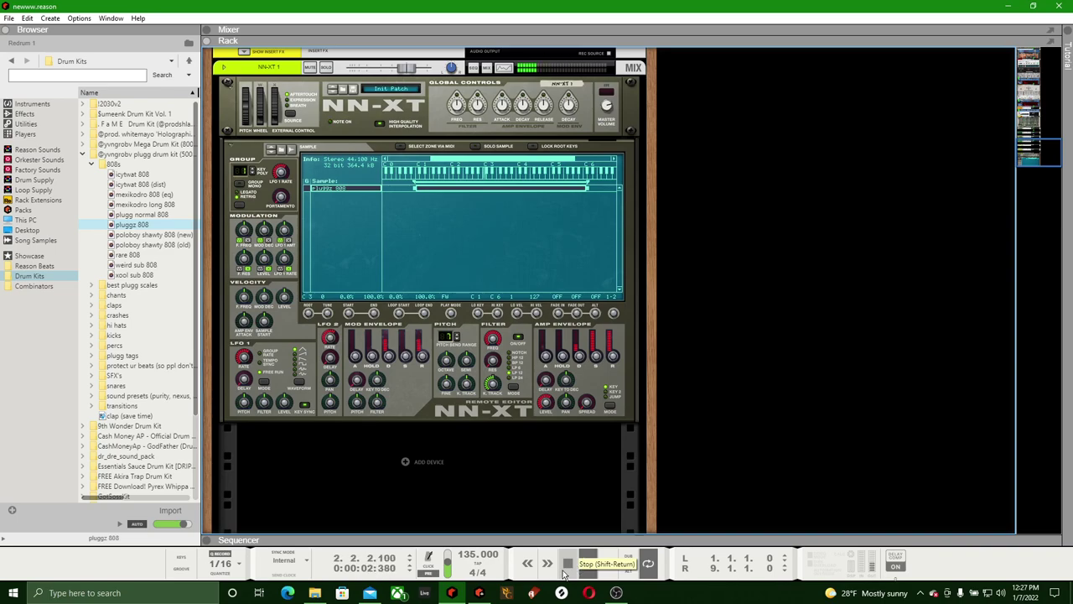
left_click(564, 571)
Add an Audiomatic Retro Transformer effect to NN-XT 1 and select its Bottom preset
right_click(330, 118)
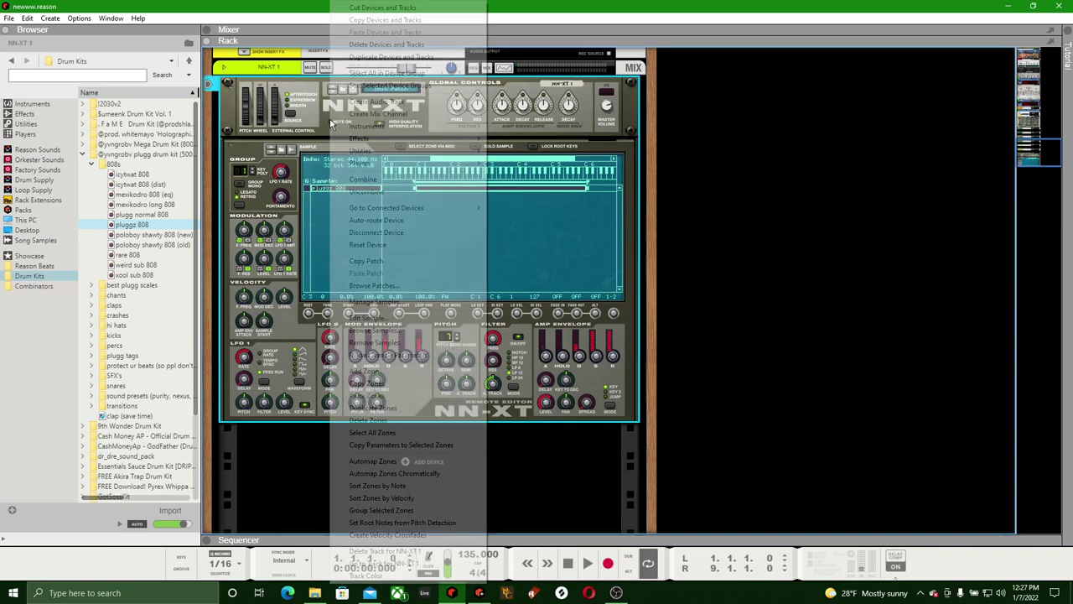
right_click(312, 139)
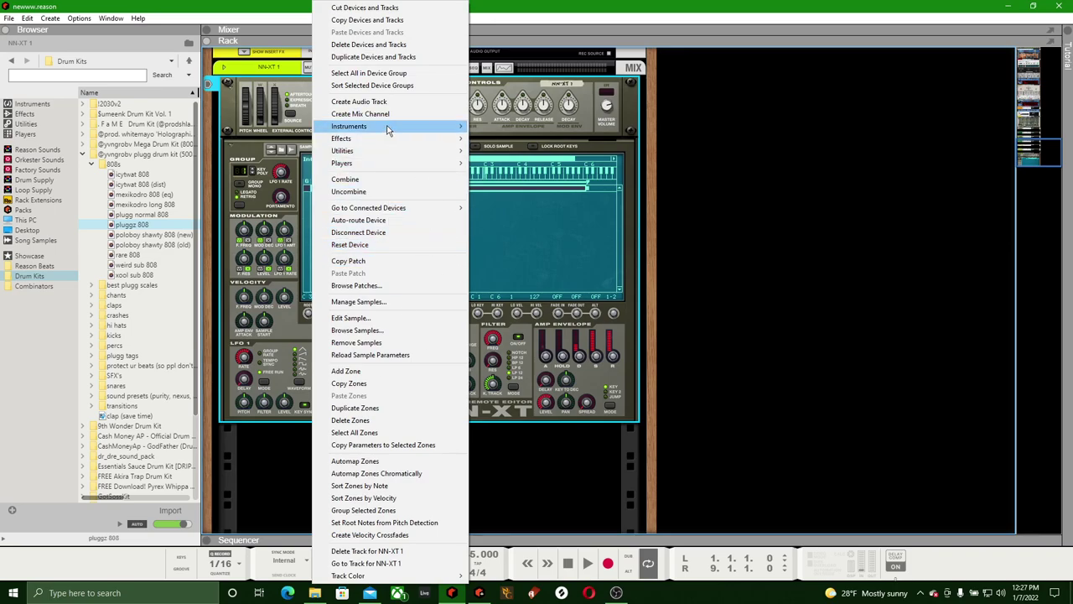
mouse_move(378, 141)
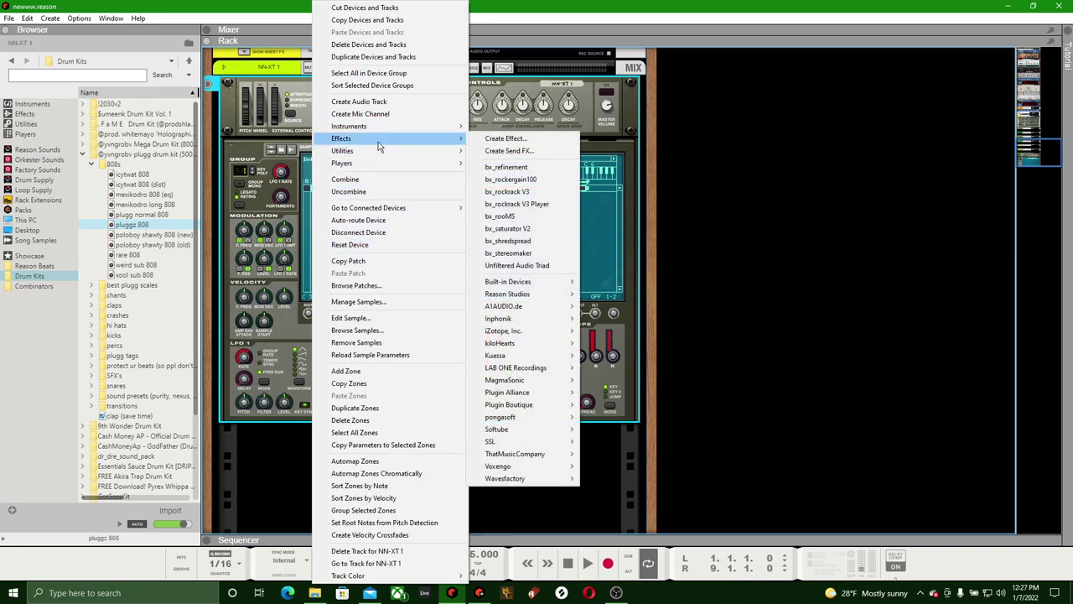
mouse_move(552, 281)
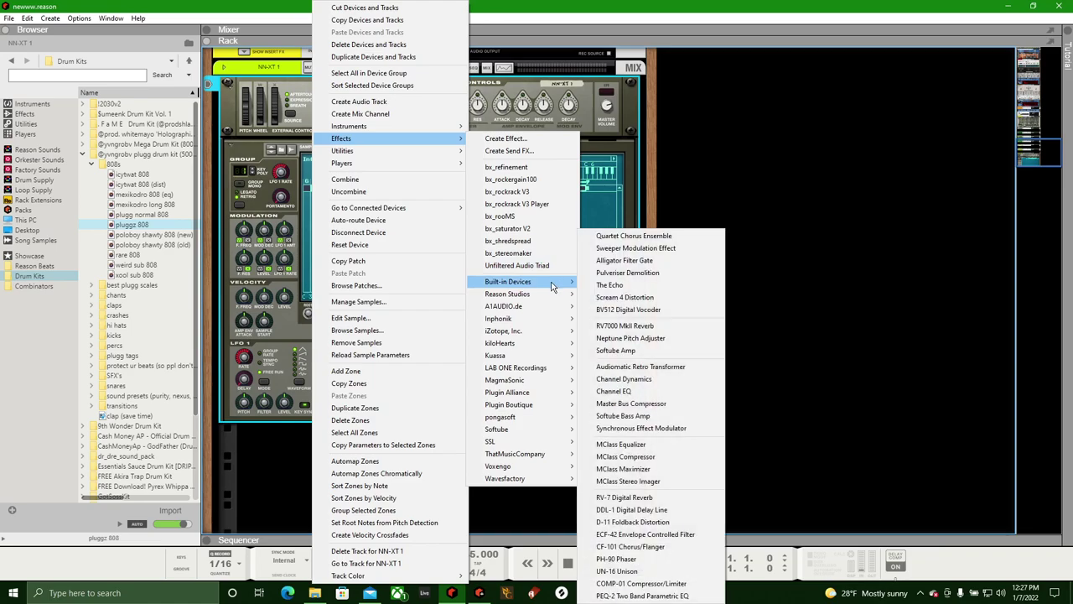
left_click(625, 366)
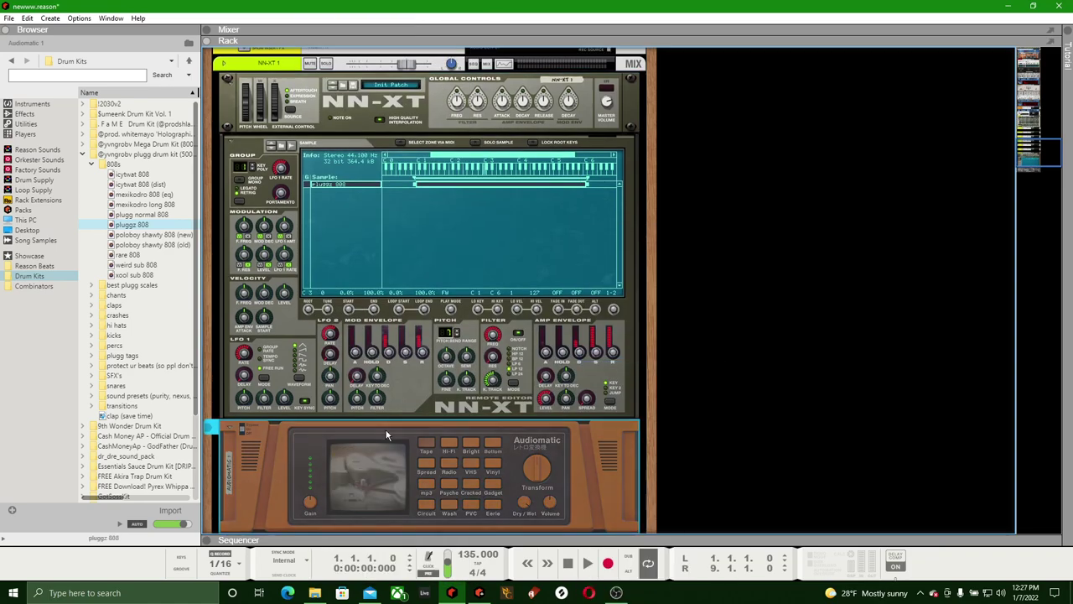
left_click(495, 347)
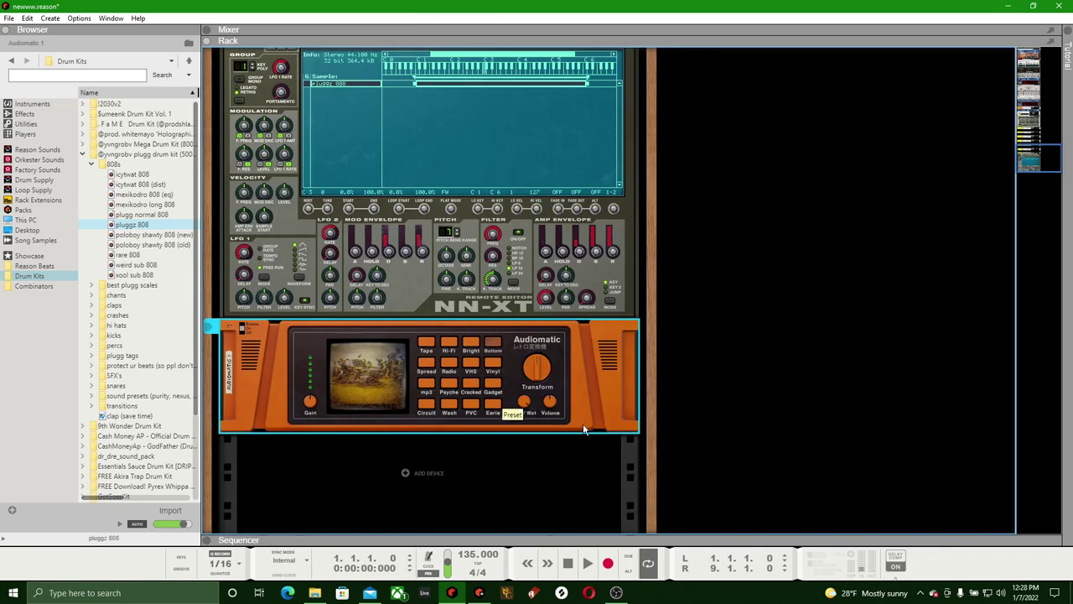
Audition the 808 through the Audiomatic effect, save the song, and stop playback back at the song start
left_click(593, 567)
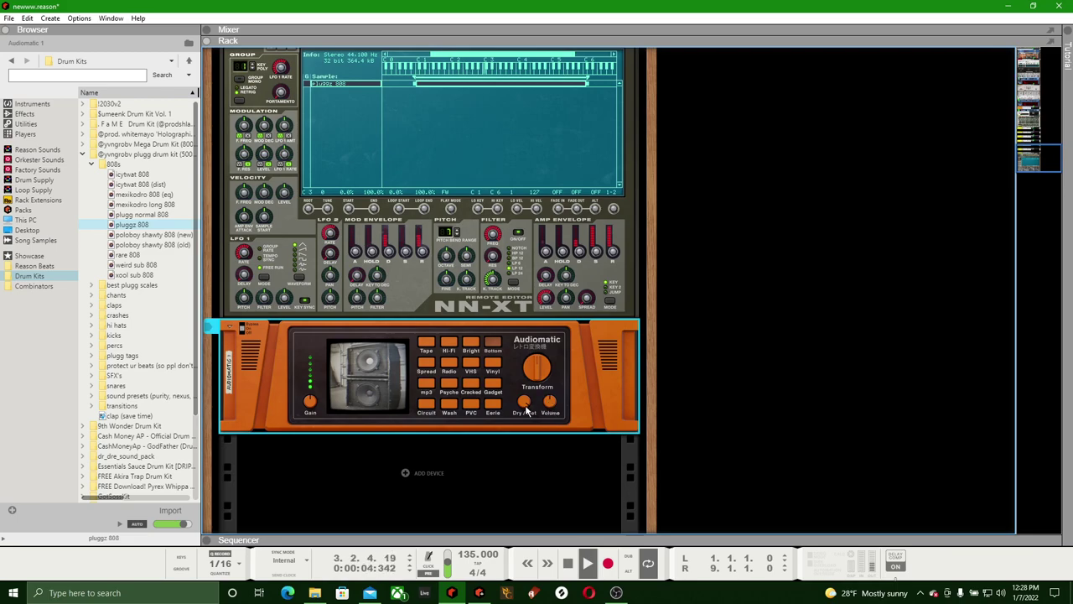
mouse_move(527, 416)
left_click(7, 19)
left_click(26, 100)
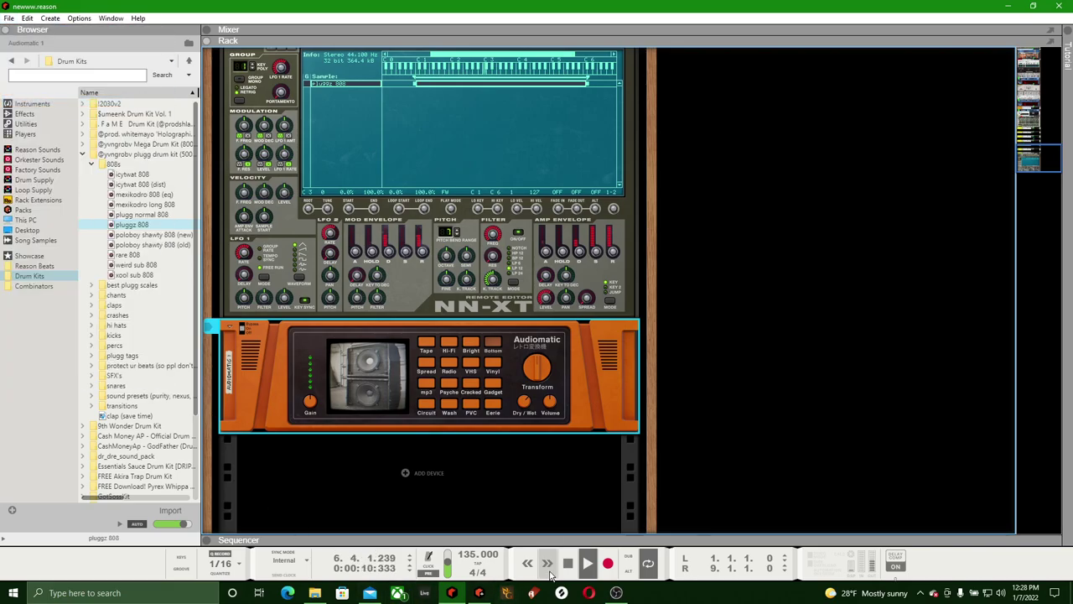
double_click(570, 563)
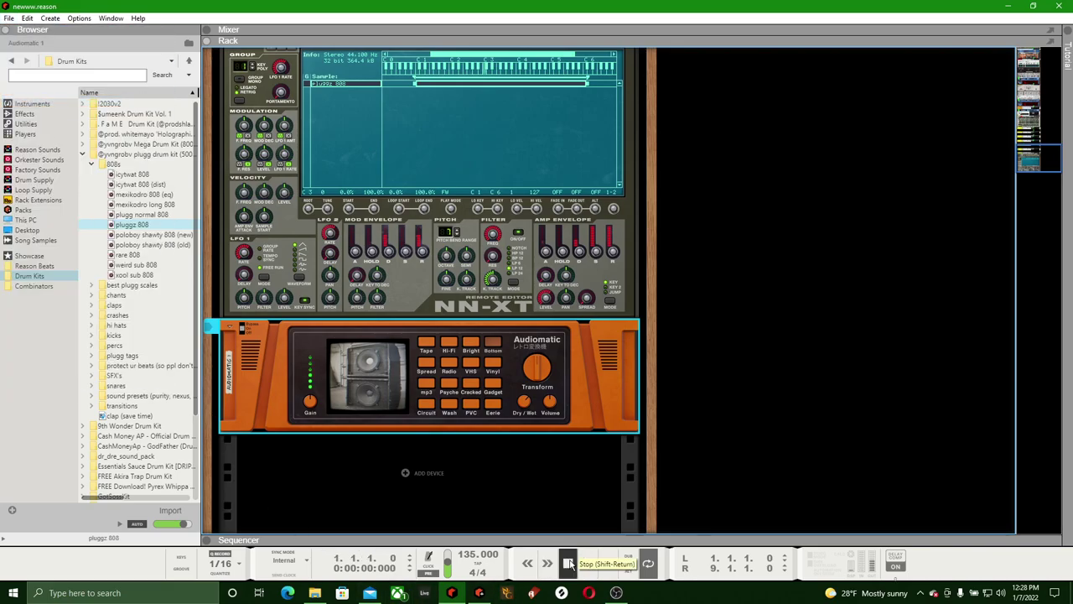
Open the mixer and examine the channel strips from the input and dynamics sections through EQ and sends to the faders
left_click(283, 44)
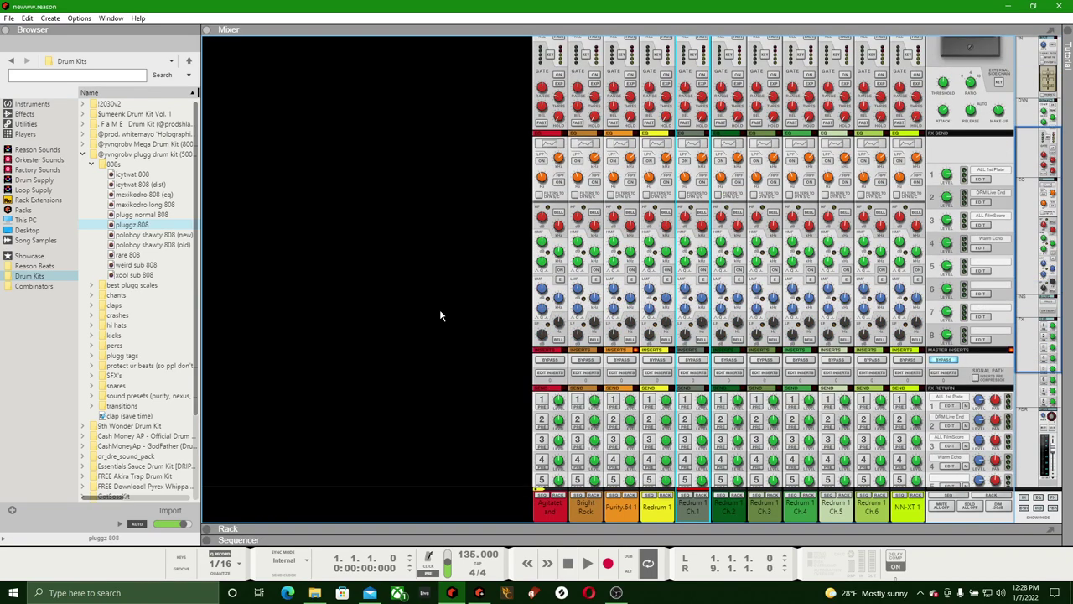
scroll(440, 316, "down", 5)
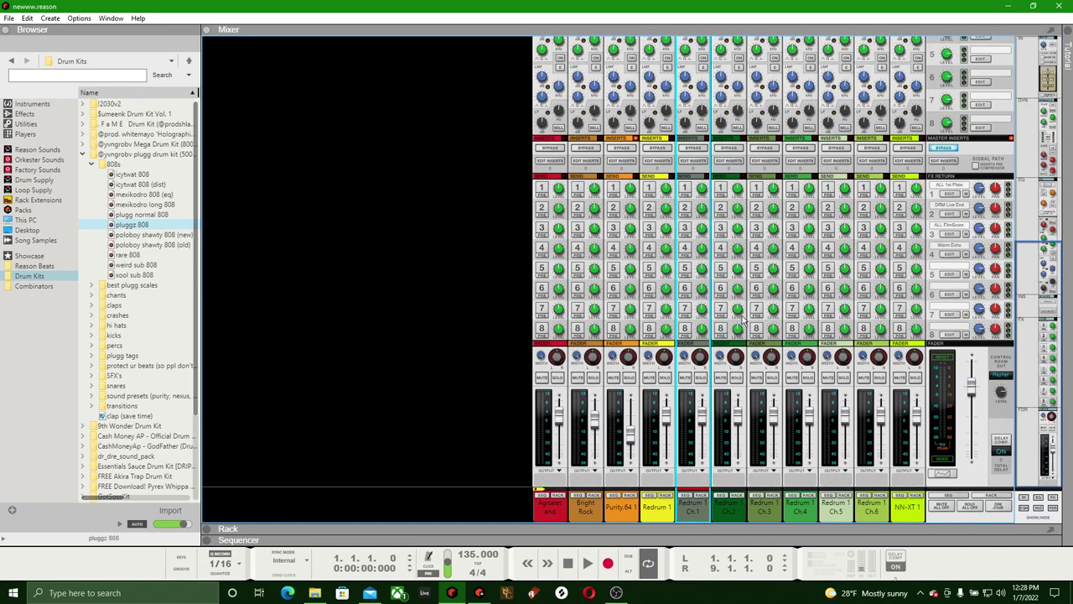
scroll(743, 321, "up", 10)
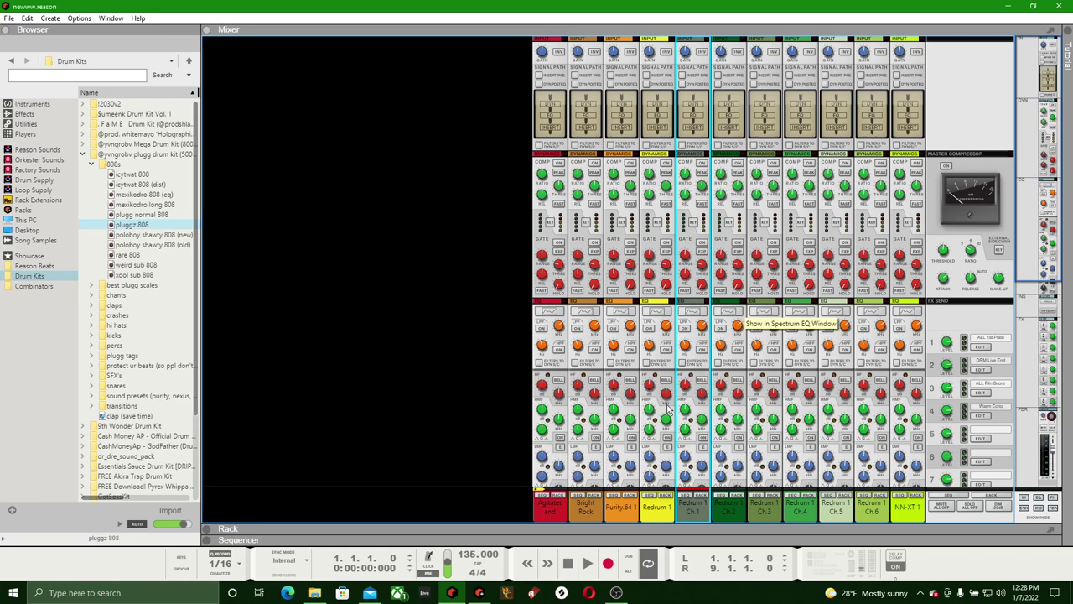
scroll(708, 335, "down", 6)
scroll(709, 367, "up", 6)
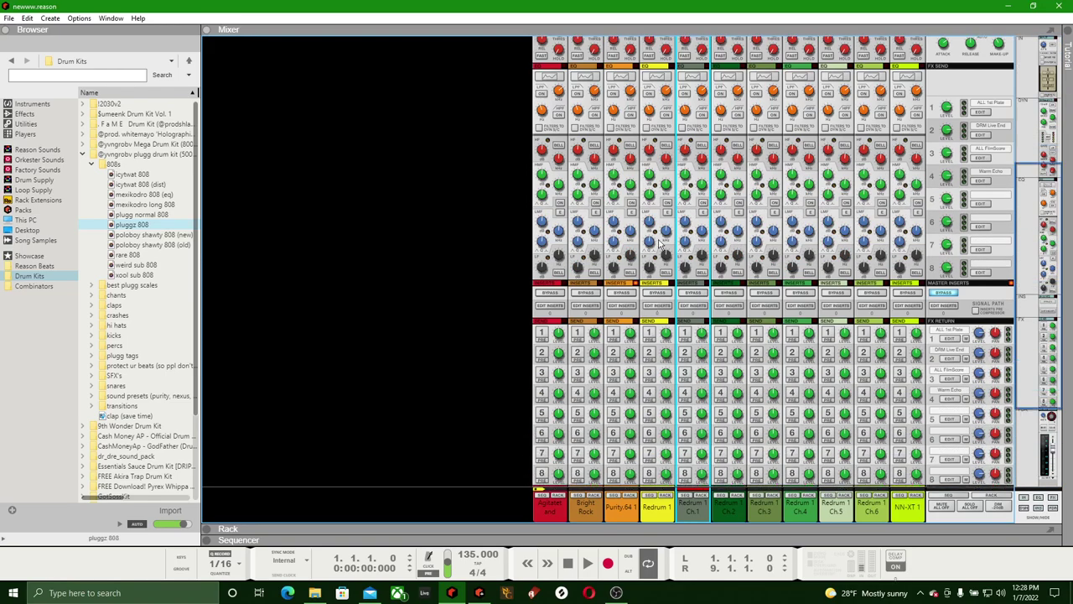
scroll(553, 170, "up", 4)
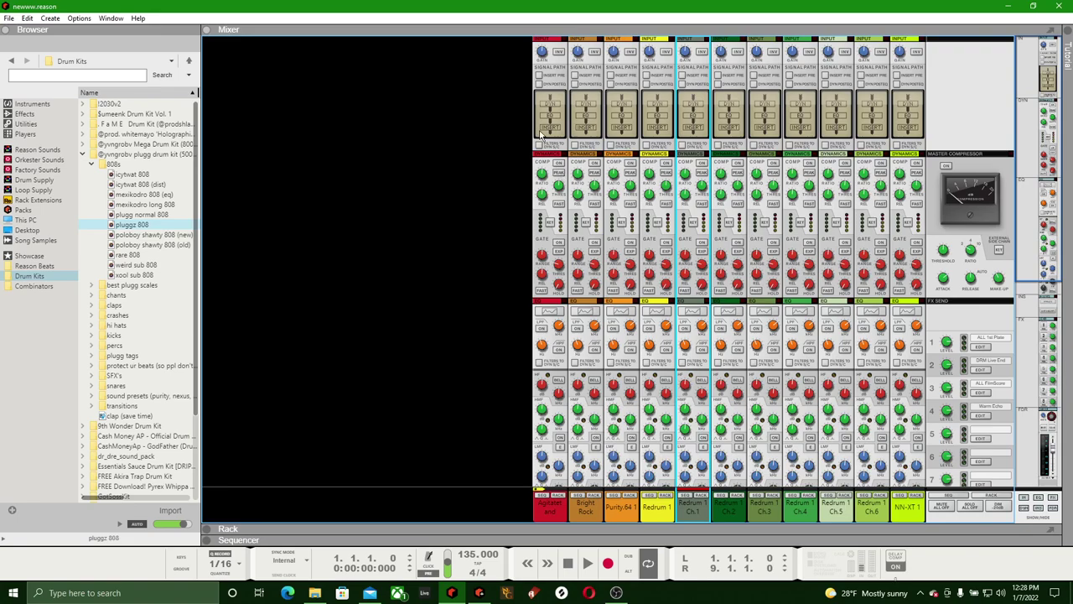
scroll(567, 369, "down", 6)
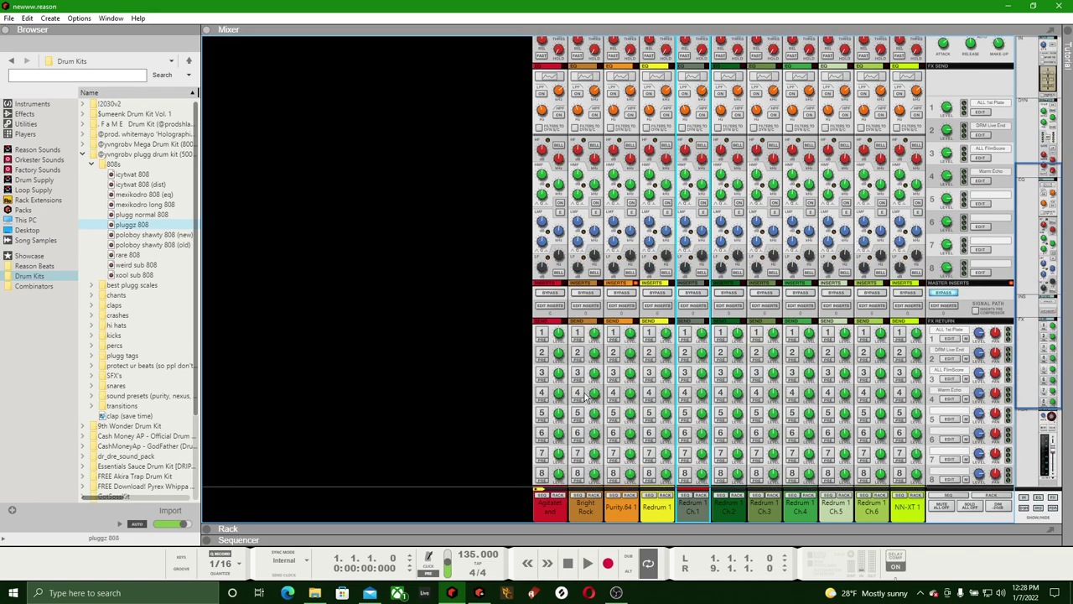
scroll(590, 390, "down", 2)
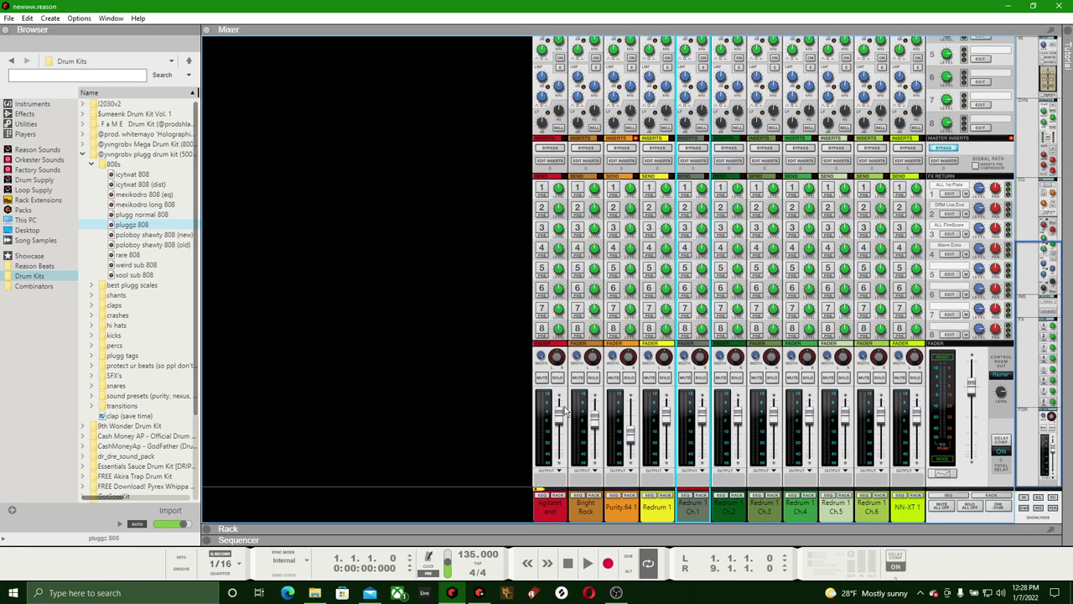
left_click_drag(1046, 360, 1040, 164)
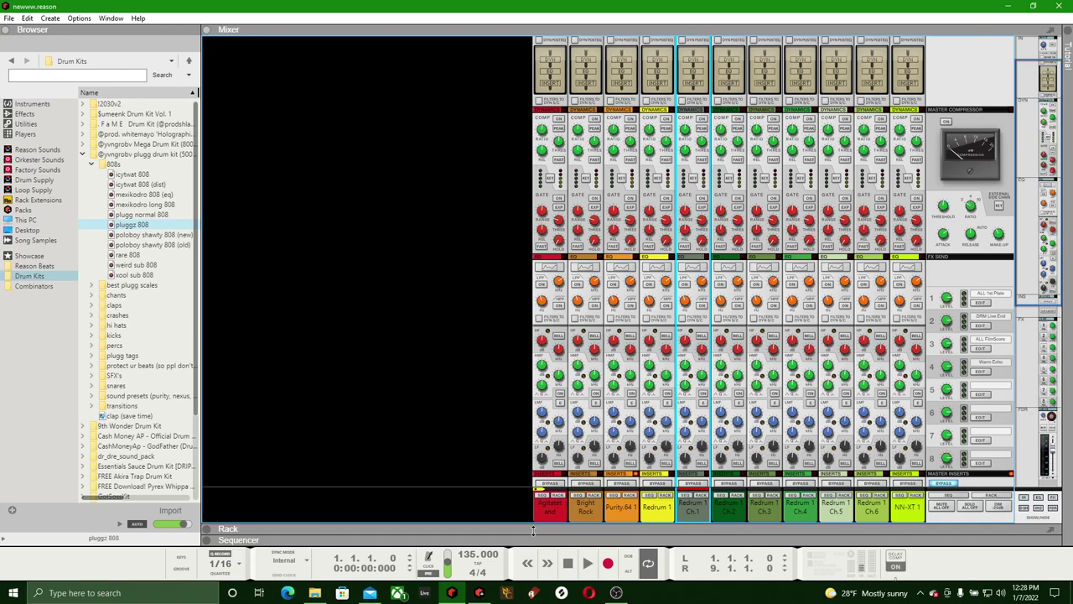
mouse_move(533, 513)
left_mouse_down()
mouse_move(533, 444)
mouse_move(534, 534)
left_mouse_up()
scroll(576, 295, "down", 8)
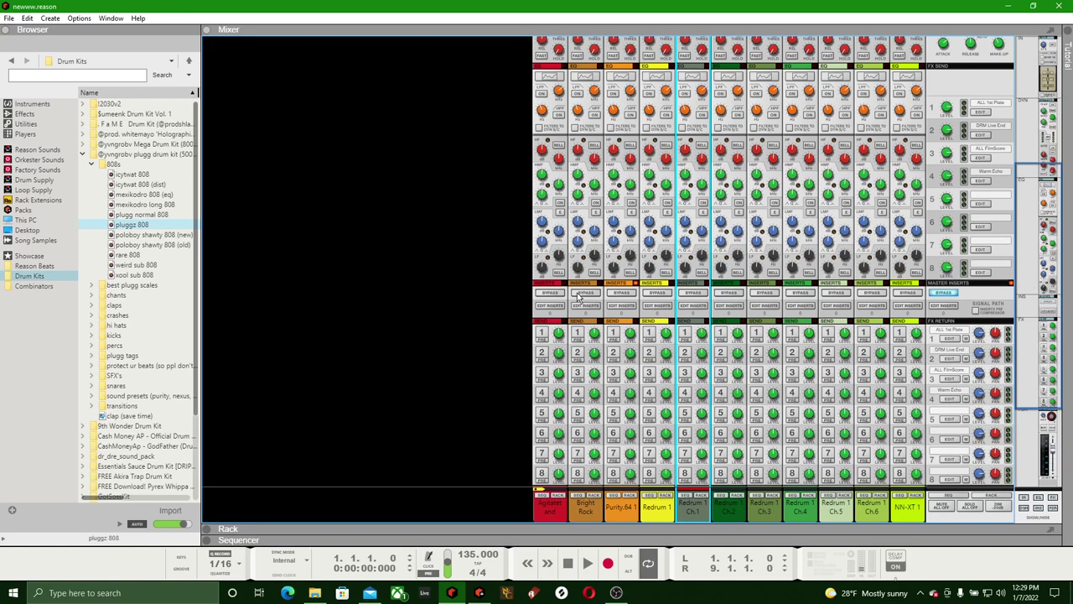
Solo the Agitatet and Saturated channel, start playback and open its Spectrum EQ window
left_click(558, 378)
left_click(588, 564)
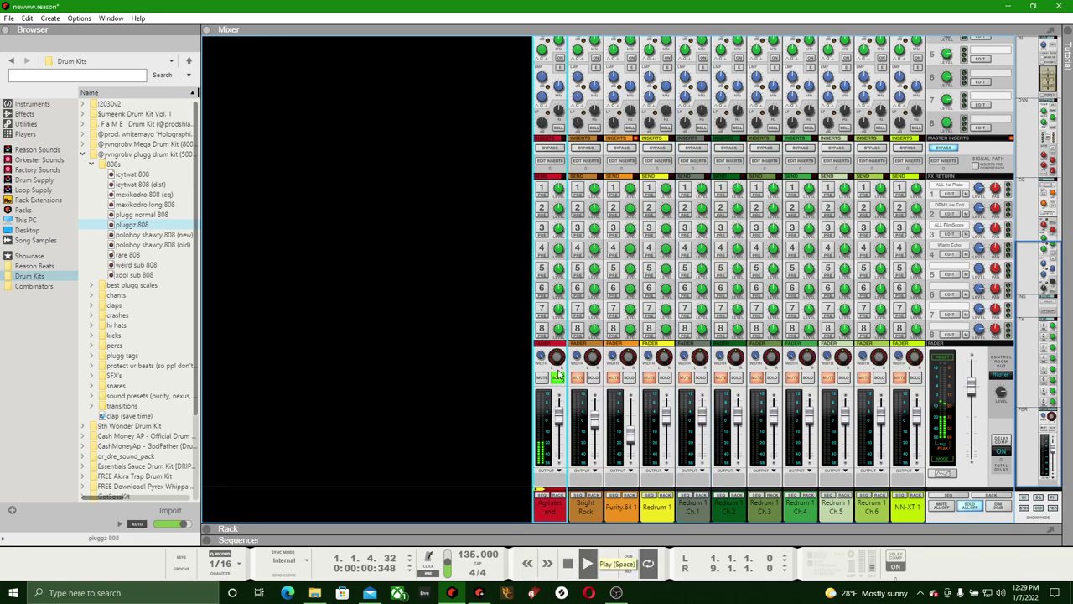
scroll(551, 343, "up", 5)
scroll(551, 343, "up", 1)
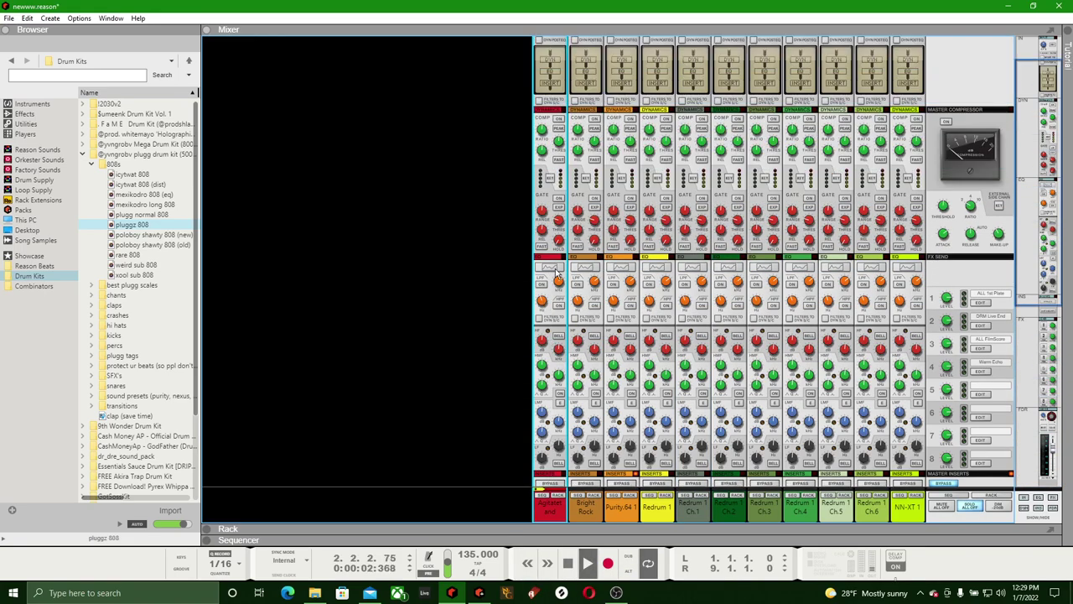
key("F2")
Try the 187.1 Hz high-pass filter in the Spectrum EQ, switch it off, stop playback and close the EQ window
left_click(638, 273)
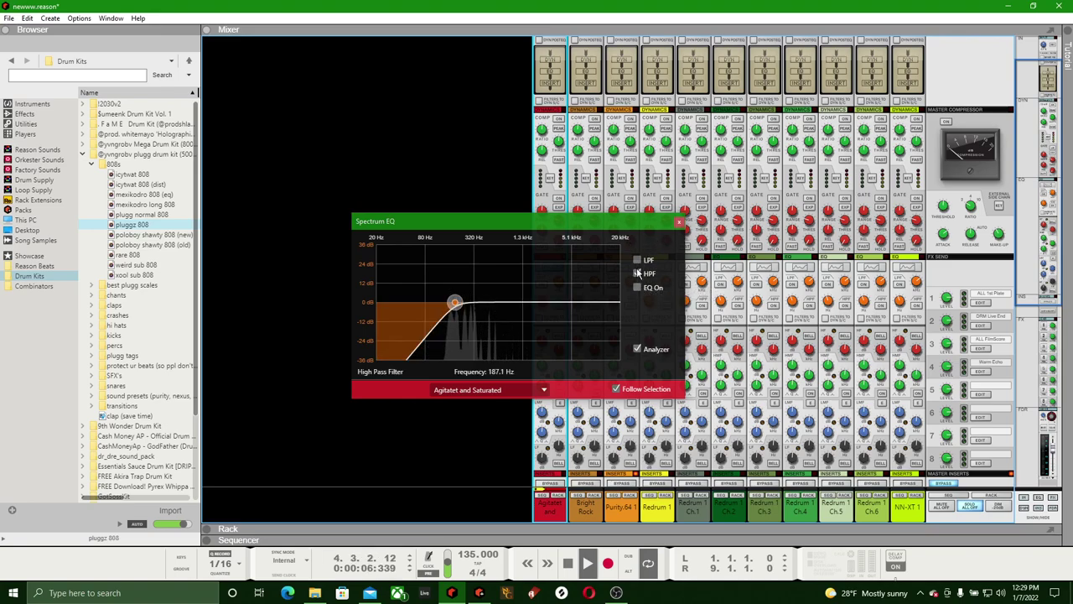
left_click(637, 273)
left_click_drag(550, 224, 878, 111)
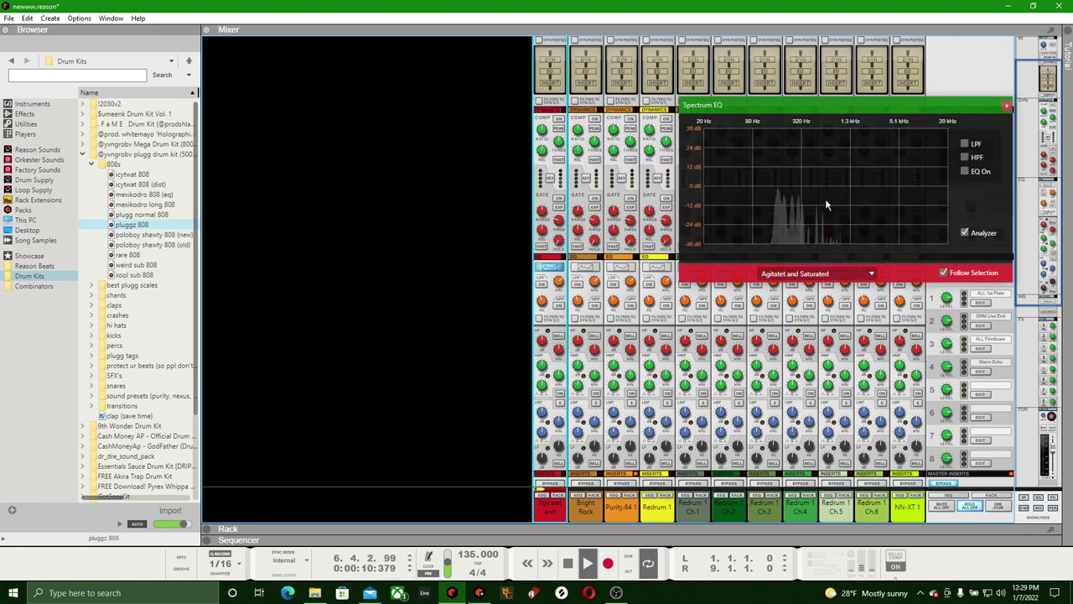
double_click(569, 564)
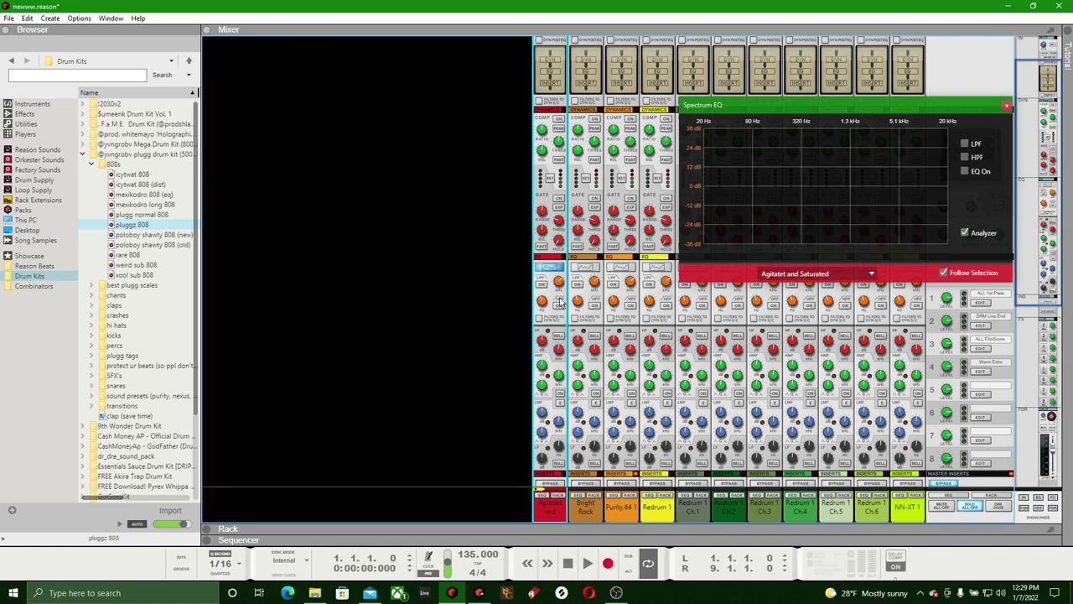
left_click(1006, 108)
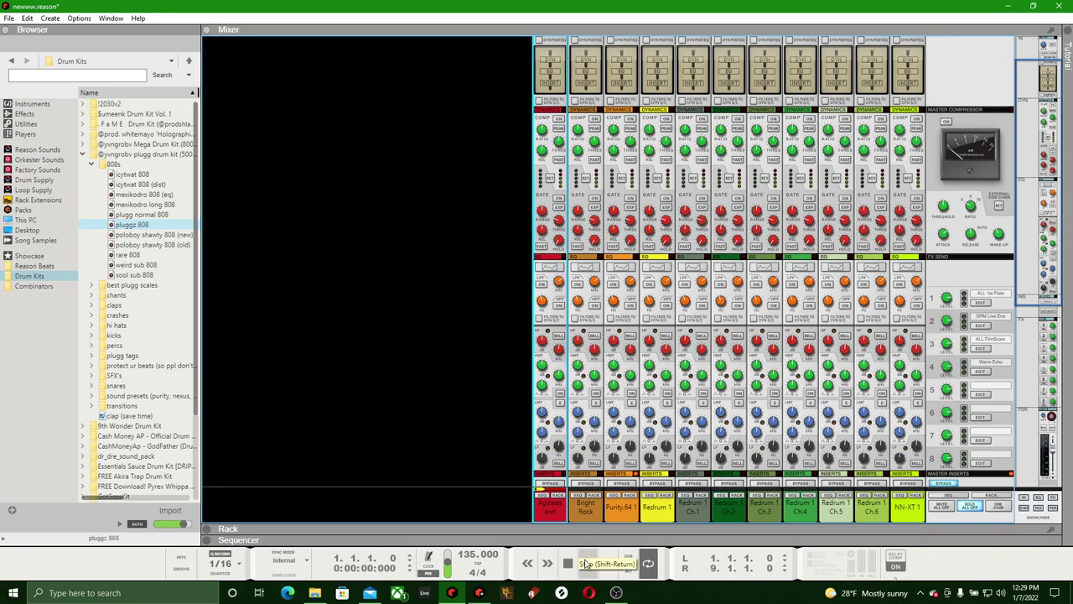
Resume playback, also solo Bright Rock, and turn on the channel-strip high-pass filters for Agitatet and Saturated and Bright Rock
left_click(587, 564)
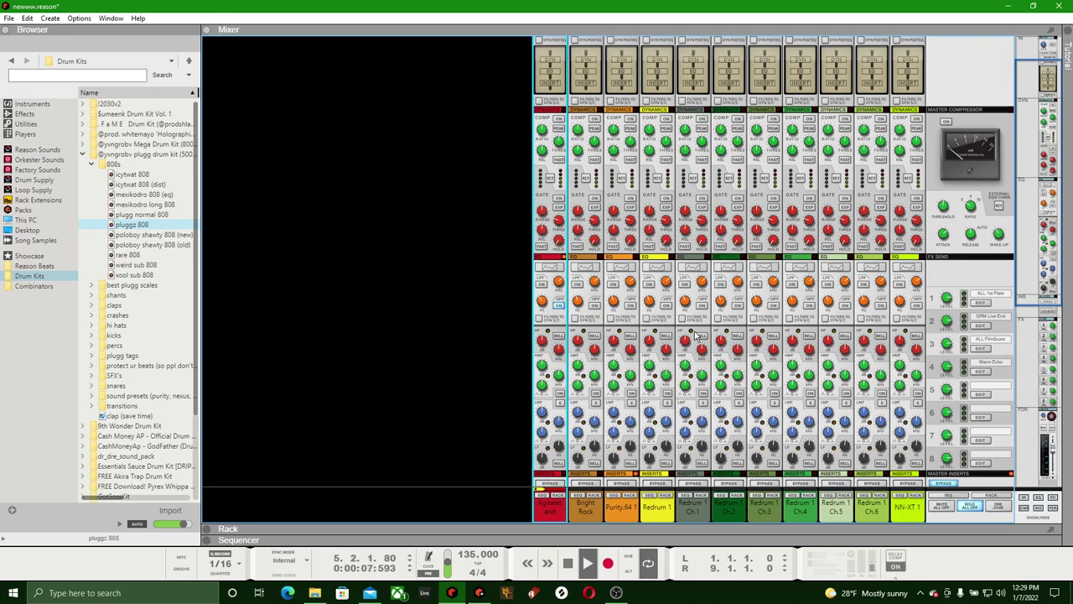
scroll(589, 356, "down", 10)
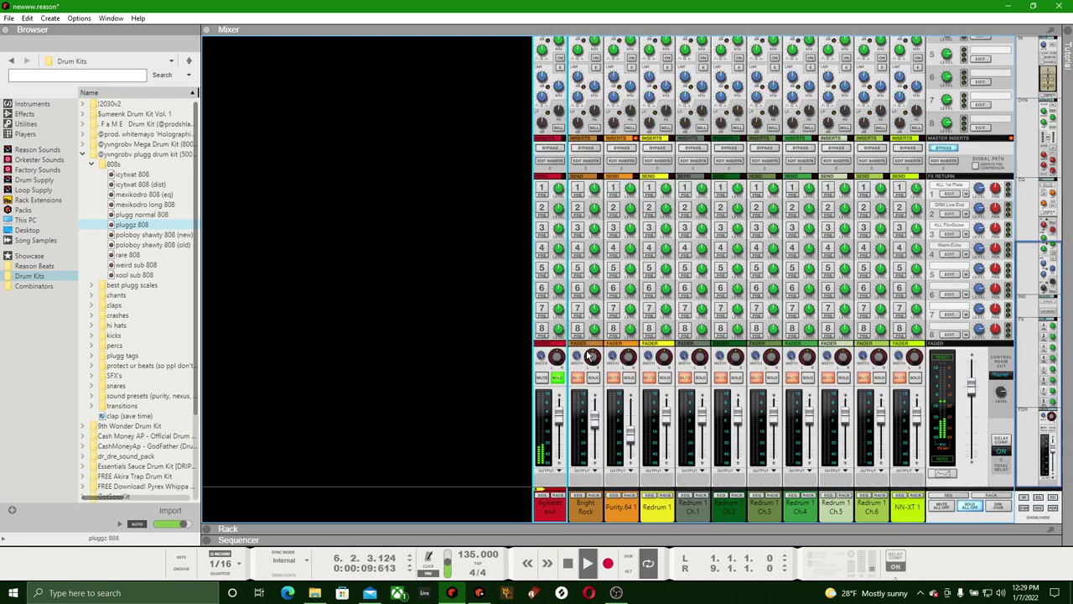
scroll(592, 315, "up", 8)
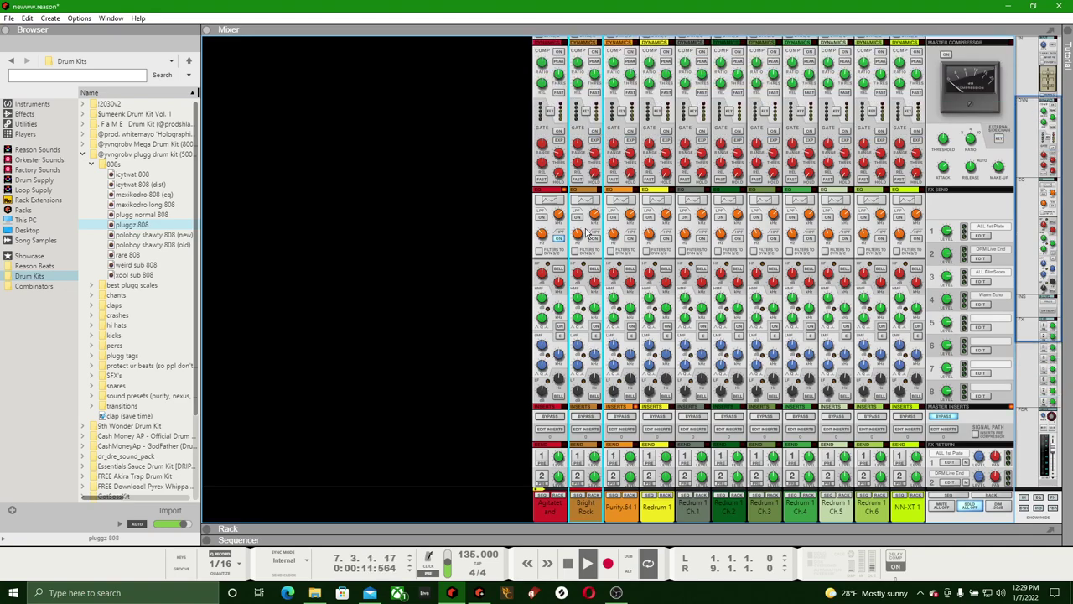
mouse_move(577, 238)
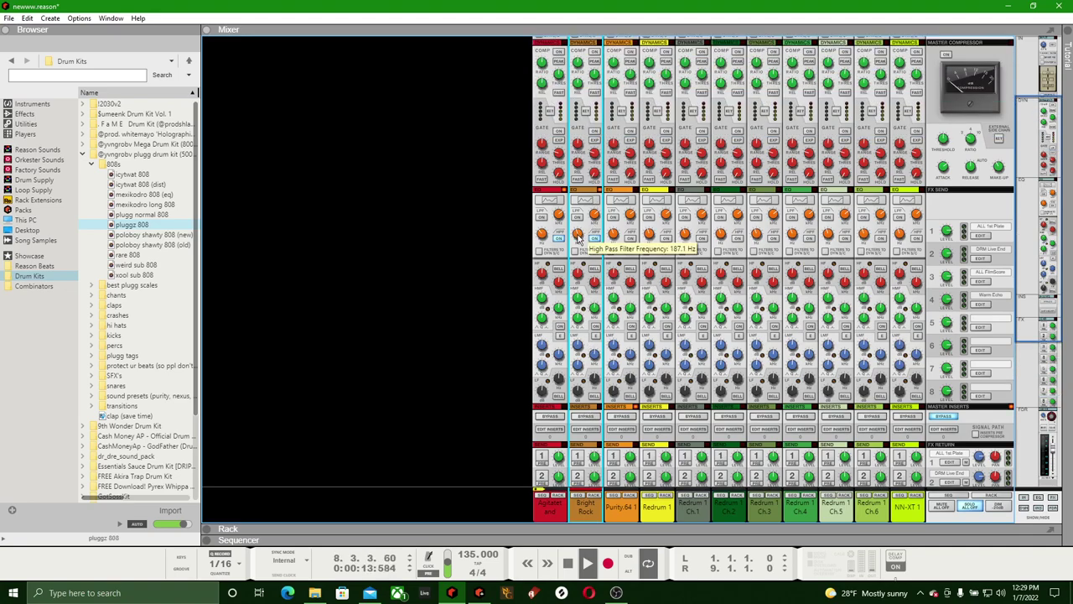
left_click_drag(577, 238, 577, 233)
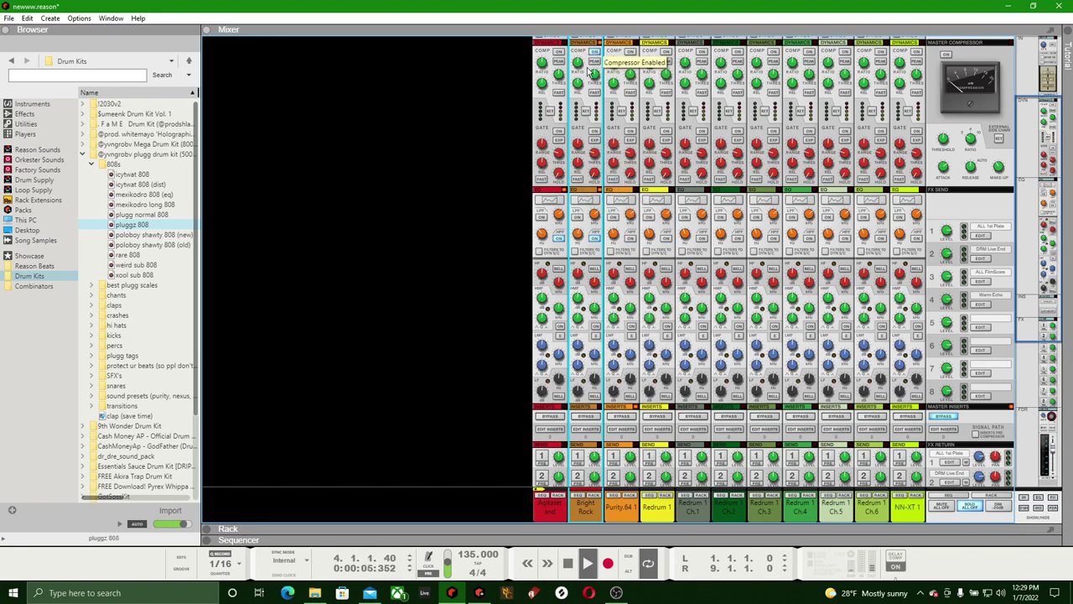
mouse_move(600, 92)
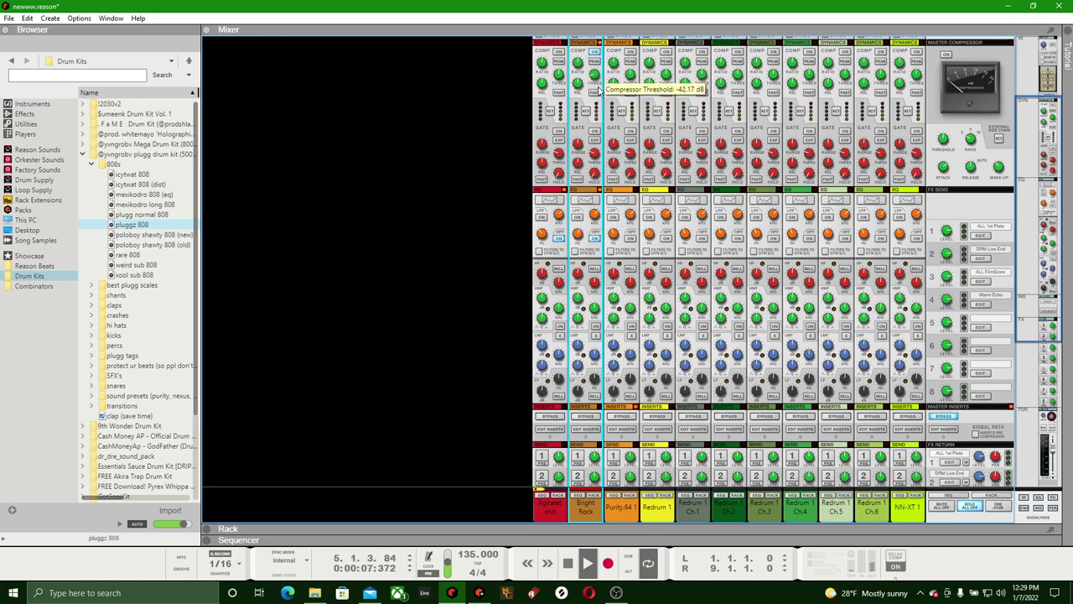
left_click_drag(602, 80, 606, 64)
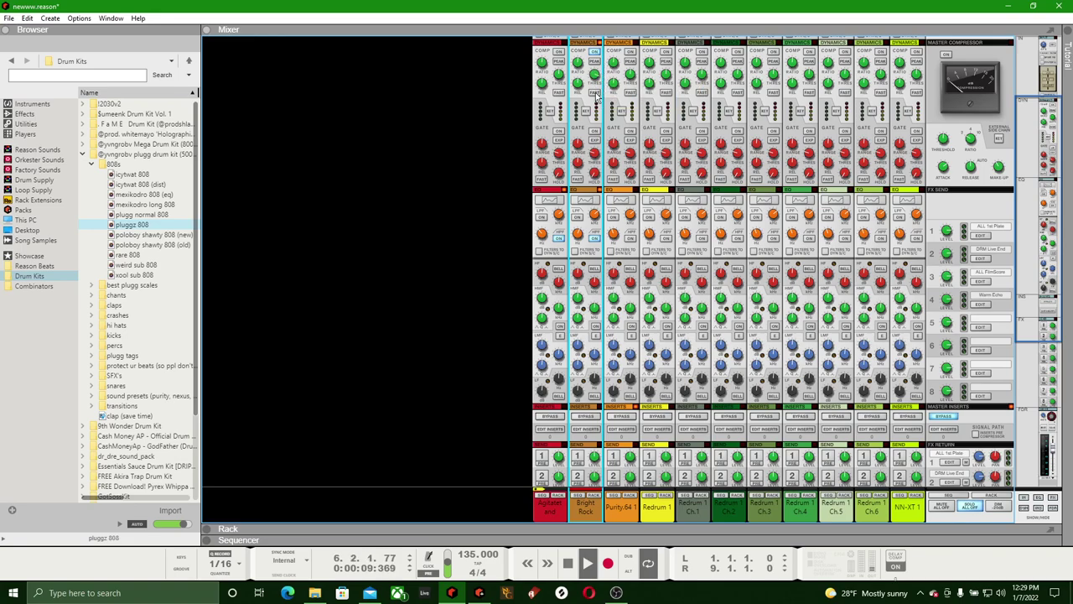
mouse_move(585, 74)
mouse_move(585, 74)
left_mouse_down()
mouse_move(585, 42)
mouse_move(589, 61)
left_mouse_up()
mouse_move(596, 78)
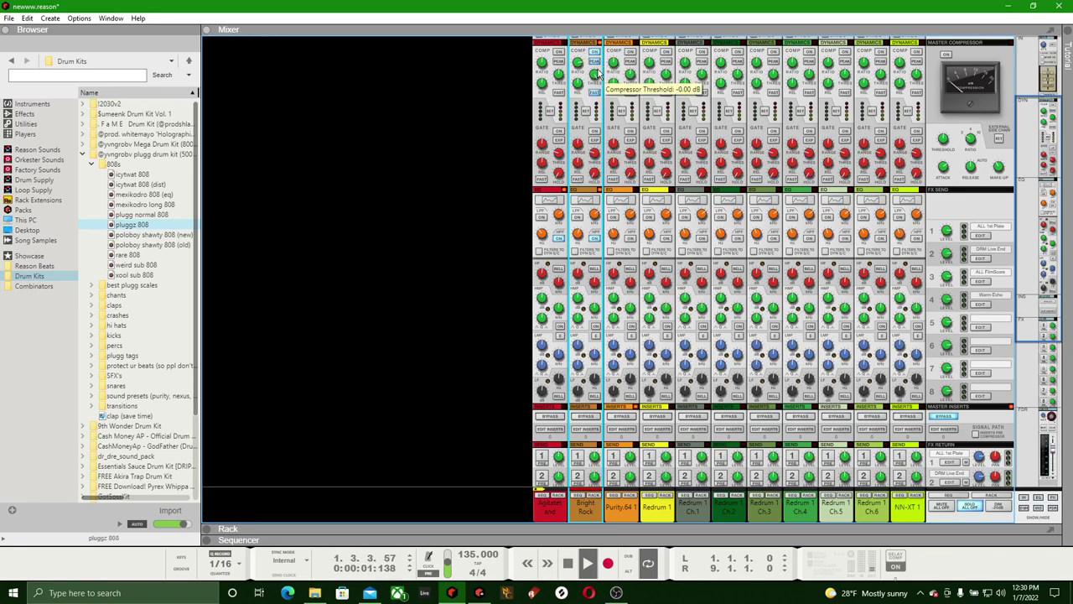
scroll(587, 336, "down", 8)
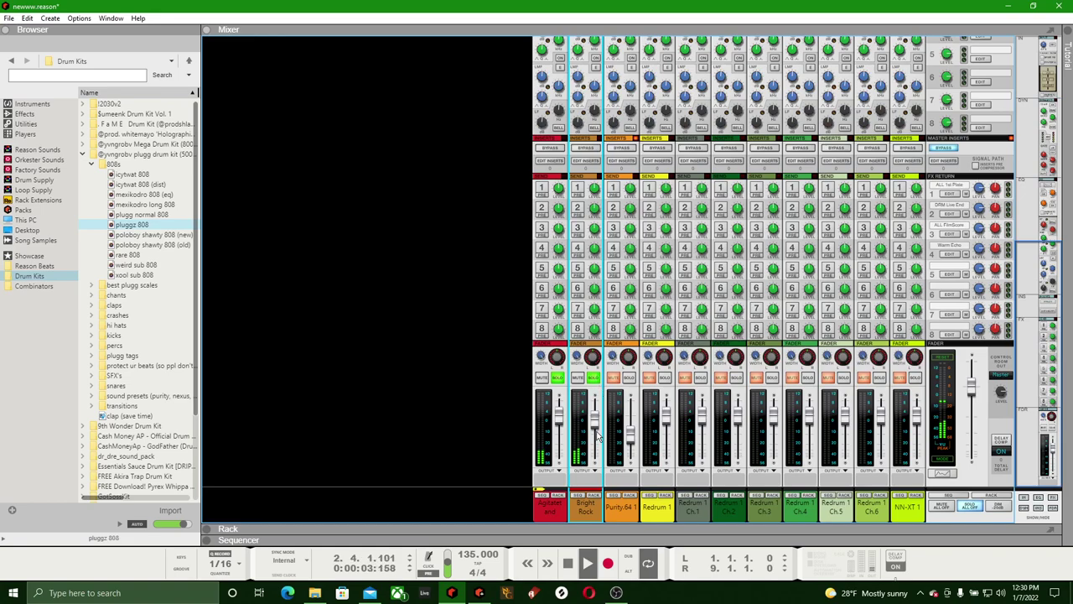
Set the Bright Rock channel fader to -2.69 dB and the Agitatet and Saturated channel fader to 1.38 dB
mouse_move(598, 433)
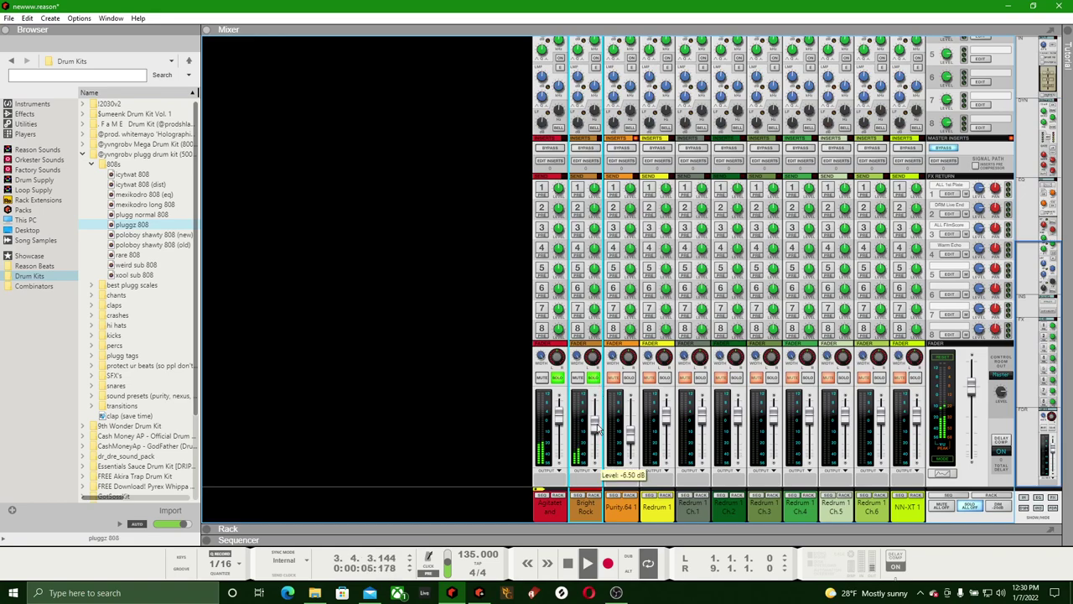
mouse_move(597, 357)
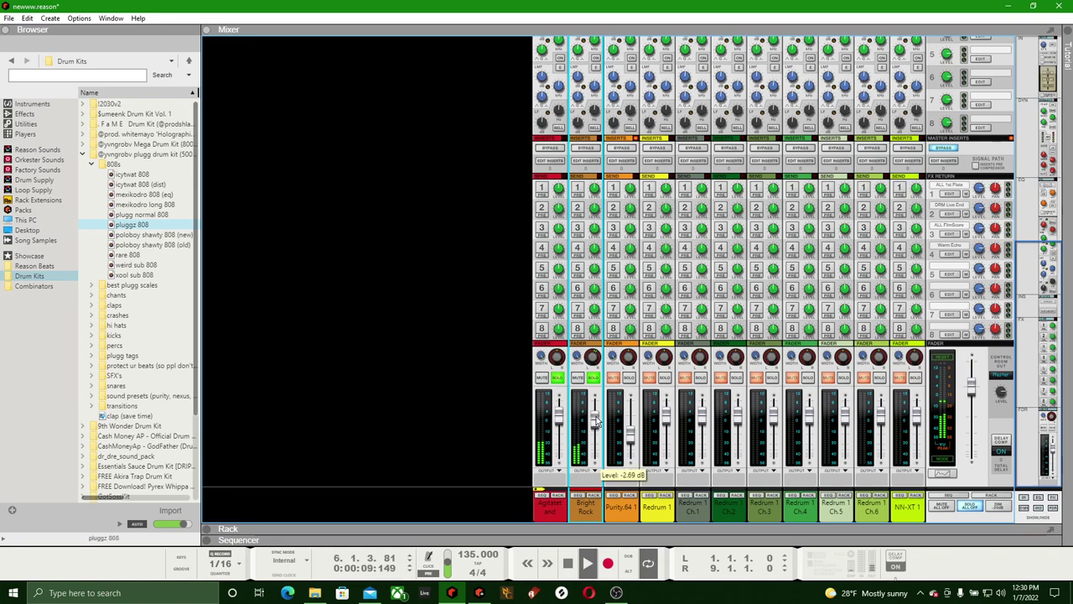
left_click(559, 416)
mouse_move(559, 417)
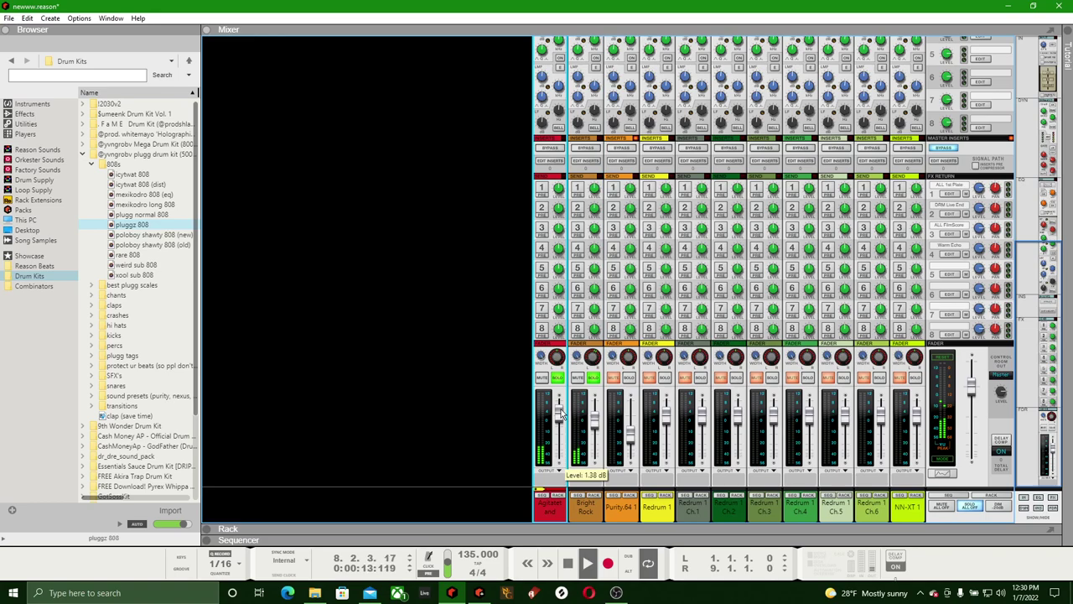
mouse_move(556, 256)
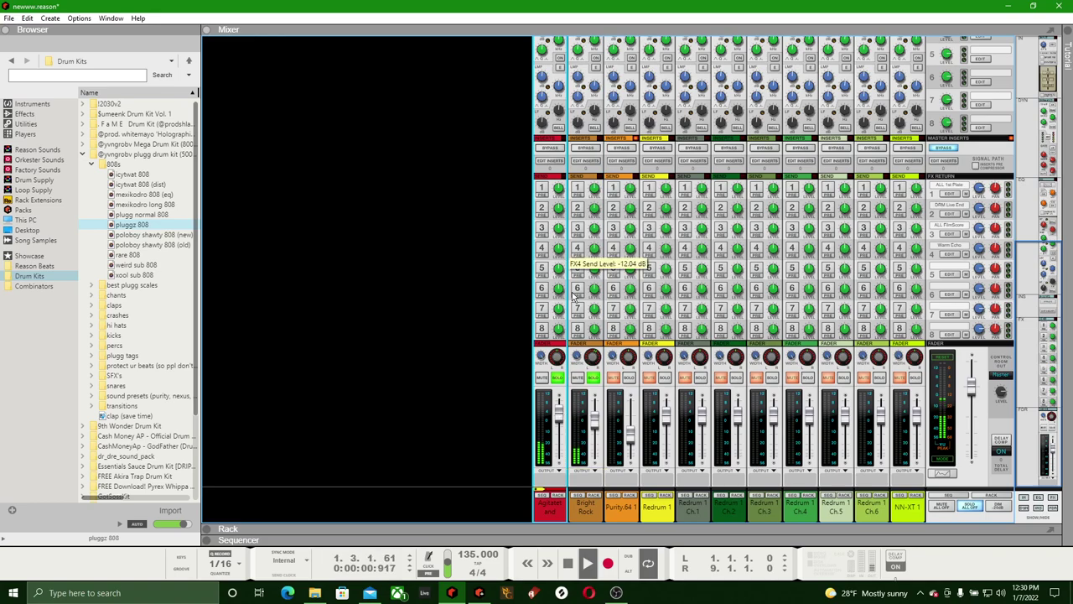
Also solo Purity.64 1, adjust its panning, turn on its channel-strip high-pass filter, and stop playback
left_click(630, 378)
left_click_drag(631, 362, 633, 371)
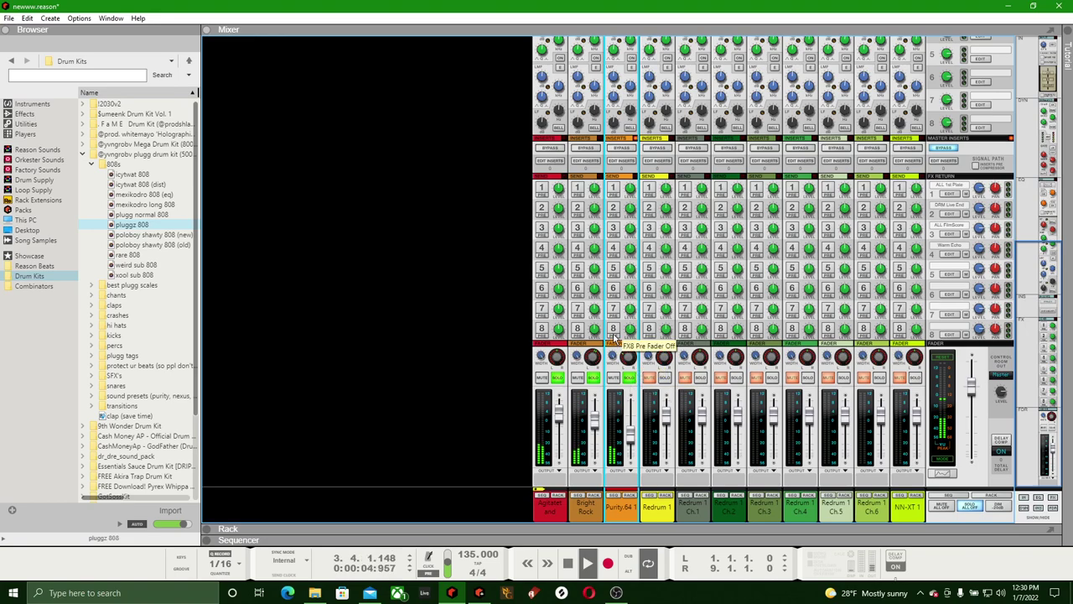
scroll(622, 276, "up", 10)
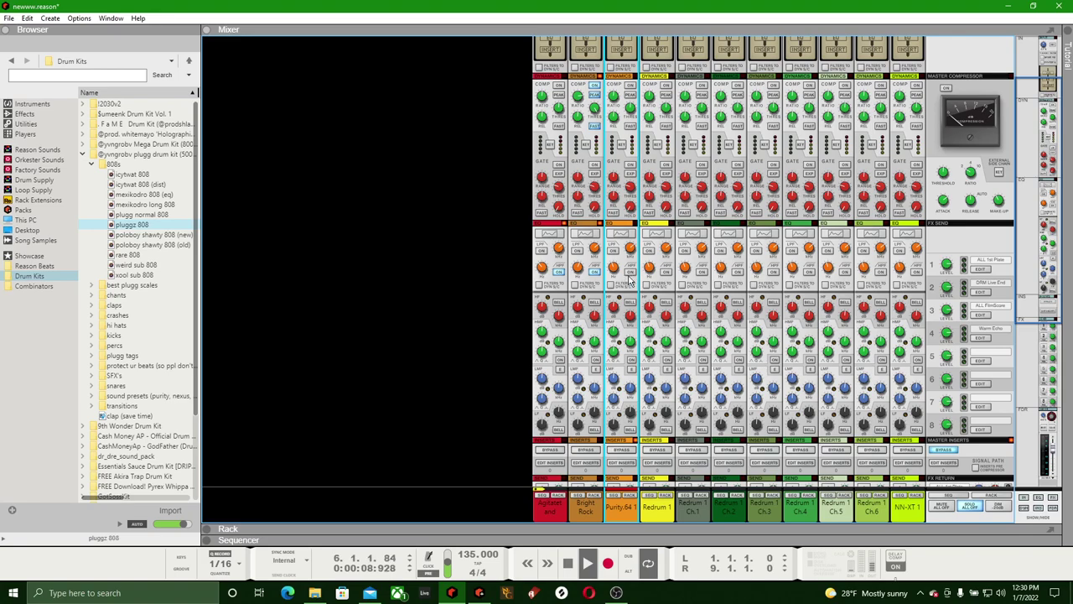
scroll(617, 266, "down", 3)
double_click(568, 562)
Bring up the rack at the Radical Keys device of Agitatet and Saturated
left_click(556, 528)
scroll(415, 300, "down", 1)
scroll(413, 301, "up", 20)
scroll(413, 300, "up", 5)
Try a built-in Channel Dynamics effect on Radical Keys, play it briefly, and delete the effect device
right_click(356, 325)
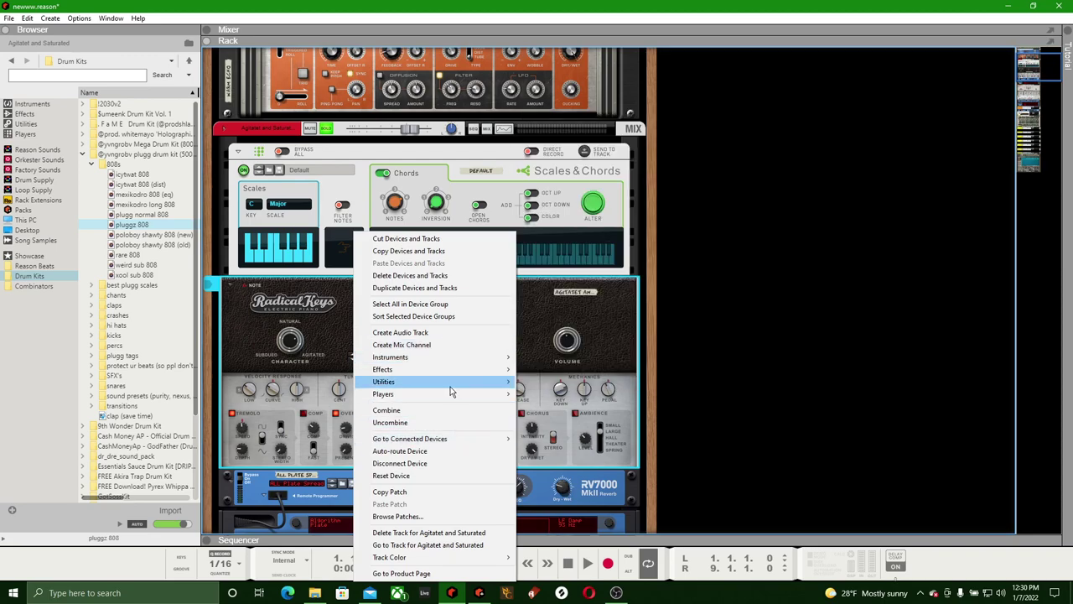
mouse_move(455, 372)
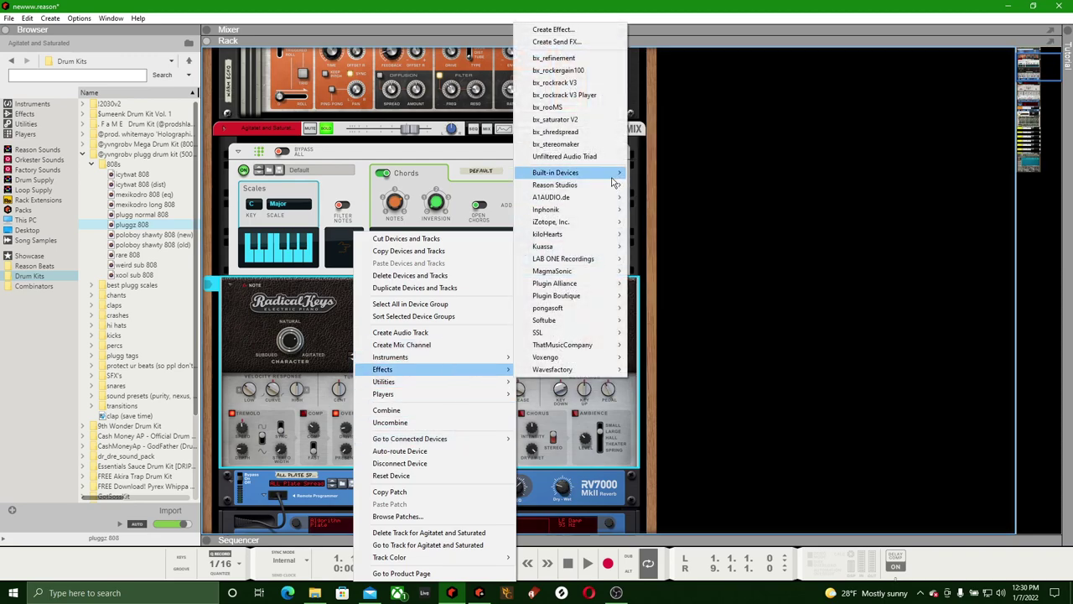
mouse_move(609, 179)
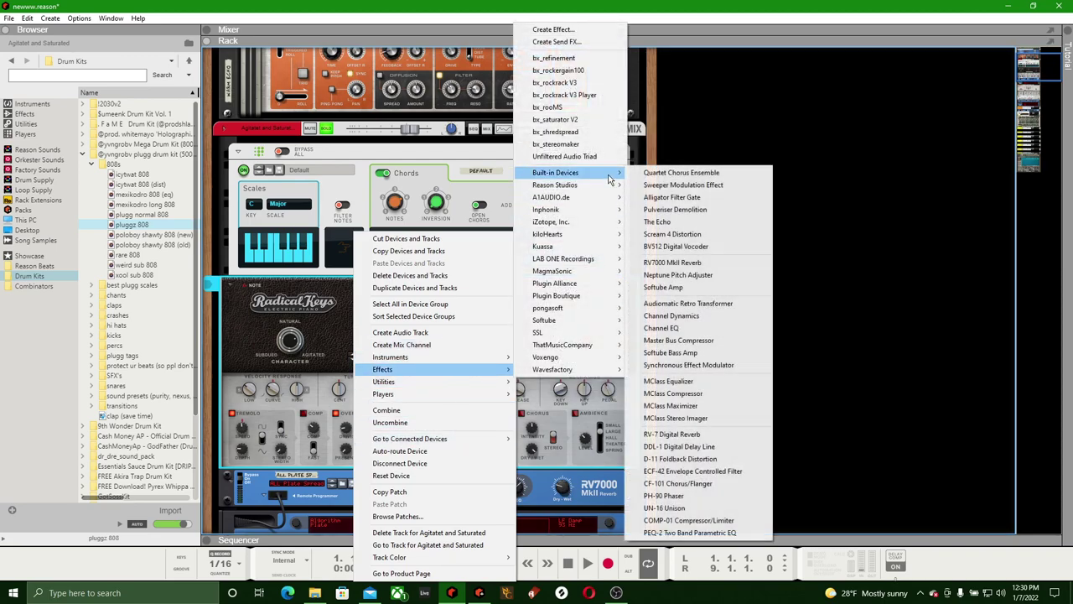
left_click(670, 316)
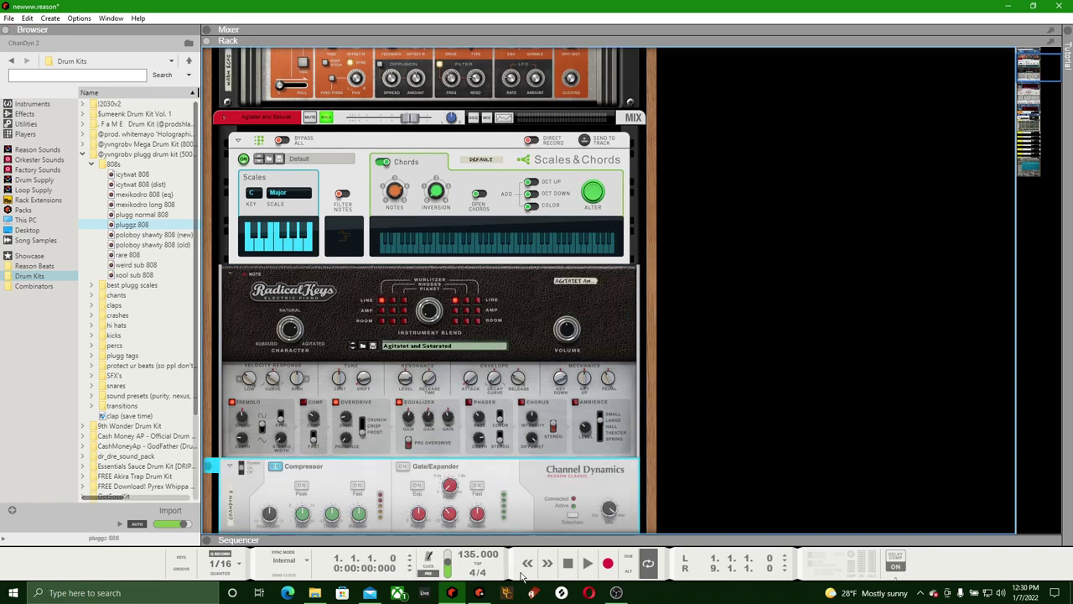
left_click(588, 564)
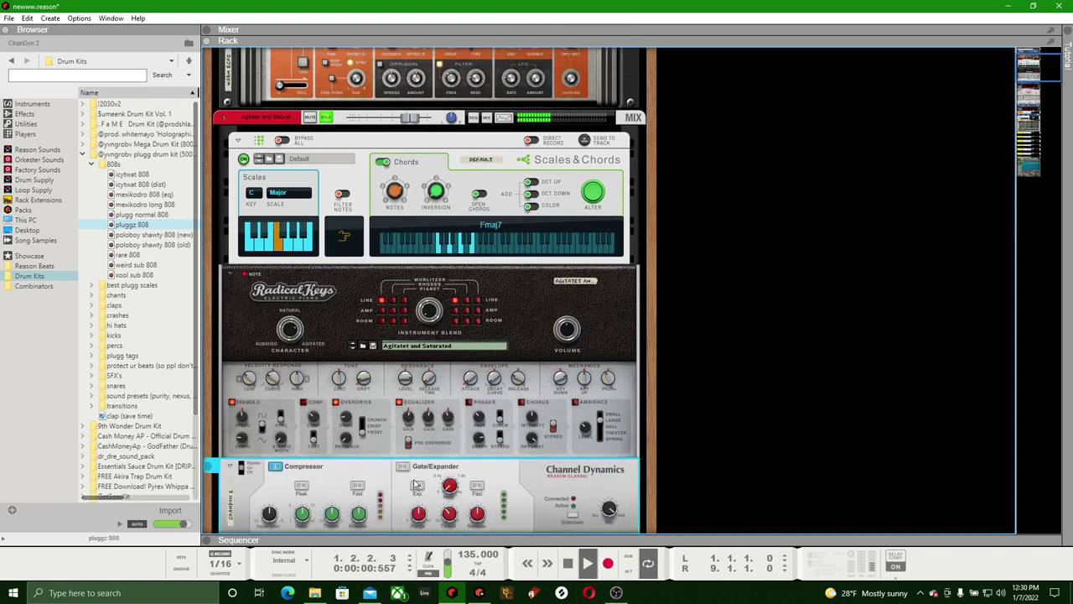
left_click(567, 563)
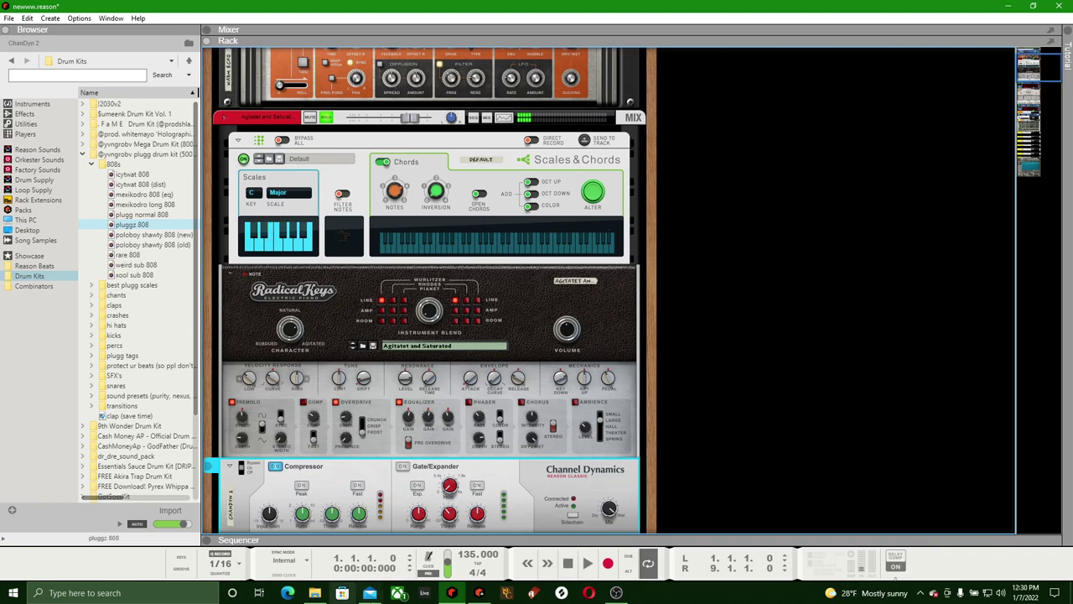
key("Delete")
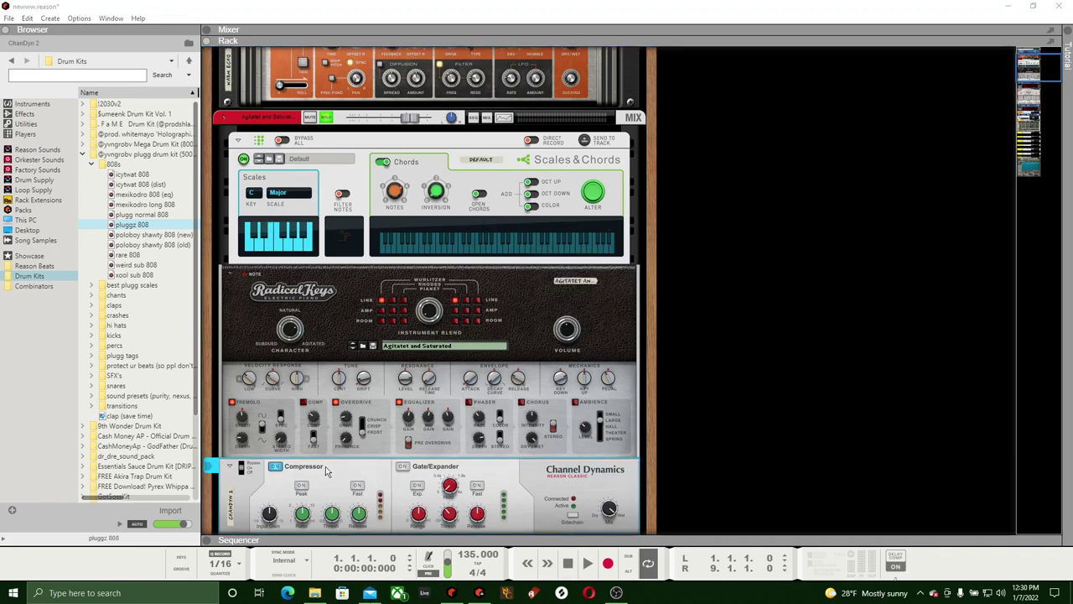
key("Return")
Add a built-in MClass Compressor to the Agitatet and Saturated Radical Keys and start playback
right_click(343, 301)
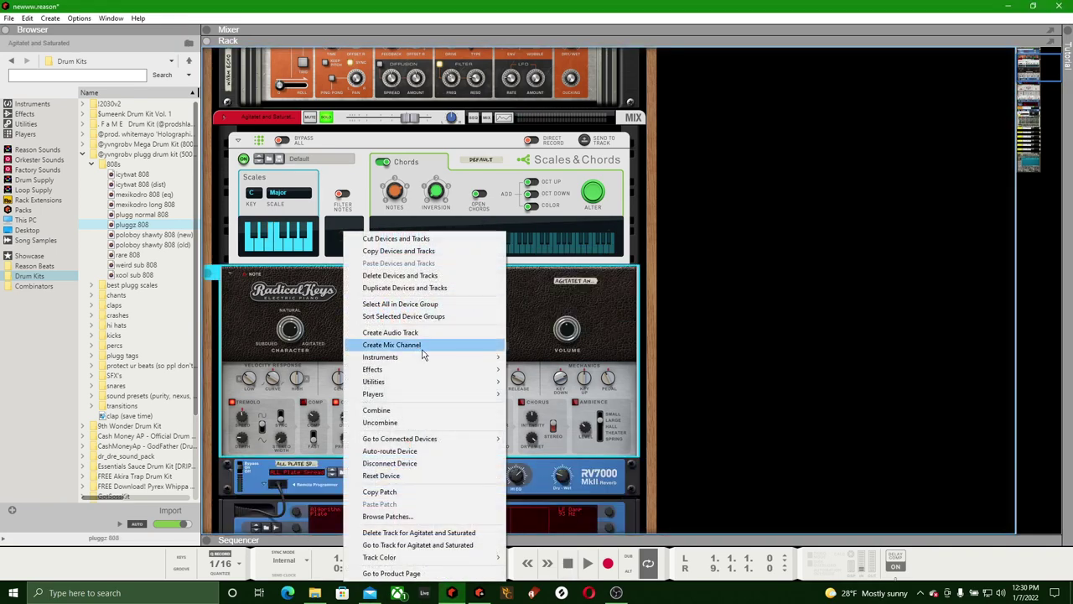
mouse_move(429, 369)
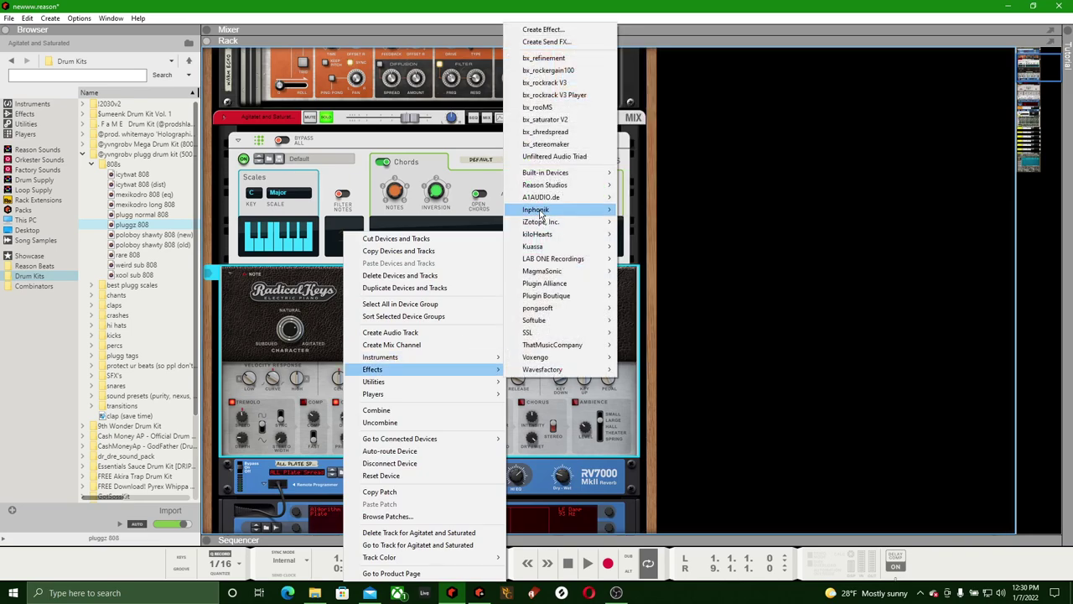
mouse_move(543, 188)
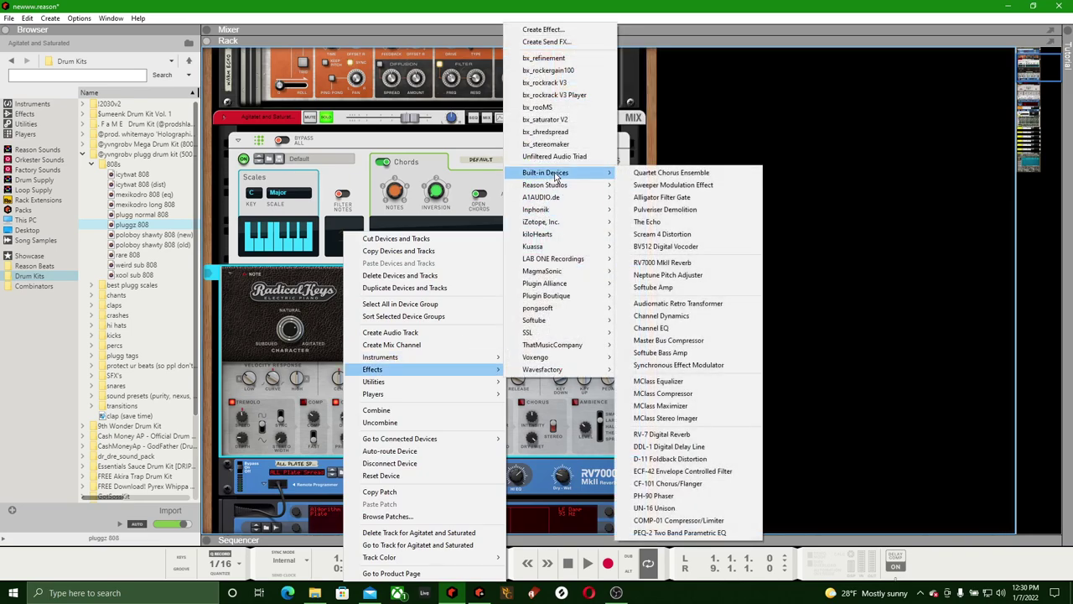
left_click(670, 393)
left_click(587, 563)
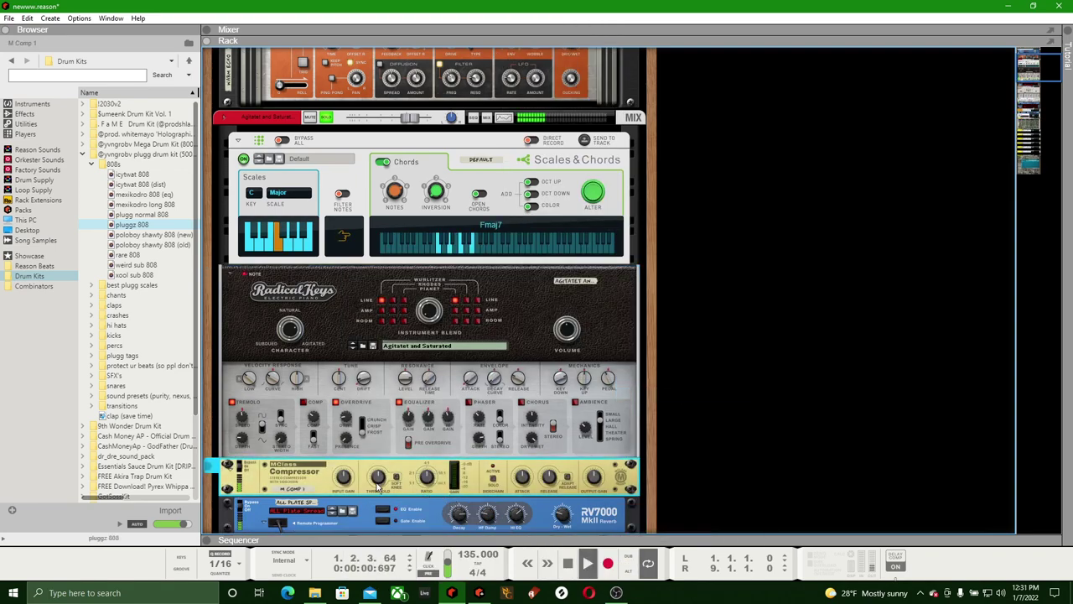
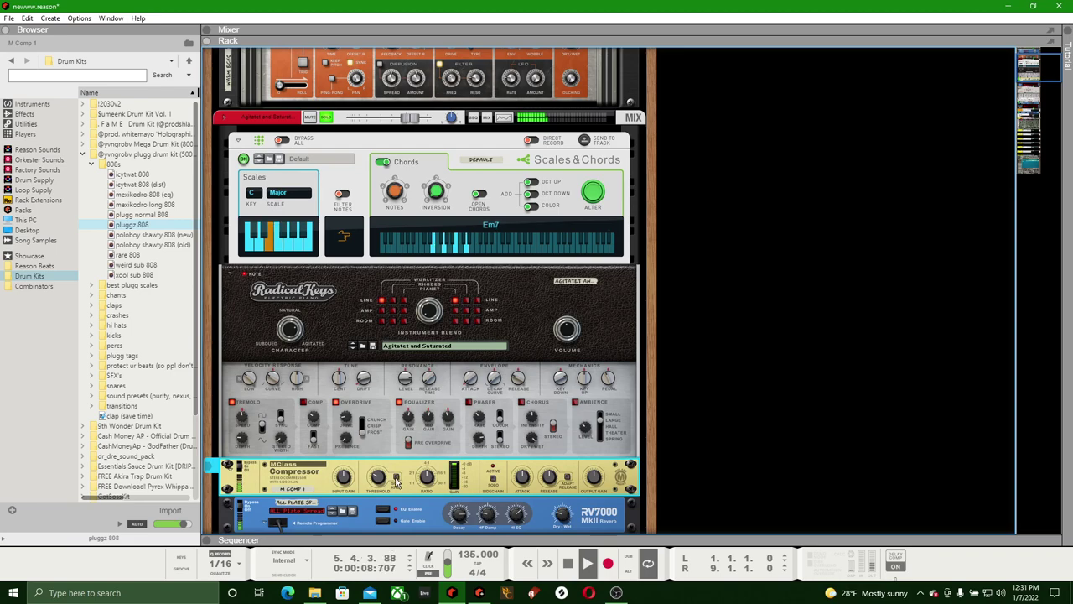
Enable Soft Knee and Adapt Release on the MClass Compressor, save the song, and stop playback
mouse_move(378, 480)
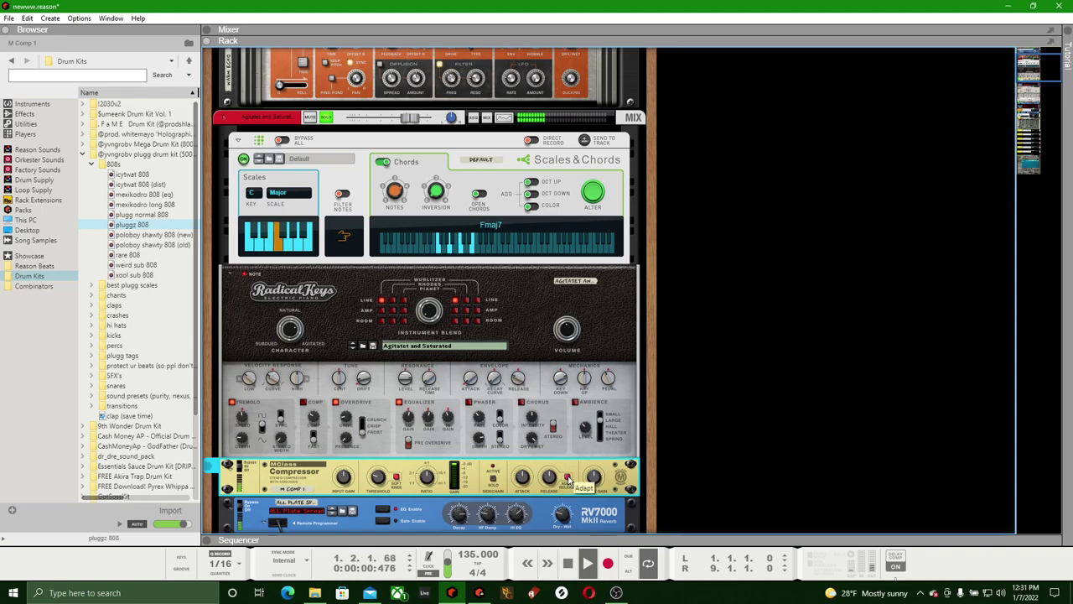
left_click(8, 18)
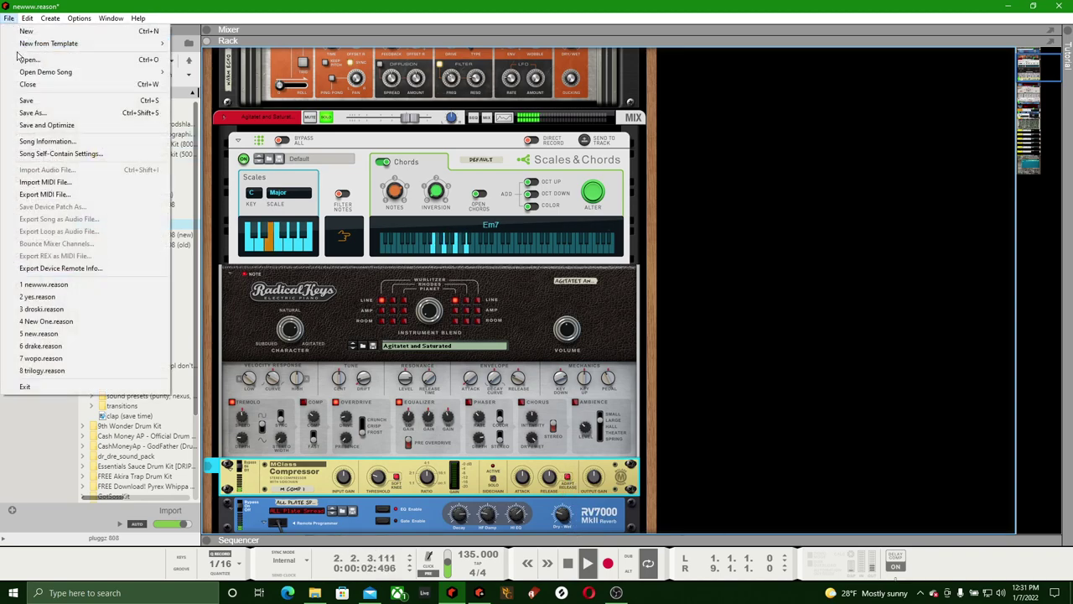
left_click(34, 96)
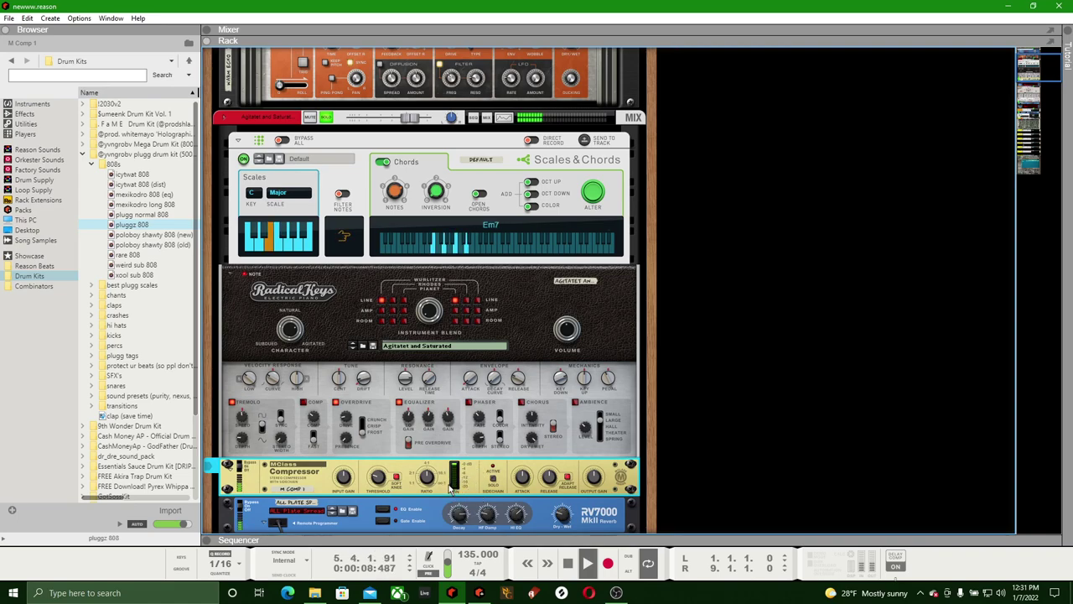
key("space")
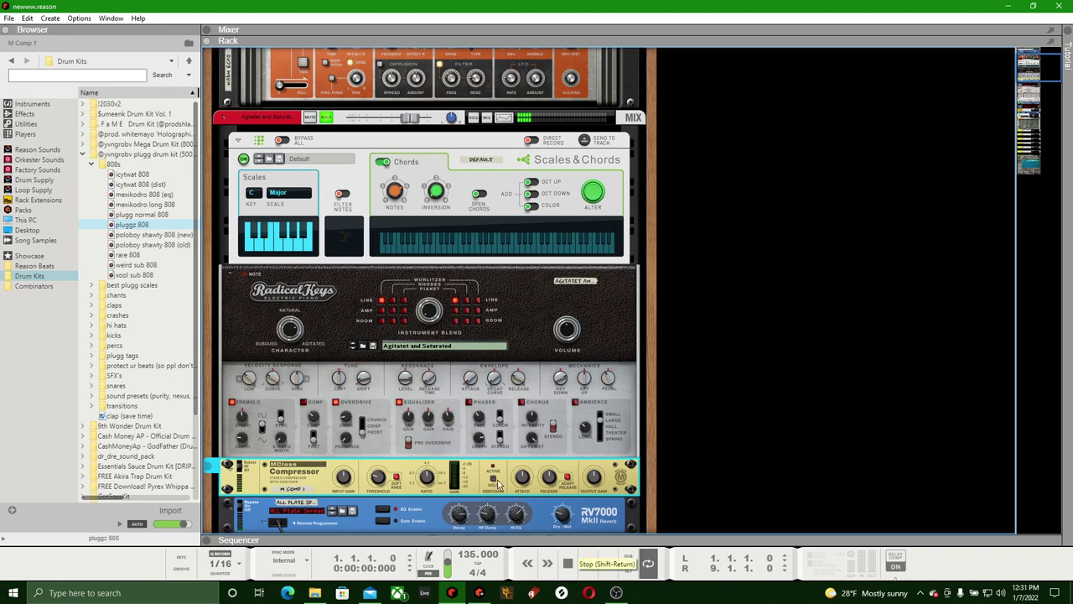
Return from the rack to the mixer and resume playback
left_click(484, 533)
left_click_drag(491, 541, 493, 585)
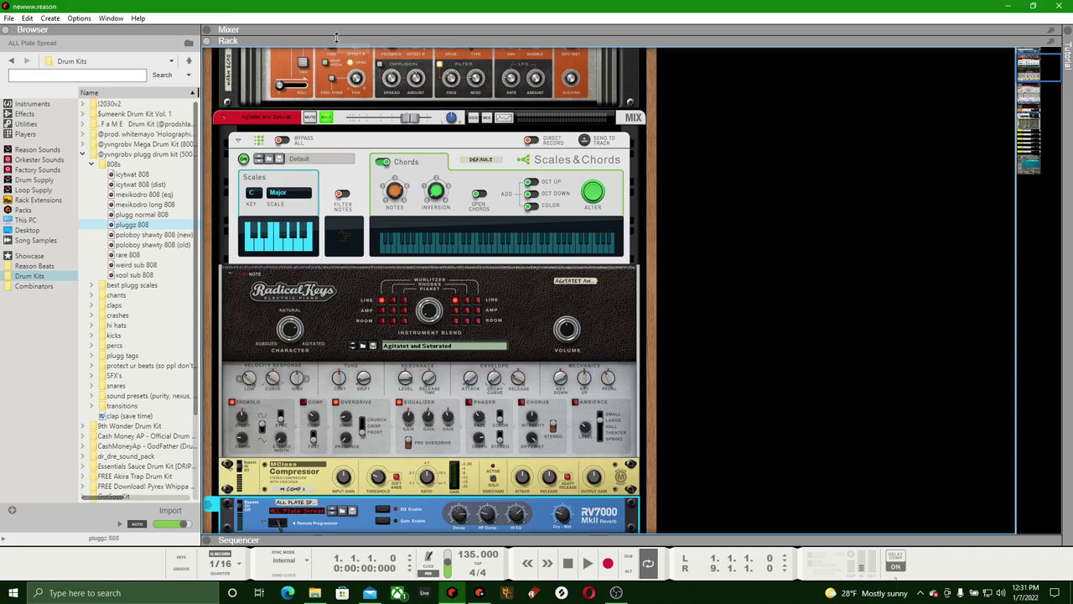
left_click_drag(336, 40, 352, 526)
left_click(590, 564)
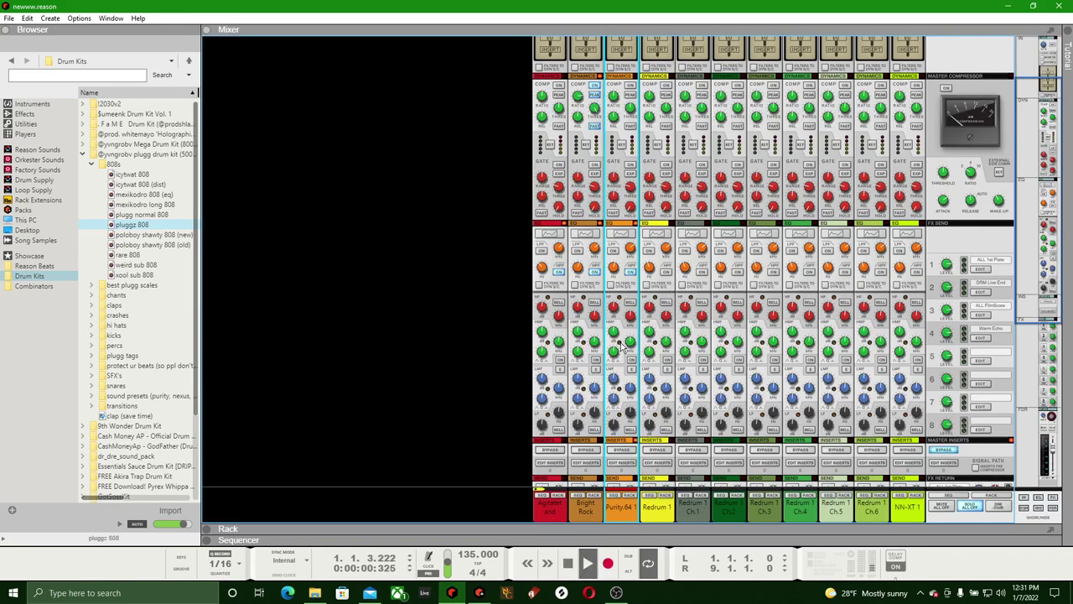
Also solo Redrum 1 Ch.1, enable its high-pass filter at 506.6 Hz, and set its fader to -3.41 dB
scroll(622, 347, "down", 5)
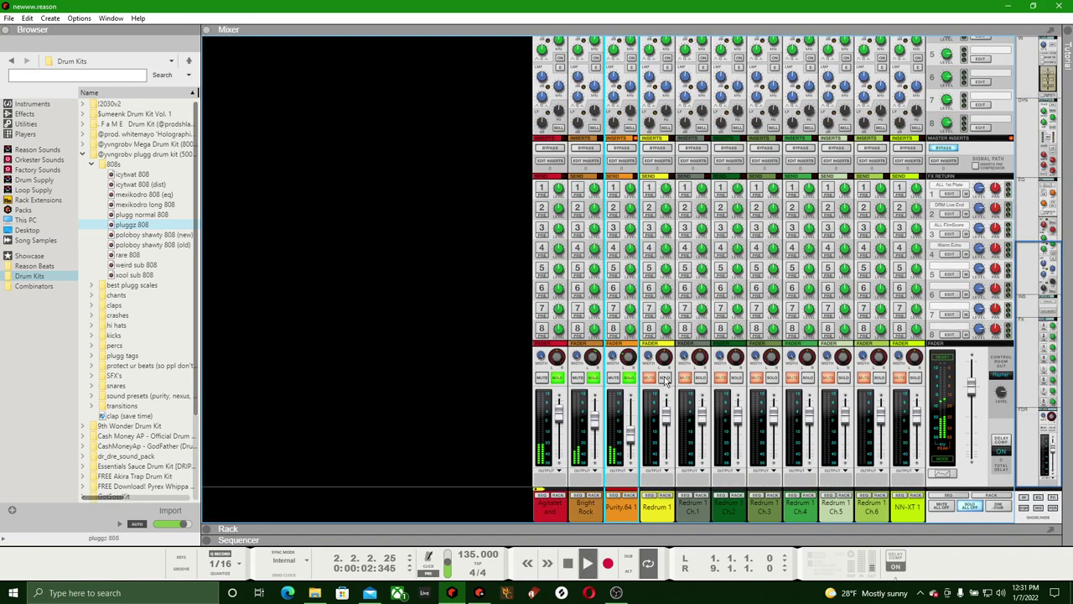
left_click(701, 378)
scroll(713, 268, "up", 3)
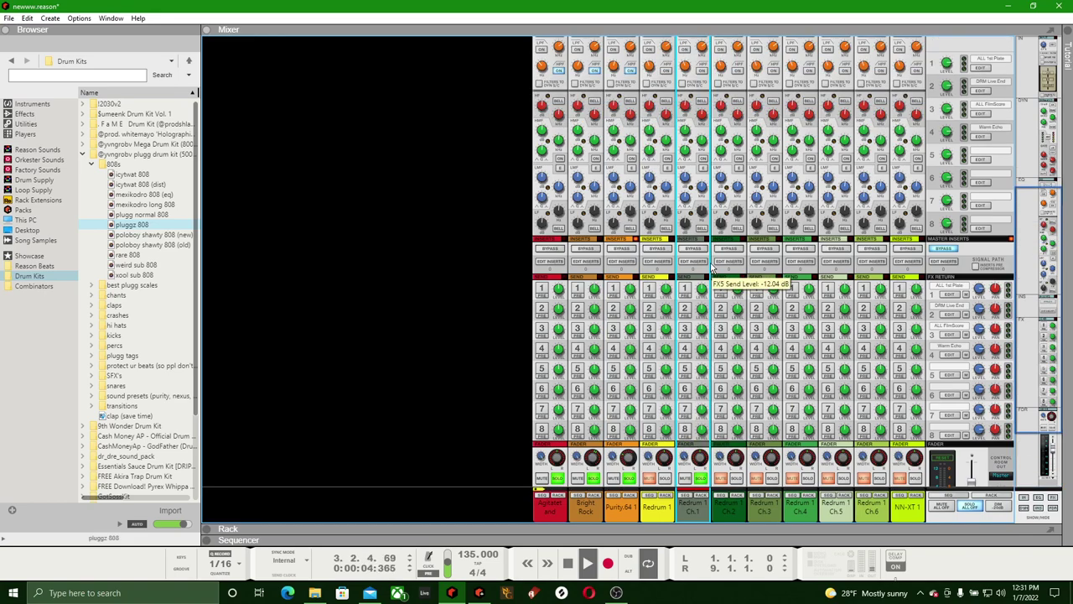
scroll(712, 268, "up", 3)
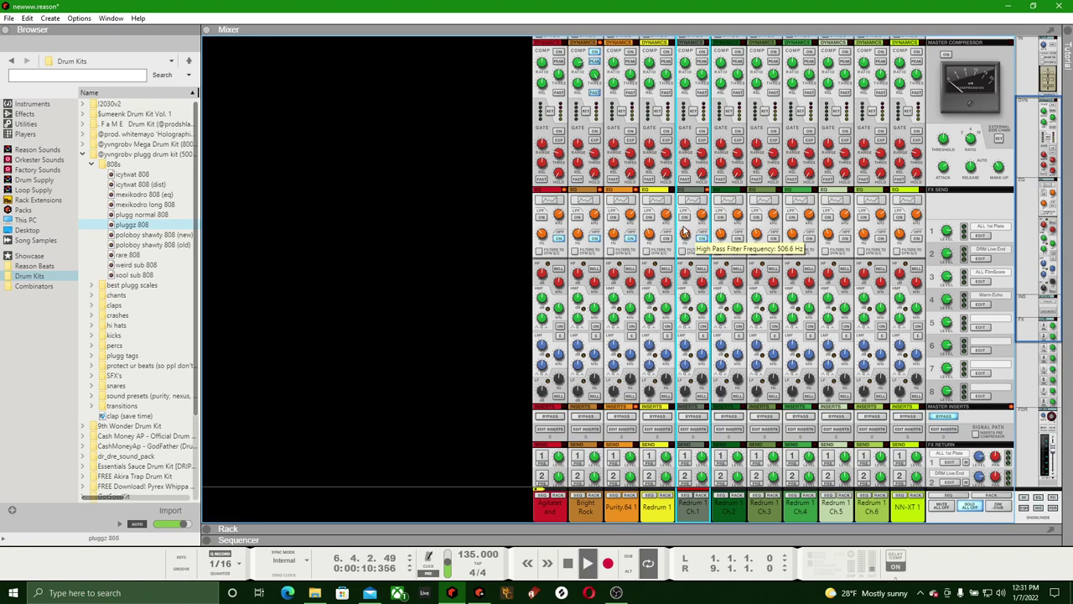
scroll(692, 268, "down", 5)
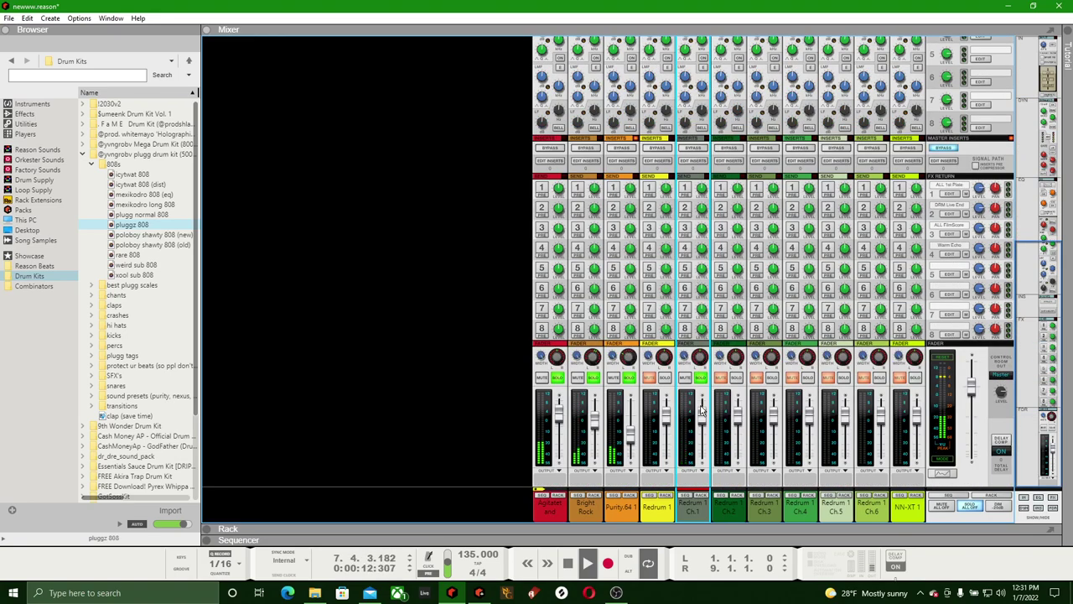
left_click_drag(704, 415, 702, 418)
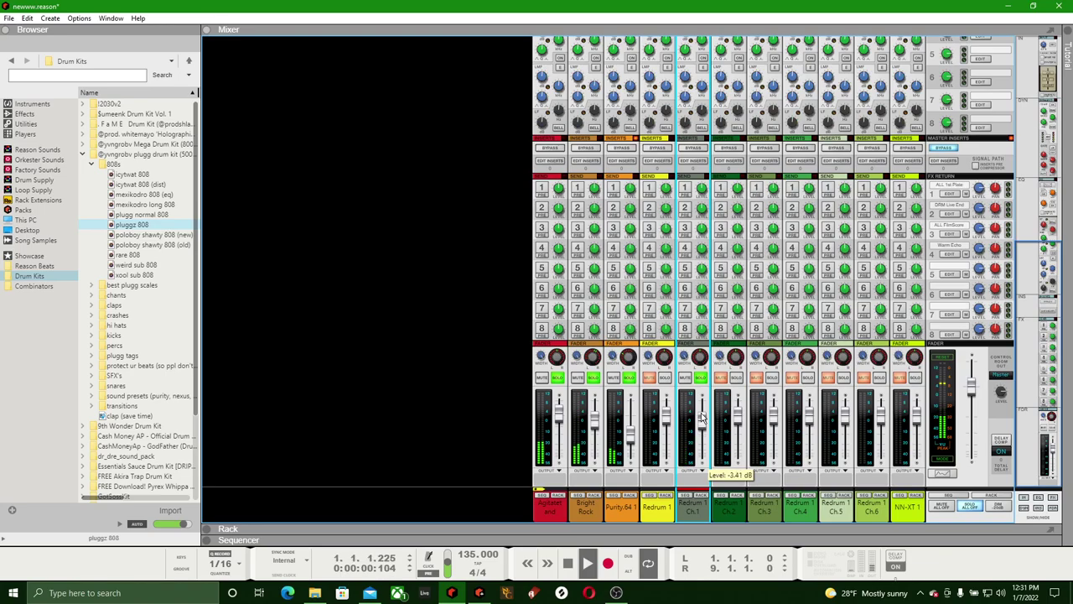
Turn on the EQ for Redrum 1 Ch.1 in Spectrum EQ, boost high frequencies by 9.21 dB at 3.05 kHz, and close the window
scroll(688, 318, "up", 6)
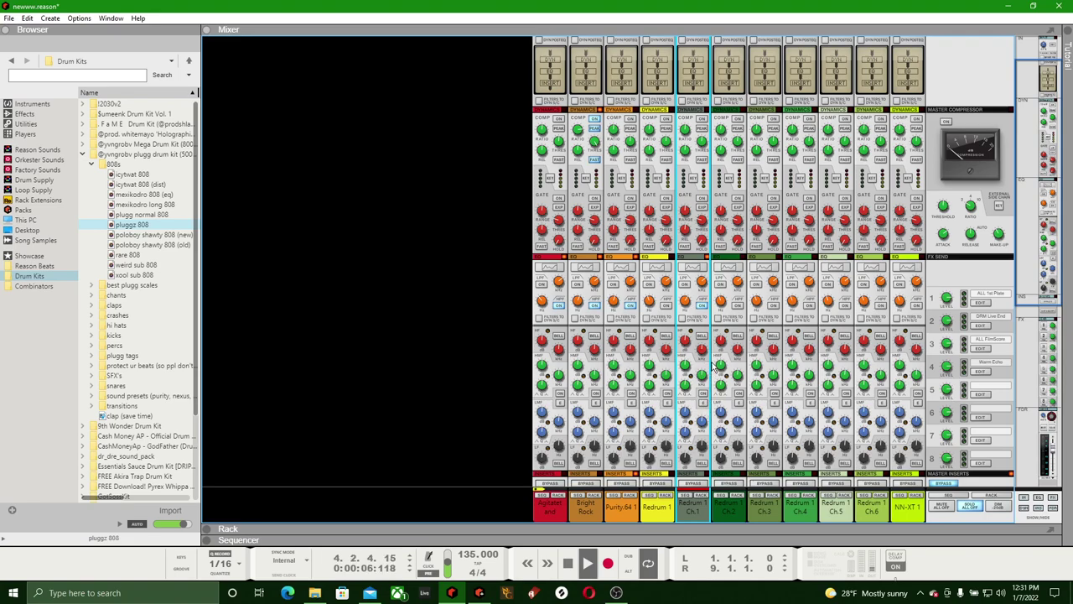
left_click(692, 270)
left_click(965, 170)
left_click_drag(903, 187, 878, 178)
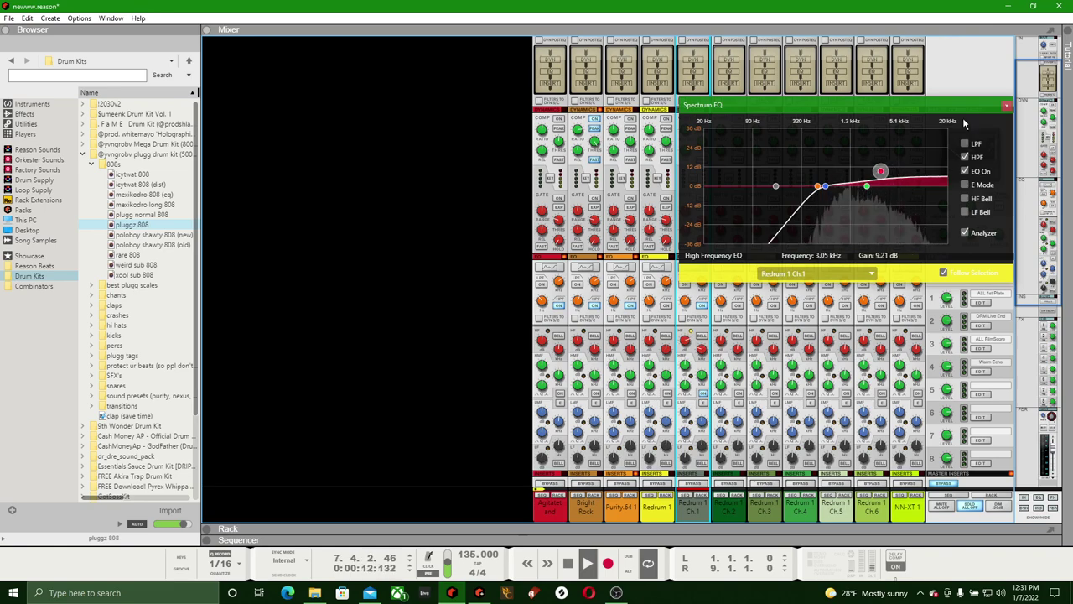
left_click(1007, 106)
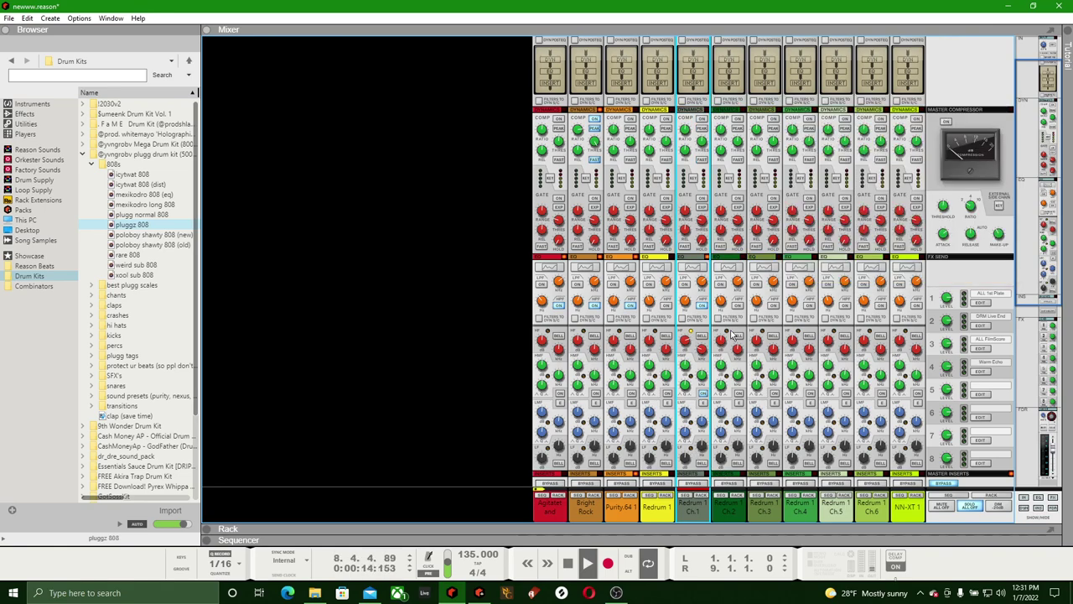
Also solo Redrum 1 Ch.2 and Ch.3, and set the Ch.2 fader to -1.09 dB
scroll(730, 335, "down", 5)
left_click(735, 379)
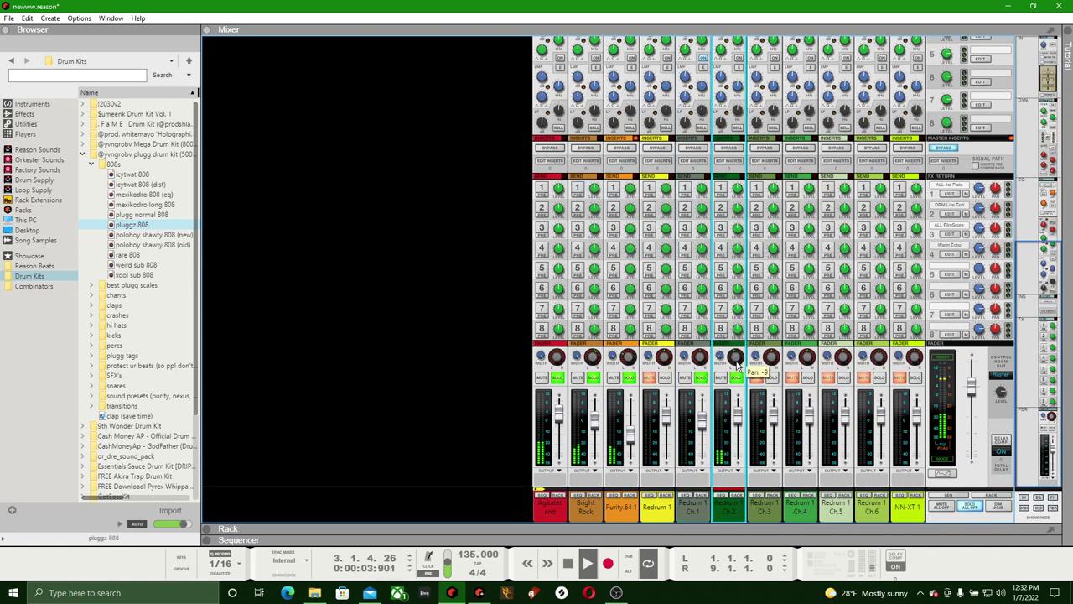
left_click_drag(740, 413, 741, 421)
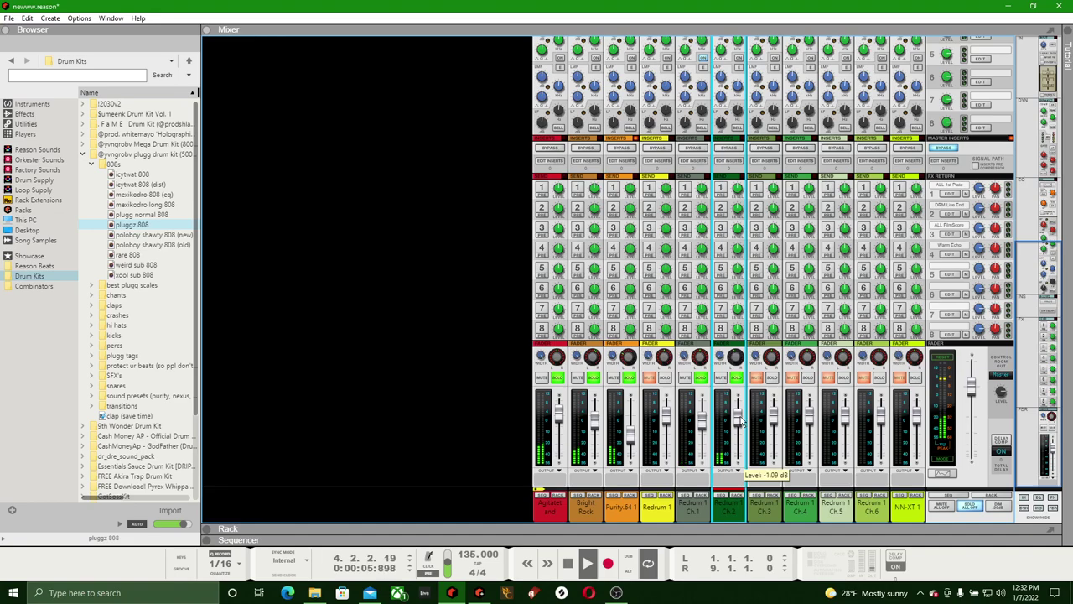
left_click(770, 379)
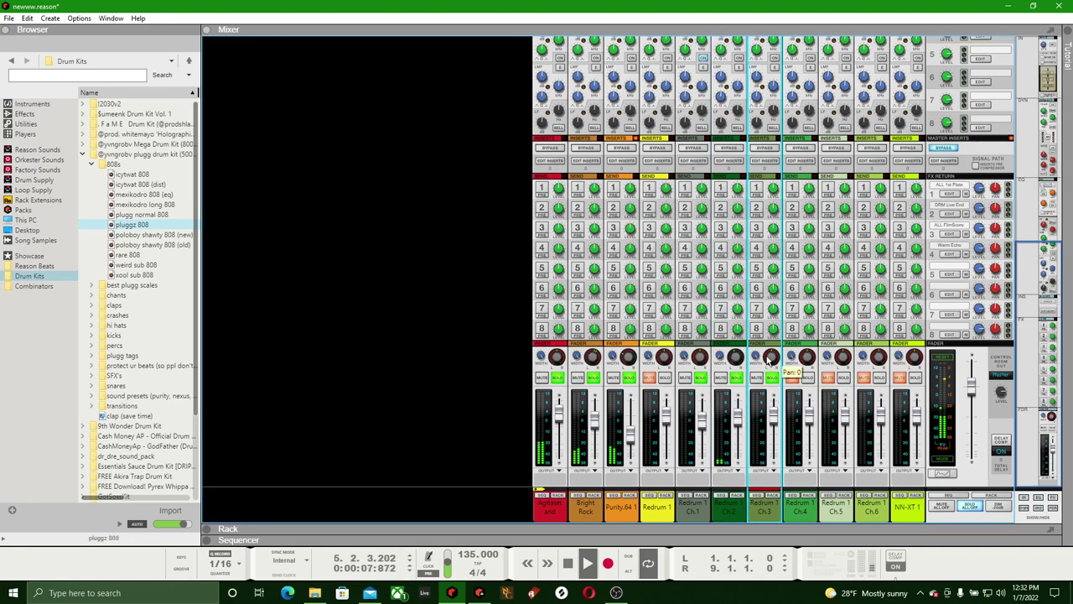
Pan Redrum 1 Ch.3 to 31 and also solo Redrum 1 Ch.4
mouse_move(771, 362)
scroll(771, 359, "up", 10)
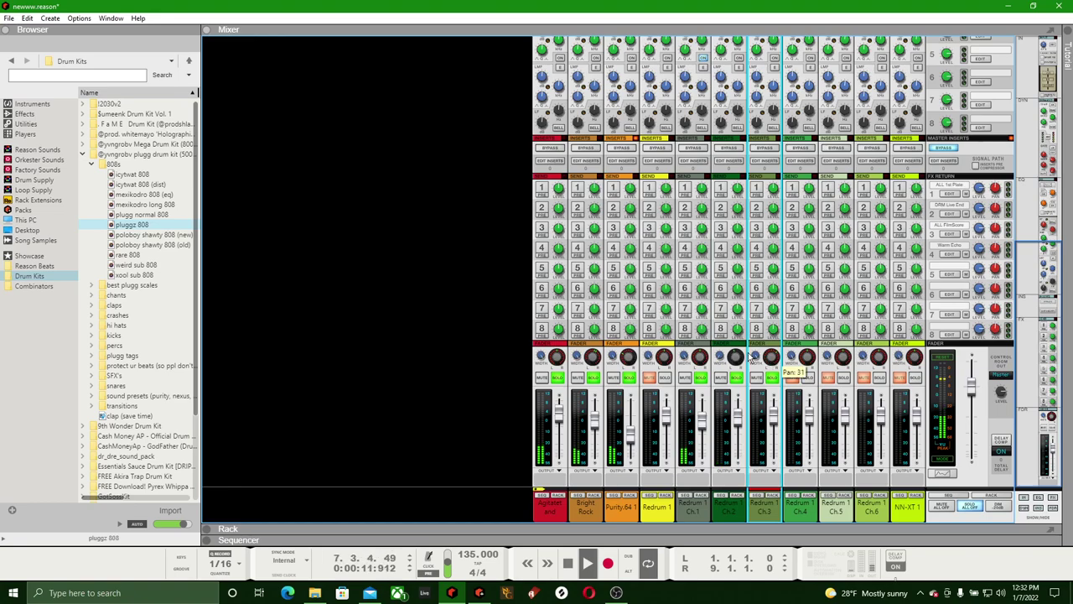
left_click(807, 383)
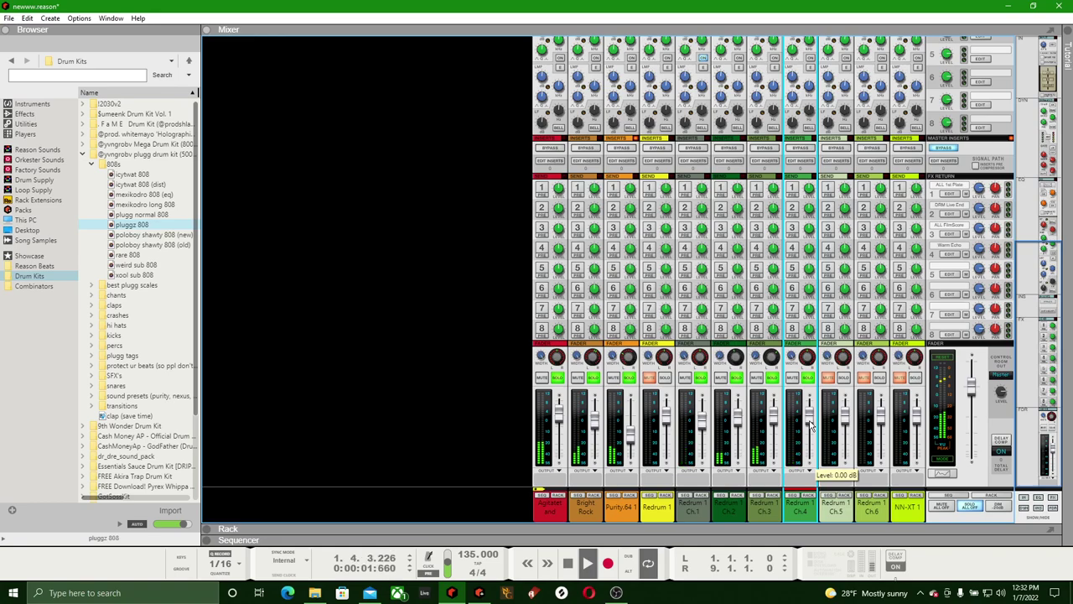
scroll(810, 426, "down", 3)
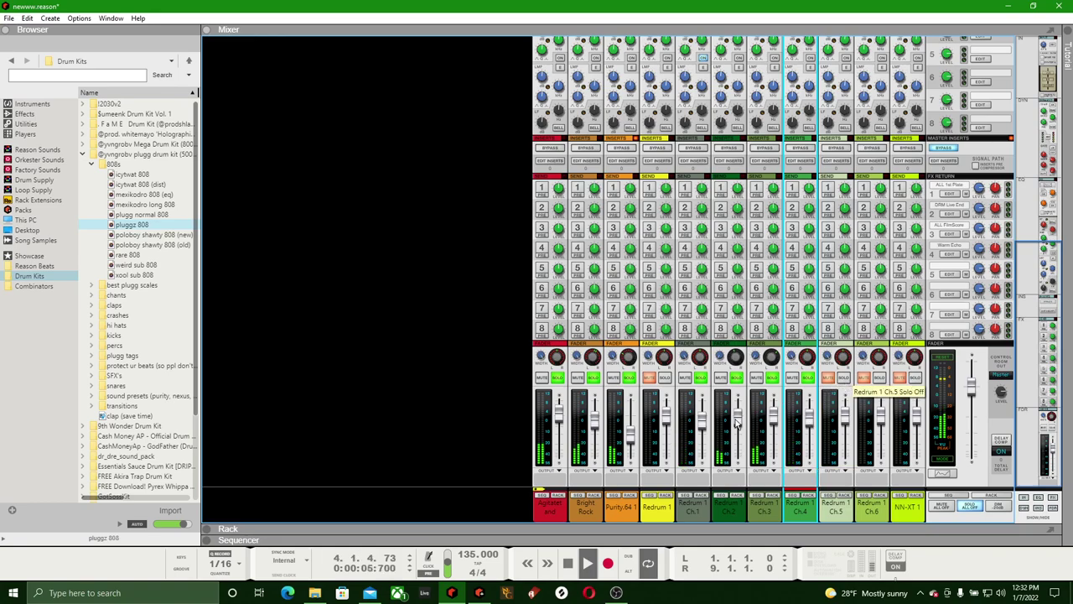
left_click(709, 428)
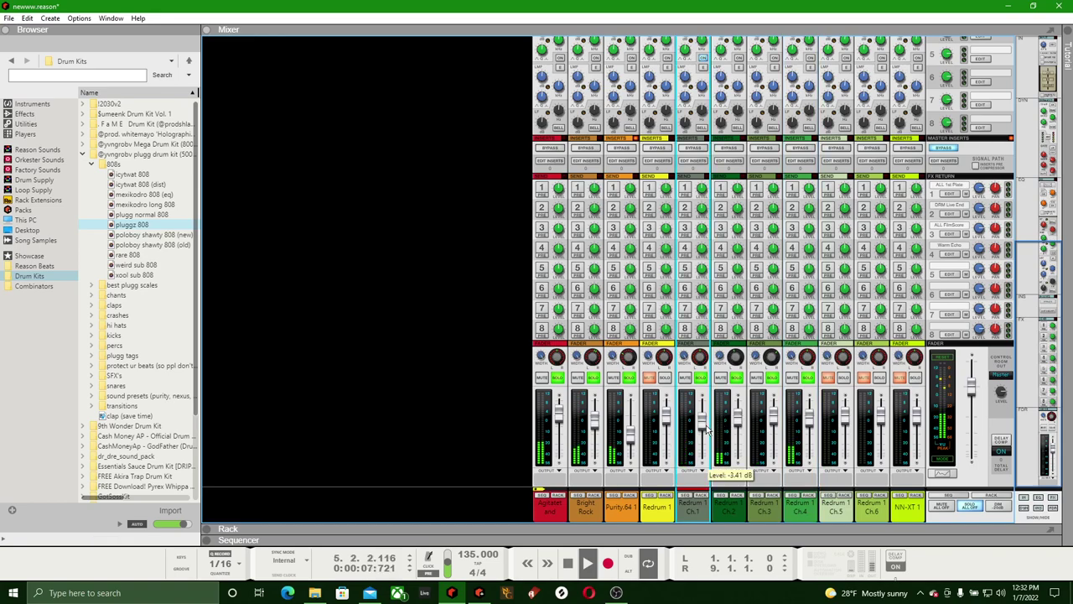
Also solo Redrum 1 Ch.5 and Ch.6, and set the Ch.5 fader to -16.21 dB
left_click(844, 379)
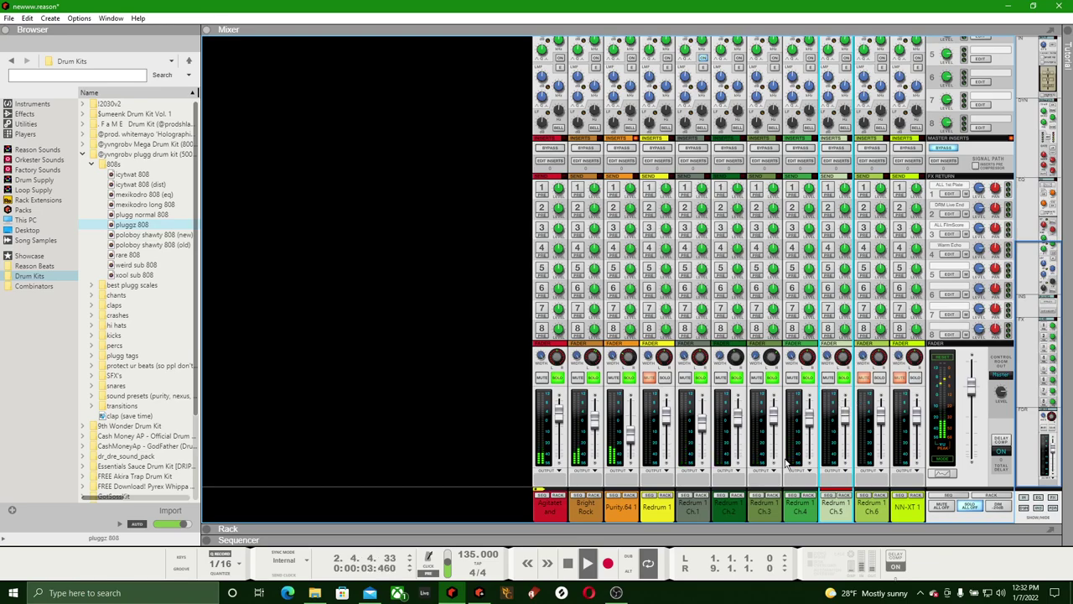
left_click(441, 523)
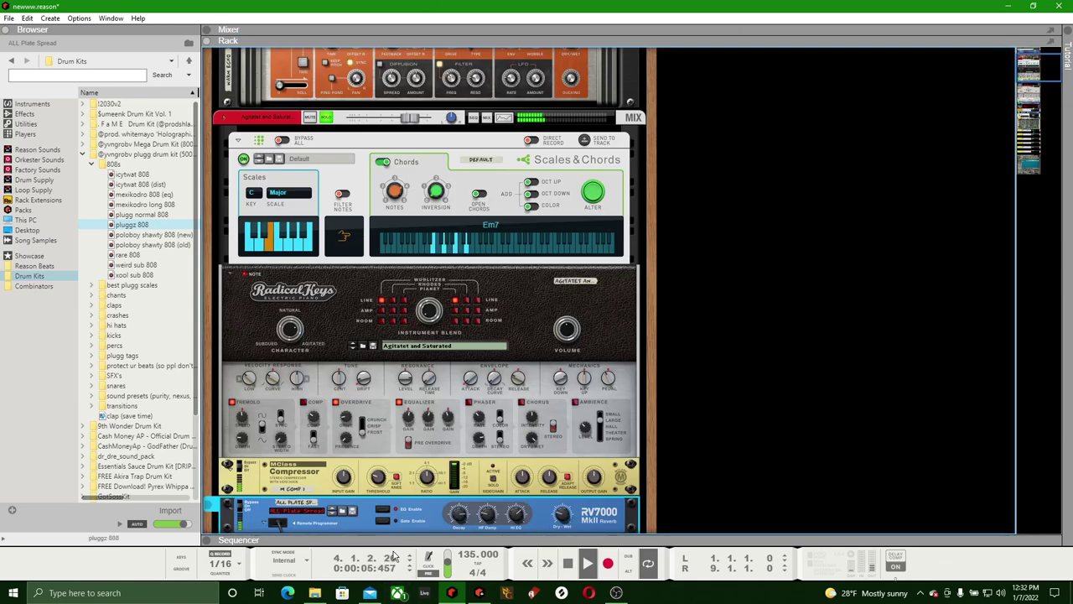
left_click(395, 543)
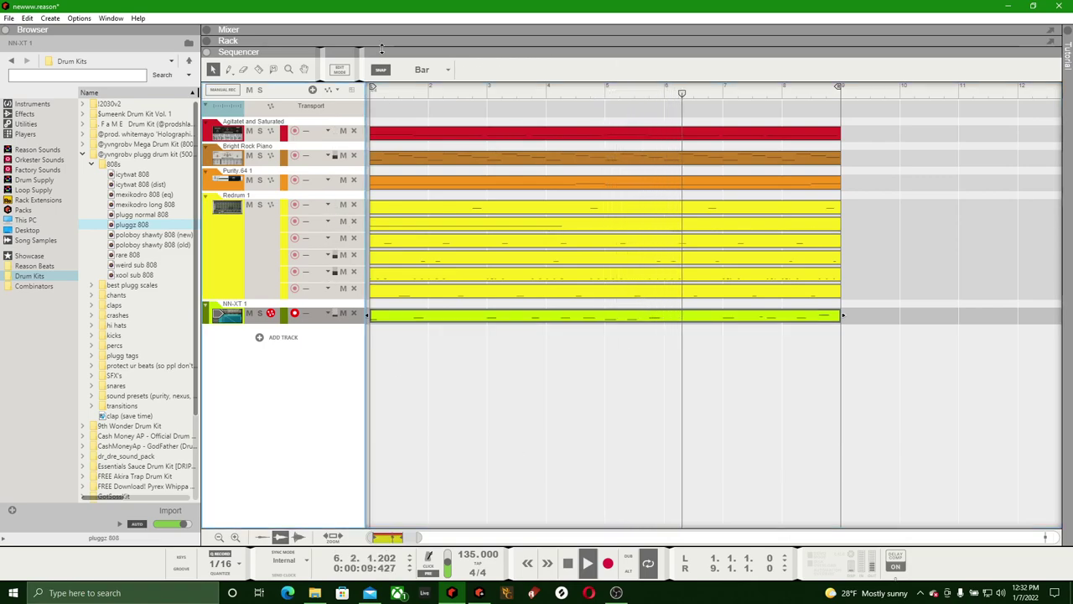
key("F6")
key("F5")
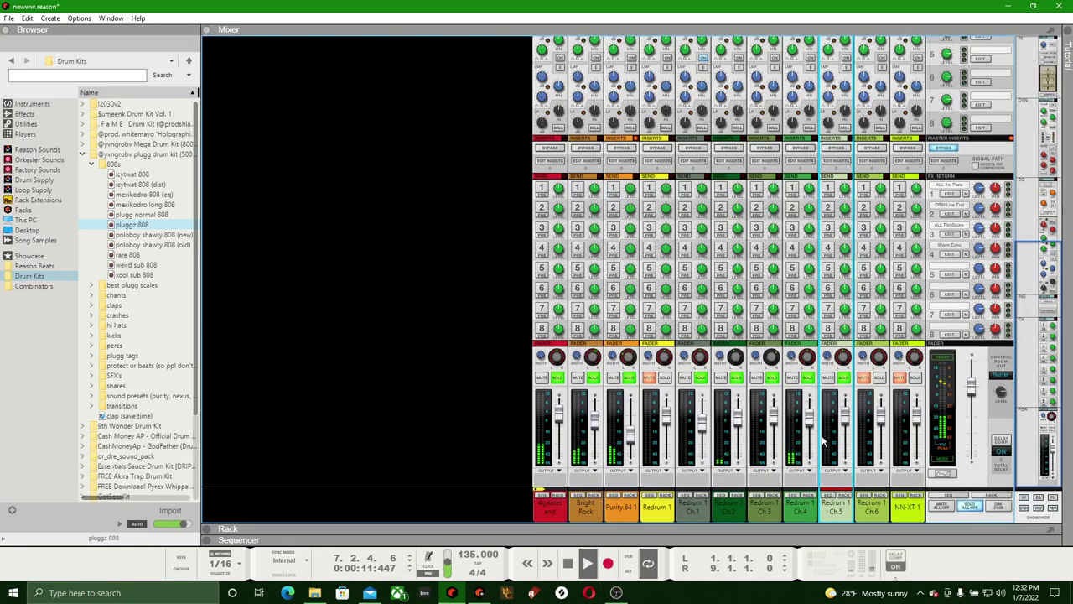
left_click_drag(845, 414, 848, 441)
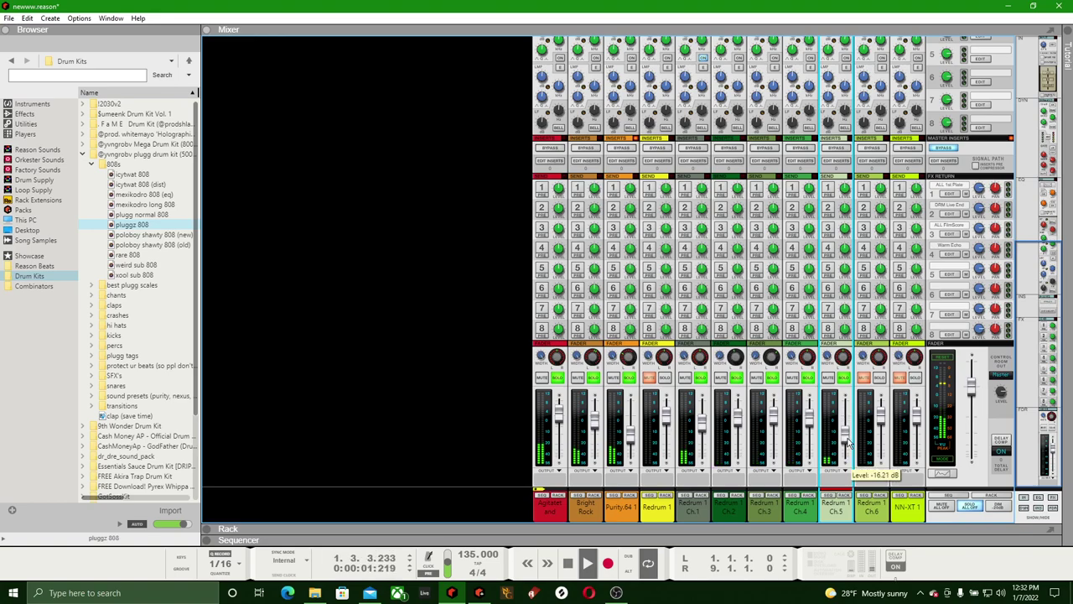
left_click(878, 378)
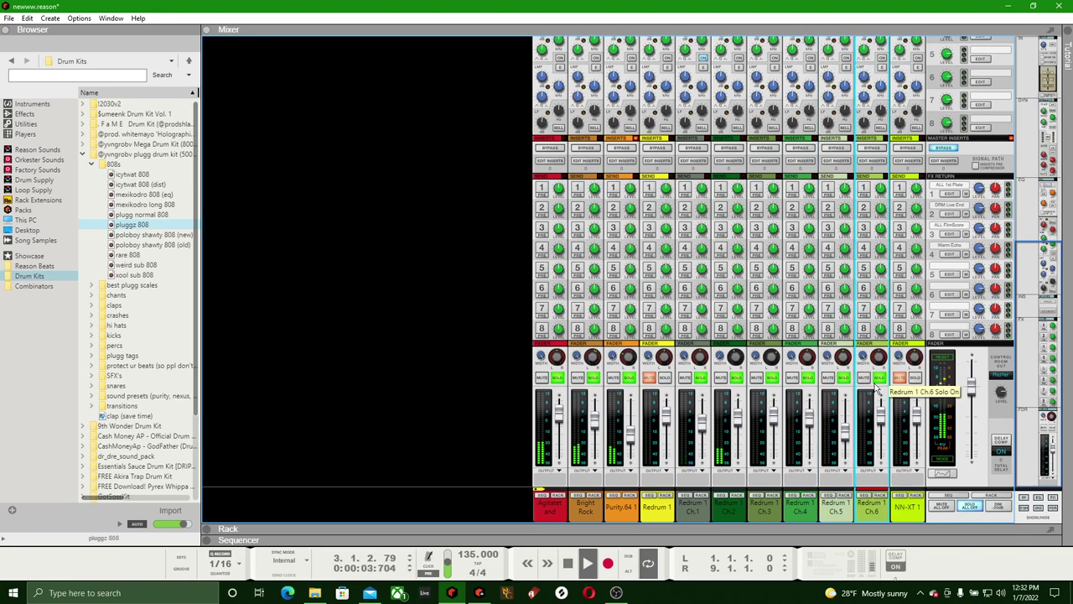
Turn on the FX1 send for Redrum 1 Ch.5 and Ch.1, and save the song
left_click(829, 190)
scroll(845, 201, "down", 5)
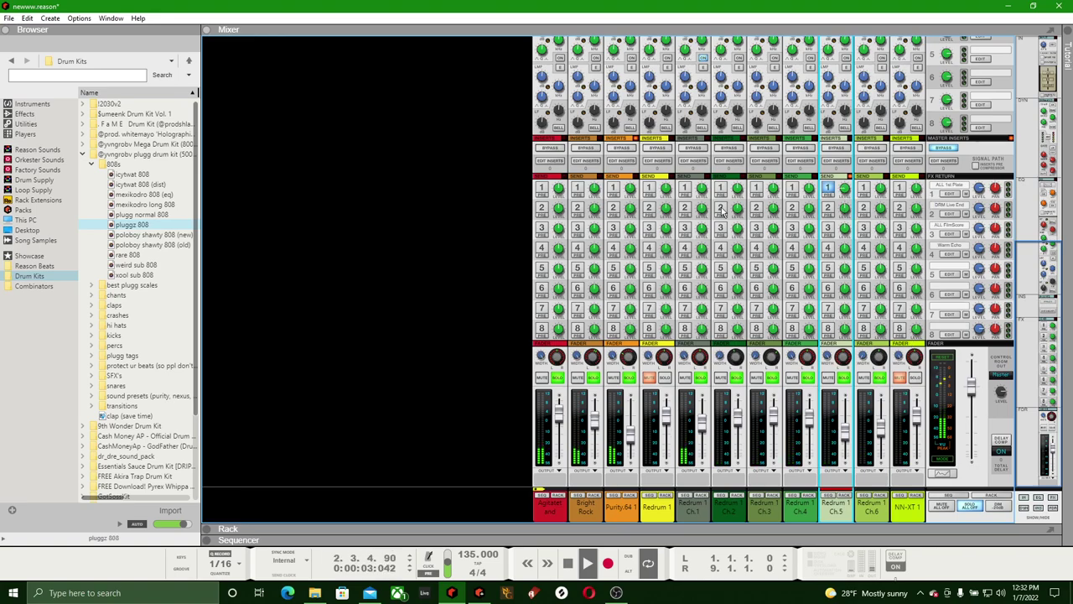
left_click(684, 188)
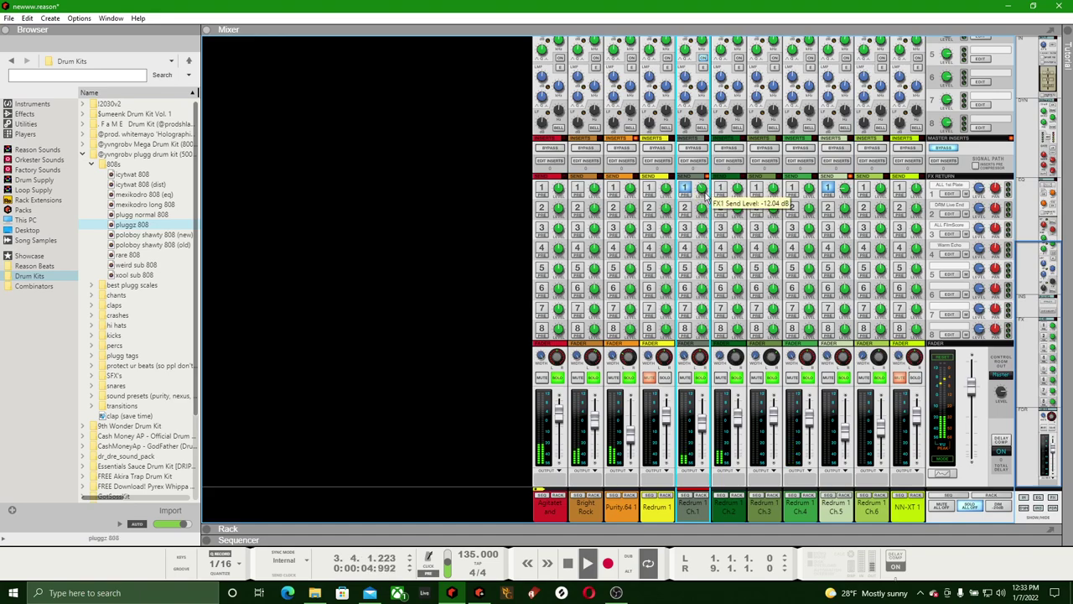
scroll(707, 201, "down", 5)
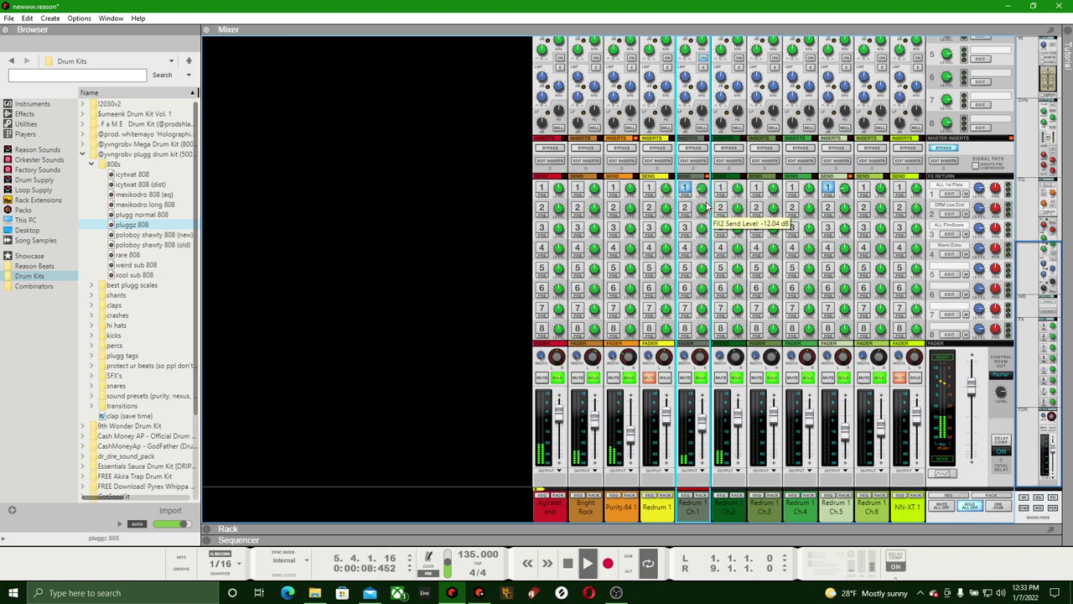
left_click(9, 17)
left_click(46, 103)
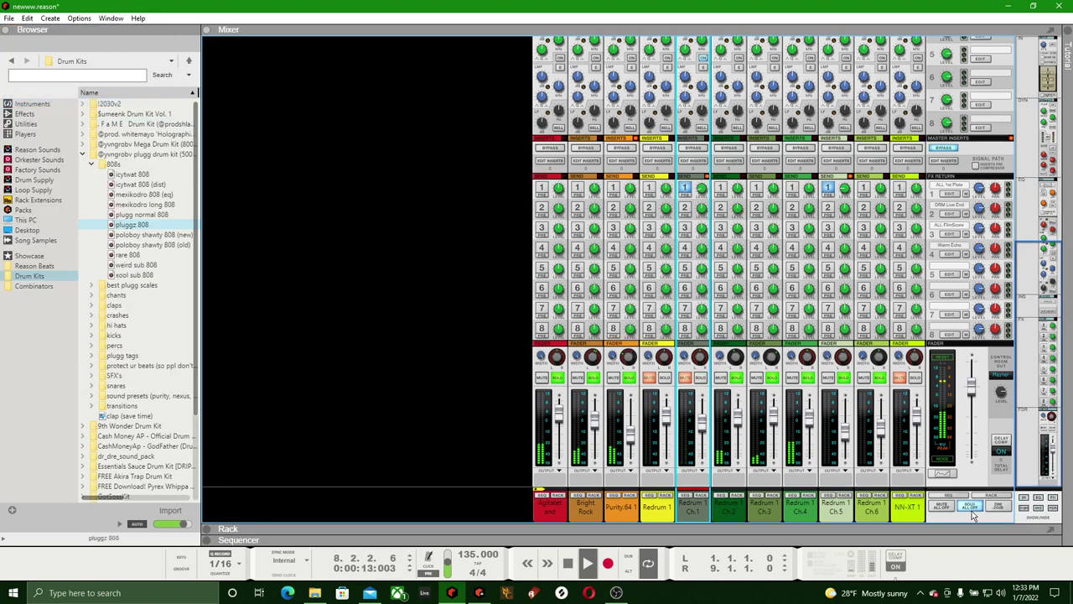
Solo only Redrum 1 Ch.1, compare its sound with the FX1 send off and on, and turn all solos off
left_click(700, 379)
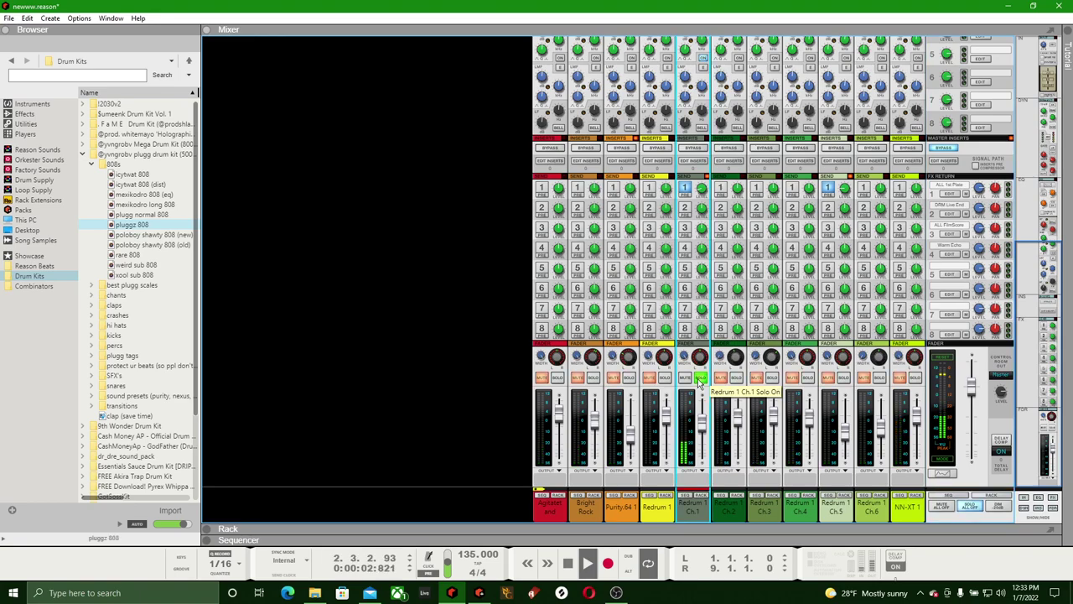
left_click(686, 191)
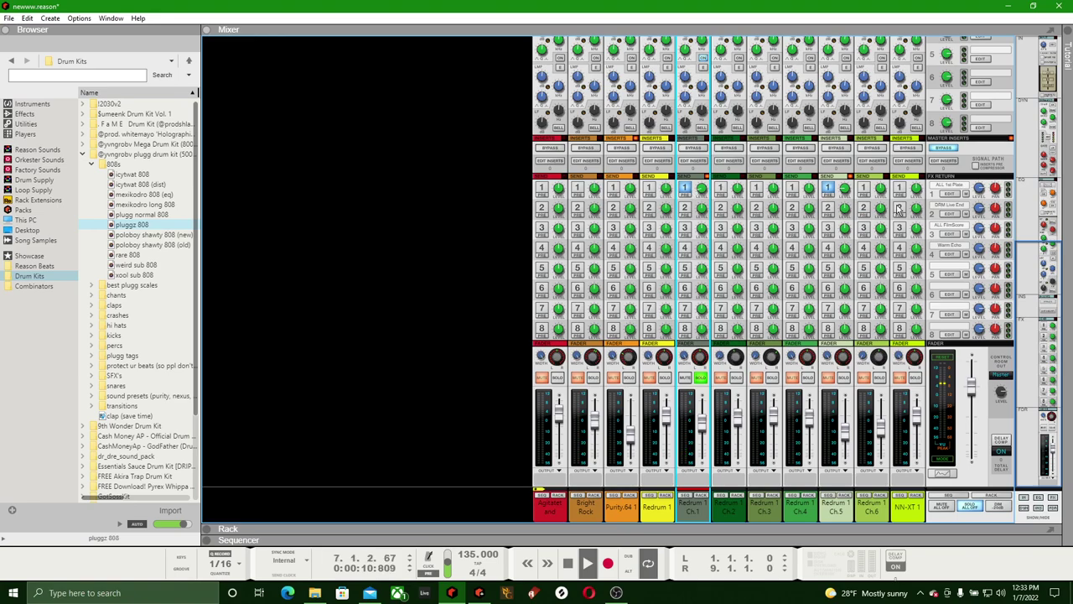
left_click(689, 192)
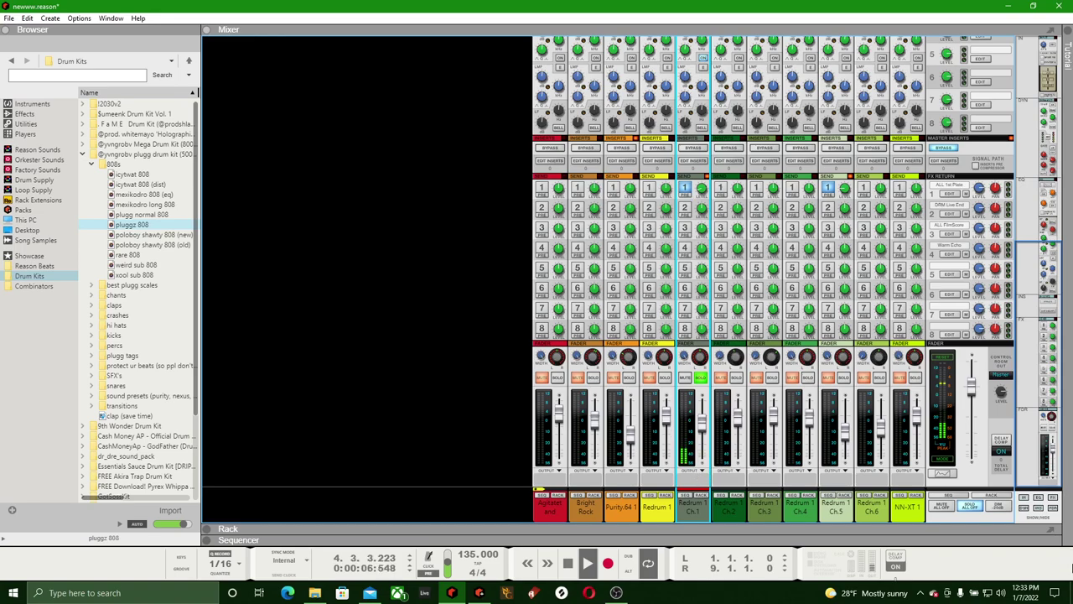
left_click(977, 506)
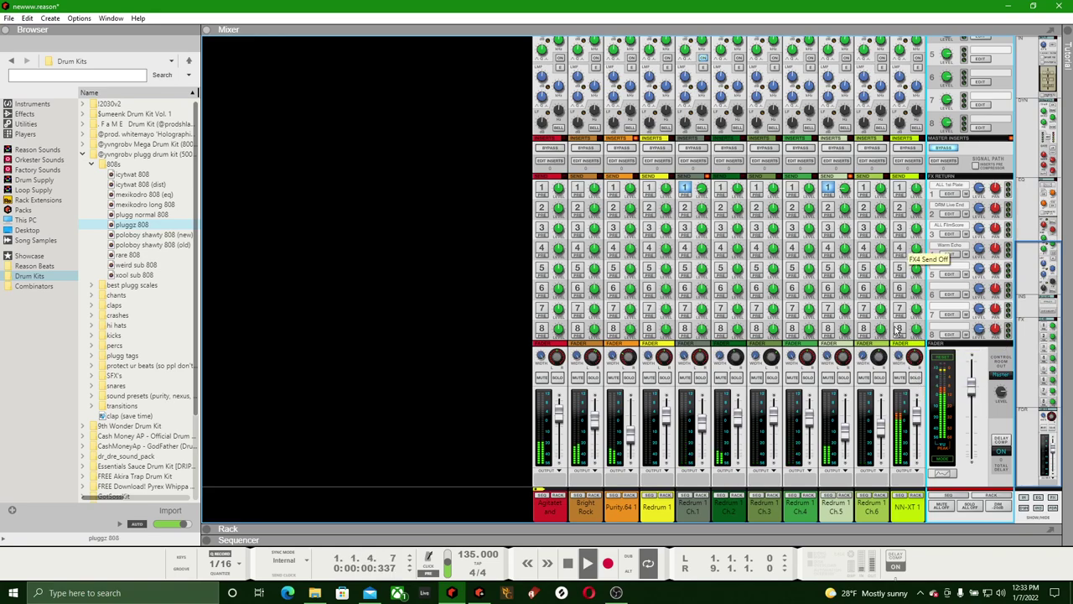
Open Spectrum EQ for NN-XT 1 and enable its low-pass filter at 3.83 kHz, leaving the high-pass filter off
left_click(916, 418)
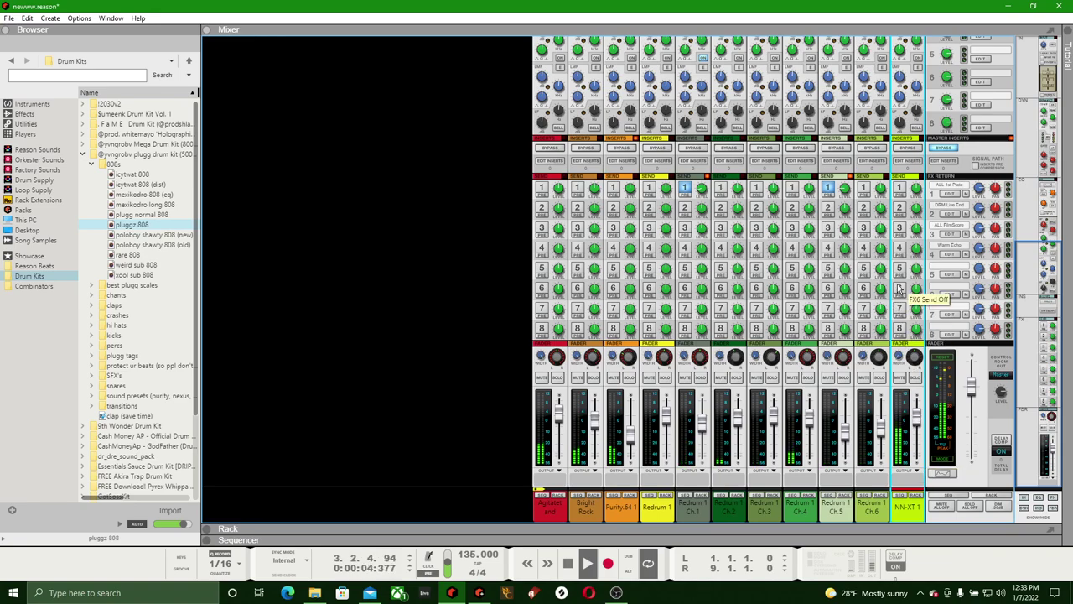
scroll(899, 287, "up", 3)
left_click(907, 134)
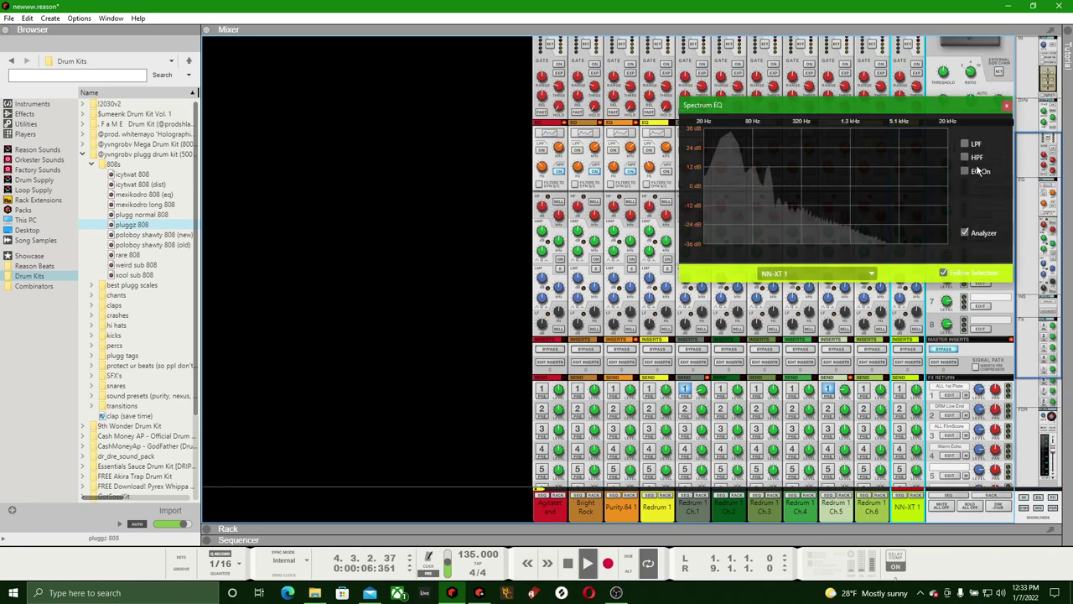
left_click(964, 157)
left_click(964, 143)
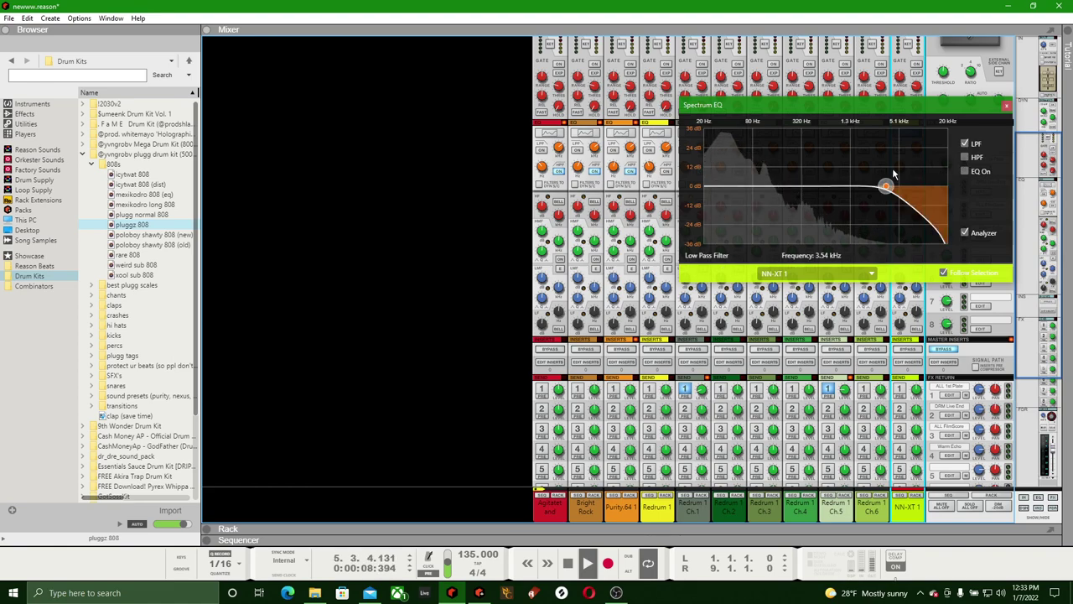
Turn on the NN-XT 1 EQ with a low-frequency boost, close Spectrum EQ, and lower the channel fader to -5.51 dB
left_click(964, 171)
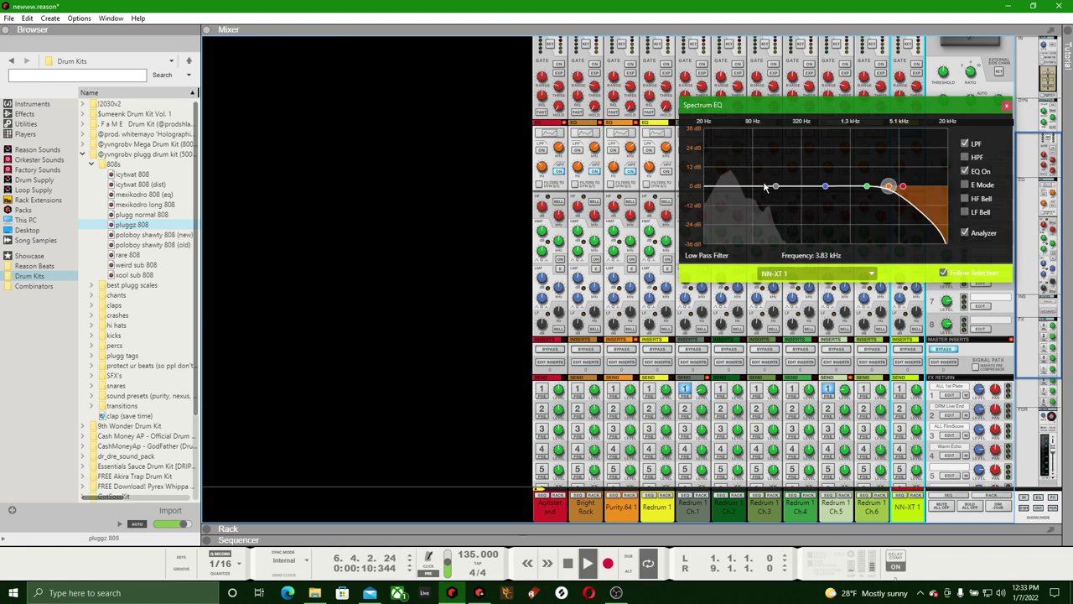
left_click_drag(776, 190, 762, 170)
left_click(1006, 106)
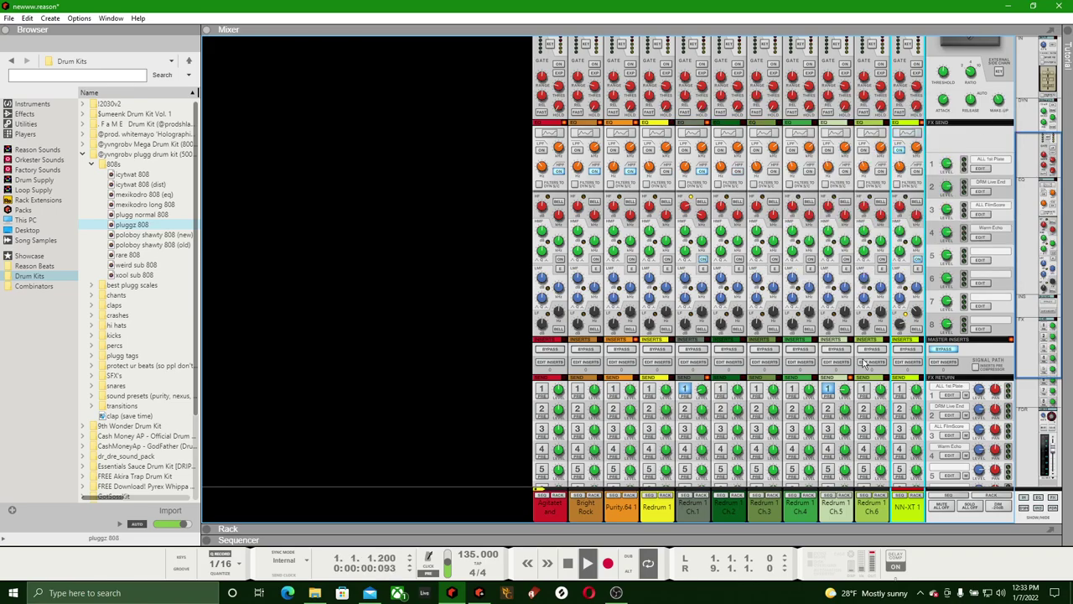
scroll(890, 352, "down", 5)
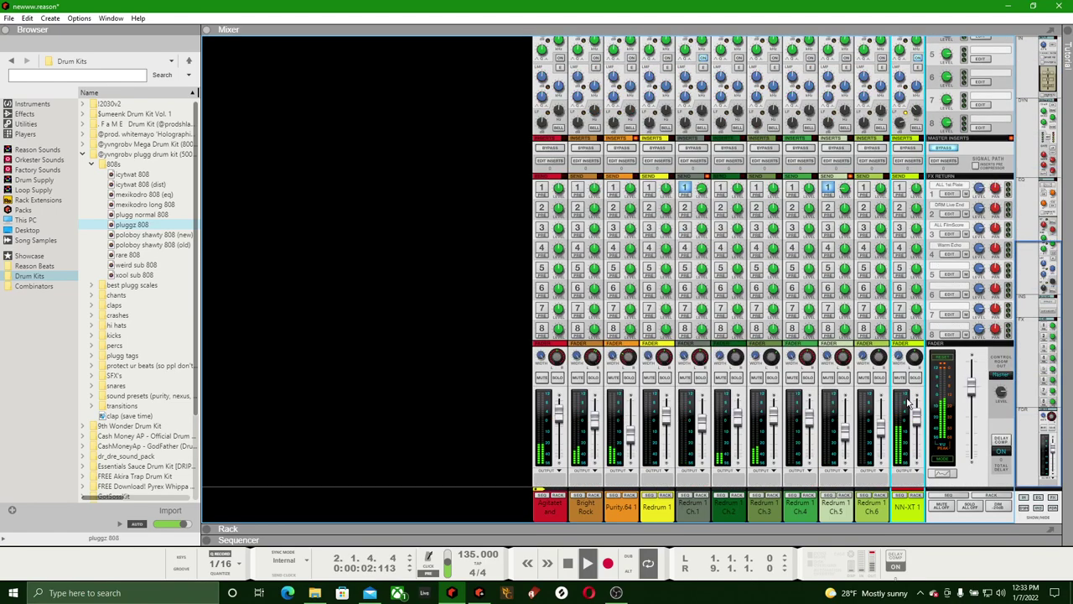
left_click_drag(916, 417, 918, 428)
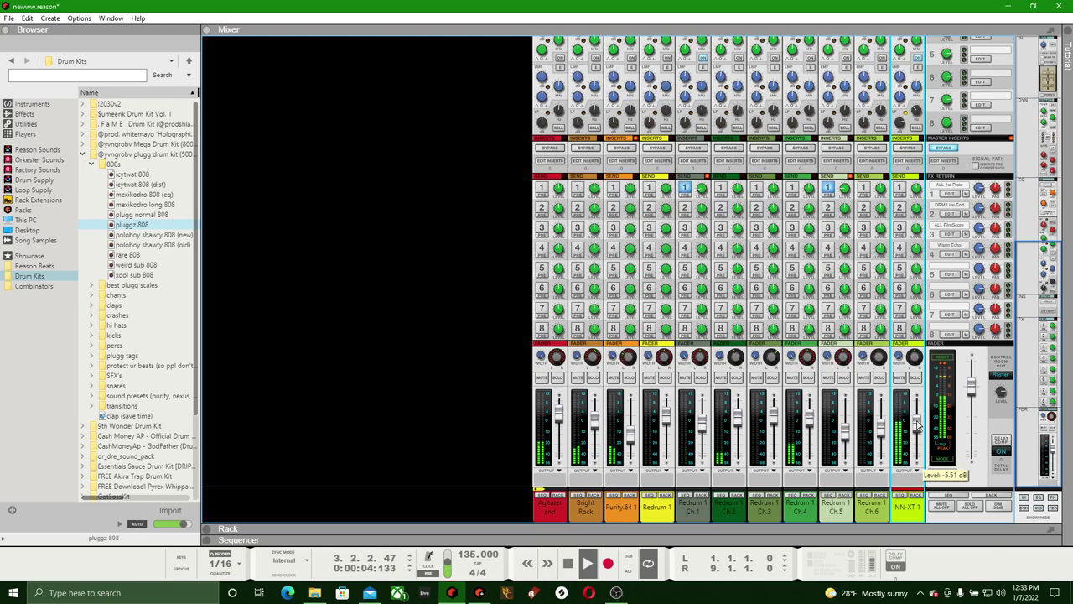
Add a built-in MClass Compressor to the NN-XT 1 chain in the rack, placed below the Audiomatic
left_click(750, 530)
scroll(497, 329, "up", 3)
scroll(497, 330, "down", 5)
scroll(497, 330, "down", 15)
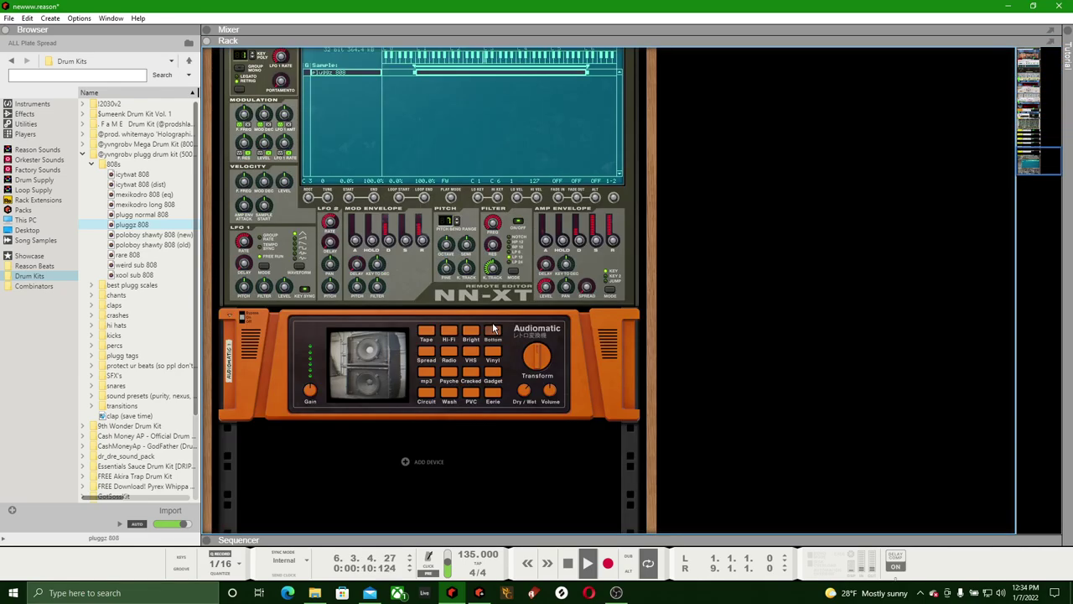
right_click(404, 295)
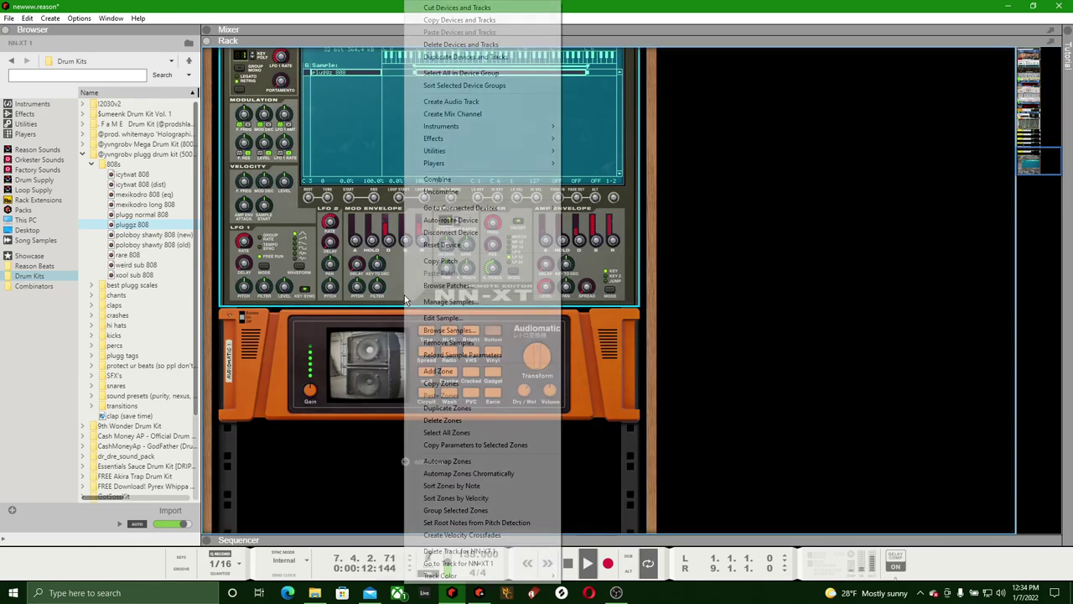
mouse_move(470, 139)
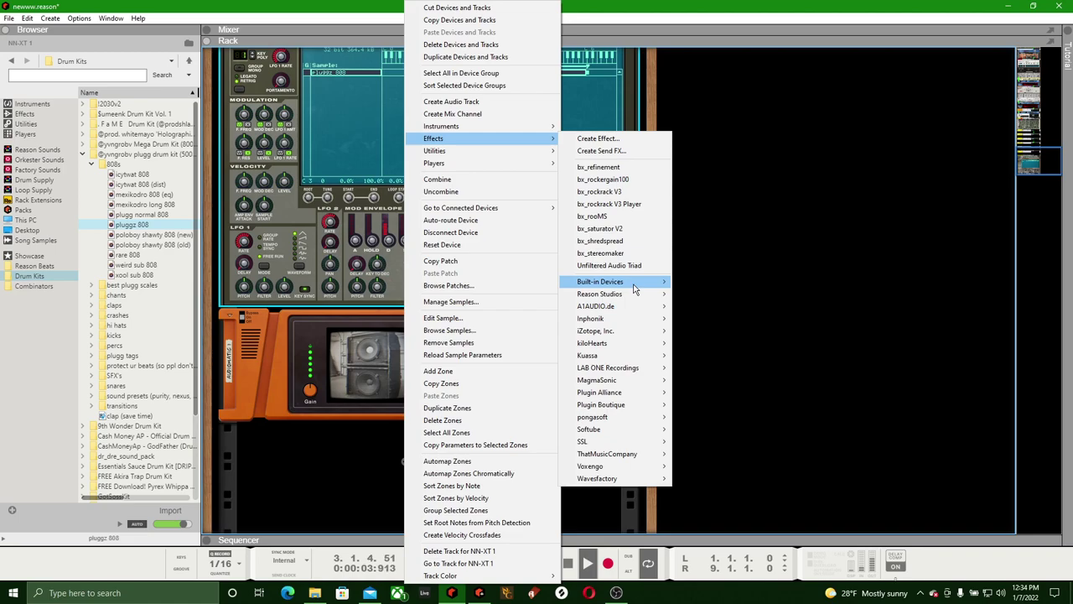
mouse_move(633, 283)
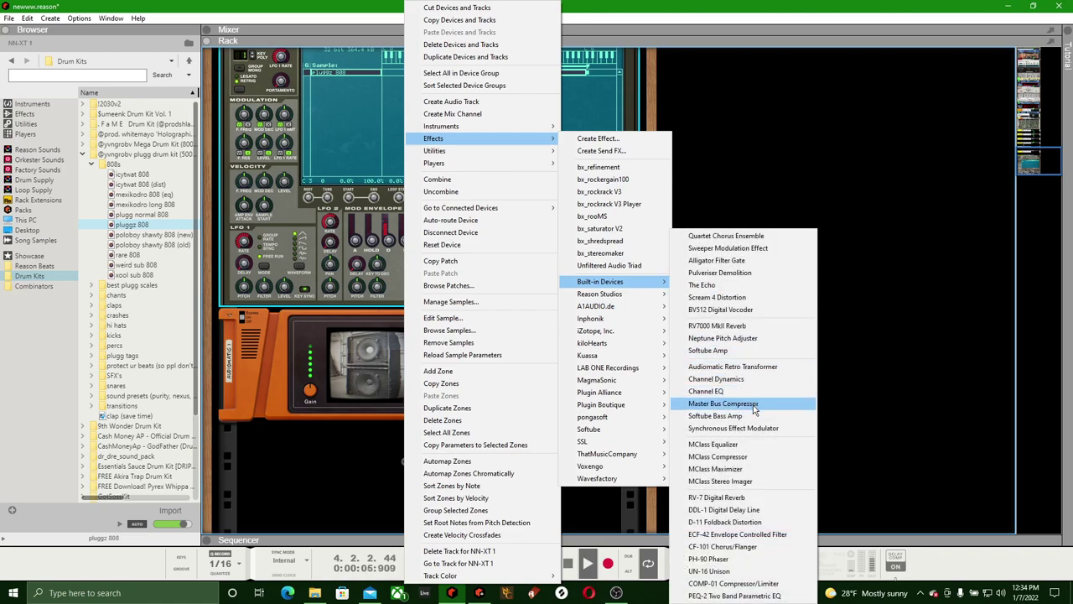
left_click(721, 456)
left_click_drag(390, 332, 416, 461)
Adjust the threshold of the NN-XT 1 MClass Compressor and save the song
mouse_move(378, 444)
left_click_drag(379, 442, 380, 444)
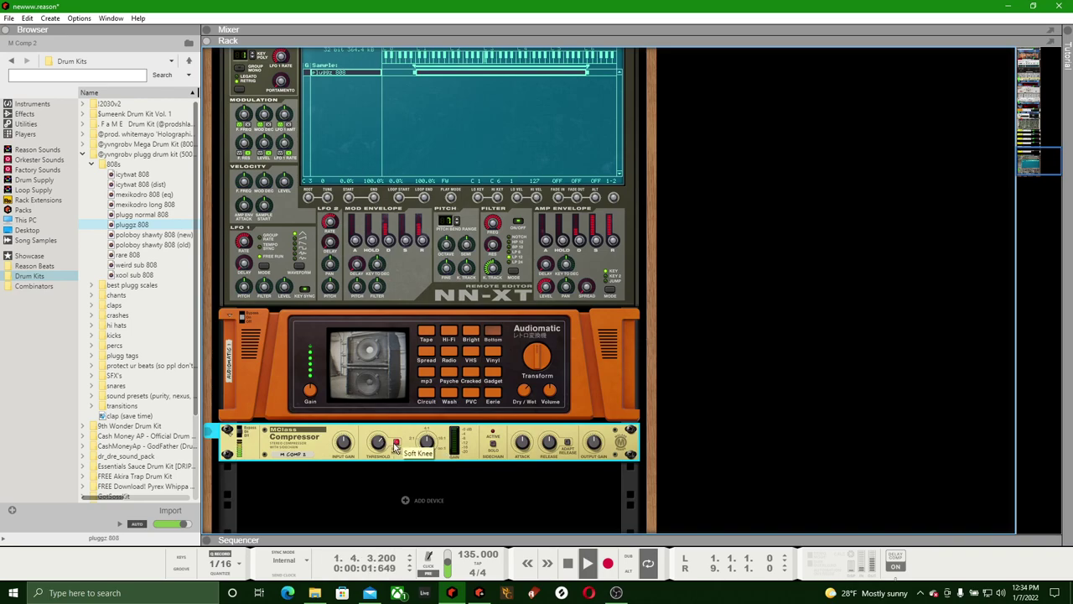
left_click(8, 17)
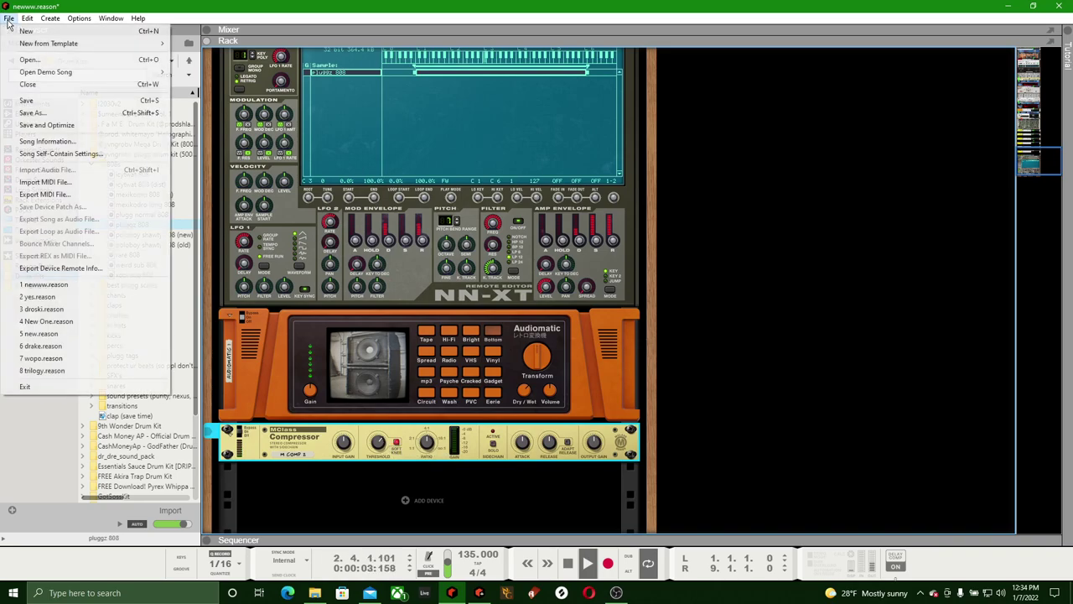
left_click(35, 101)
Resize the rack area to bring the mixer back into view and save the song again
left_click_drag(284, 41, 285, 466)
left_click(8, 17)
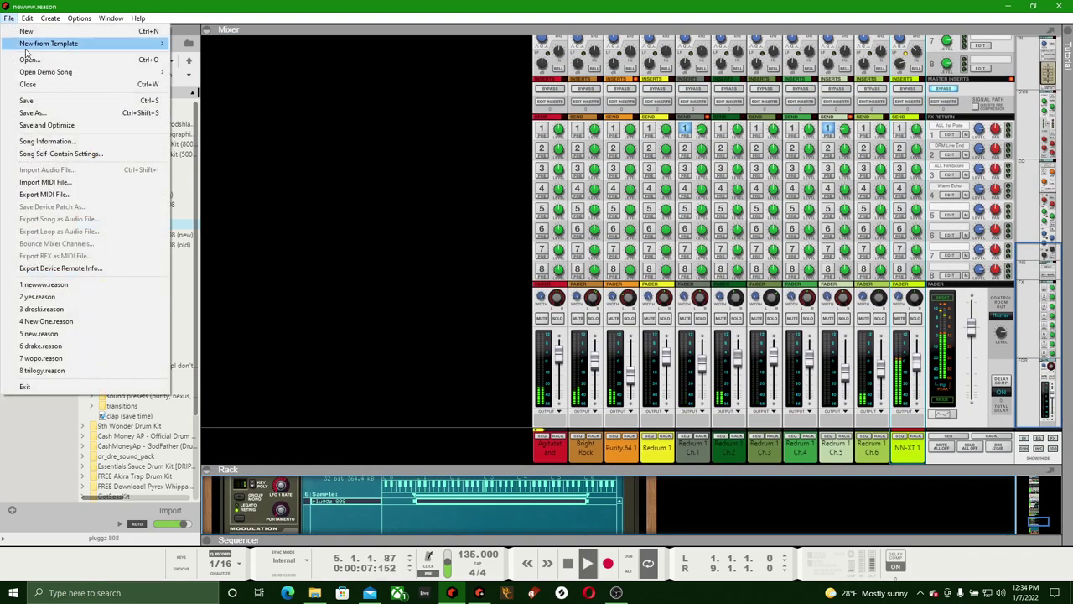
left_click(30, 100)
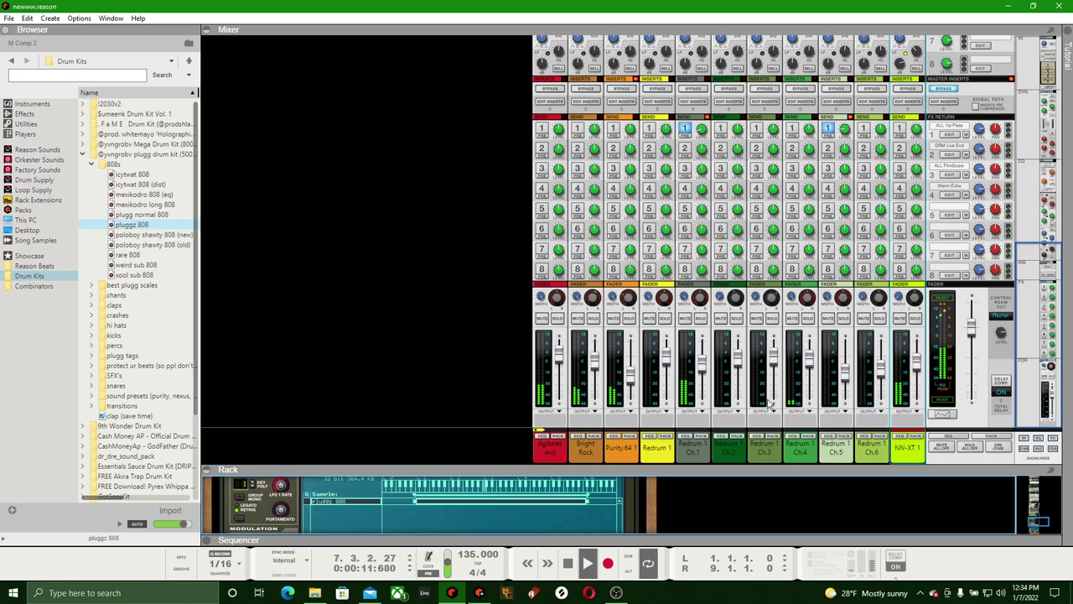
Mute the Purity.64 1 channel and lower the Bright Rock channel fader slightly
scroll(707, 248, "up", 5)
scroll(707, 249, "down", 5)
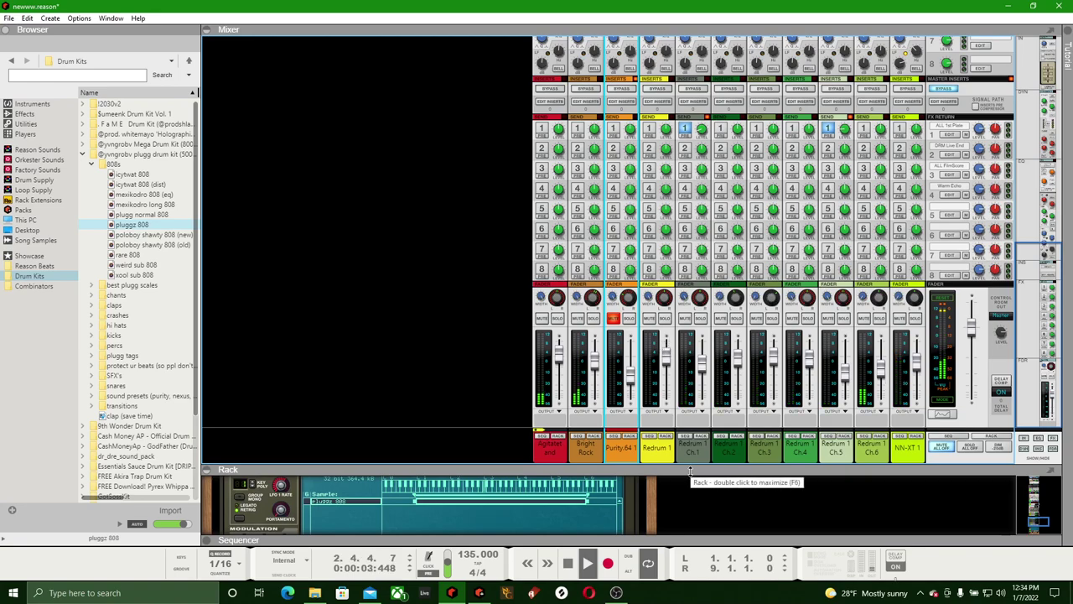
left_click(597, 369)
left_click_drag(597, 368, 598, 372)
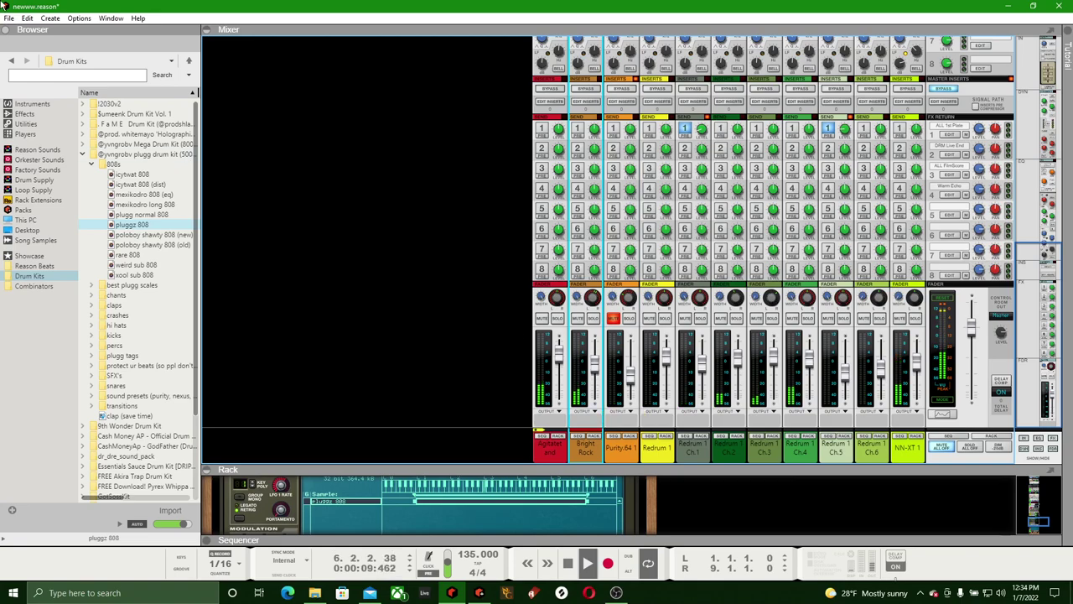
Save the song, raise the tempo to 137 BPM, and save it again
left_click(8, 17)
left_click(39, 100)
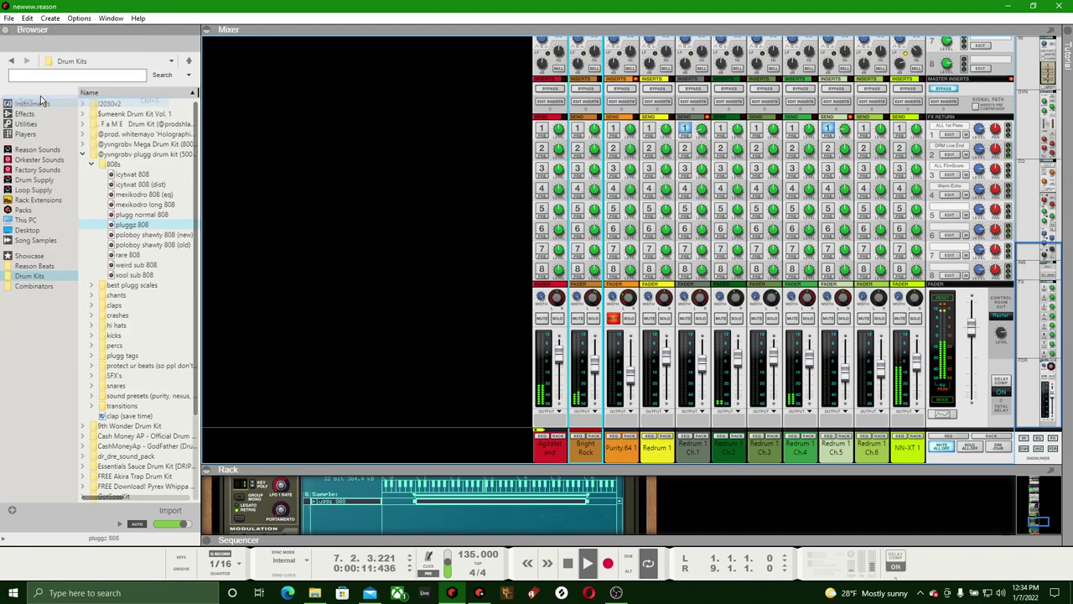
left_click_drag(468, 555, 474, 557)
left_click(9, 18)
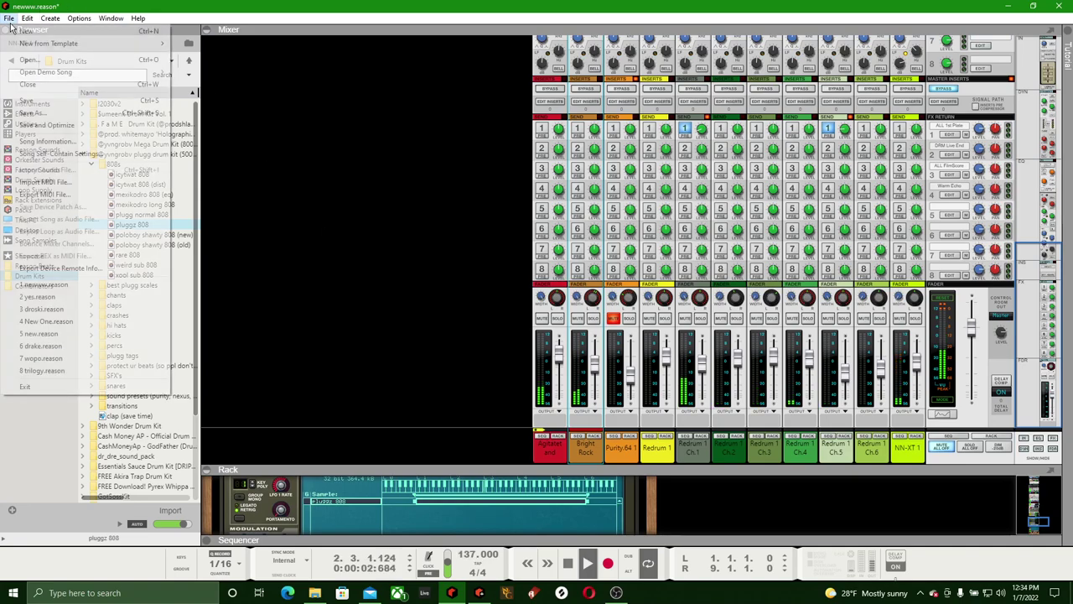
left_click(39, 102)
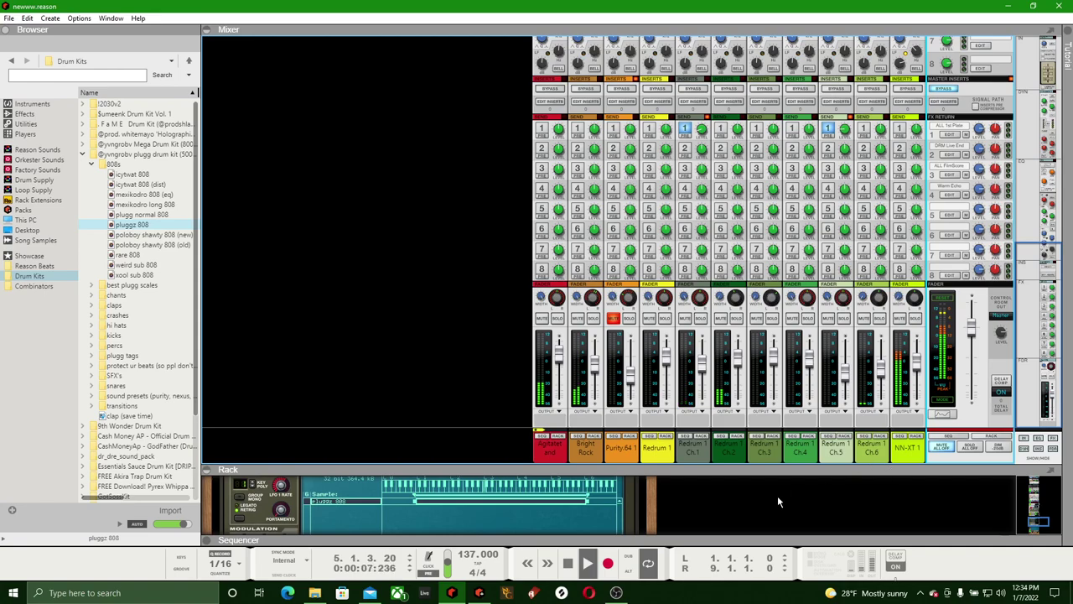
double_click(568, 562)
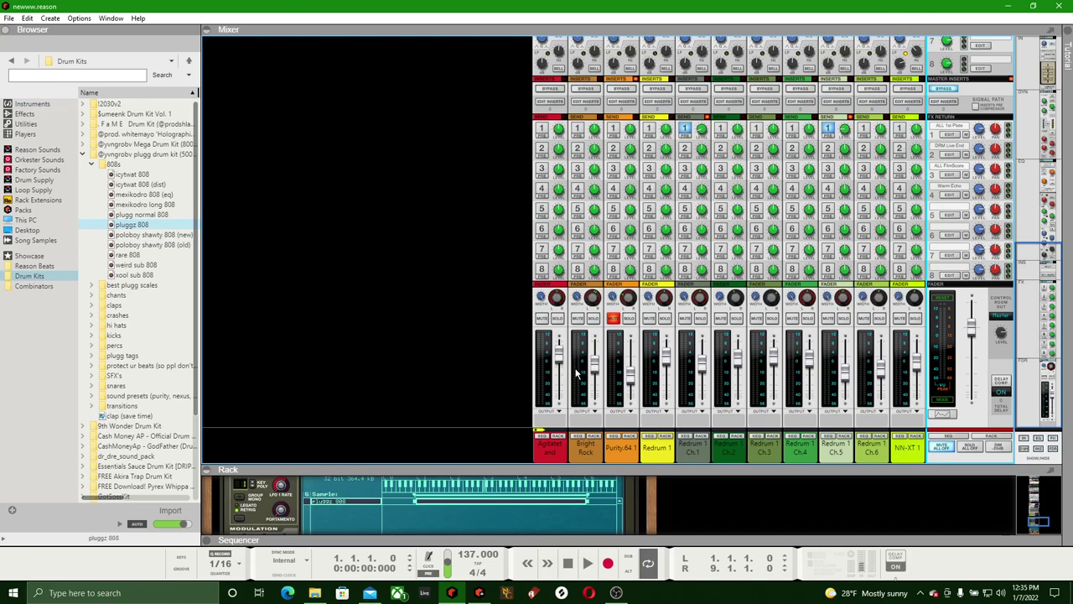
Enlarge the mixer area and play the song from the start to check the channel and master levels
left_click_drag(468, 472, 490, 512)
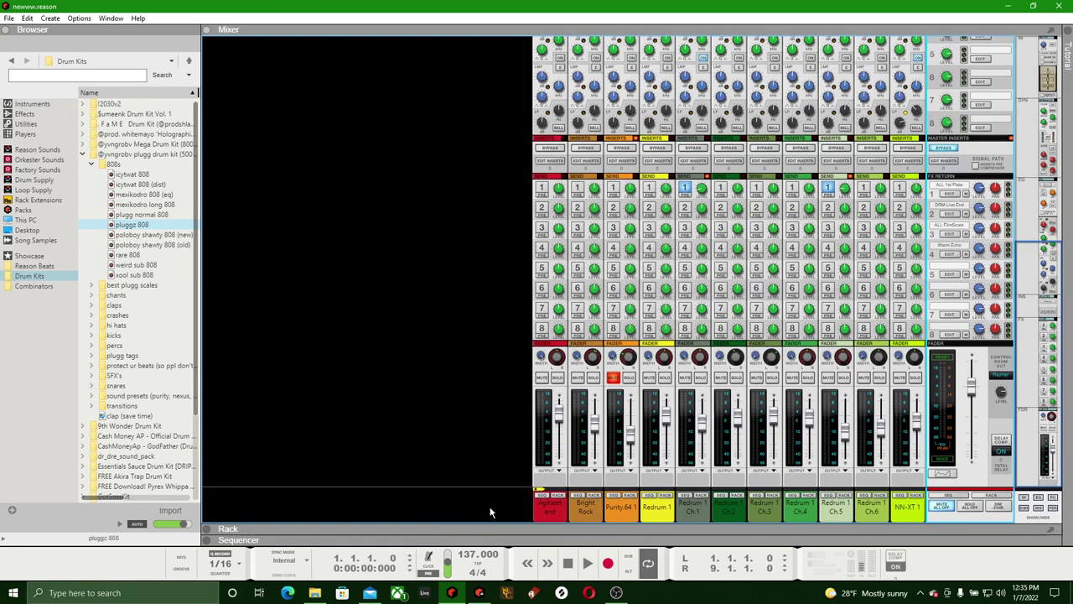
left_click(586, 564)
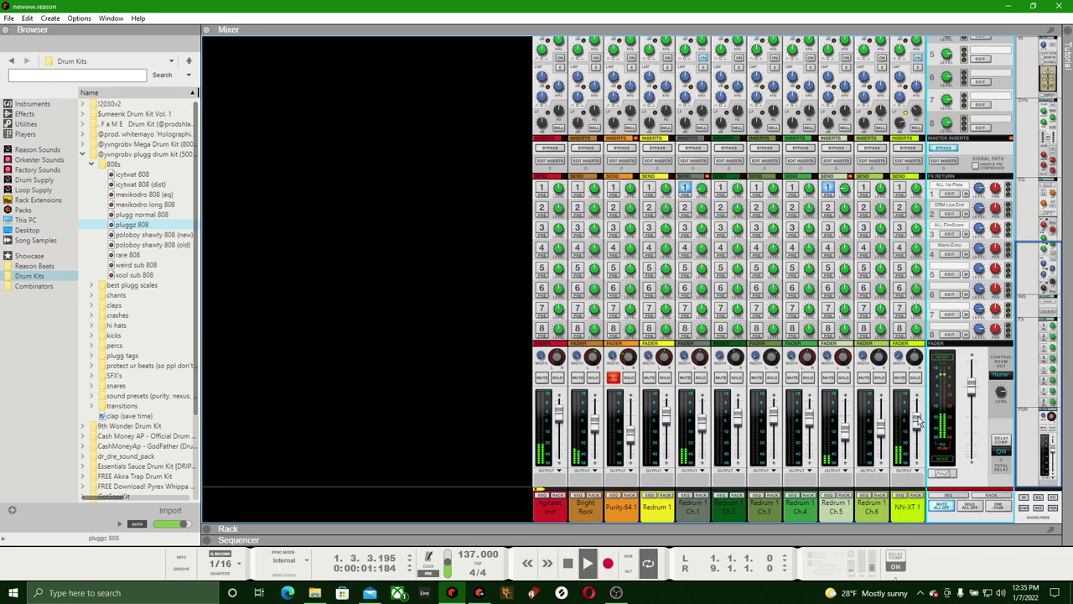
mouse_move(915, 422)
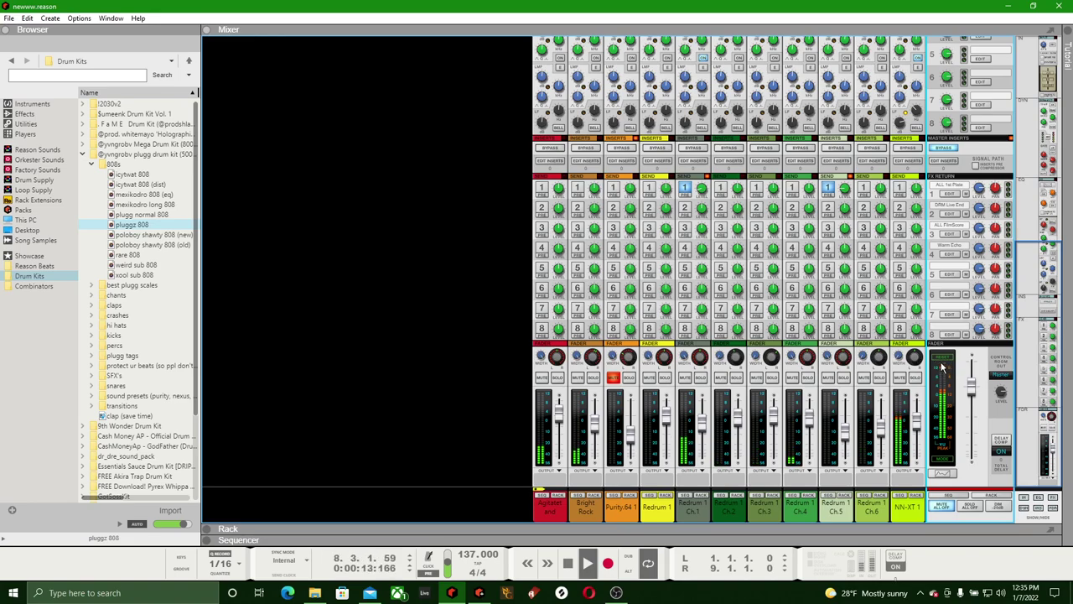
Enlarge the rack, unfold the Master Section, stop playback and show the master insert effects
left_click(553, 532)
scroll(474, 294, "up", 15)
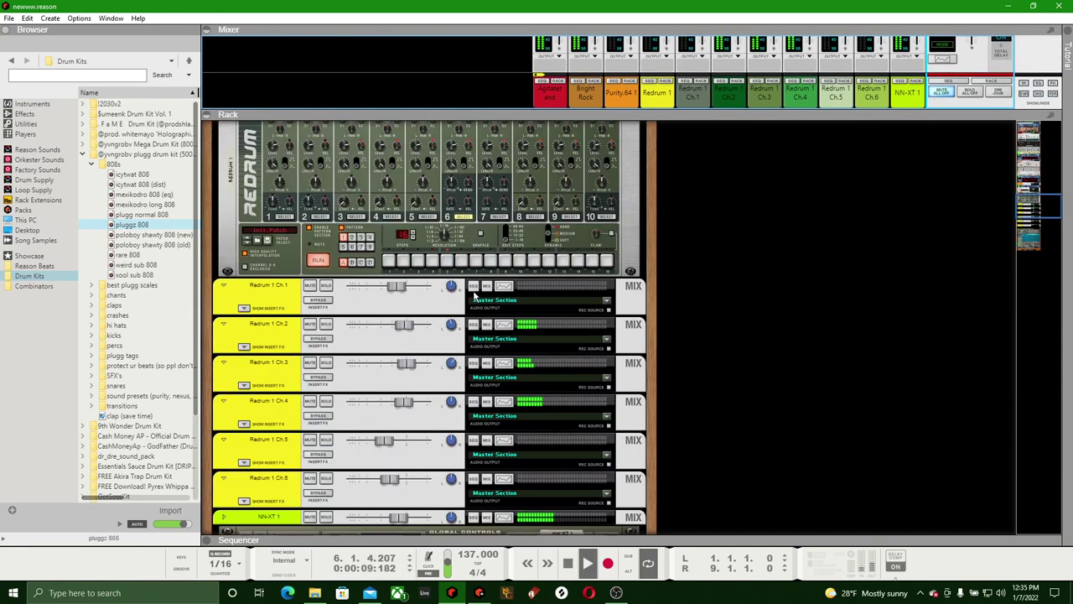
scroll(478, 296, "up", 5)
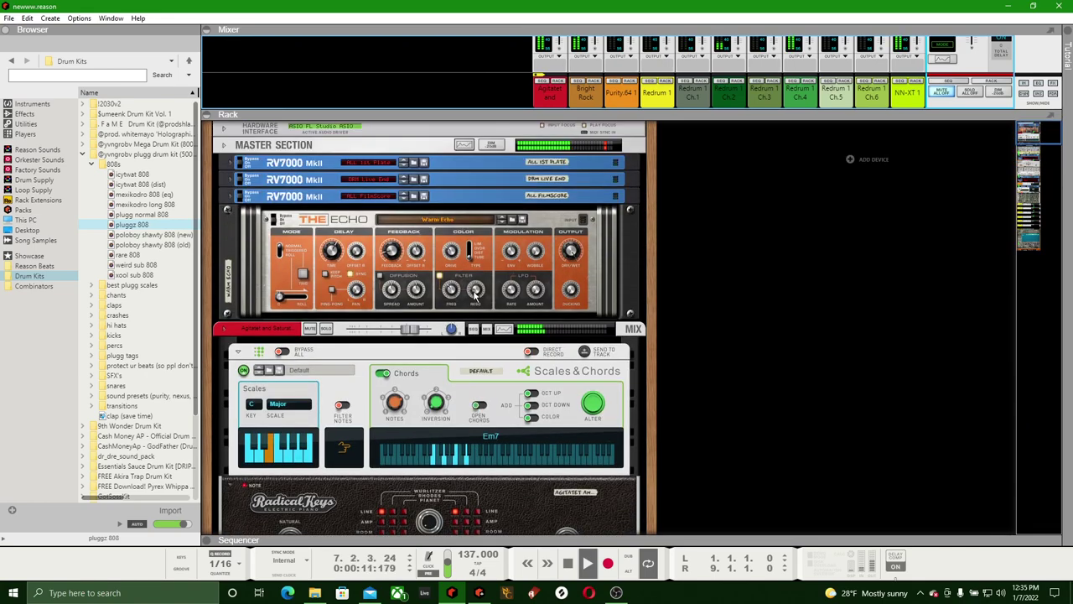
left_click(224, 147)
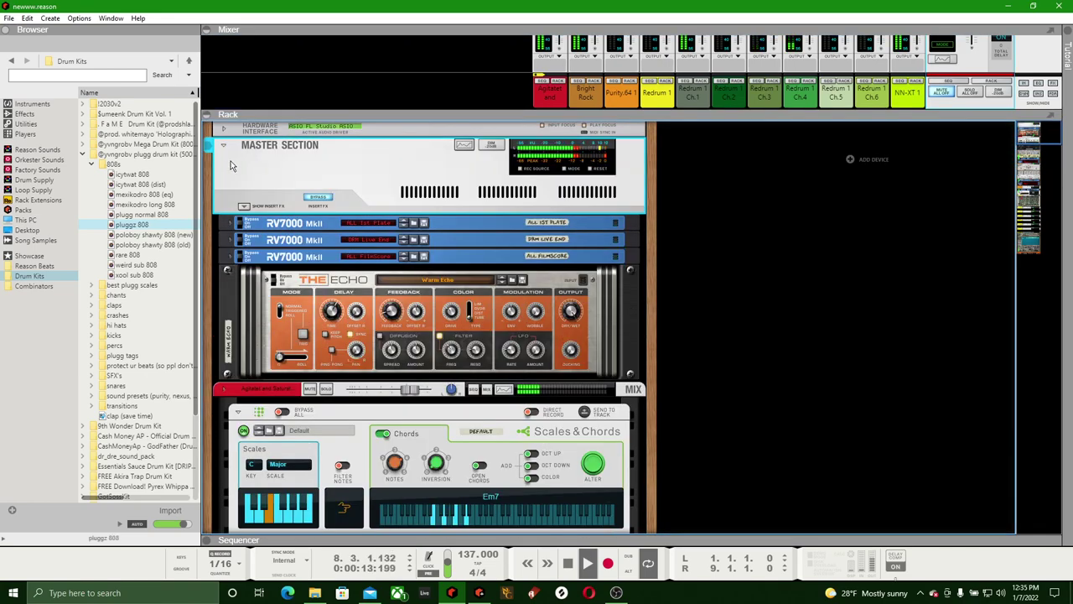
key("space")
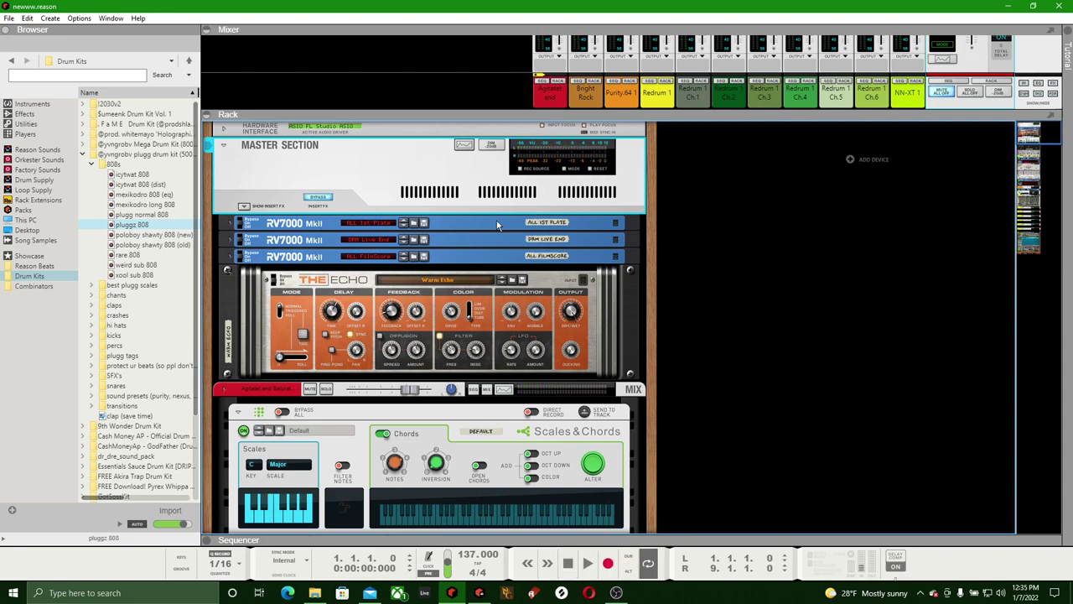
left_click(243, 207)
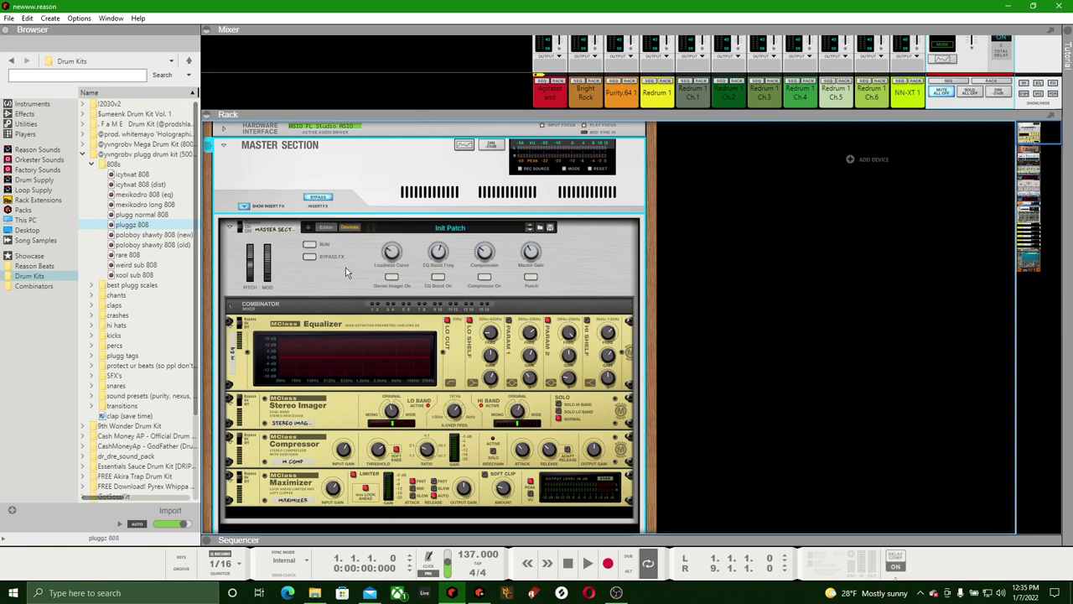
Save the song and collapse the open plugg drum kit folders in the browser
left_click(8, 17)
left_click(34, 102)
left_click(92, 164)
left_click(82, 154)
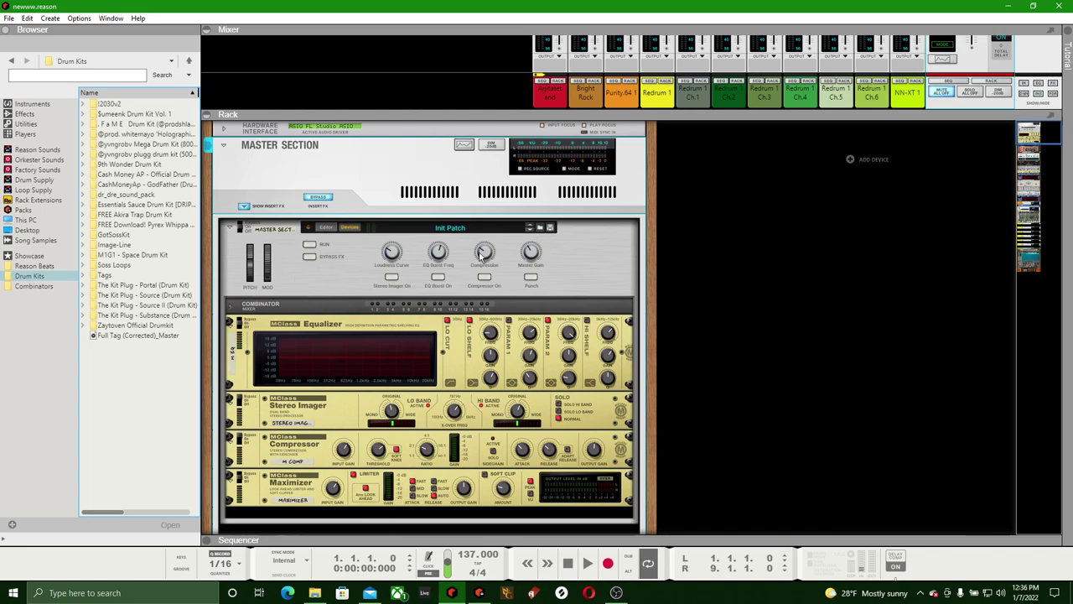
Browse patches for the Master Section effects and expand MClass Mastering Patches in the Factory Sounds
left_click(541, 228)
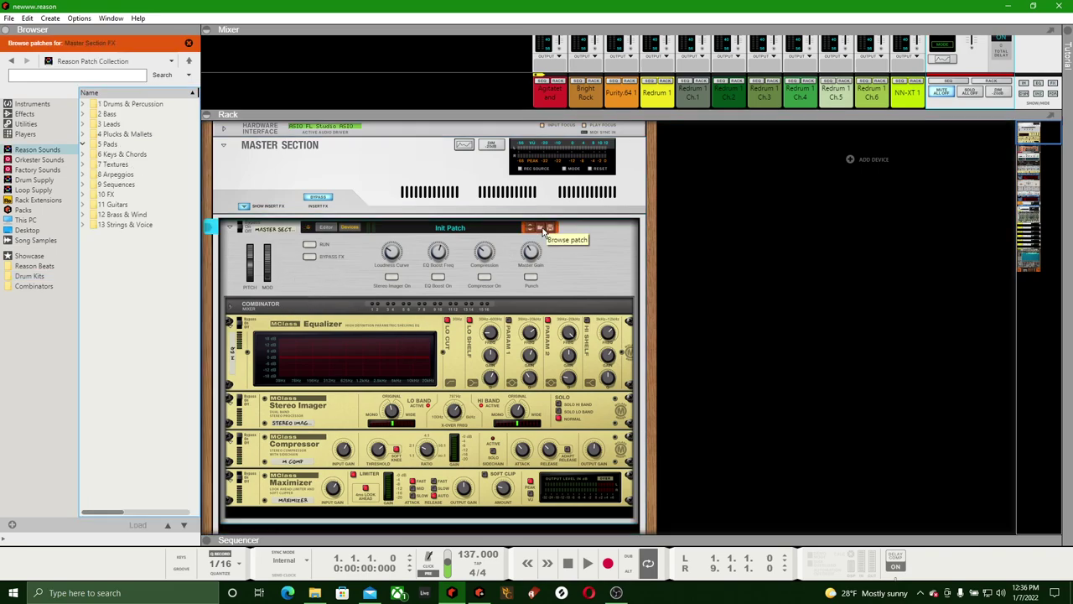
left_click(44, 170)
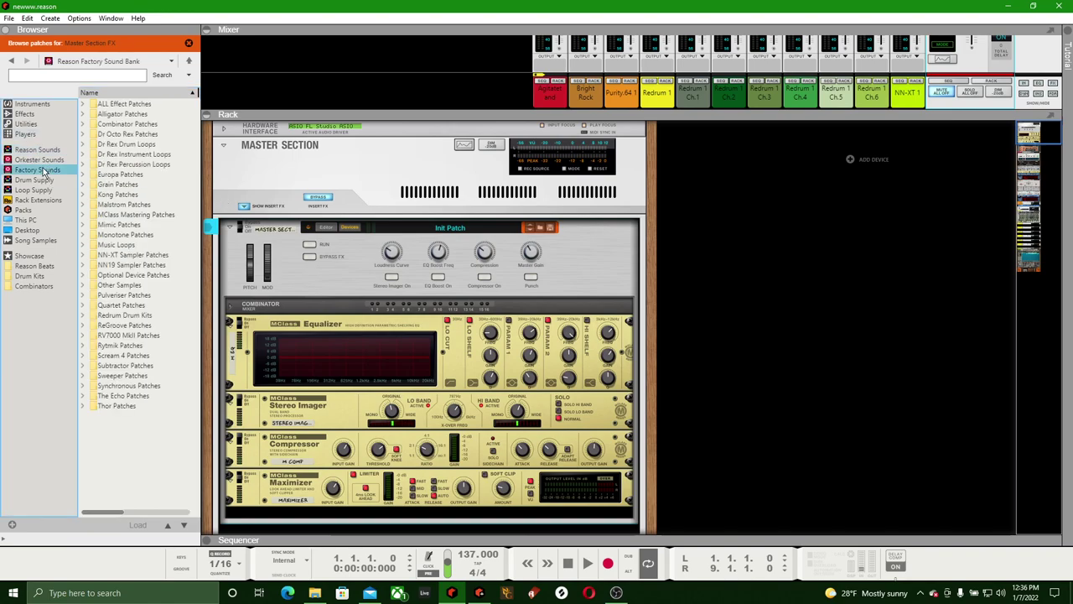
left_click(83, 216)
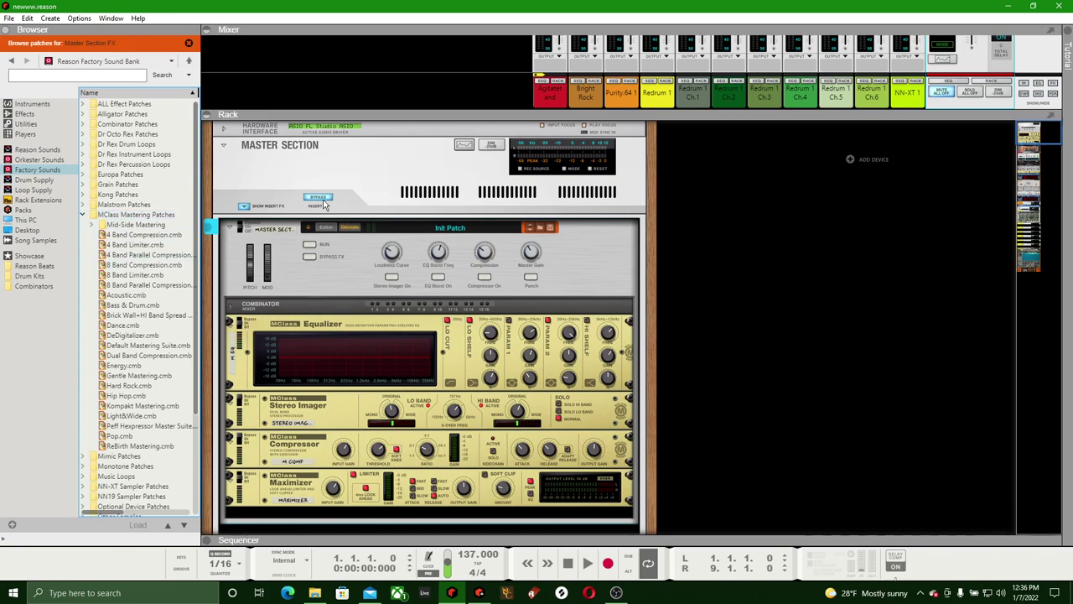
Turn off the master insert bypass, then enable the MClass Equalizer's high shelf and boost its gain slightly during playback
left_click(316, 198)
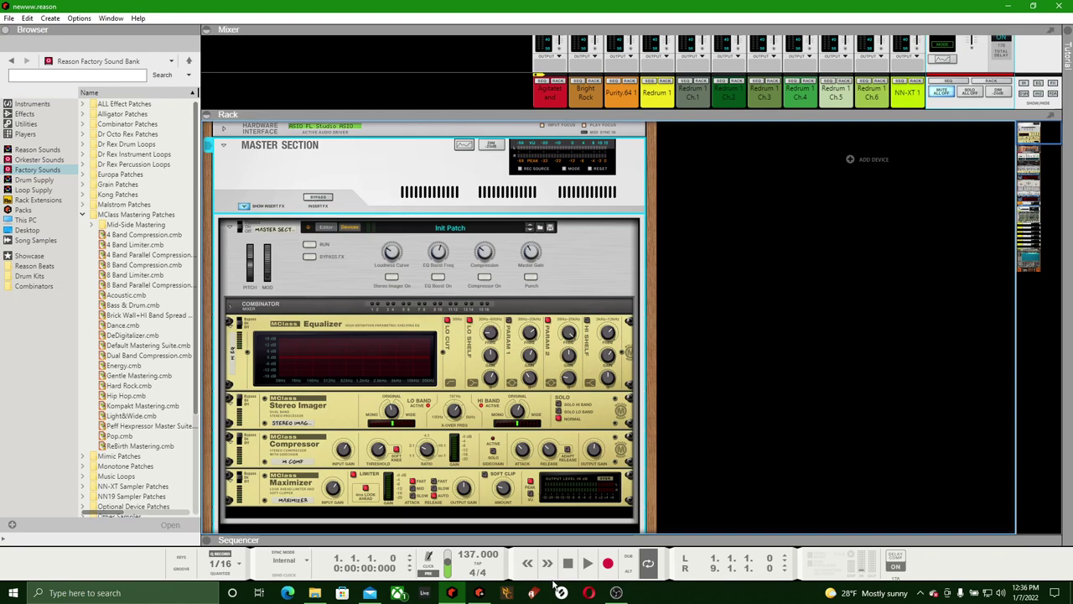
left_click(586, 563)
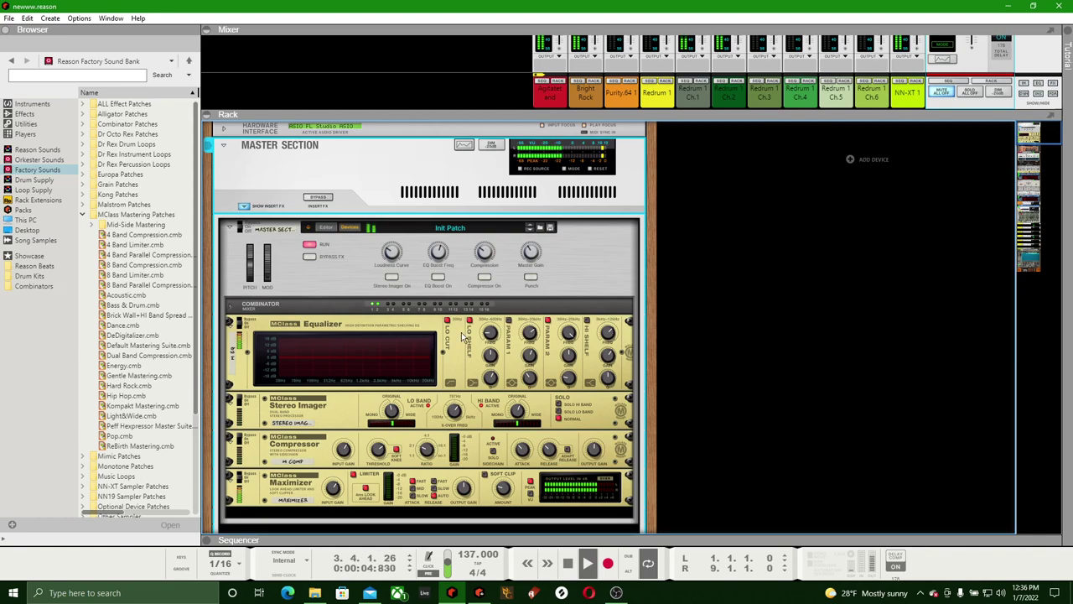
left_click_drag(608, 359, 609, 356)
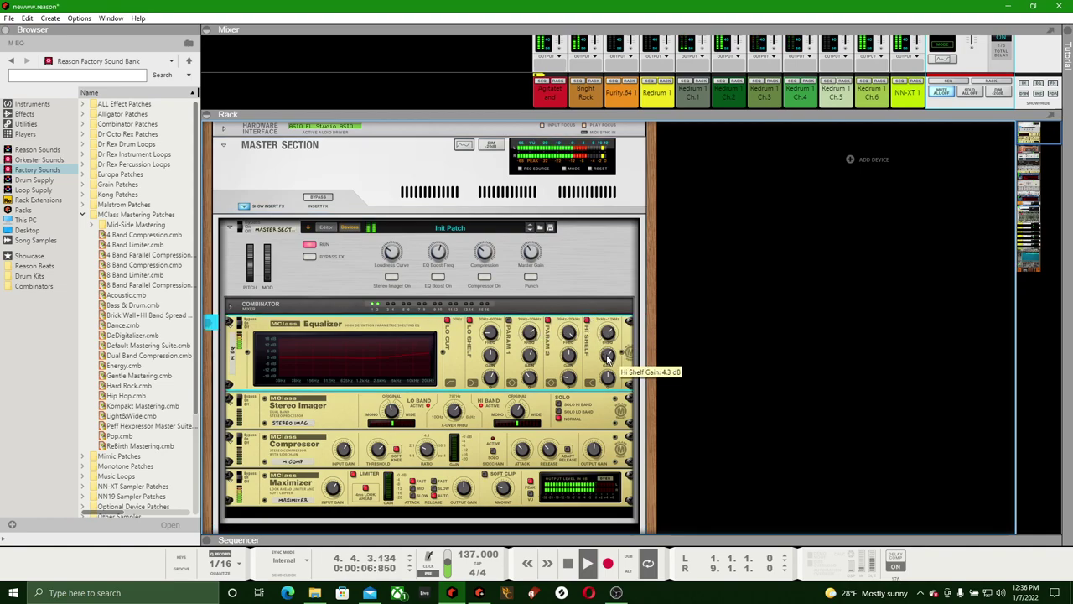
left_click_drag(609, 357, 608, 360)
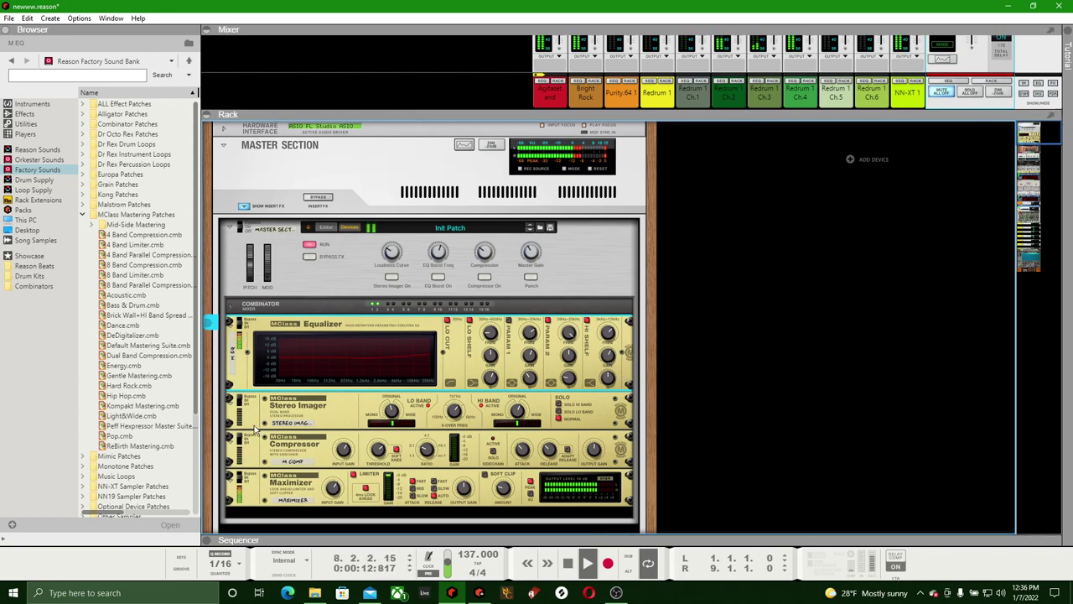
Solo the Stereo Imager's high band, return the solo to normal, stop playback and save the song
left_click(559, 405)
left_click(558, 419)
double_click(567, 562)
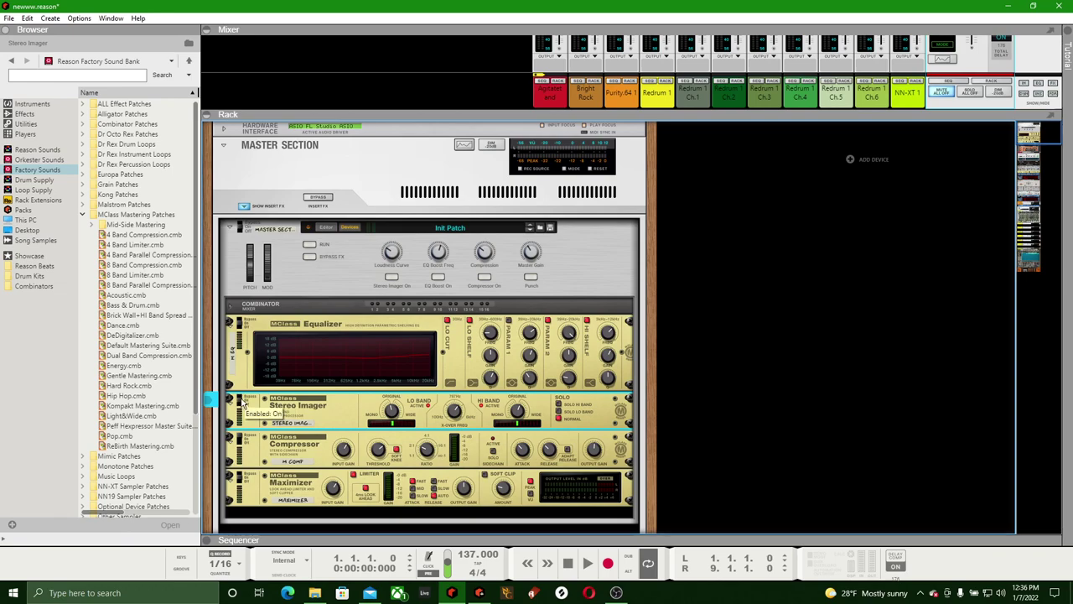
left_click(9, 18)
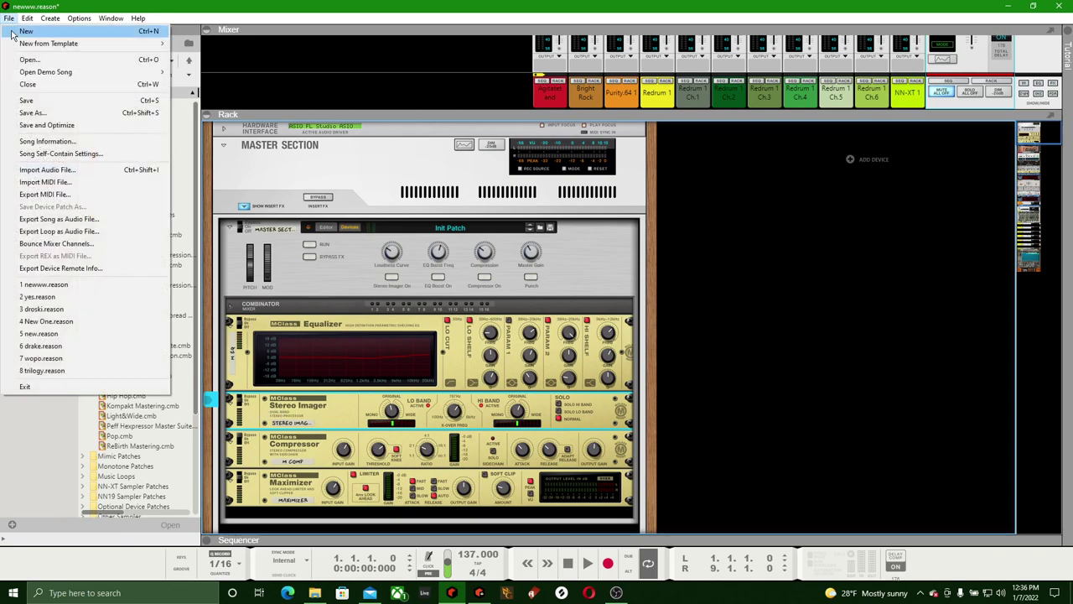
left_click(34, 101)
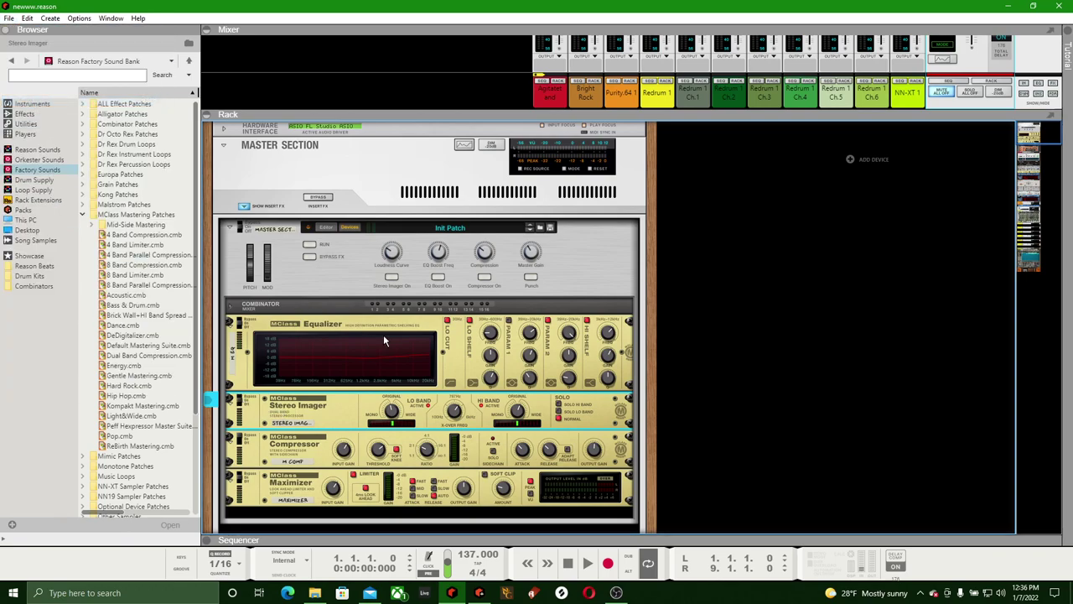
Play the song with the Stereo Imager's bands soloed and adjust the high-band width
left_click(587, 563)
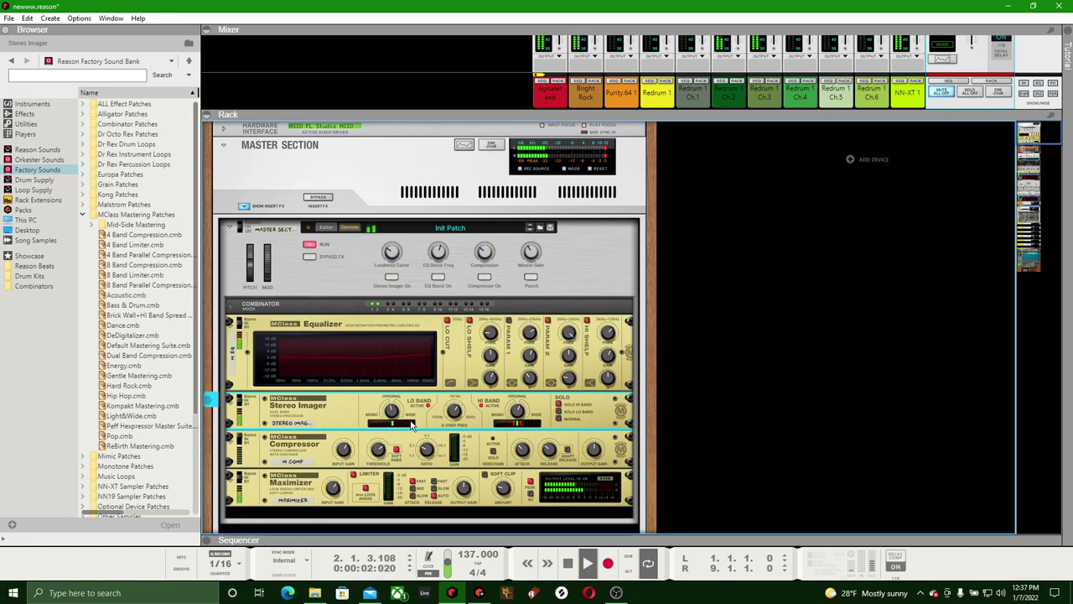
left_click(577, 412)
mouse_move(520, 412)
left_click_drag(520, 411, 517, 441)
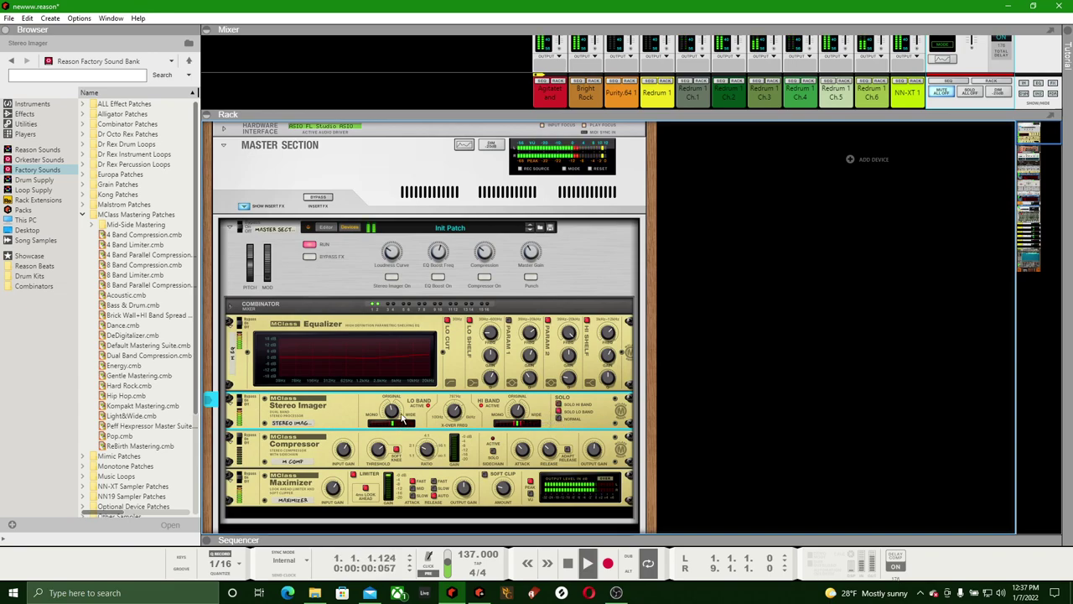
Narrow the Stereo Imager's low-band width and save the song
scroll(393, 415, "down", 3)
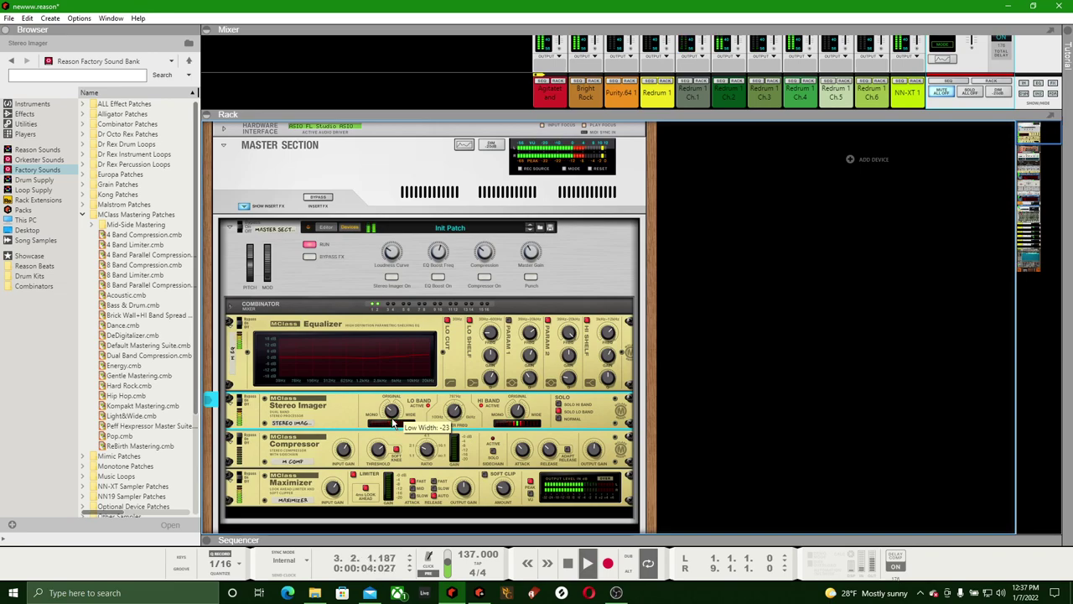
scroll(392, 415, "down", 2)
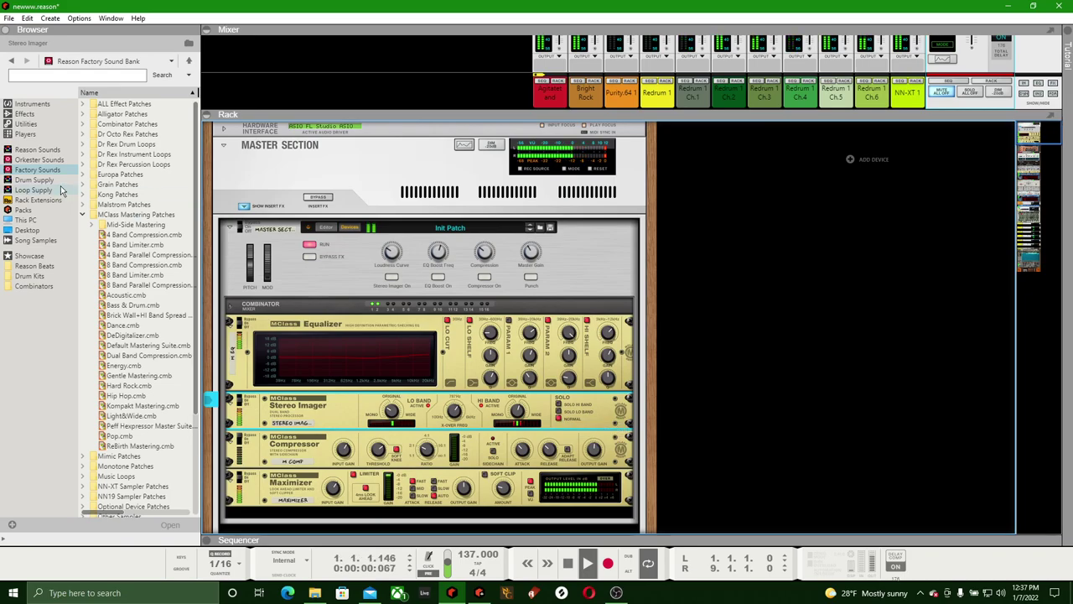
left_click(16, 20)
left_click(45, 102)
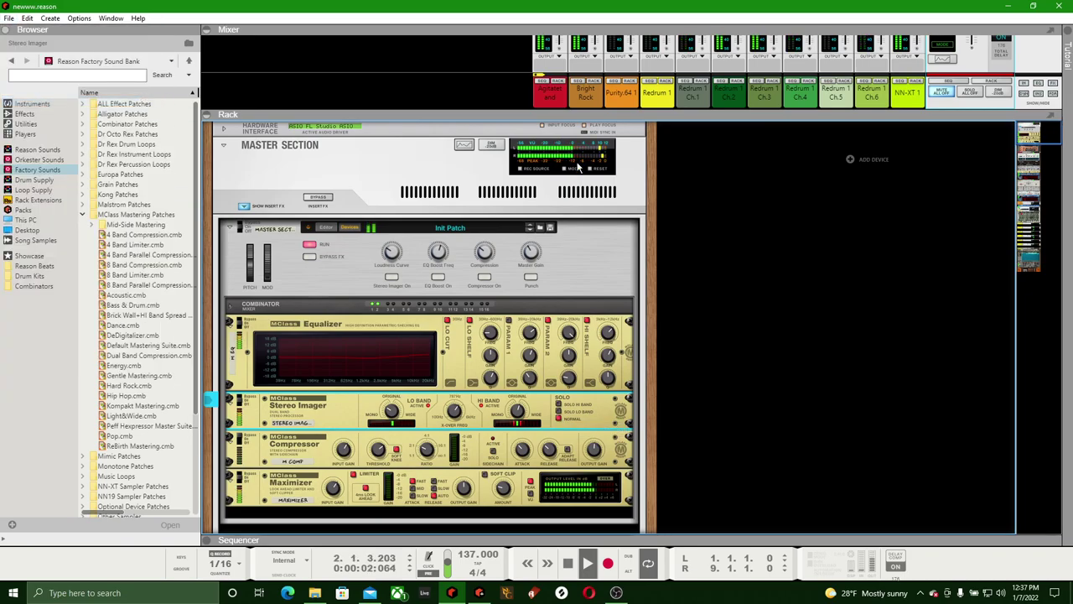
Set the NN-XT 1 channel fader to about -5.51 dB in the mixer, bring the rack back and stop playback
left_click_drag(684, 115, 684, 417)
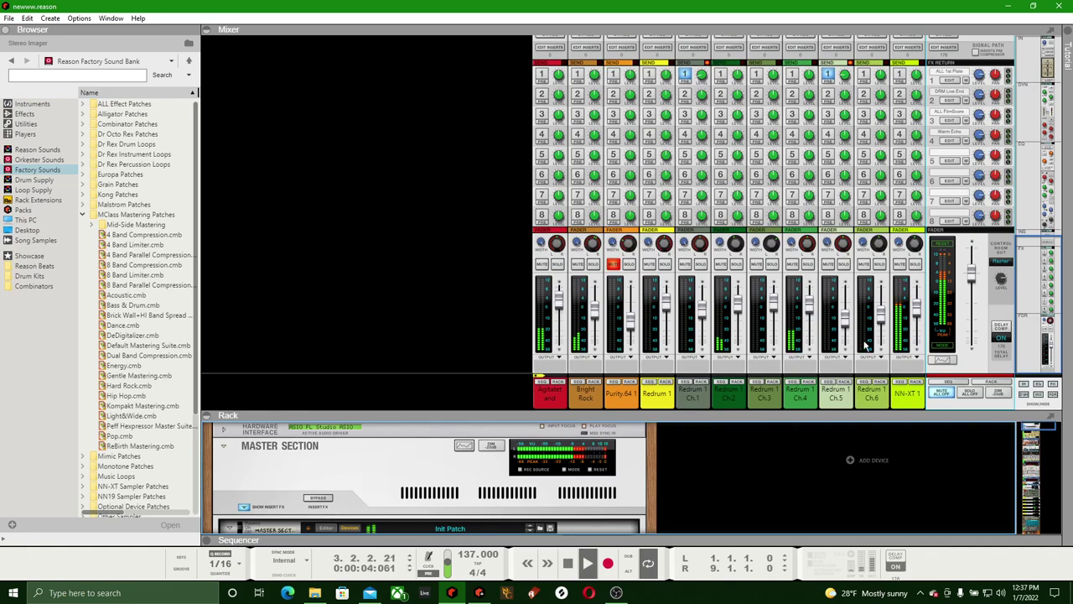
left_click(916, 310)
left_click_drag(915, 308, 916, 312)
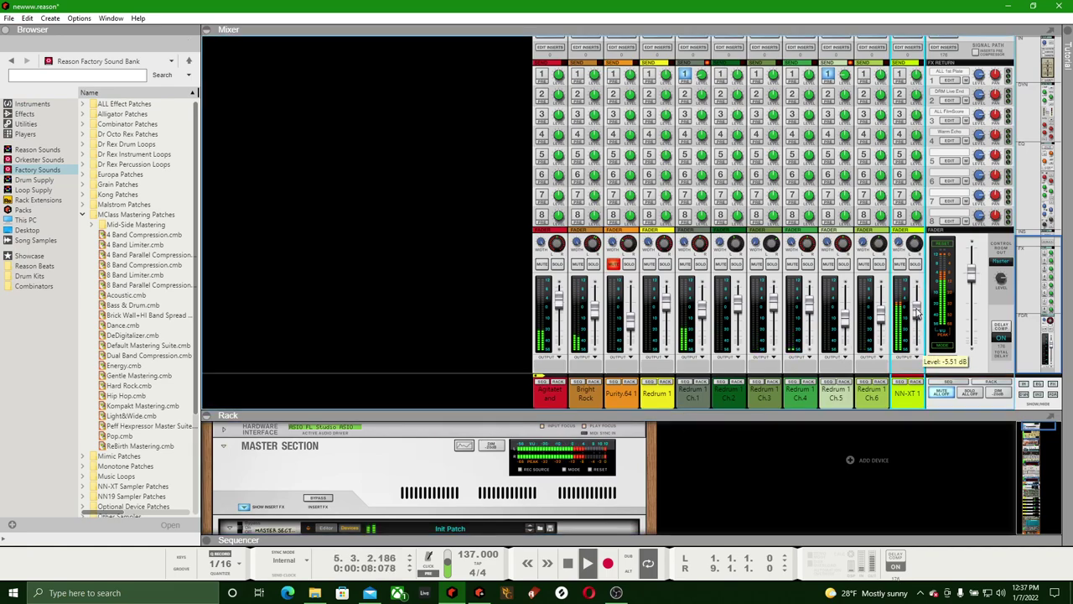
left_click_drag(686, 411, 687, 71)
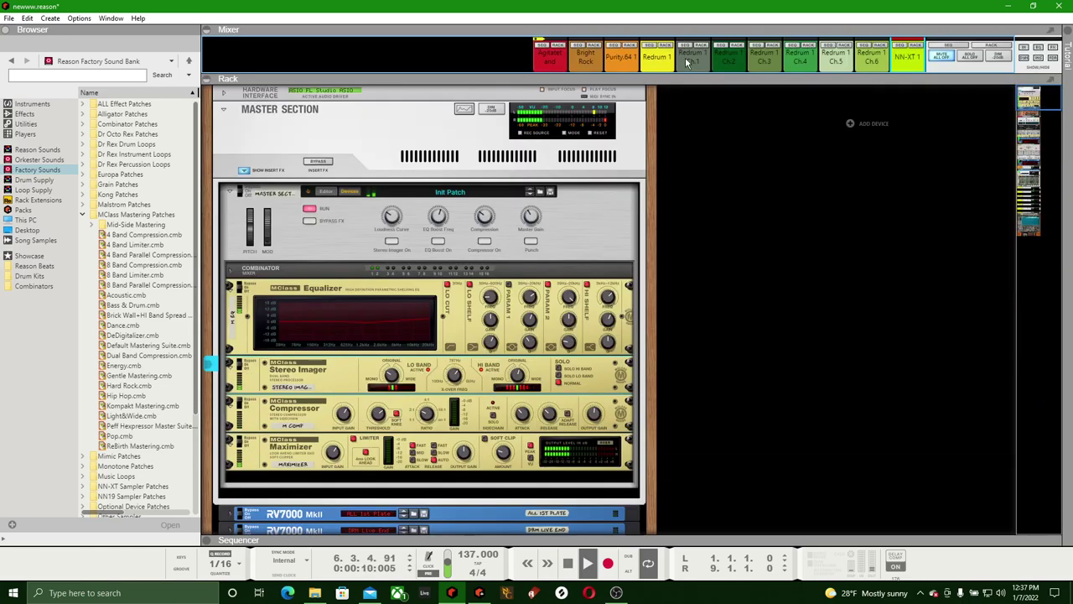
left_click(566, 572)
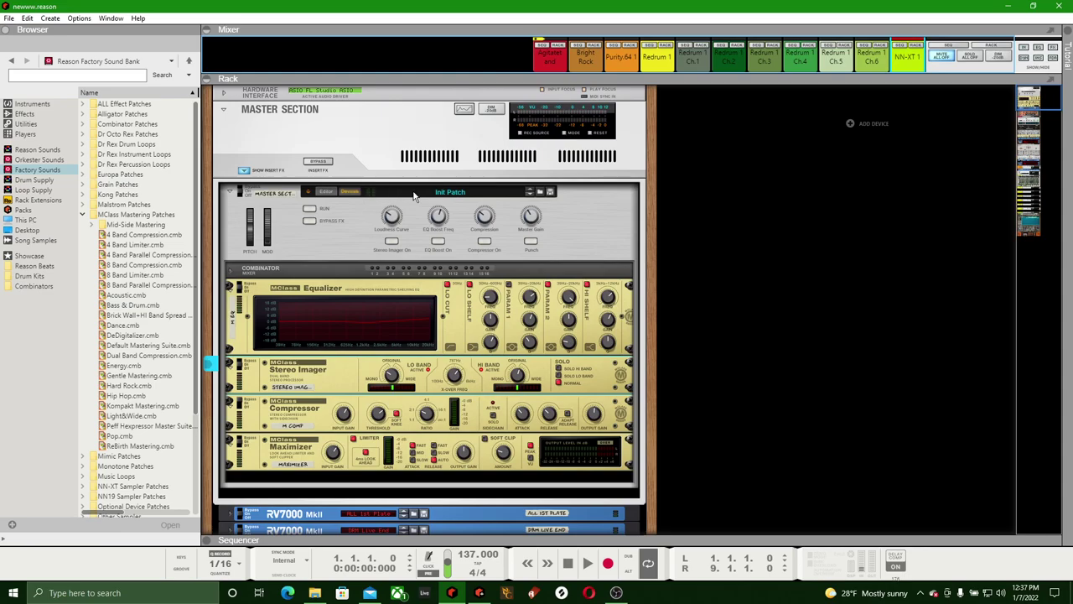
Enlarge the mixer to review the upper channel strips and master compressor, then return to the rack's master effects
left_click_drag(668, 80, 668, 528)
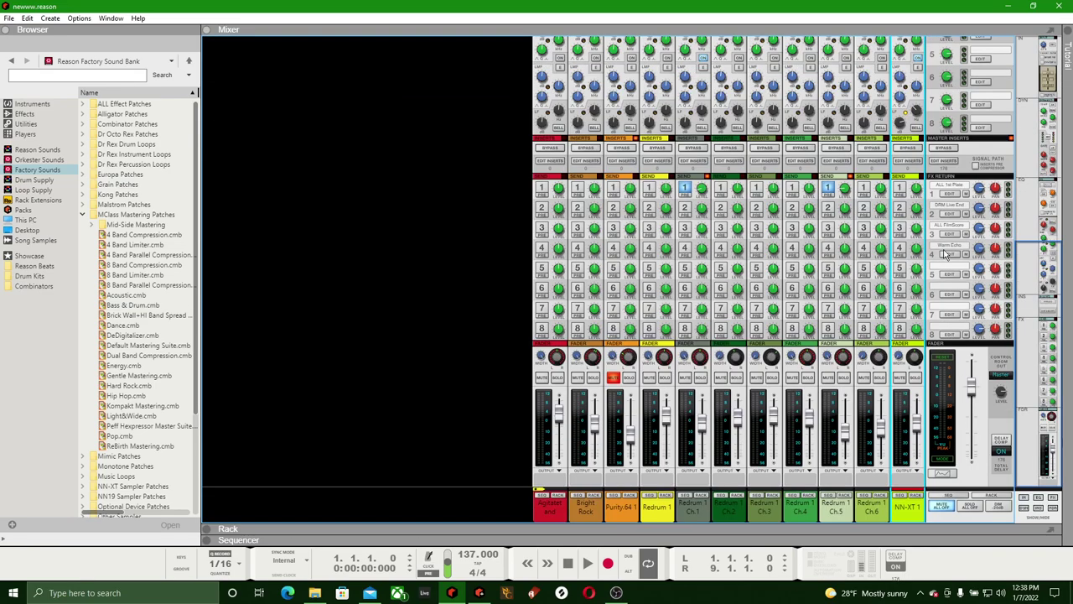
scroll(944, 253, "up", 5)
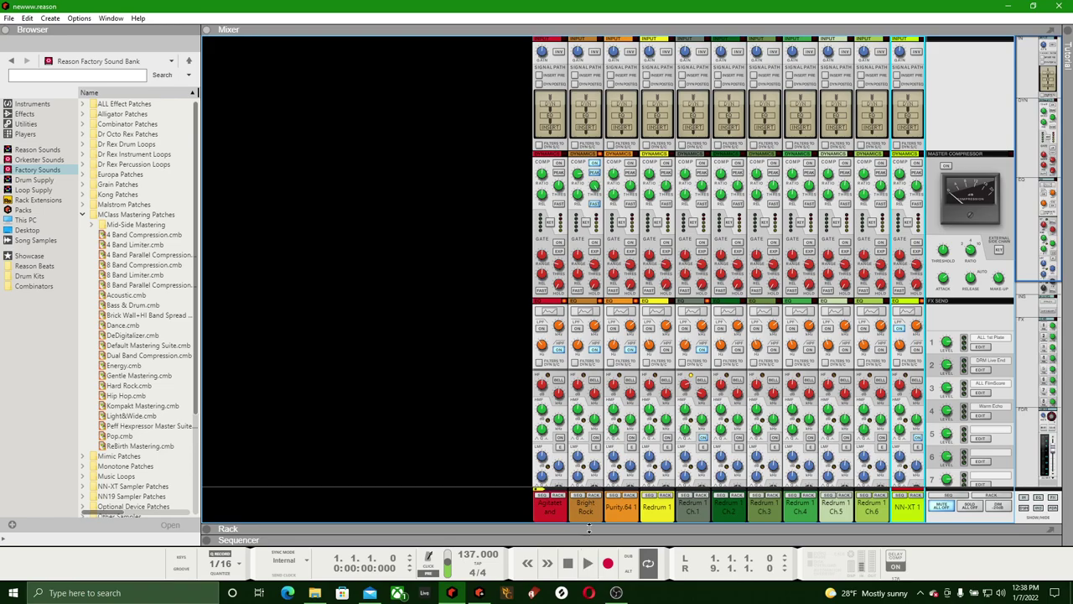
left_click_drag(588, 531, 646, 4)
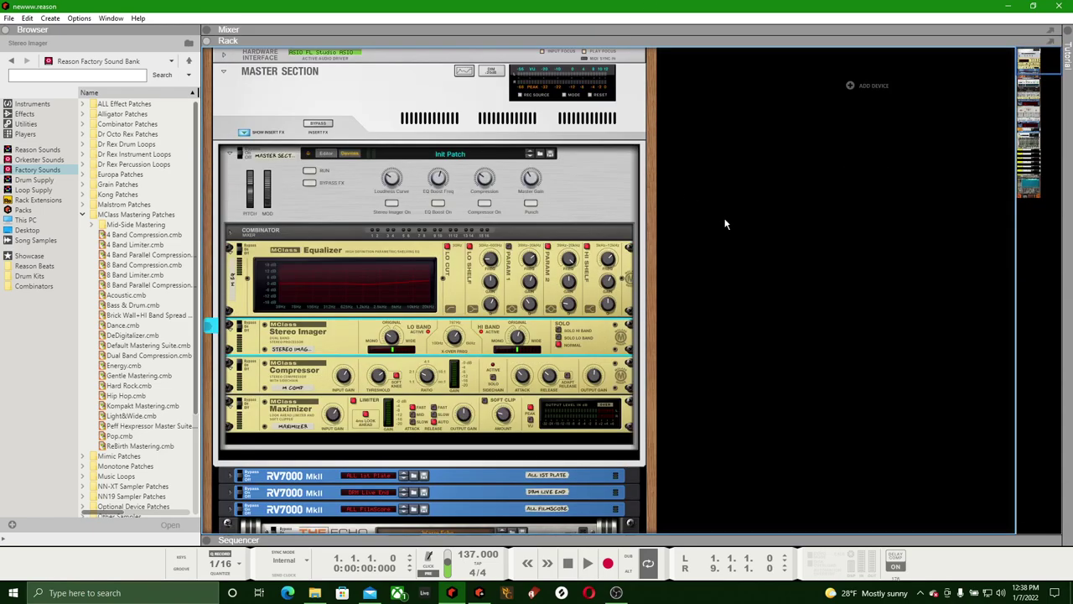
Turn on the master compressor in the mixer, play the song while watching the Master Section meters, and bring the rack back
left_click_drag(764, 36, 941, 300)
left_click(947, 167)
left_click(587, 565)
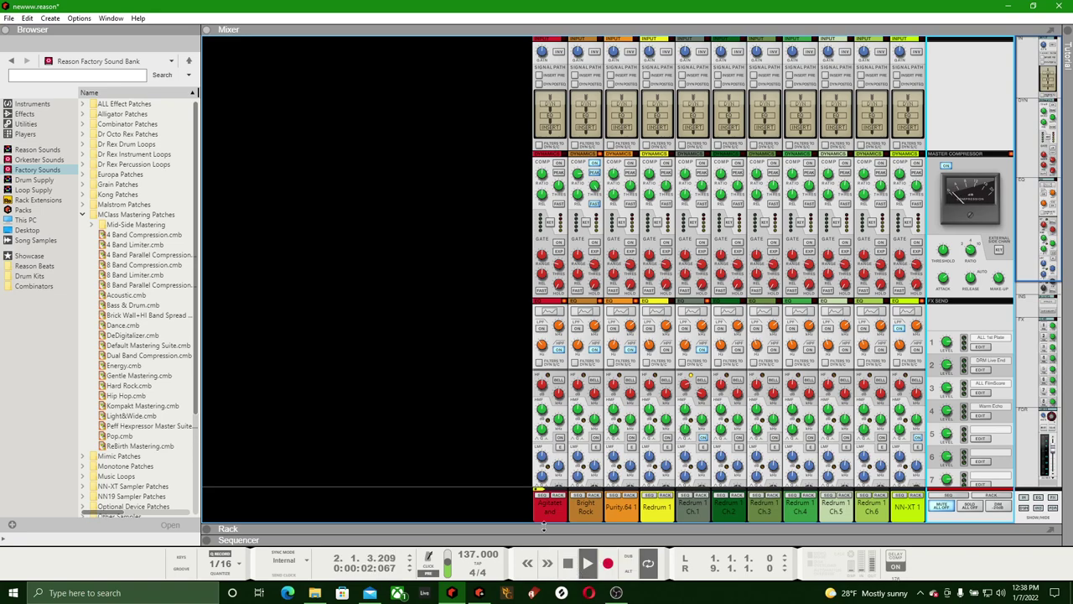
left_click_drag(543, 527, 544, 437)
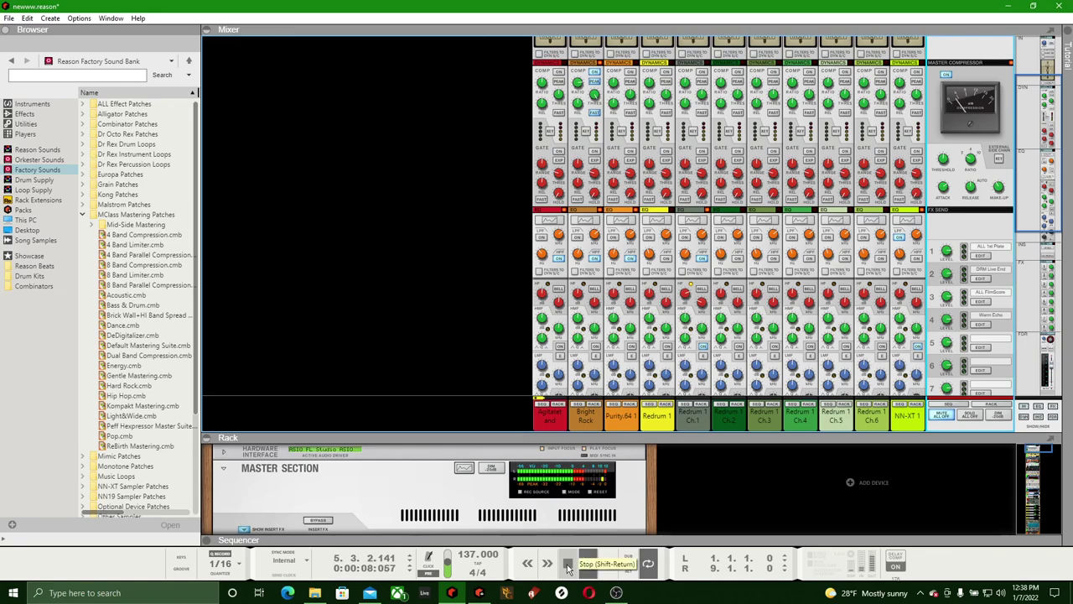
double_click(567, 569)
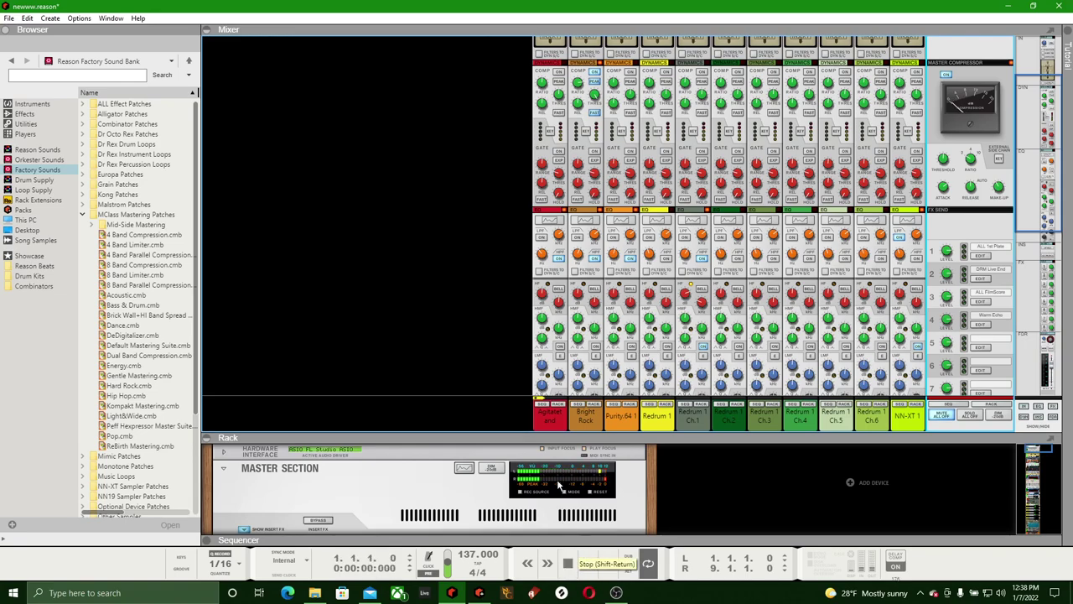
left_click_drag(528, 436, 521, 7)
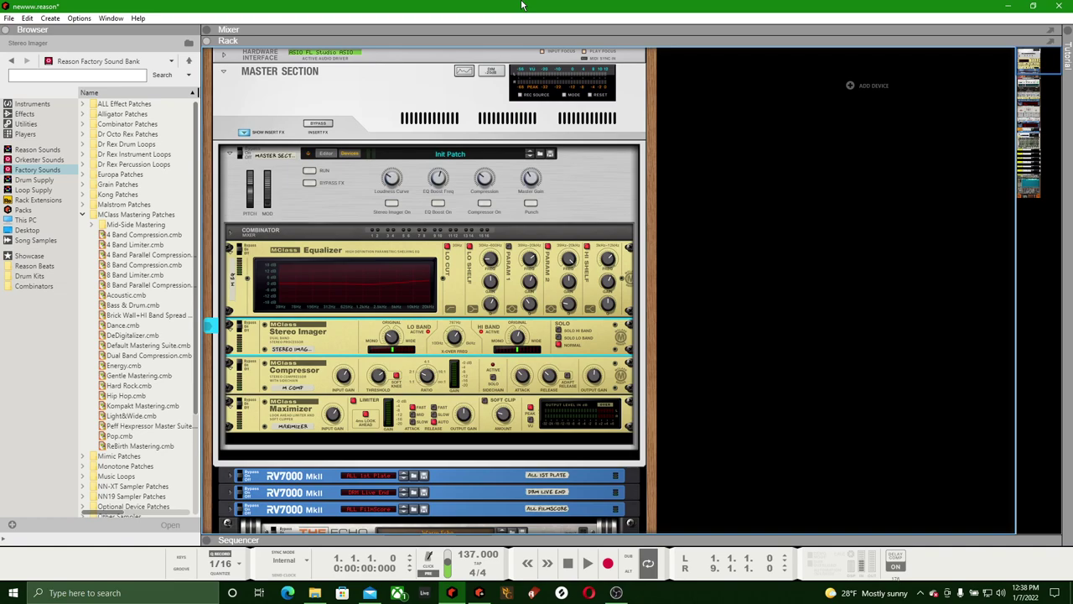
Collapse the MClass Mastering Patches folder and check the master compressor in the mixer before returning to the rack
left_click(83, 215)
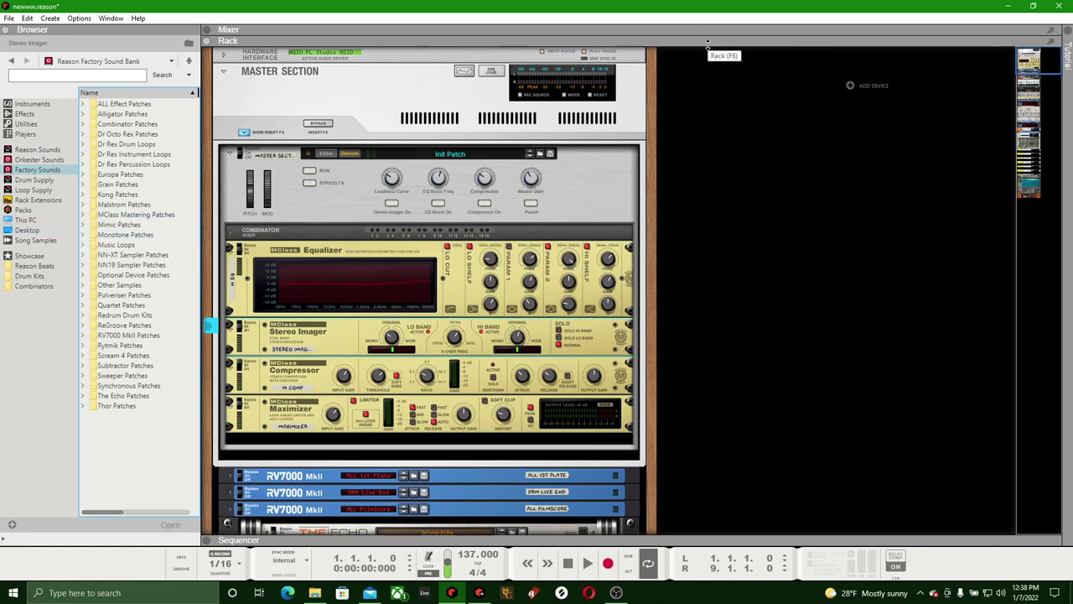
left_click_drag(708, 45, 696, 459)
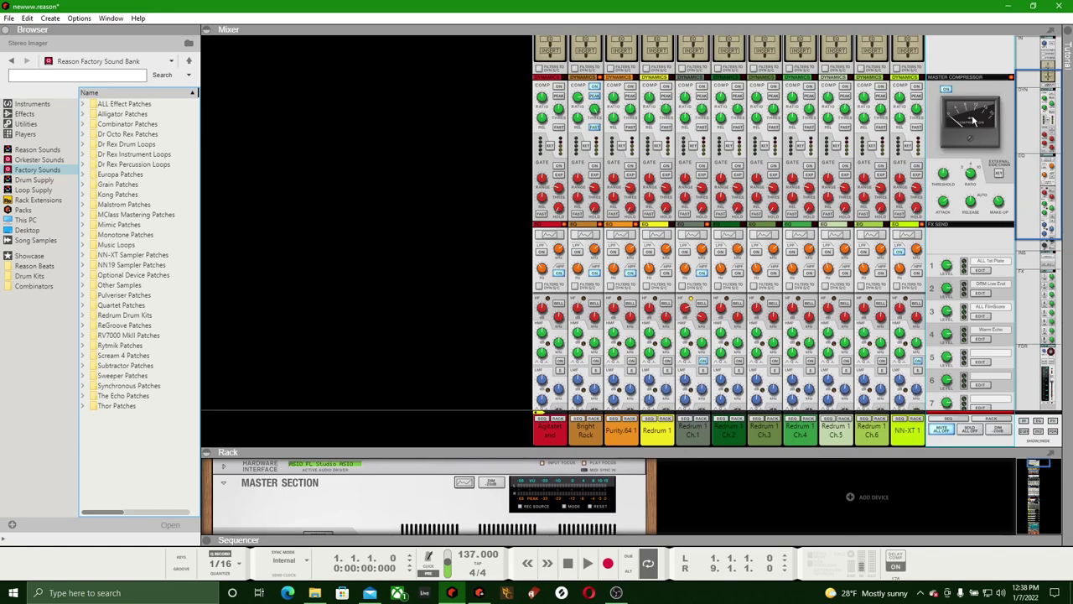
left_click_drag(729, 457, 630, 50)
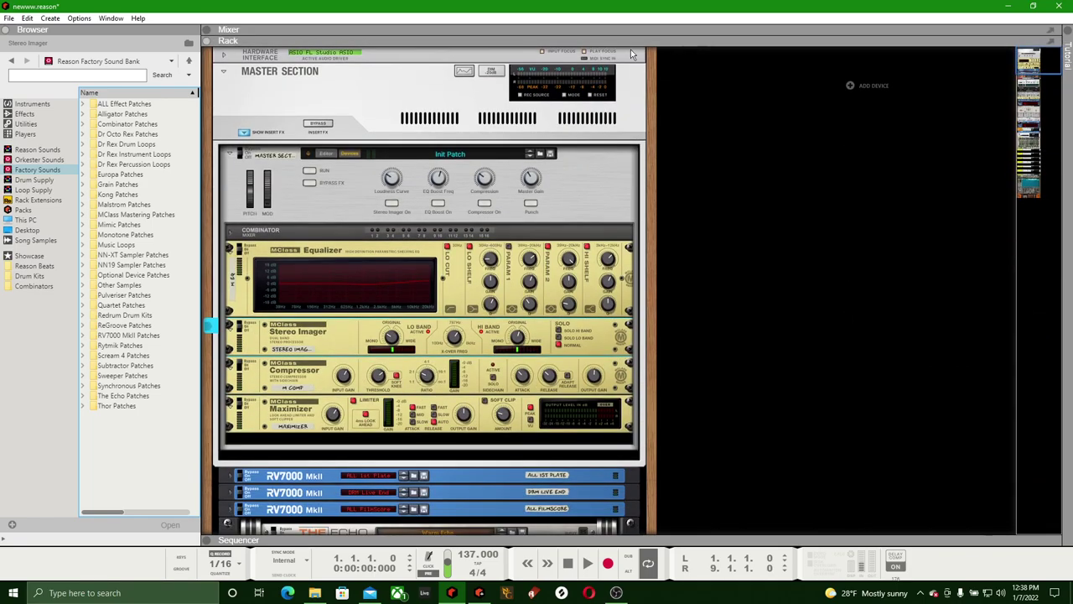
Look through the available instrument devices, from the built-in and Reason Studios devices to the Arturia and LUXONIX plugins
left_click(25, 103)
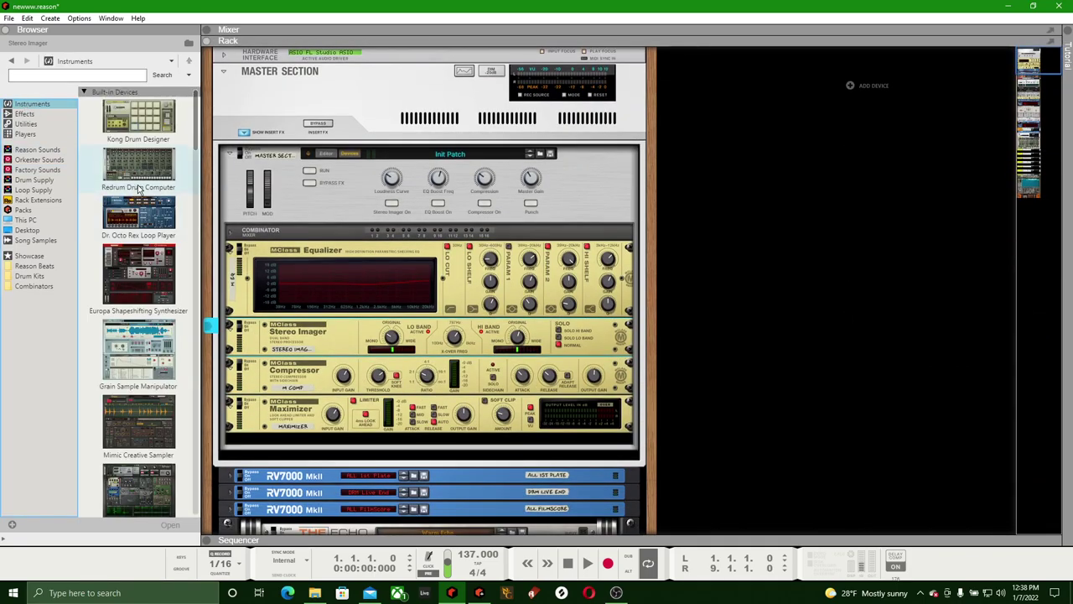
scroll(138, 188, "down", 6)
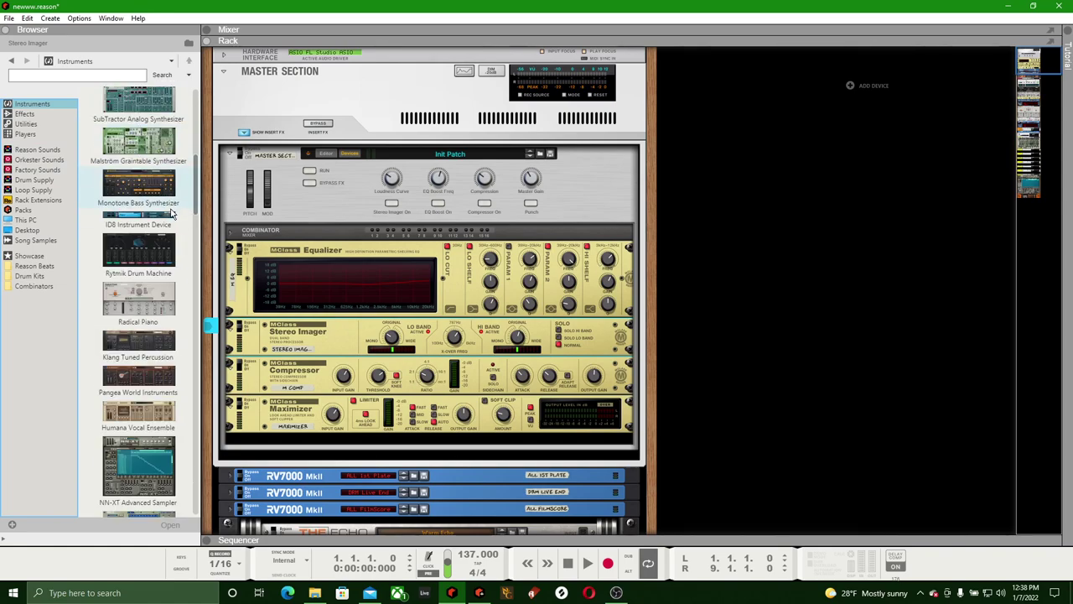
scroll(138, 196, "down", 5)
scroll(135, 186, "down", 5)
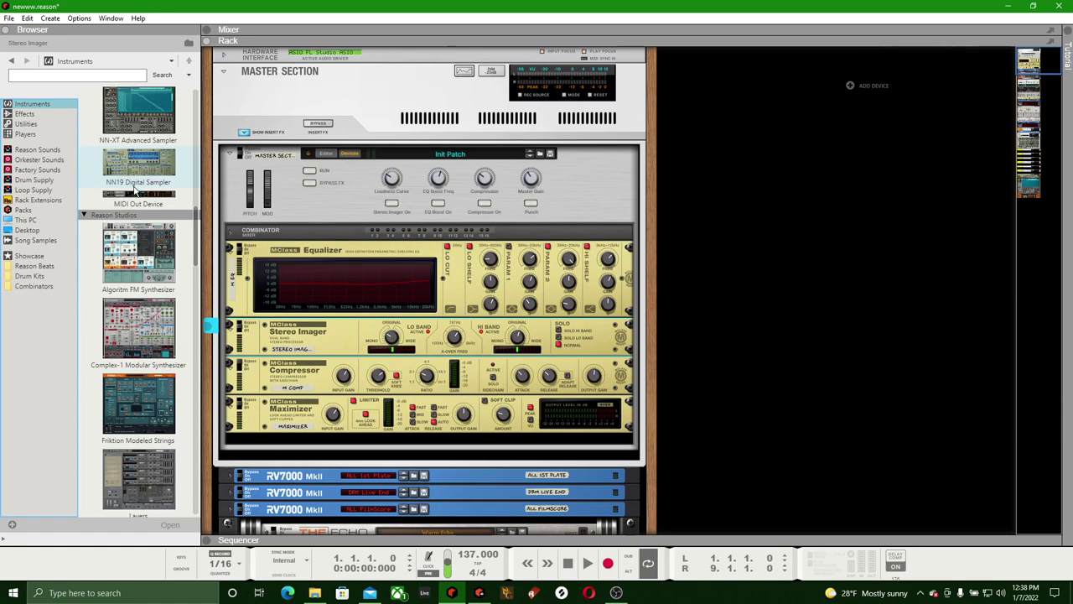
scroll(134, 190, "down", 8)
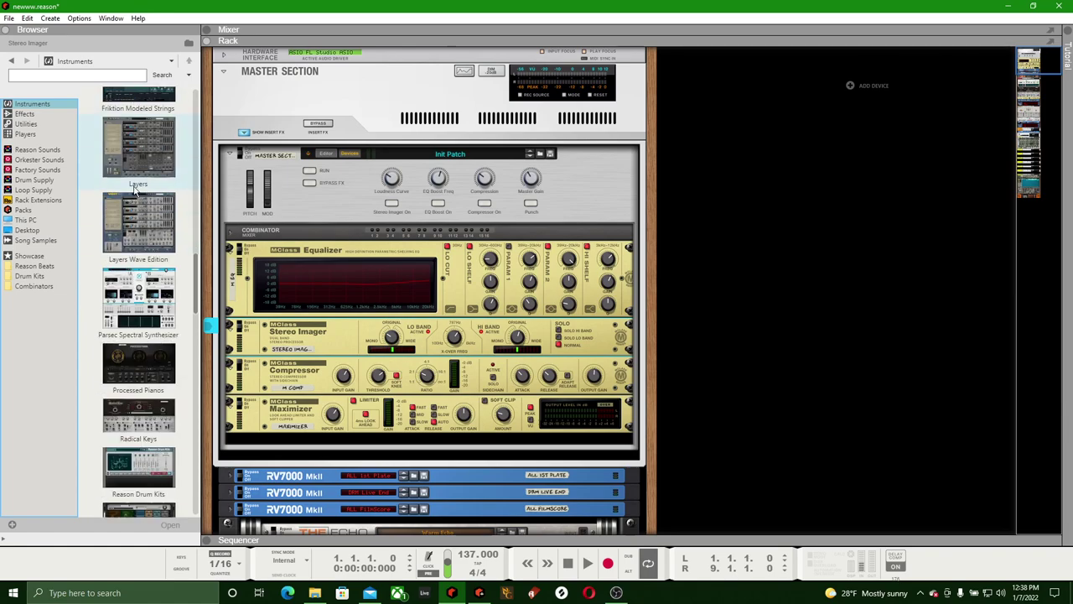
scroll(134, 192, "down", 8)
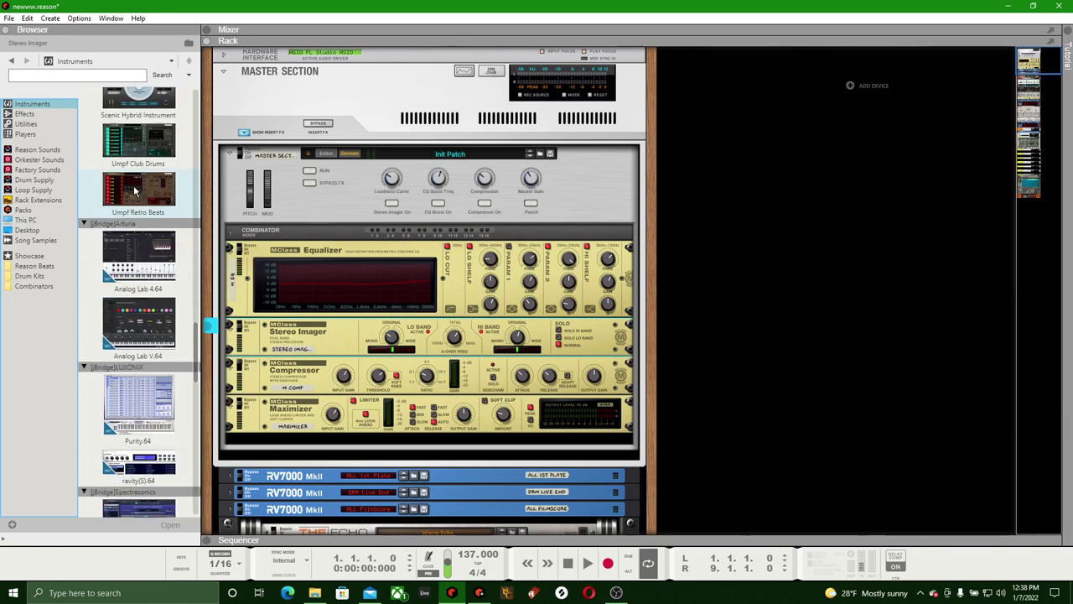
scroll(134, 192, "up", 3)
scroll(134, 192, "up", 10)
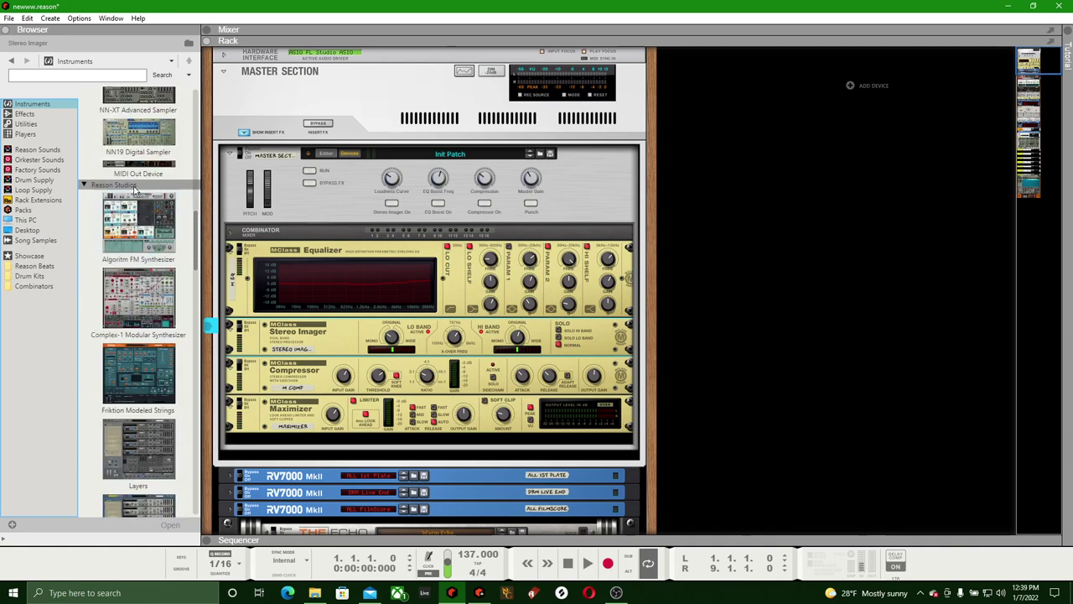
Show the built-in effect devices around the ECF-42 Envelope Controlled Filter and save the song
left_click(24, 113)
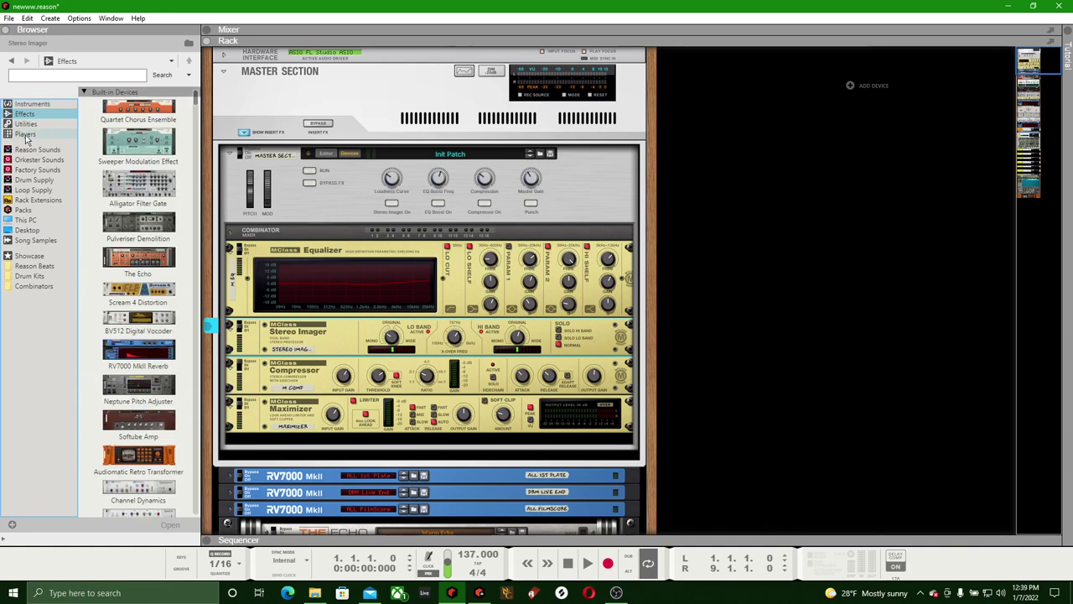
scroll(196, 102, "down", 4)
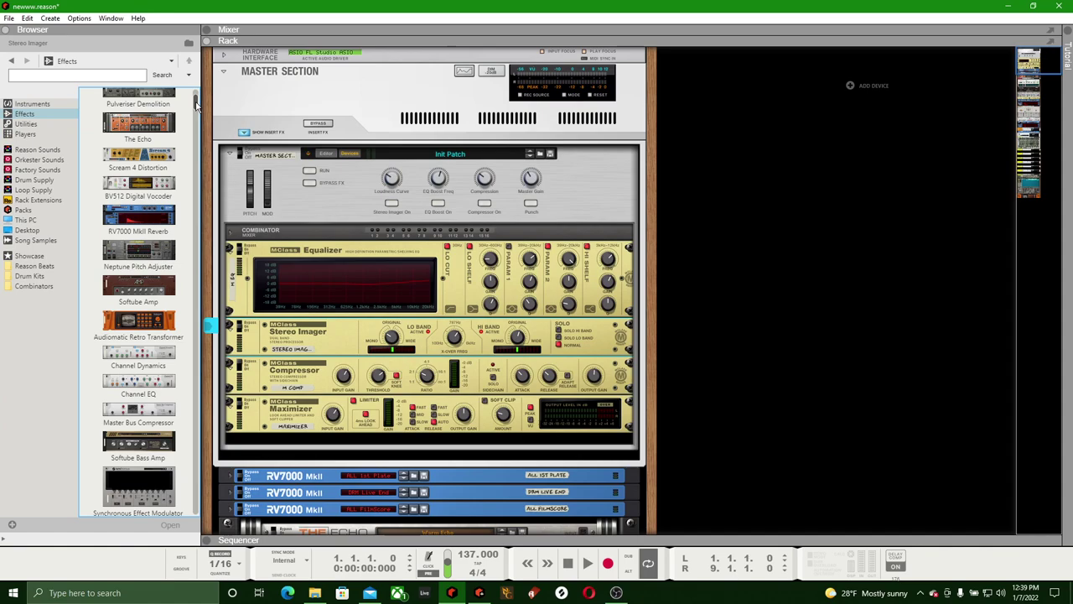
left_click_drag(195, 101, 196, 121)
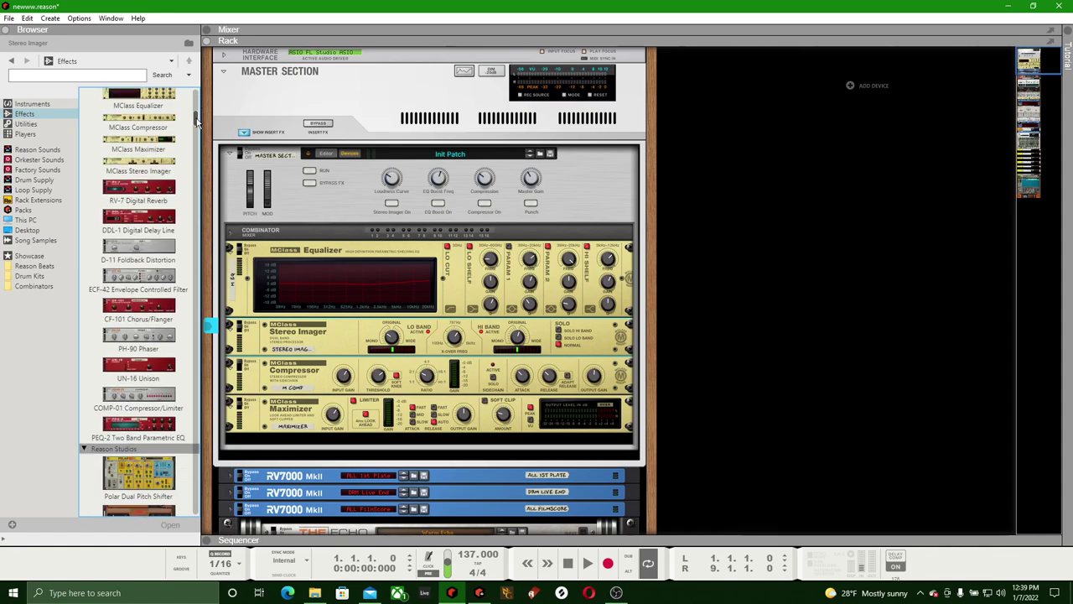
left_click(8, 17)
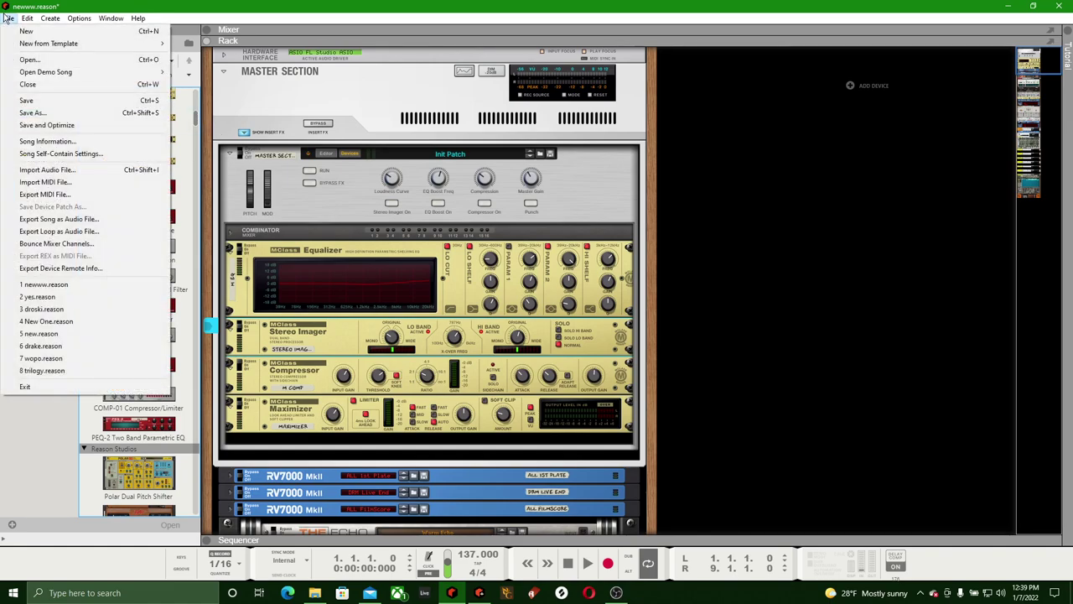
left_click(37, 101)
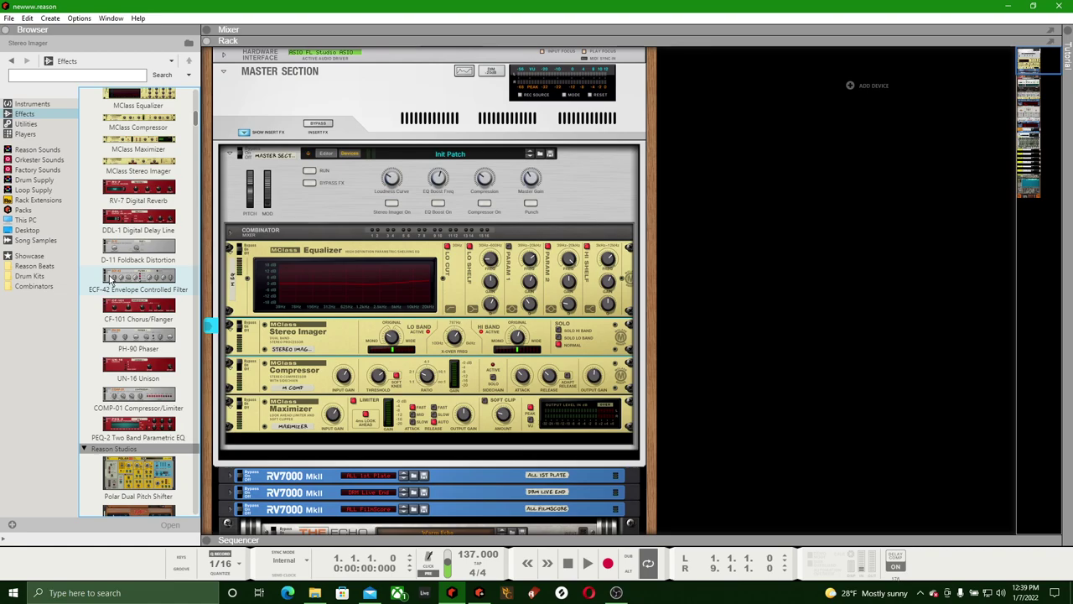
Add an ECF-42 filter, route the Control Room Out through it into the Master Section's sidechain inputs, and enable the sidechain key
left_click_drag(136, 274, 762, 90)
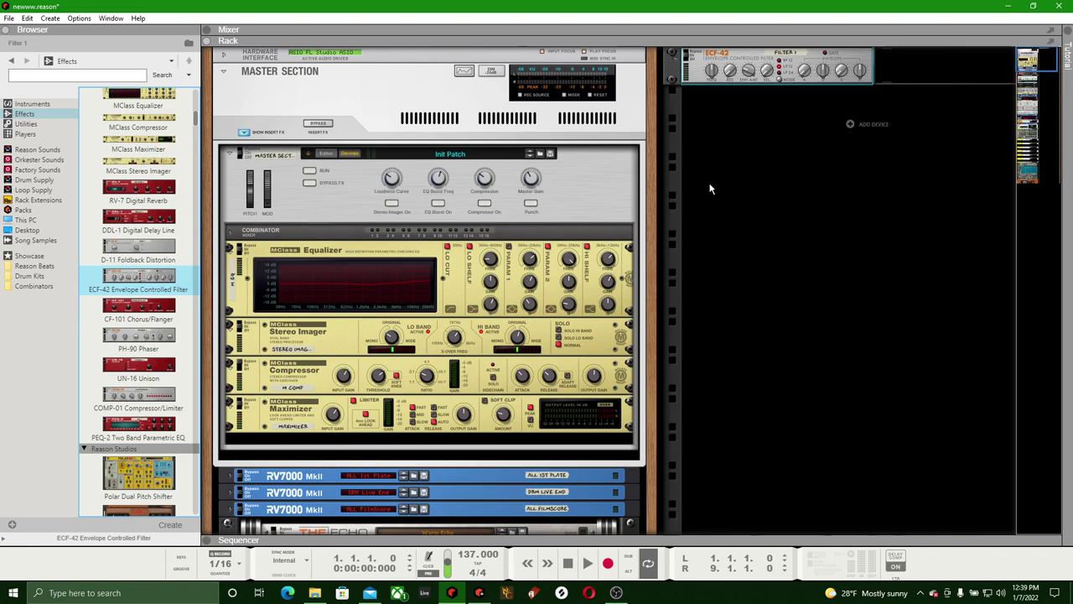
key("Tab")
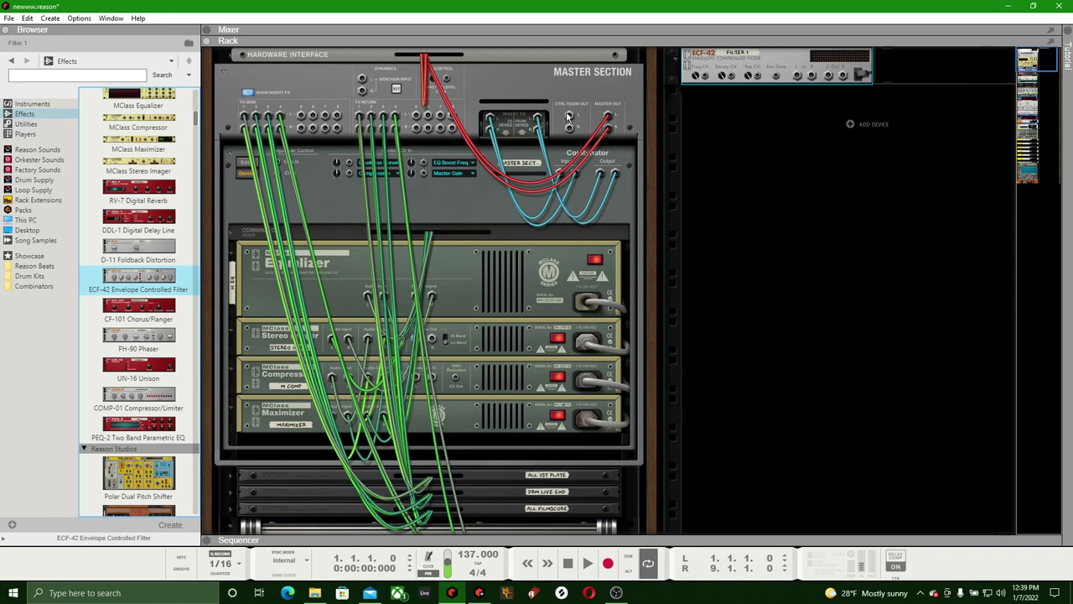
left_click_drag(570, 118, 362, 80)
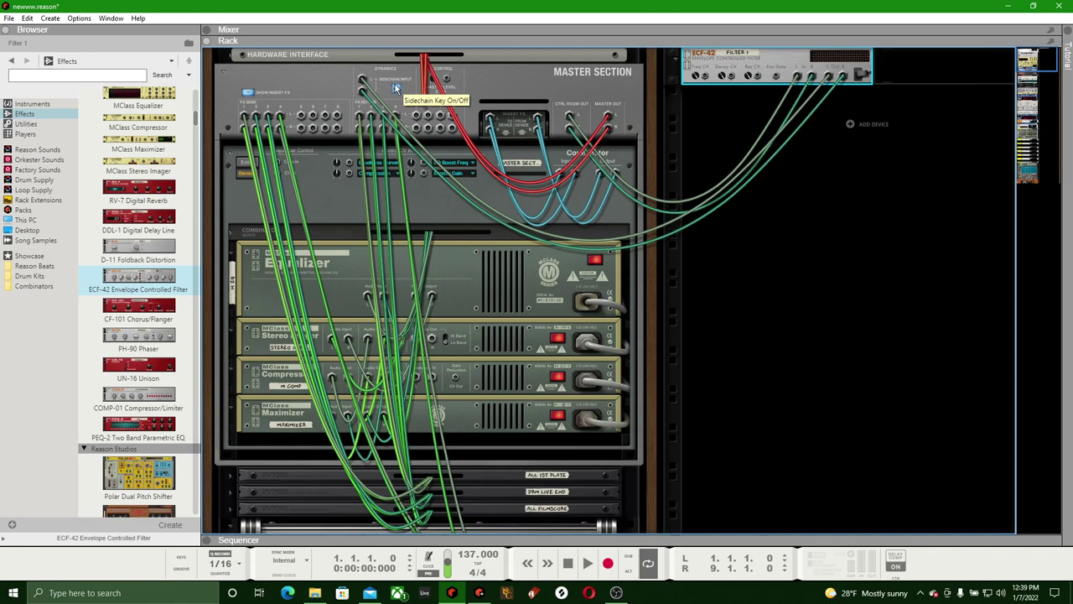
key("Tab")
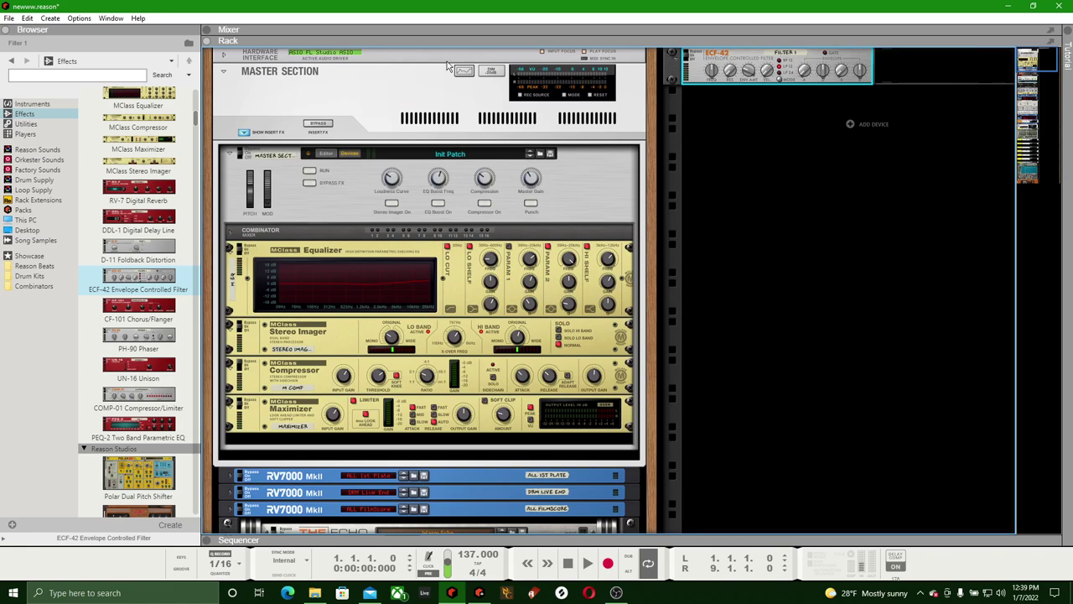
Show the mixer's master compressor above the rack and play the song to check its sidechained compression
key("F5")
scroll(1046, 136, "up", 3)
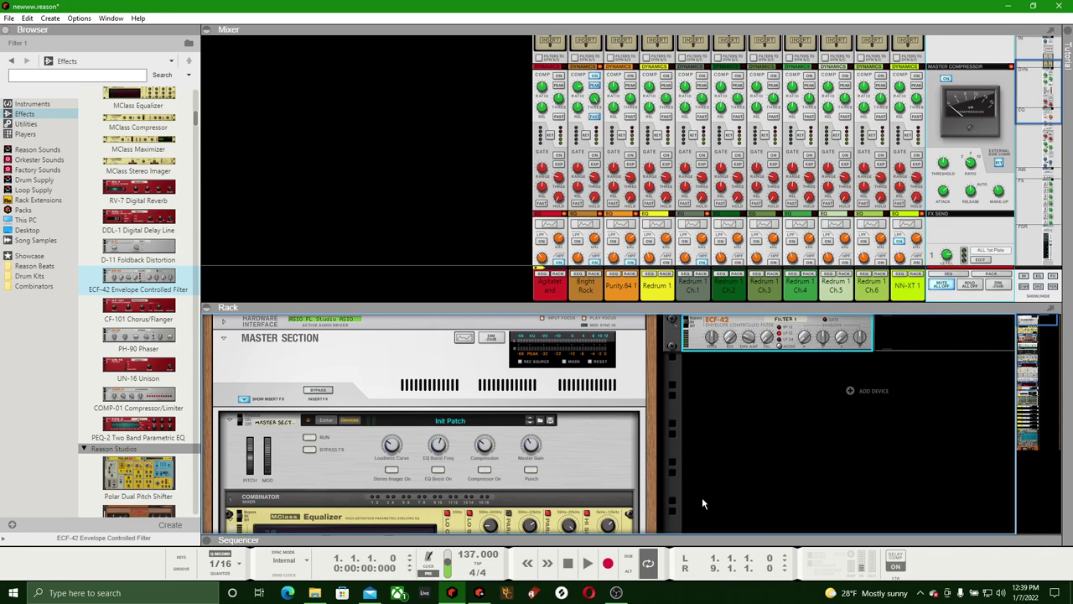
left_click(588, 564)
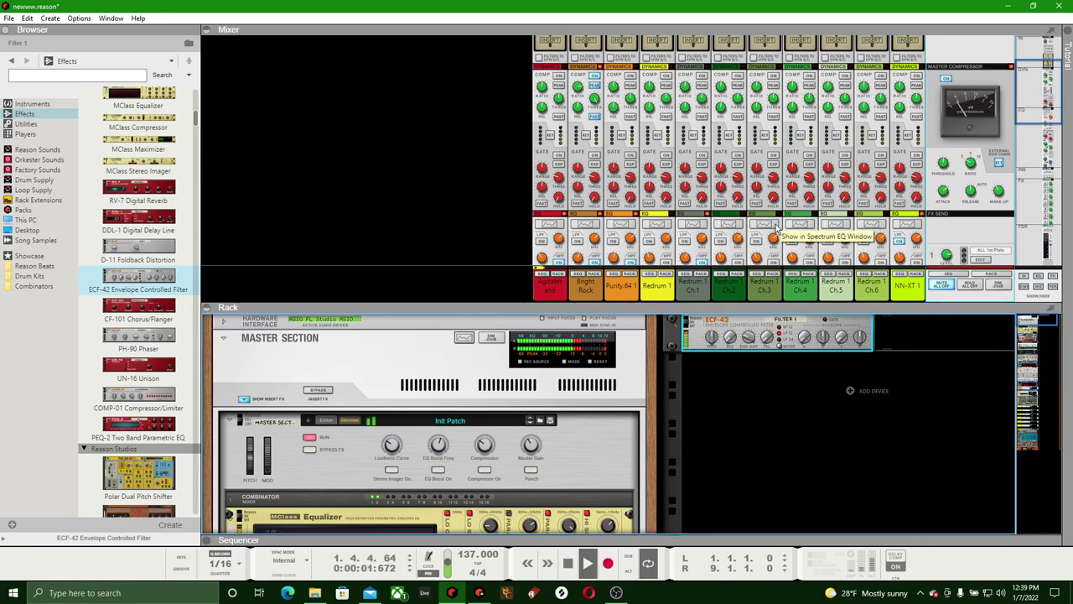
left_click(569, 562)
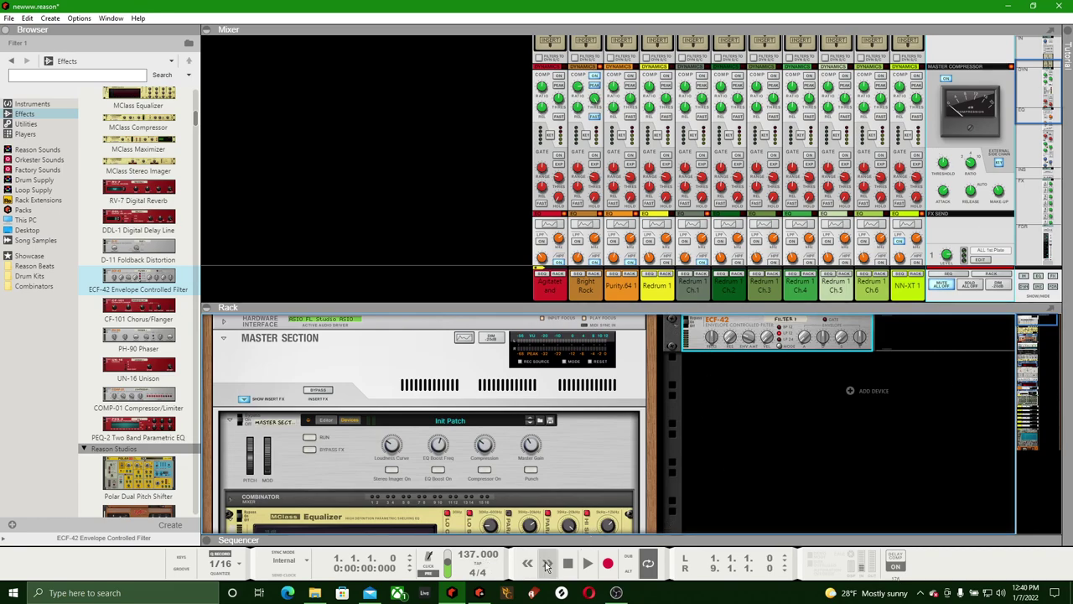
Lower the ECF-42 filter's frequency and adjust the master compressor's threshold during playback, then stop the song
left_click(588, 564)
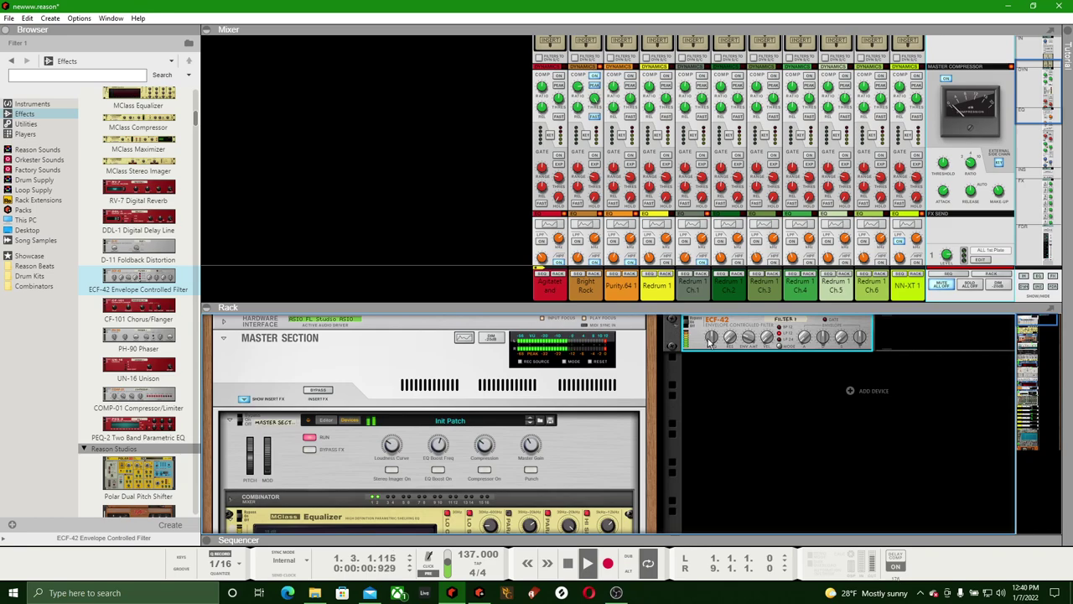
left_click_drag(712, 346, 716, 357)
mouse_move(943, 170)
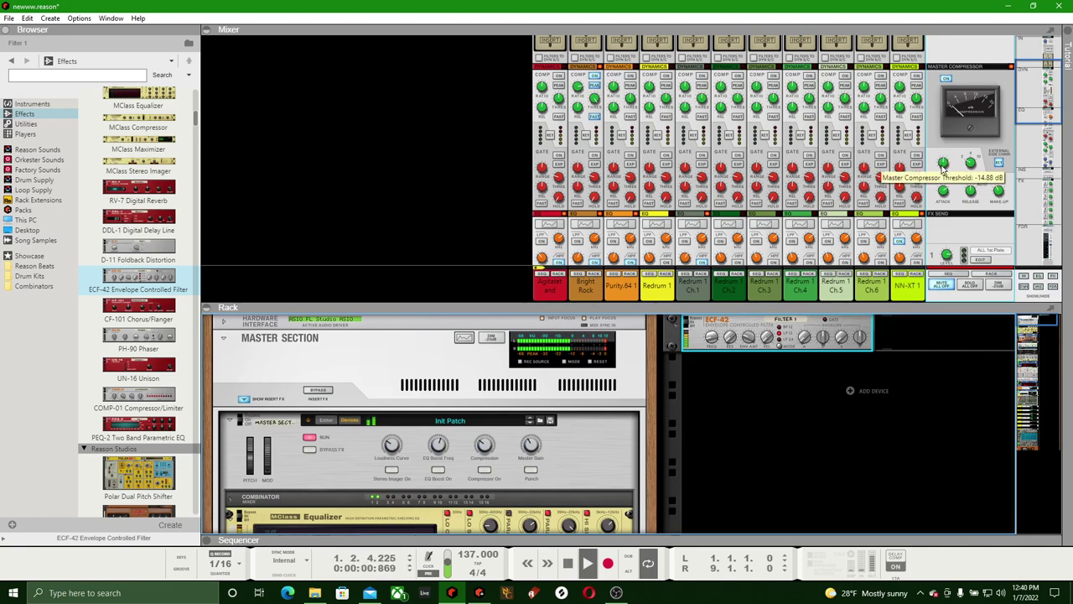
left_click_drag(943, 170, 946, 168)
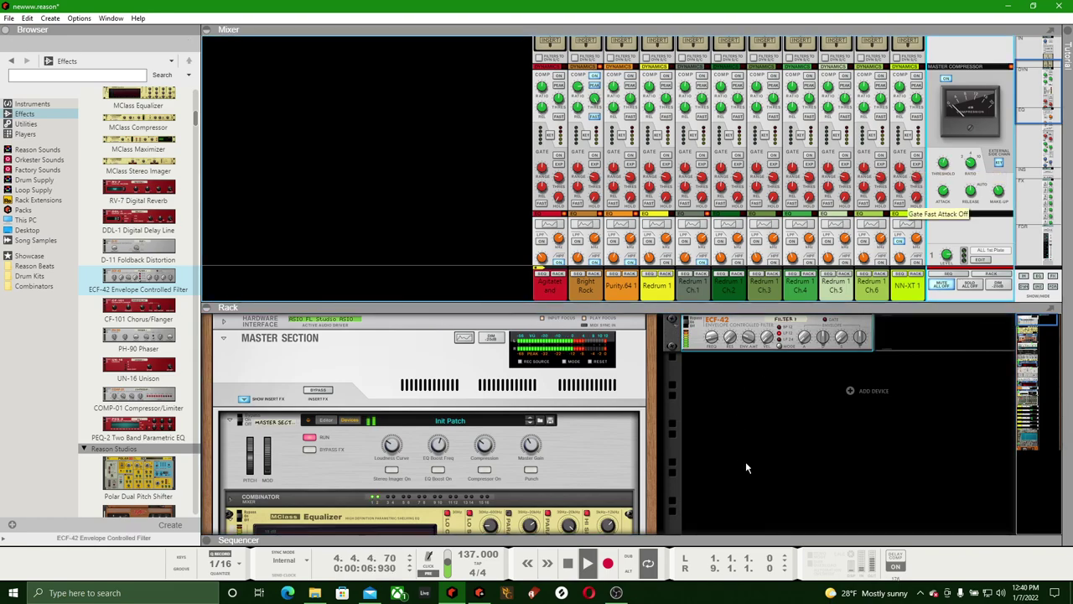
double_click(567, 567)
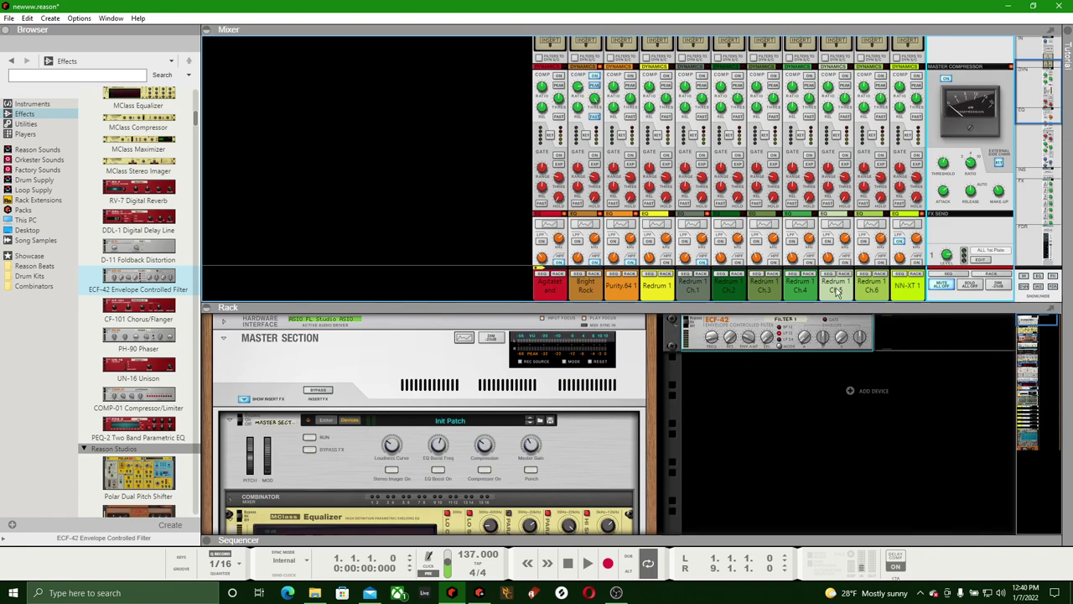
Play the song, unmute the Purity.64 1 channel and save the song
left_click(587, 564)
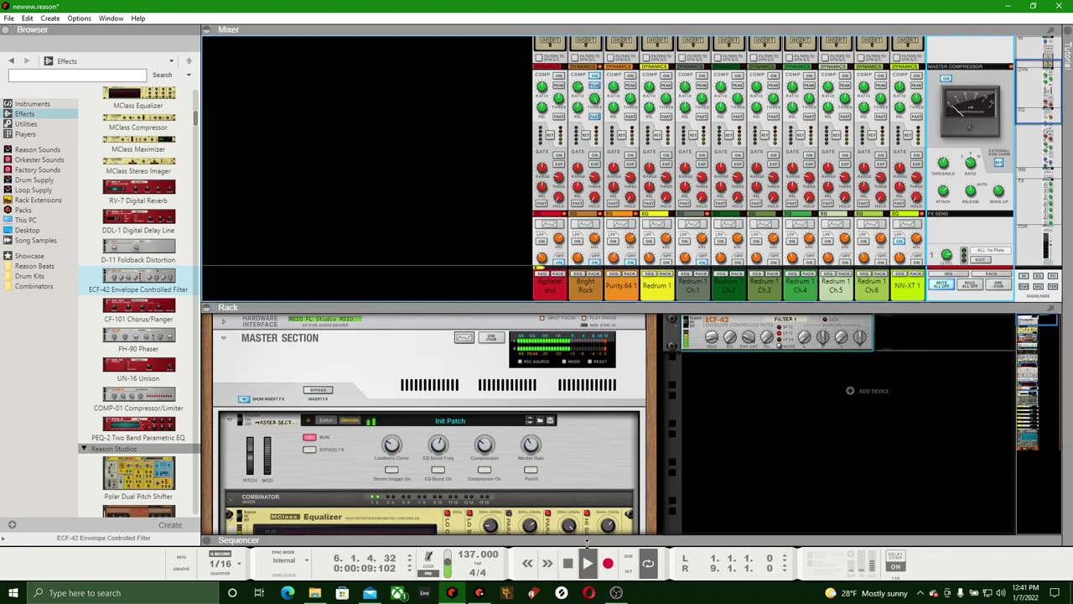
scroll(635, 260, "down", 10)
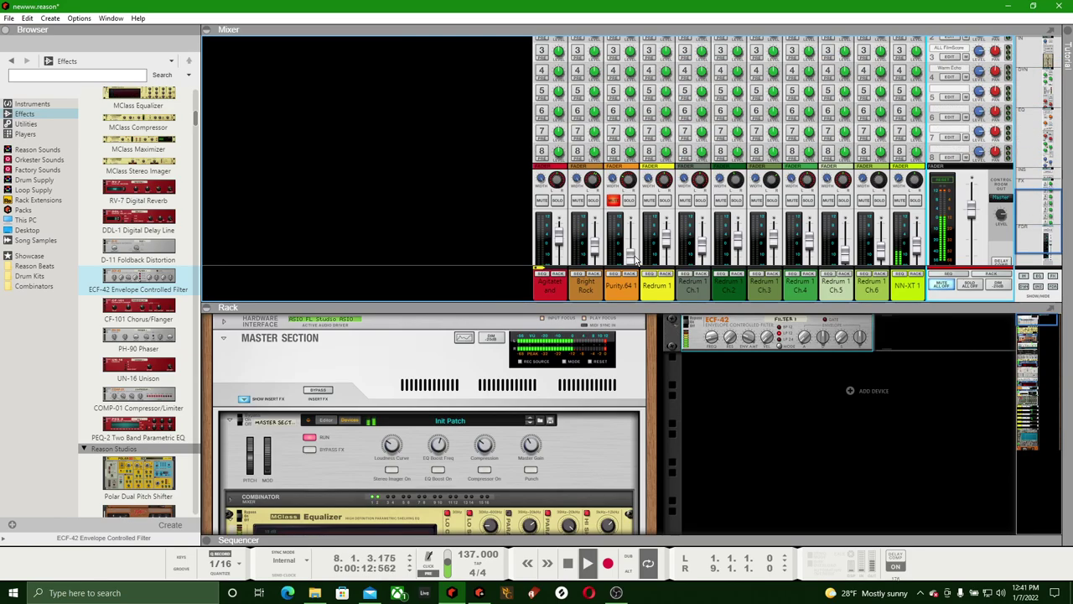
left_click(613, 201)
mouse_move(632, 258)
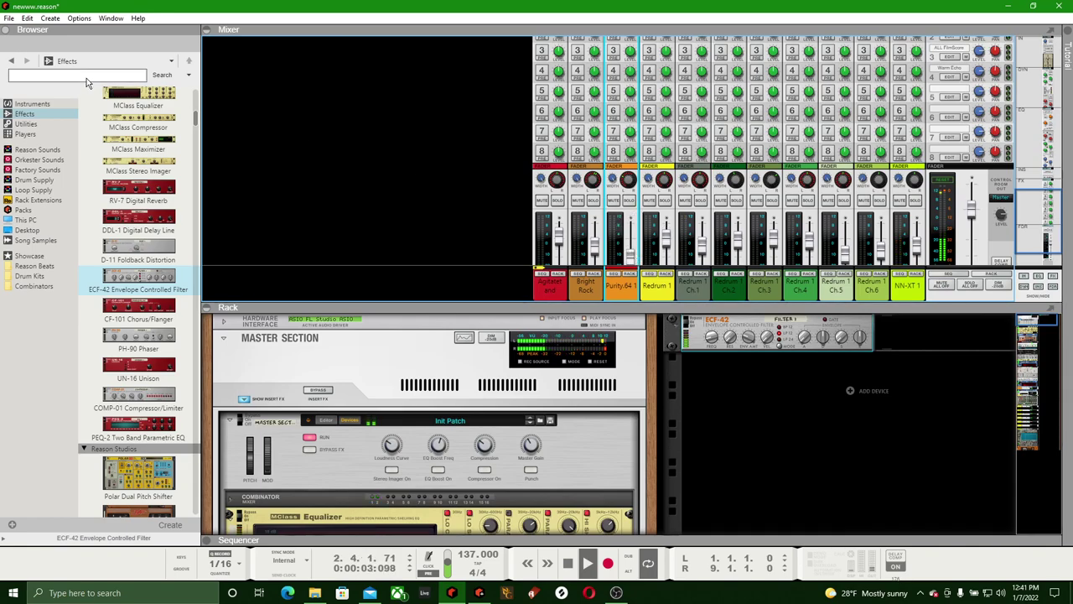
left_click(9, 19)
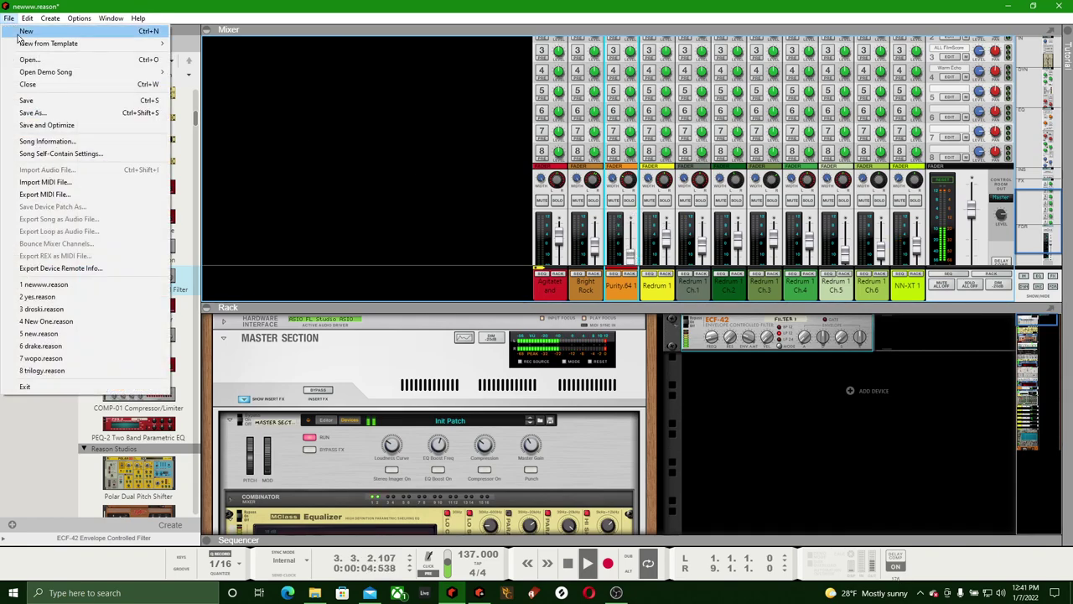
left_click(26, 99)
Enlarge the rack area, review its devices down to the NN-XT during playback, and unfold the Hardware Interface
left_click_drag(558, 306, 575, 161)
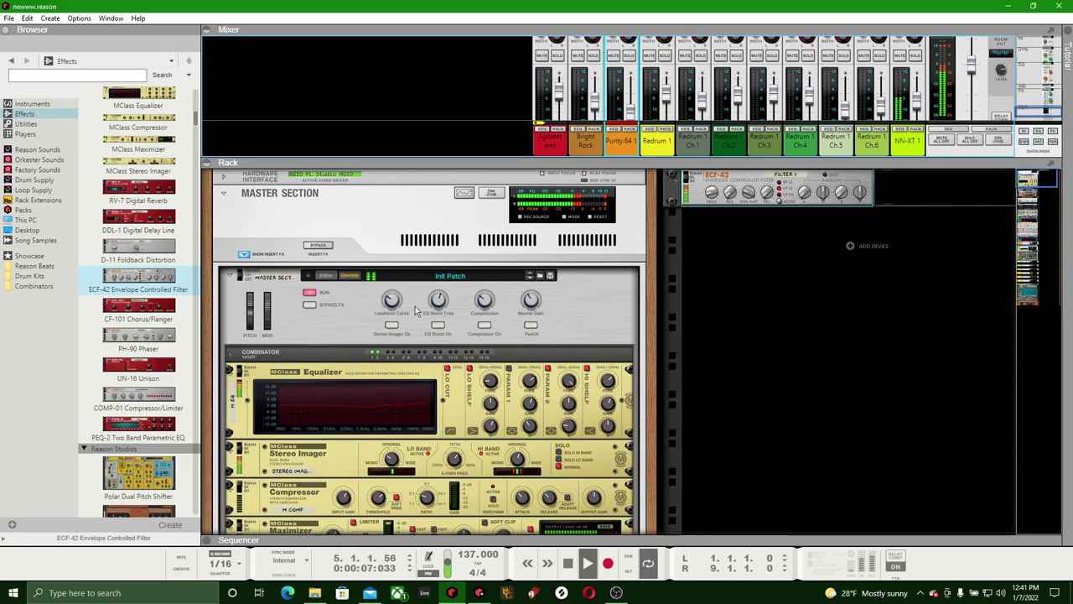
scroll(417, 315, "down", 10)
scroll(413, 318, "down", 15)
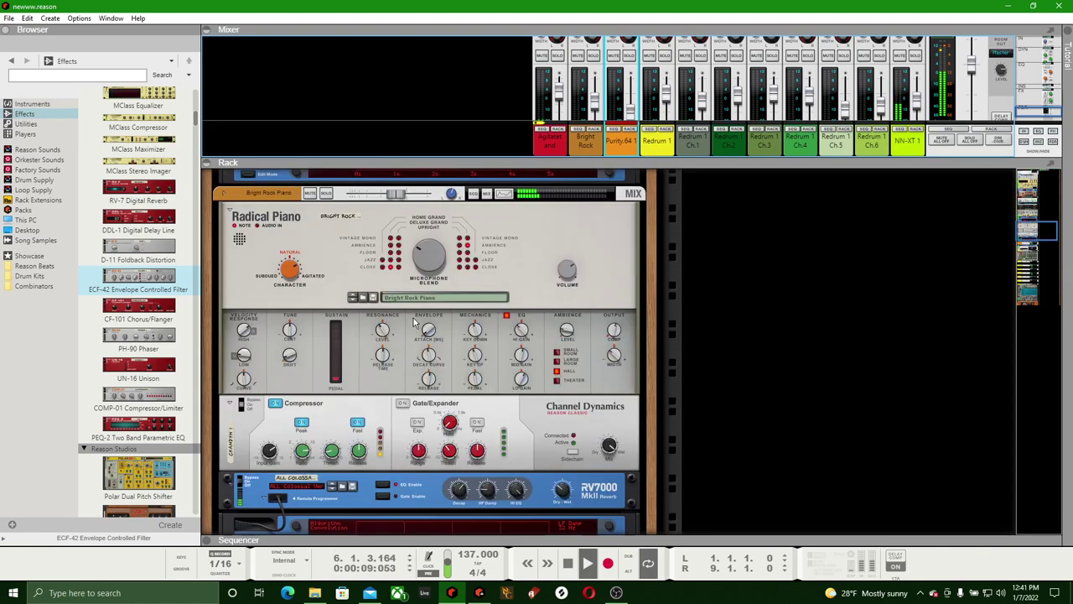
scroll(413, 318, "down", 15)
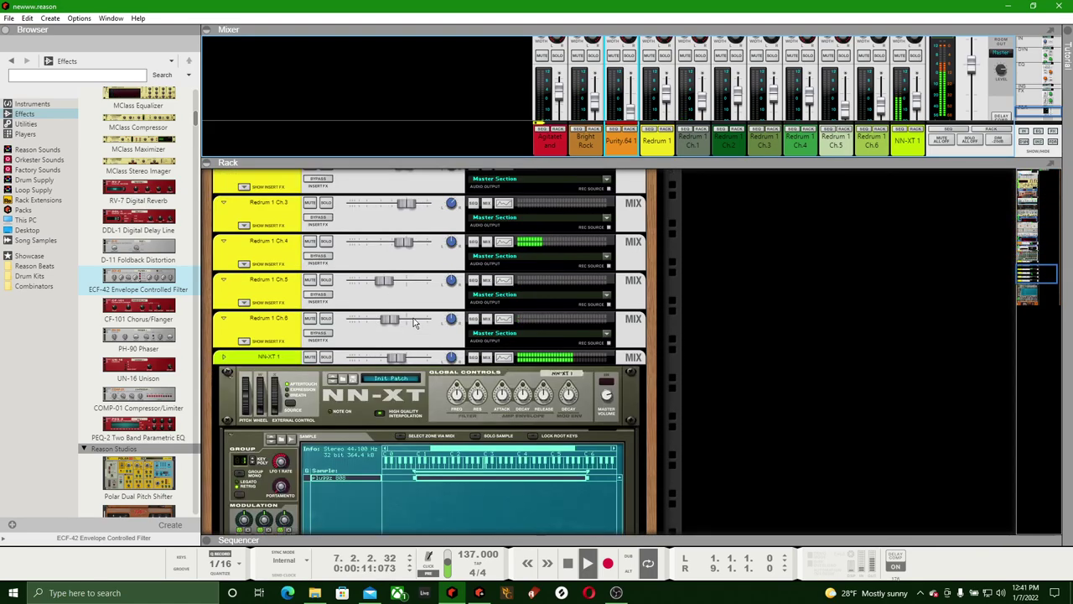
scroll(414, 318, "up", 15)
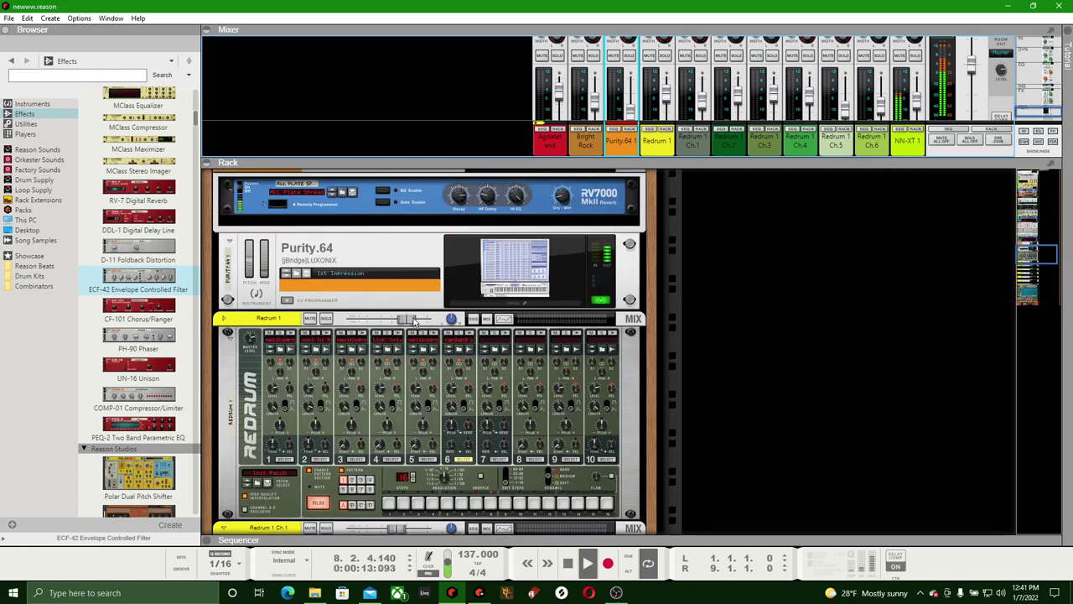
scroll(413, 316, "up", 15)
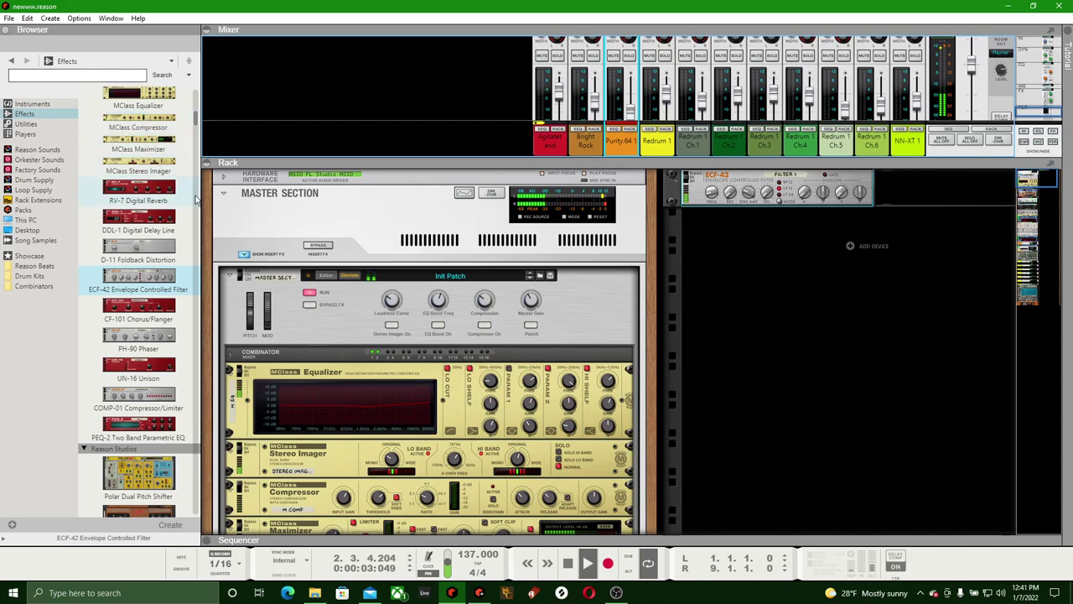
left_click(224, 178)
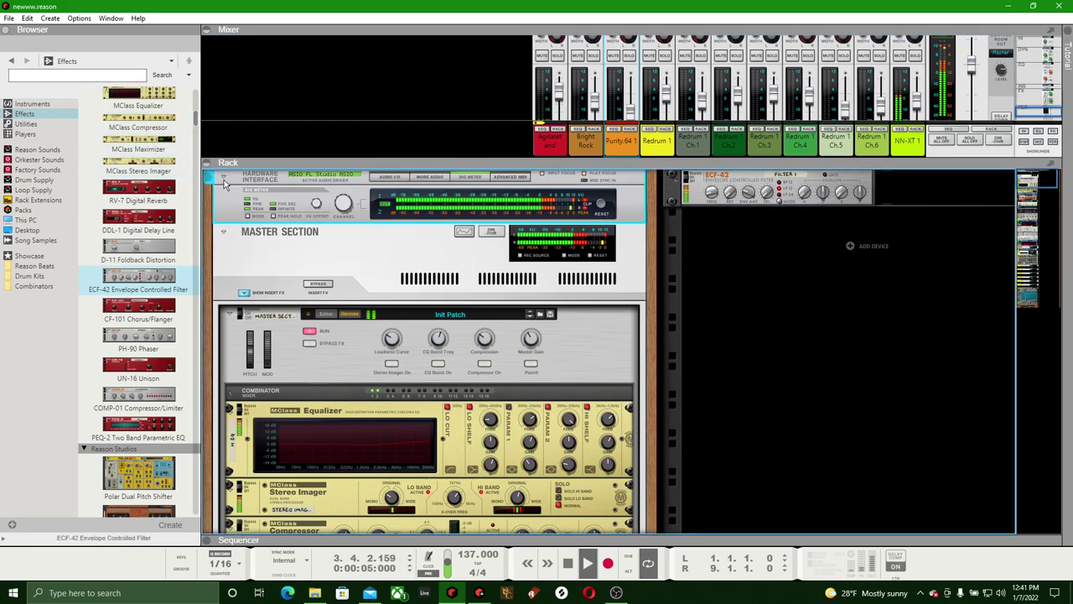
Flip the rack to its rear, examine the cabling down to the Audiomatic during playback, and return to the front
key("Tab")
scroll(331, 311, "down", 10)
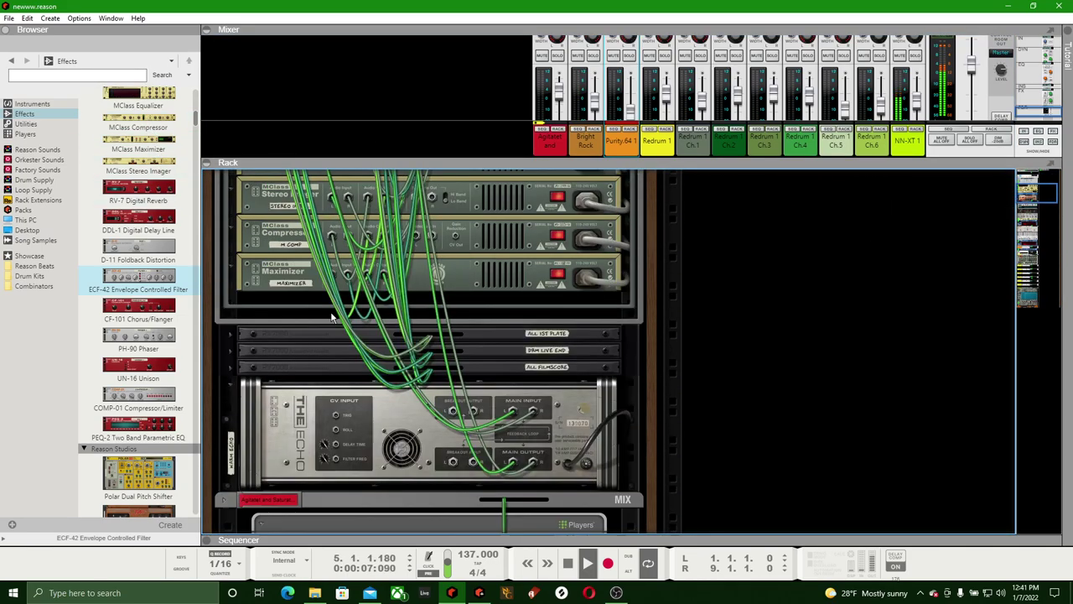
scroll(330, 311, "down", 12)
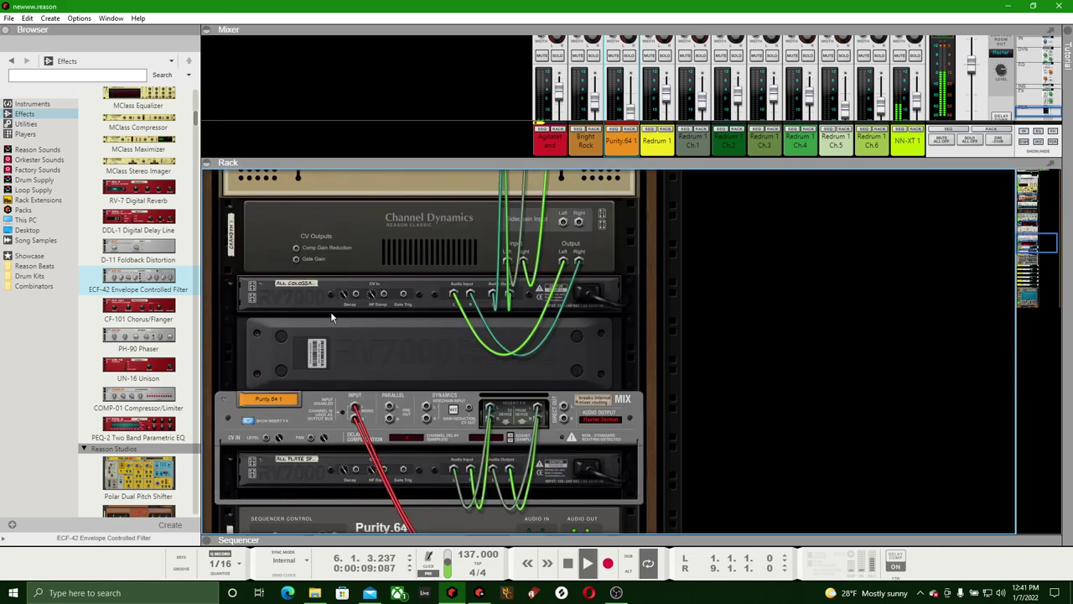
scroll(331, 316, "down", 12)
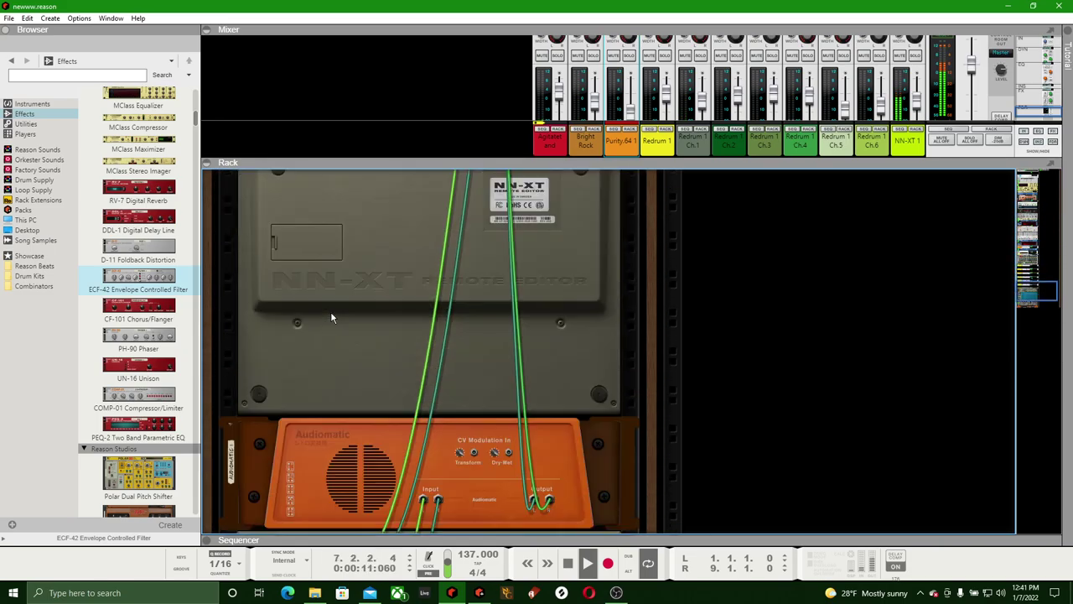
key("Tab")
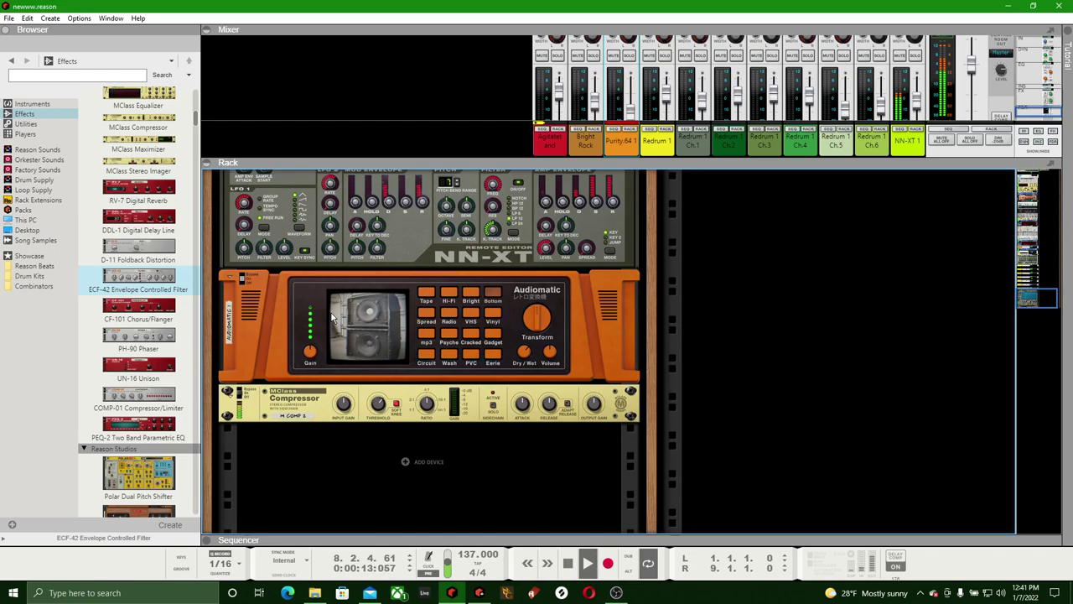
Return to the Master Section, extend the rack over the mixer area, and stop the song
scroll(457, 318, "up", 3)
scroll(457, 319, "up", 15)
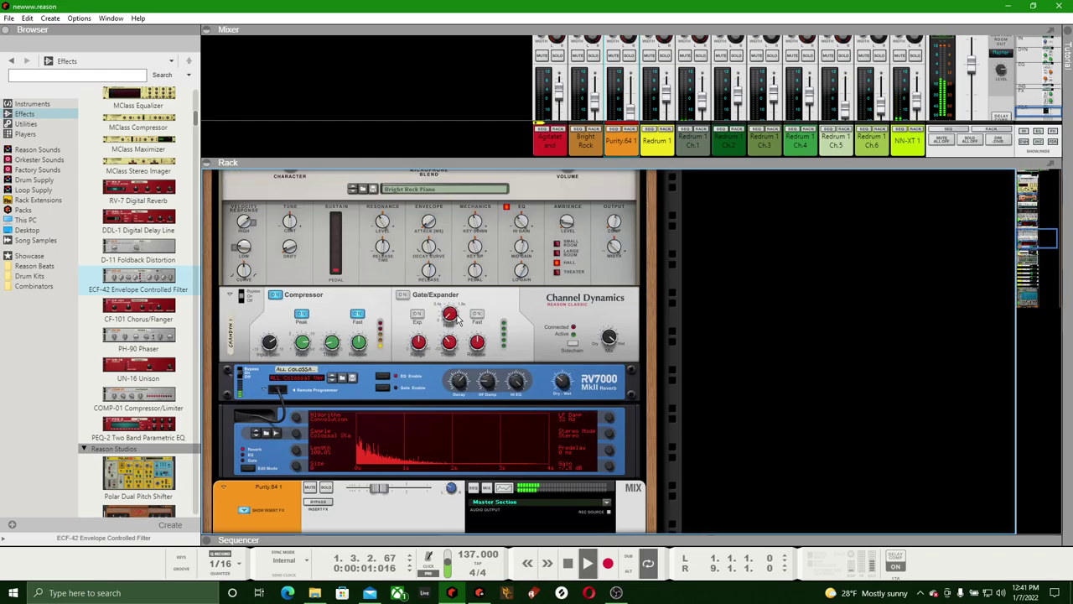
scroll(458, 321, "up", 3)
left_click_drag(449, 163, 448, 5)
key("space")
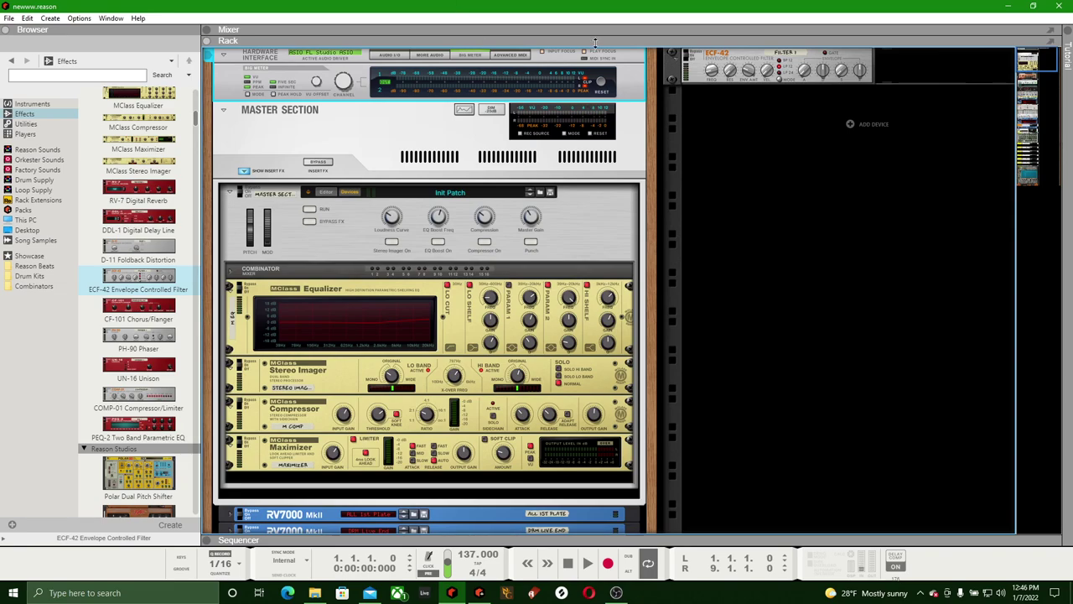
mouse_move(617, 593)
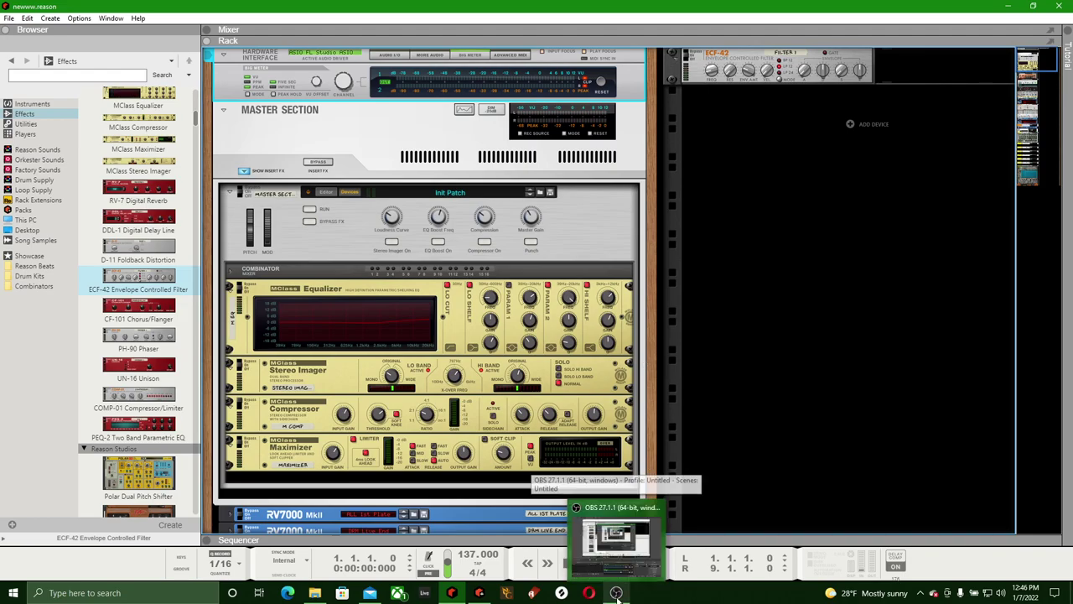